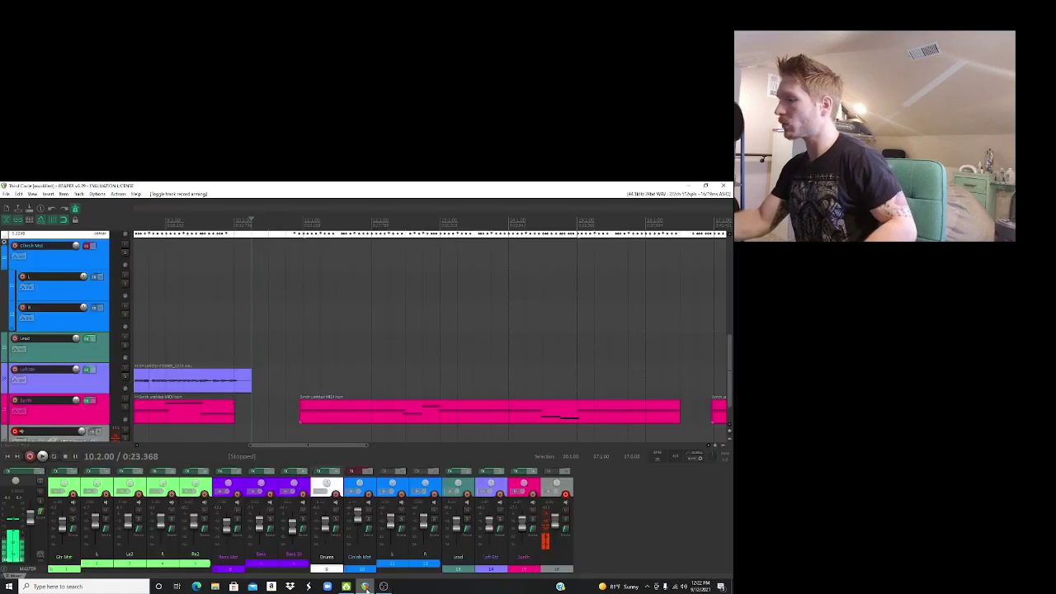
Step: Switch to OBS and view the list of users in the stream chat, closing the list again
click(384, 586)
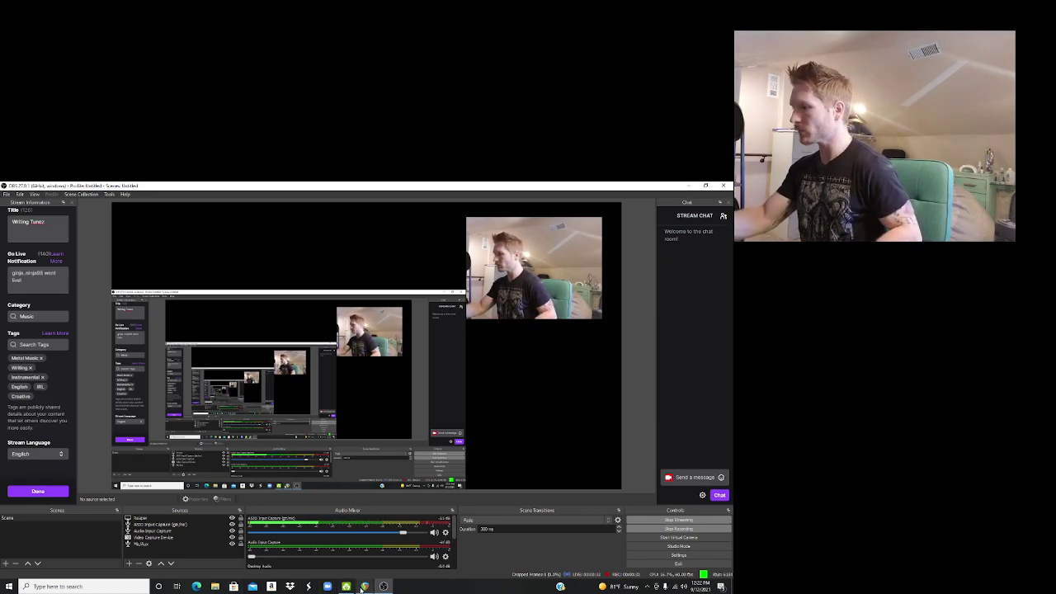
click(723, 216)
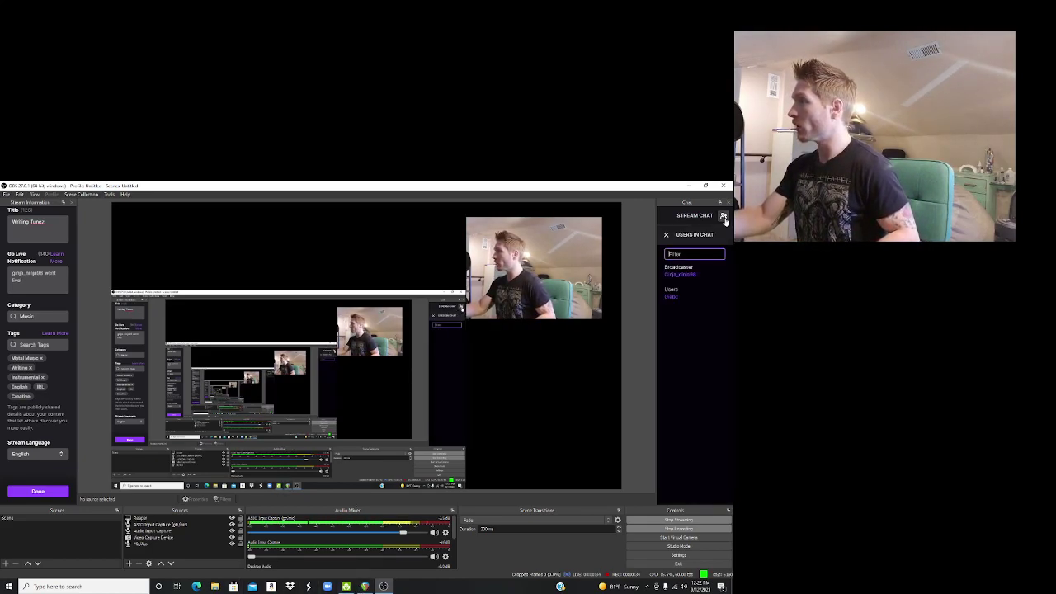
click(724, 217)
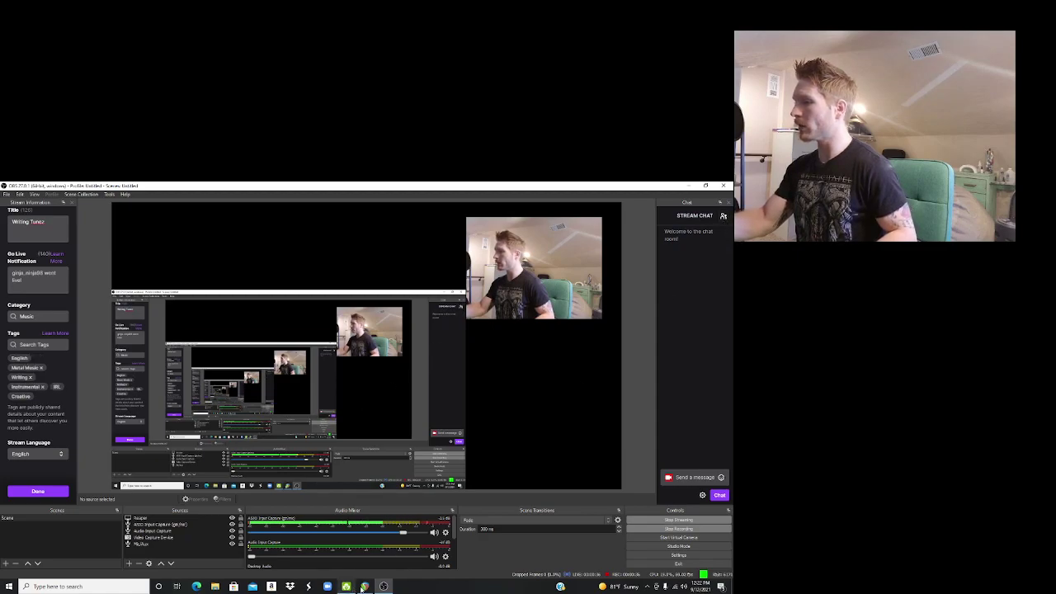
Step: Switch to REAPER and play the project from its very beginning
mouse_move(364, 589)
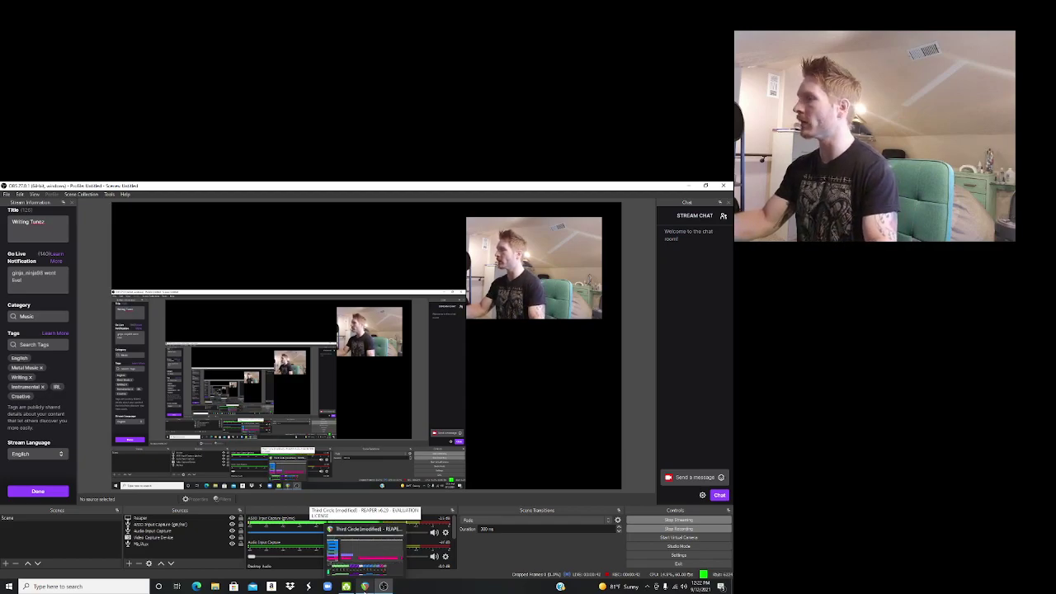
click(365, 587)
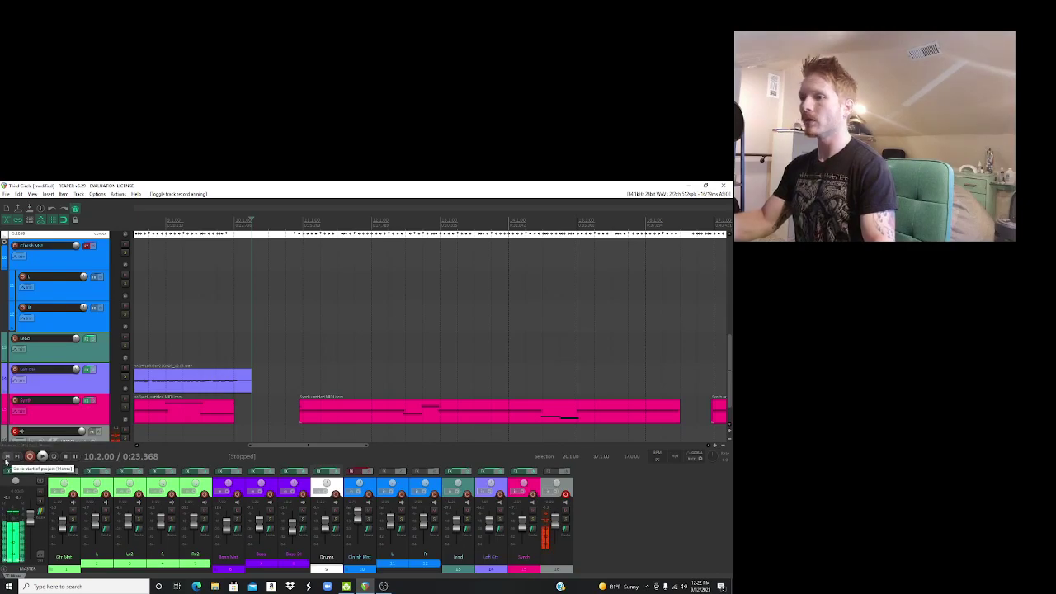
click(6, 456)
key(space)
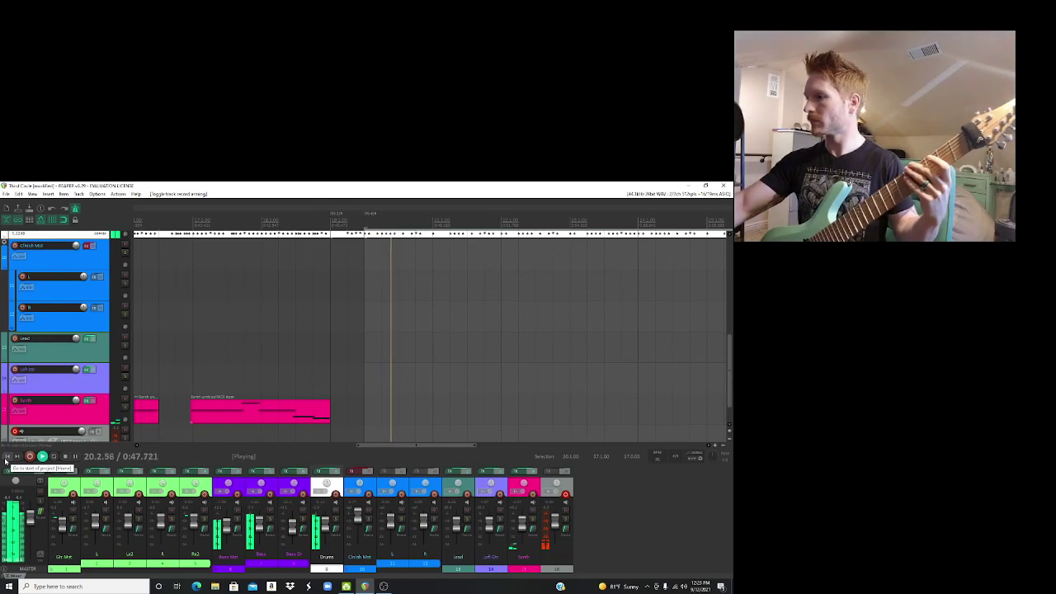
Step: Switch to OBS to check the stream chat and return to the Third Circle project in REAPER
click(383, 586)
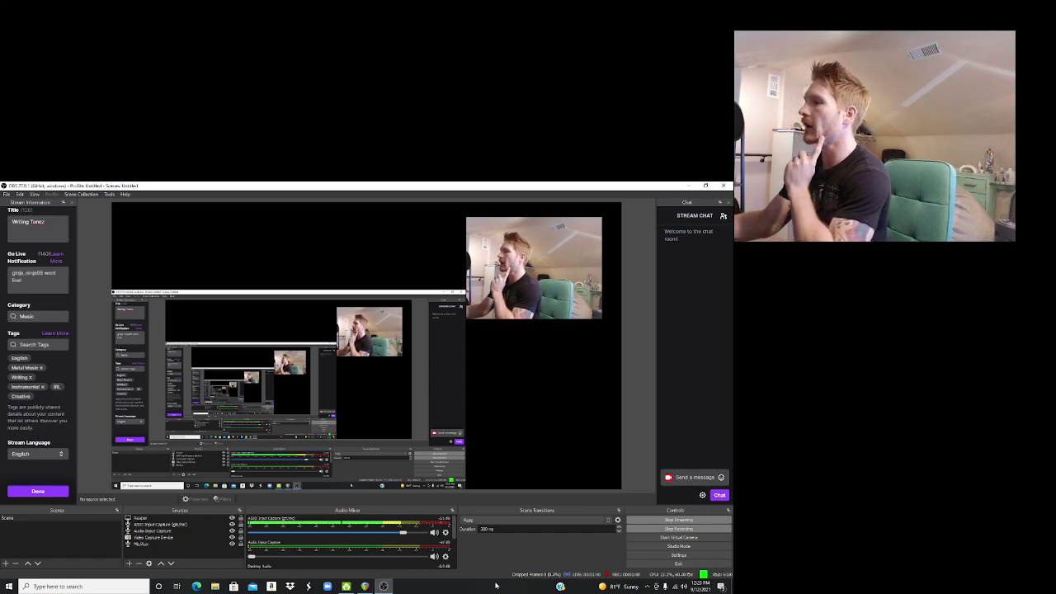
mouse_move(371, 589)
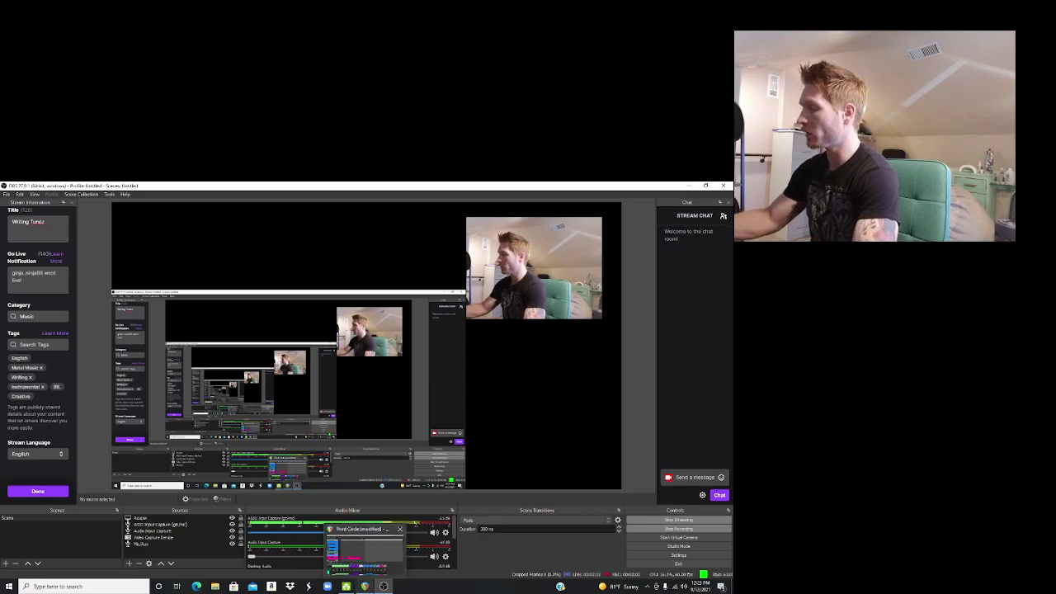
click(363, 548)
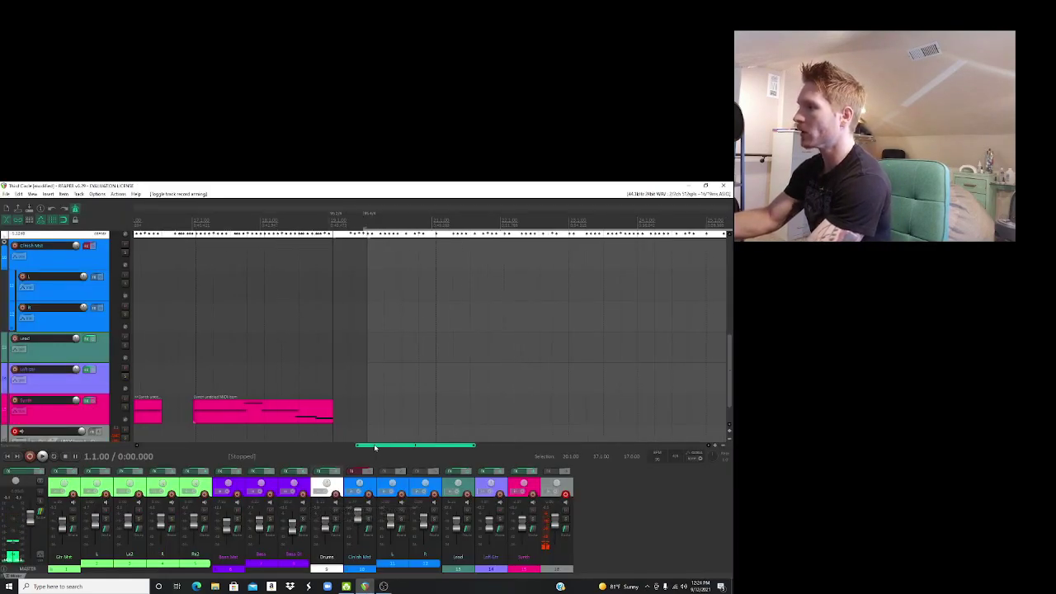
Step: Examine the guitar, bass and drum tracks around bar 20 of the arrangement, with a brief check of the stream in OBS
drag(375, 446, 361, 446)
drag(731, 355, 729, 288)
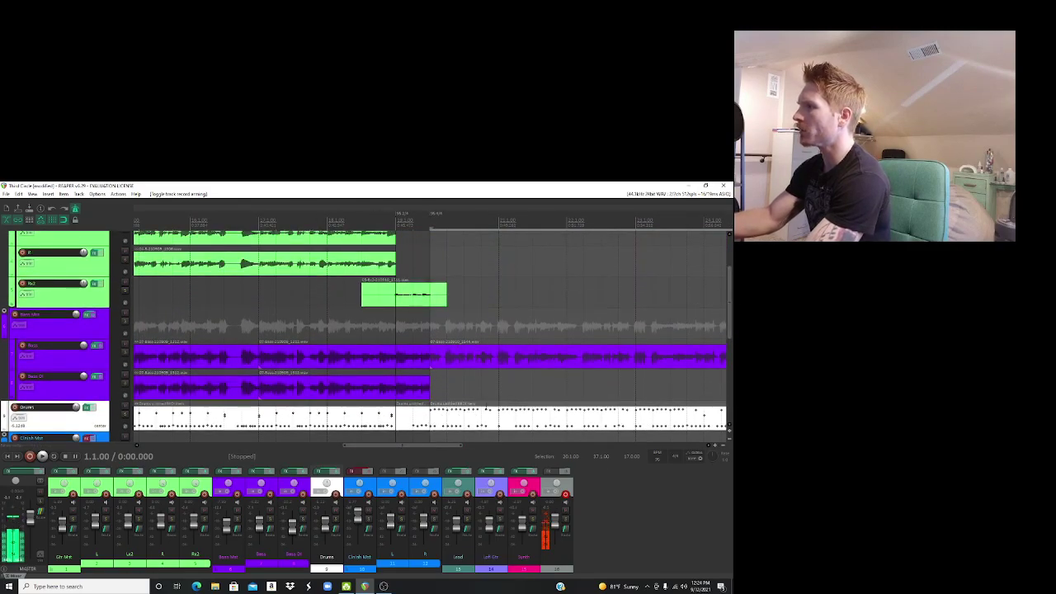
drag(729, 320, 727, 283)
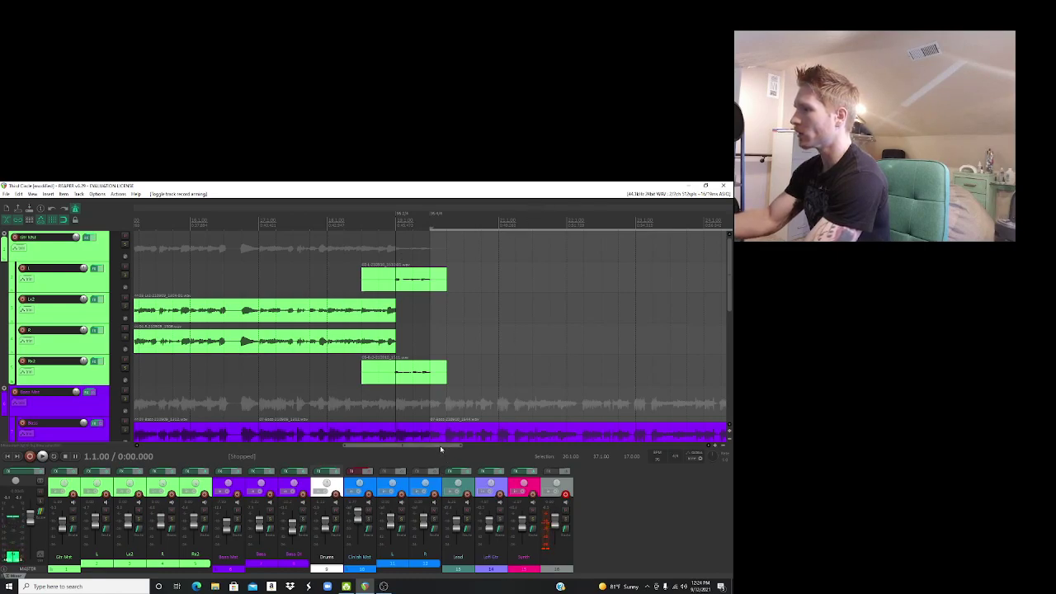
drag(455, 447, 515, 438)
drag(731, 303, 730, 335)
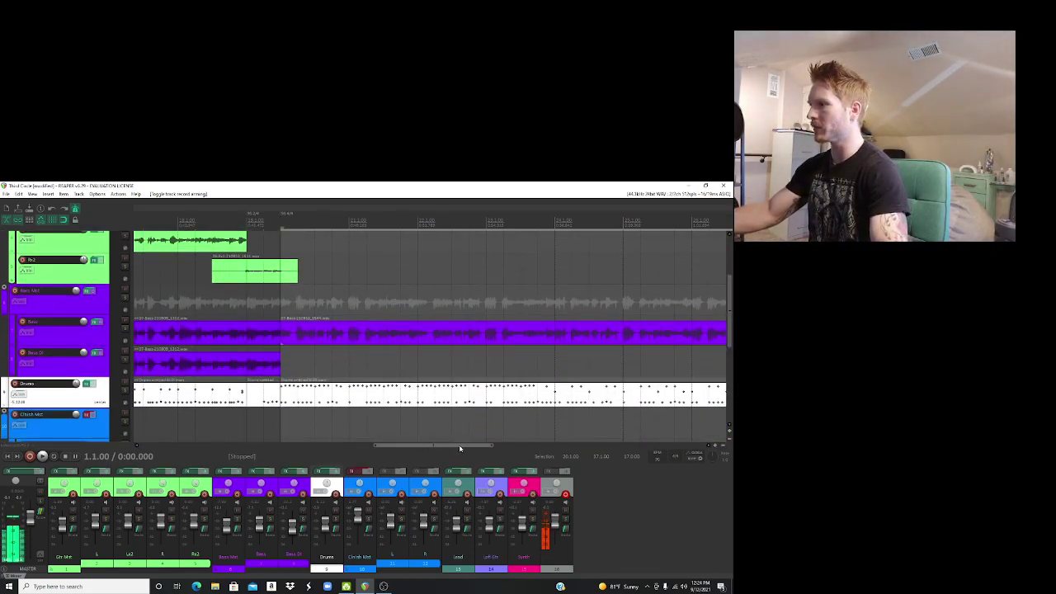
drag(460, 448, 464, 451)
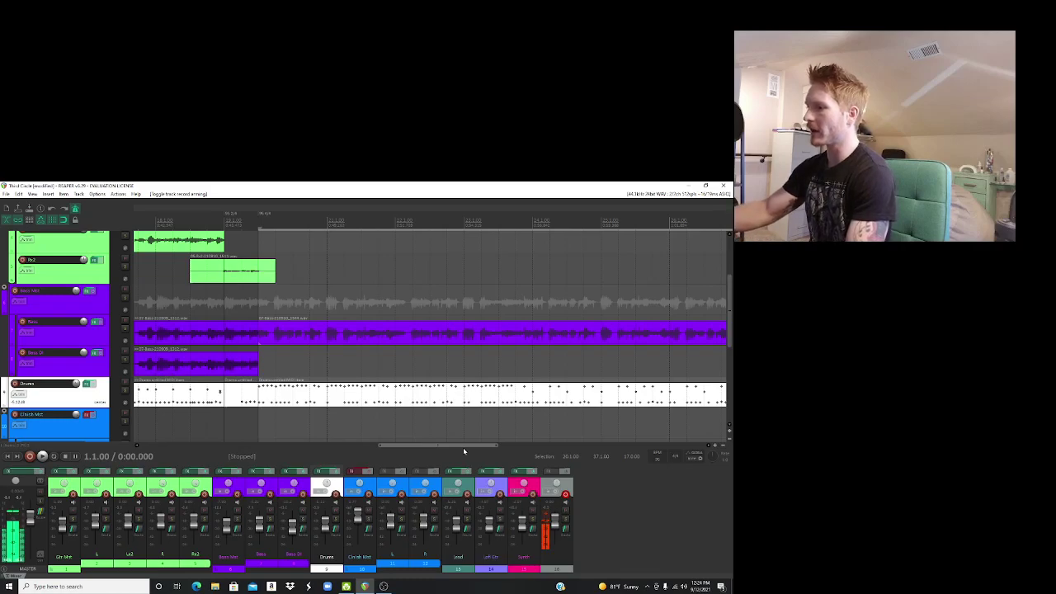
click(384, 586)
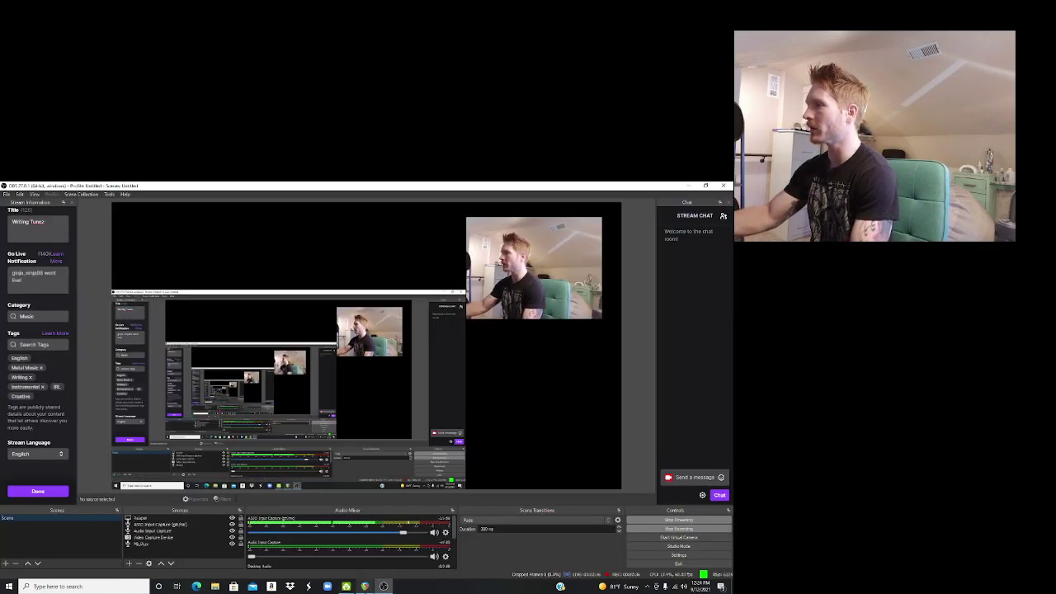
click(365, 586)
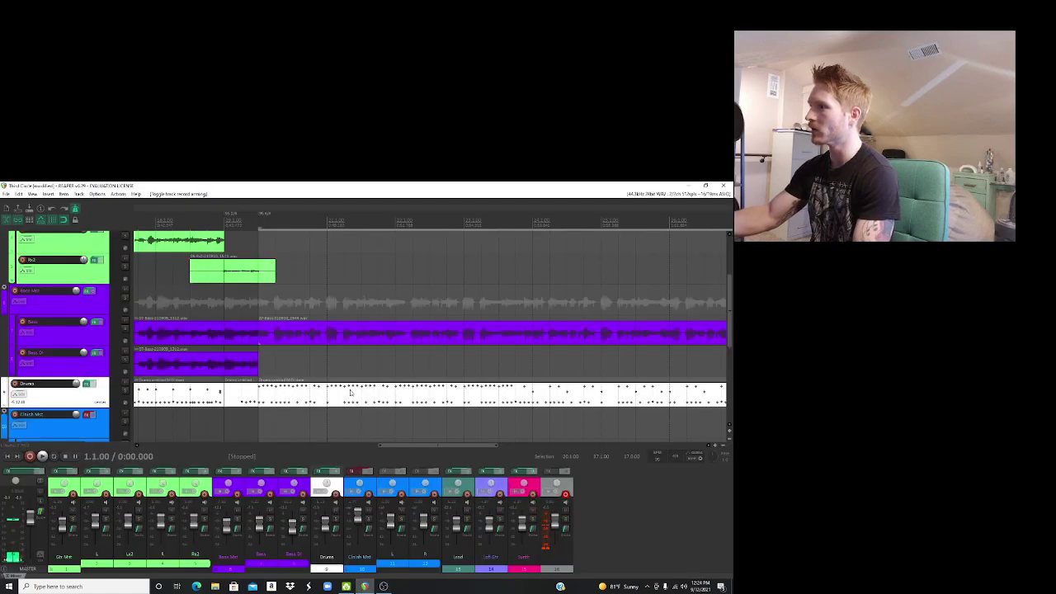
Step: Open the drum item starting at bar 20 in the MIDI editor, play it from its start and close the editor
double_click(307, 402)
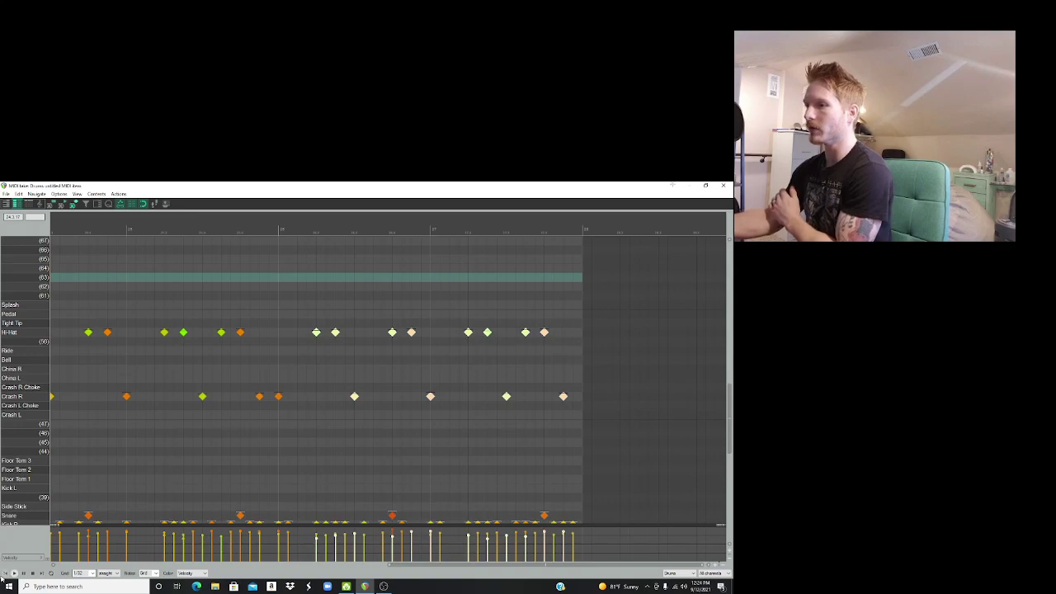
click(6, 576)
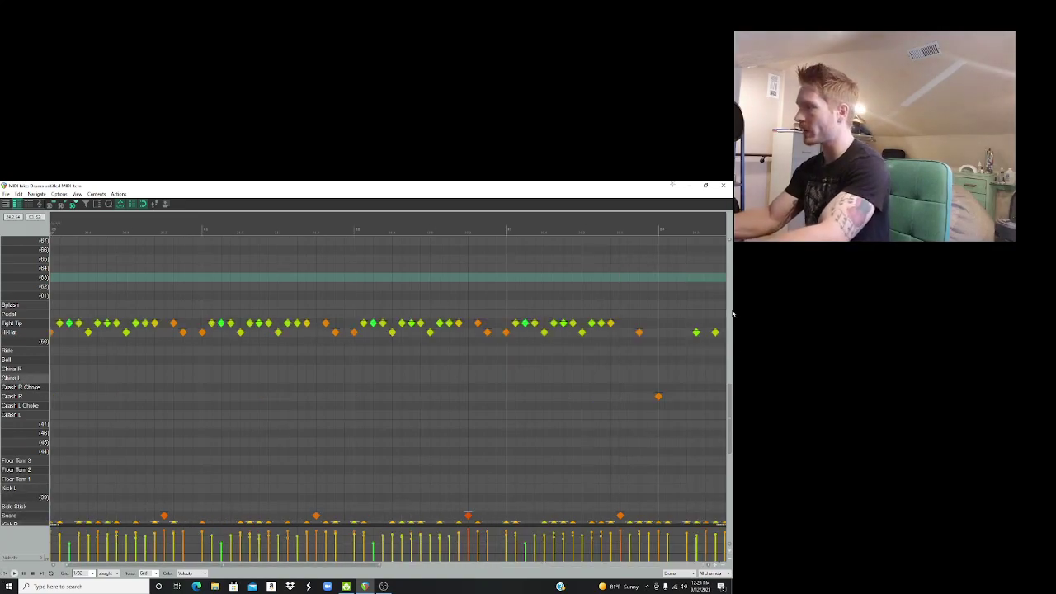
drag(729, 414, 732, 426)
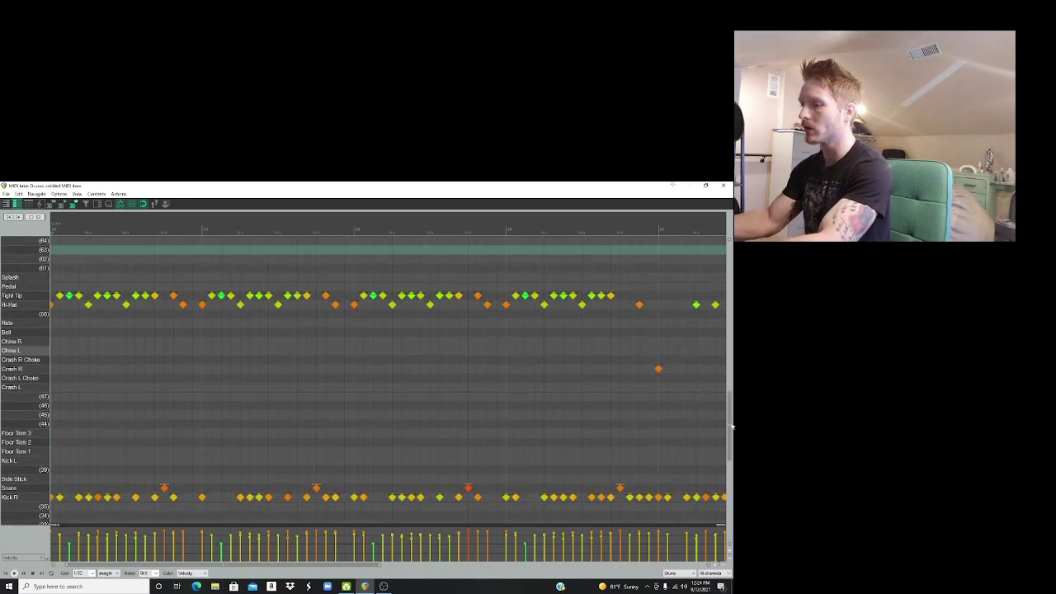
key(space)
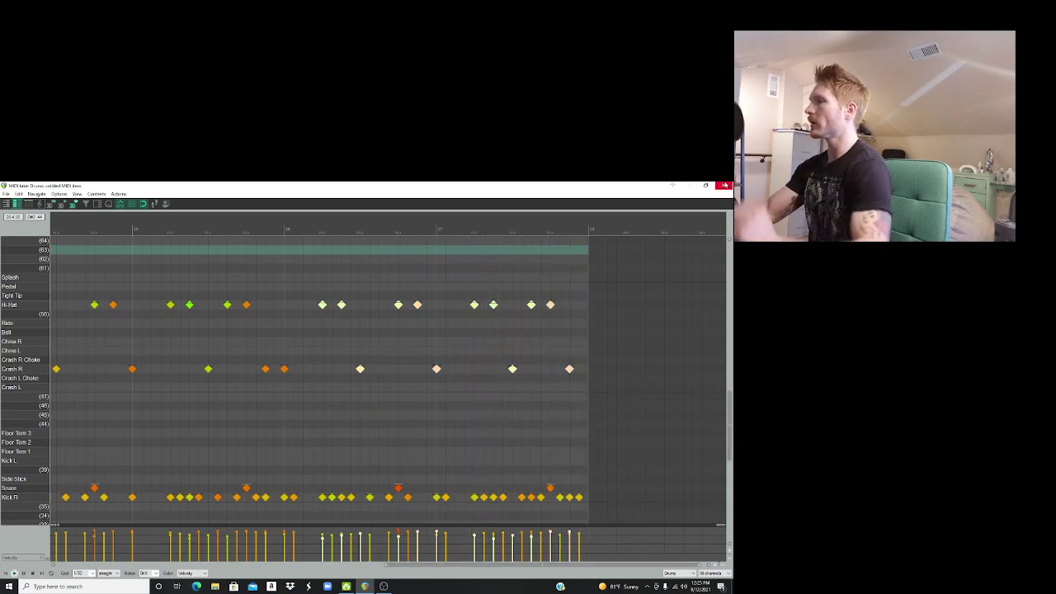
click(725, 185)
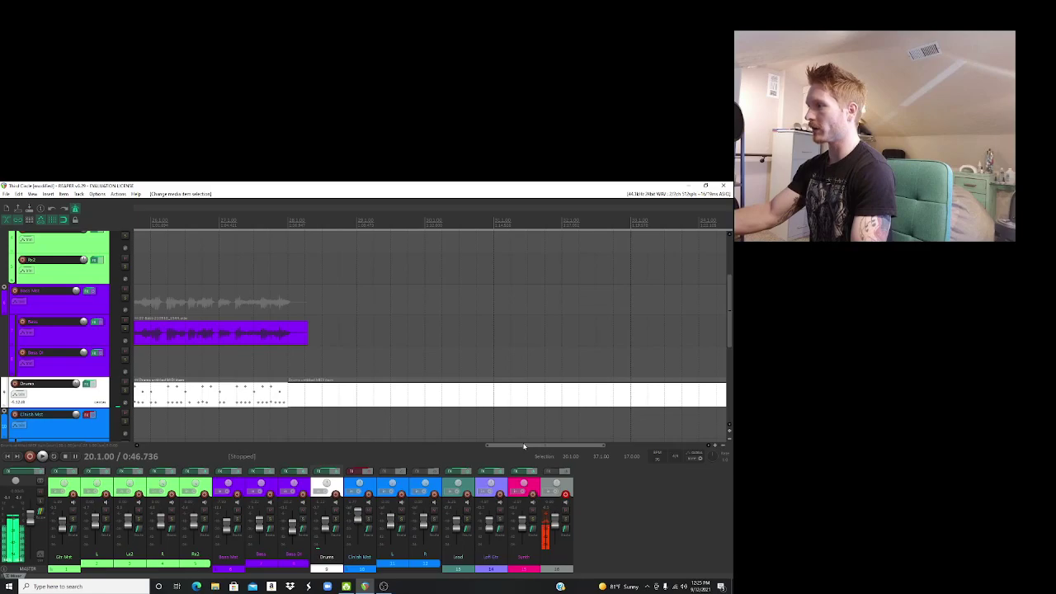
Step: Bring the arrangement back to bar 20, check the stream chat in OBS and return to REAPER
drag(525, 447, 446, 447)
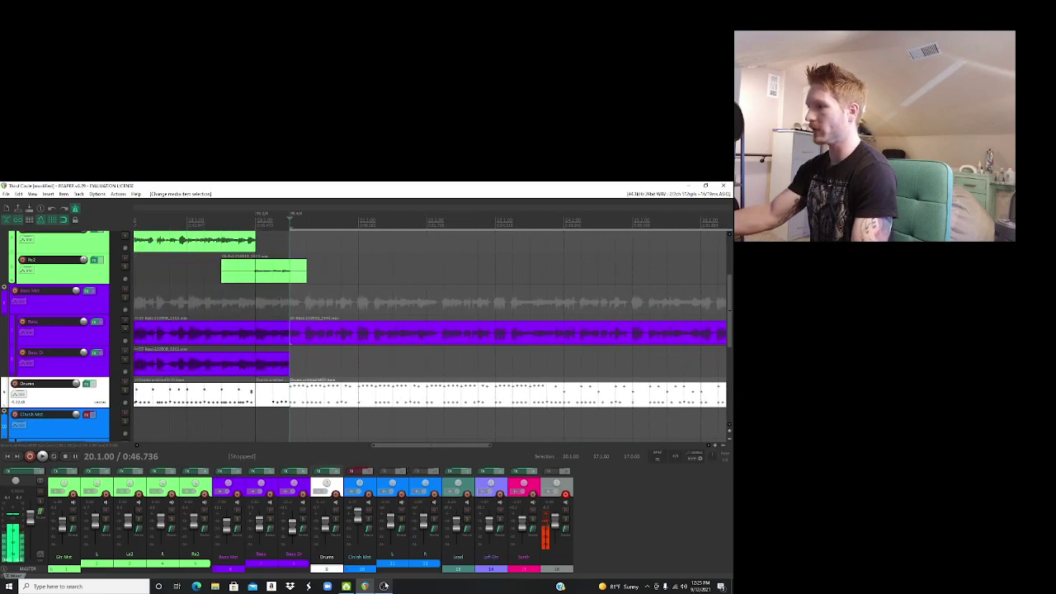
mouse_move(384, 586)
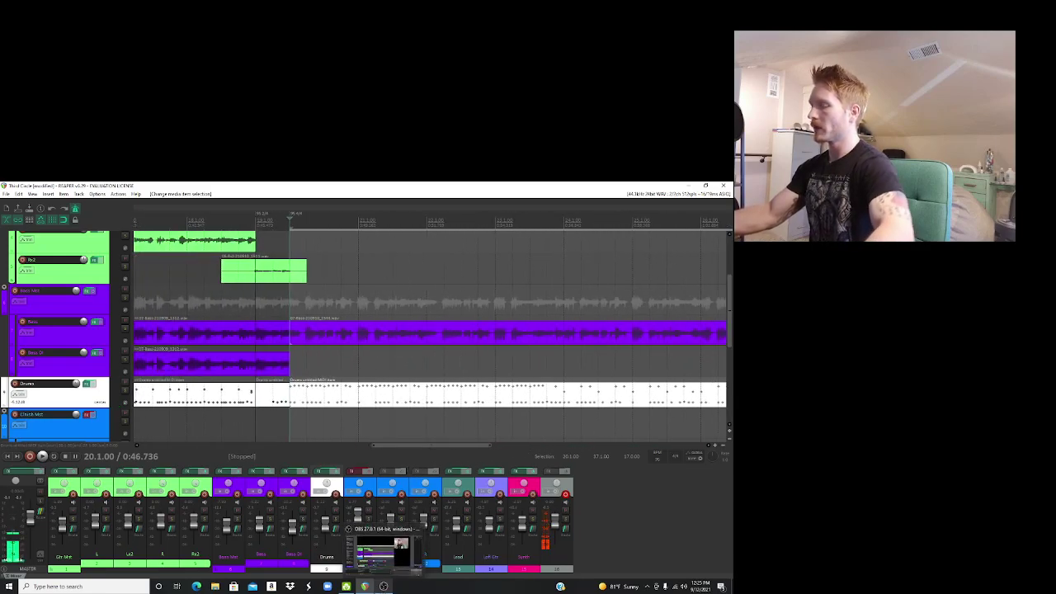
click(384, 586)
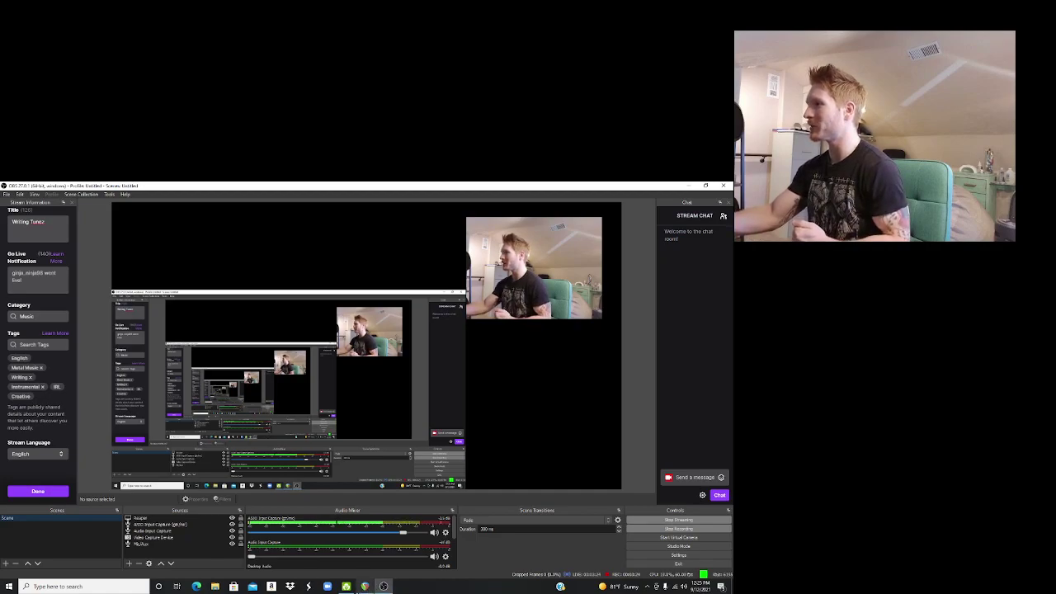
key(alt+Tab)
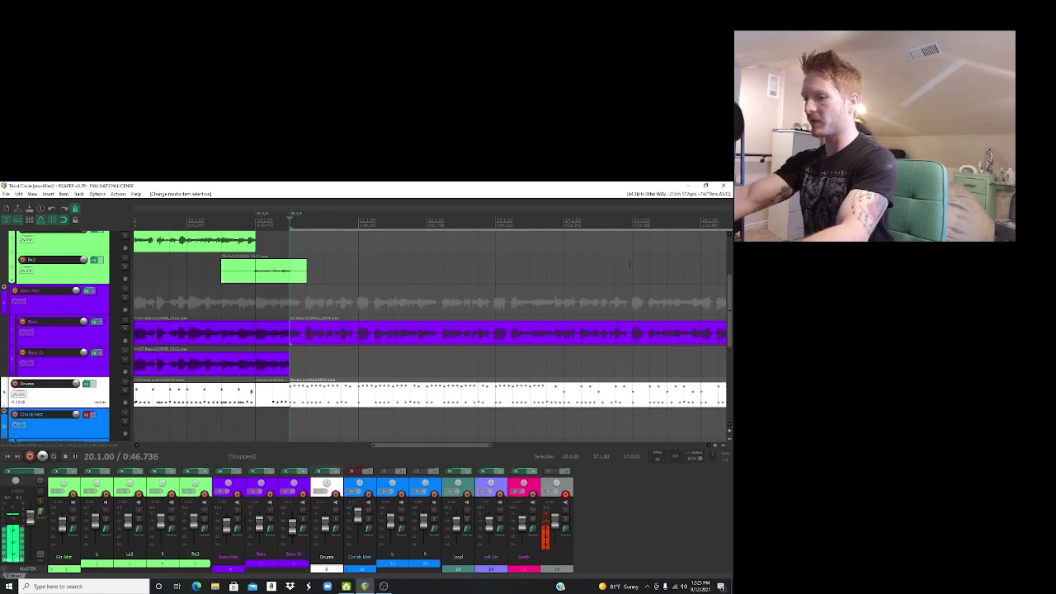
Step: Review the MIDI device settings in the REAPER preferences, accept them and arm the Synth track for recording
key(ctrl+p)
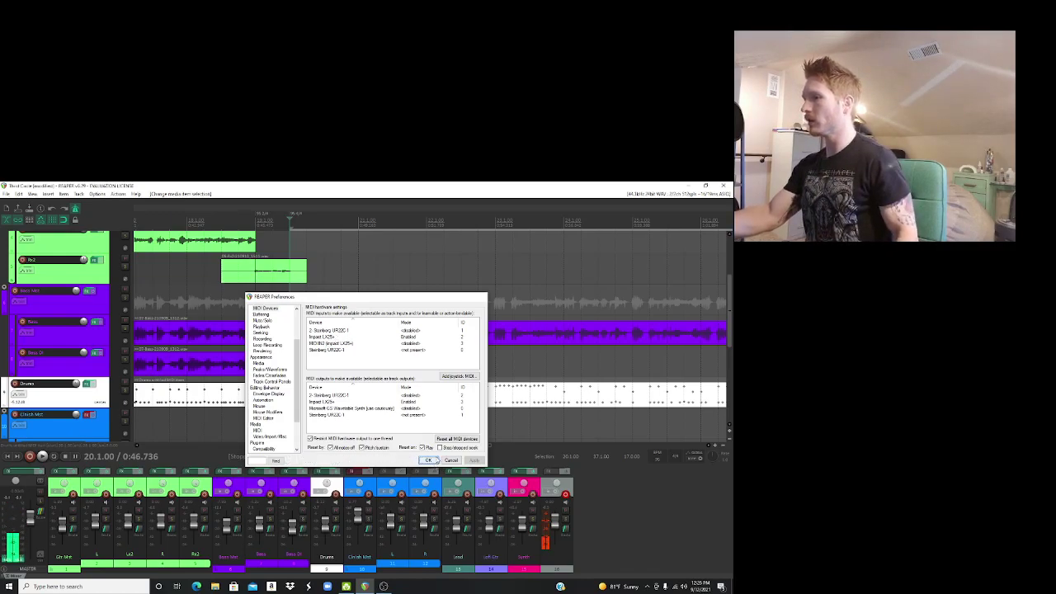
click(428, 460)
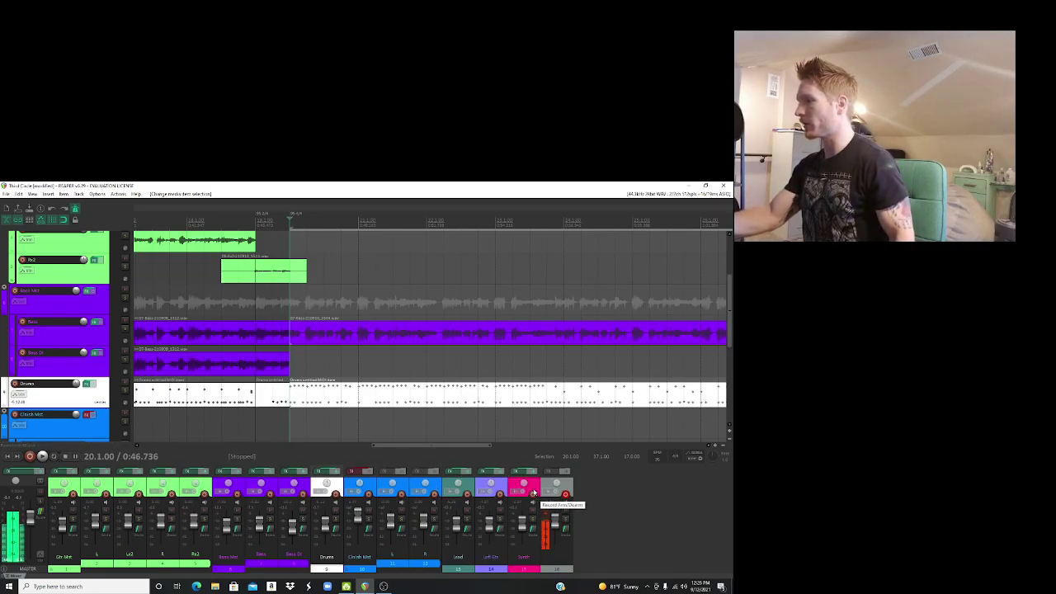
click(533, 493)
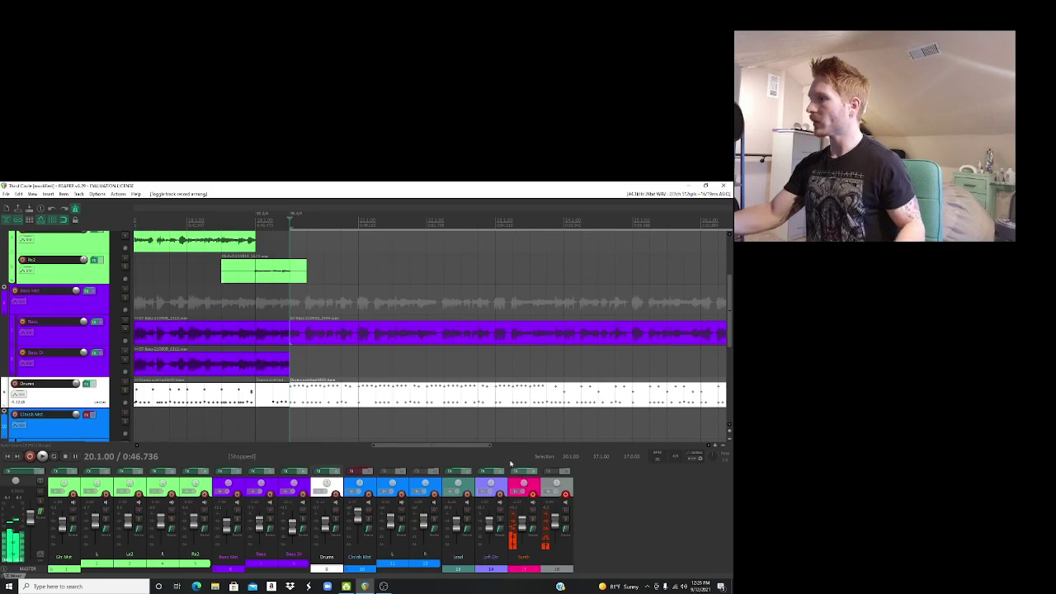
Step: Open the Synth track's Surge plugin and choose the Pad 2 MW patch from the Pads category
key(shift+f)
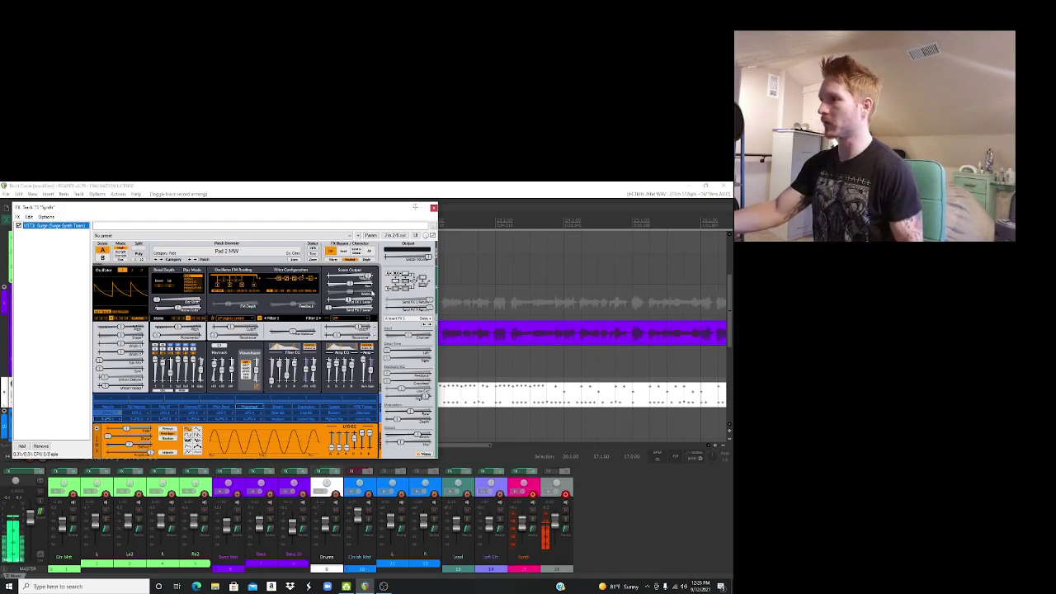
click(244, 255)
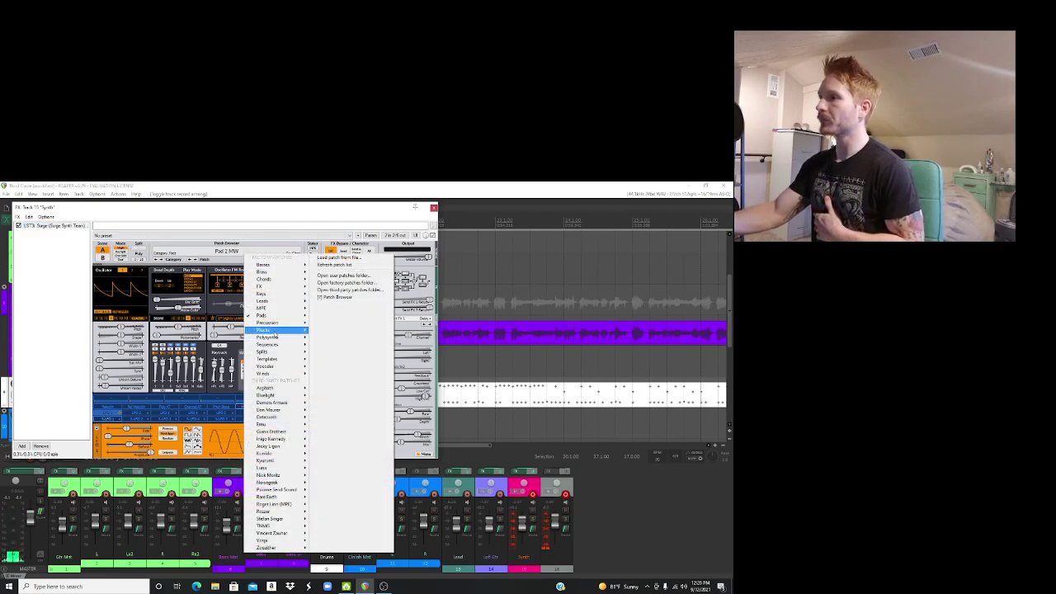
mouse_move(277, 318)
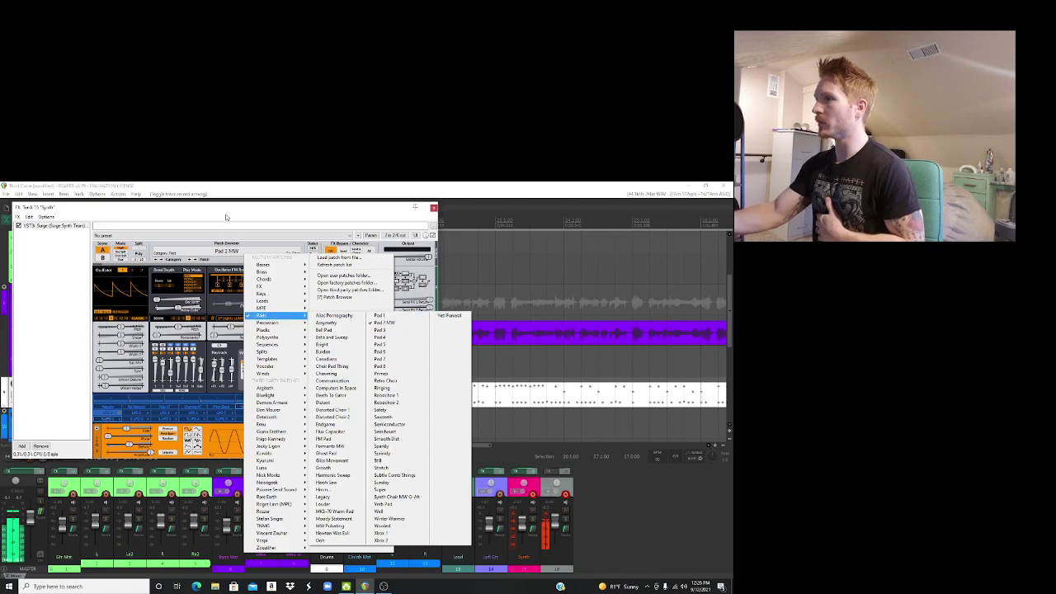
click(401, 325)
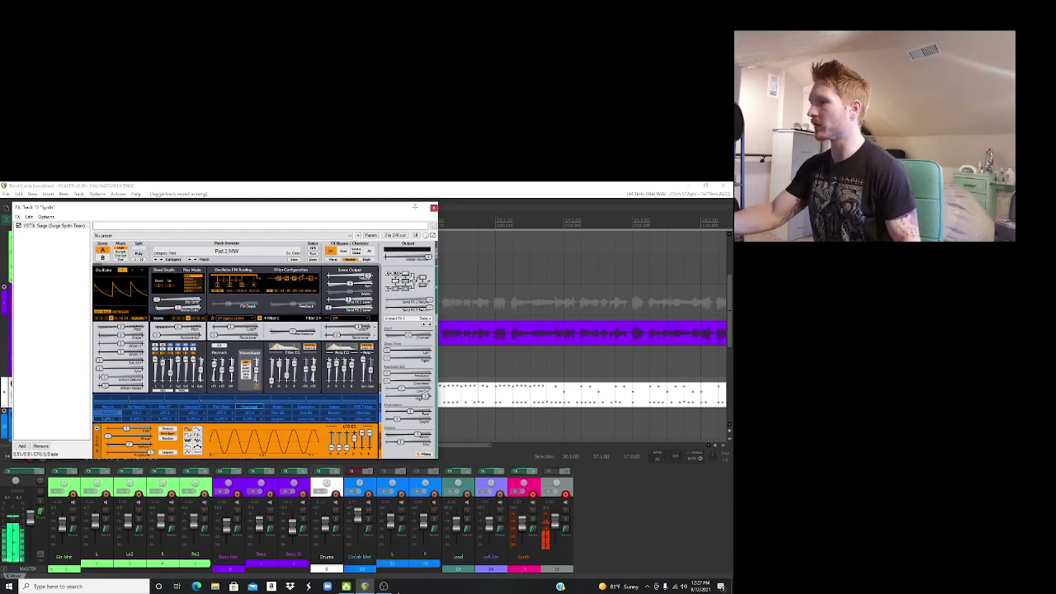
Step: Glance at the stream chat in OBS and go back to REAPER
click(385, 586)
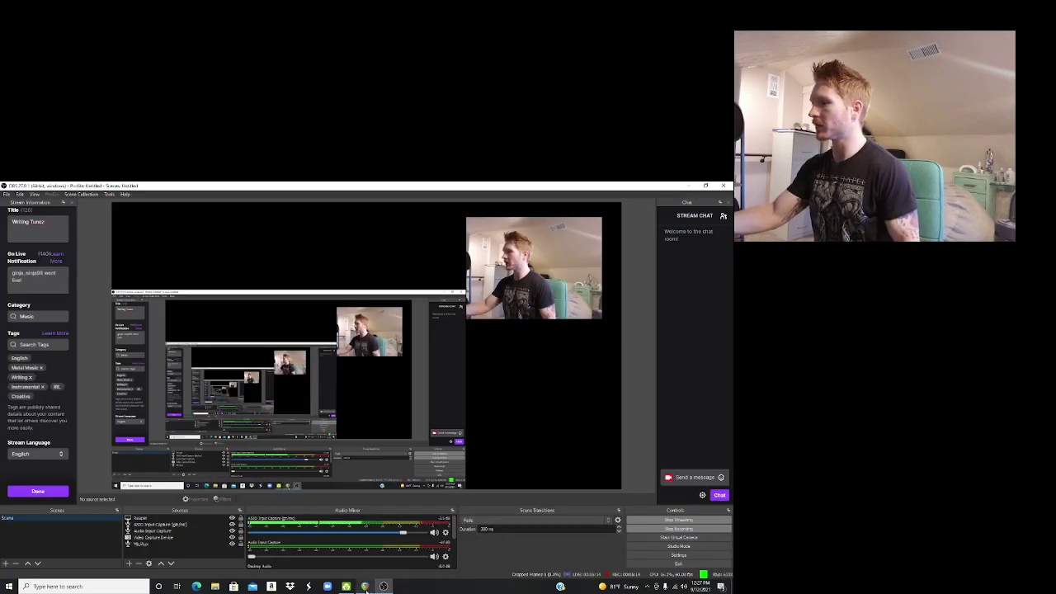
click(384, 586)
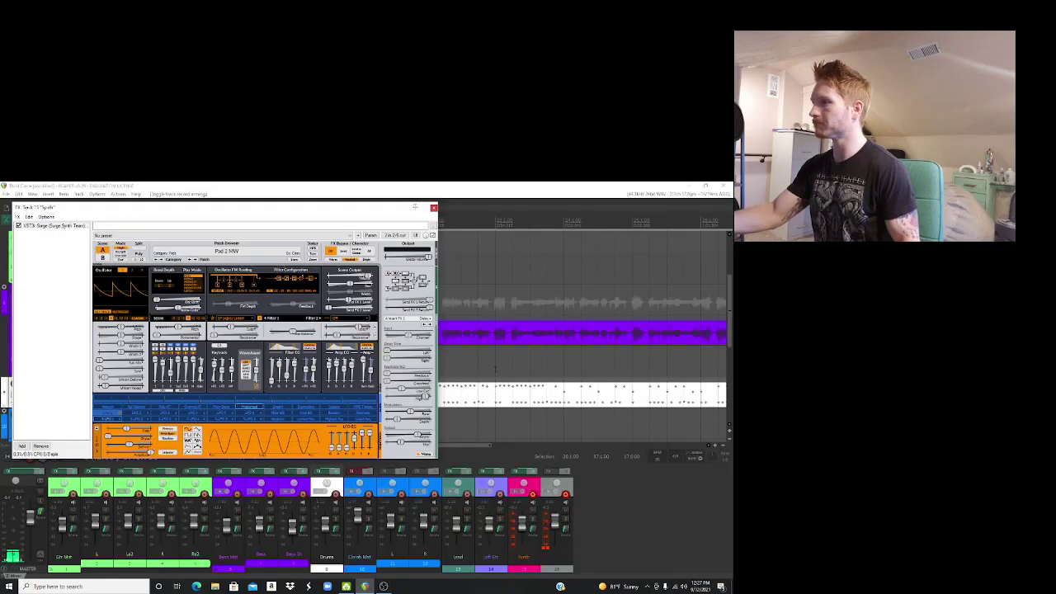
Step: Close the Synth track's effects window and place the edit cursor at the start of bar 18
click(433, 207)
mouse_move(398, 460)
mouse_down()
mouse_move(366, 460)
mouse_move(397, 459)
mouse_up()
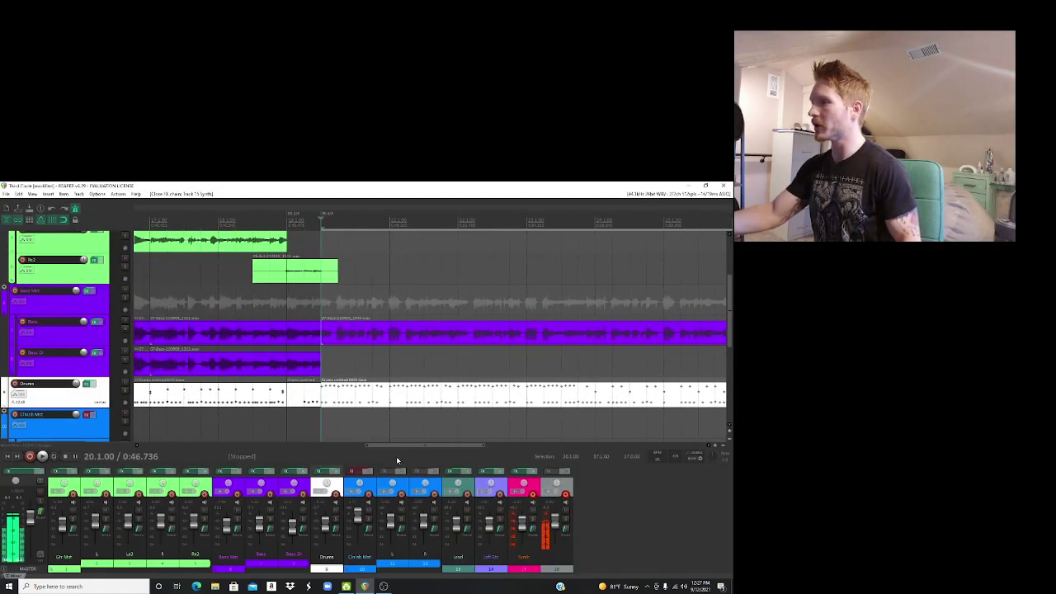
click(242, 245)
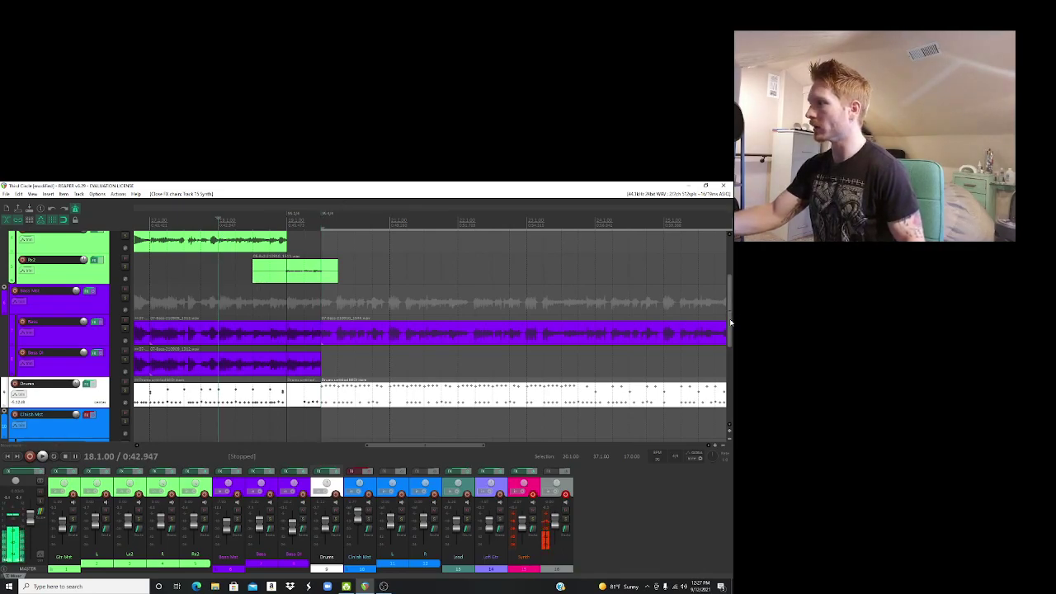
Step: Place the edit cursor at the start of bar 17 and listen to the song through to bar 28
drag(729, 328, 709, 396)
click(270, 248)
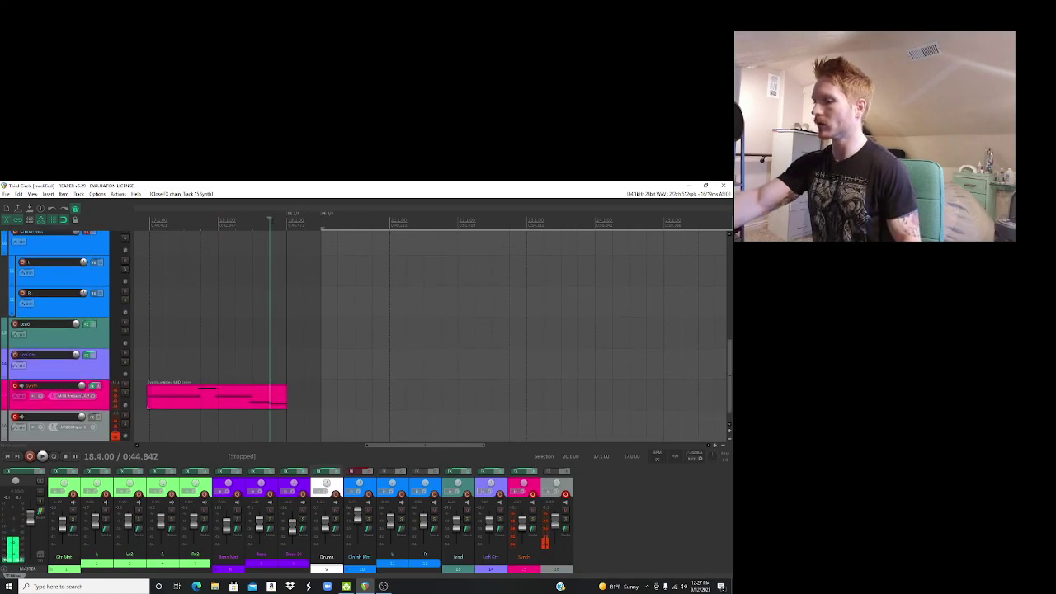
click(149, 248)
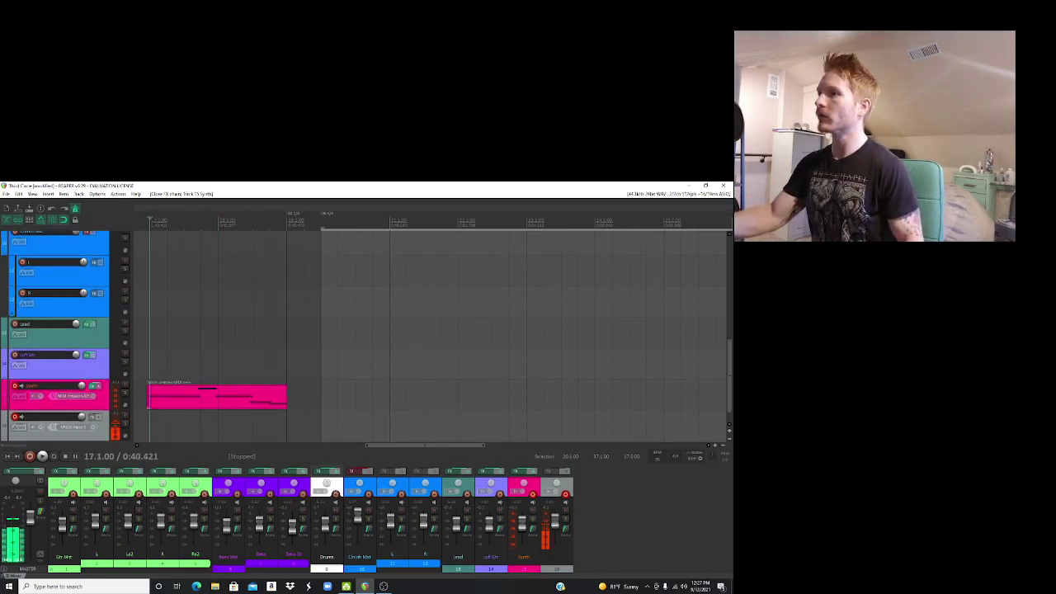
key(space)
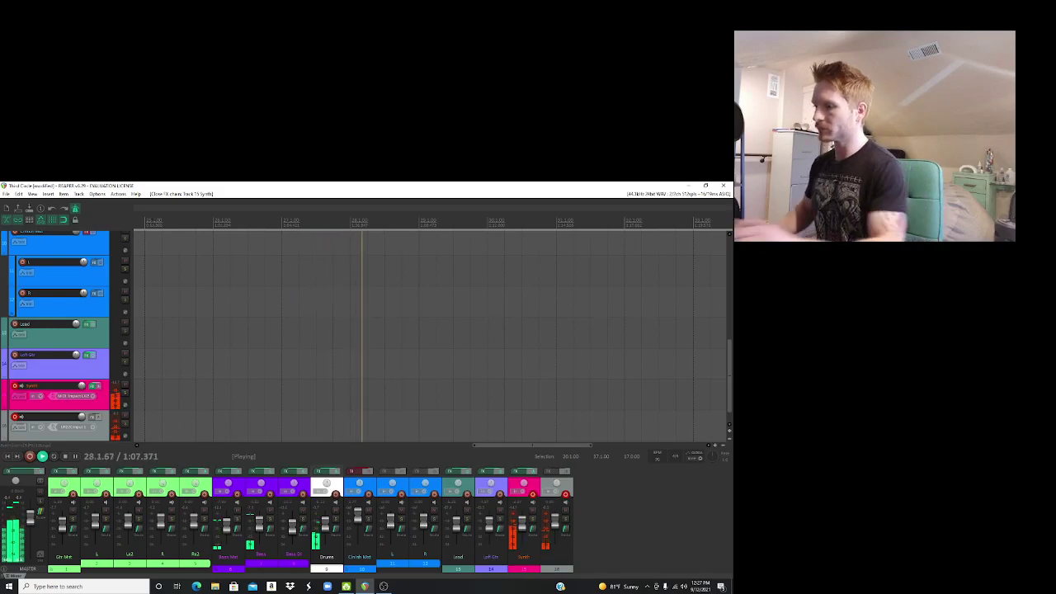
key(space)
Step: Place the edit cursor at 19.2.00 and disarm the unnamed grey track after Synth
drag(559, 445, 437, 464)
click(375, 218)
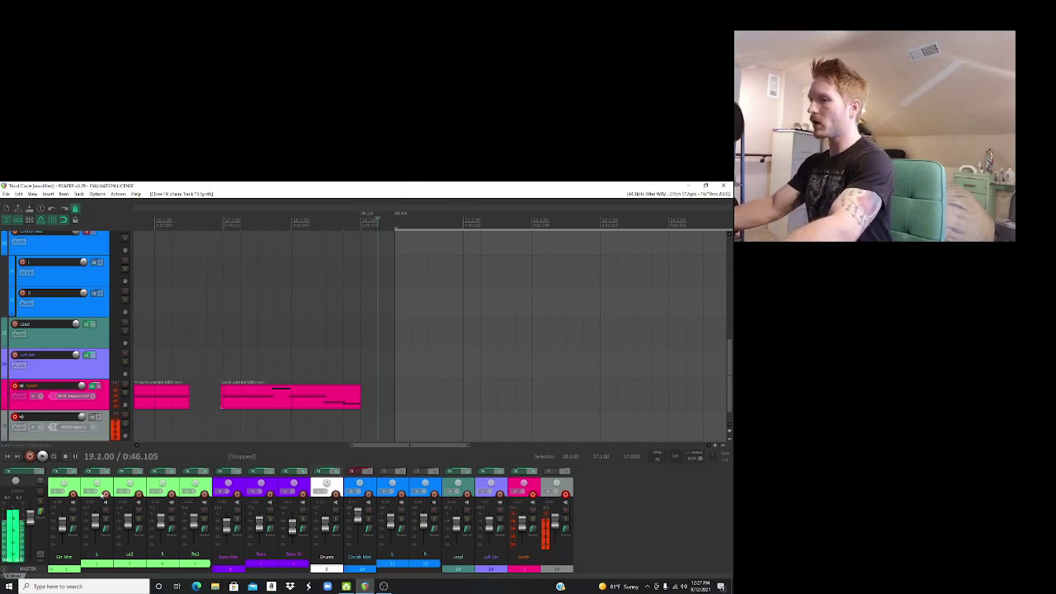
click(566, 495)
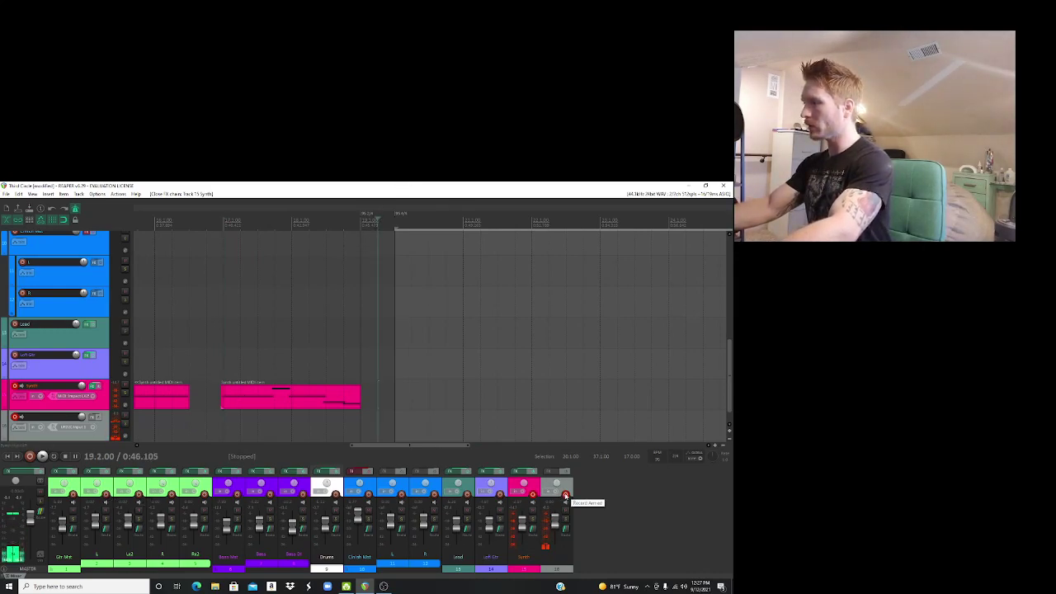
Step: Try recording a Synth part from 19.2.00, discard the take and glance at the stream chat in OBS
key(ctrl+r)
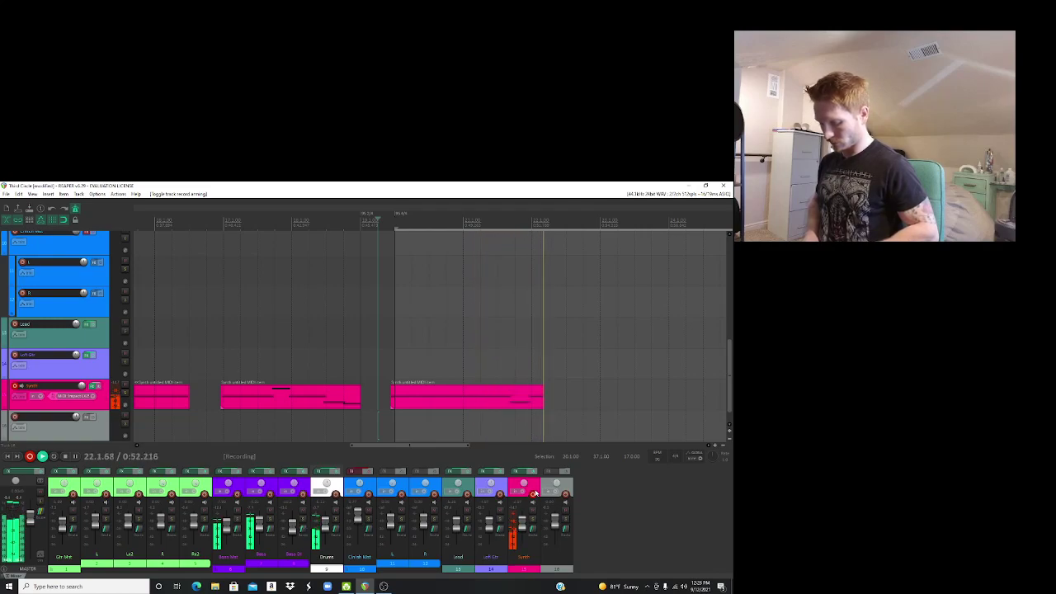
key(space)
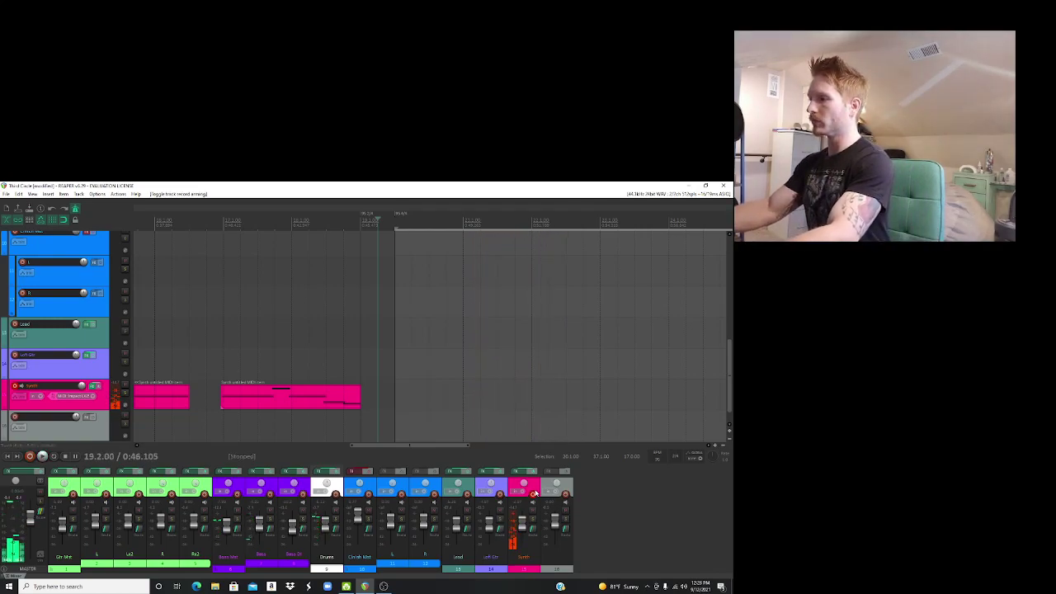
click(383, 586)
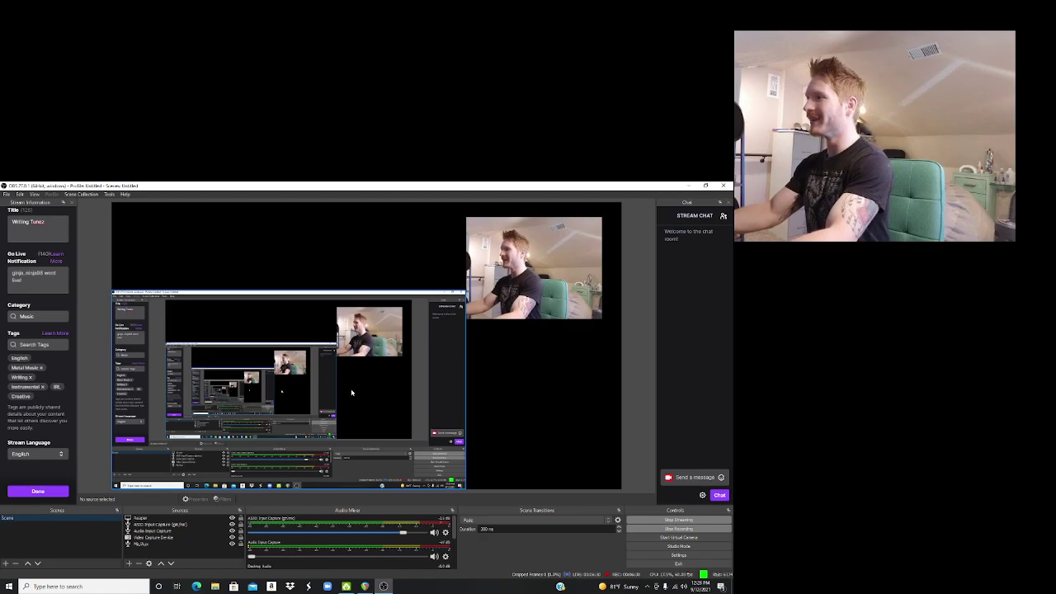
click(366, 587)
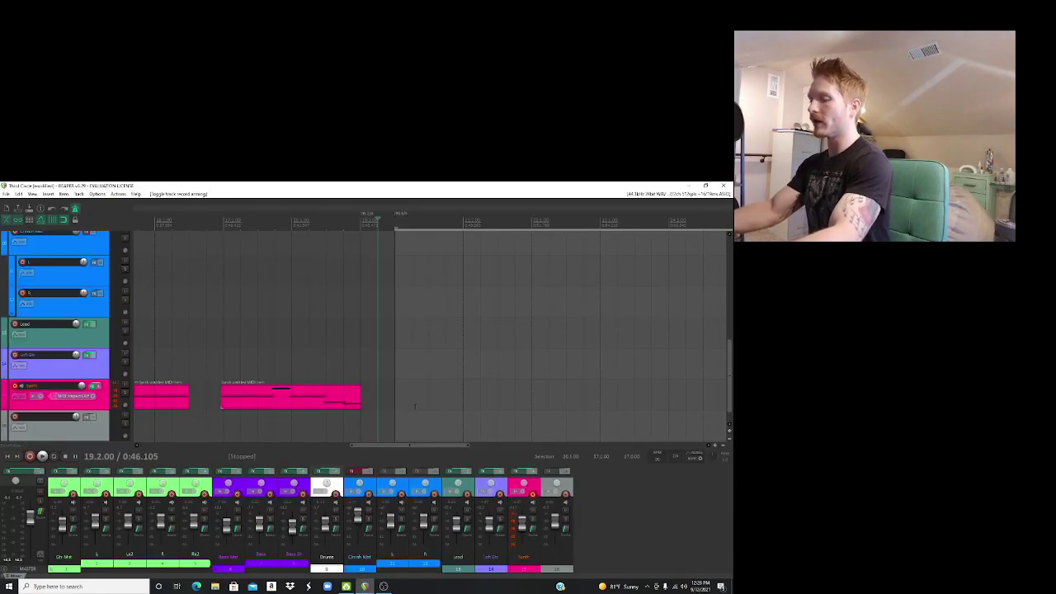
Step: Record the Synth part from 19.2.00, redoing the take once, and trim its end to the start of bar 28
key(ctrl+r)
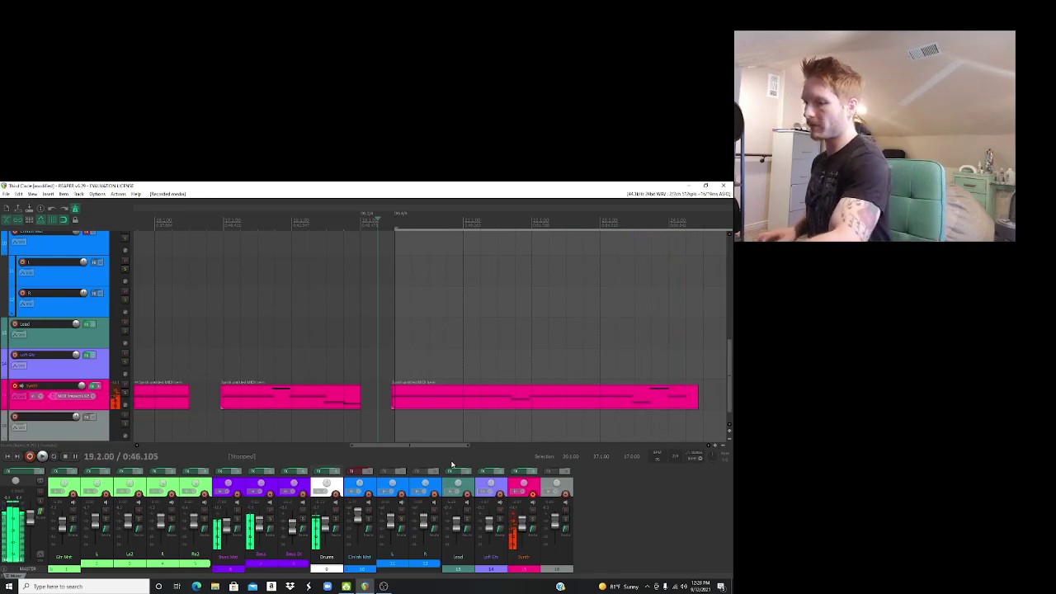
key(ctrl+BackSpace)
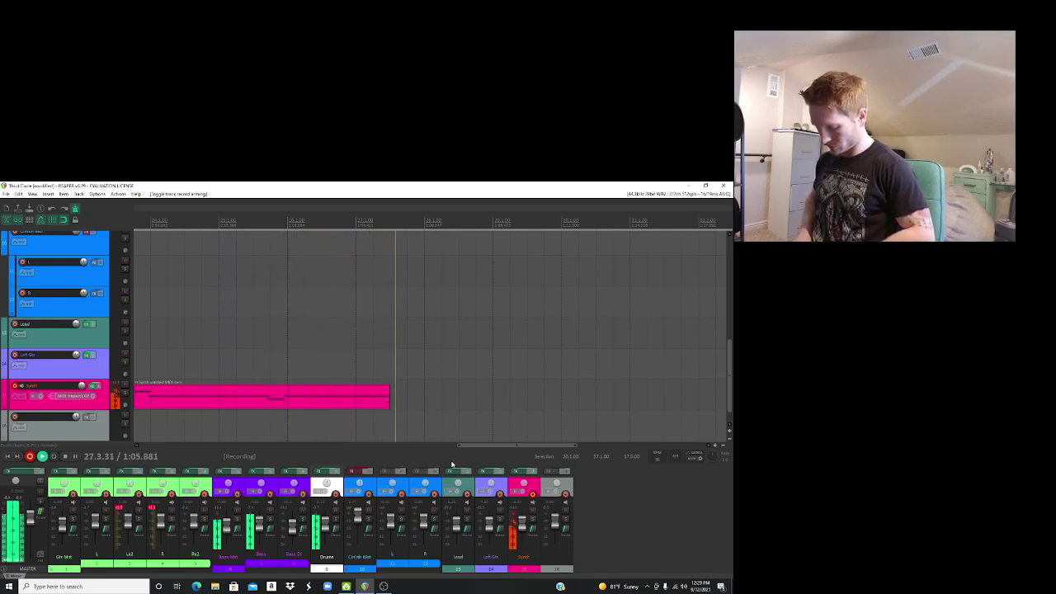
key(space)
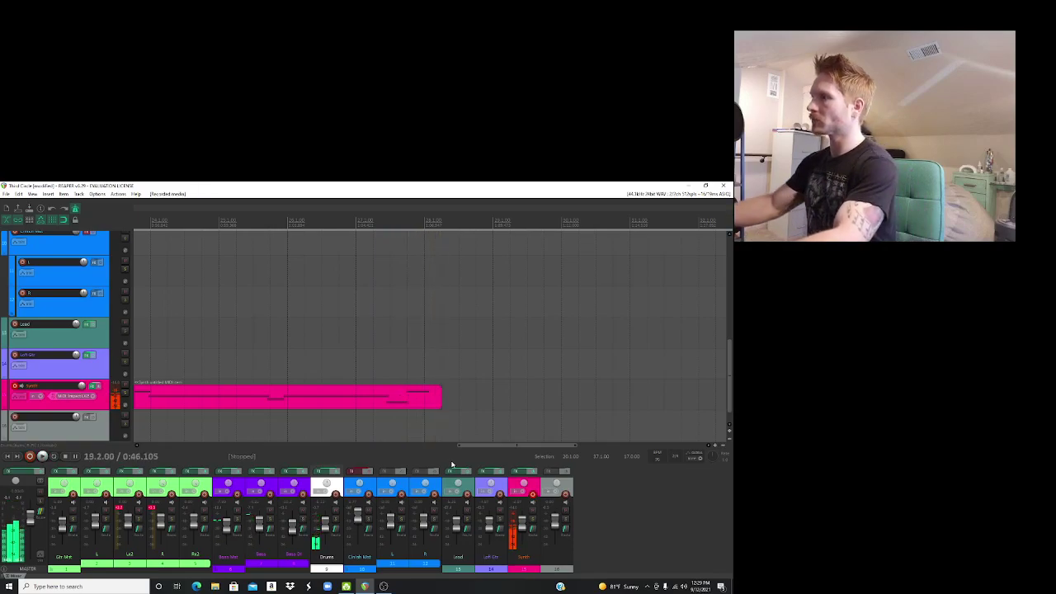
drag(437, 398, 427, 396)
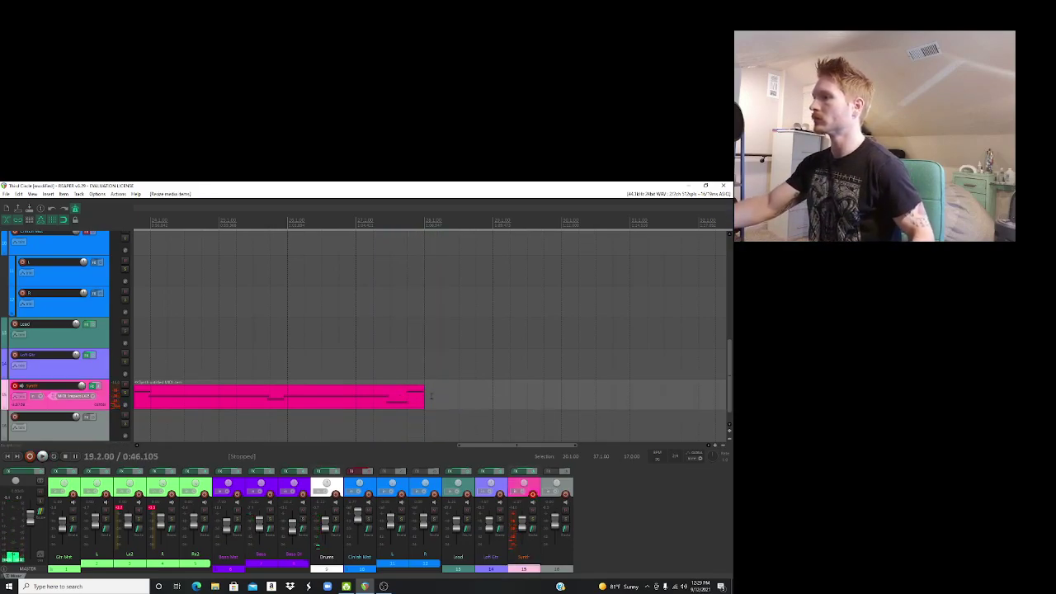
Step: Arm the unnamed grey track again and check the list of users in the OBS stream chat, returning to REAPER
click(566, 494)
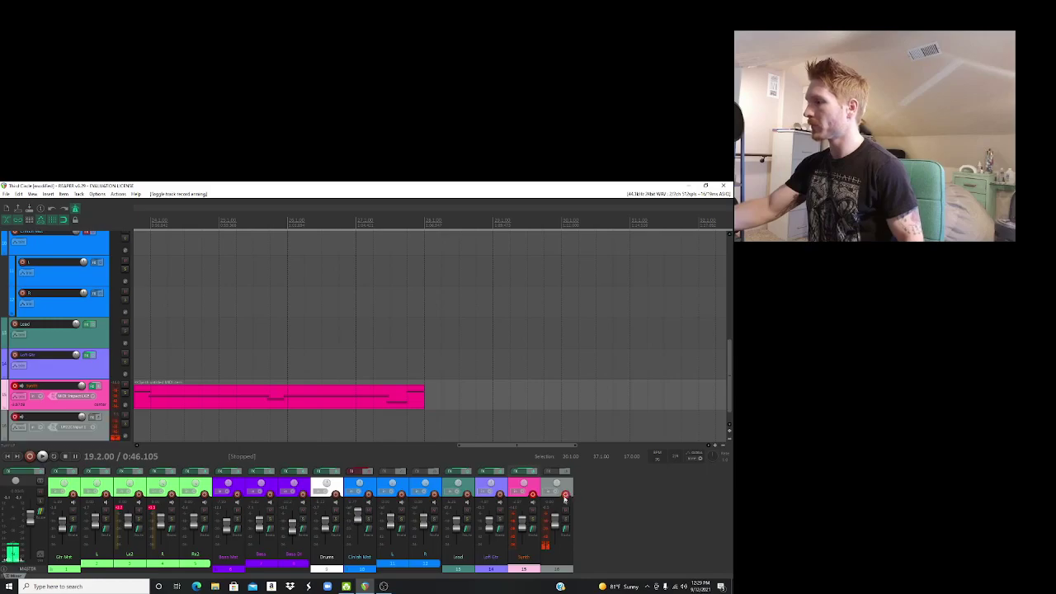
drag(495, 446, 398, 460)
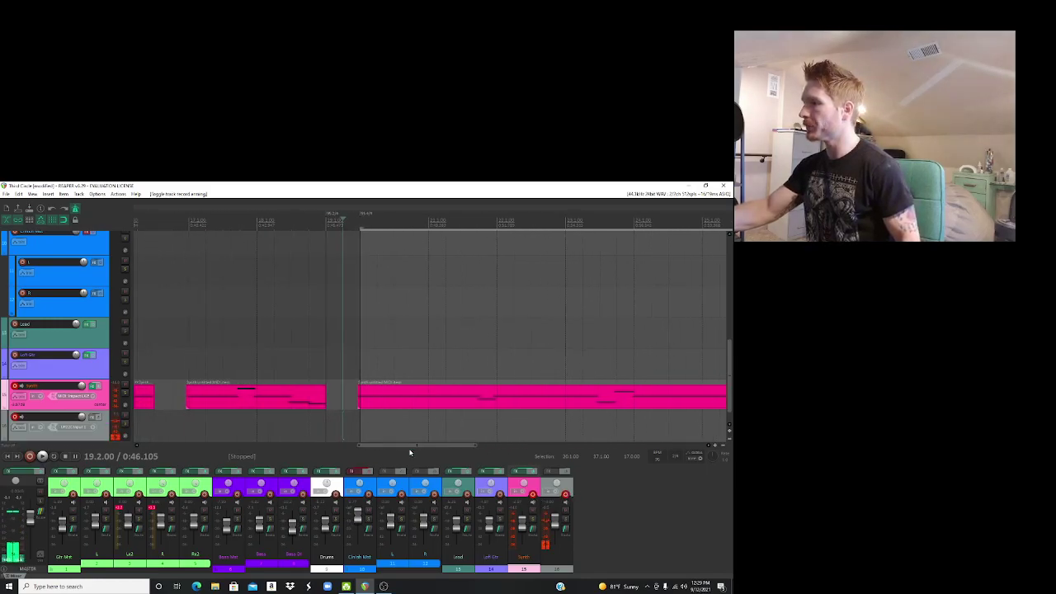
click(384, 585)
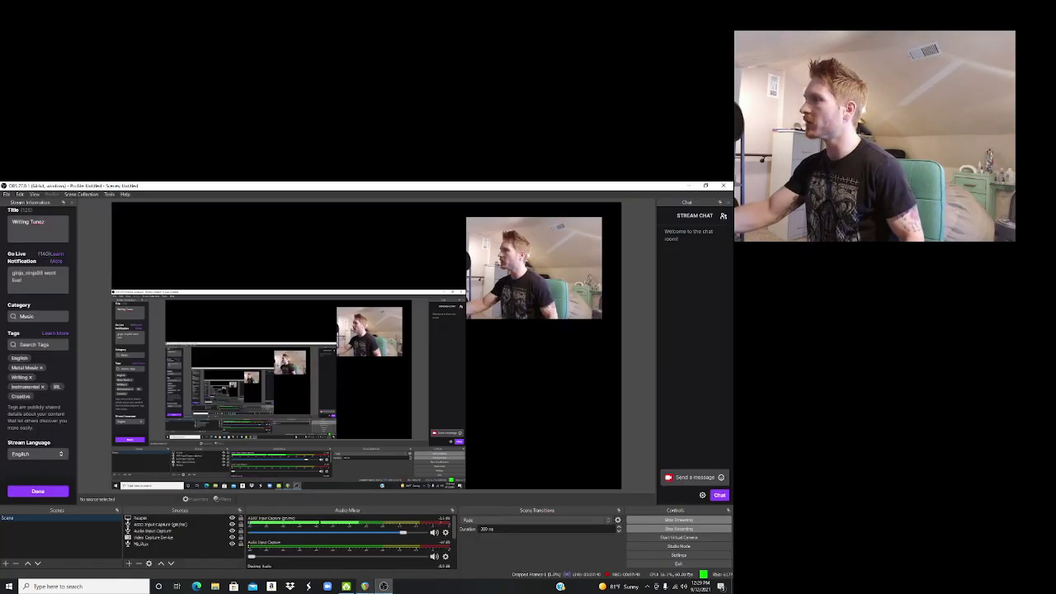
click(725, 216)
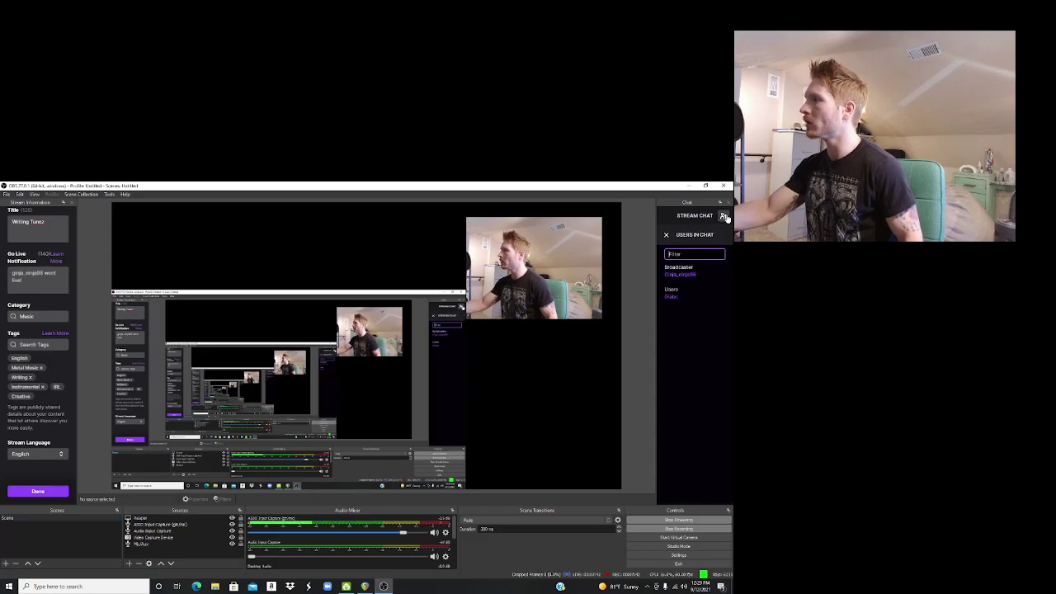
click(724, 216)
click(365, 585)
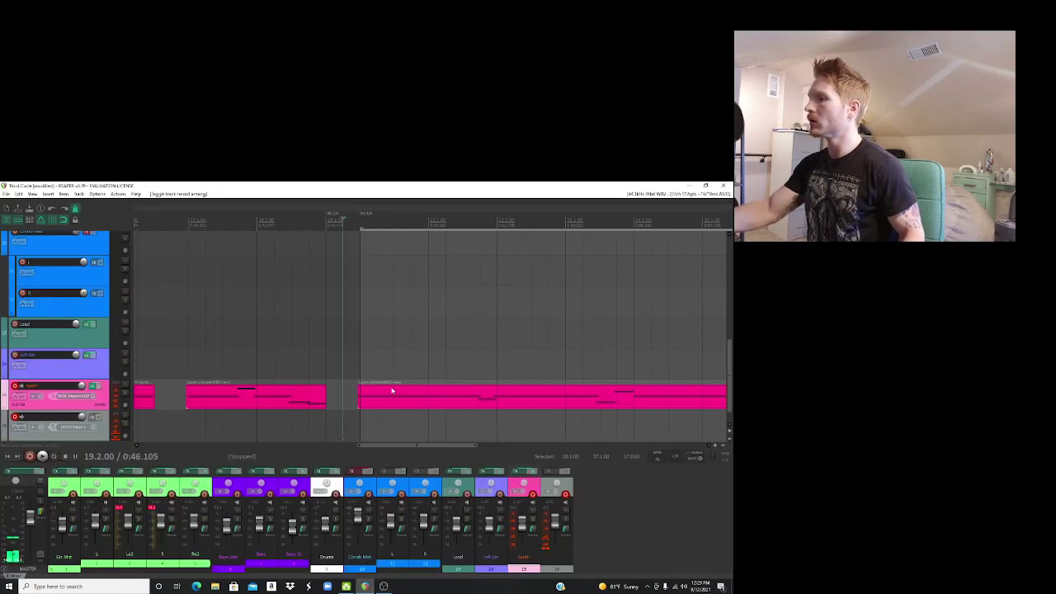
Step: Disarm the Synth track and play the song from the start of bar 18 with the track rows made smaller
drag(733, 382, 733, 322)
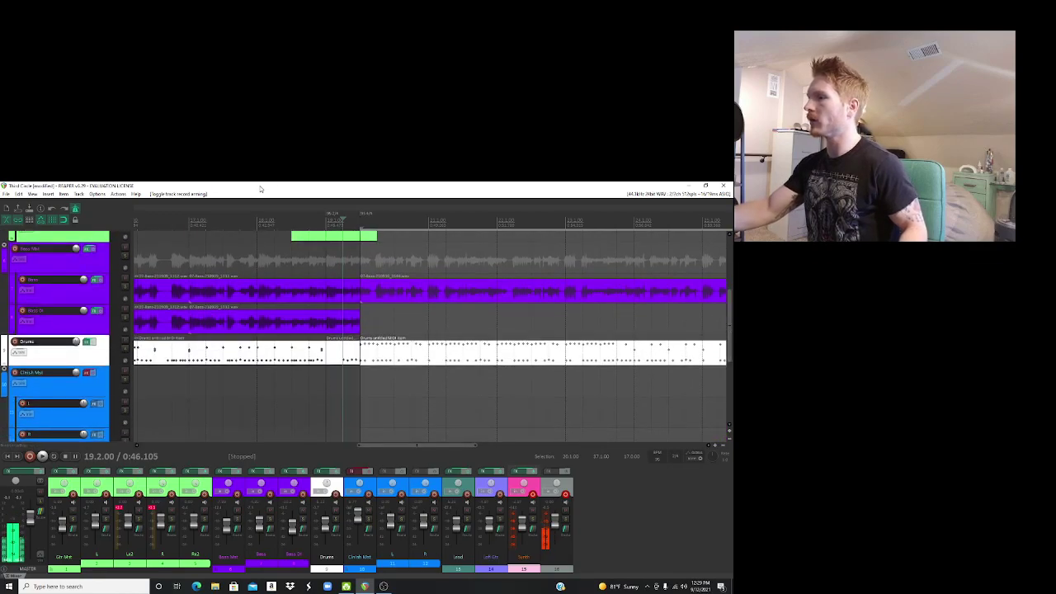
click(533, 492)
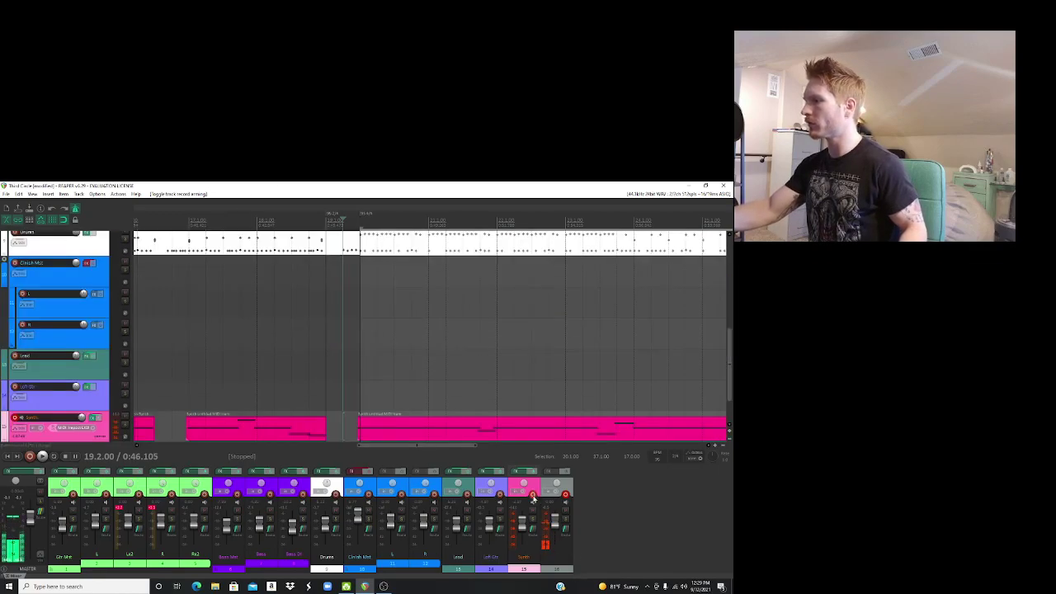
drag(731, 382, 731, 281)
scroll(731, 281, down, 3)
scroll(731, 281, up, 2)
click(728, 442)
click(728, 441)
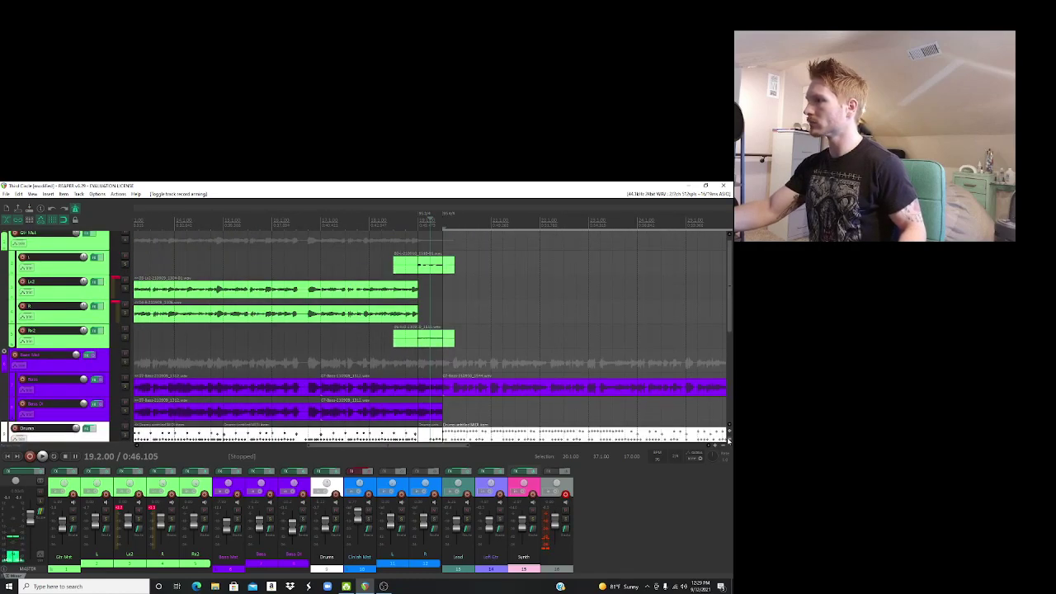
click(728, 441)
mouse_move(733, 305)
mouse_down()
mouse_move(733, 395)
mouse_move(733, 319)
mouse_up()
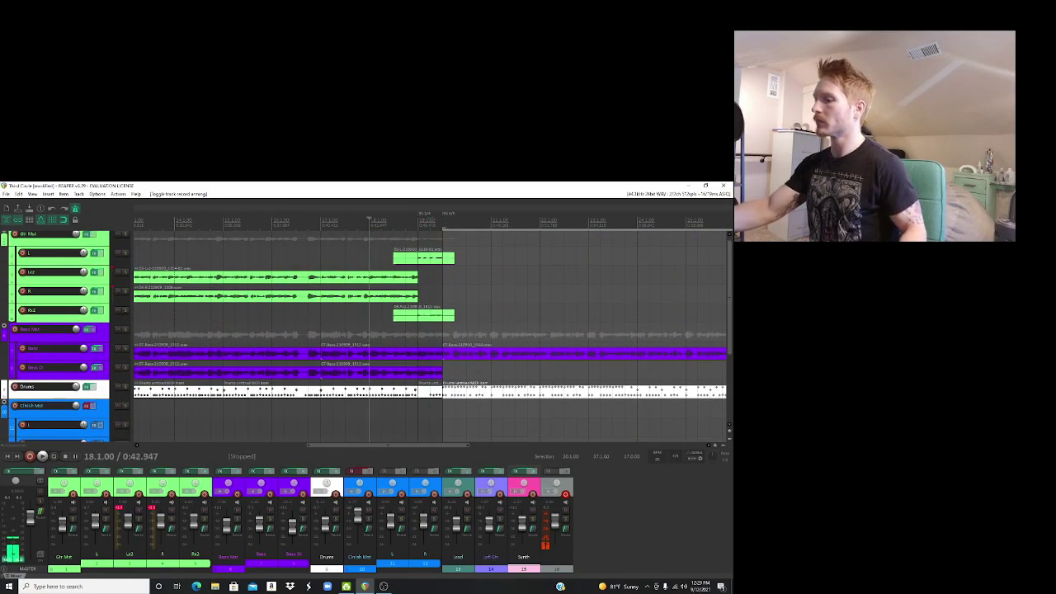
key(space)
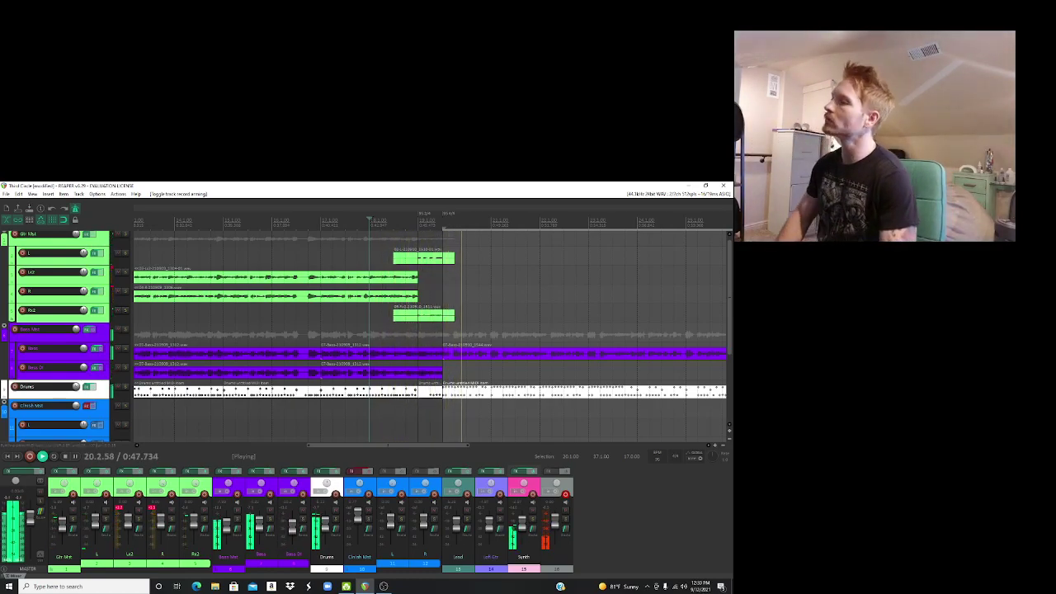
Step: Move the edit cursor to the start of bar 17 and replay the section, trying the light purple guitar track armed
click(321, 221)
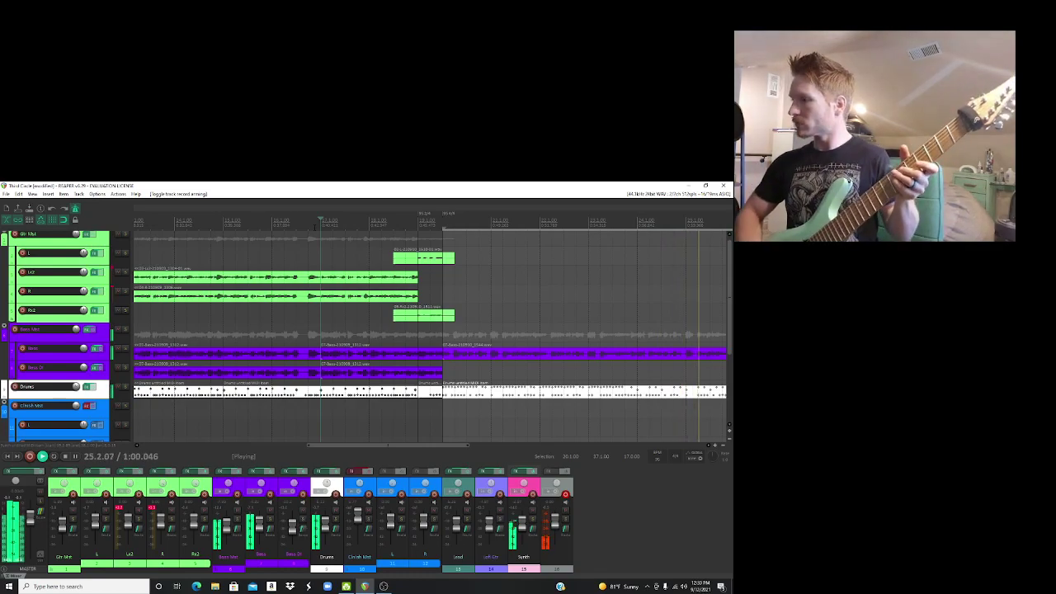
scroll(315, 227, right, 5)
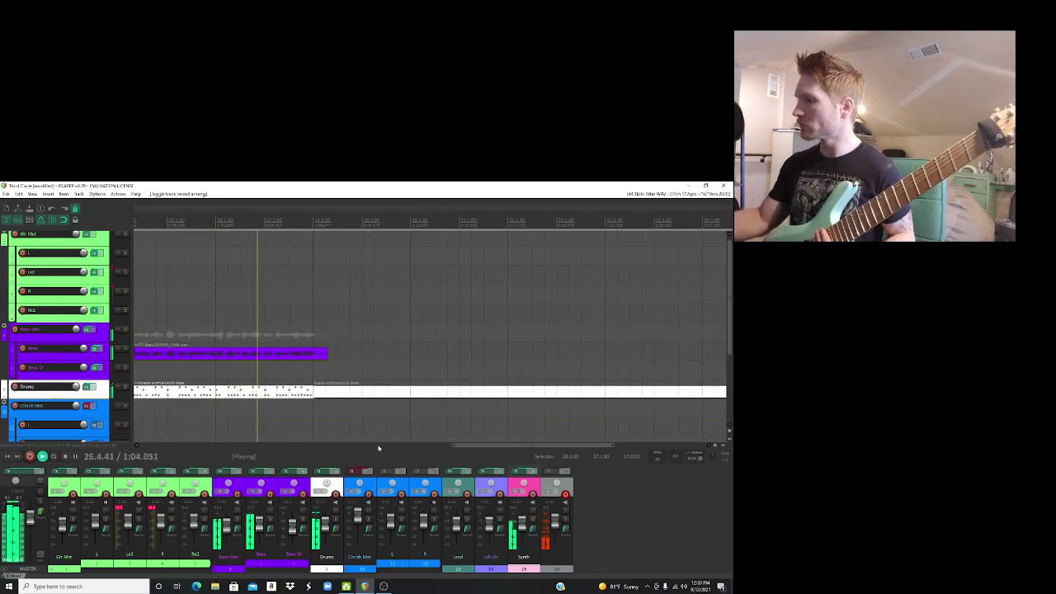
key(space)
key(space)
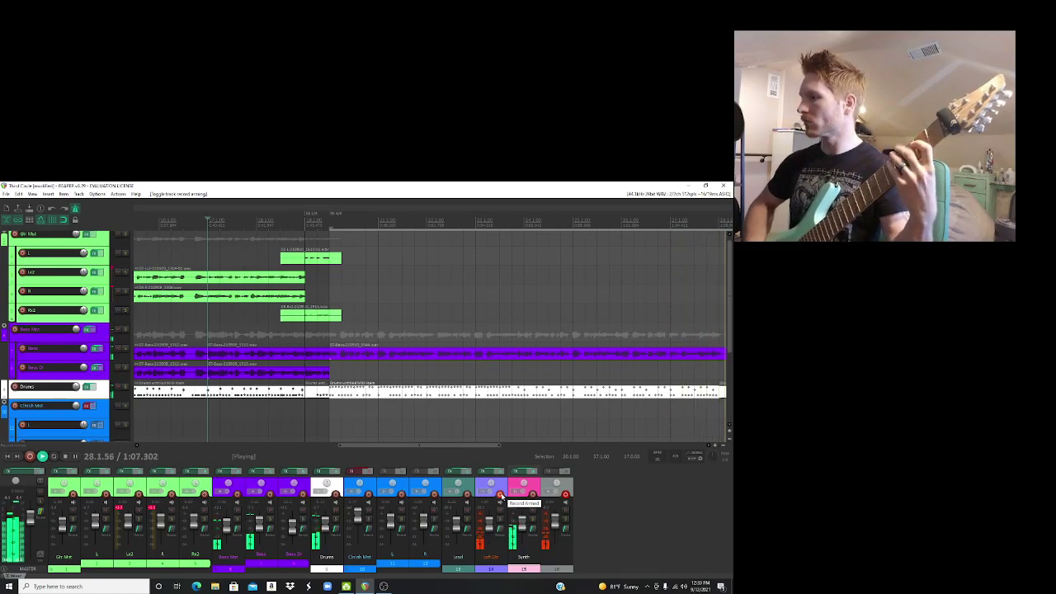
key(space)
key(space)
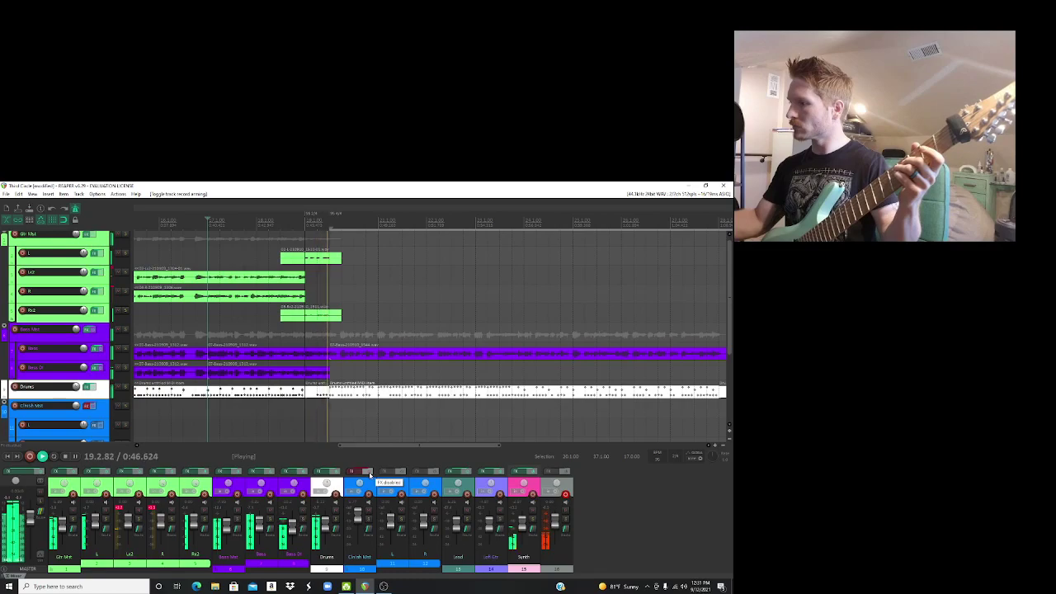
Step: Enable the effects on the blue master track, arm it for recording and play the section from bar 17
click(368, 473)
click(370, 494)
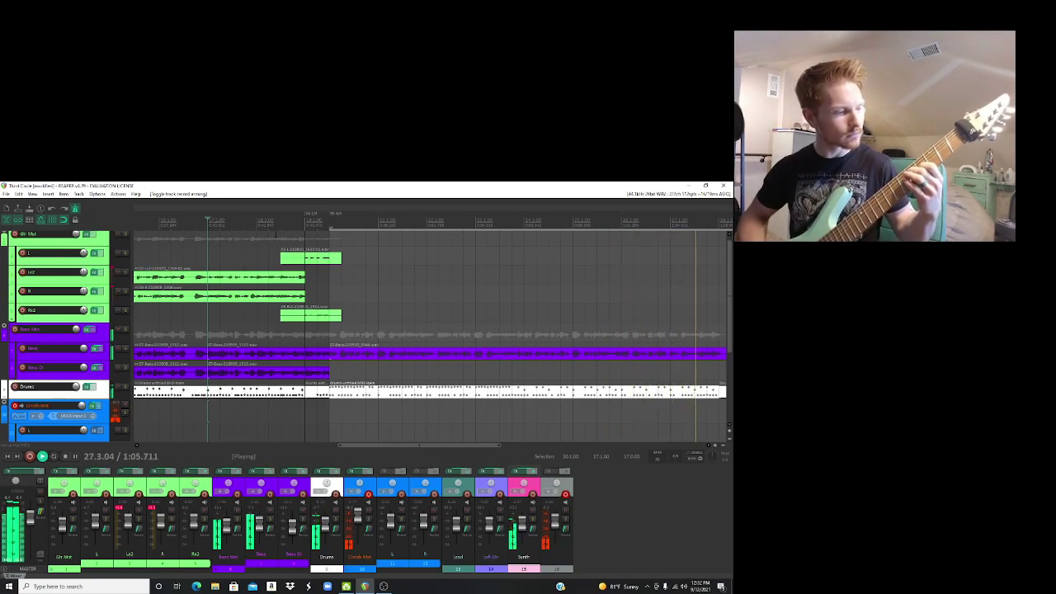
key(space)
key(space)
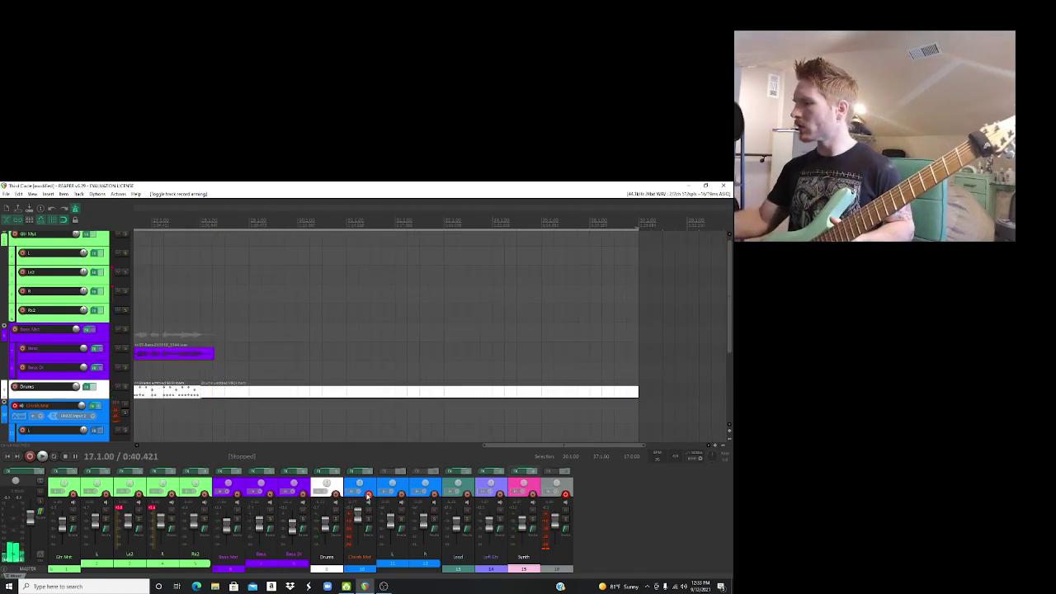
Step: Glance at the stream chat in OBS, return to REAPER and play the section from bar 17 again
click(384, 587)
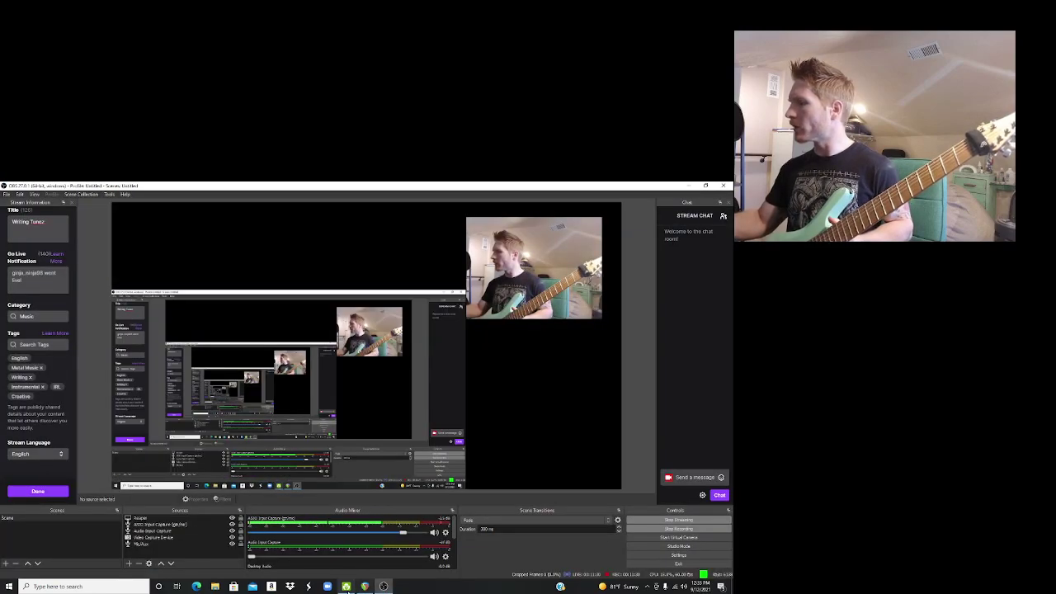
click(365, 586)
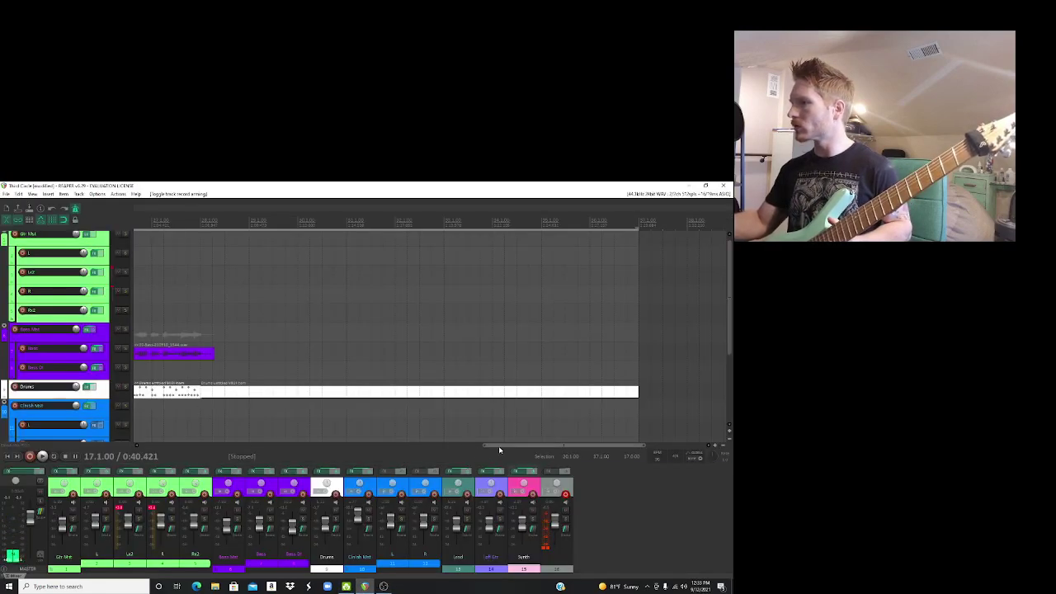
key(space)
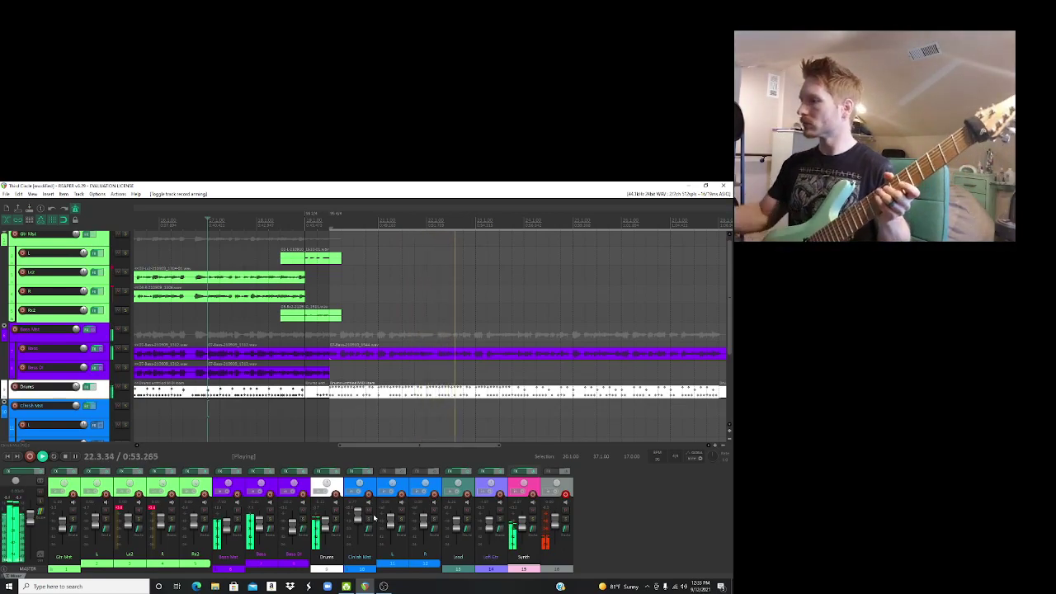
Step: Try out the guitar on the Lead track and the last green guitar track, and replay the section from bar 17
click(468, 493)
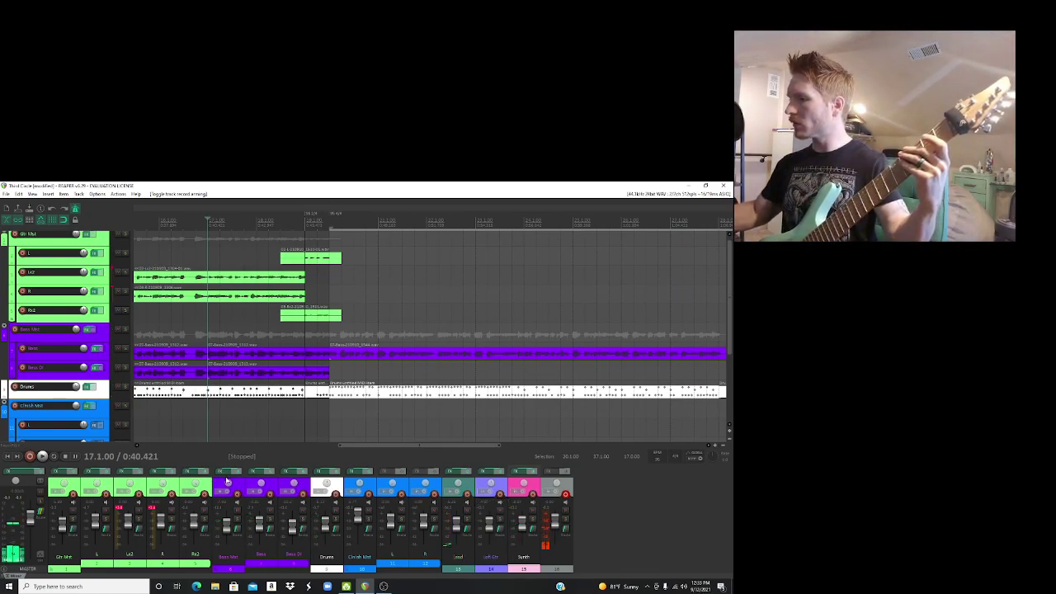
click(204, 494)
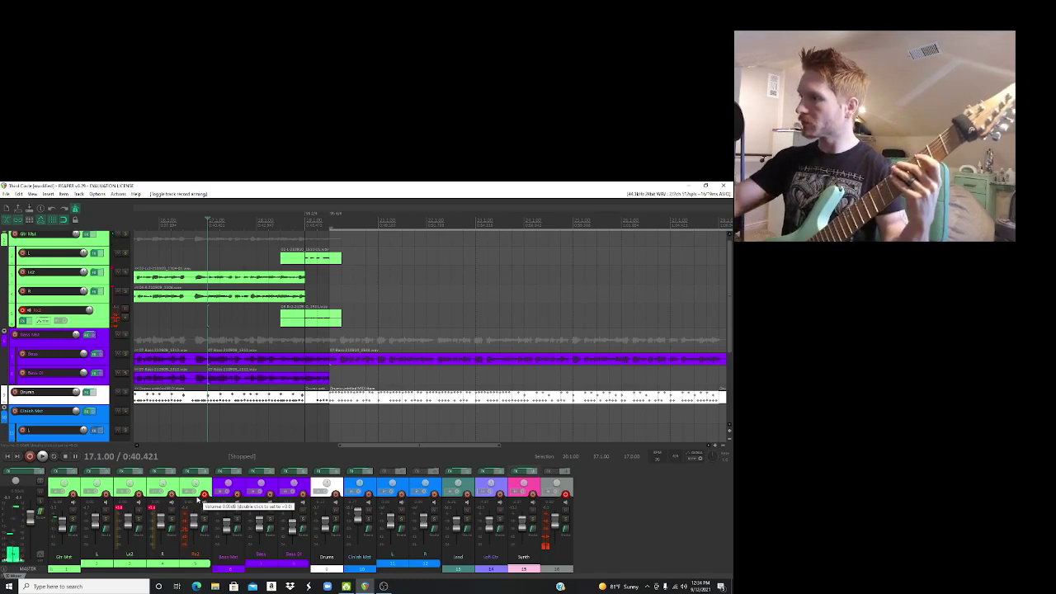
key(space)
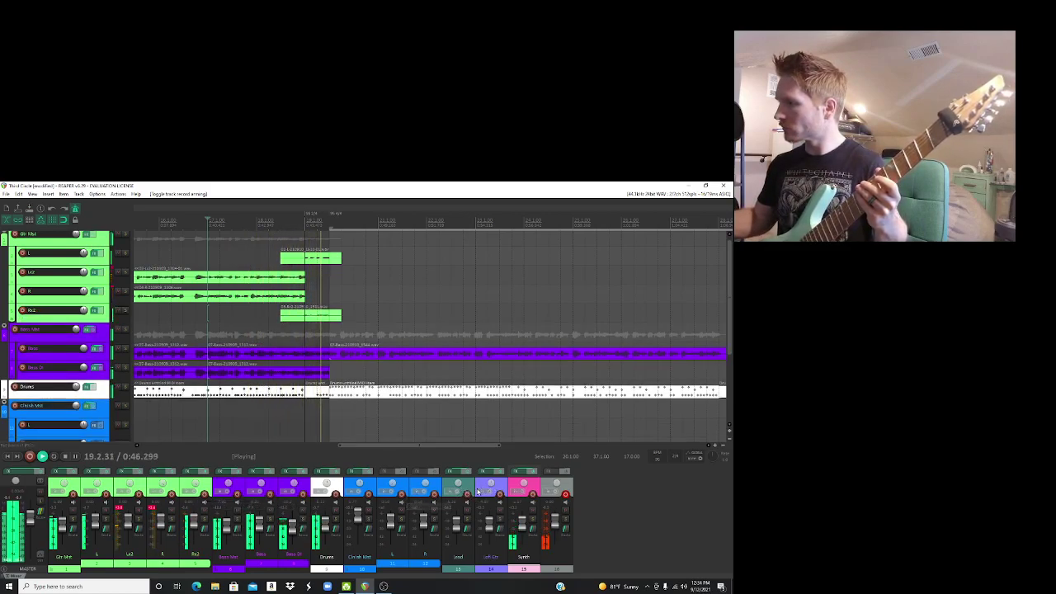
Step: Try out the guitar on the Lead track and play the song from bar 24 and again from bar 20
click(467, 493)
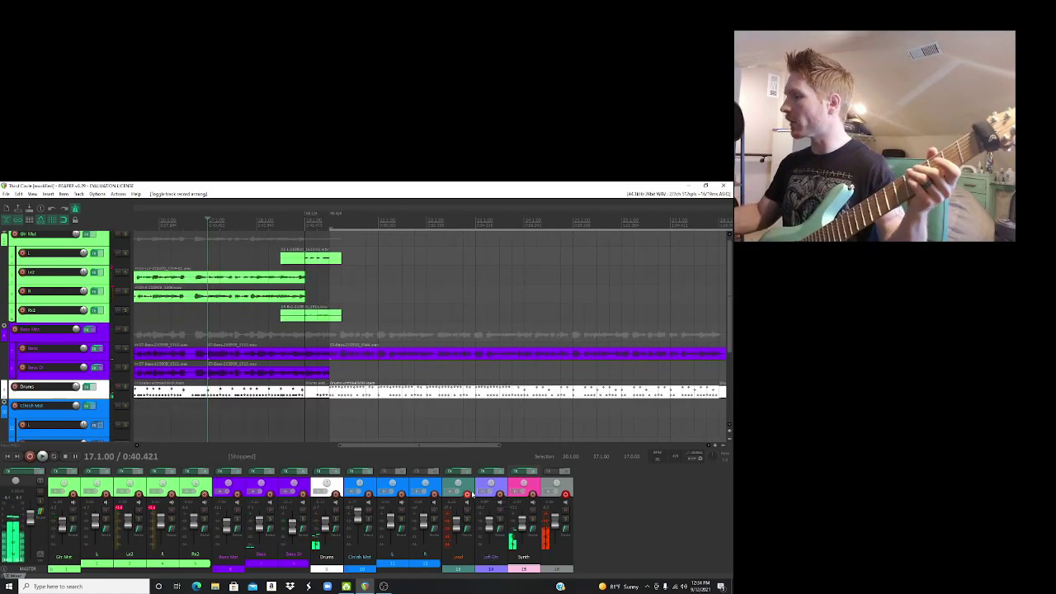
drag(390, 449, 424, 447)
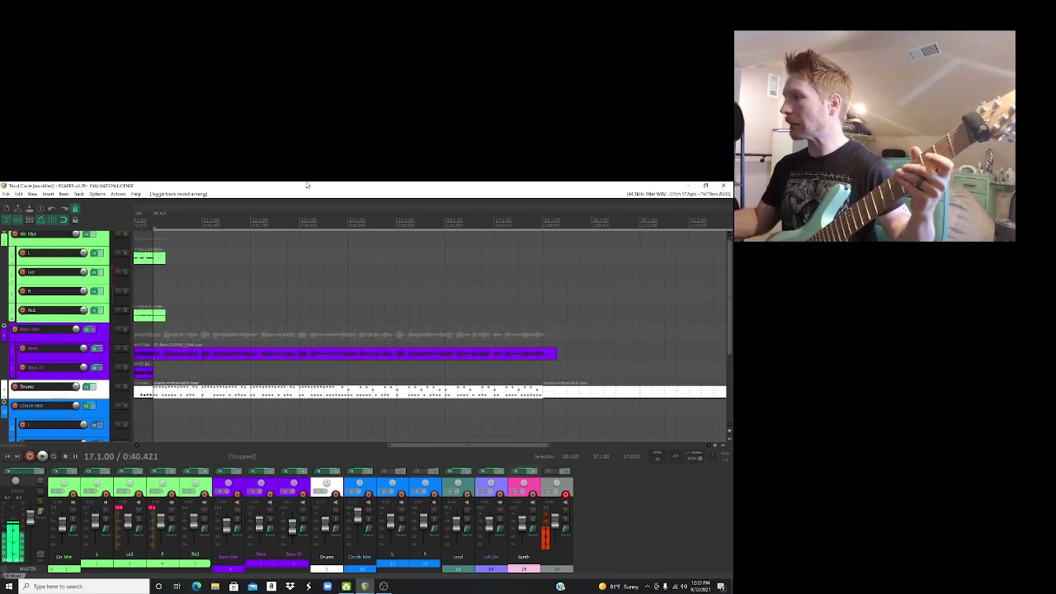
key(space)
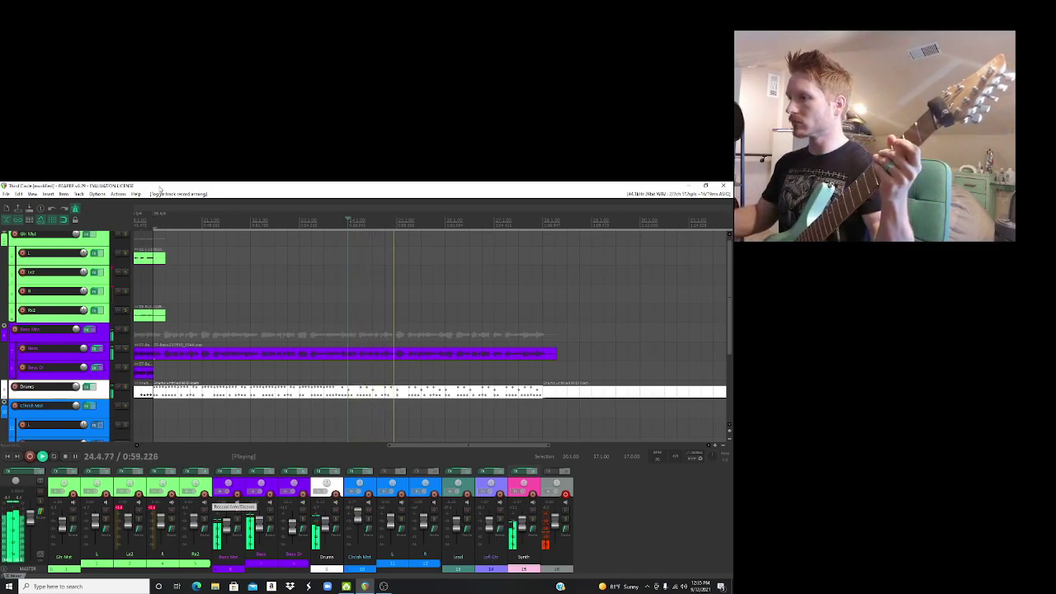
click(153, 223)
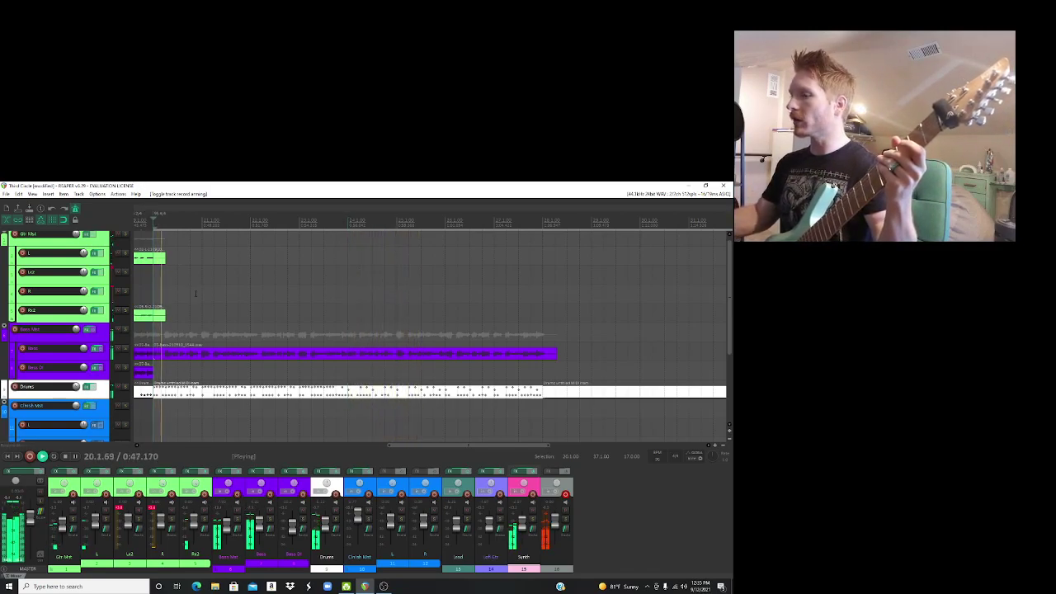
key(space)
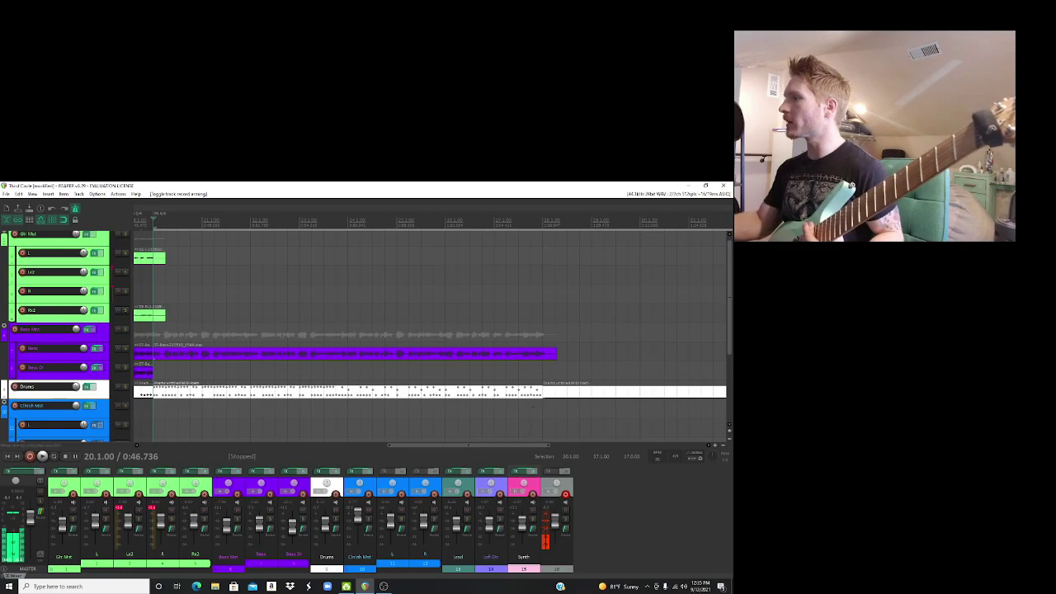
Step: Move the edit cursor to the start of bar 19 and play the song through past bar 28
drag(492, 448, 551, 448)
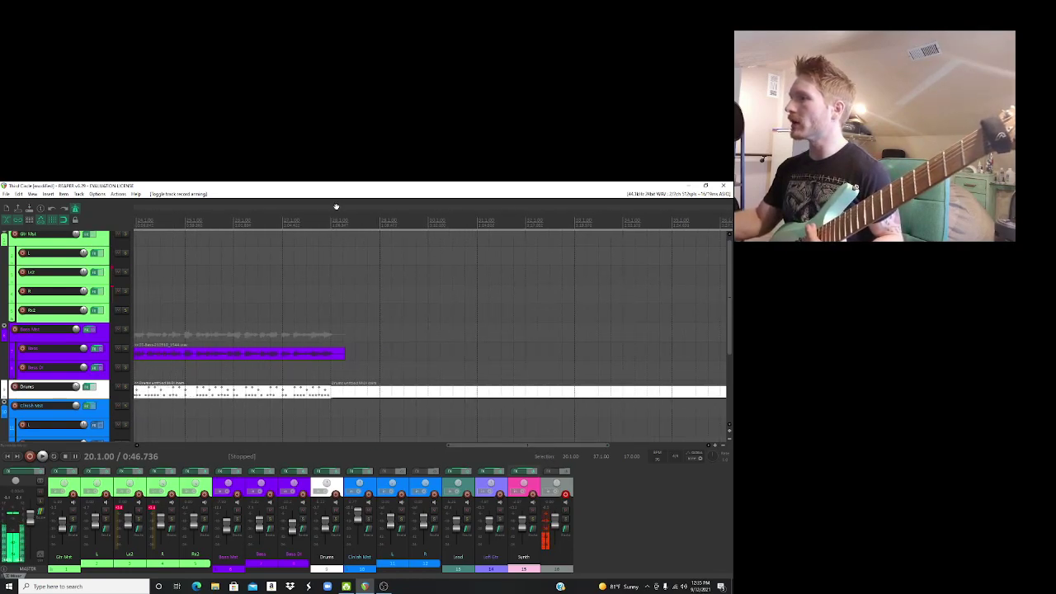
drag(484, 450, 426, 462)
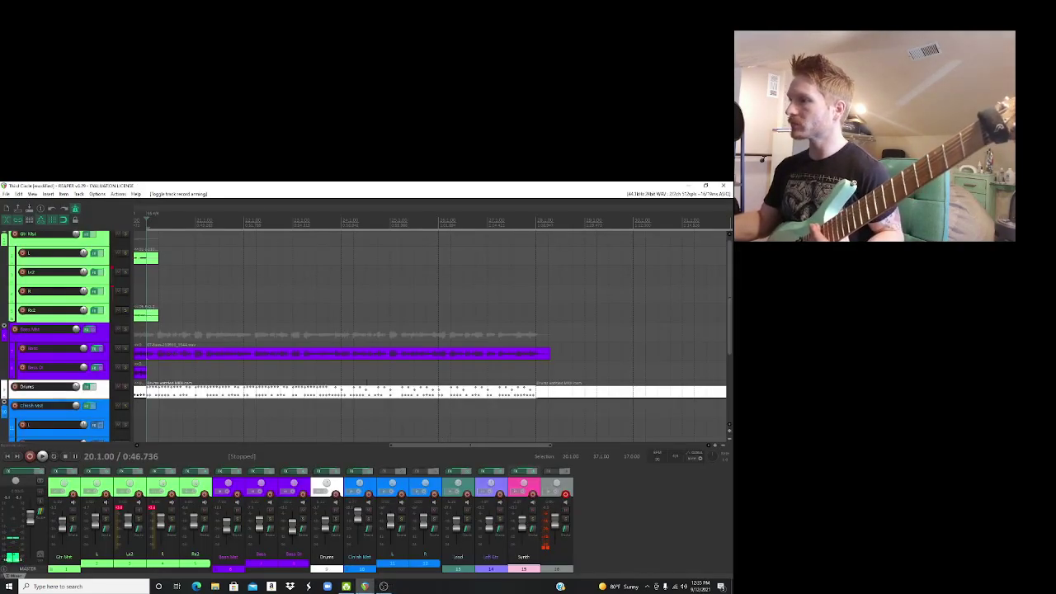
drag(467, 447, 413, 447)
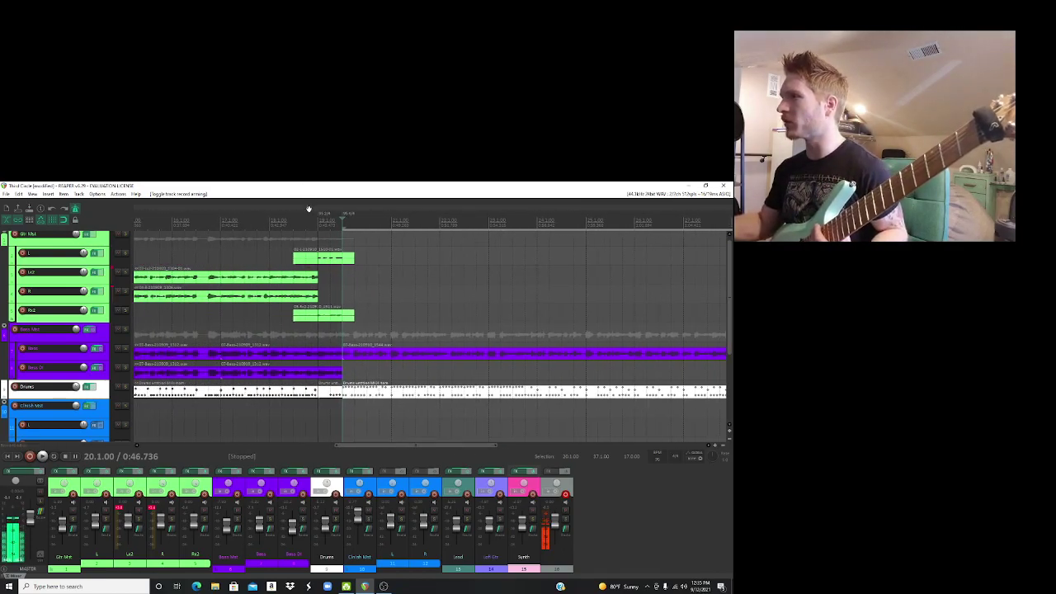
key(Left)
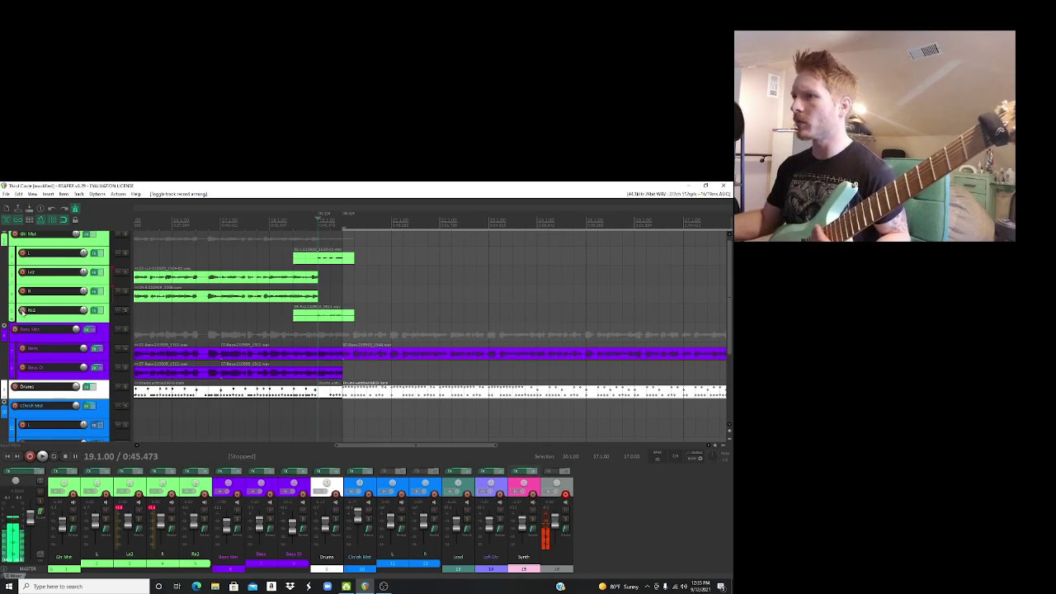
key(space)
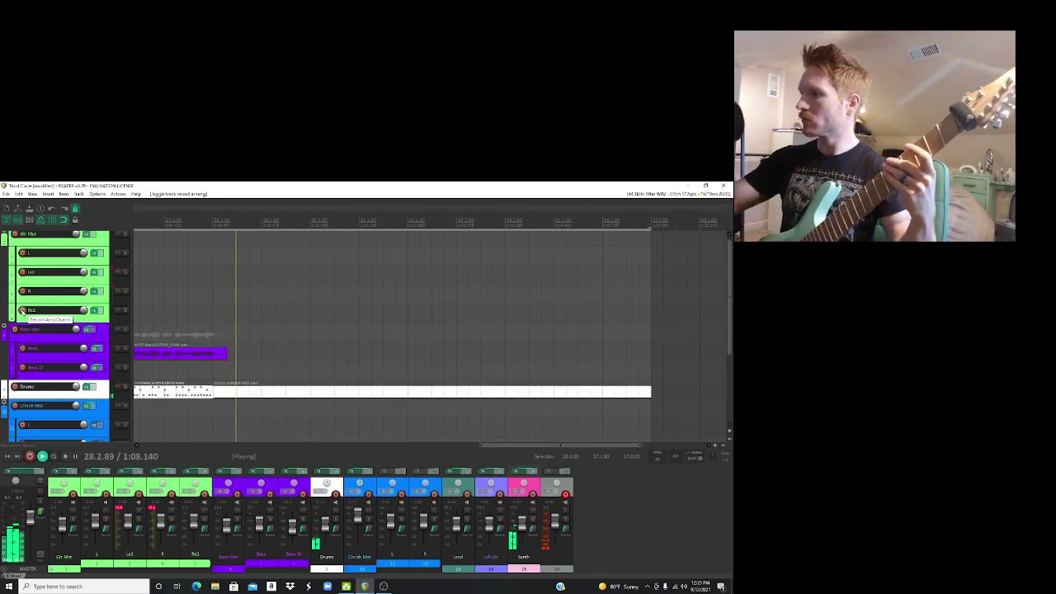
key(space)
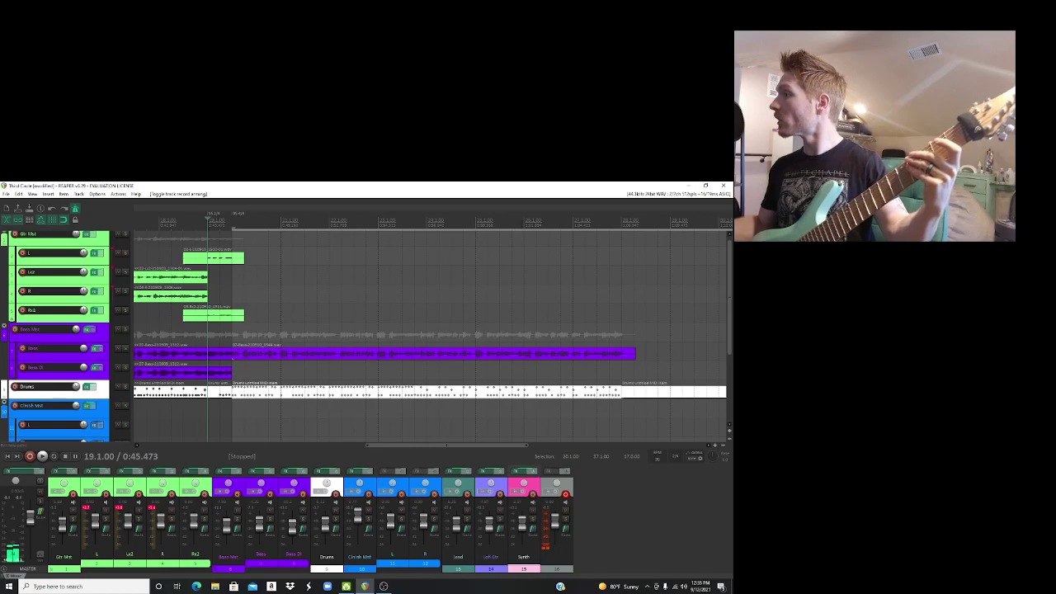
Step: Play the song from bar 26 while trying the guitar on the last green guitar track, and disarm that track
key(space)
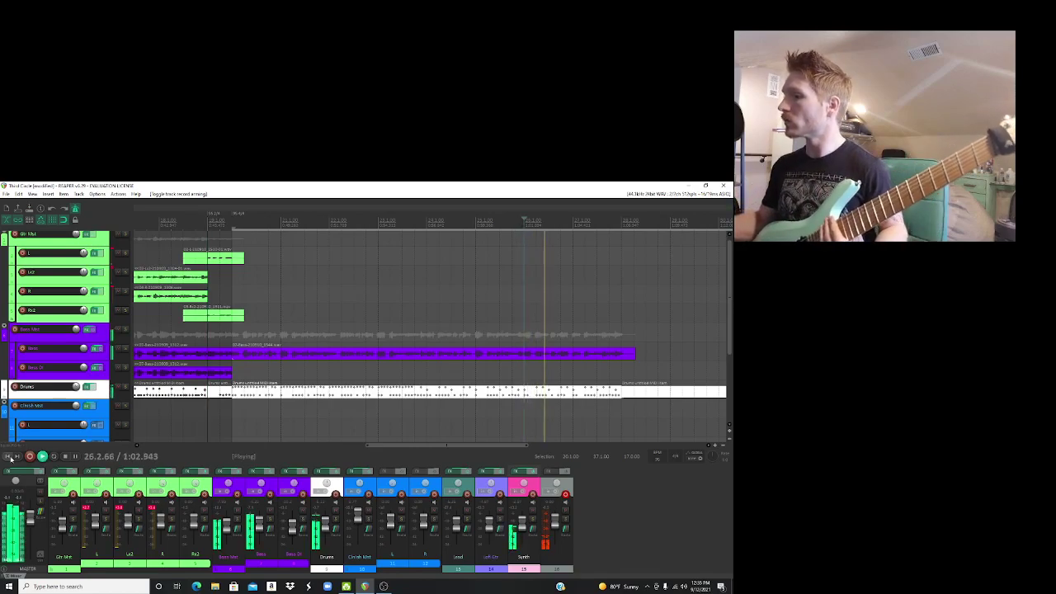
click(205, 495)
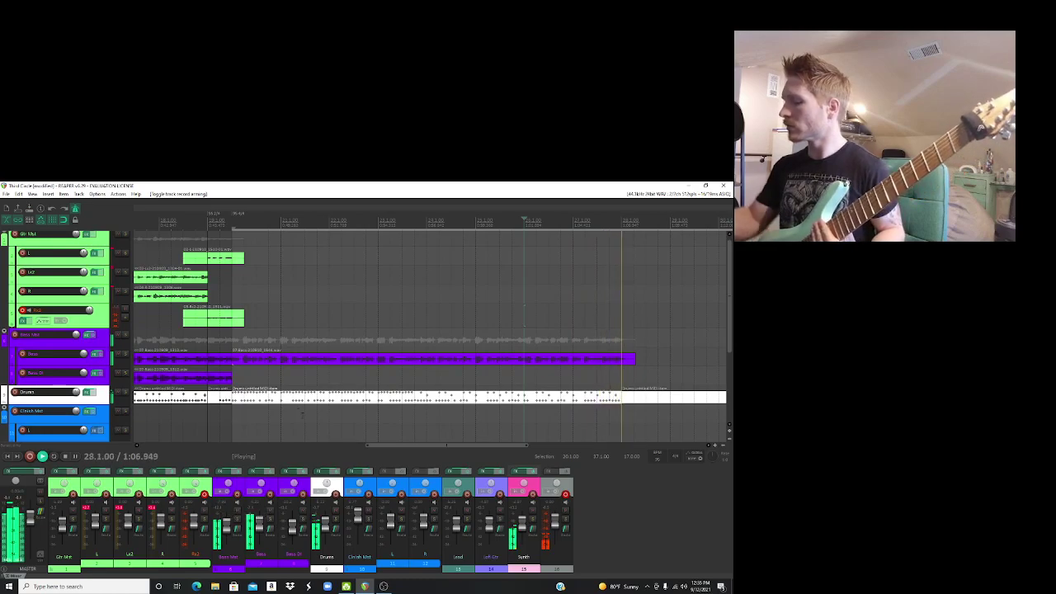
key(space)
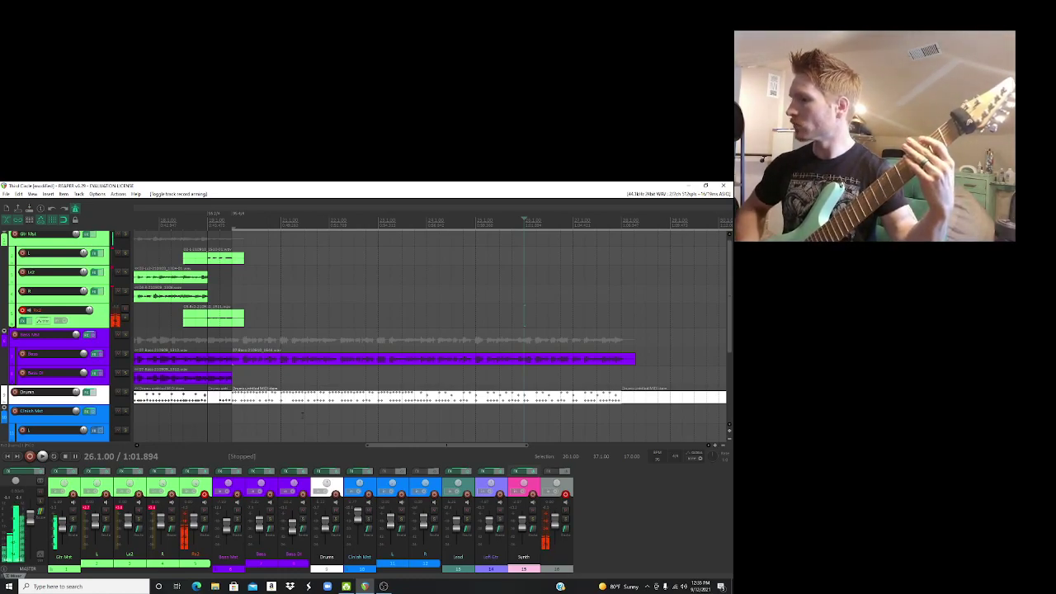
click(204, 496)
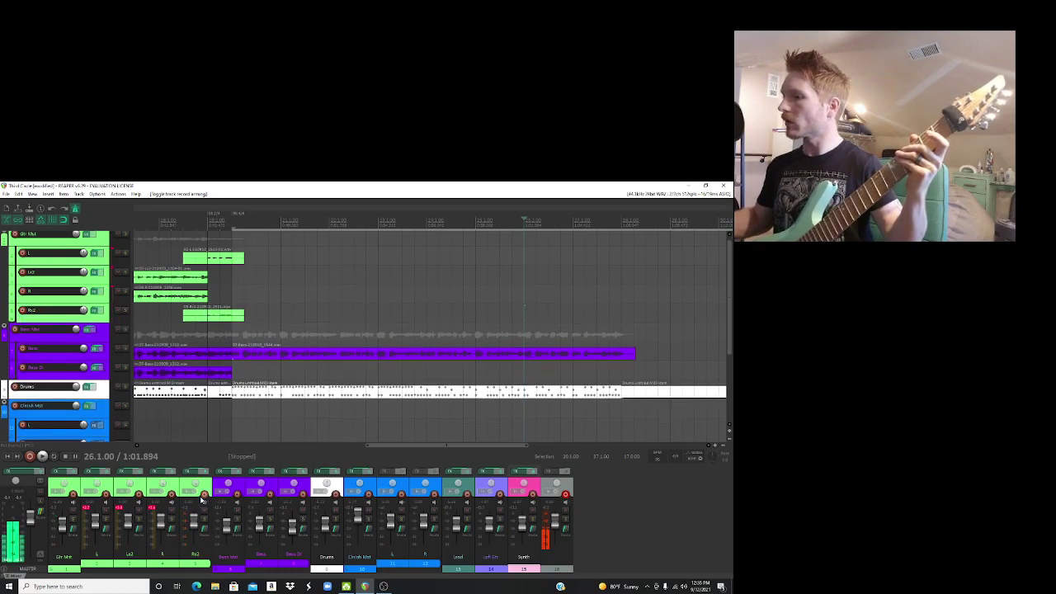
Step: Try out the guitar on the green R track while playing from bar 20, and disarm the track
click(171, 495)
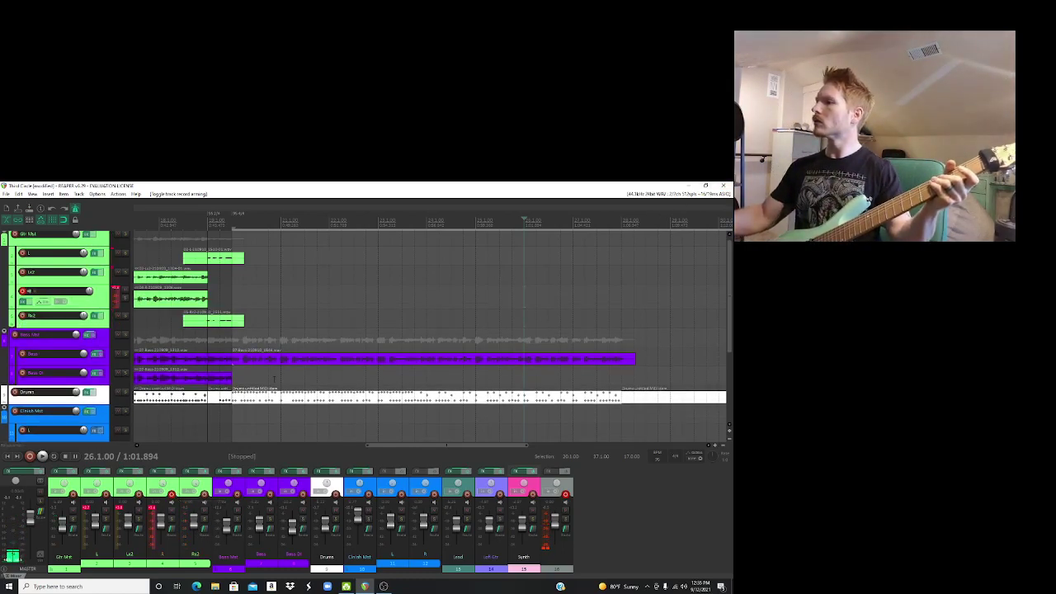
key(Left)
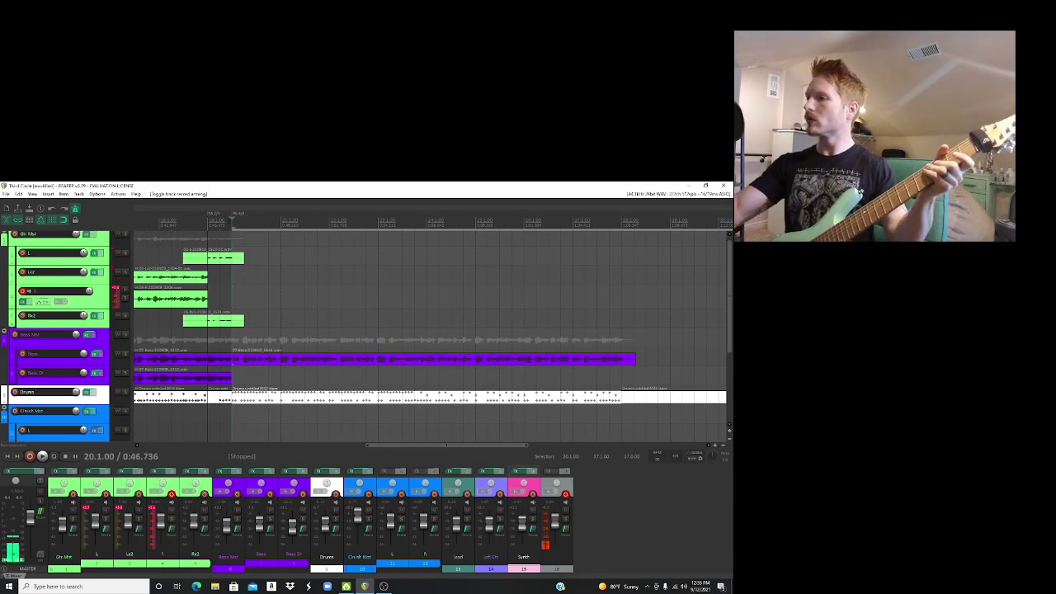
key(space)
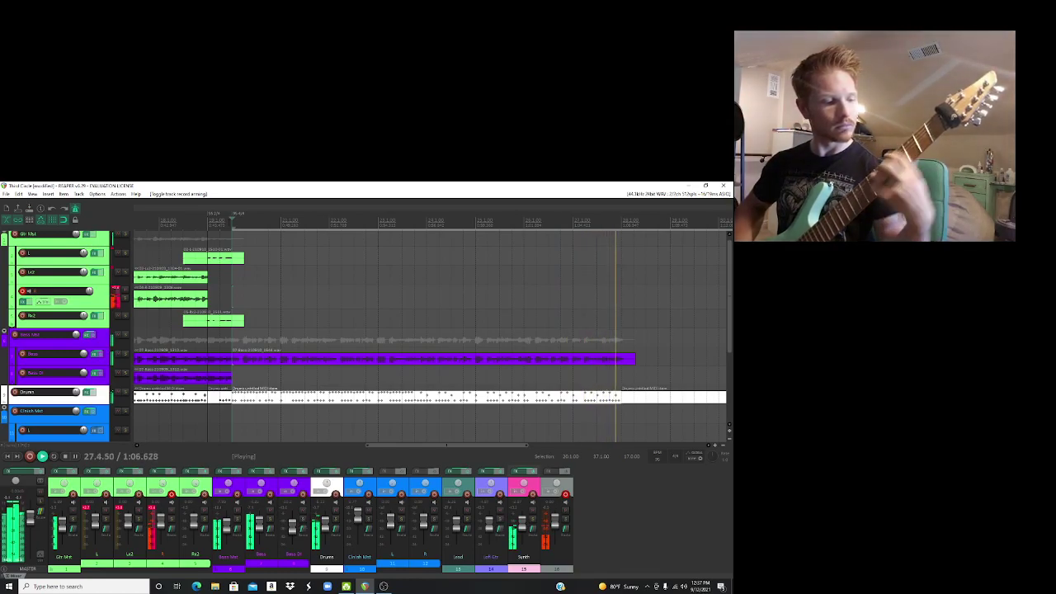
key(space)
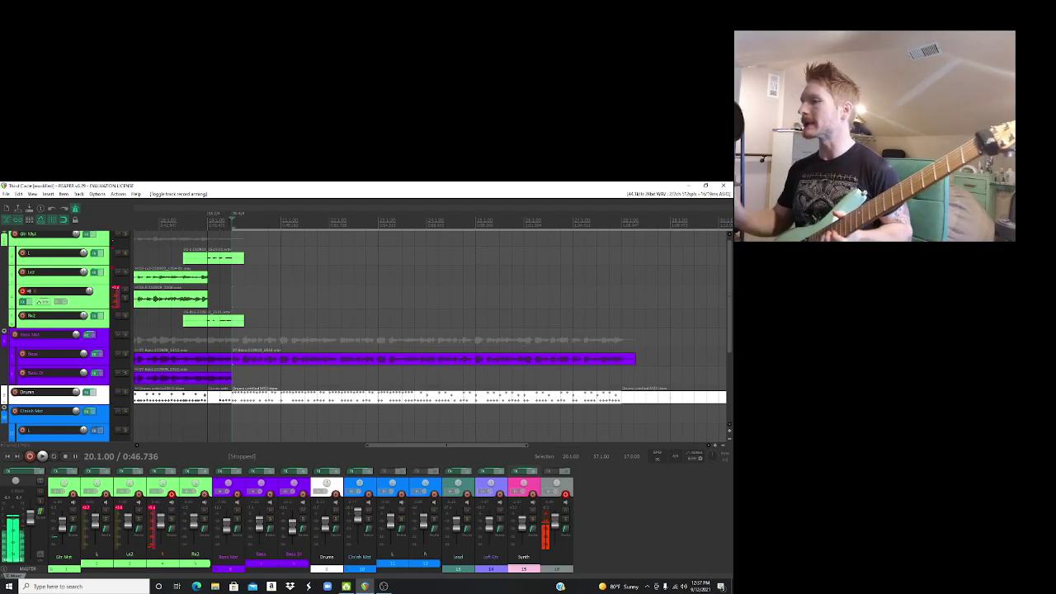
click(171, 495)
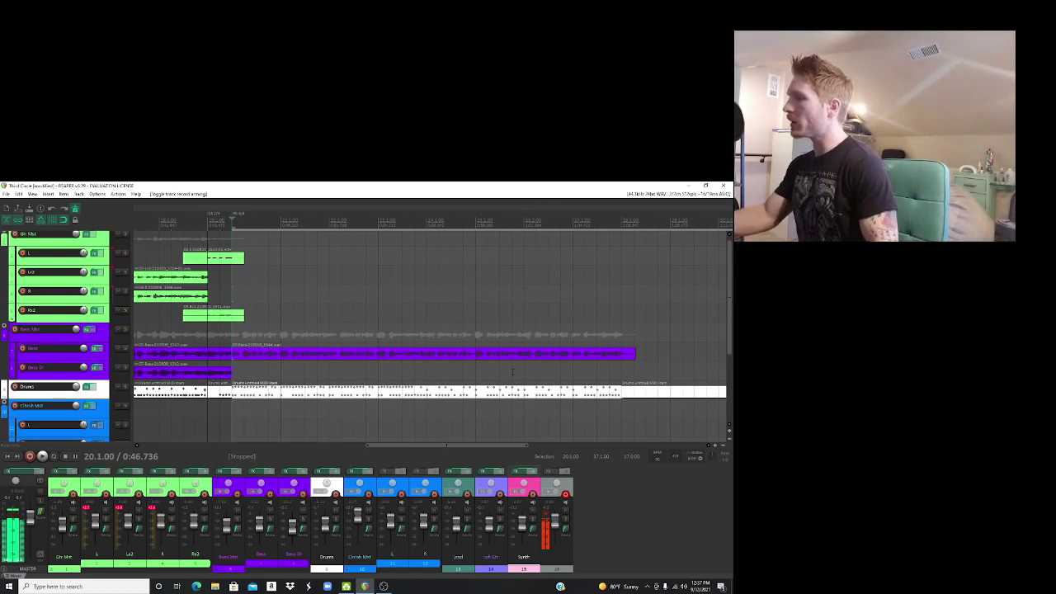
Step: Copy all the kick and snare notes from the Drums MIDI item that starts at bar 20
mouse_move(460, 447)
mouse_down()
mouse_move(513, 447)
mouse_move(445, 450)
mouse_up()
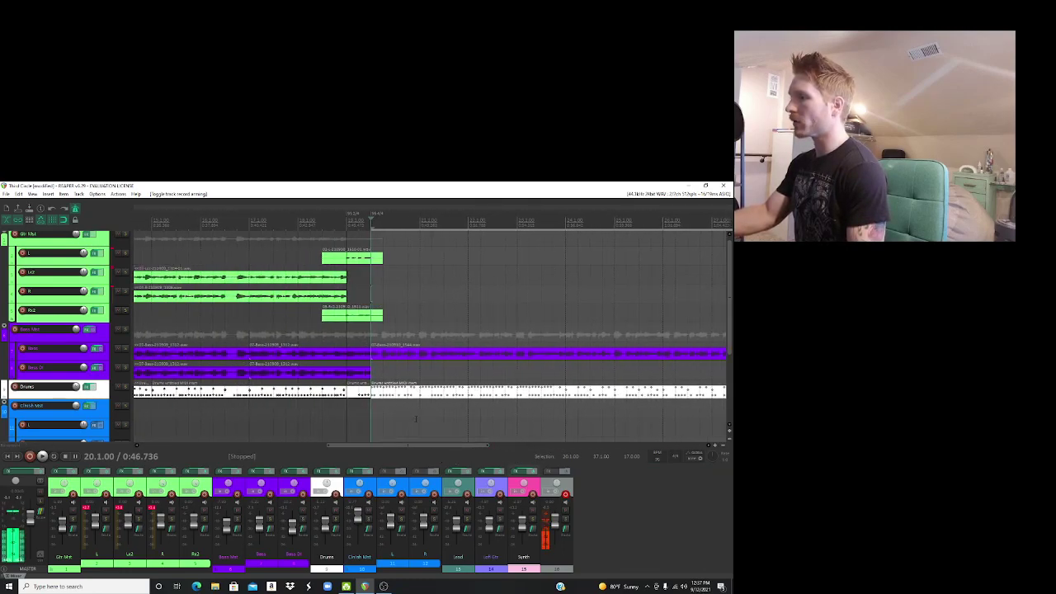
click(407, 396)
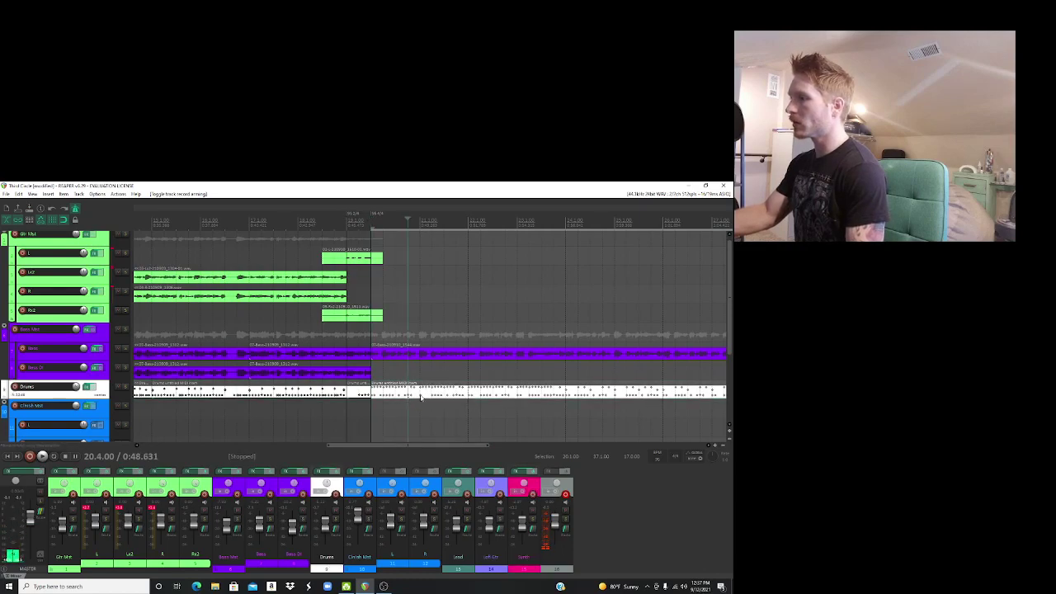
double_click(419, 396)
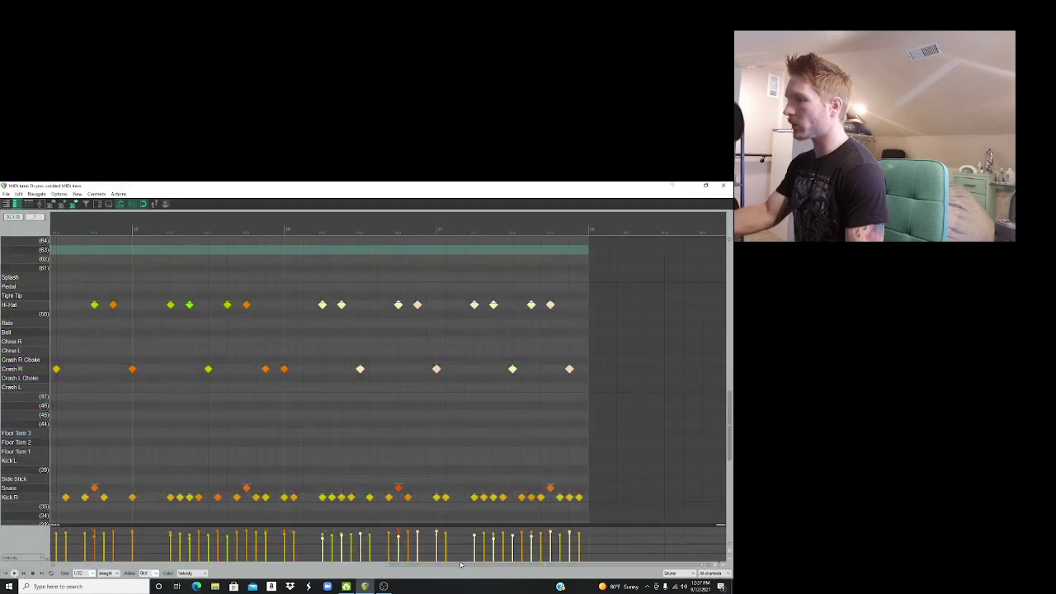
drag(450, 562, 116, 563)
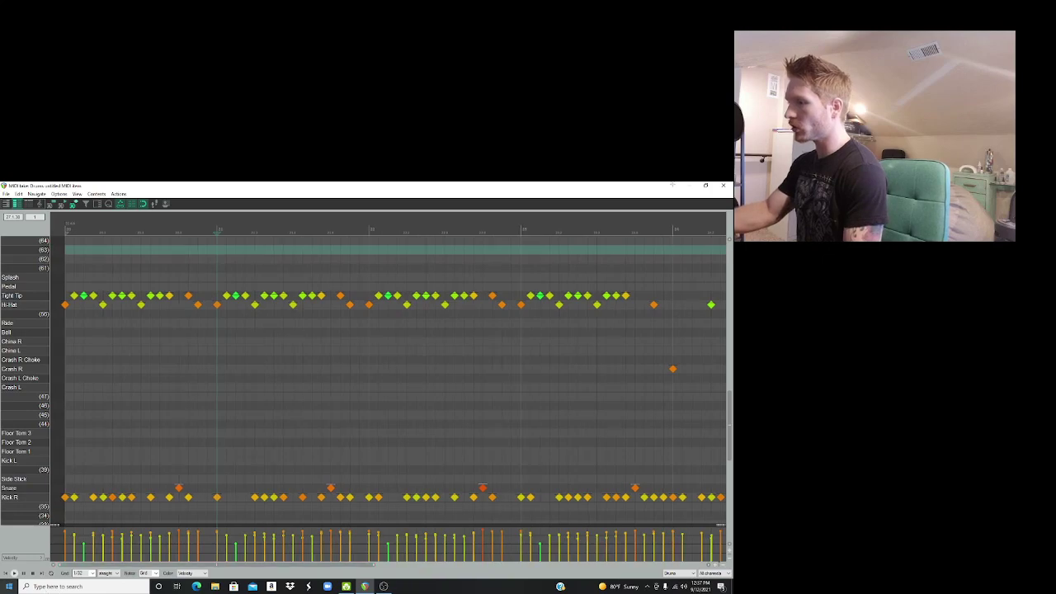
drag(58, 498, 553, 516)
drag(569, 566, 173, 569)
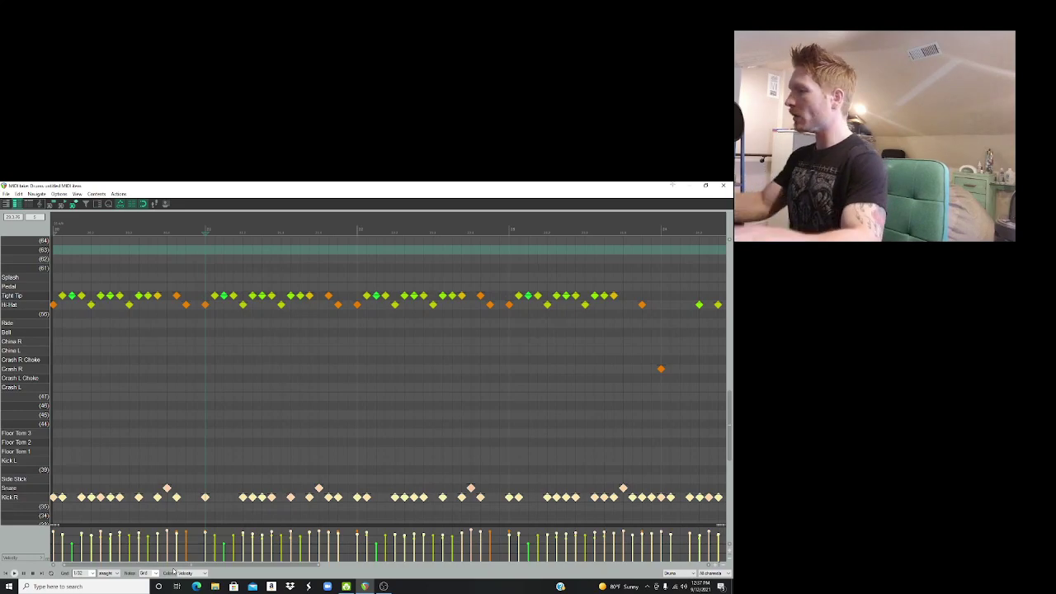
click(723, 185)
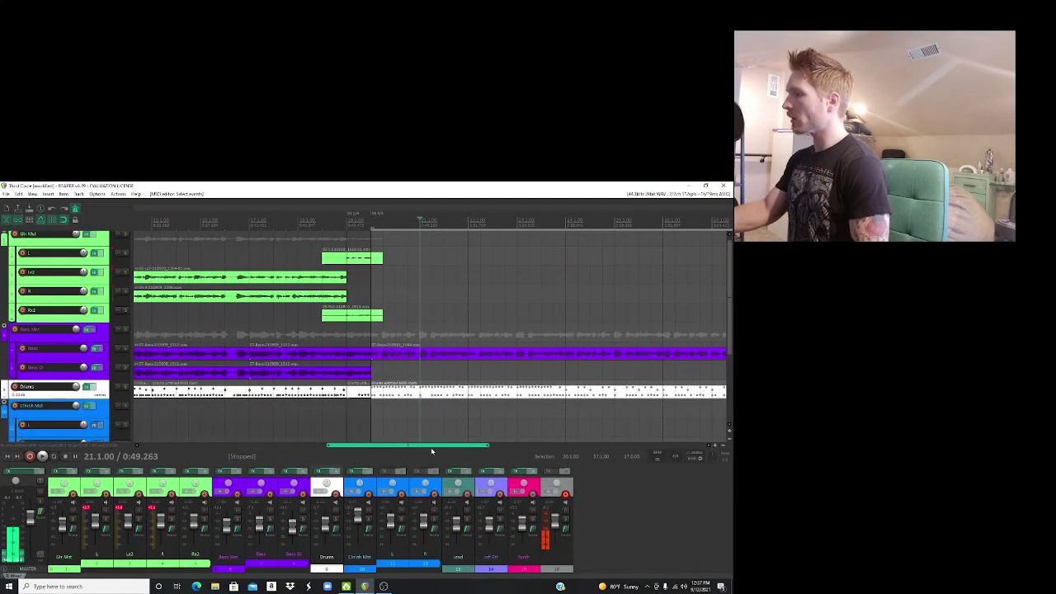
Step: Paste the copied kick and snare notes at the start of bar 28 in the empty Drums MIDI item
drag(437, 448, 549, 448)
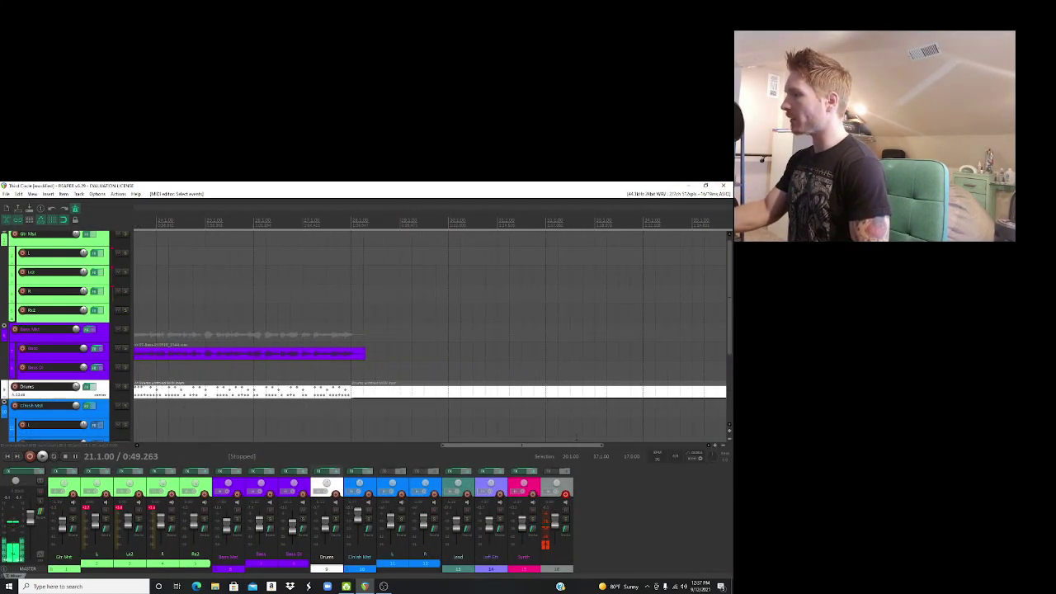
double_click(358, 394)
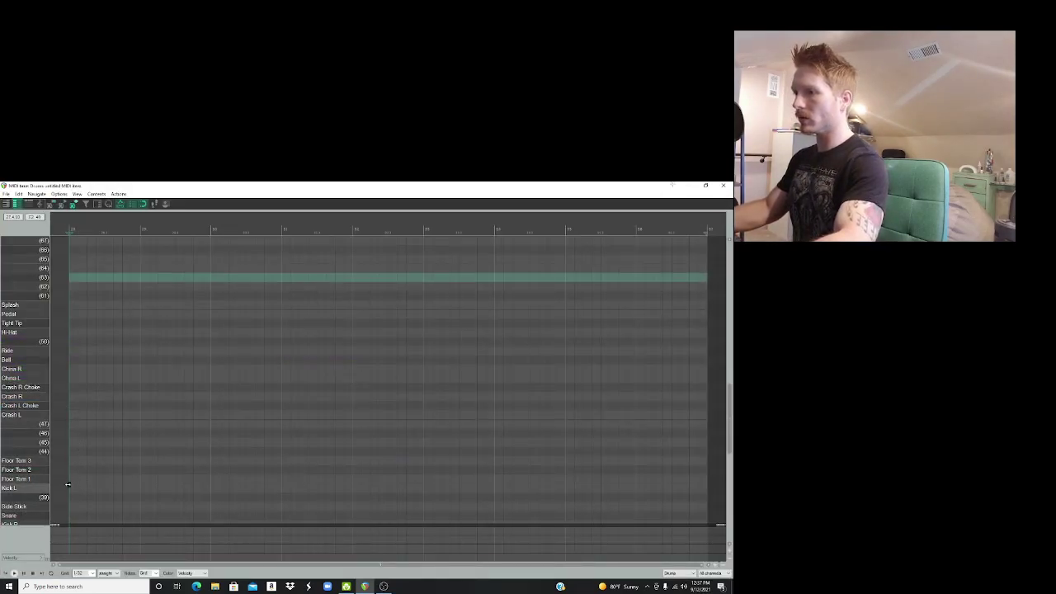
scroll(76, 502, left, 4)
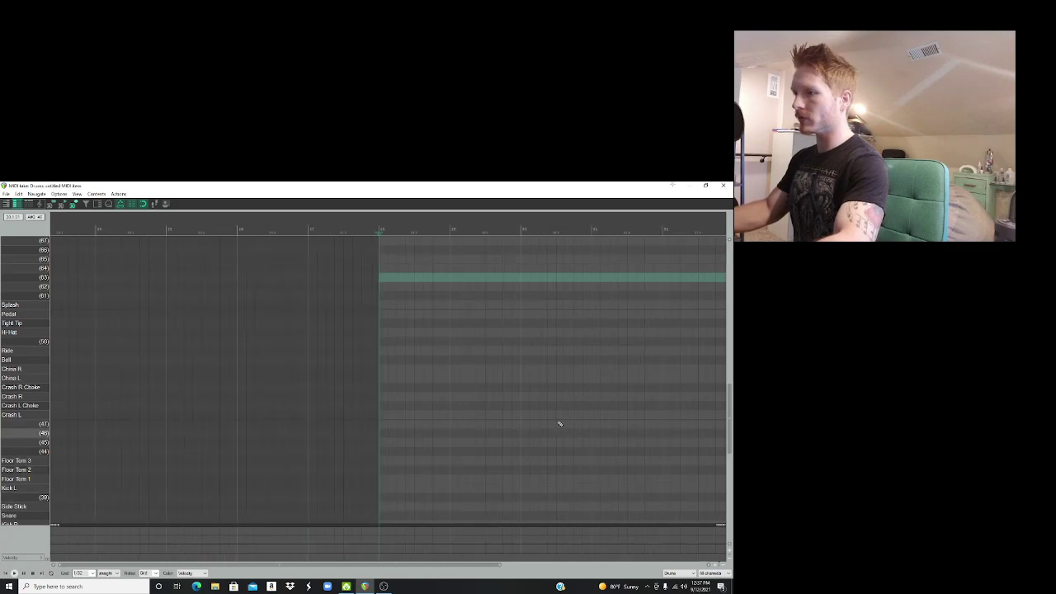
scroll(503, 439, down, 3)
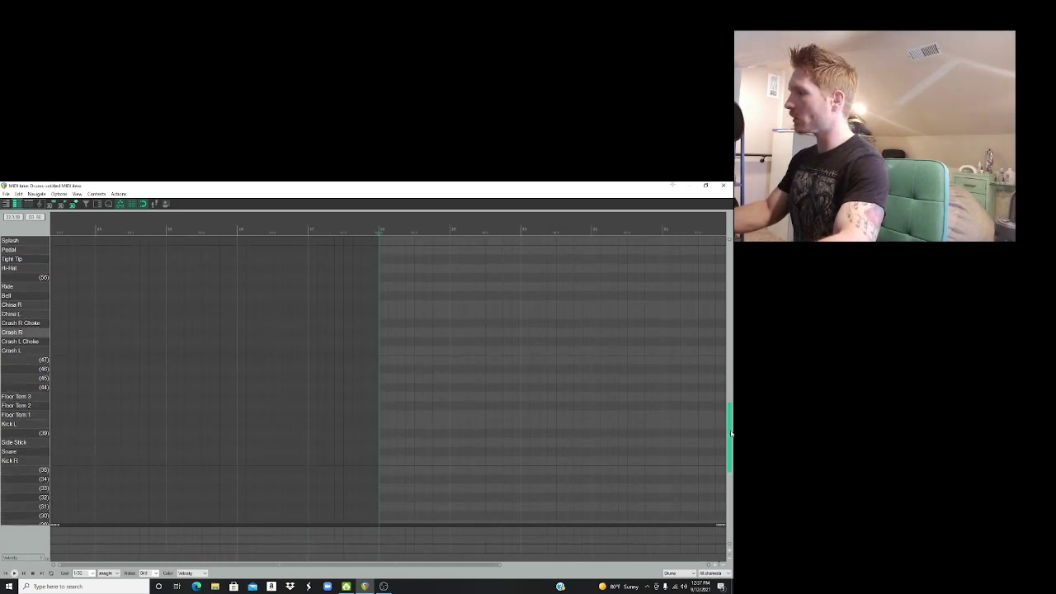
click(373, 448)
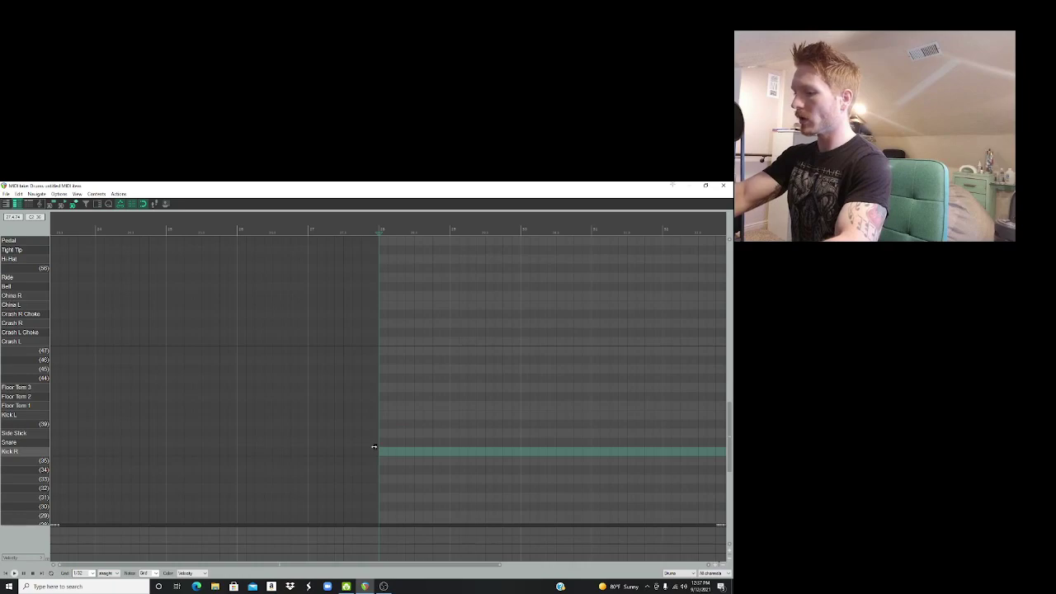
key(ctrl+z)
scroll(376, 450, up, 4)
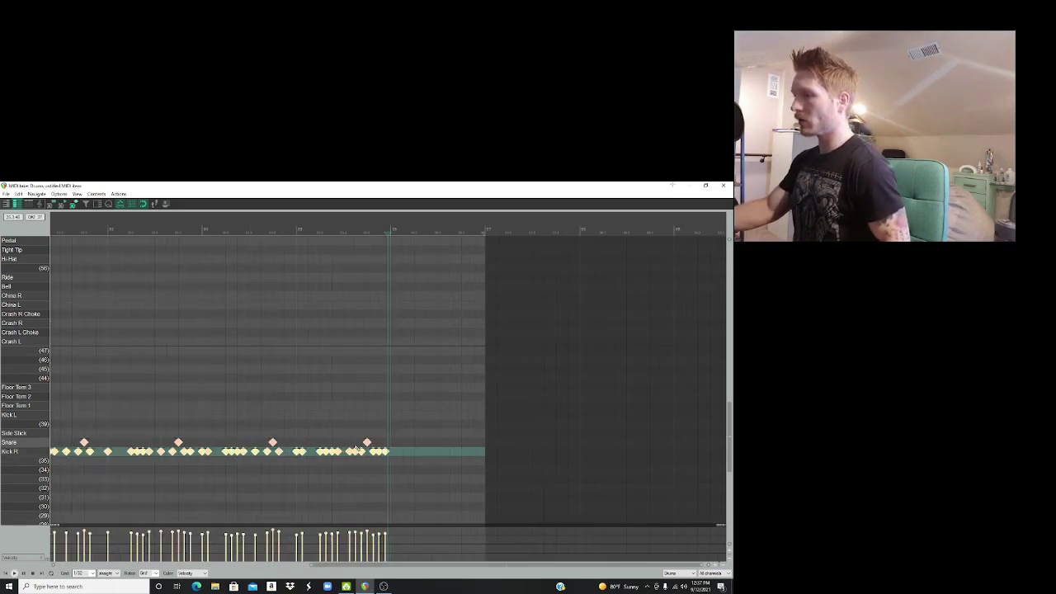
Step: Vary the velocities of several groups of kick notes across the pasted pattern from bar 28 onward
drag(438, 569, 66, 554)
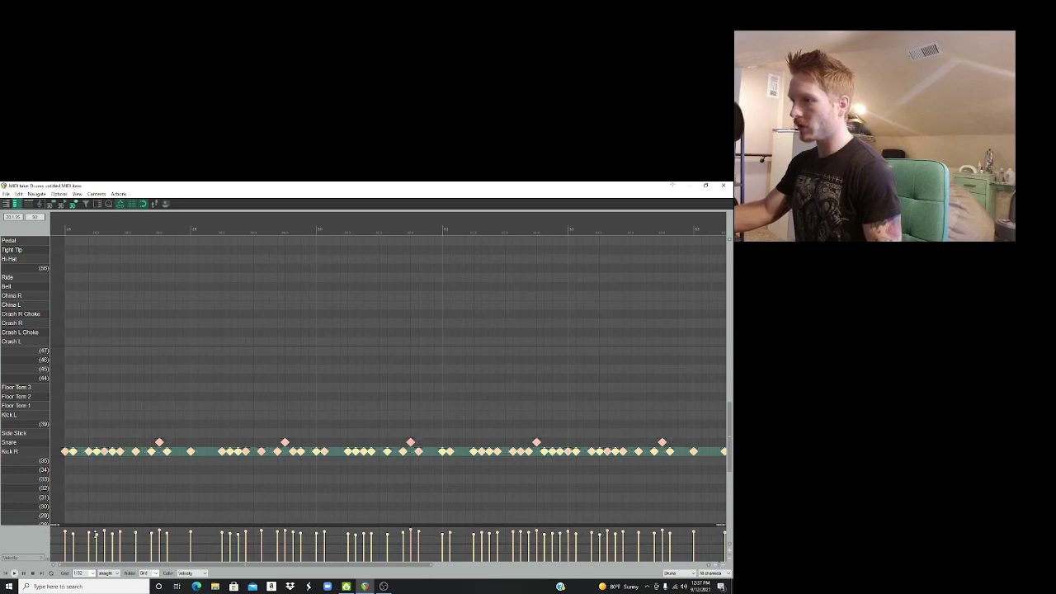
click(106, 490)
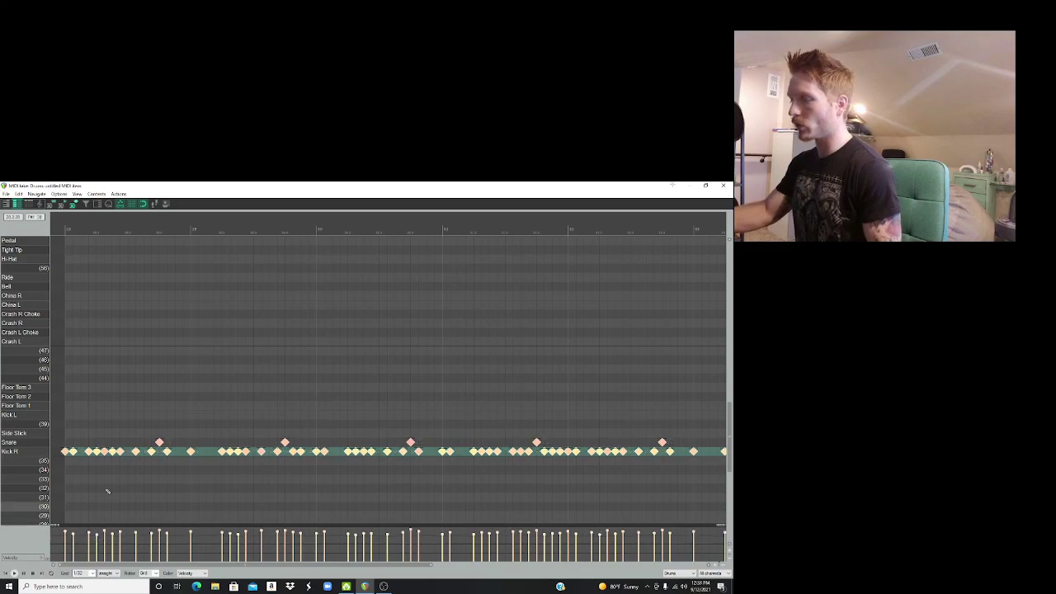
click(68, 452)
drag(74, 455, 107, 507)
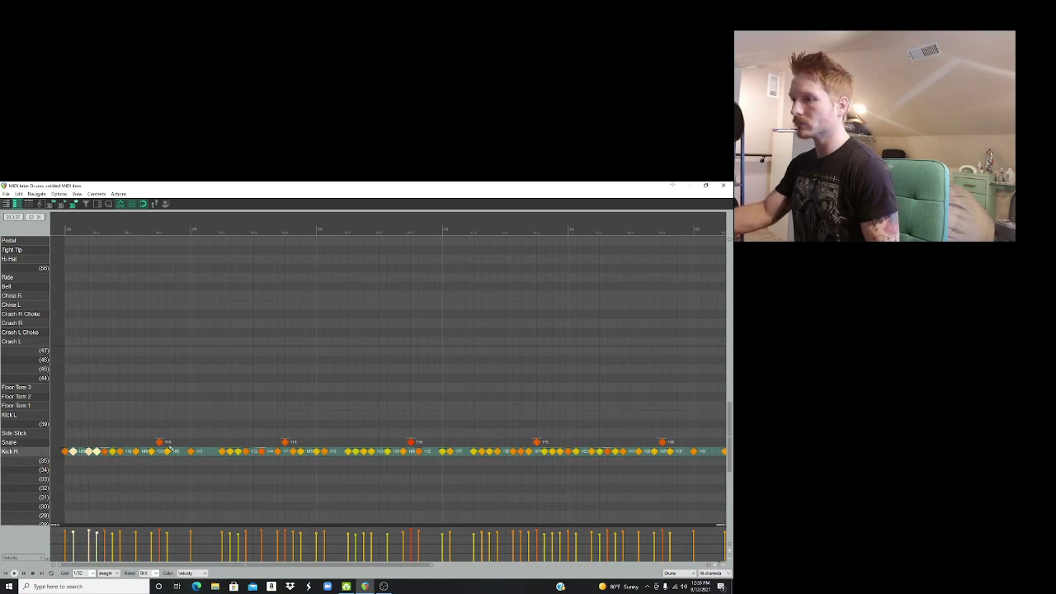
click(238, 455)
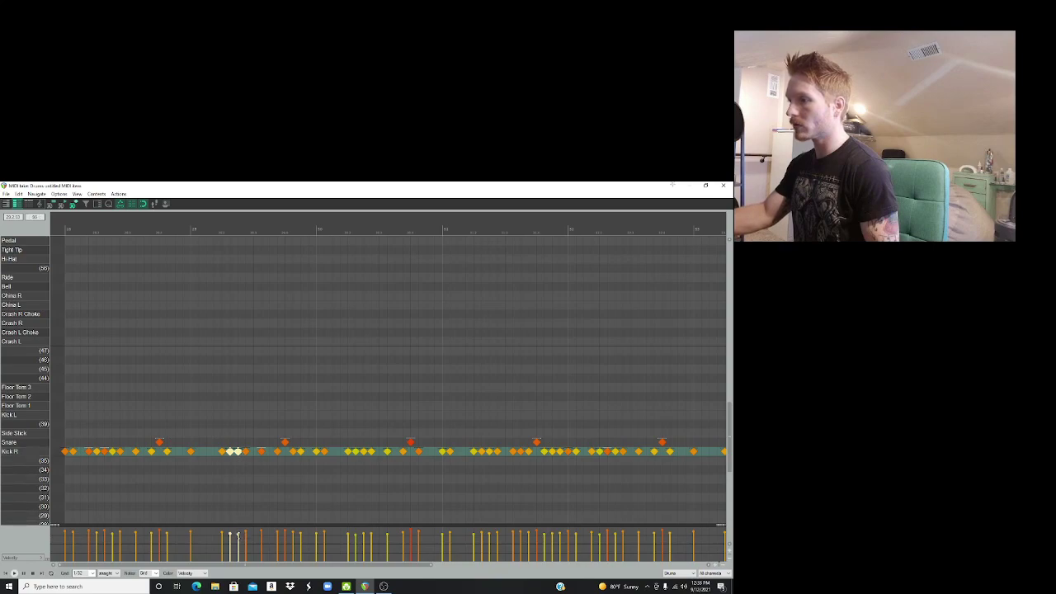
drag(346, 453, 382, 478)
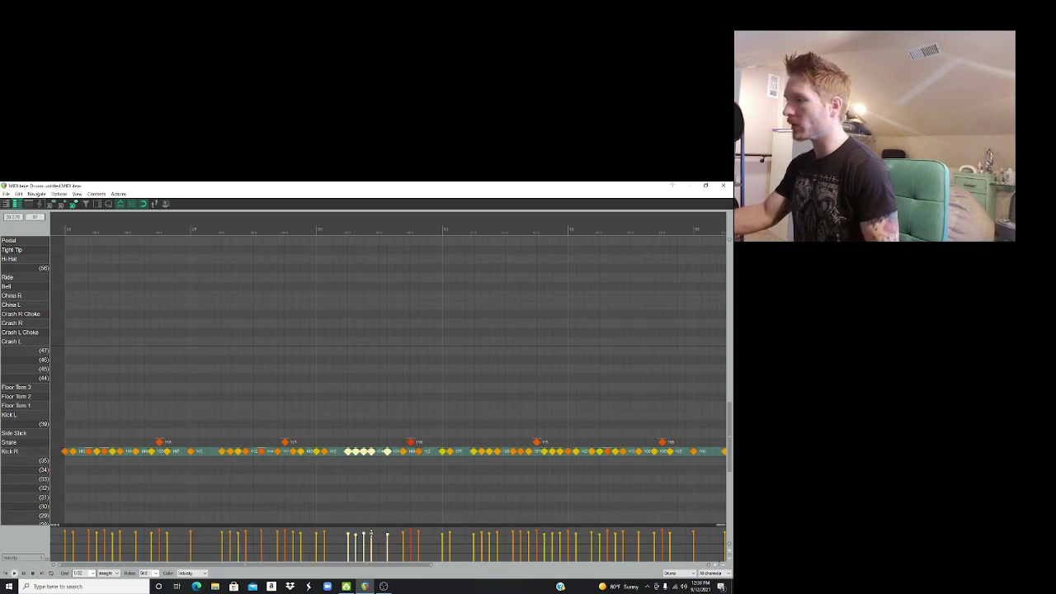
drag(262, 569, 416, 563)
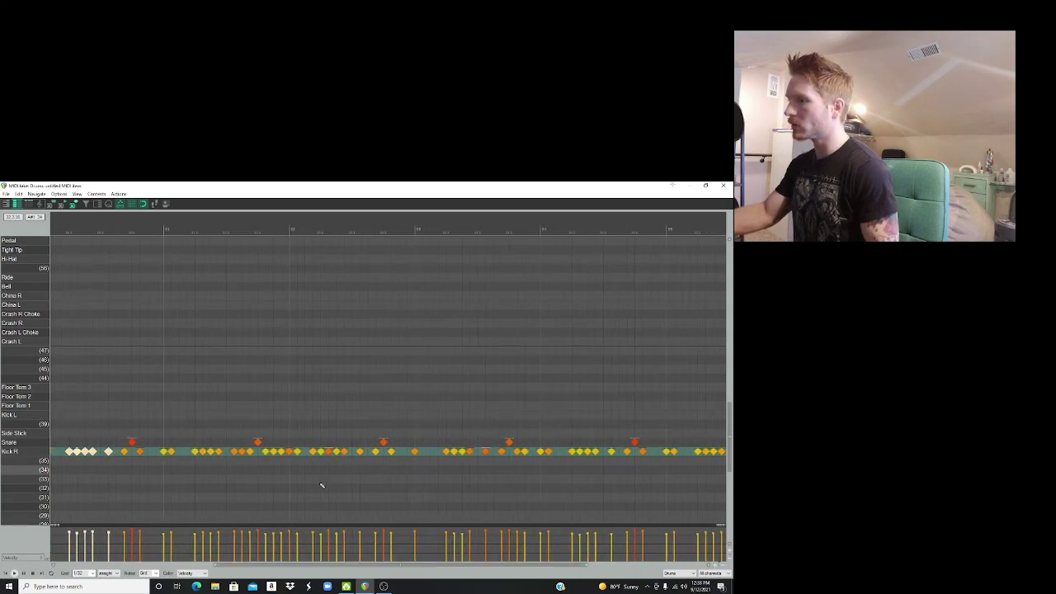
click(321, 452)
drag(417, 570, 526, 565)
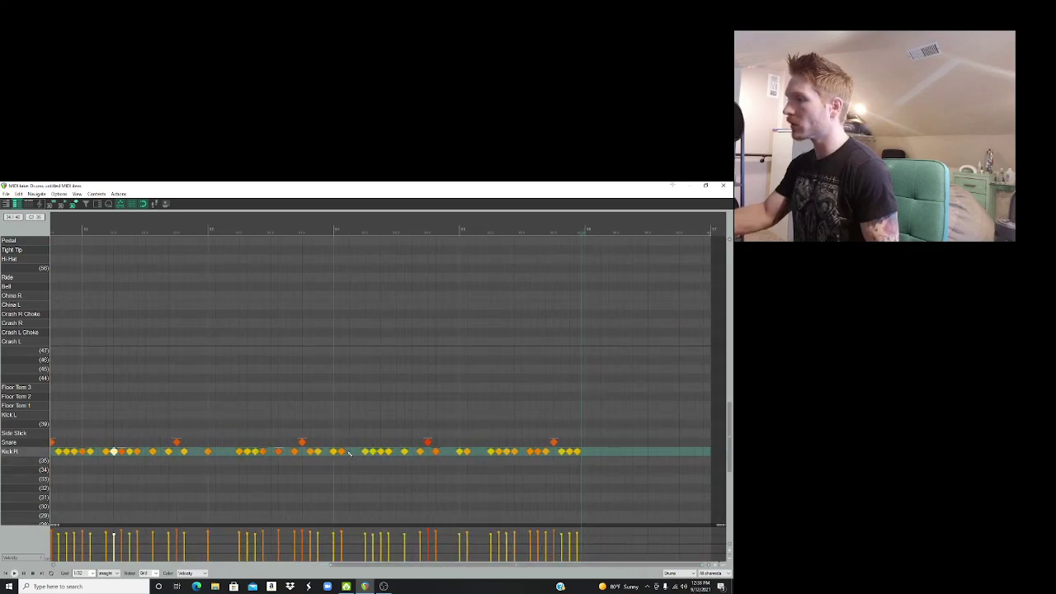
drag(397, 448, 400, 479)
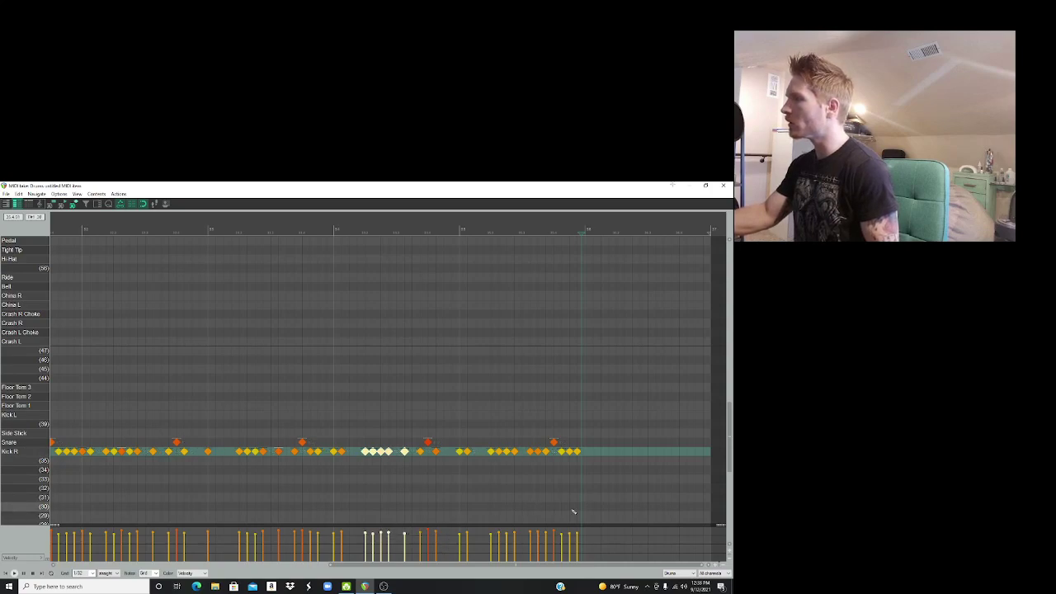
drag(421, 565, 55, 566)
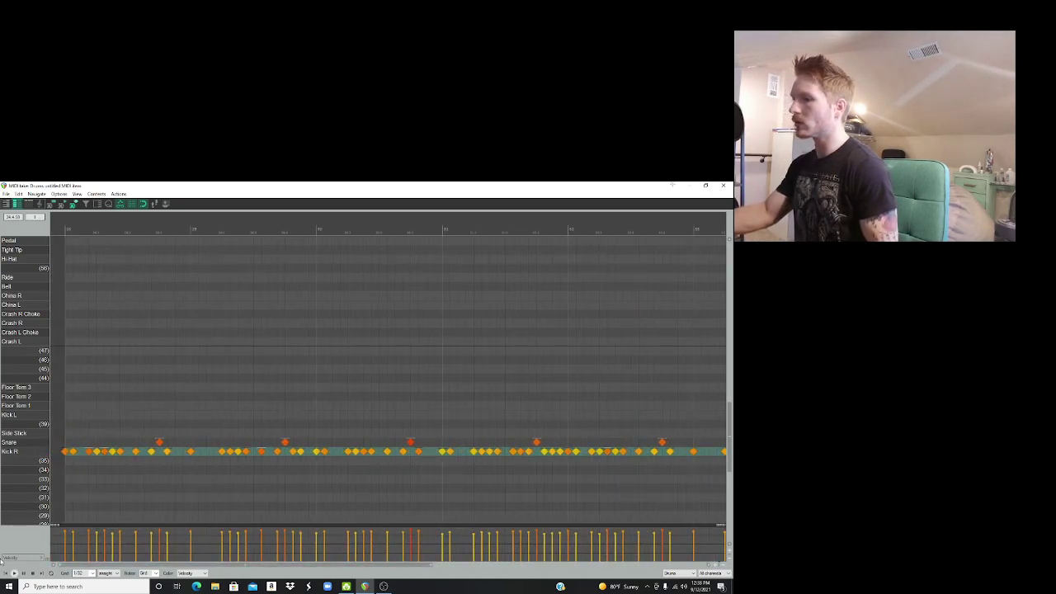
Step: Switch to OBS to check the list of users in the stream chat, and return to the drum editor in REAPER
click(384, 587)
click(723, 216)
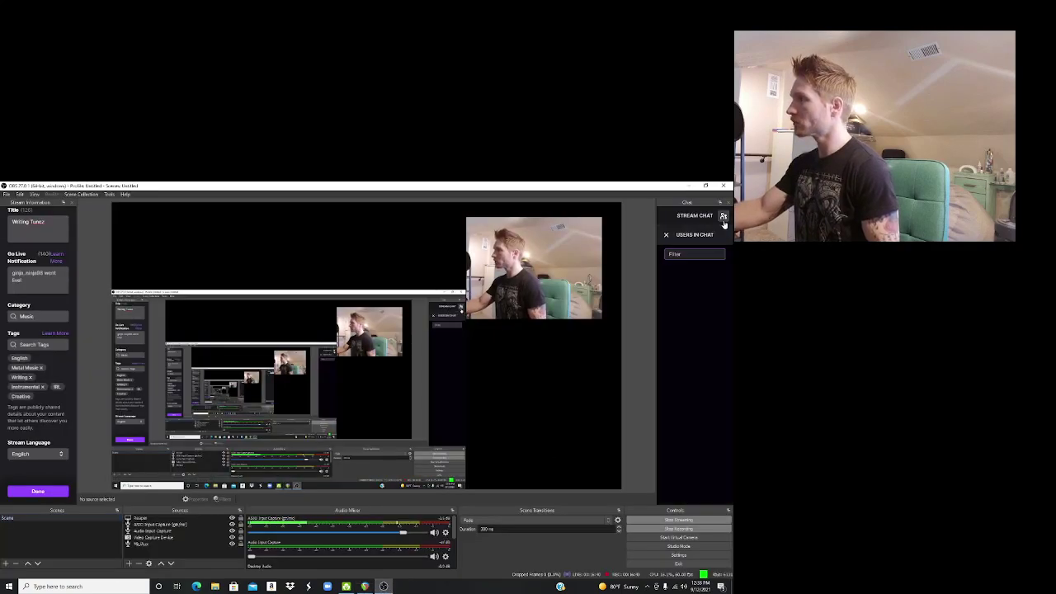
click(724, 216)
click(346, 587)
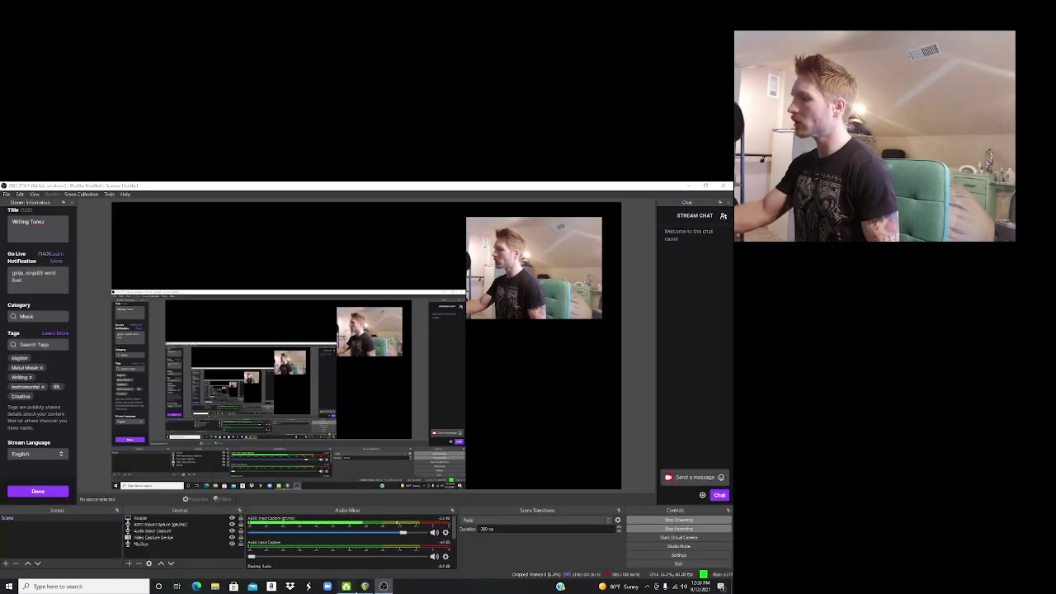
click(118, 189)
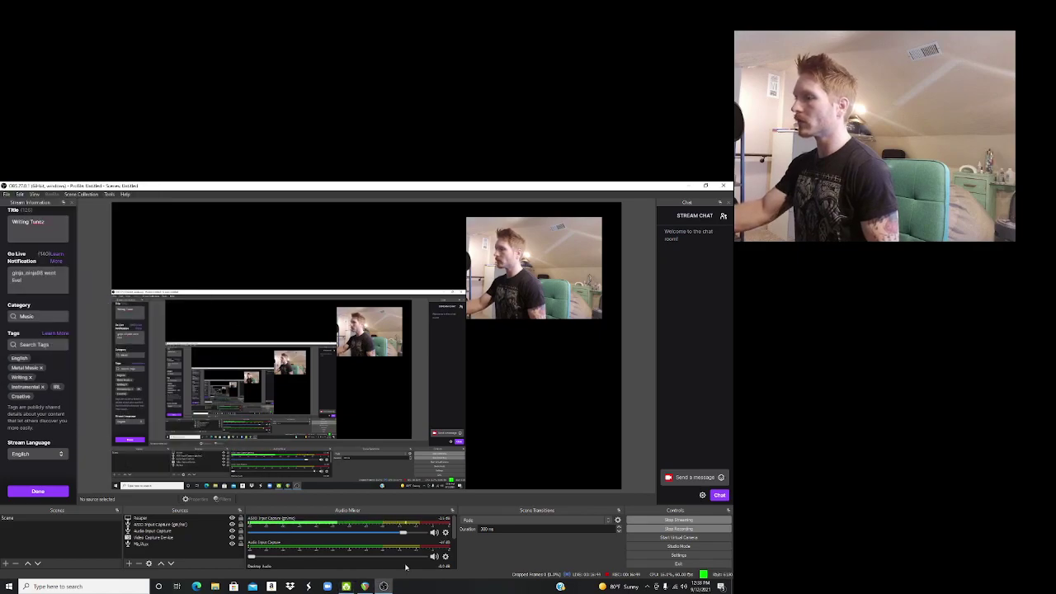
click(364, 586)
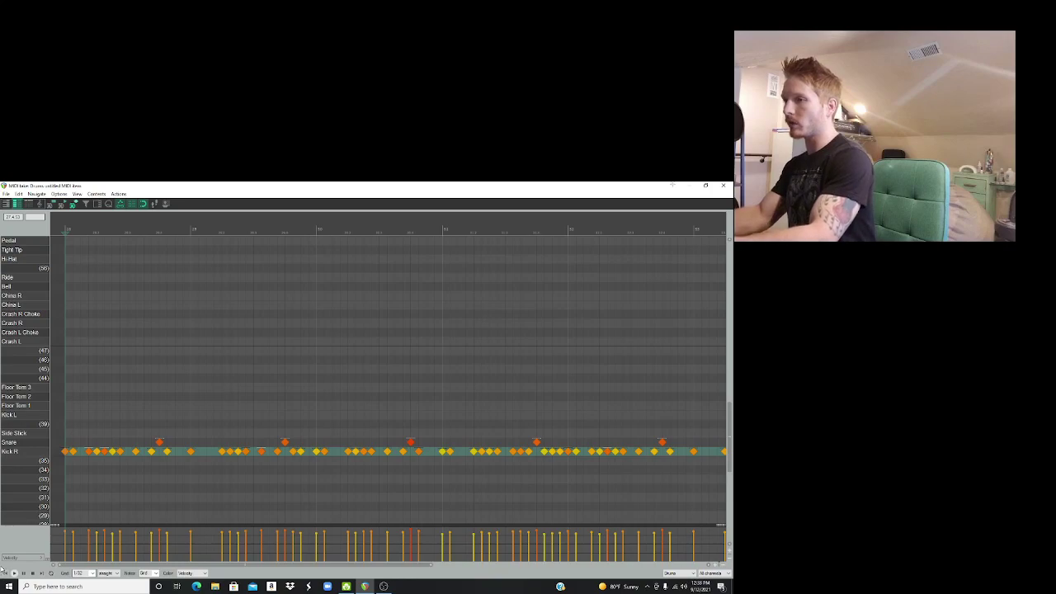
Step: Play the edited kick and snare pattern from bar 28, and close the MIDI editor
key(space)
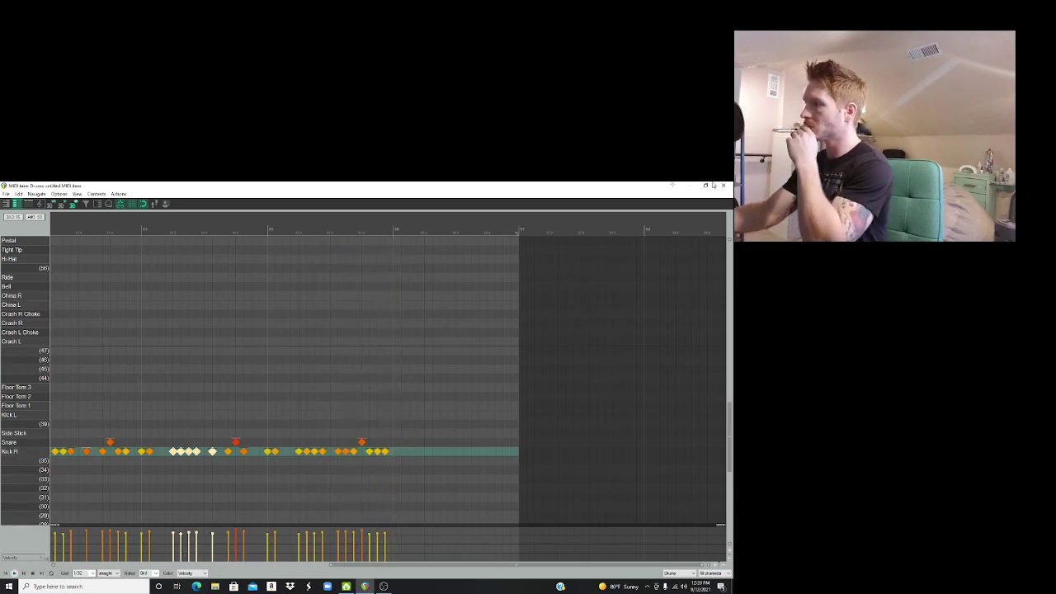
drag(481, 562, 51, 573)
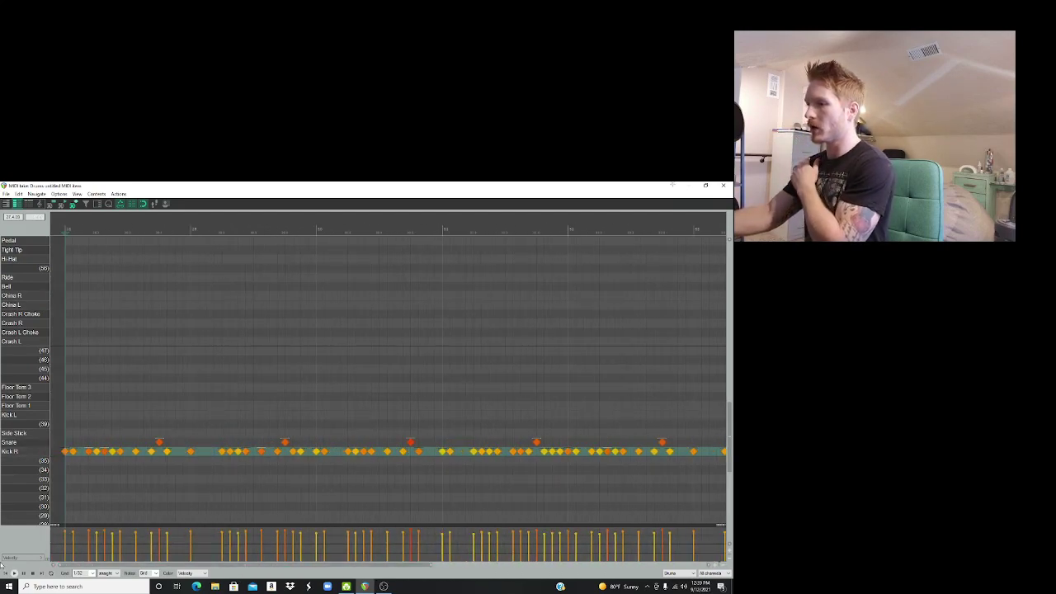
drag(729, 453, 723, 422)
key(Escape)
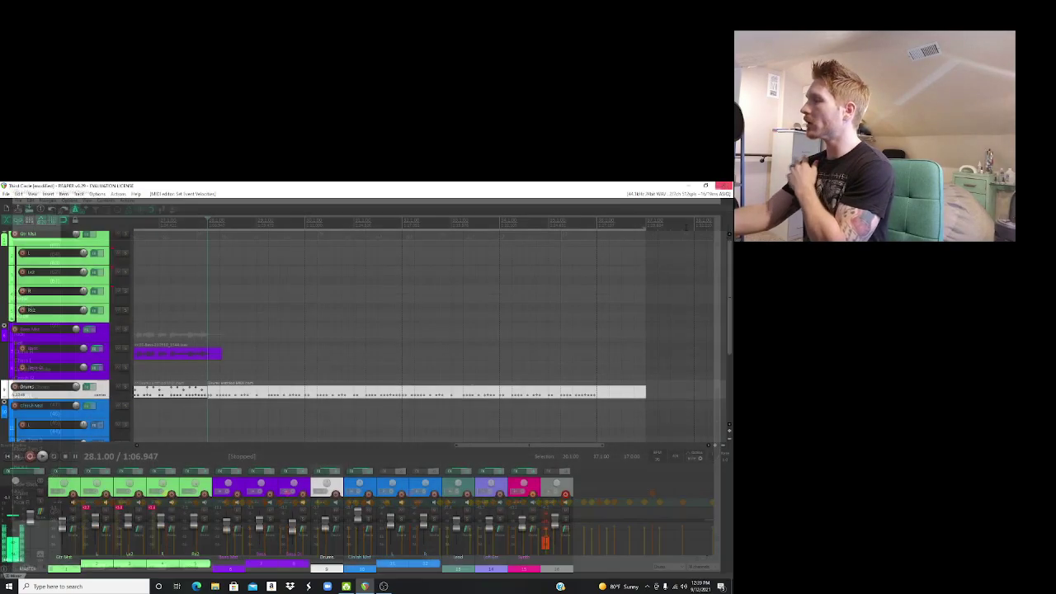
Step: Play the song from bar 25 to hear the transition into the drums at bar 28
drag(487, 451, 393, 445)
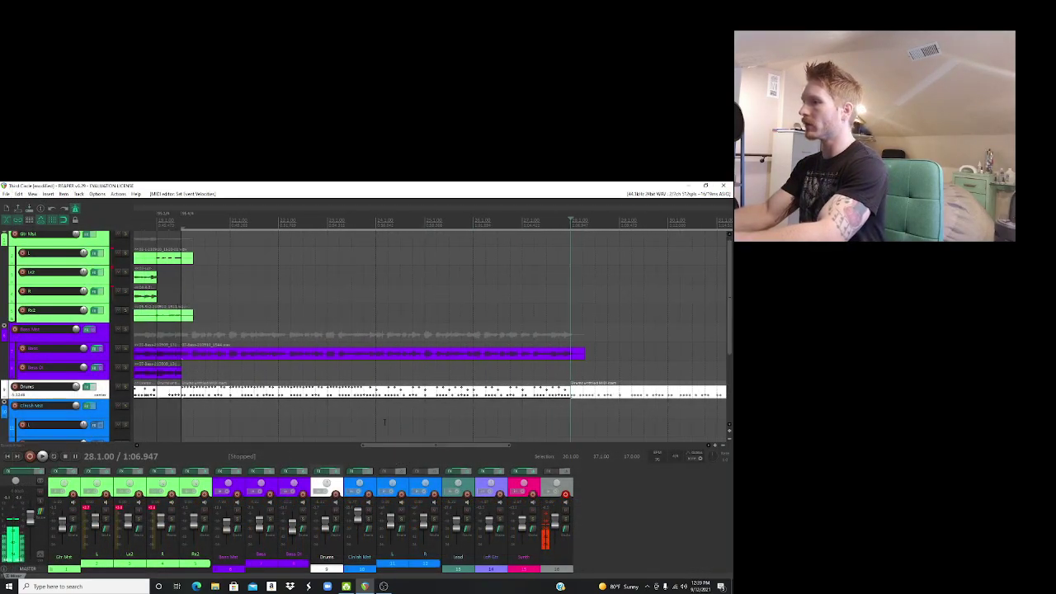
click(425, 228)
key(space)
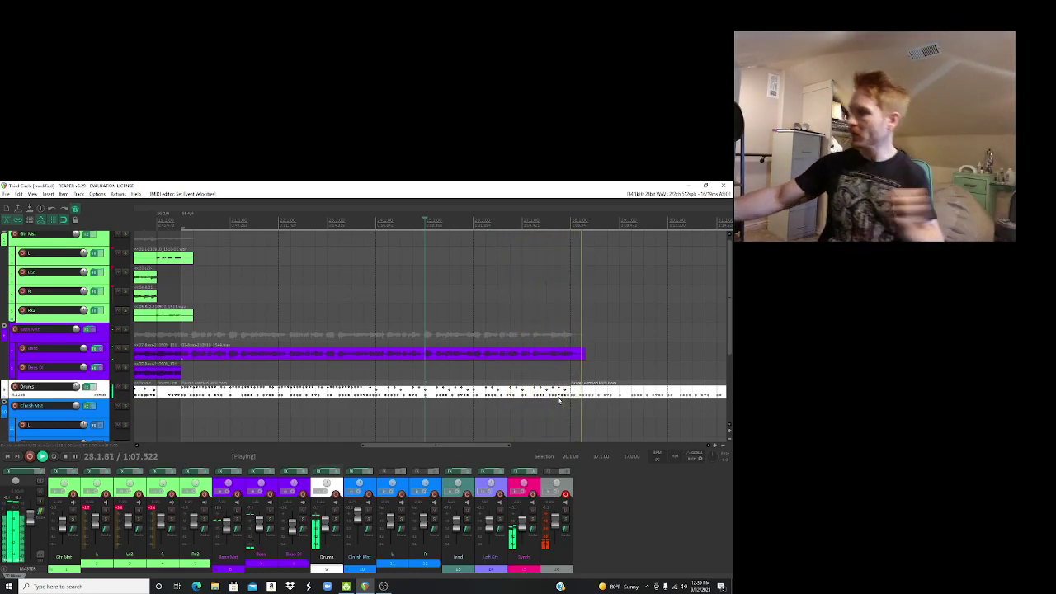
key(space)
Step: In the Drums item ending at bar 28, move the last Hi-Hat note of bar 27 to Crash R
double_click(558, 396)
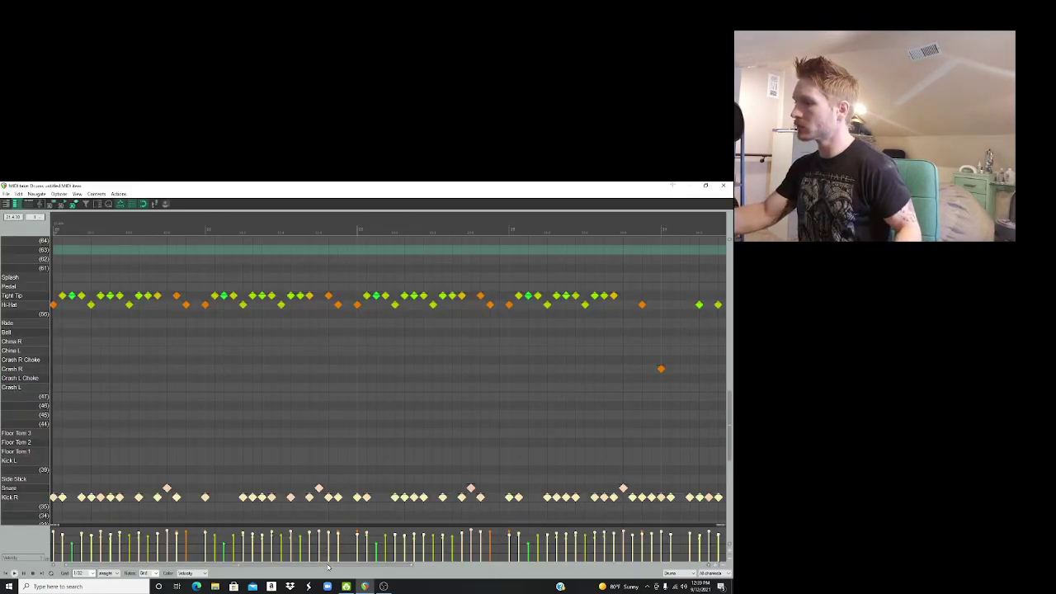
drag(493, 565, 733, 580)
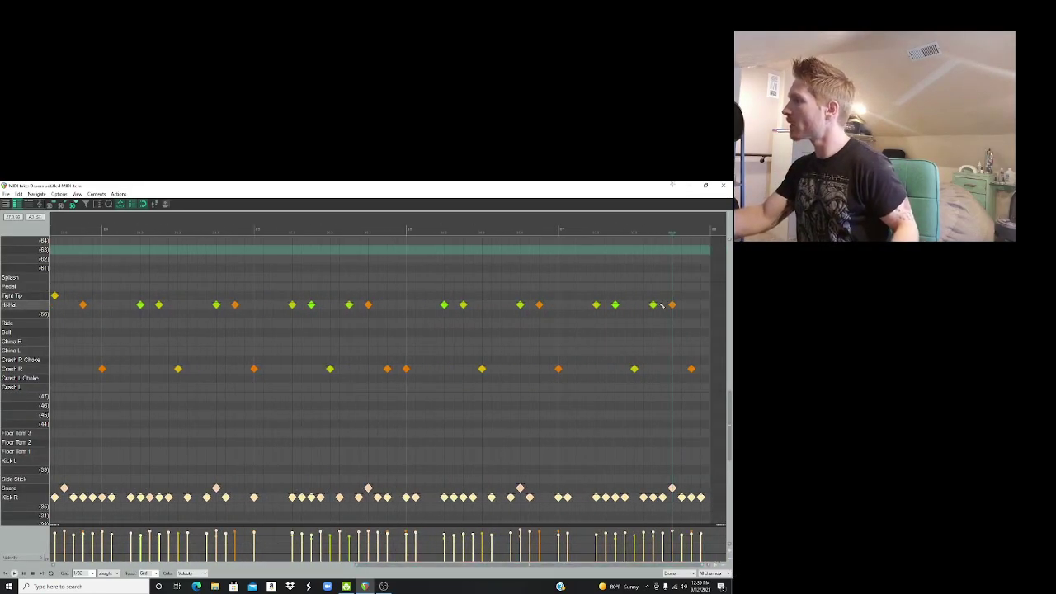
key(space)
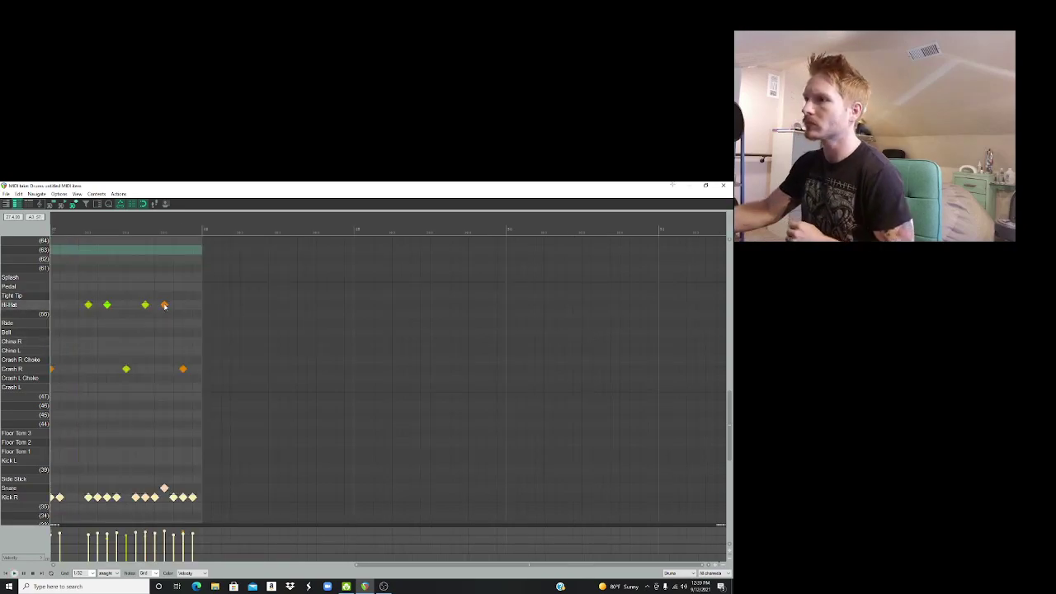
drag(164, 305, 164, 372)
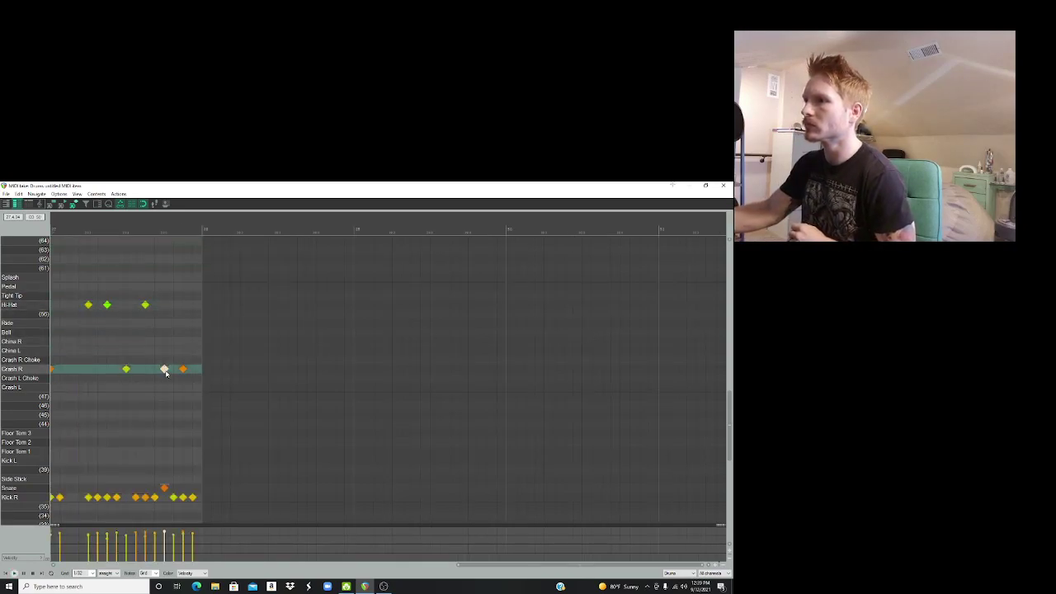
Step: Raise the velocity of the last two Crash R notes in bar 27, and play back from beat 3
key(space)
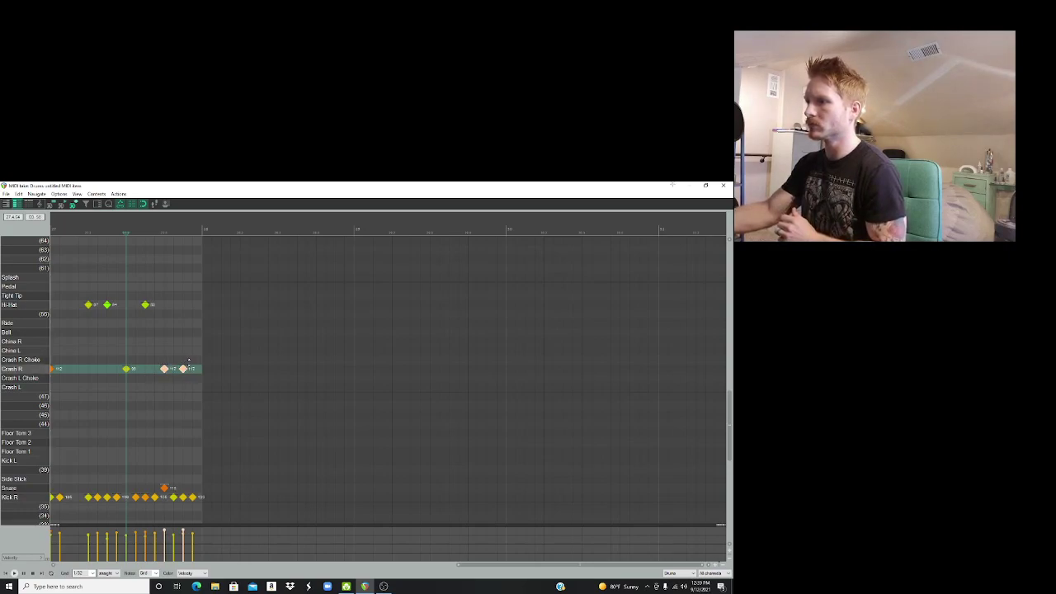
key(space)
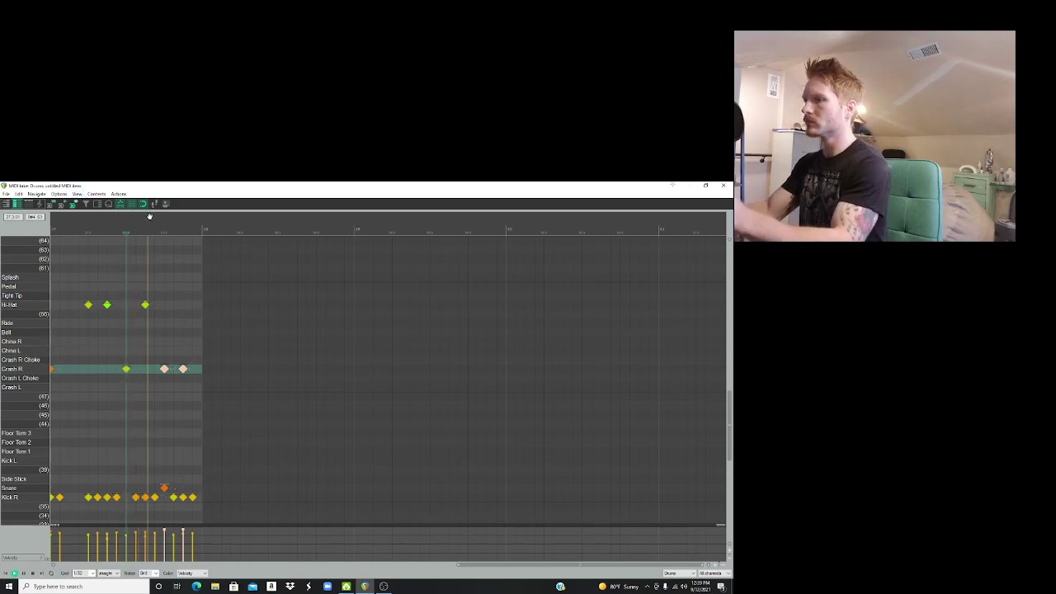
key(space)
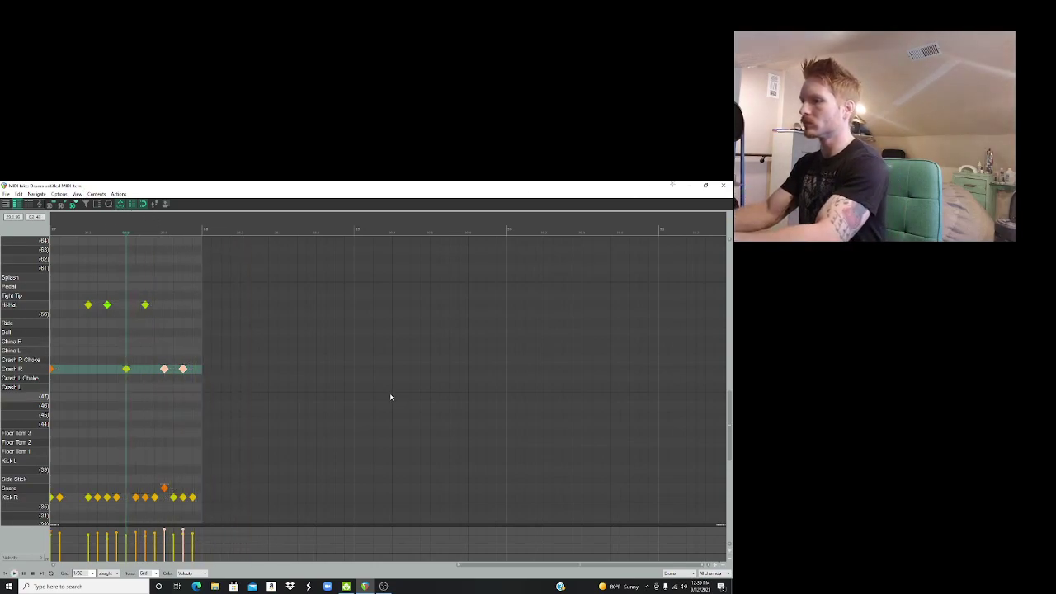
key(space)
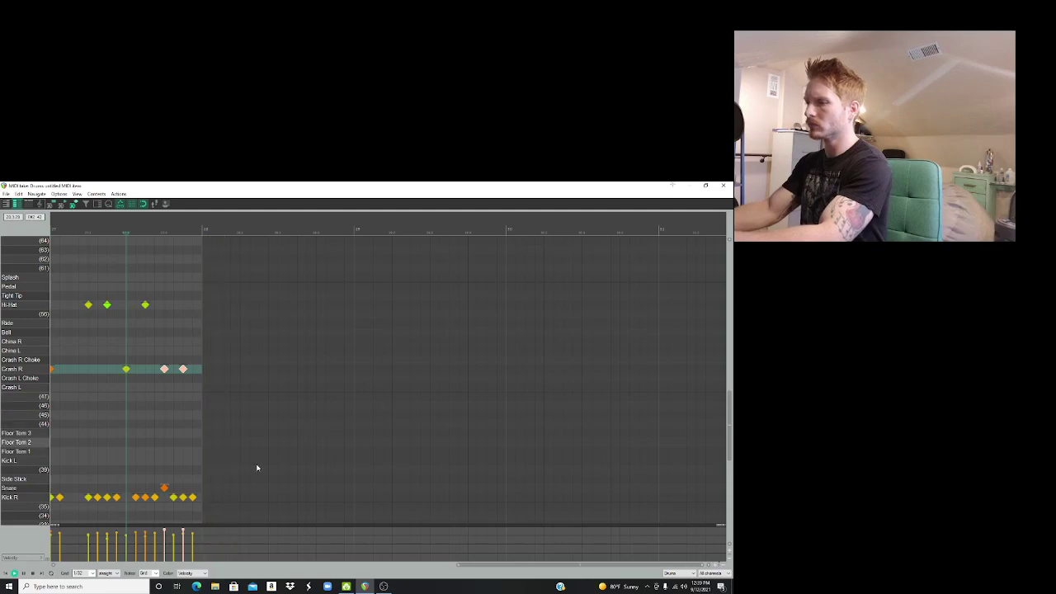
Step: Delete the last Kick R note of bar 27 and play back the end of the bar
click(193, 497)
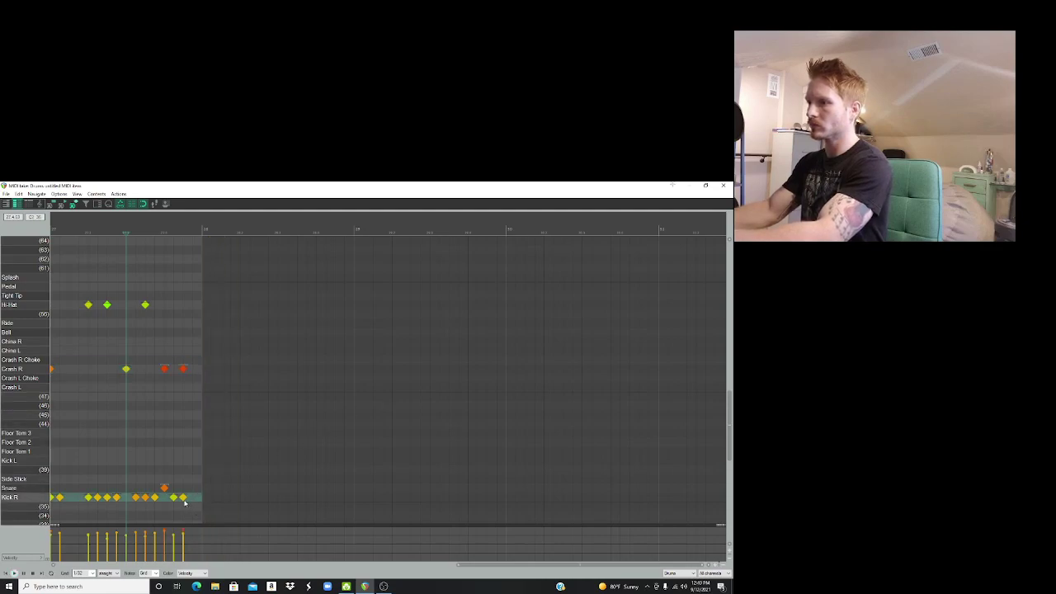
key(space)
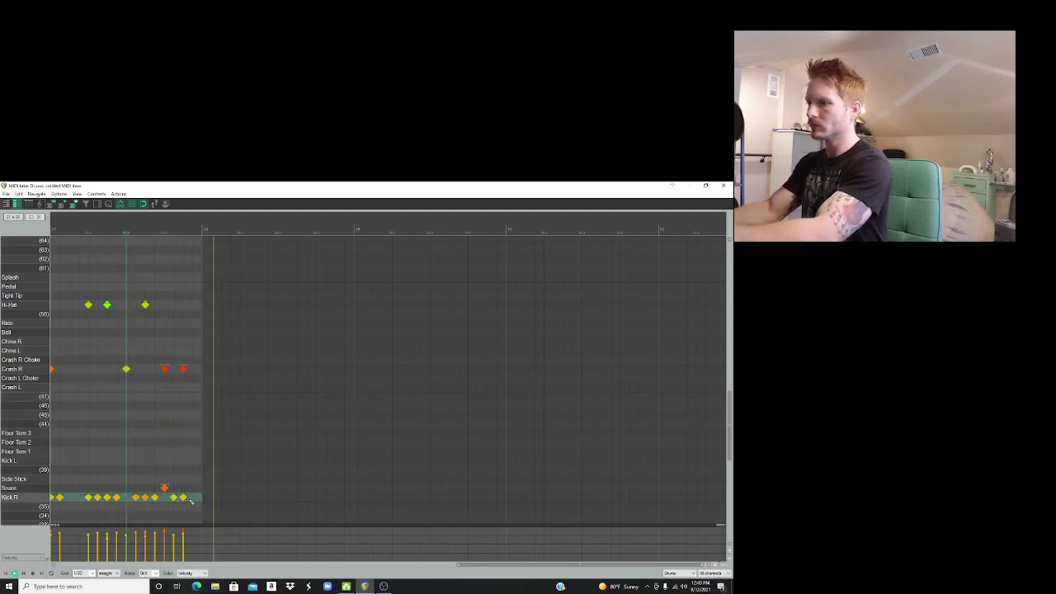
key(space)
key(space)
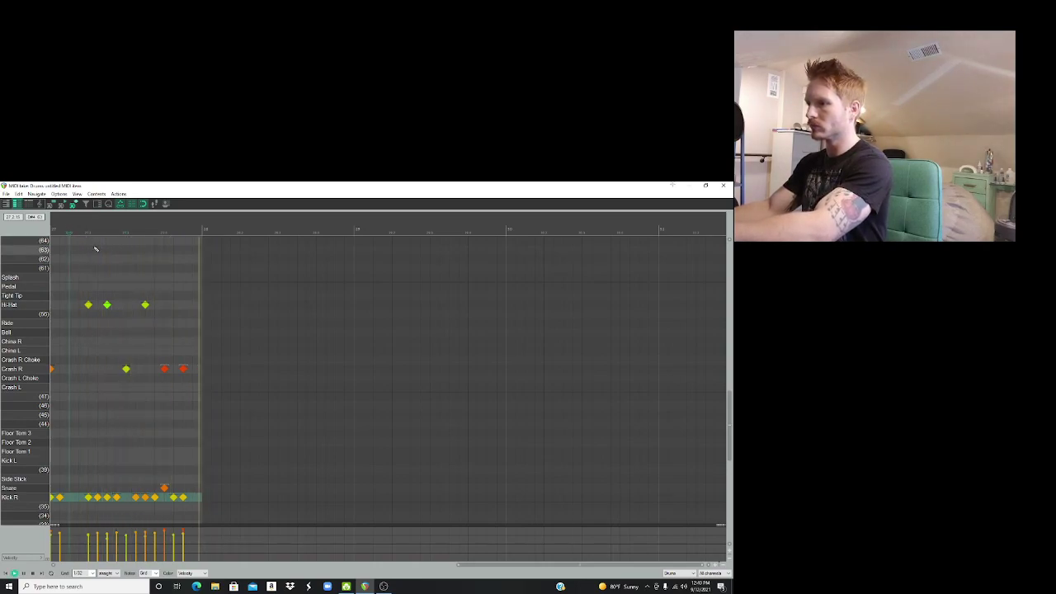
Step: Close the MIDI editor, play the song from bar 25 past bar 28, and arm the Drums track for recording
click(723, 185)
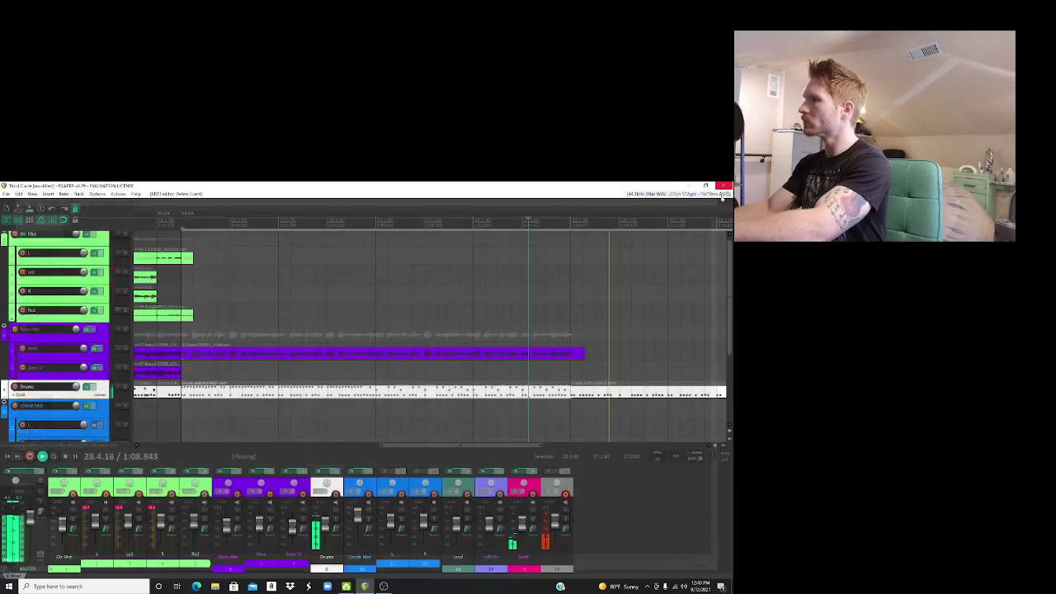
drag(500, 444, 513, 445)
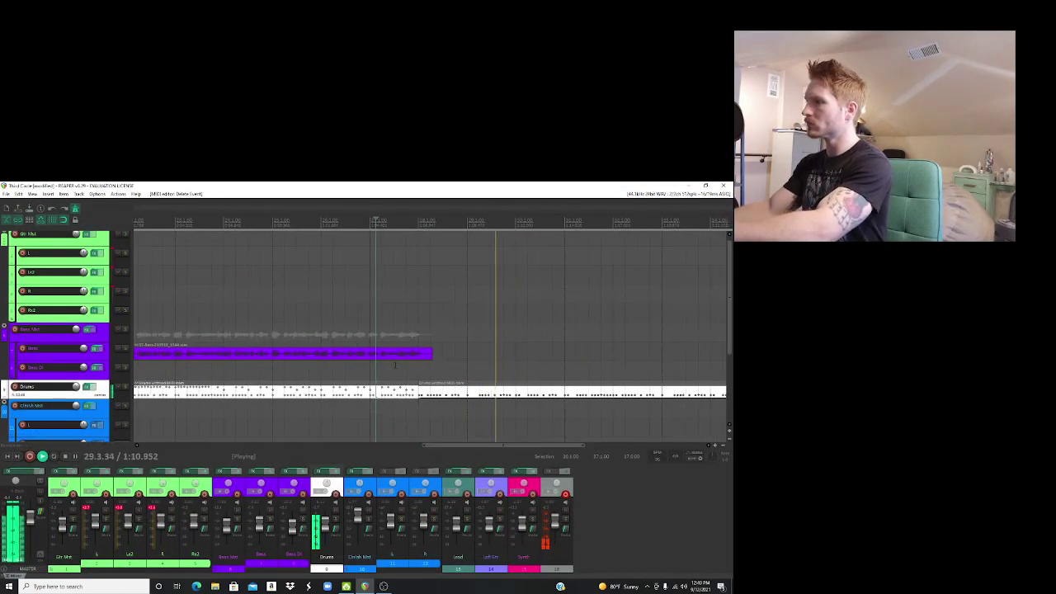
key(space)
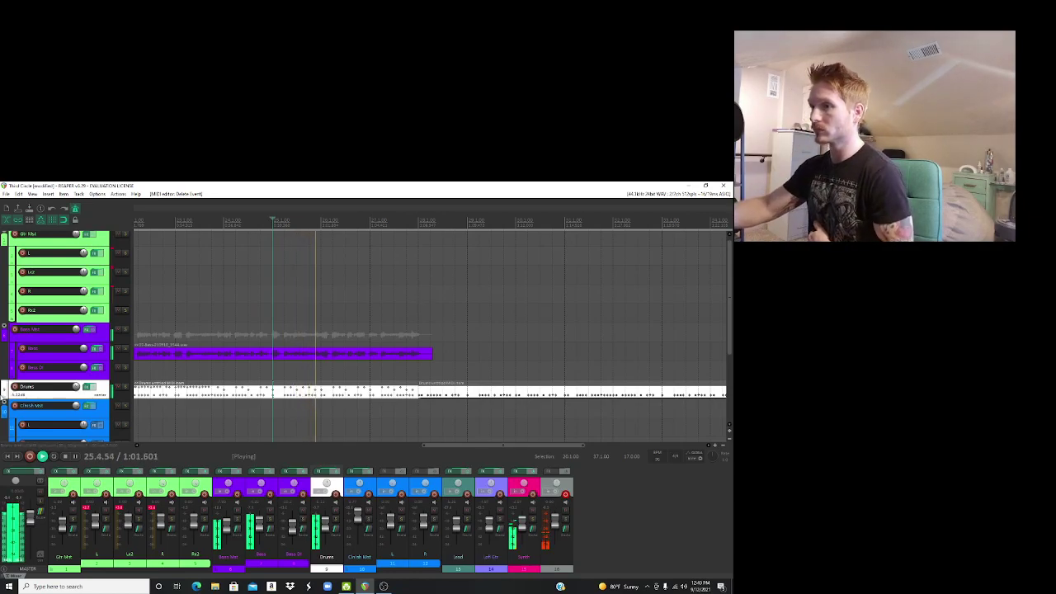
key(F9)
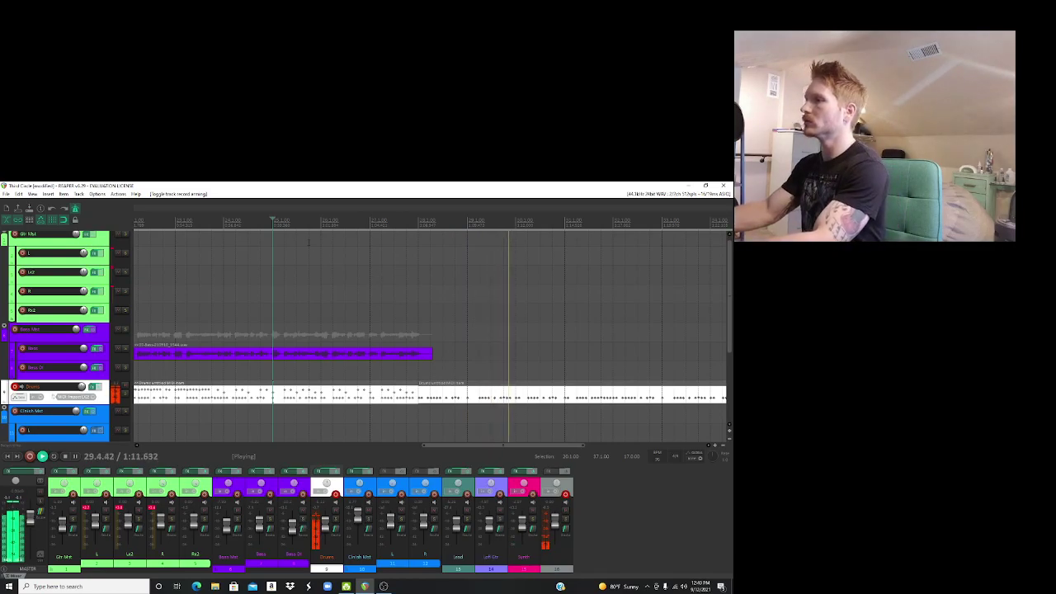
key(space)
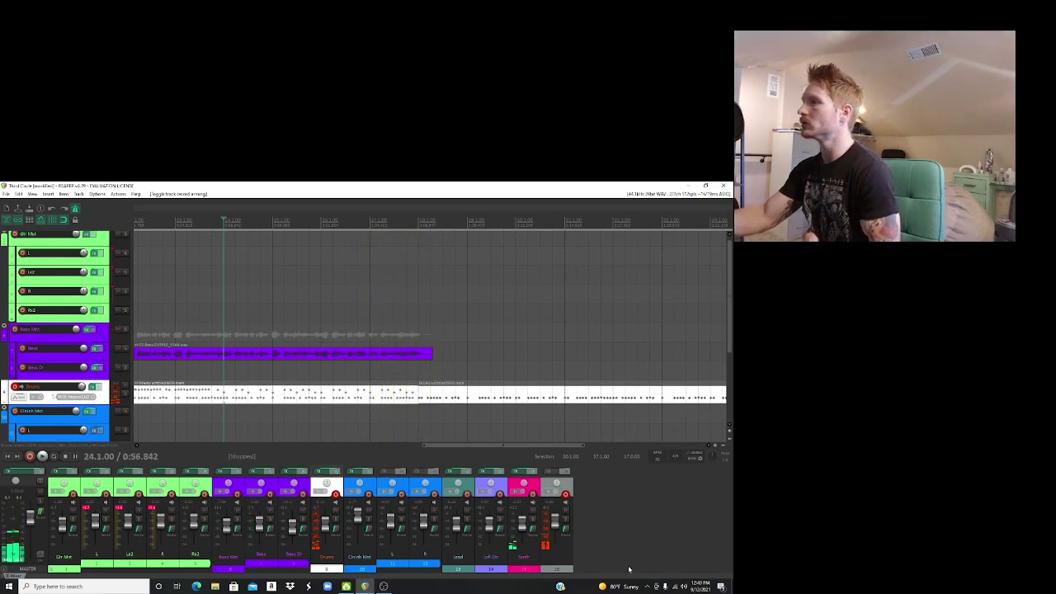
Step: Open the Drums item starting at bar 28, record a live crash and China R pattern over bars 28 and 29, and dismiss the recorded-files dialog
double_click(426, 399)
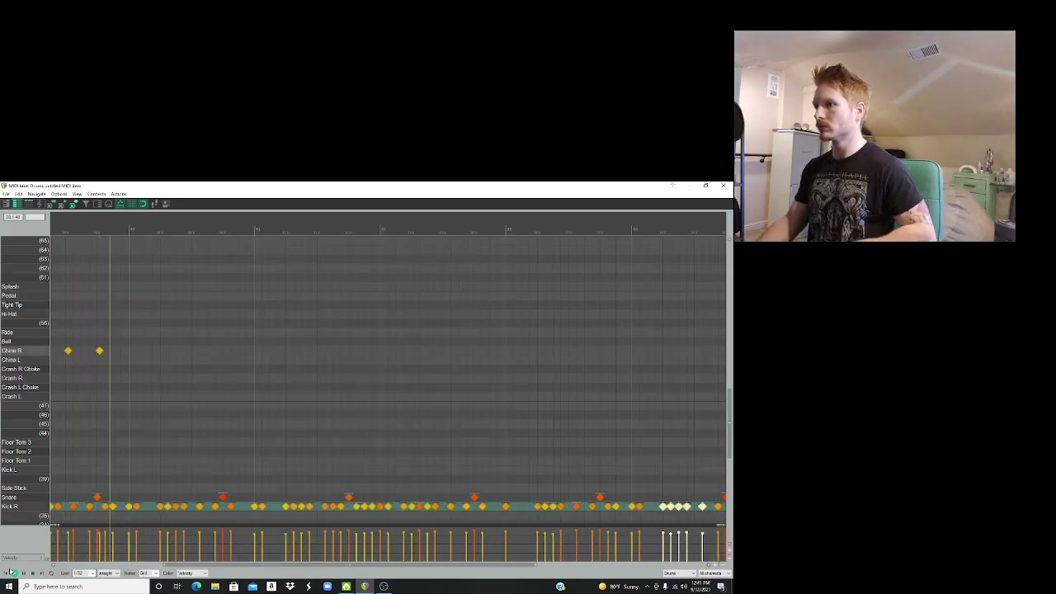
click(13, 572)
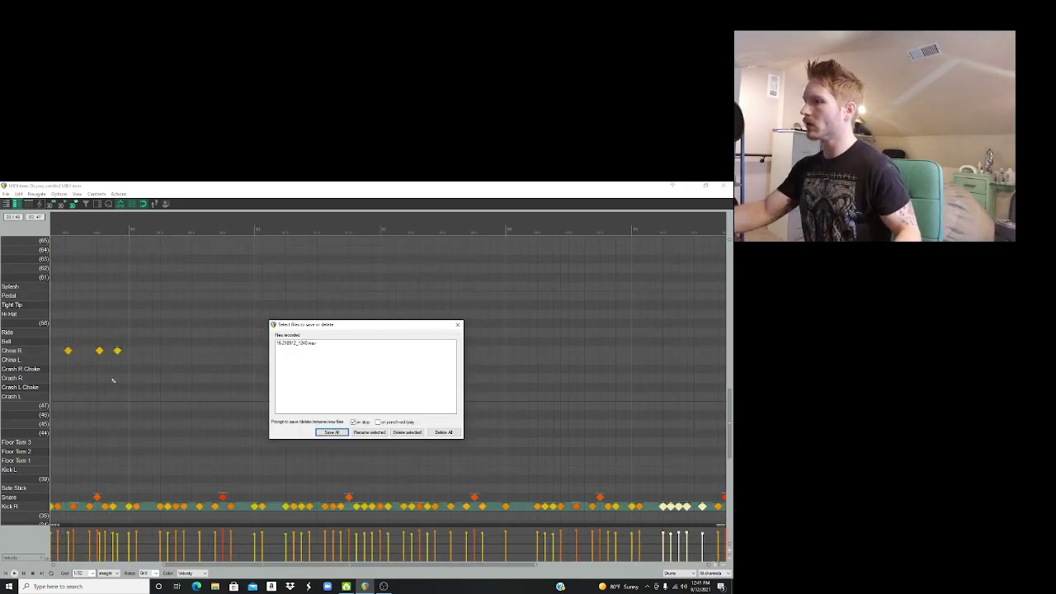
click(458, 325)
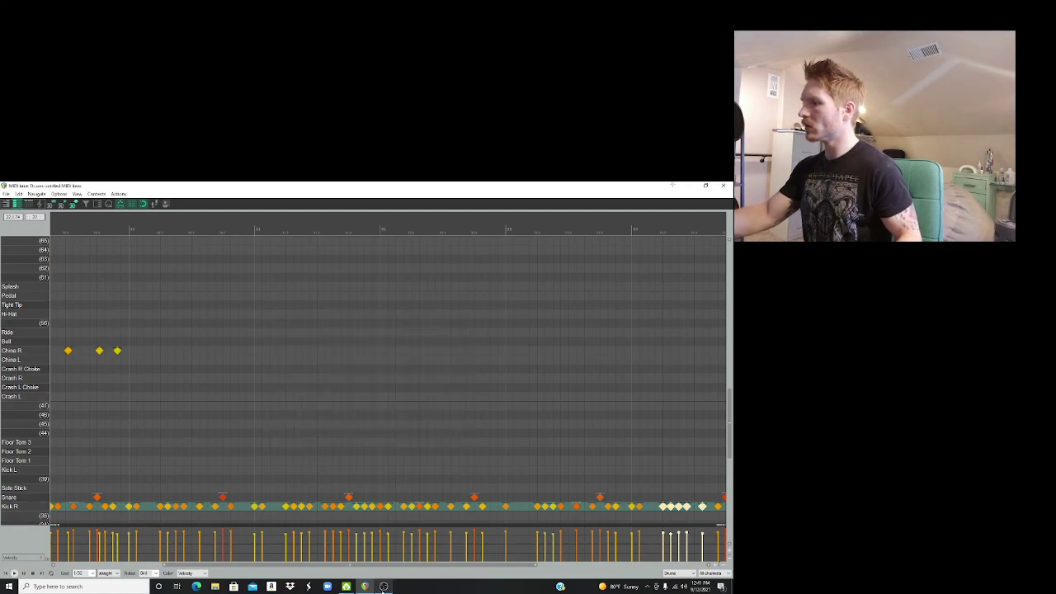
click(383, 586)
click(366, 587)
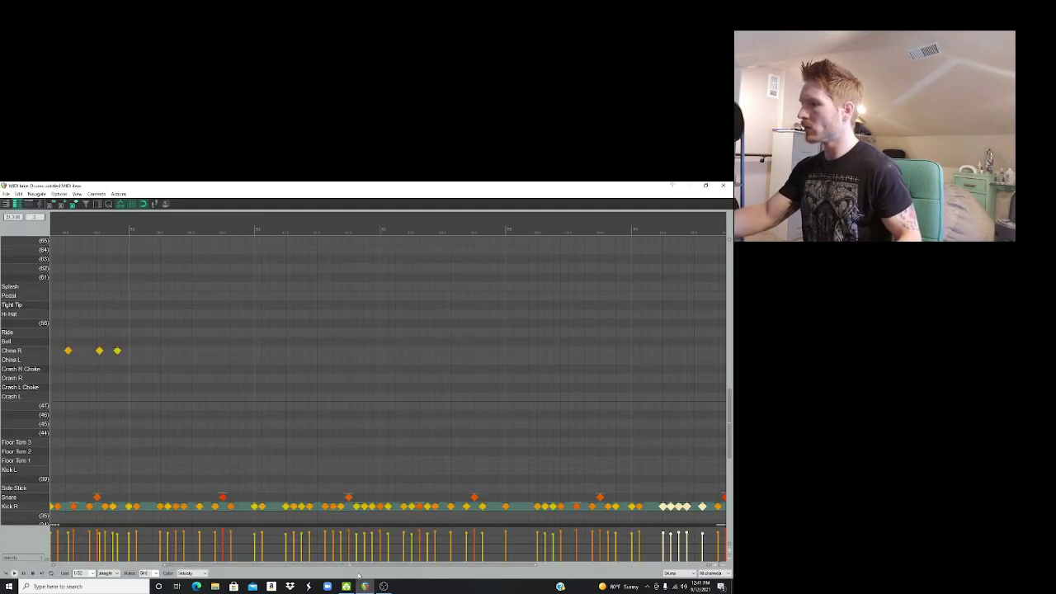
Step: Cut the stray audio item recorded at bar 28 on the unnamed last track, and return to the Drums MIDI editor
click(724, 185)
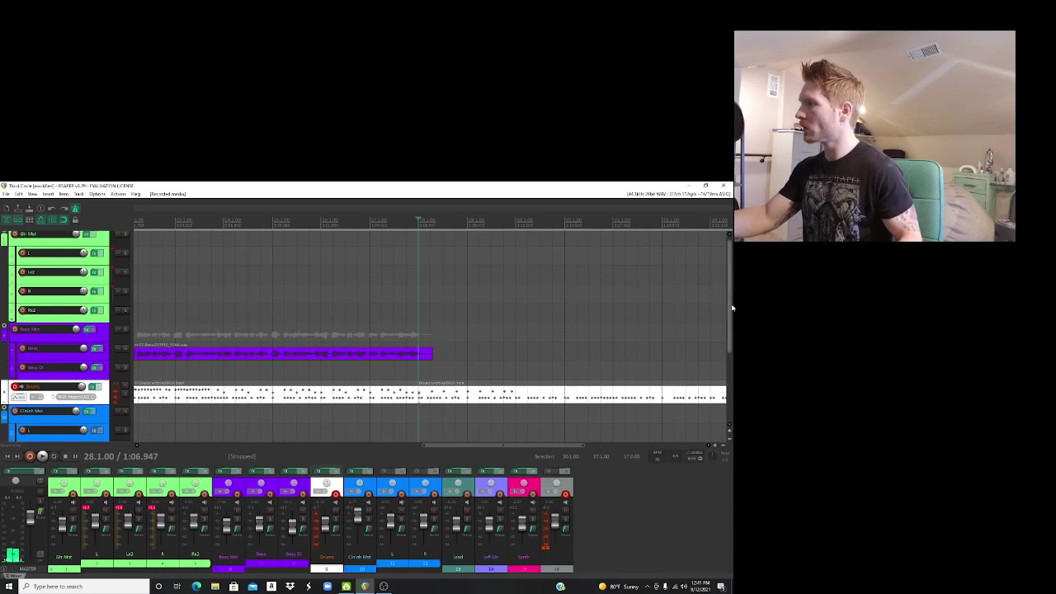
scroll(731, 308, down, 3)
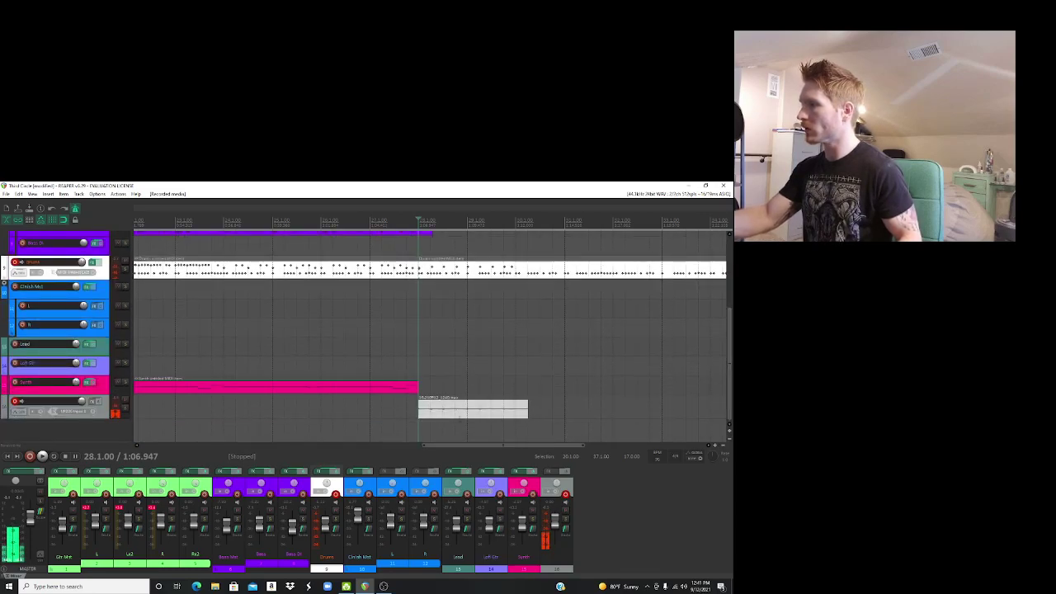
key(ctrl+x)
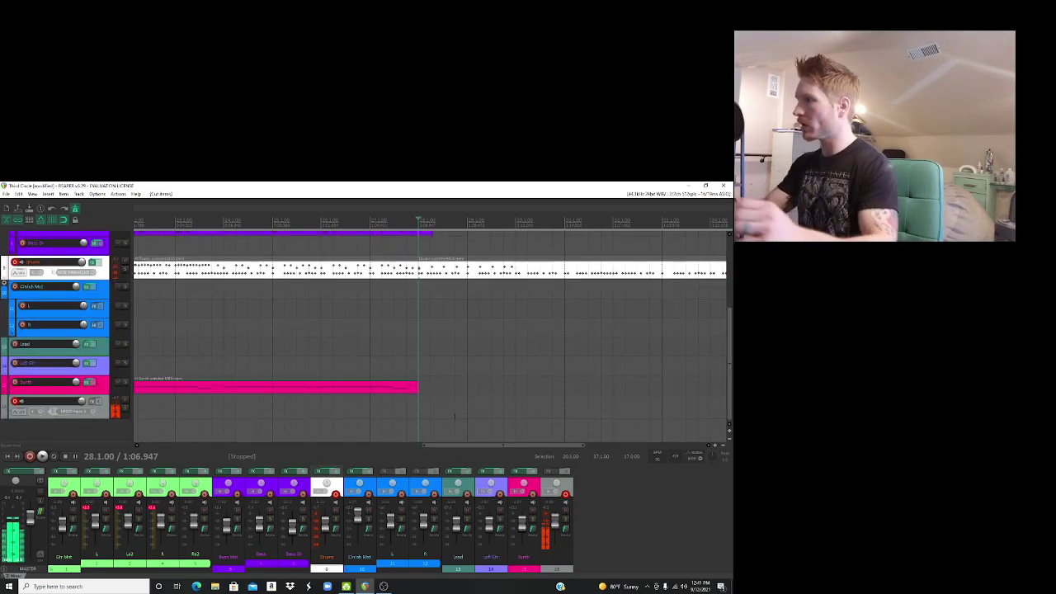
key(alt+Tab)
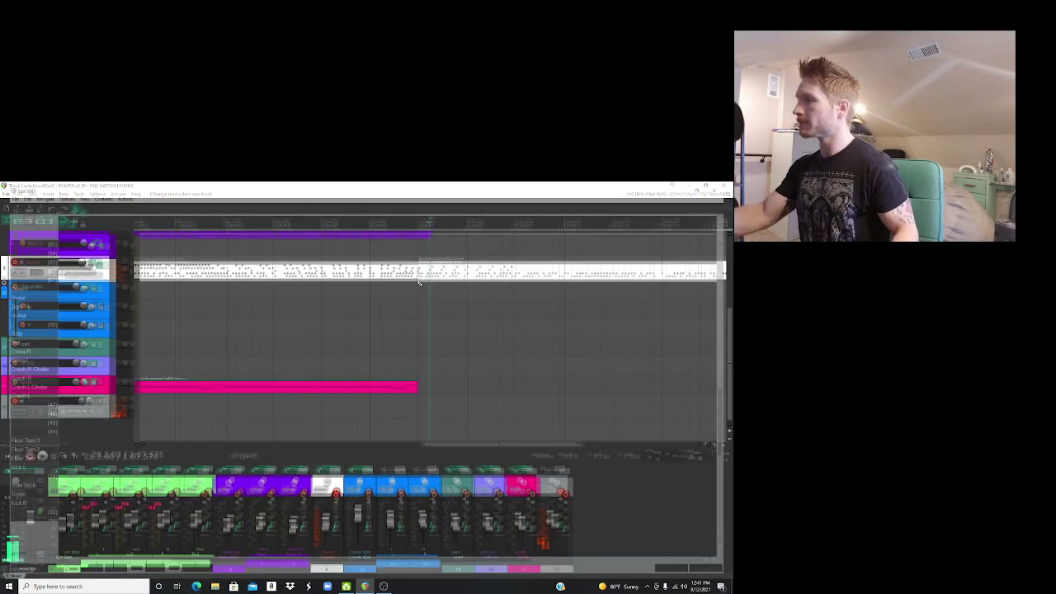
key(alt+Tab)
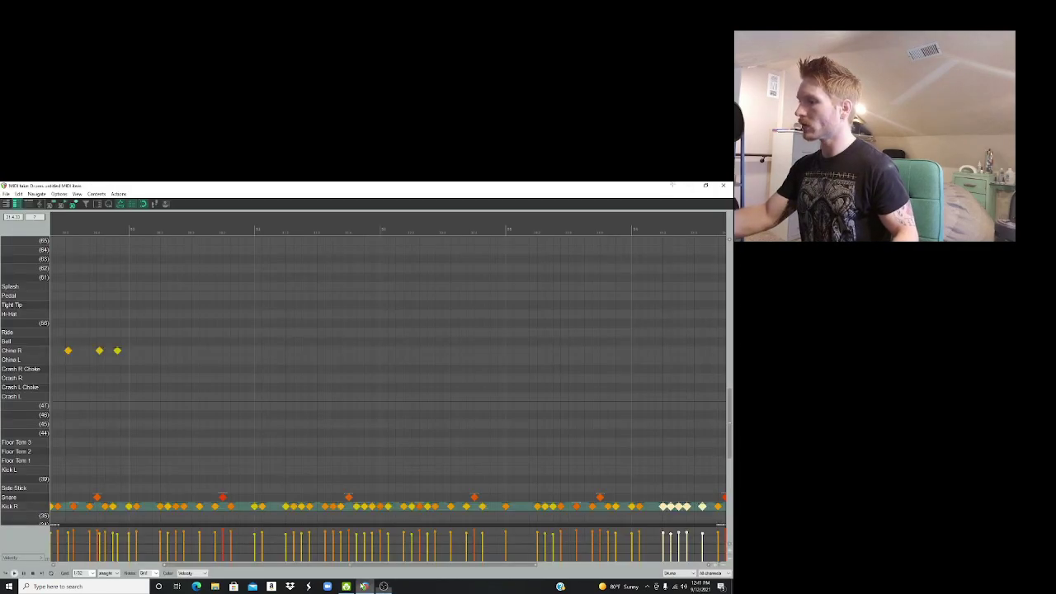
Step: Raise the velocities of the Crash R and Crash L notes at the start of bar 28
drag(353, 562, 250, 563)
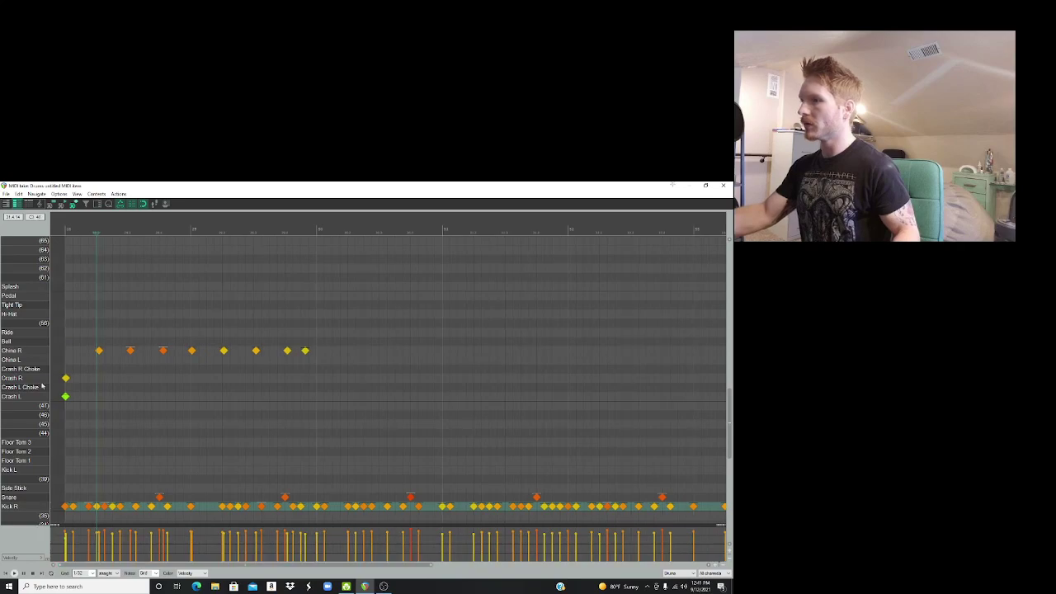
click(67, 379)
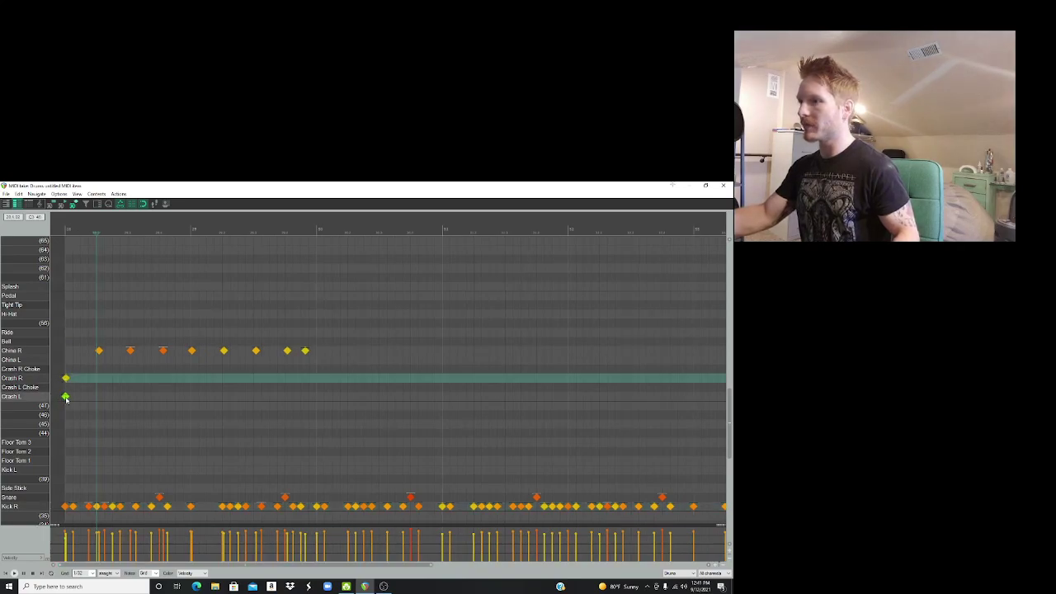
click(65, 397)
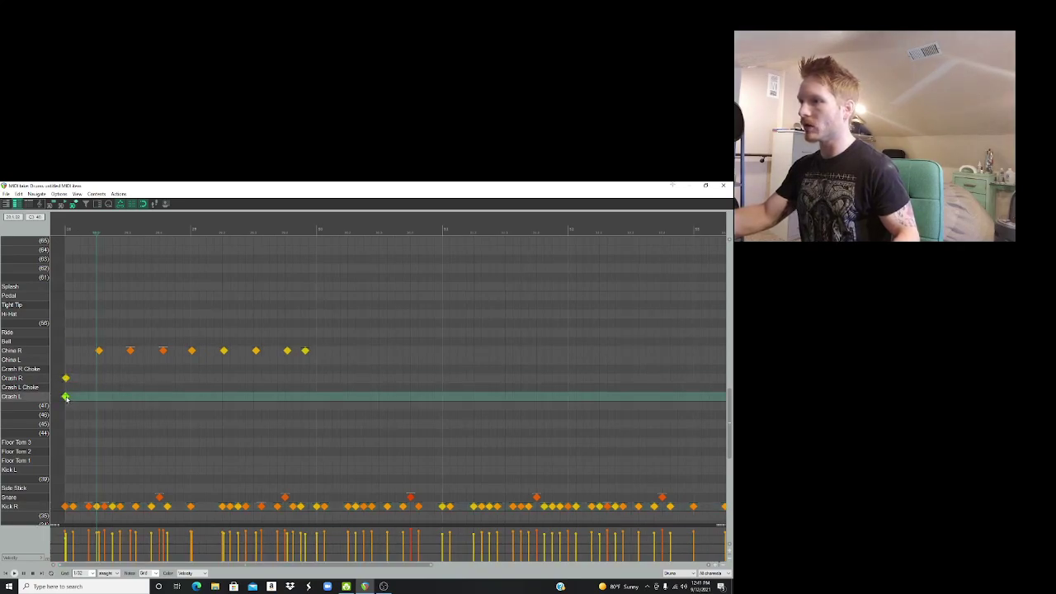
click(65, 378)
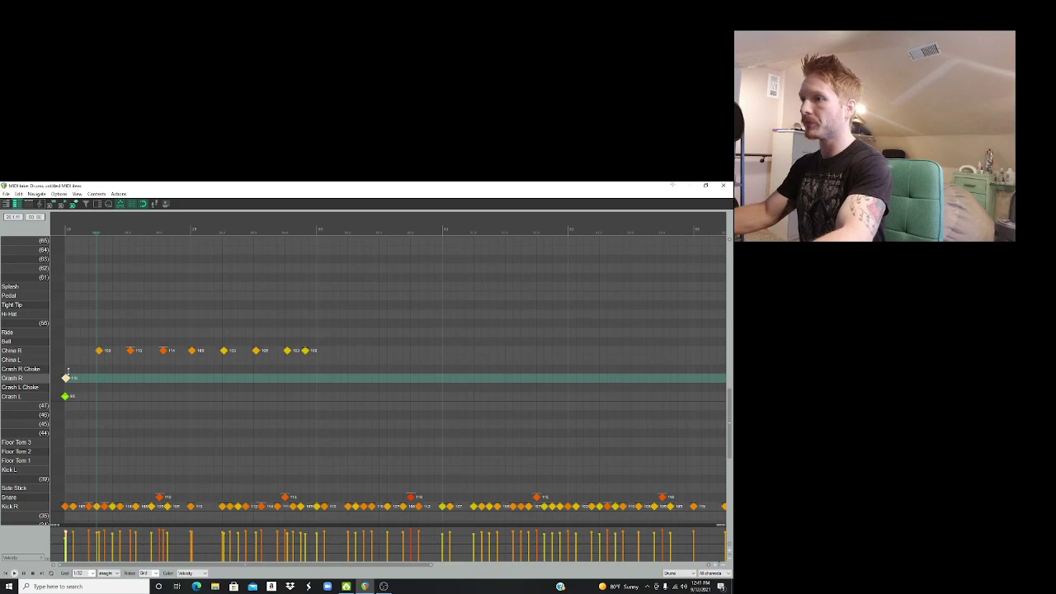
click(65, 396)
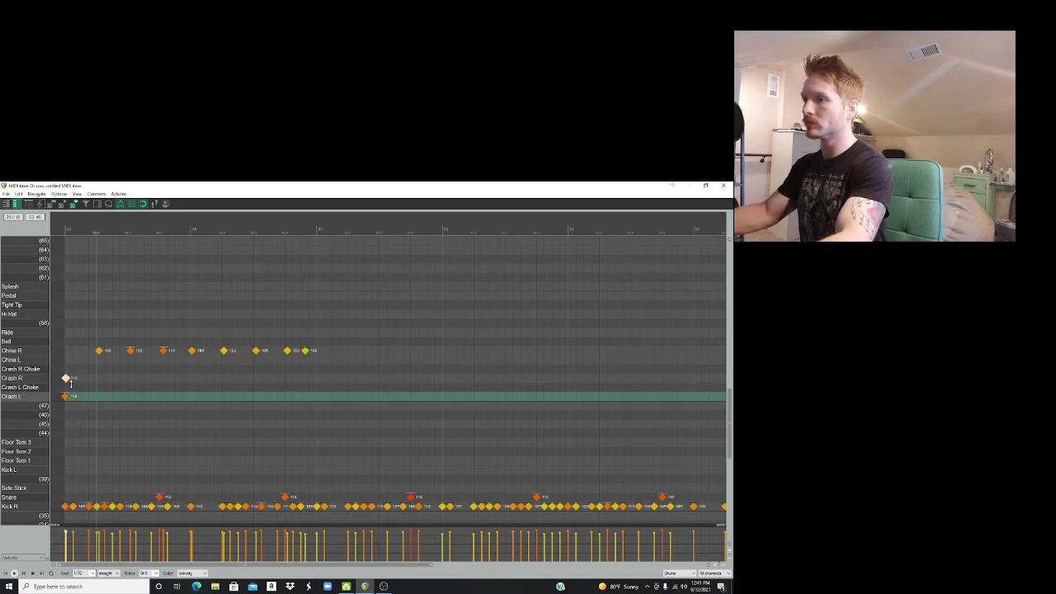
click(71, 369)
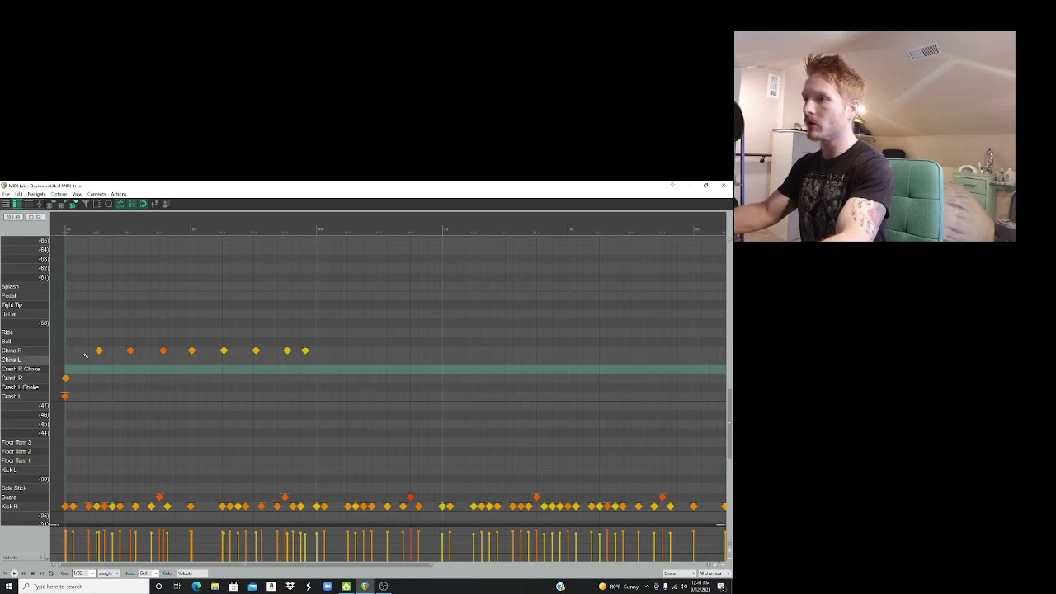
Step: Align the China R notes of bars 28 and 29 to the beats, move the last one to Crash R, and play back
click(96, 351)
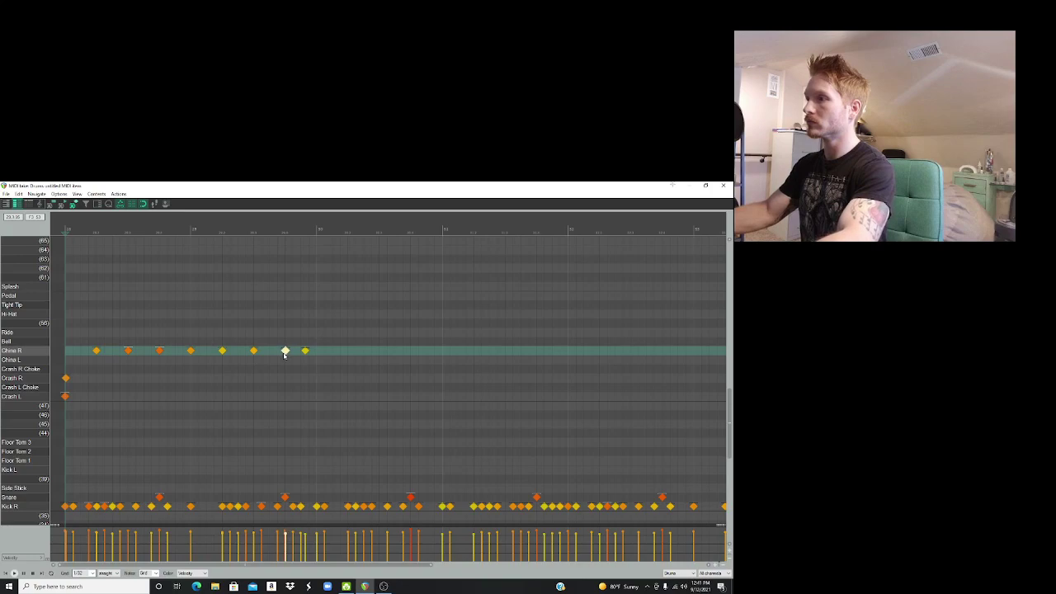
drag(305, 352, 302, 379)
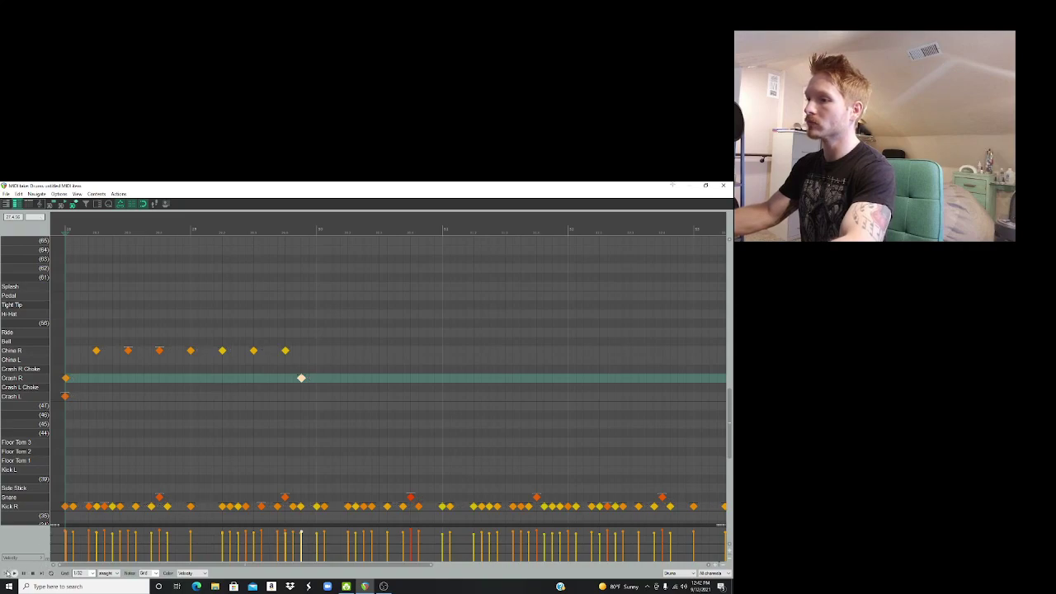
click(12, 573)
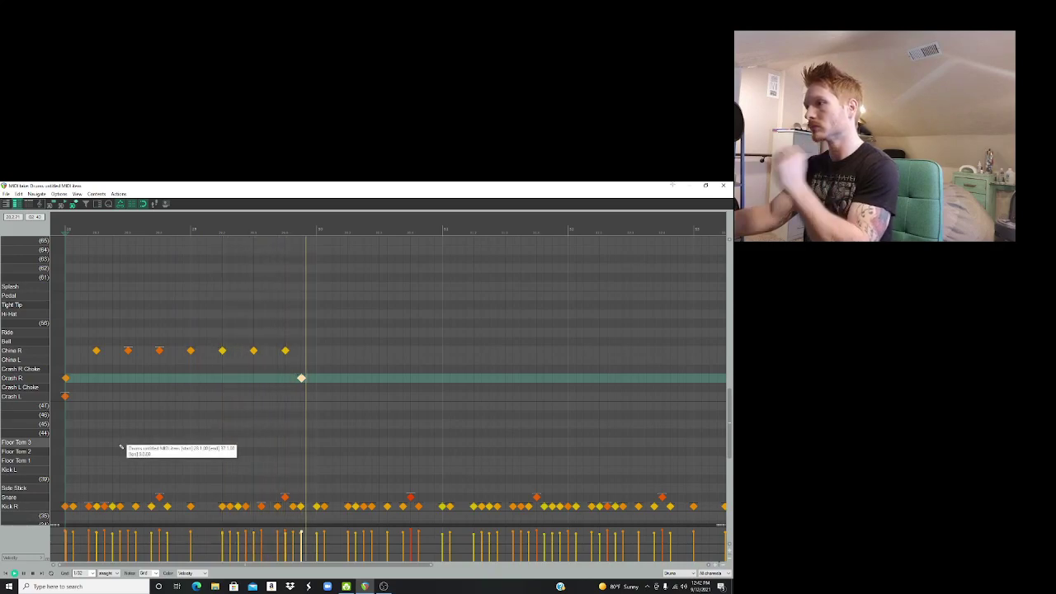
key(space)
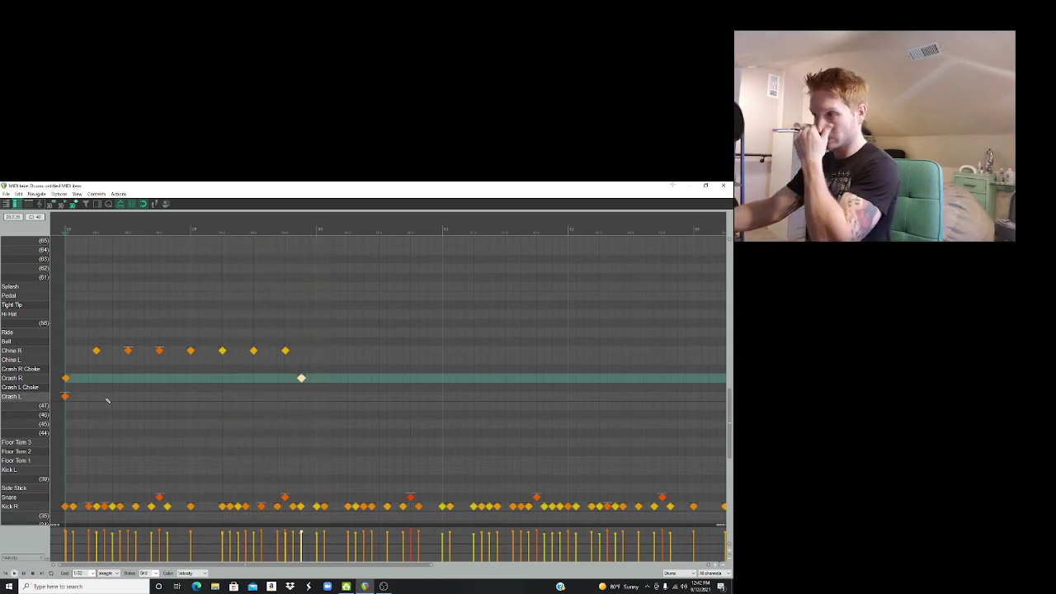
Step: Copy the opening Crash R note and first four China R notes from bar 28 to bar 30, and play back
drag(66, 382, 198, 344)
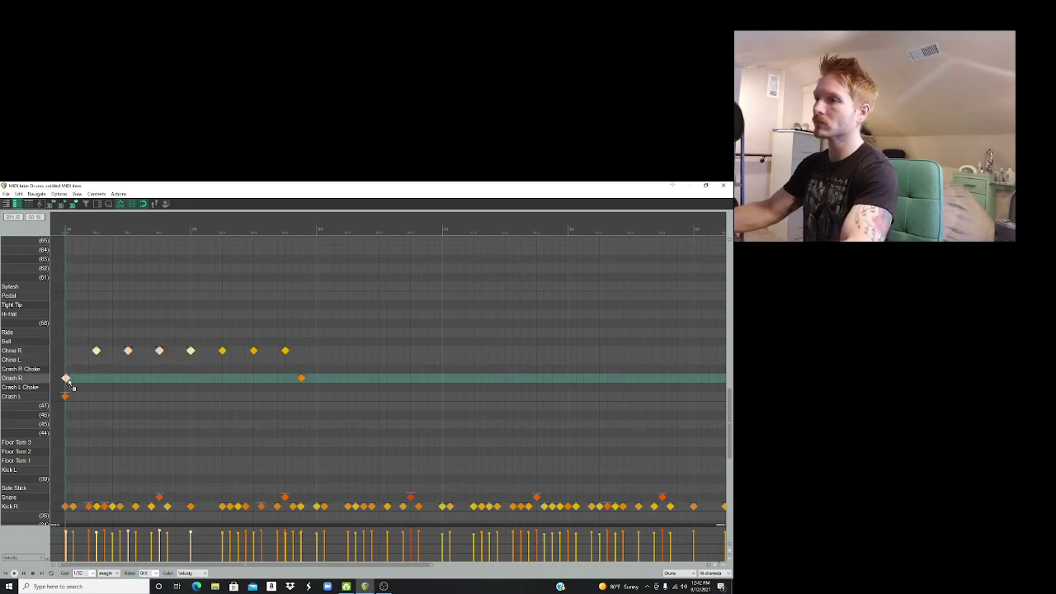
drag(75, 379, 346, 351)
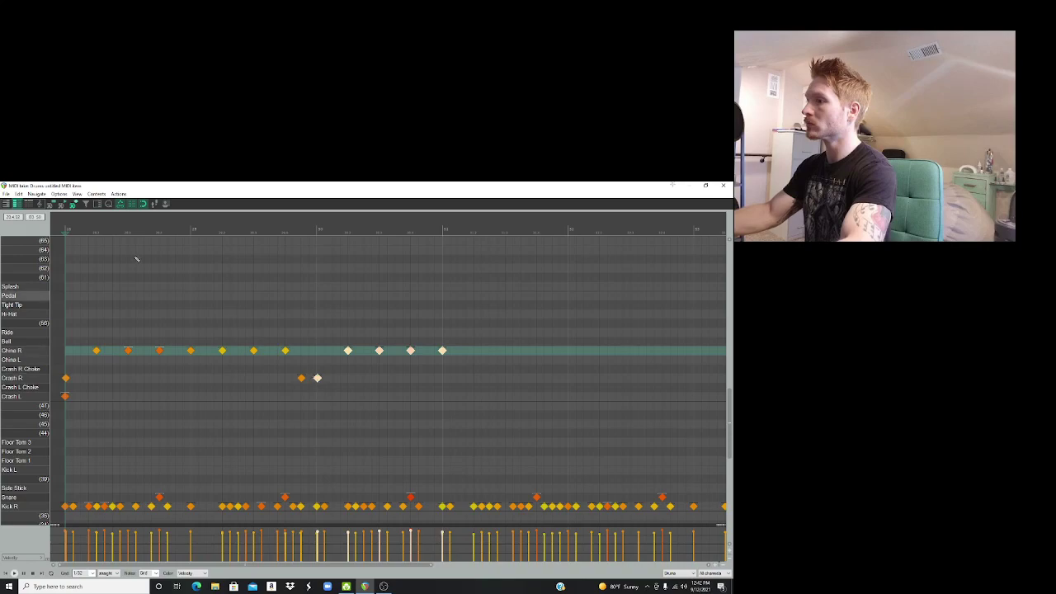
click(13, 573)
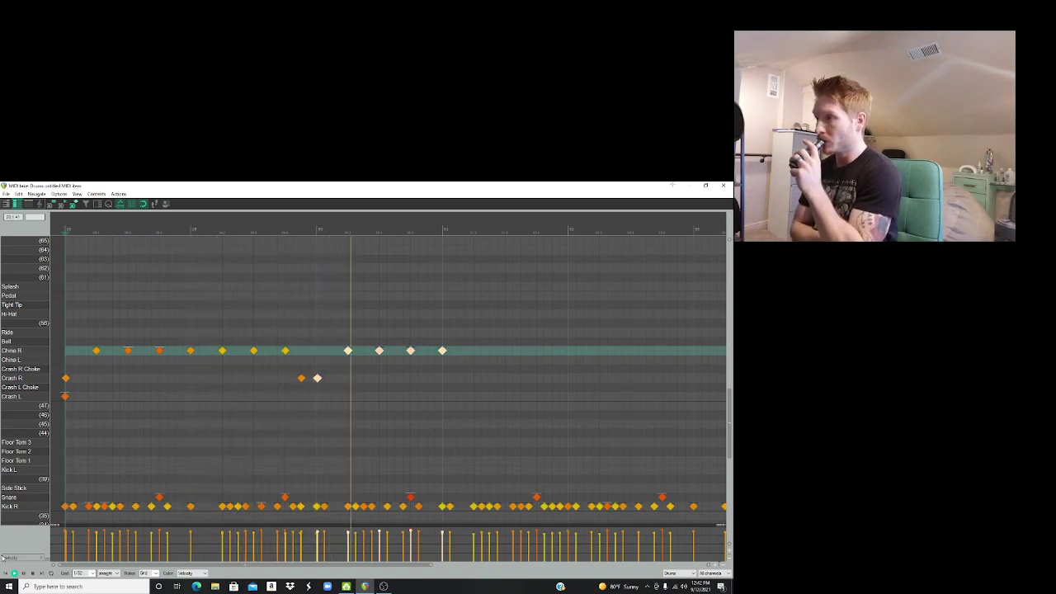
key(space)
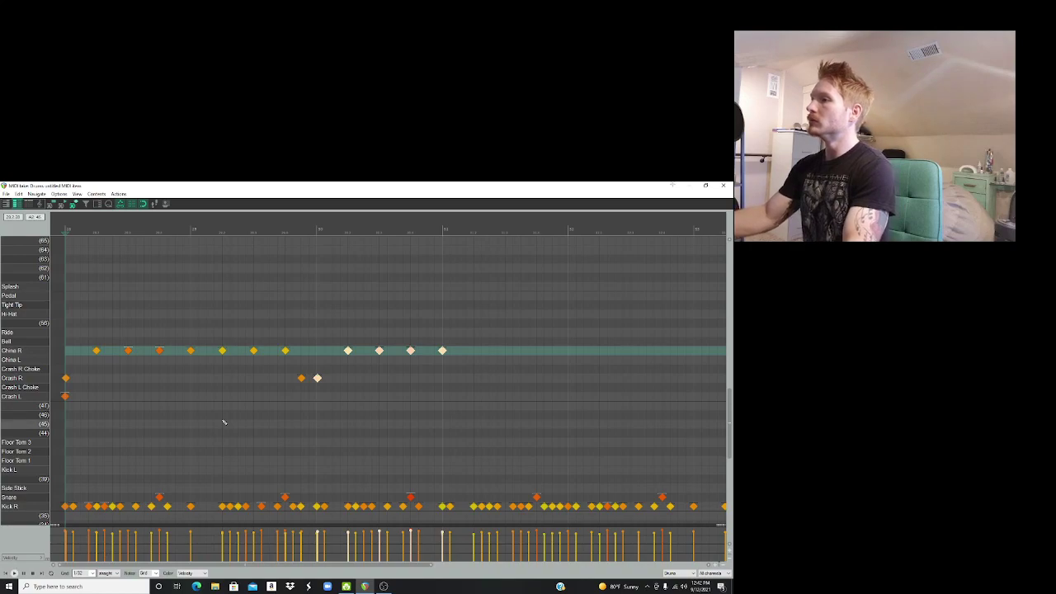
Step: Raise the velocity of the Crash R note at the start of bar 30, and play back from bar 28
click(317, 377)
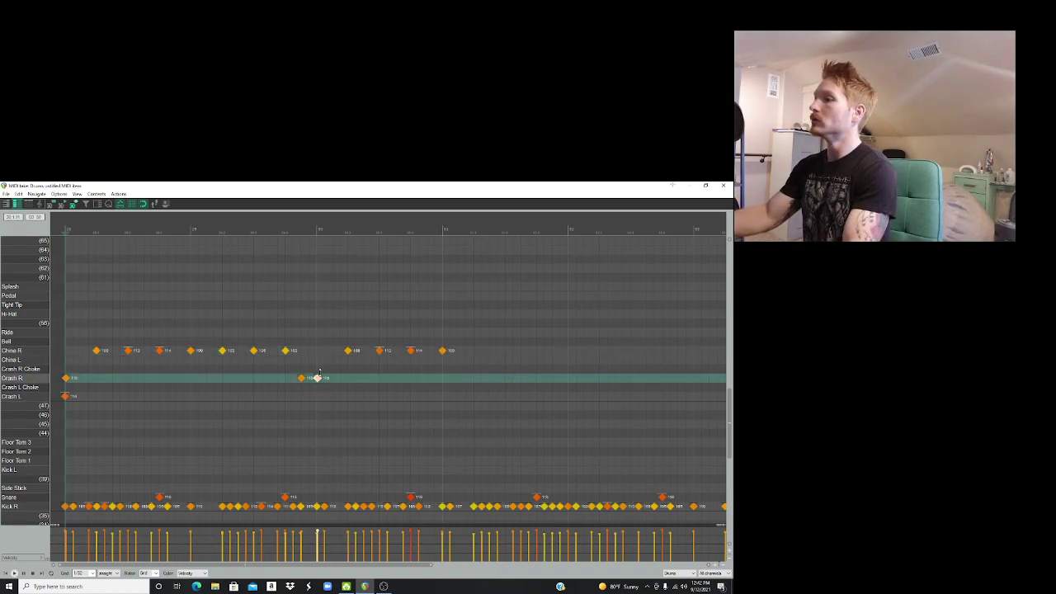
key(space)
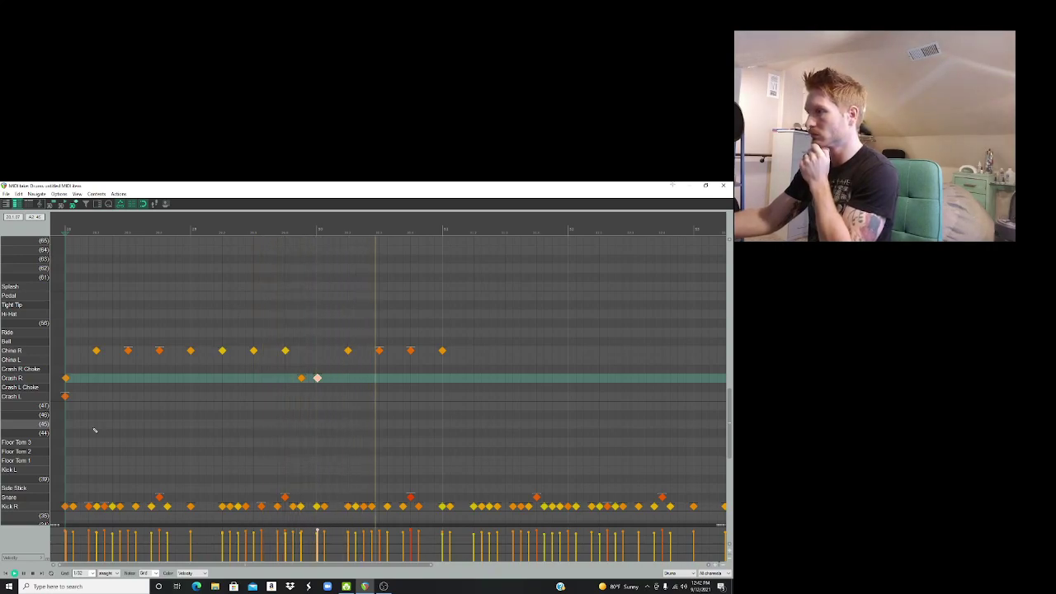
key(space)
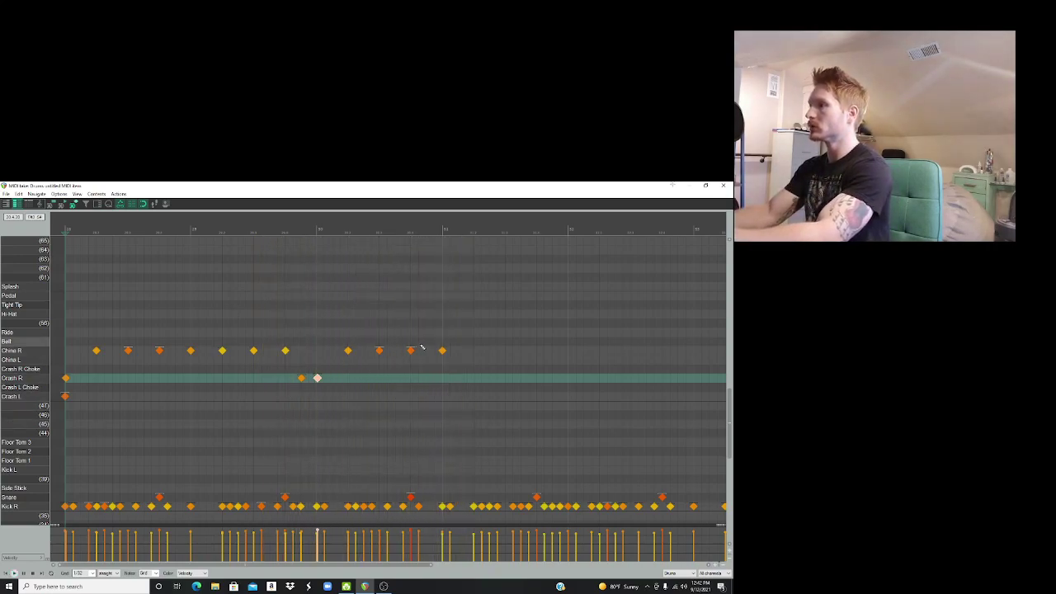
Step: Copy the China R note on beat 4 of bar 30 to beat 2 of bar 31, and play the pattern
click(411, 351)
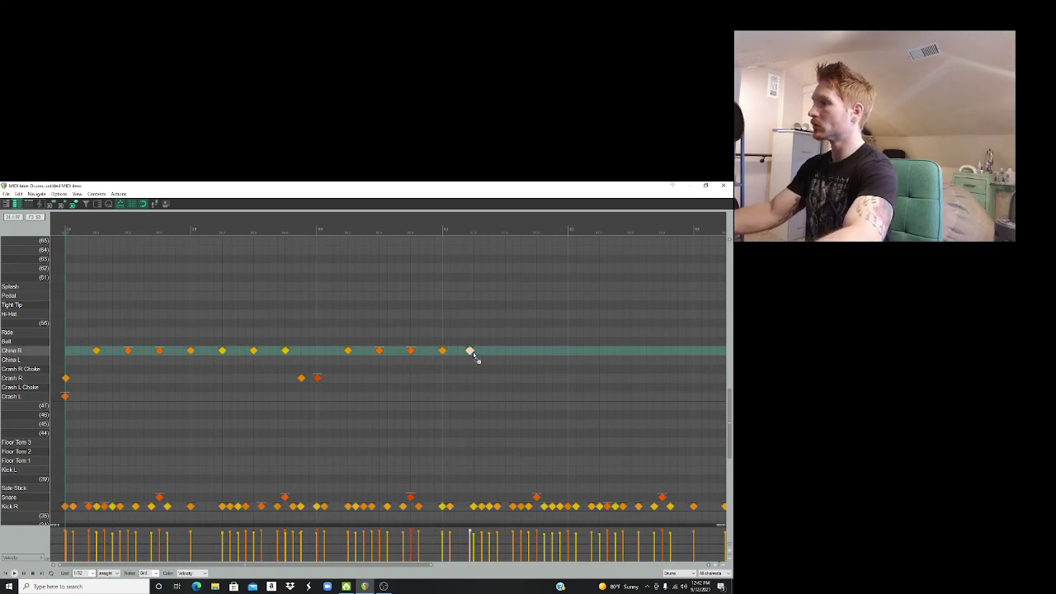
click(383, 586)
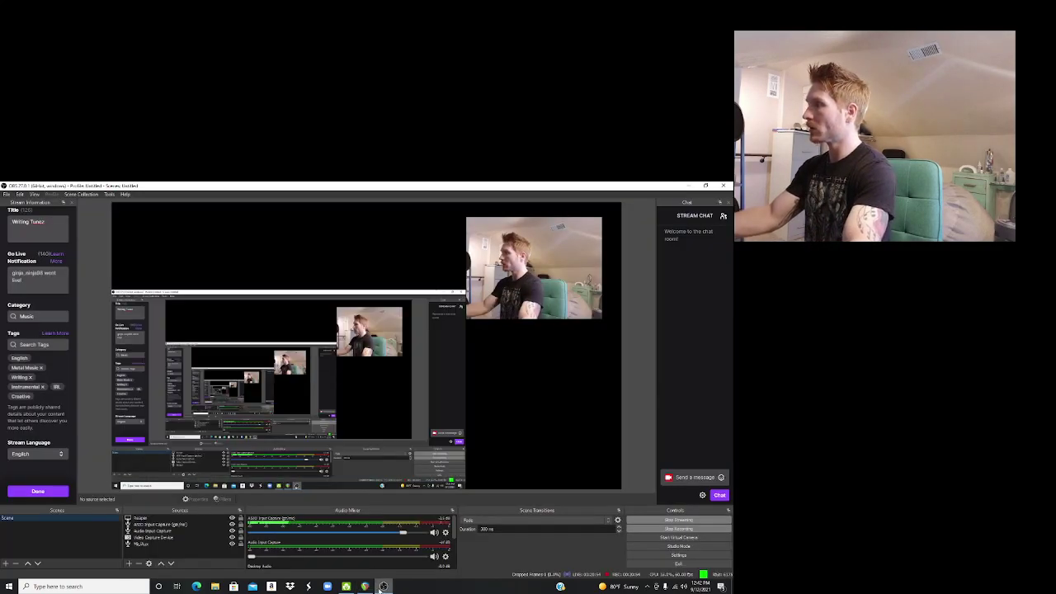
click(365, 585)
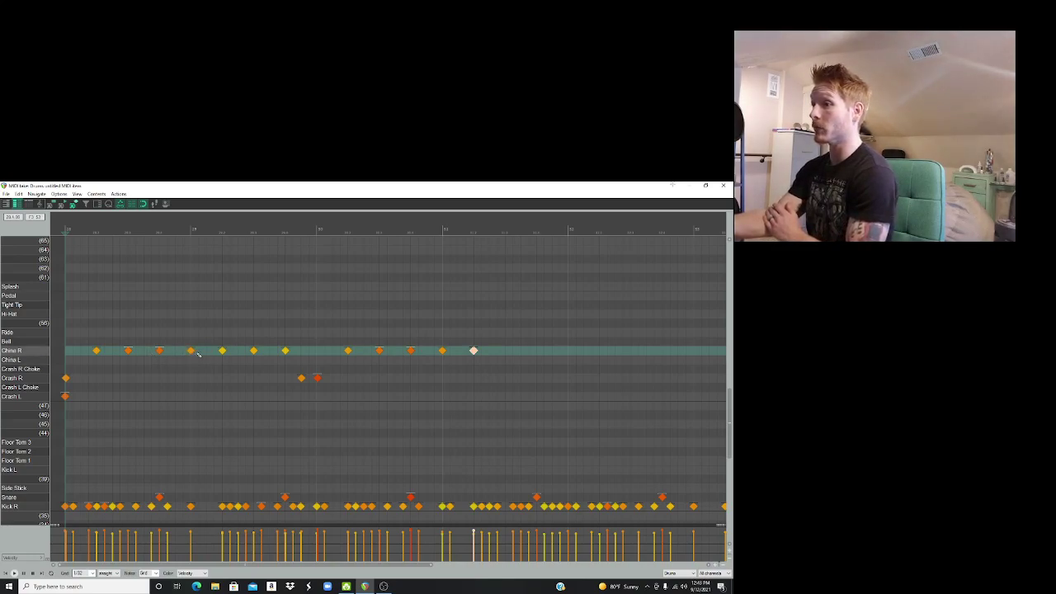
click(14, 572)
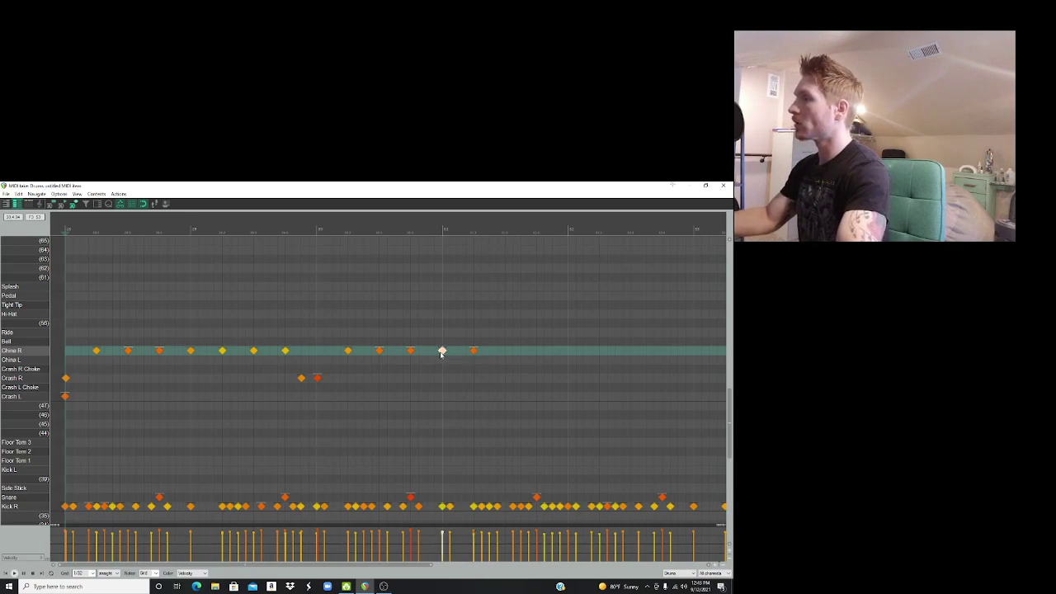
Step: Add cymbal copies in bar 31: Crash R on beats 3 and 4, China R midway between them, and play back from bar 28
drag(449, 354, 506, 378)
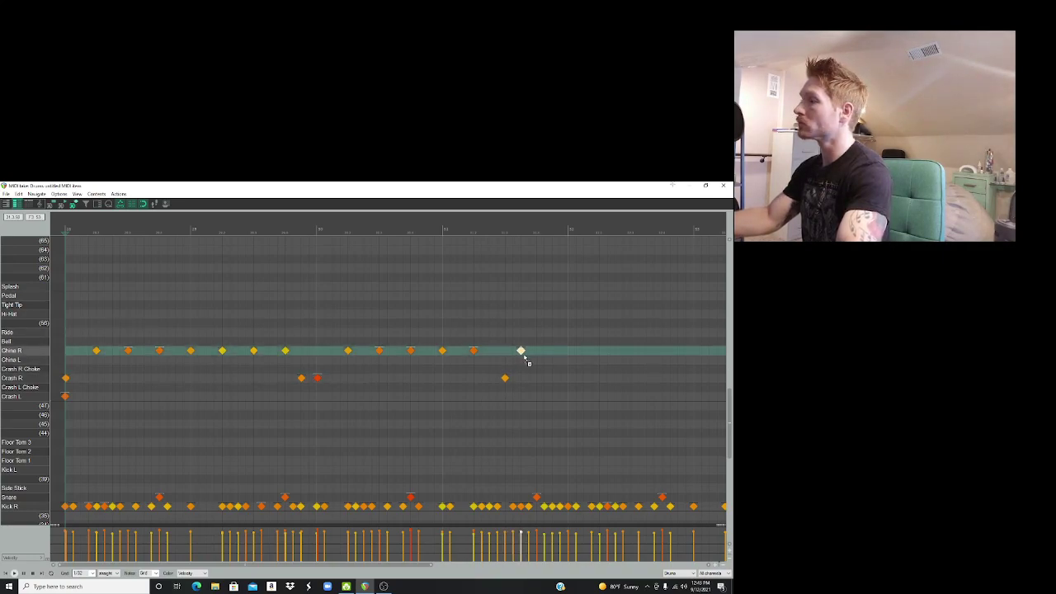
click(521, 351)
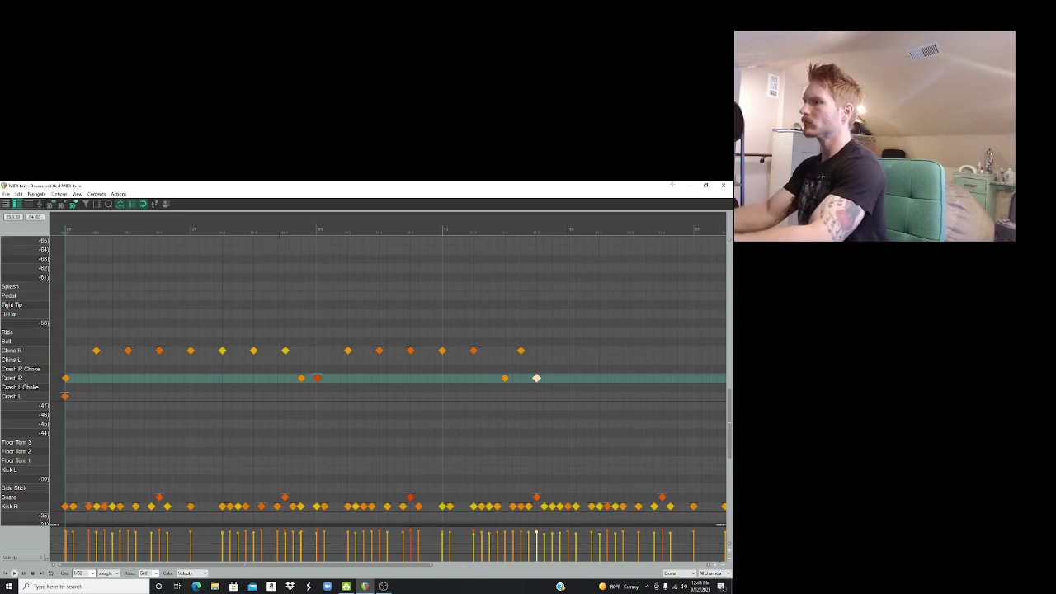
key(space)
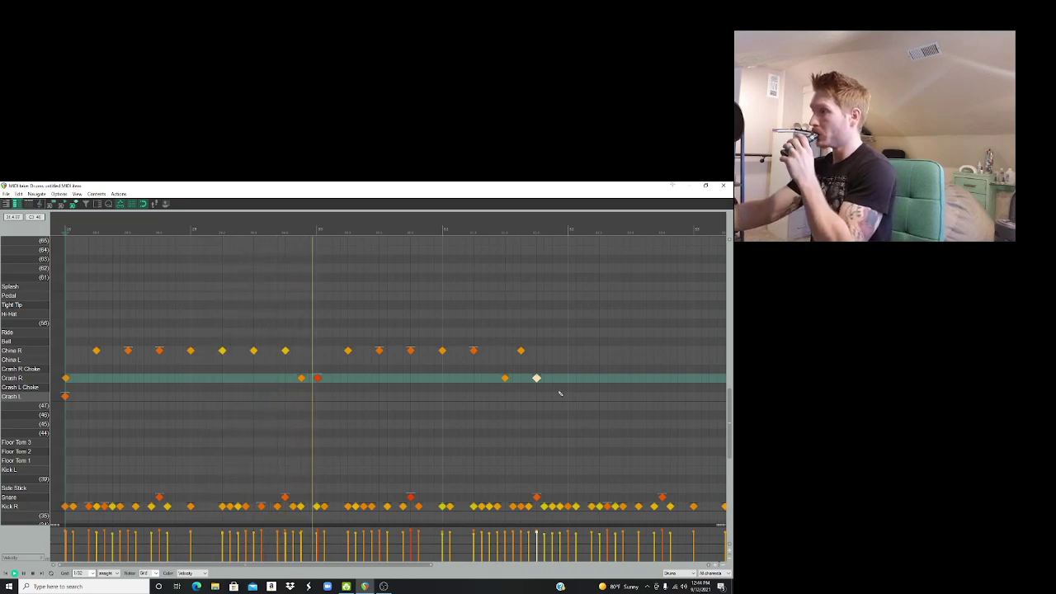
Step: Replace the Crash R note on beat 4 of bar 31 with a copy half a beat later, and play back from bar 28
drag(537, 379, 548, 388)
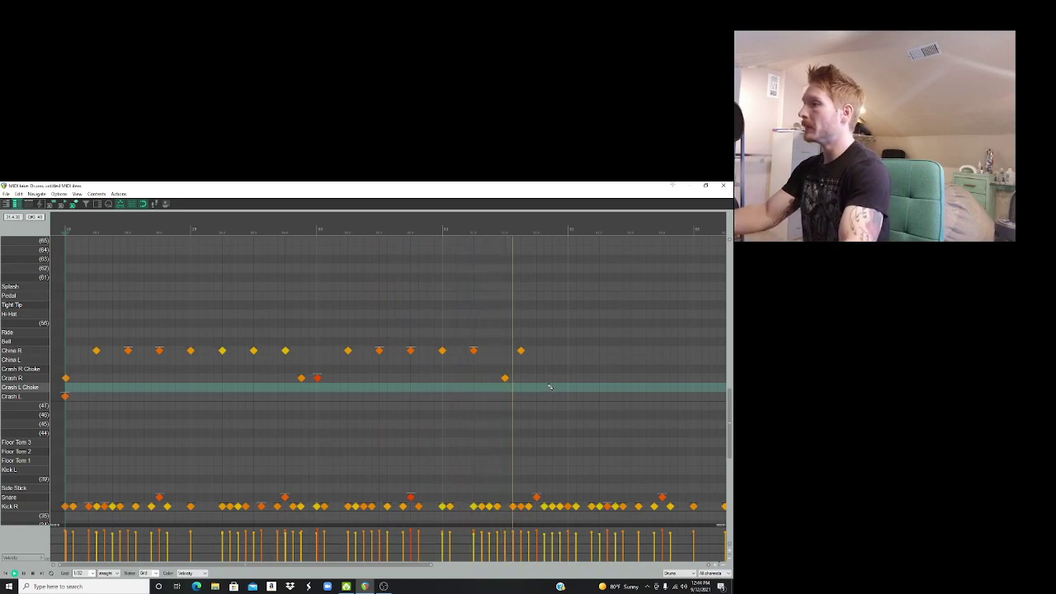
click(505, 378)
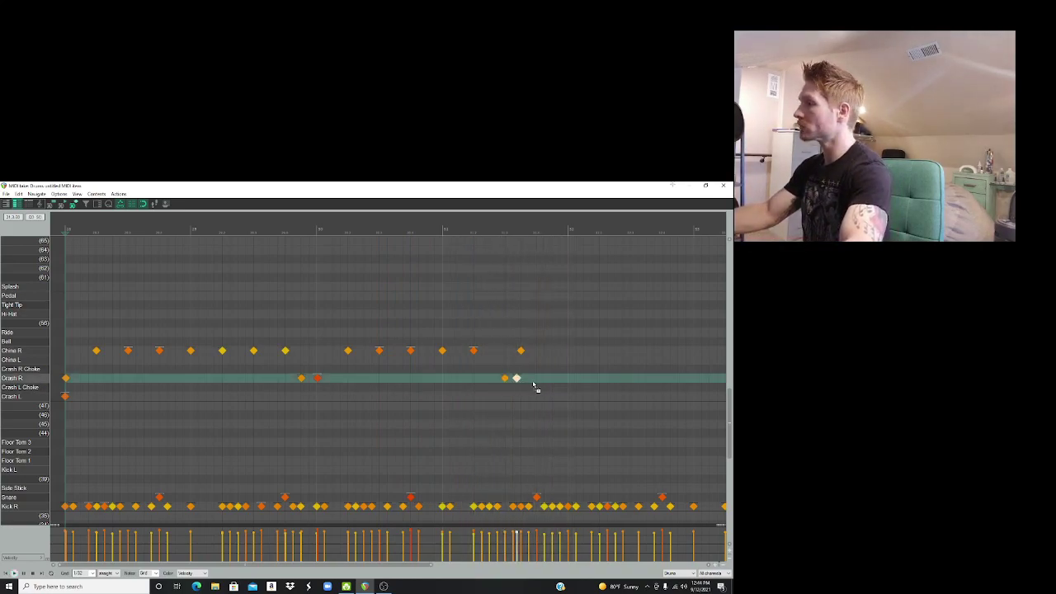
key(space)
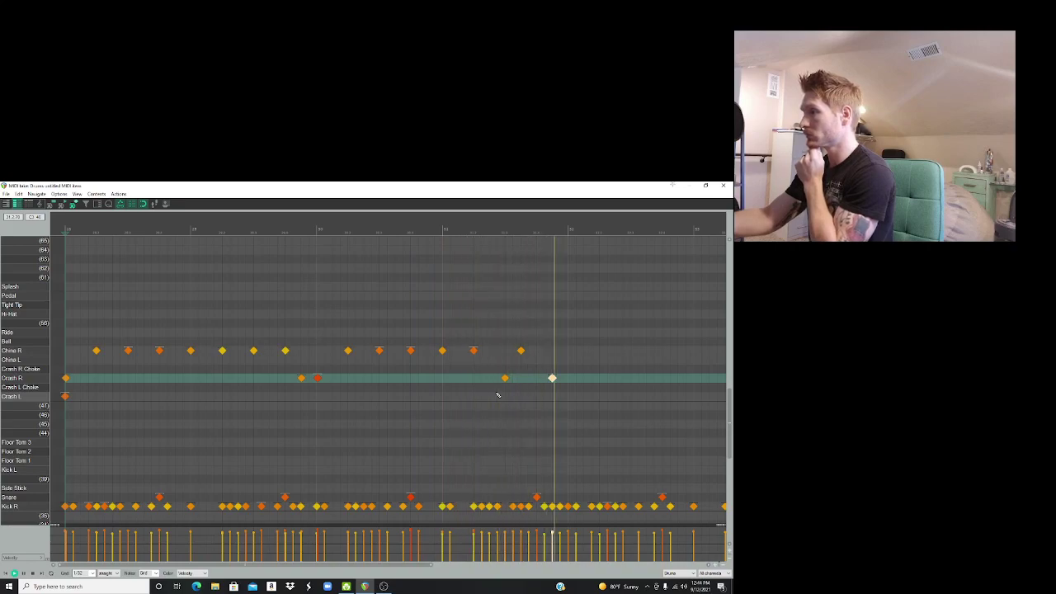
key(space)
drag(66, 396, 489, 326)
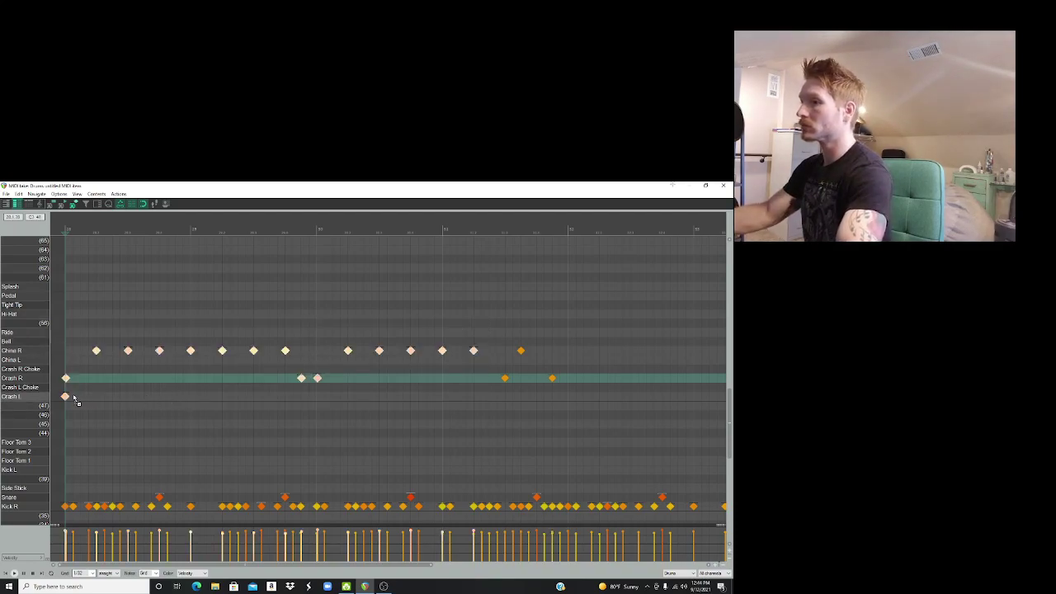
click(73, 399)
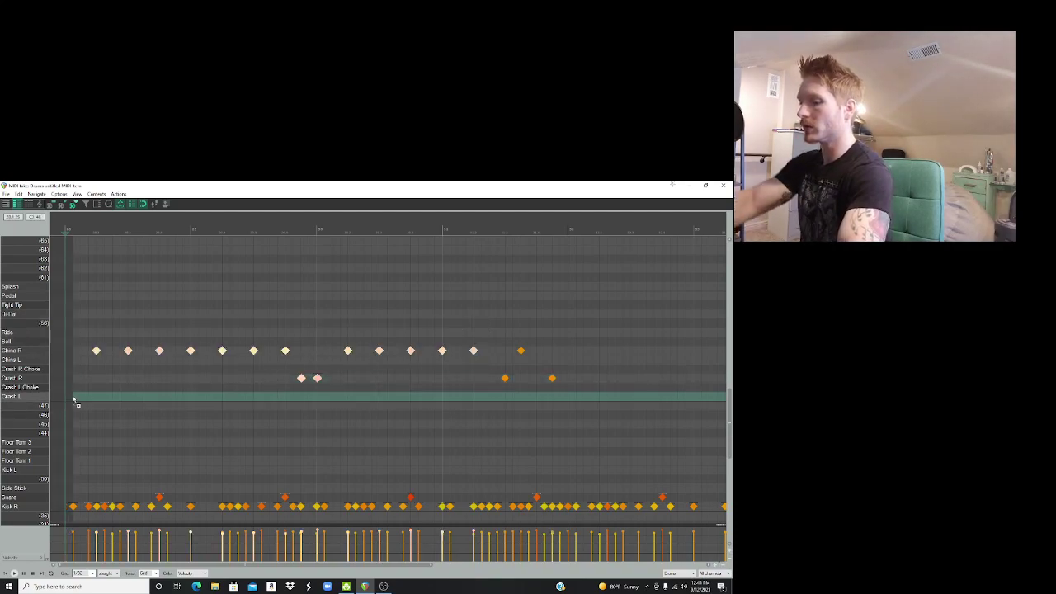
key(ctrl+z)
Step: Copy the cymbal notes from the start of bar 28 through beat 1 of bar 31 to bar 32, and play back from bar 28
drag(67, 398, 447, 327)
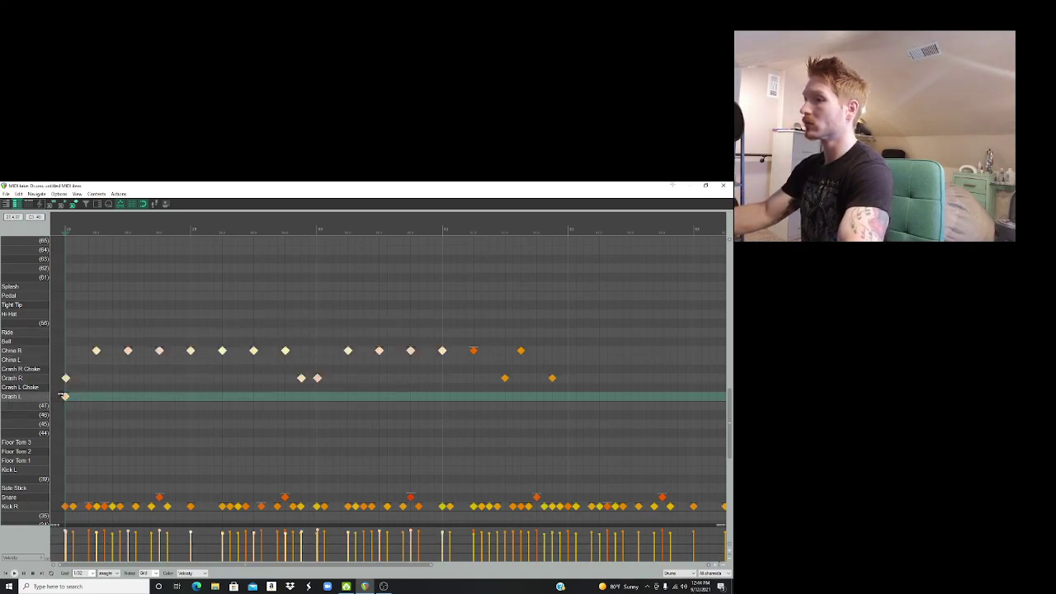
drag(66, 397, 569, 398)
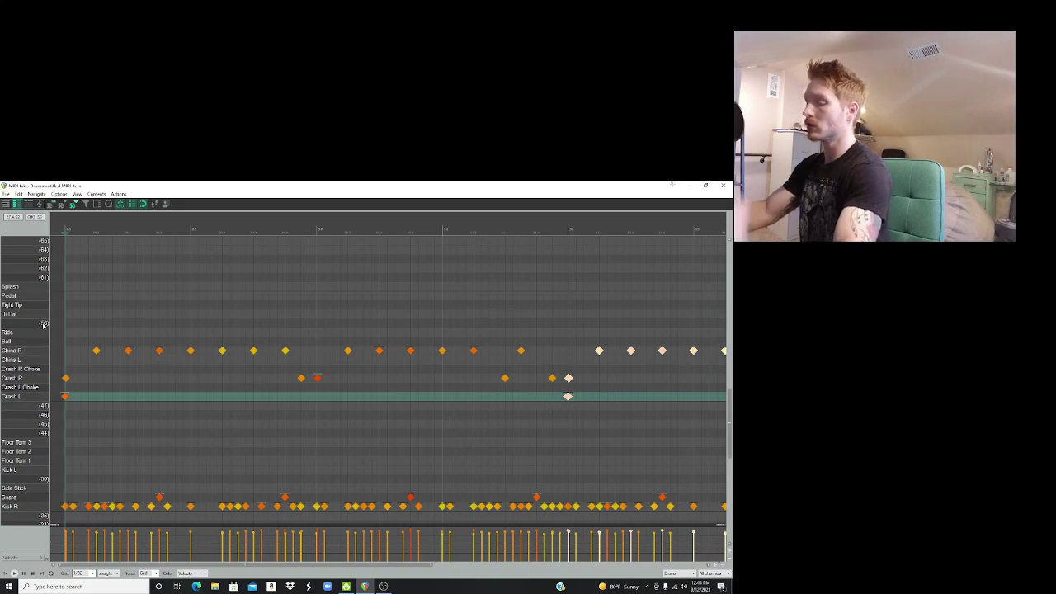
key(space)
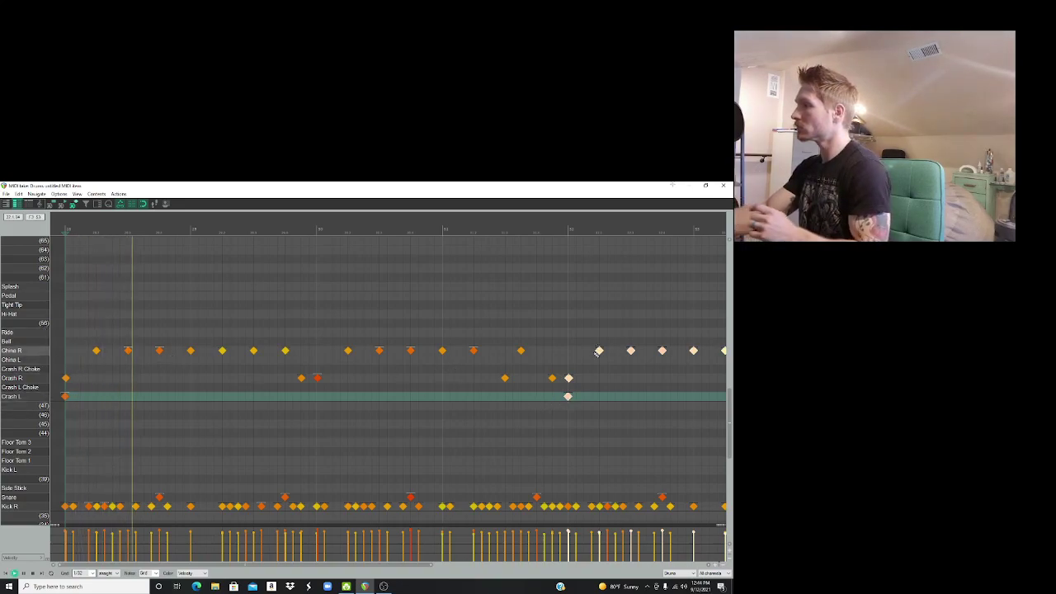
drag(304, 566, 597, 544)
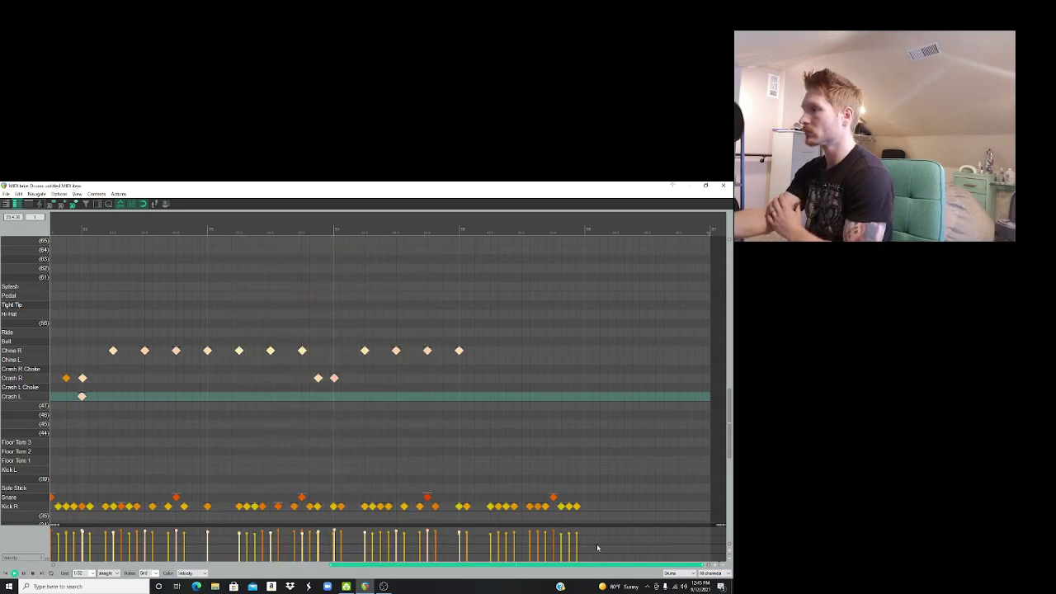
key(space)
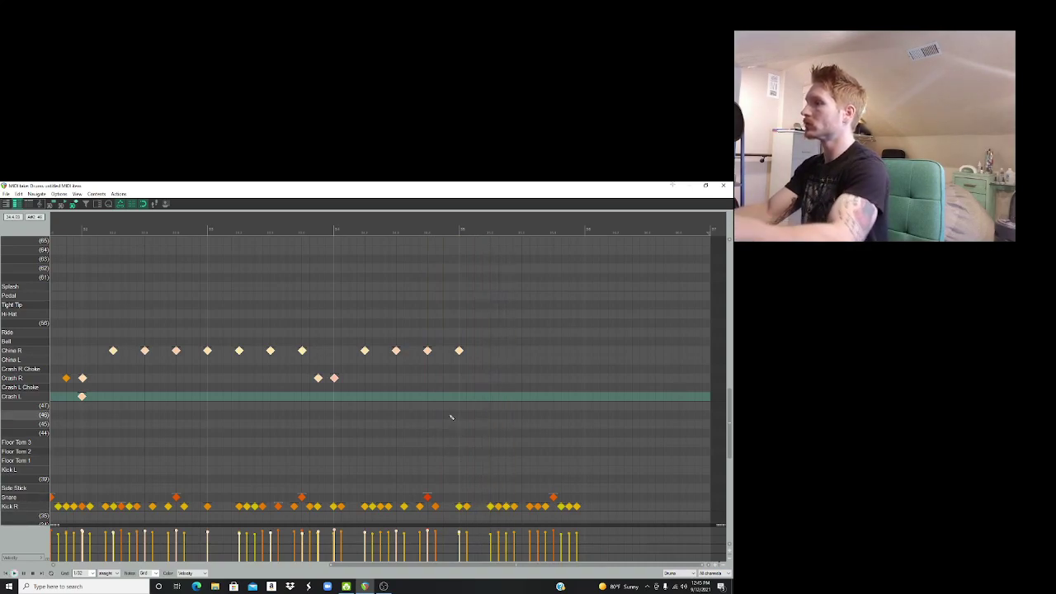
Step: Copy the China R note on beat 4 of bar 34 to beat 2 of bar 35, and play back from bar 34
click(427, 351)
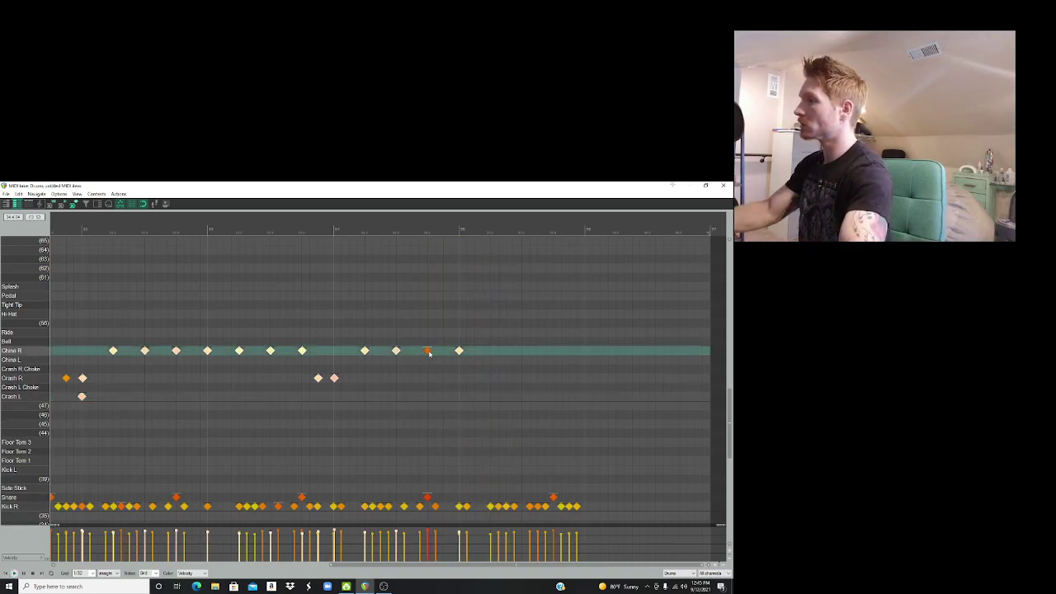
click(428, 352)
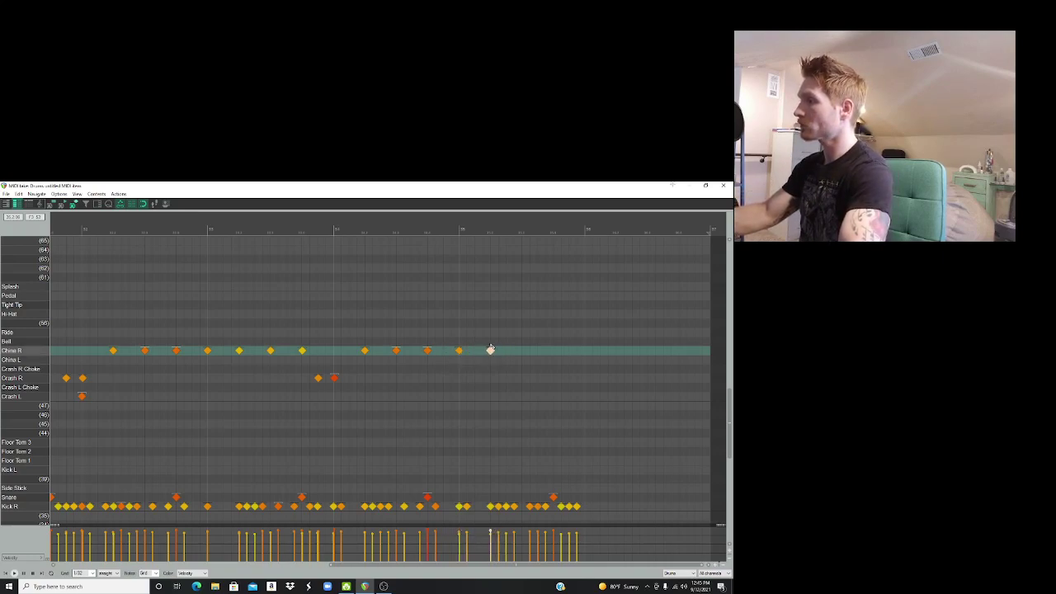
key(space)
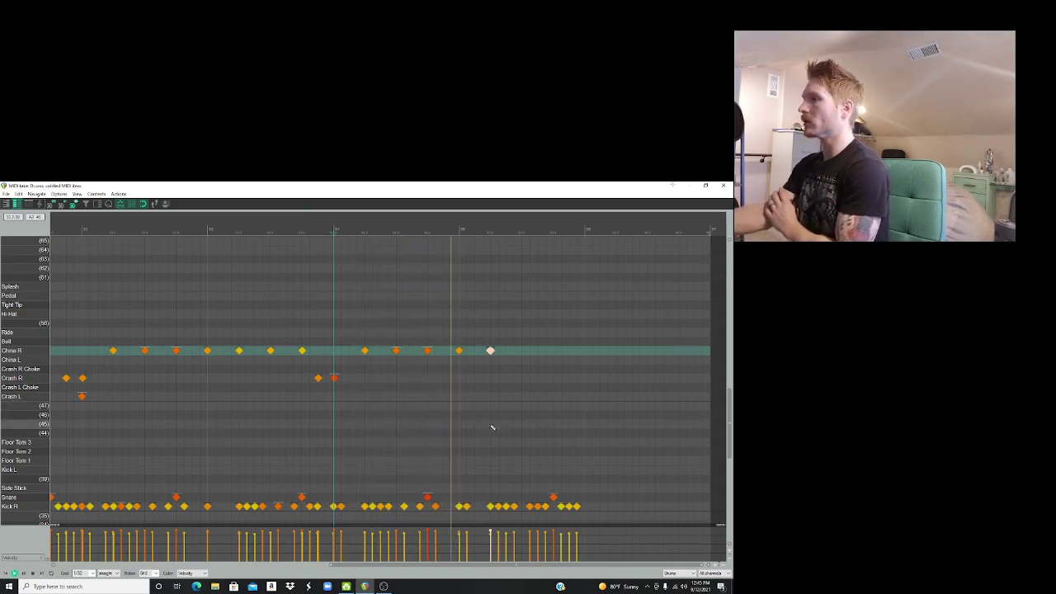
key(space)
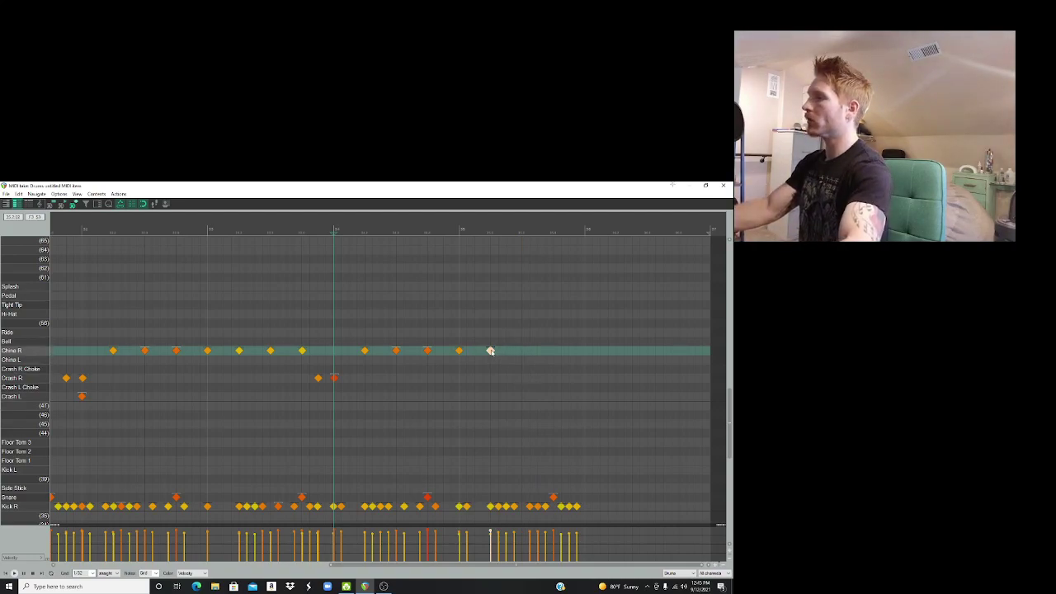
Step: Add four Hi-Hat notes half a beat apart in bar 35, starting on beat 3
click(522, 314)
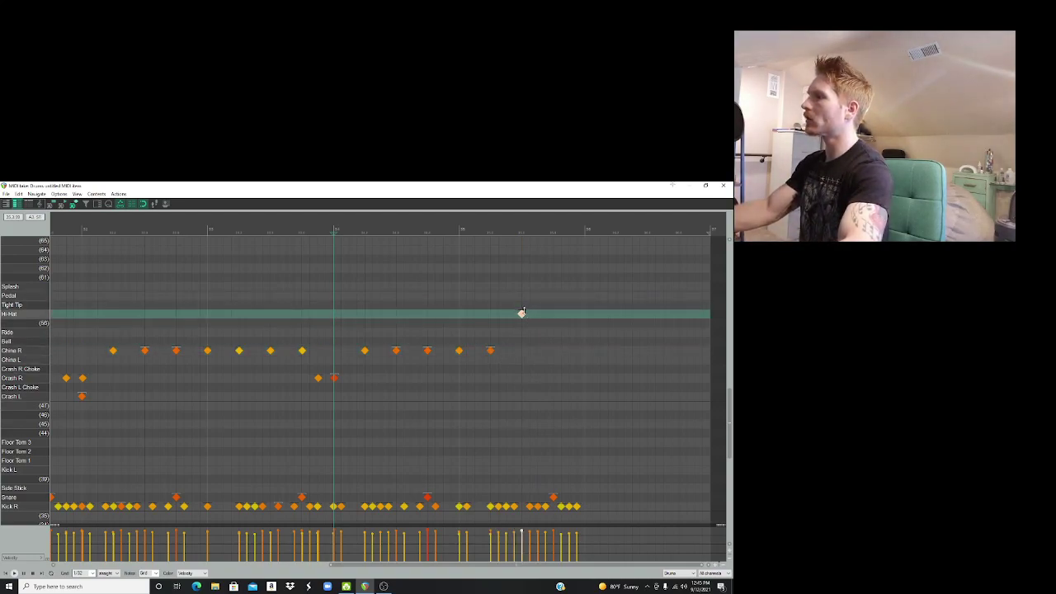
click(537, 315)
click(552, 314)
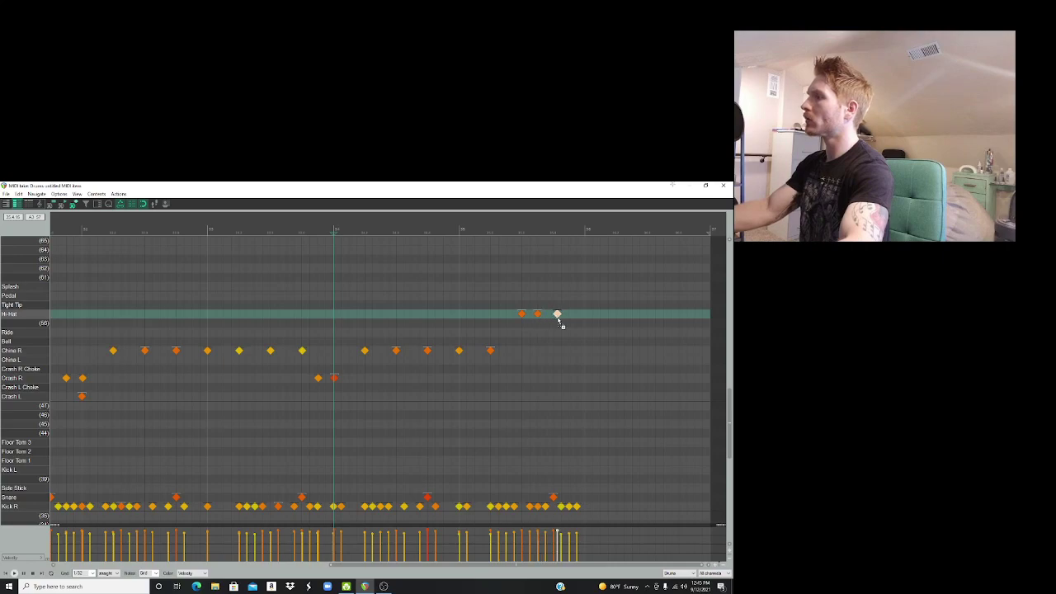
click(568, 314)
Step: Lower the velocity of the second and fourth Hi-Hat notes and the China R note on beat 2 of bar 35, and play back
click(537, 314)
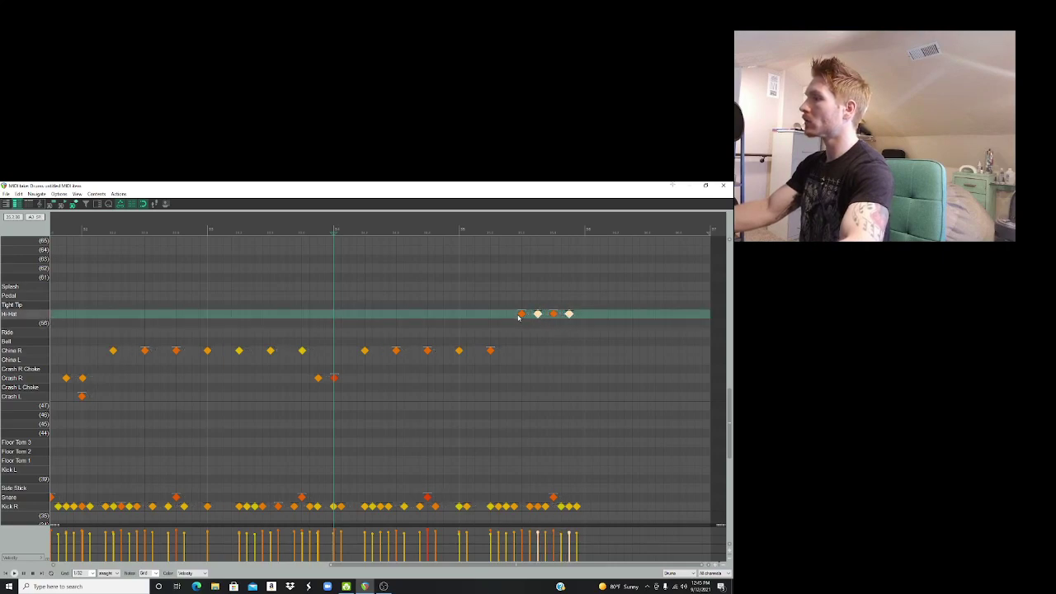
click(490, 350)
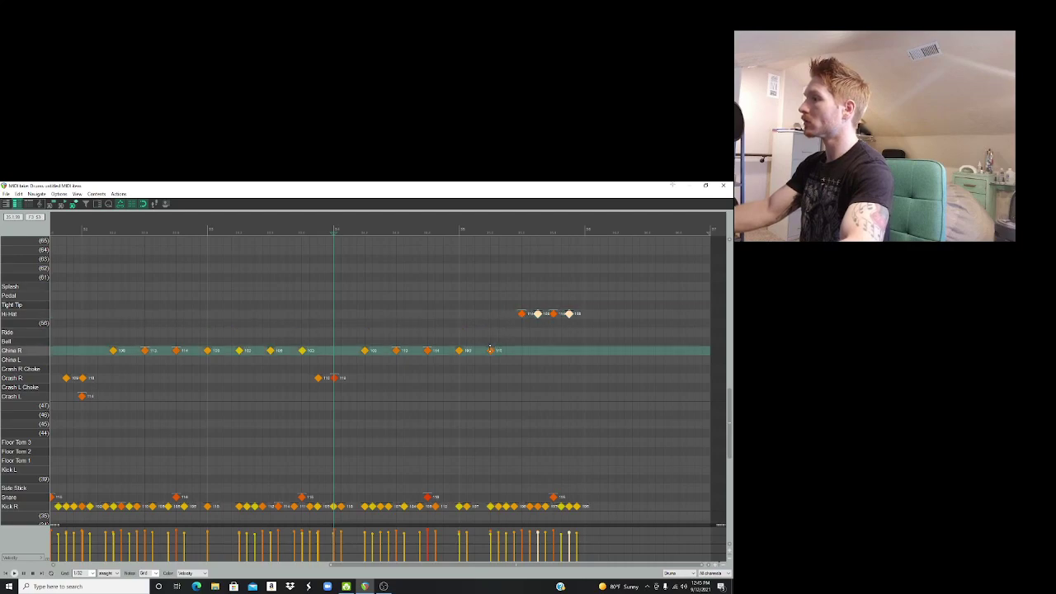
key(space)
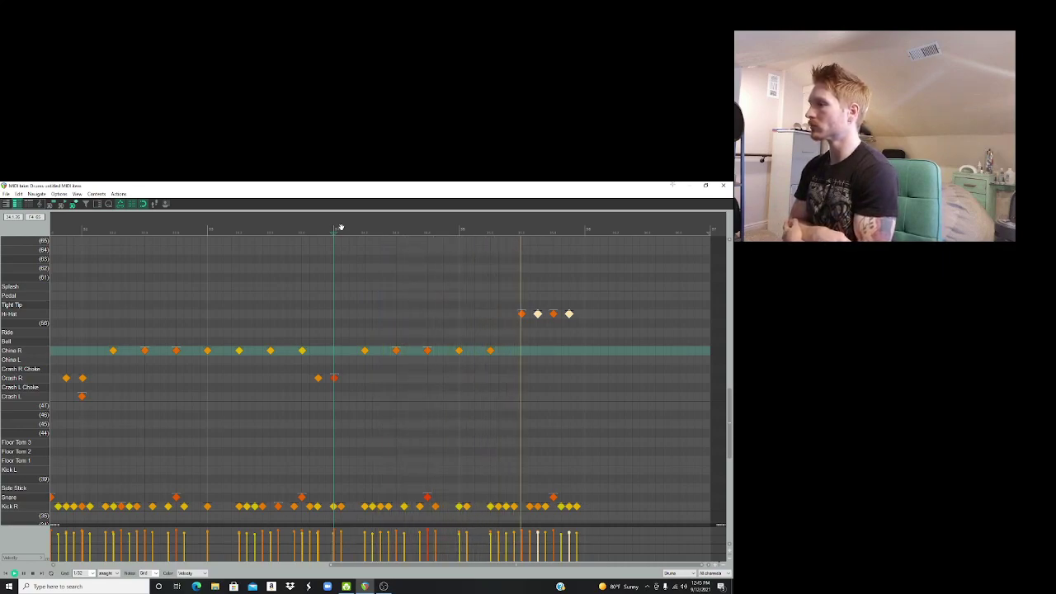
Step: Close the MIDI editor and place the edit cursor at bar 18 in the arrangement
click(723, 185)
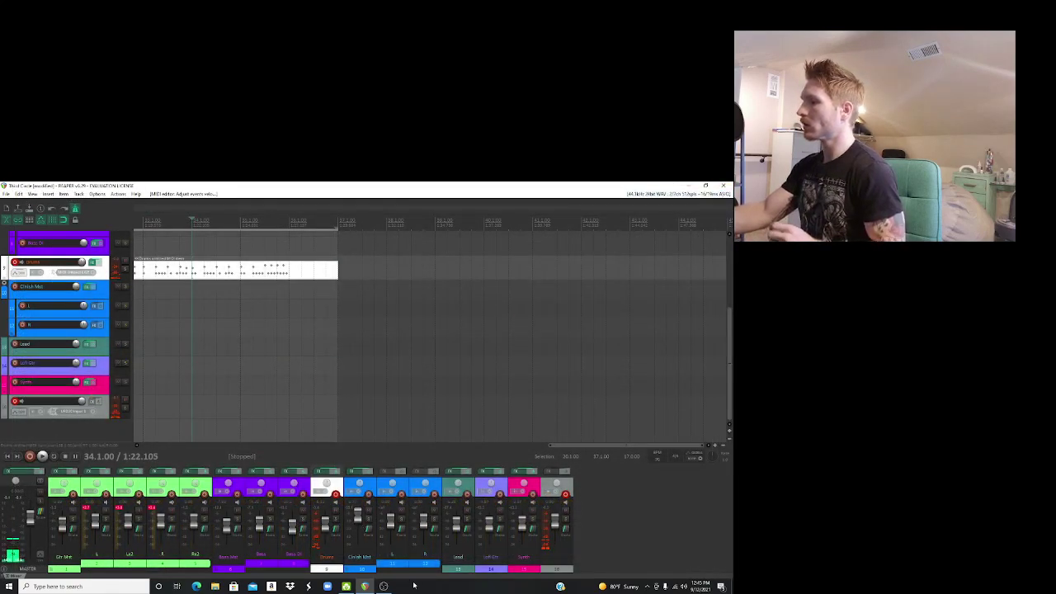
click(384, 586)
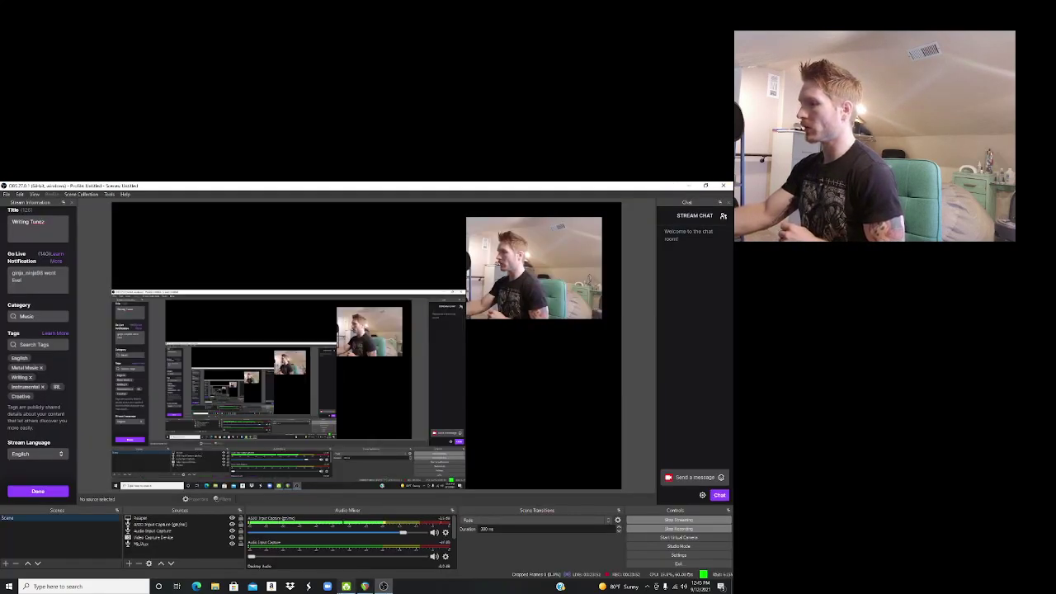
click(365, 586)
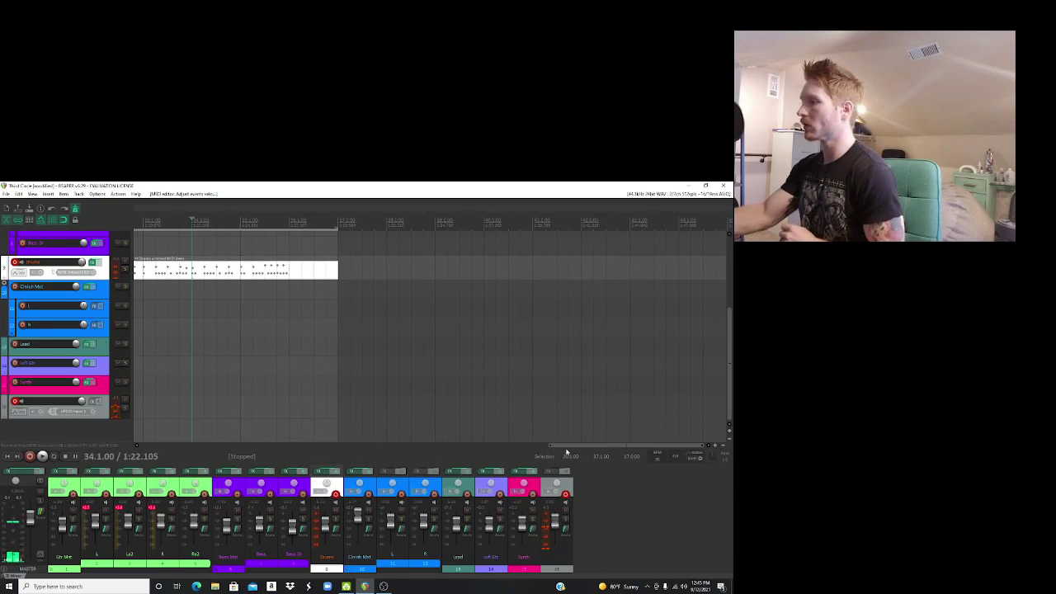
drag(566, 446, 380, 446)
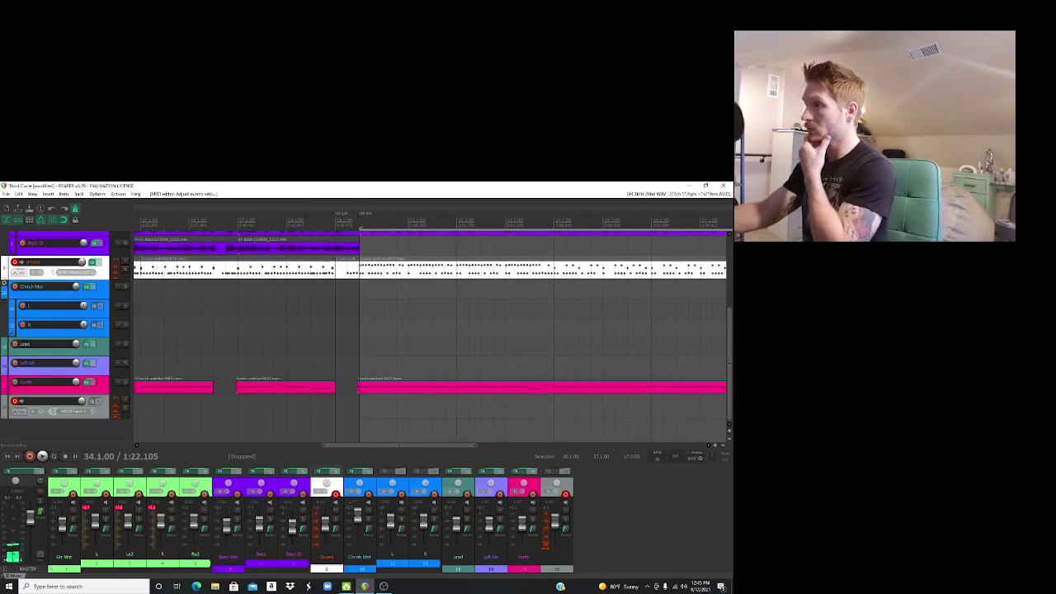
click(287, 322)
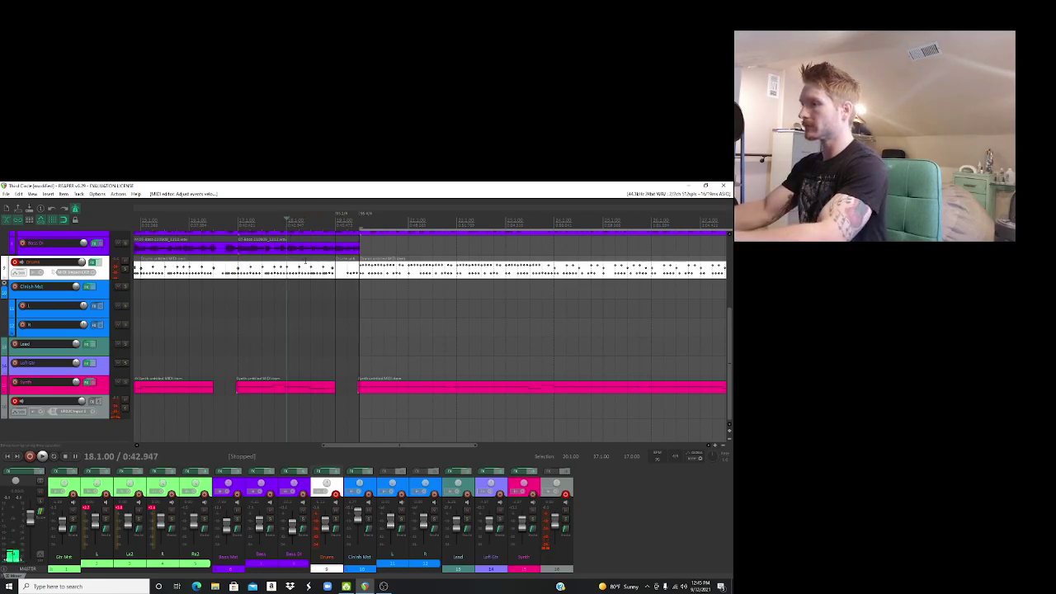
Step: Open the Twitch channel page in Chrome and copy its web address
click(683, 186)
click(683, 185)
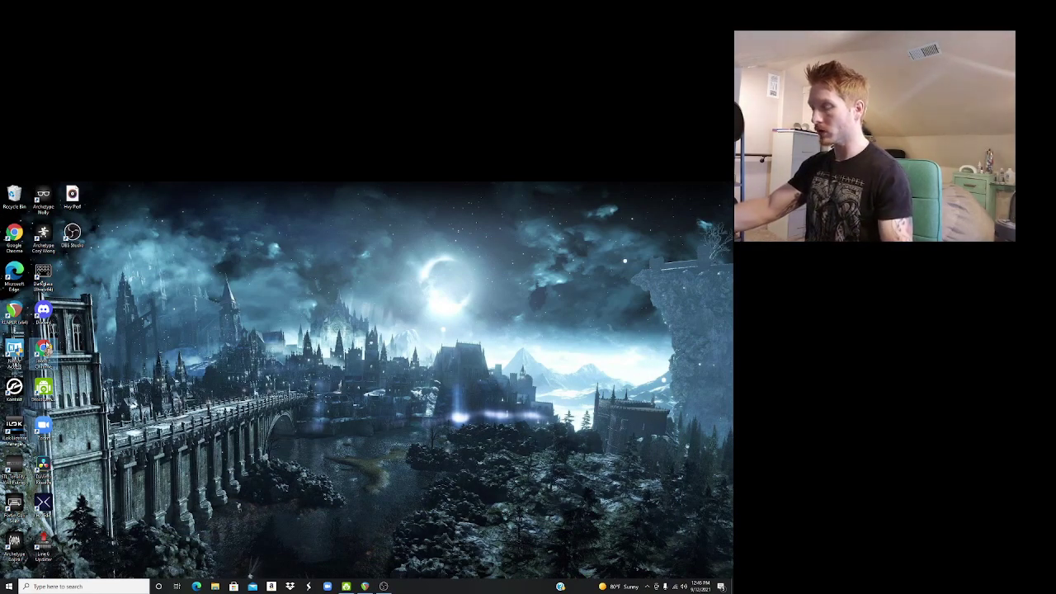
double_click(45, 344)
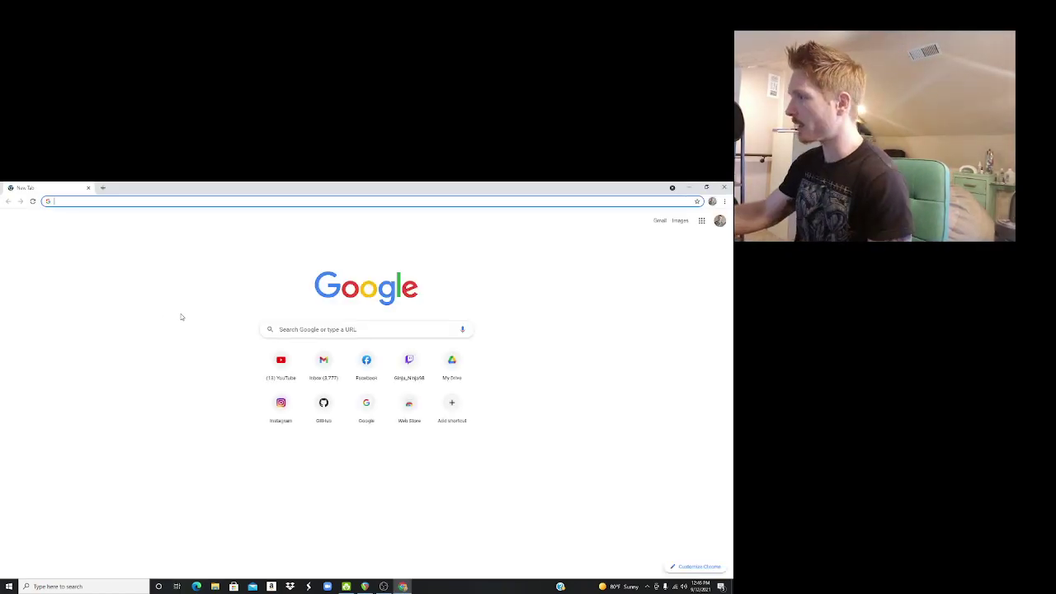
click(407, 370)
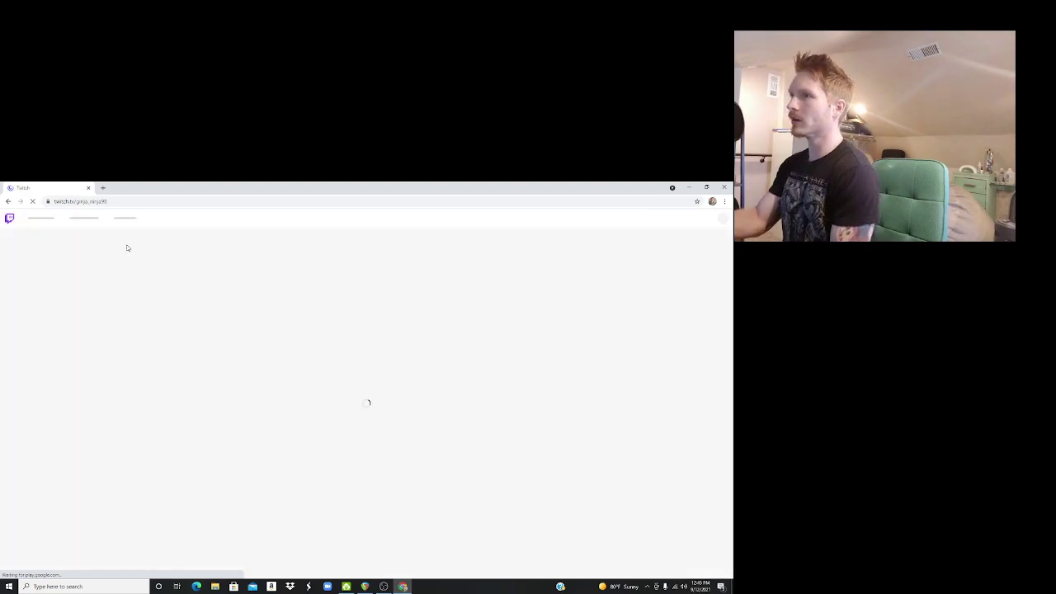
right_click(132, 201)
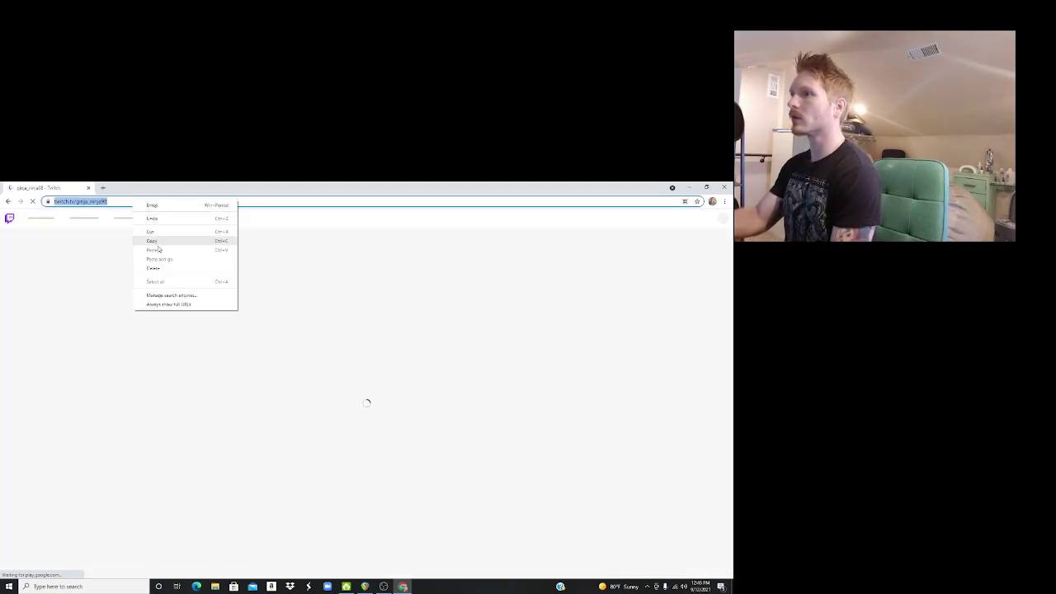
click(158, 240)
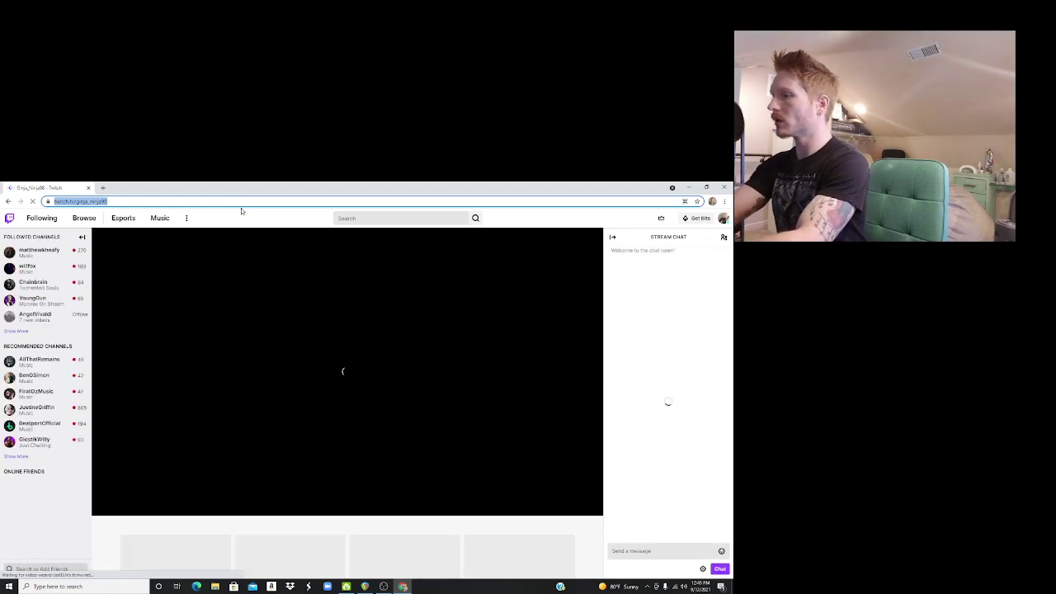
Step: Switch to OBS and hide the screen capture source in the scene
click(384, 586)
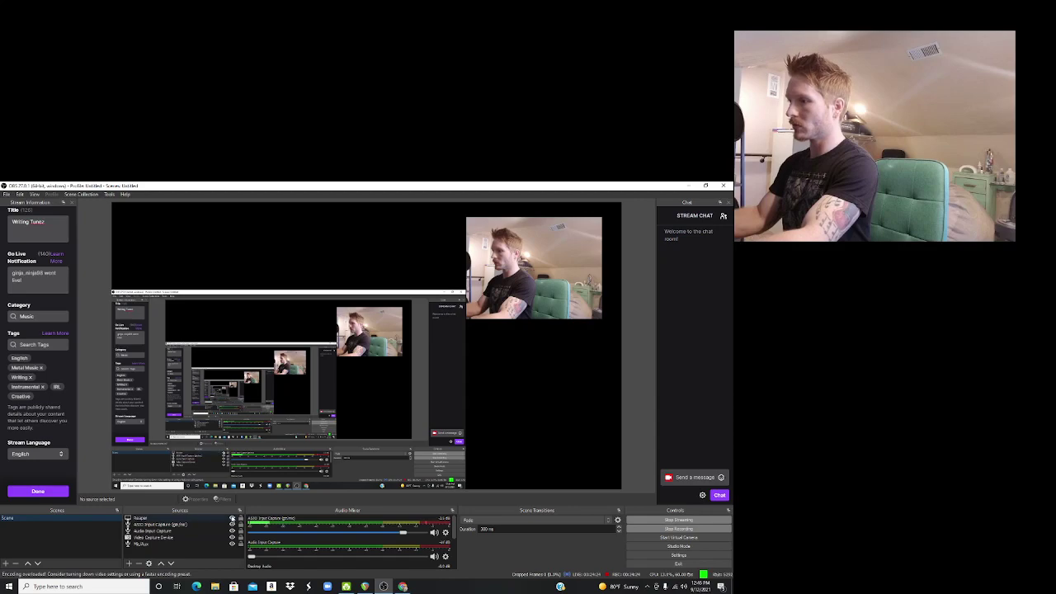
click(232, 517)
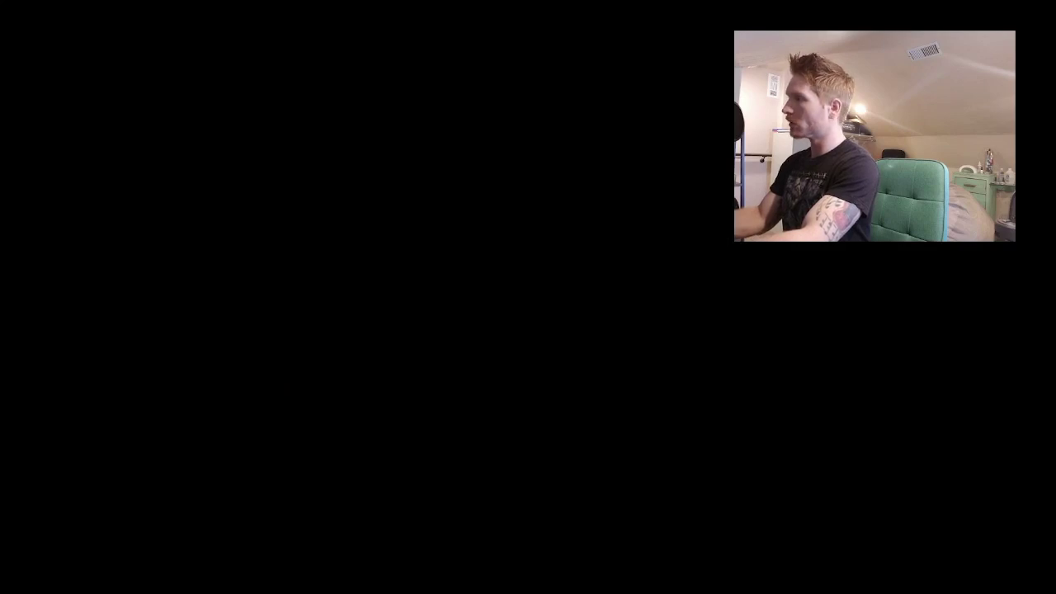
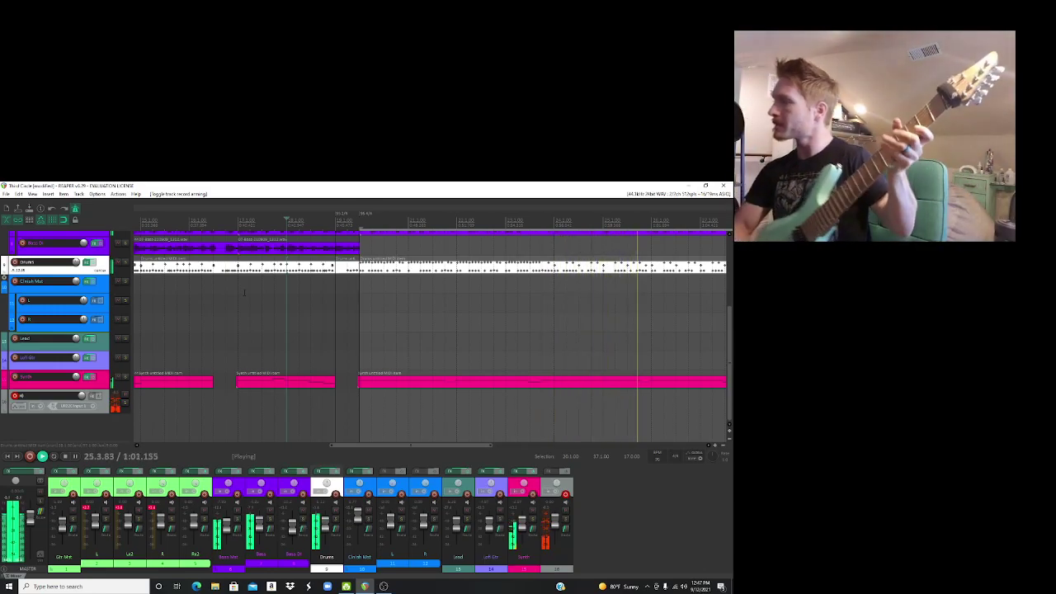
Step: Arm the R guitar track for recording and stop the playback
click(187, 496)
scroll(432, 454, up, 3)
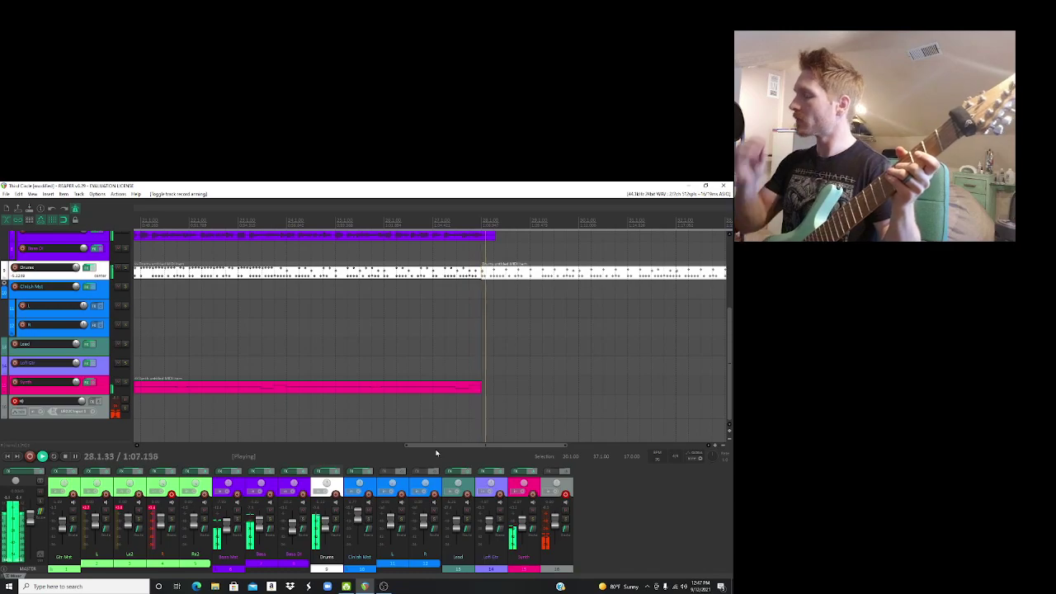
key(space)
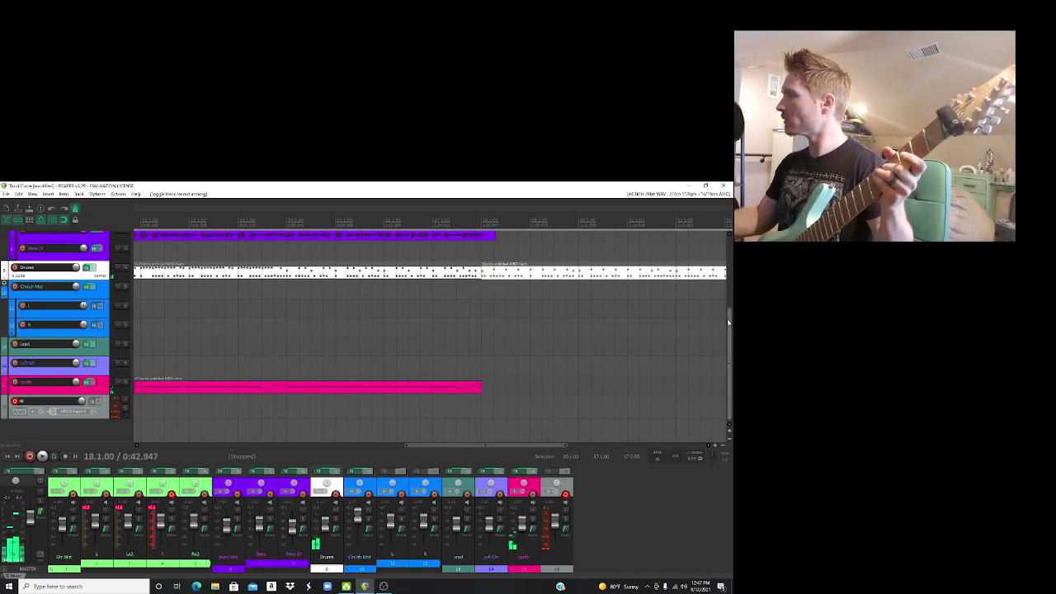
drag(727, 319, 732, 266)
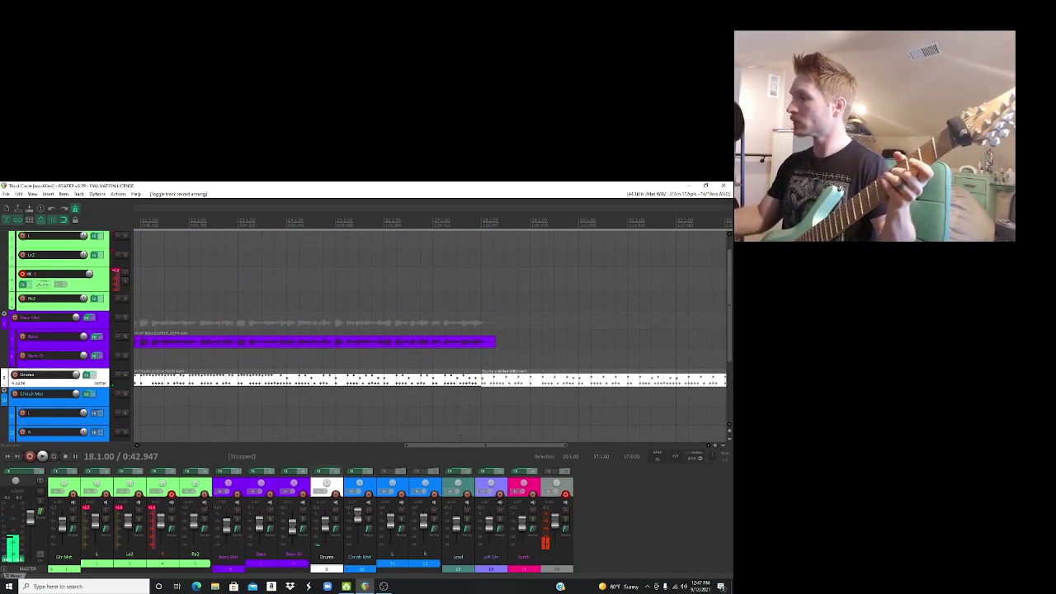
Step: Copy the short guitar items around bars 18 and 19 on the L and Rx2 tracks to bar 27
drag(463, 446, 395, 450)
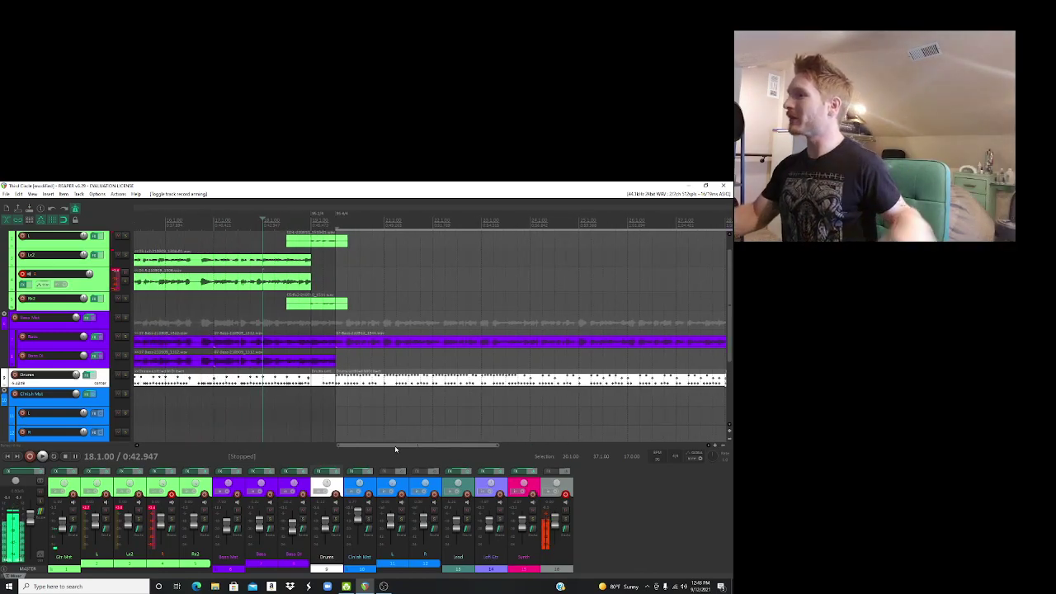
click(321, 306)
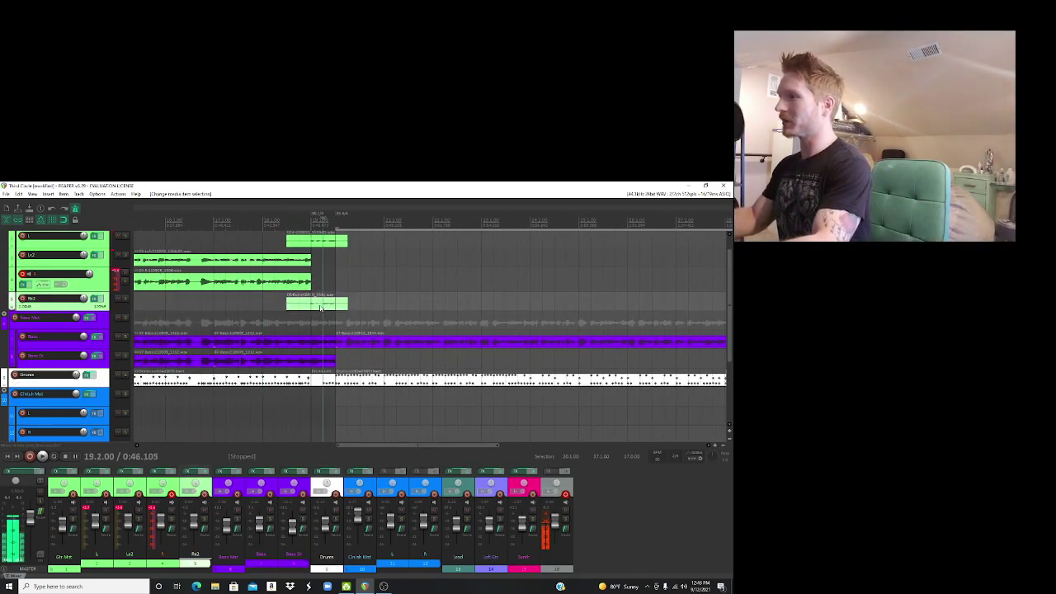
click(323, 245)
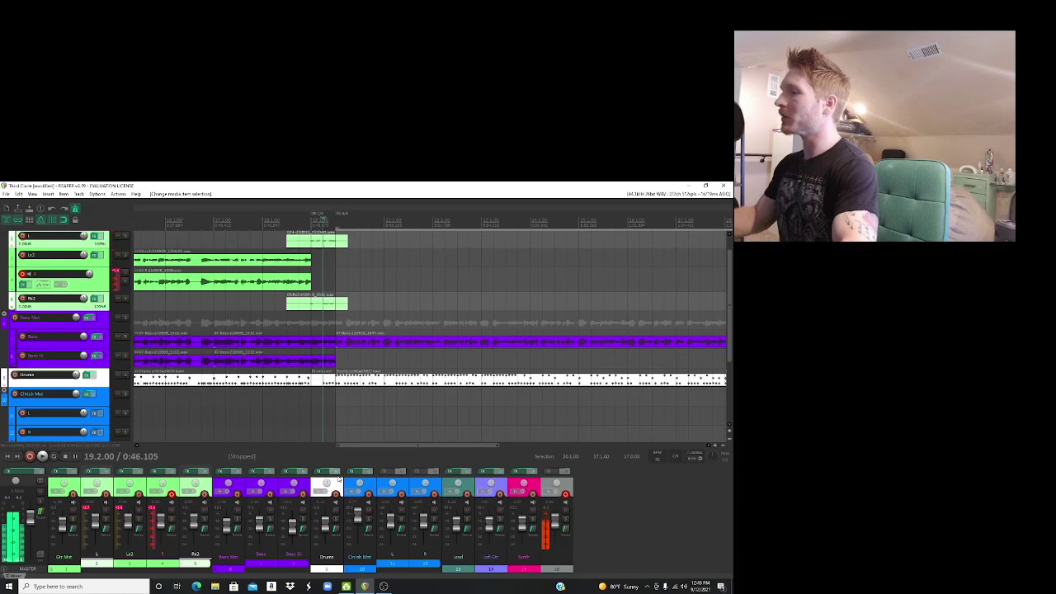
drag(363, 451, 392, 452)
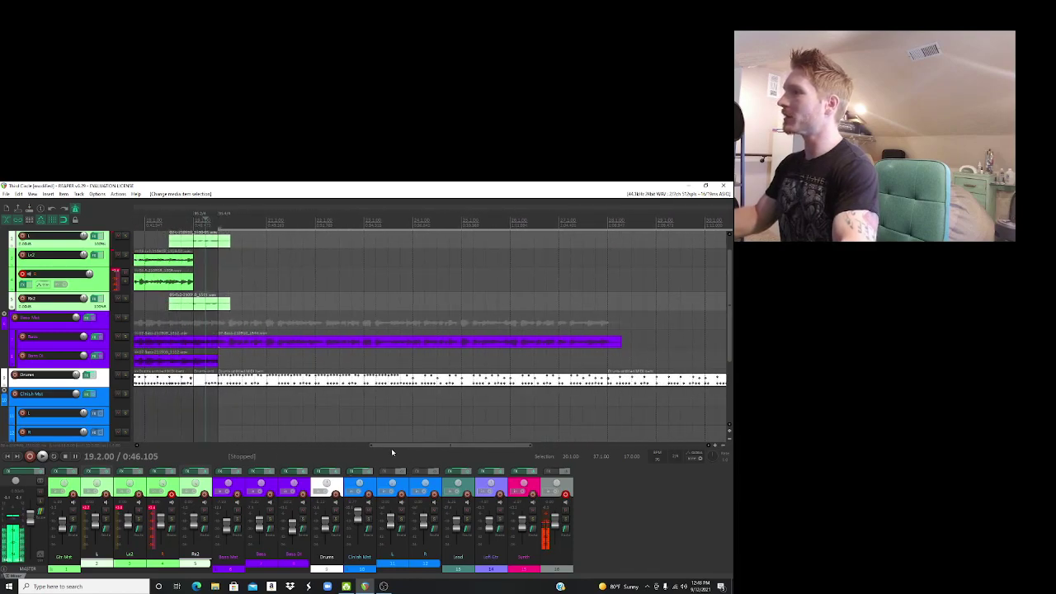
drag(206, 310, 595, 306)
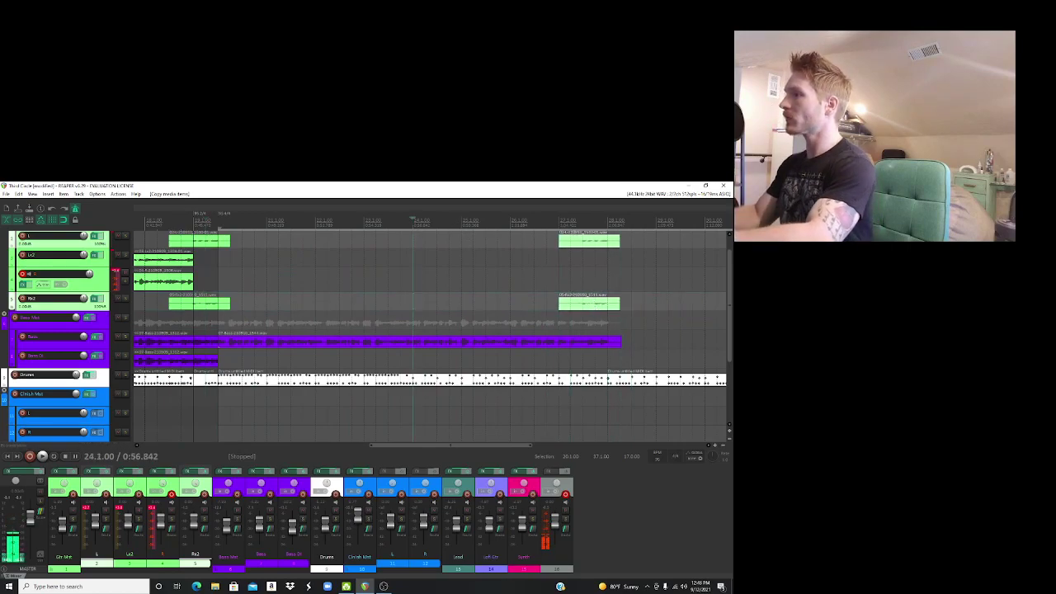
Step: Play the song from bar 24 while checking OBS, disarm the R guitar track and stop playback
click(382, 586)
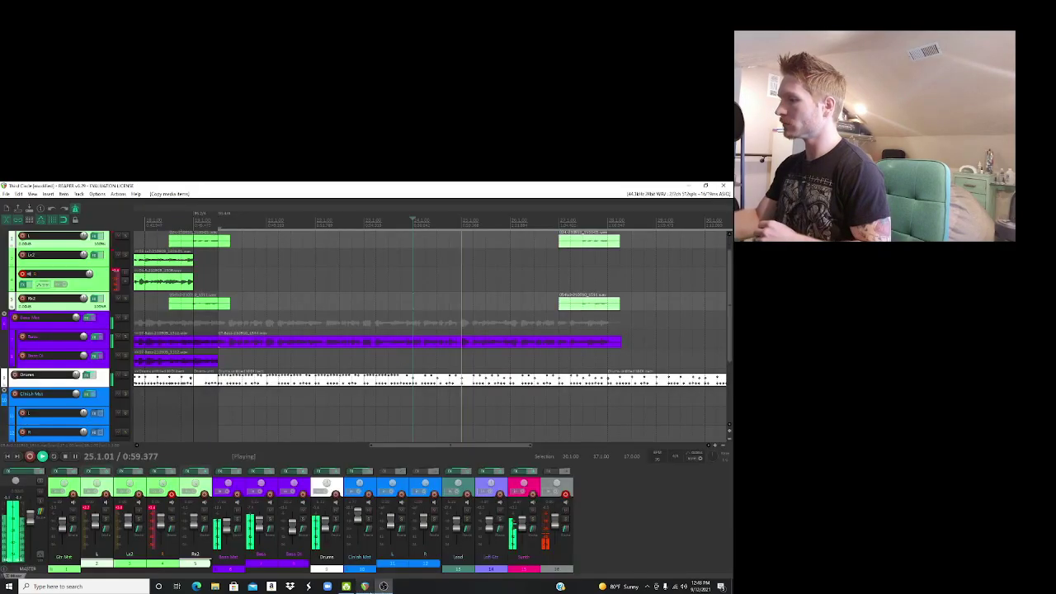
click(363, 586)
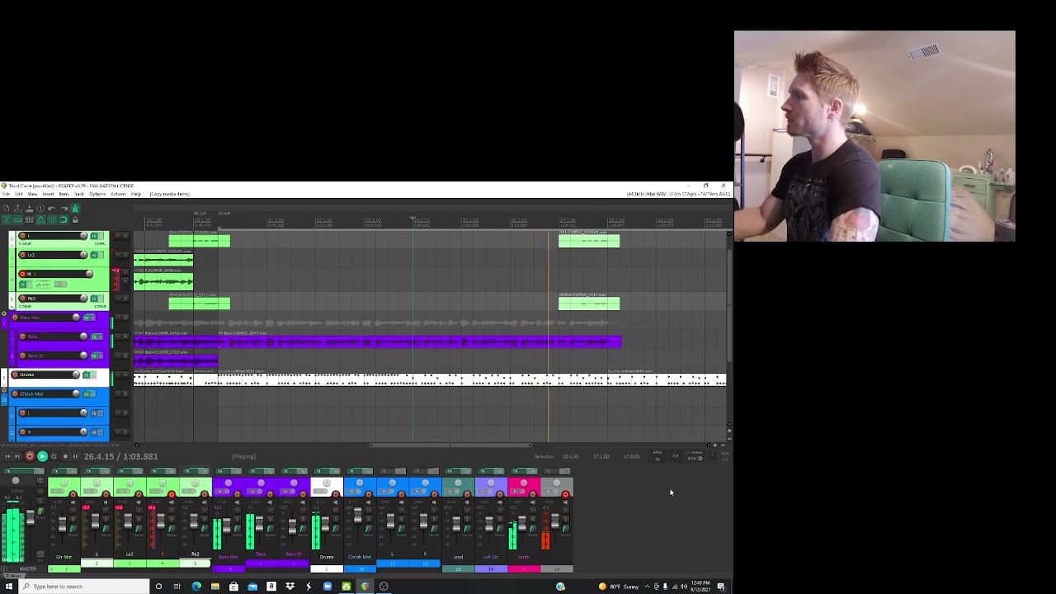
click(22, 273)
key(space)
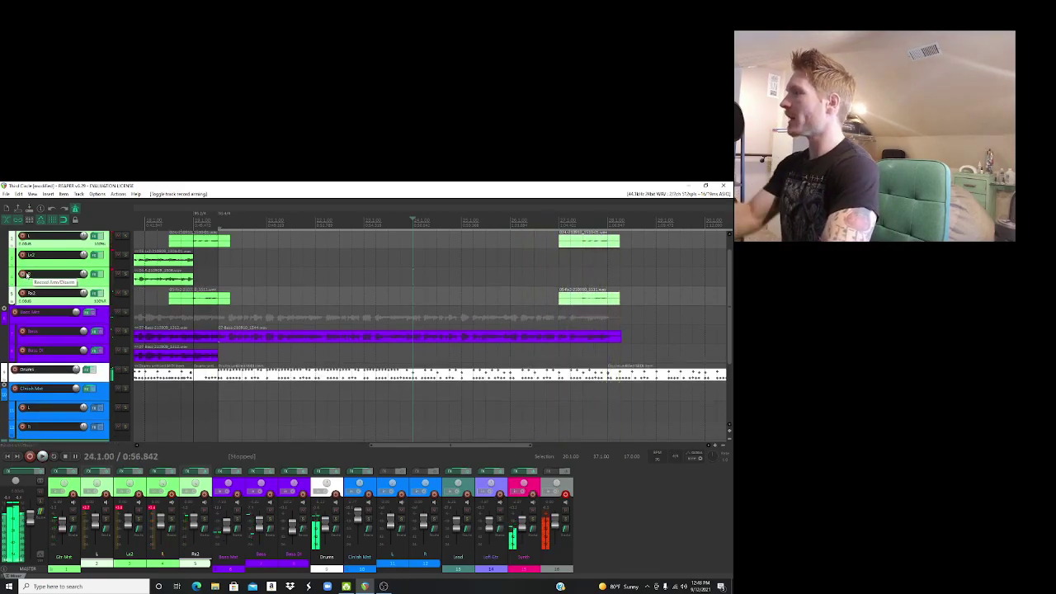
Step: Place the edit cursor at bar 27, arm the Lx2 track and rehearse the guitar part over playback
click(558, 221)
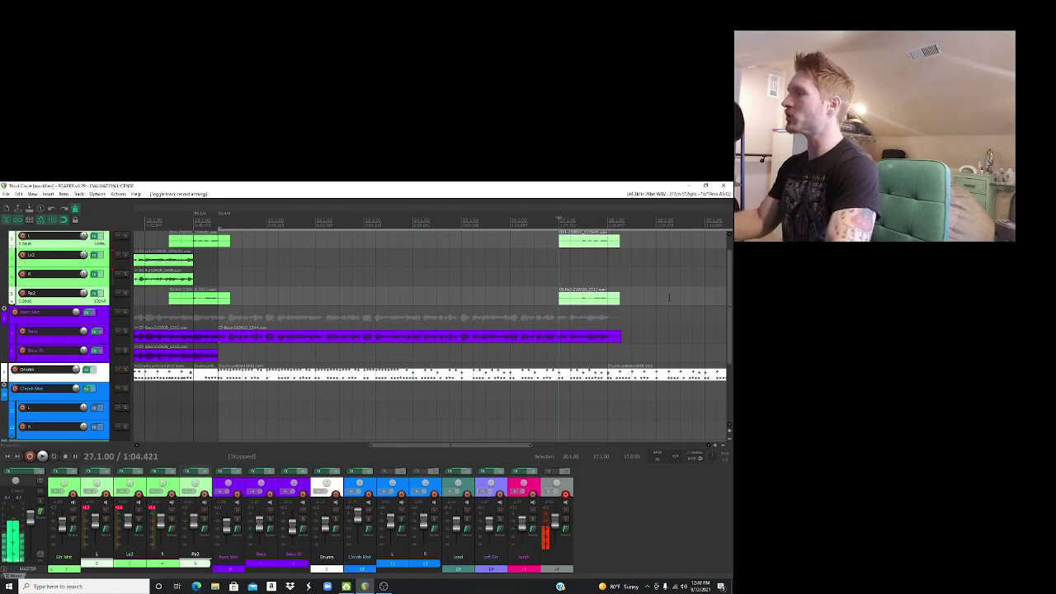
drag(732, 289, 733, 275)
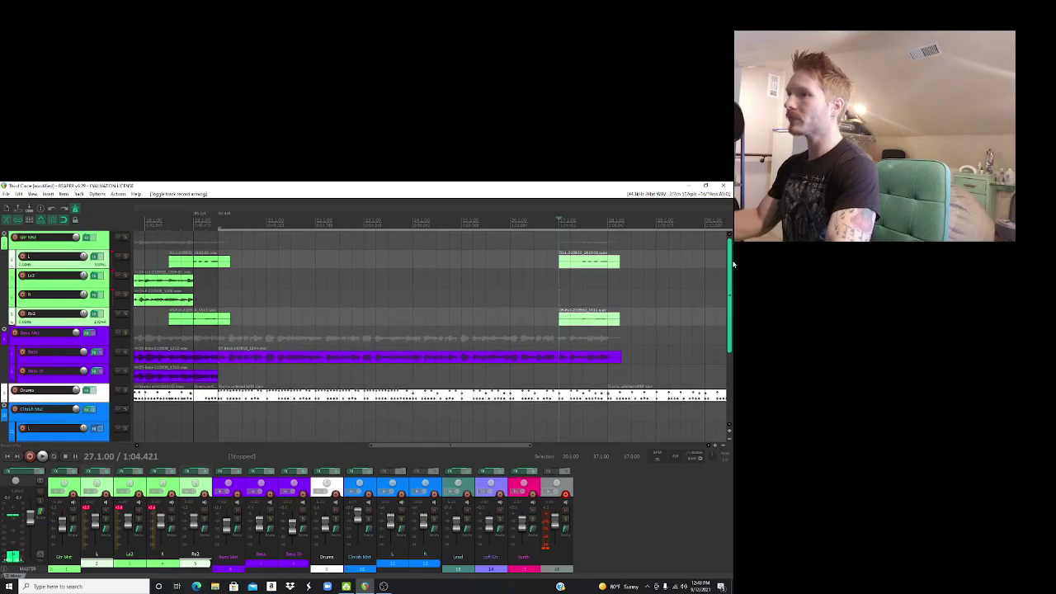
click(21, 277)
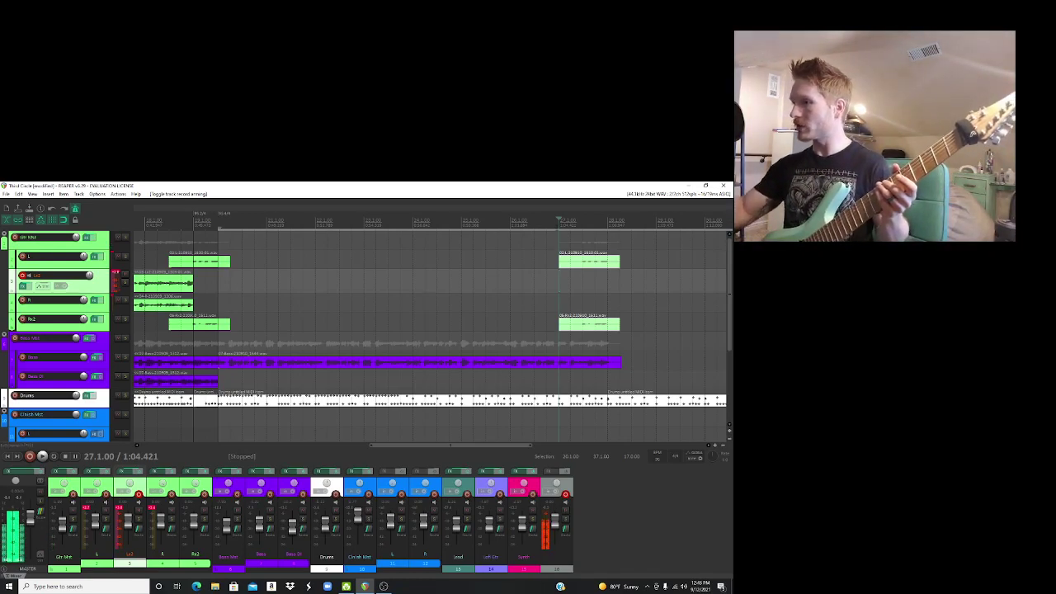
key(space)
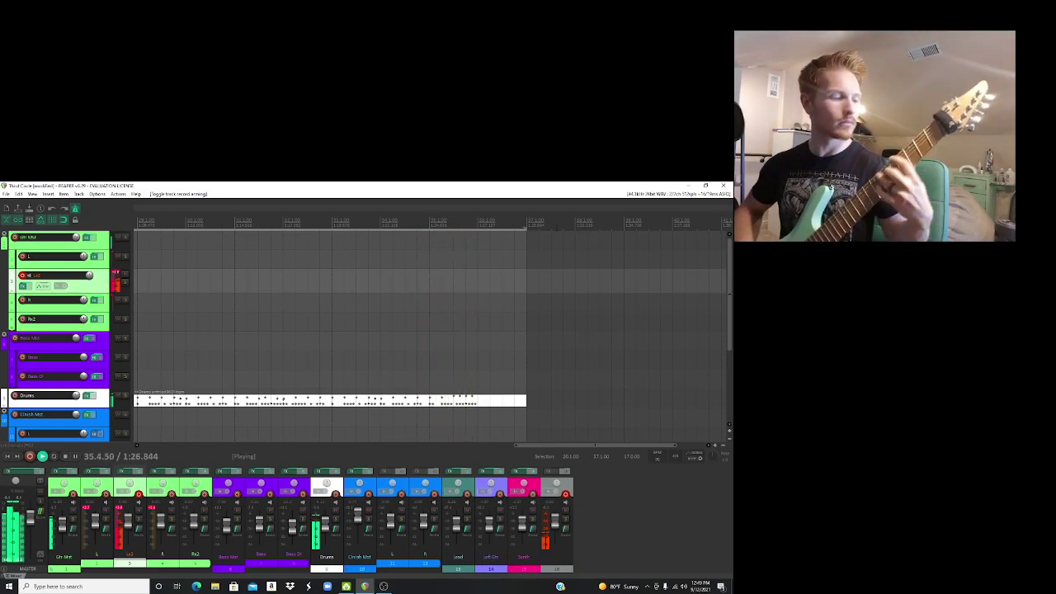
key(space)
Step: Record a guitar take on the Lx2 track from bar 27 past bar 36, checking OBS during the count-in
key(space)
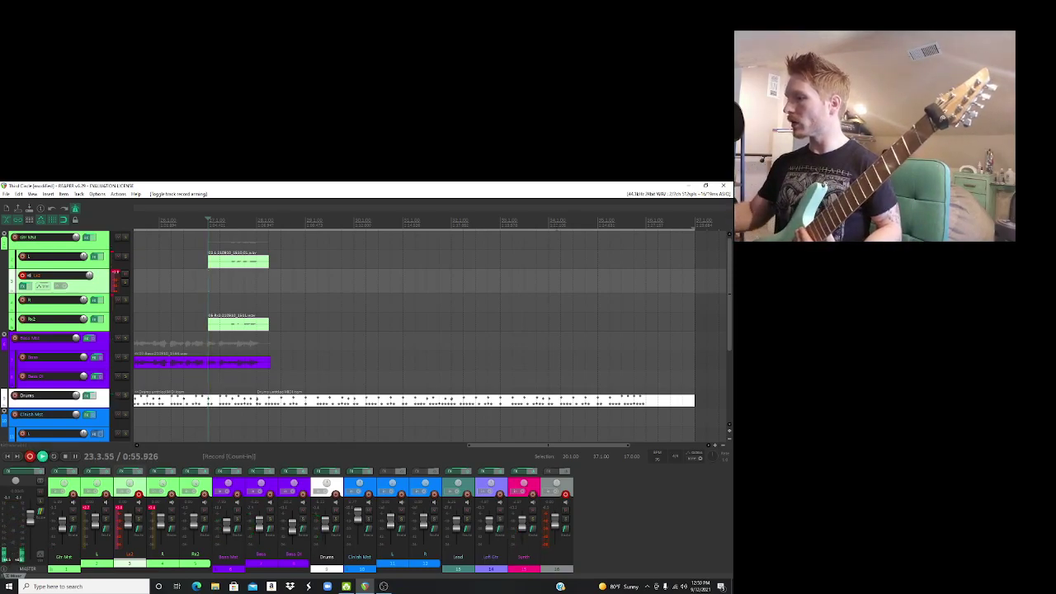
click(383, 586)
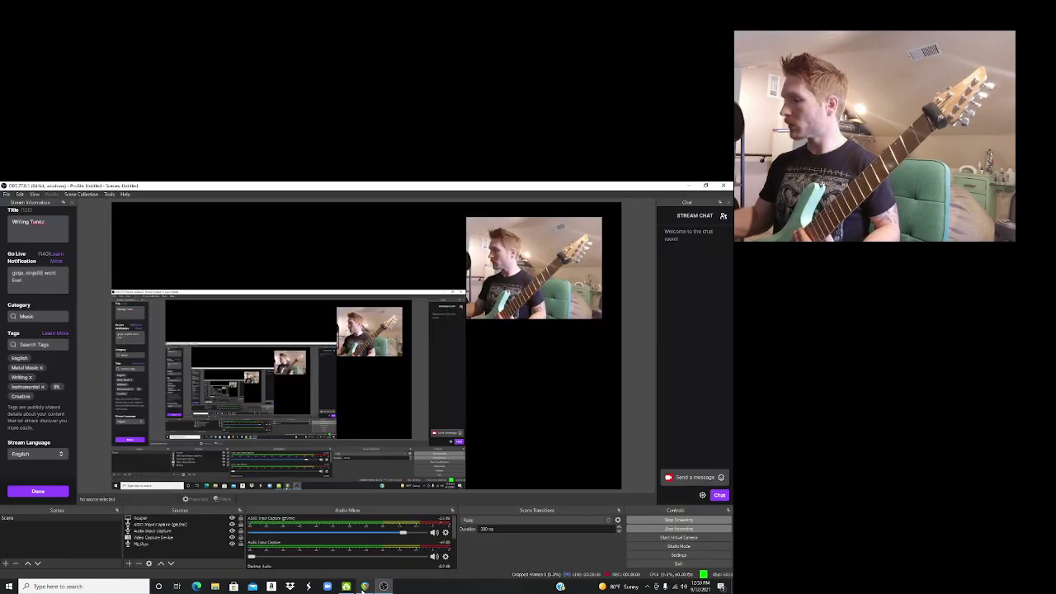
click(364, 588)
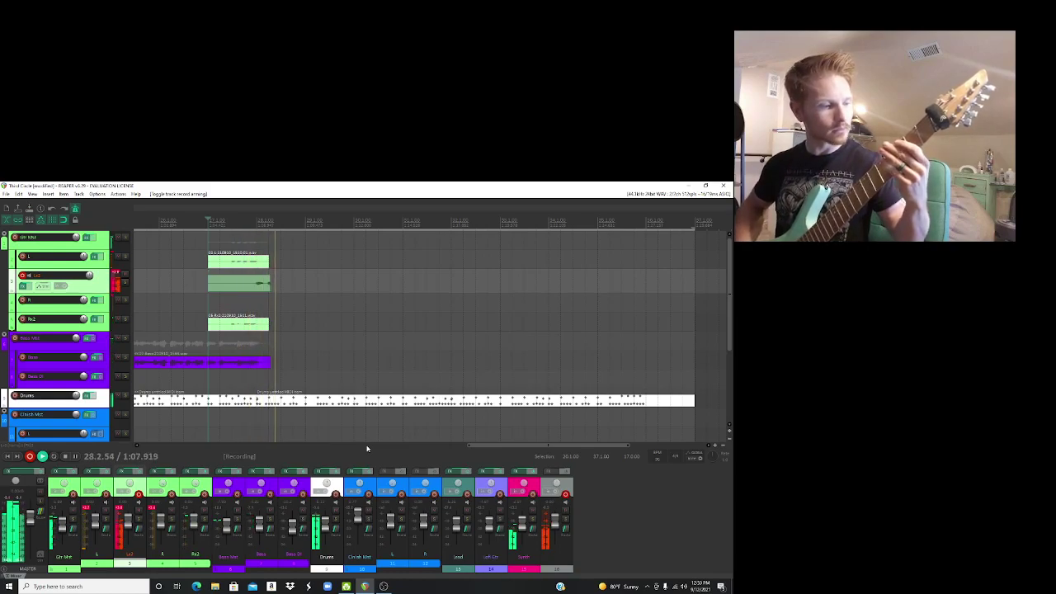
key(ctrl+BackSpace)
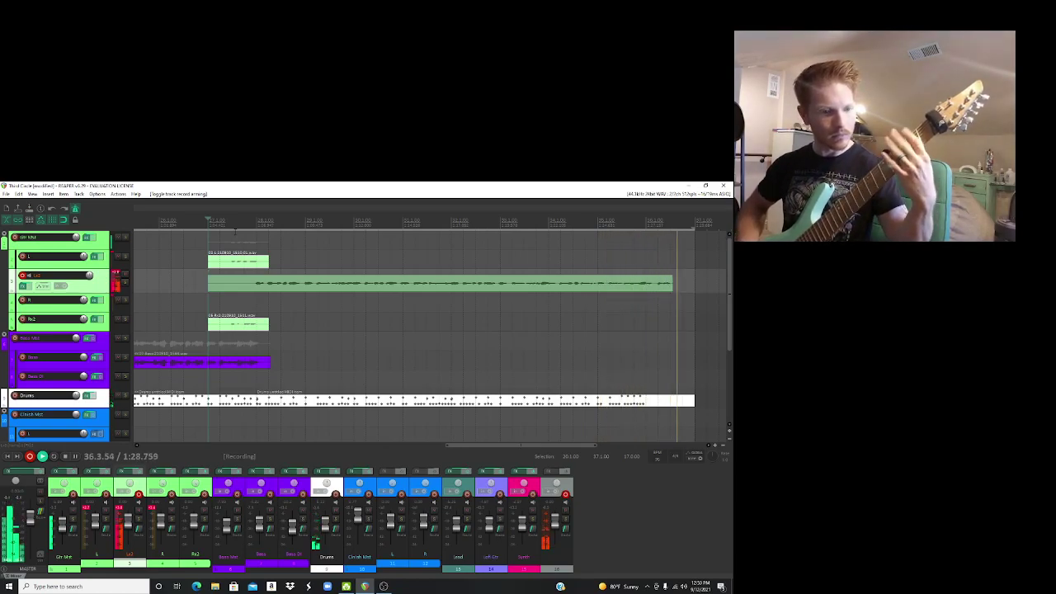
key(space)
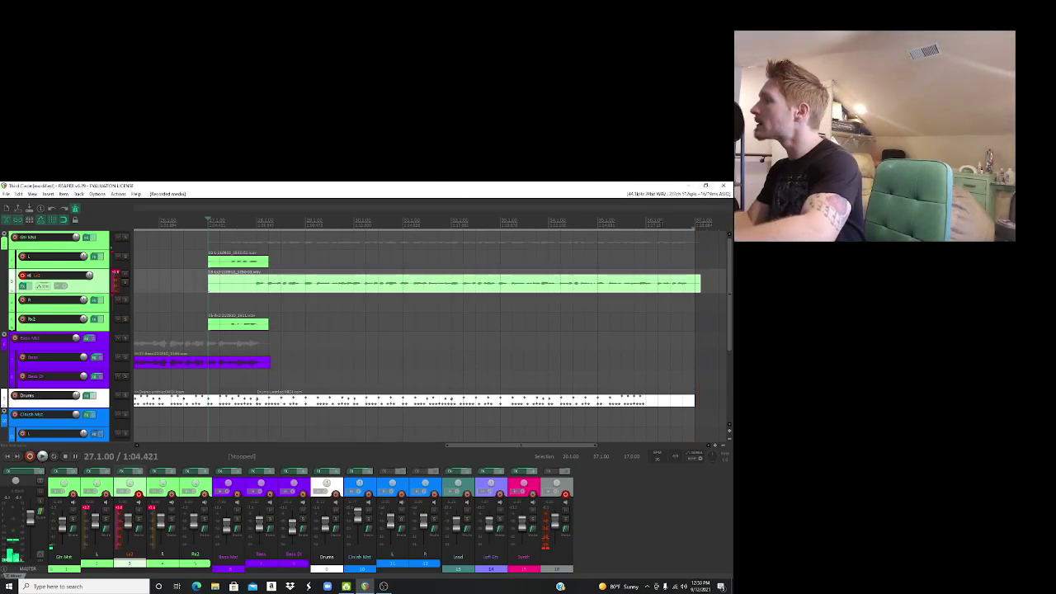
Step: Split the Lx2 take at 36.2.00, disarm the track, move the tail to the Left Gtr track and trim its end to bar 37
key(s)
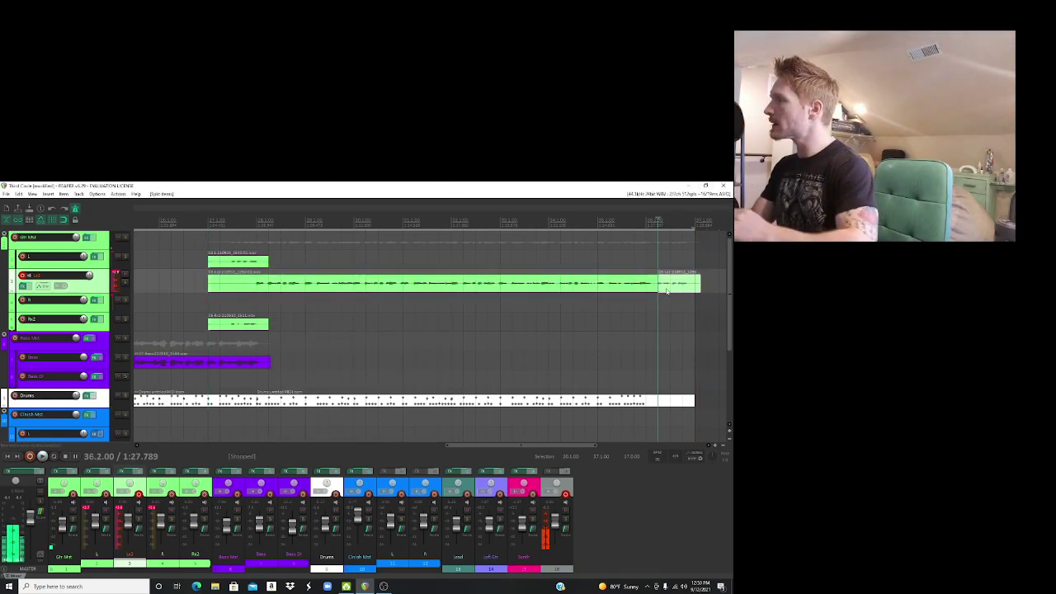
drag(667, 290, 667, 439)
scroll(718, 338, down, 5)
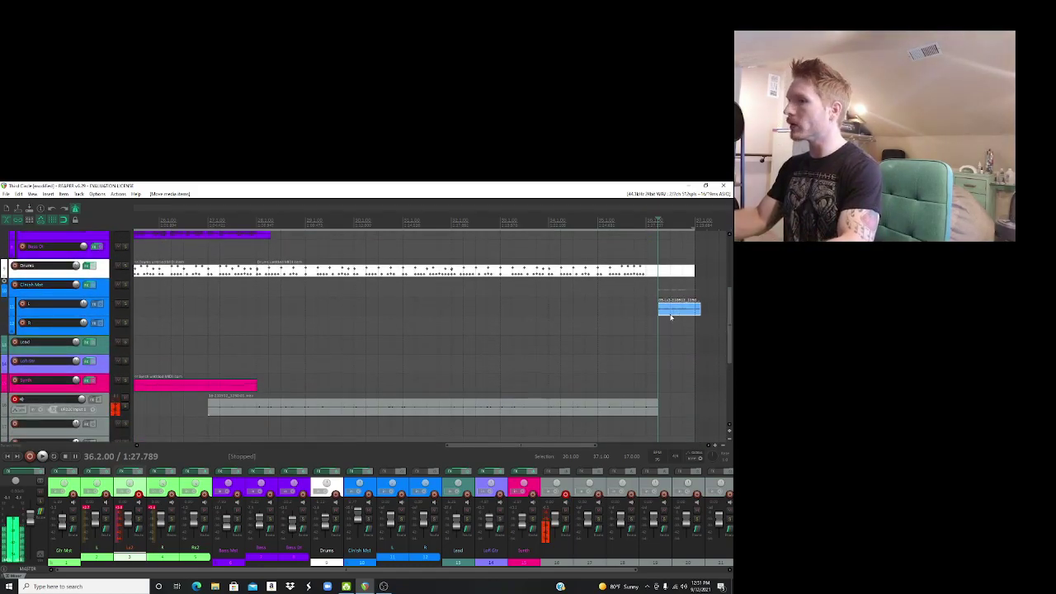
click(138, 494)
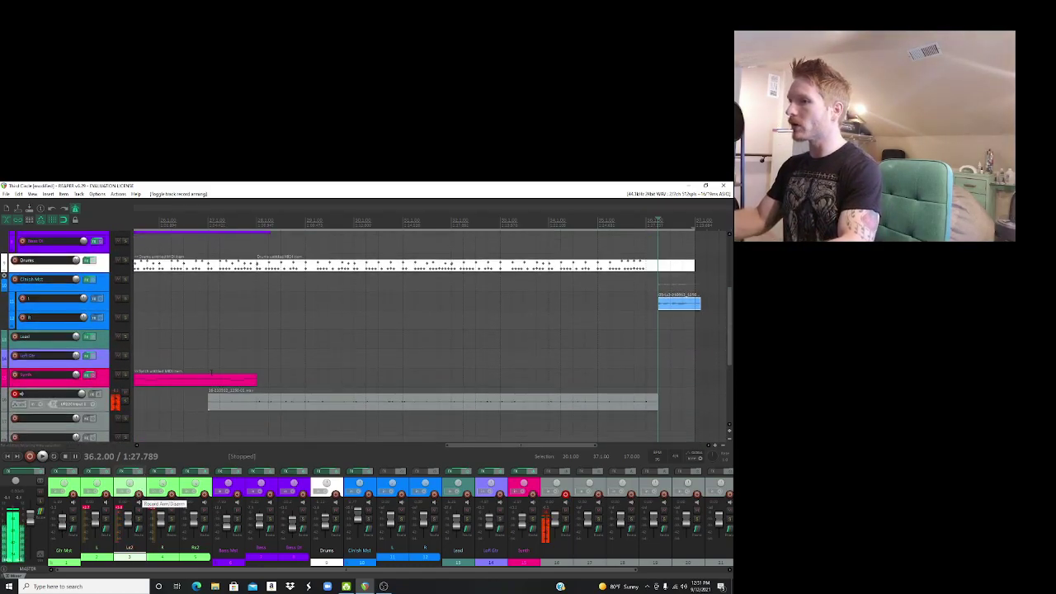
drag(675, 303, 695, 361)
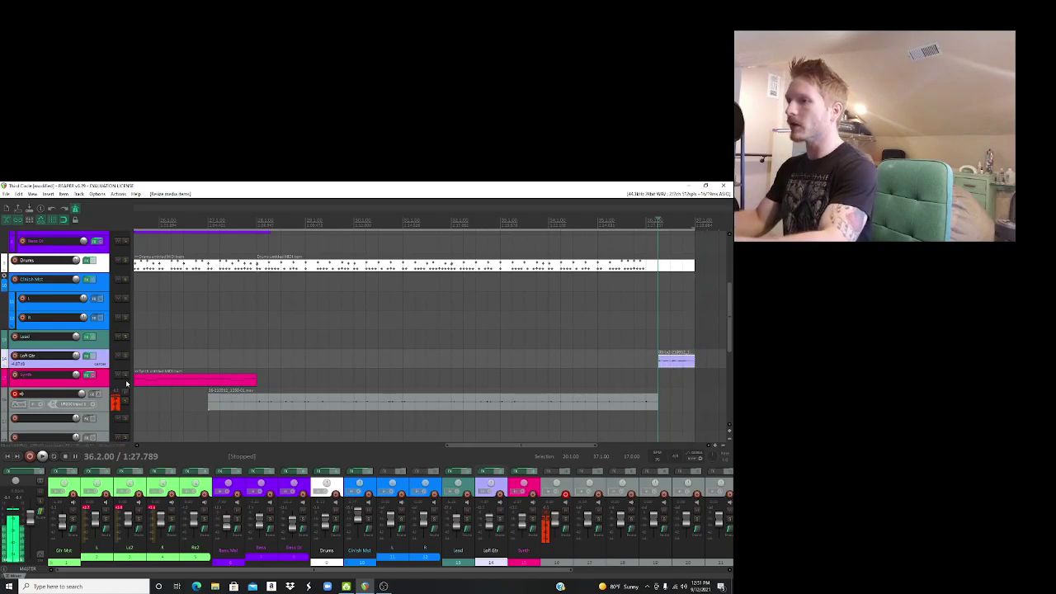
Step: Solo the Left Gtr track, listen to the moved tail from bar 36 and unsolo the track
click(125, 376)
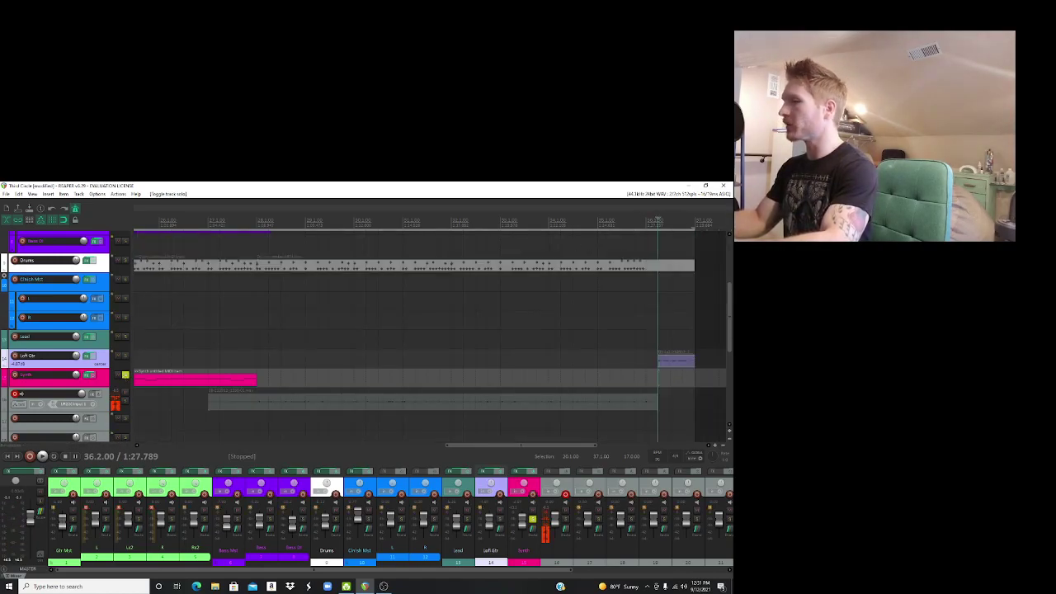
click(125, 376)
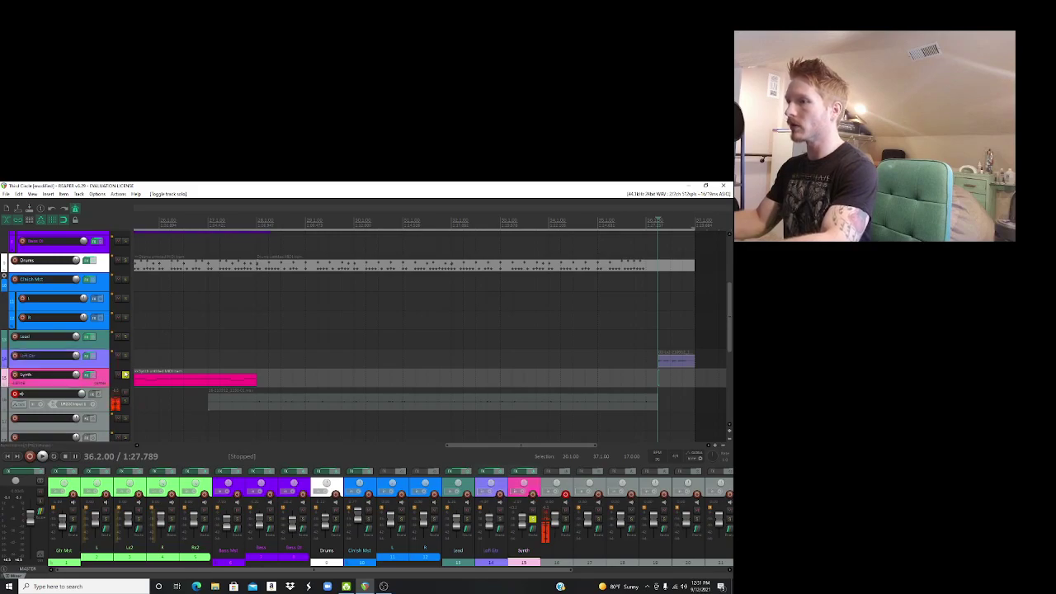
click(124, 356)
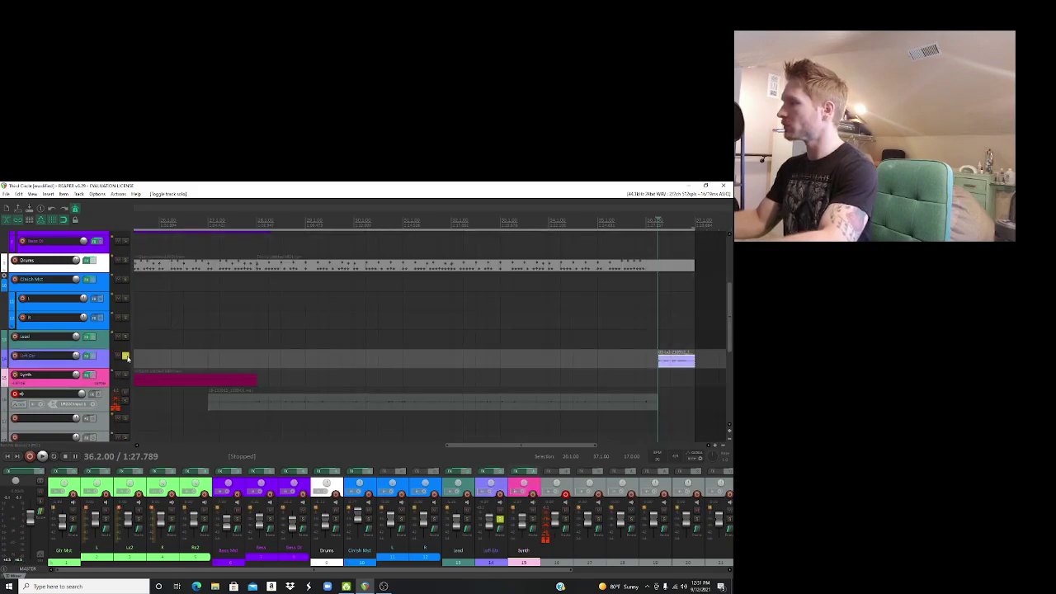
key(space)
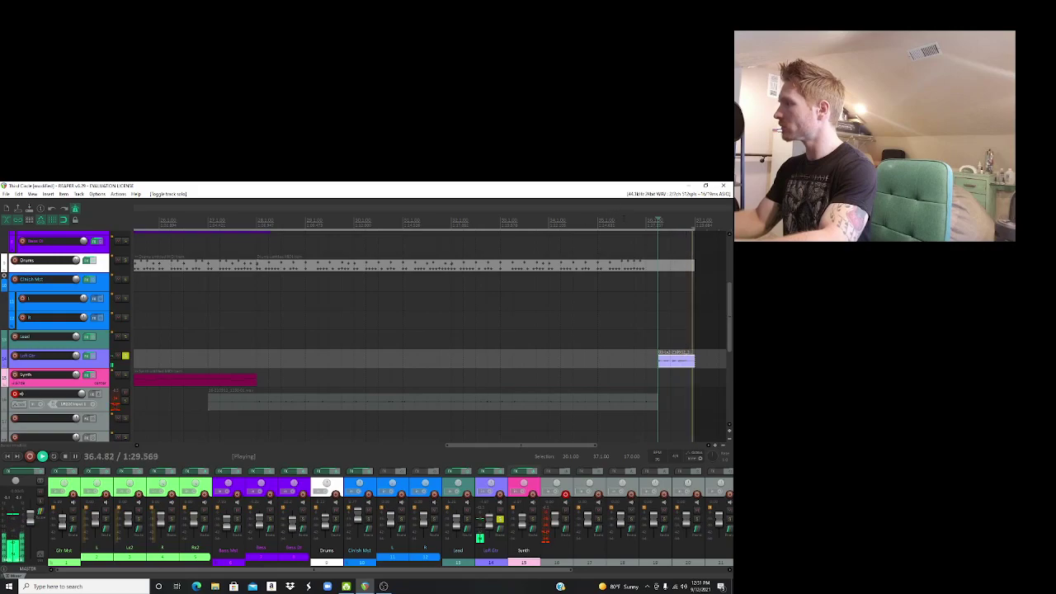
key(space)
click(645, 222)
key(space)
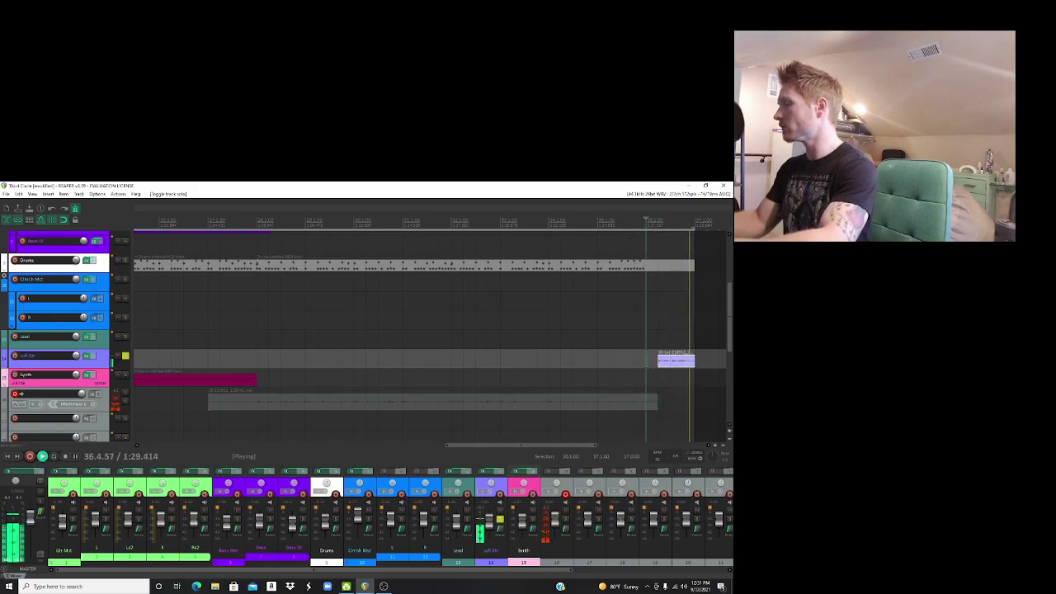
key(space)
click(126, 357)
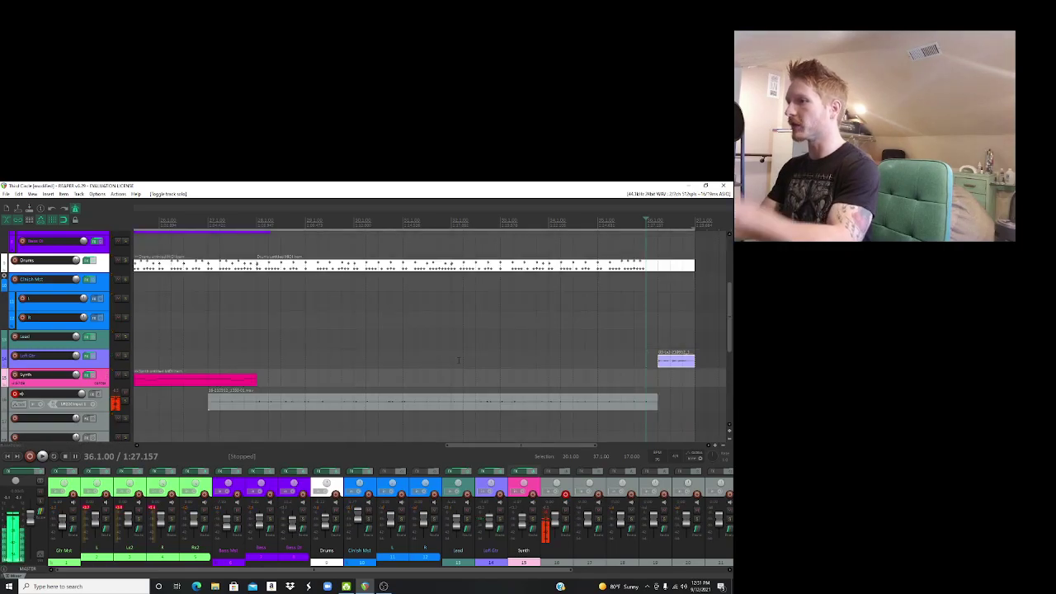
Step: Trim the start of the Lx2 take to beat 4 of bar 27 and the Bass item's end to bar 28 while auditioning the section
drag(729, 329, 733, 275)
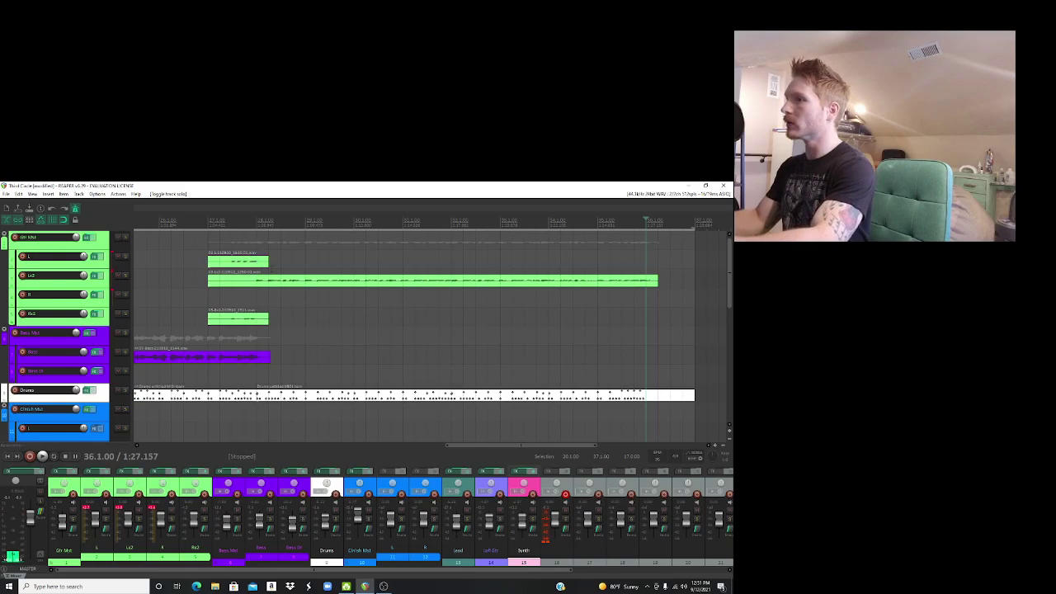
drag(215, 285, 251, 285)
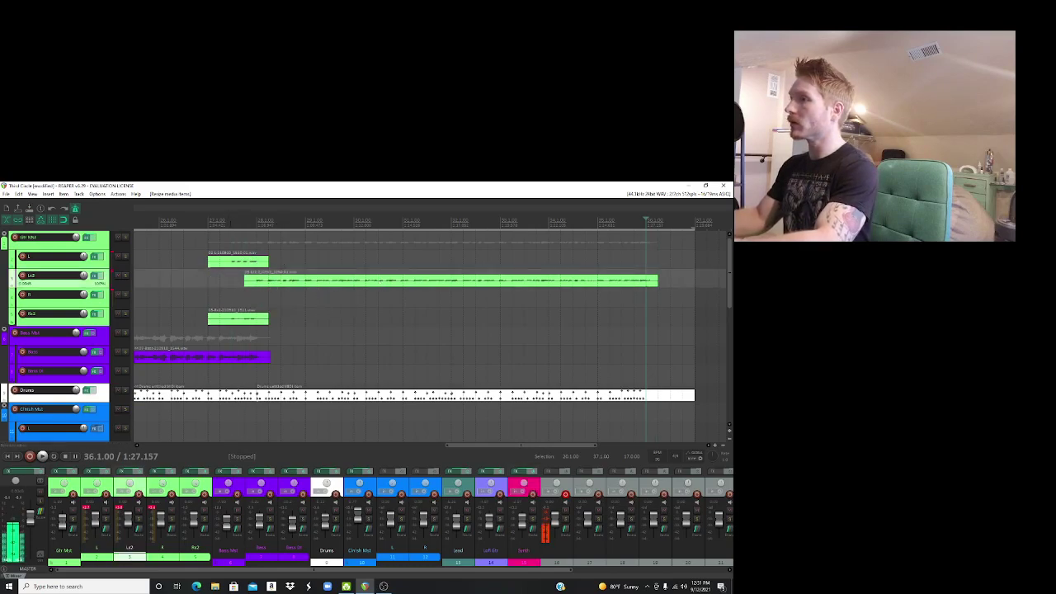
key(space)
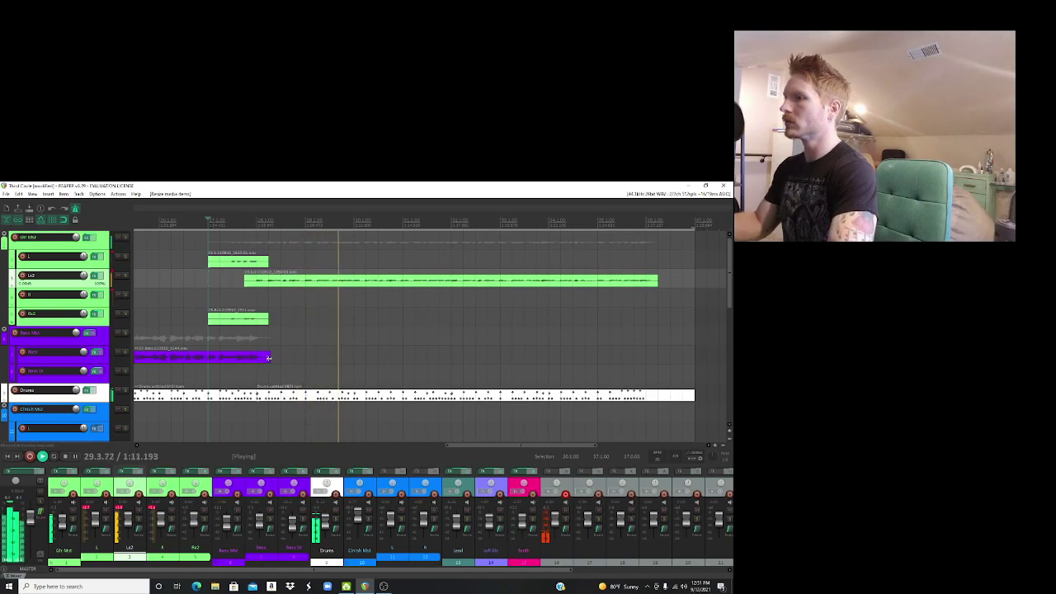
drag(269, 357, 256, 358)
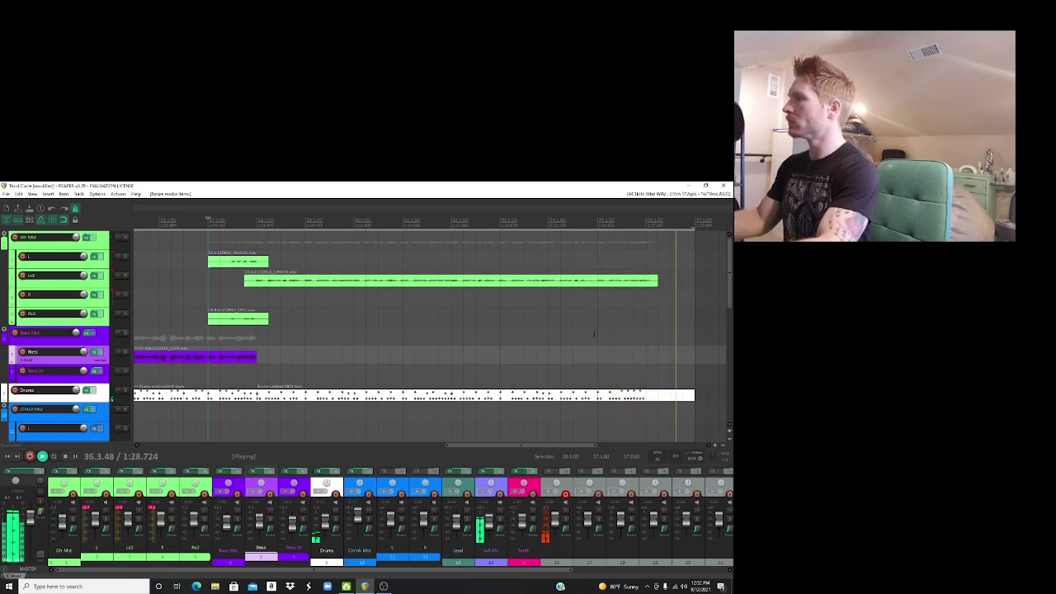
key(space)
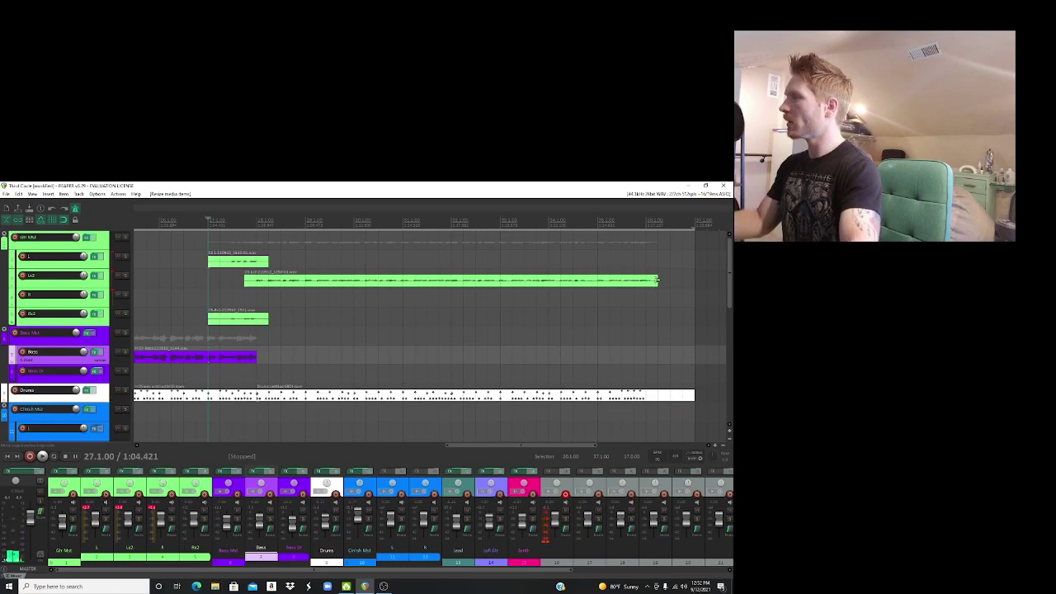
Step: Trim the end of the Lx2 take back to bar 36 and play the ending to check the cut
drag(657, 281, 649, 286)
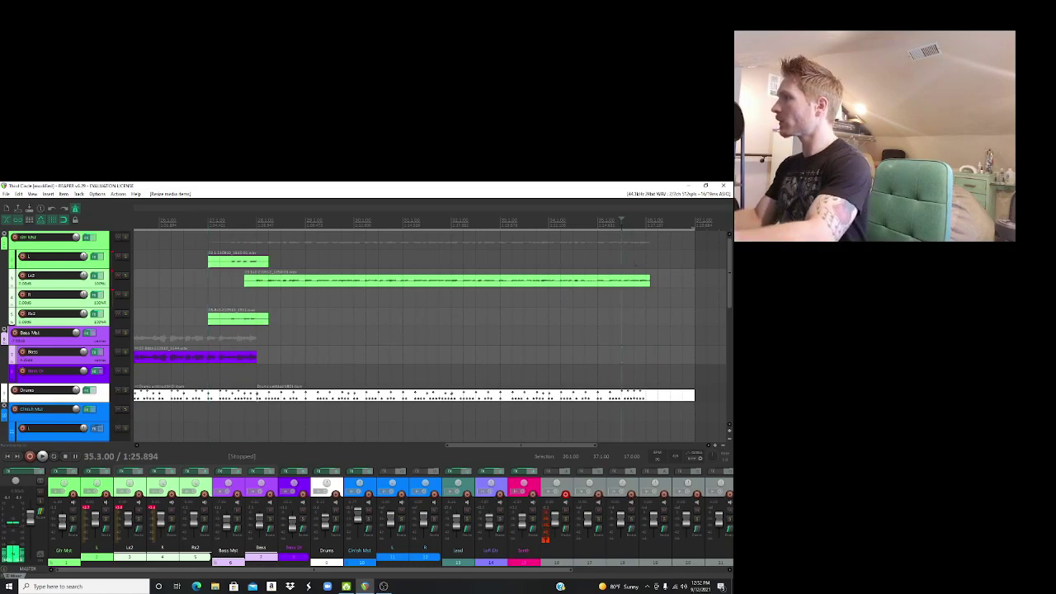
key(space)
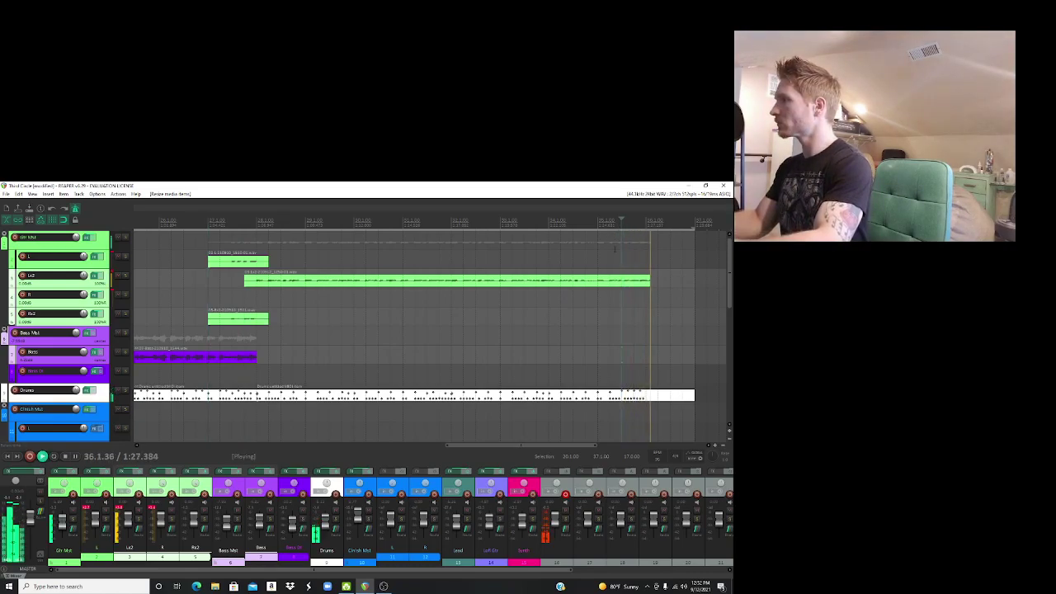
key(space)
drag(650, 280, 645, 280)
click(597, 342)
key(space)
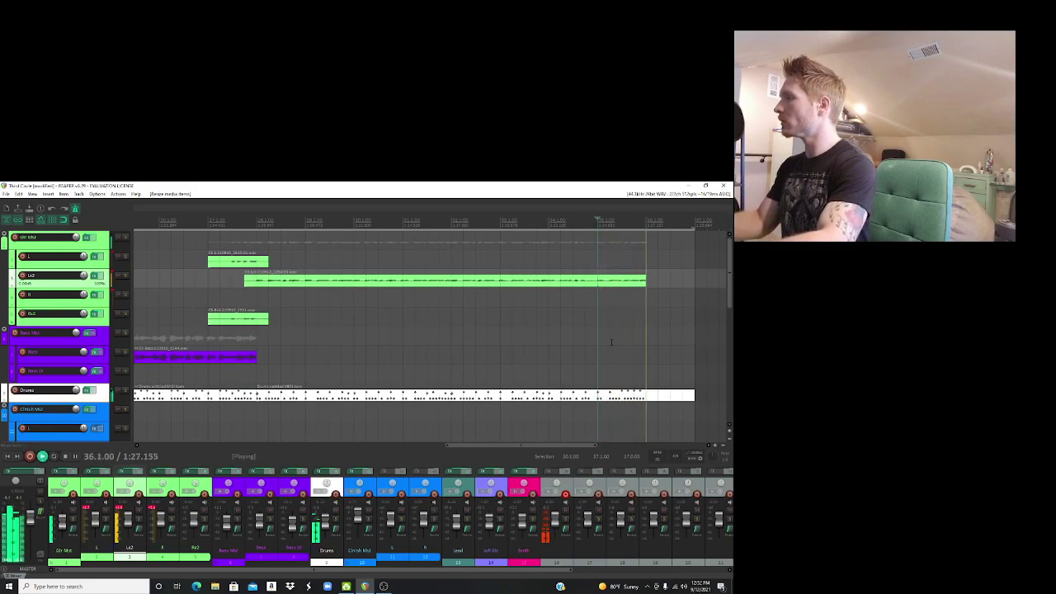
Step: Stop playback and cut the short guitar tail item just after bar 36 from the Left Gtr track
key(space)
drag(731, 259, 732, 314)
click(678, 352)
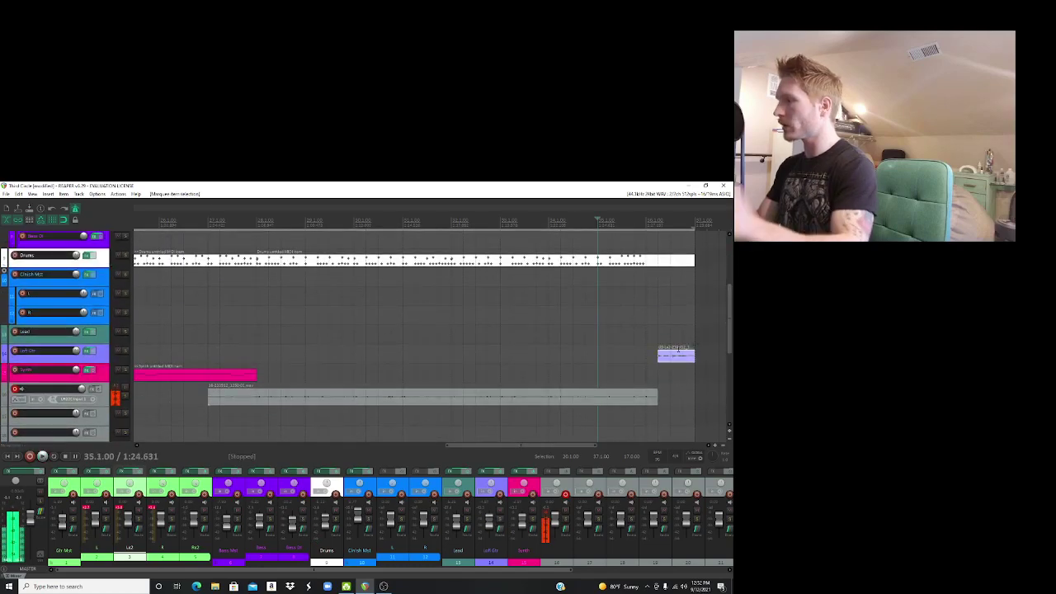
key(ctrl+x)
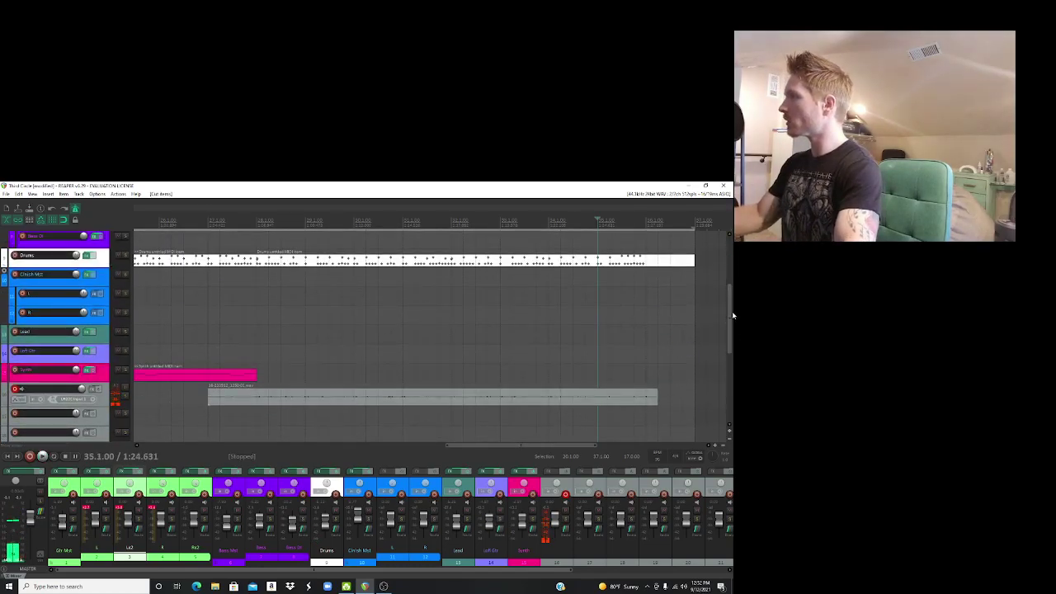
drag(731, 311, 727, 263)
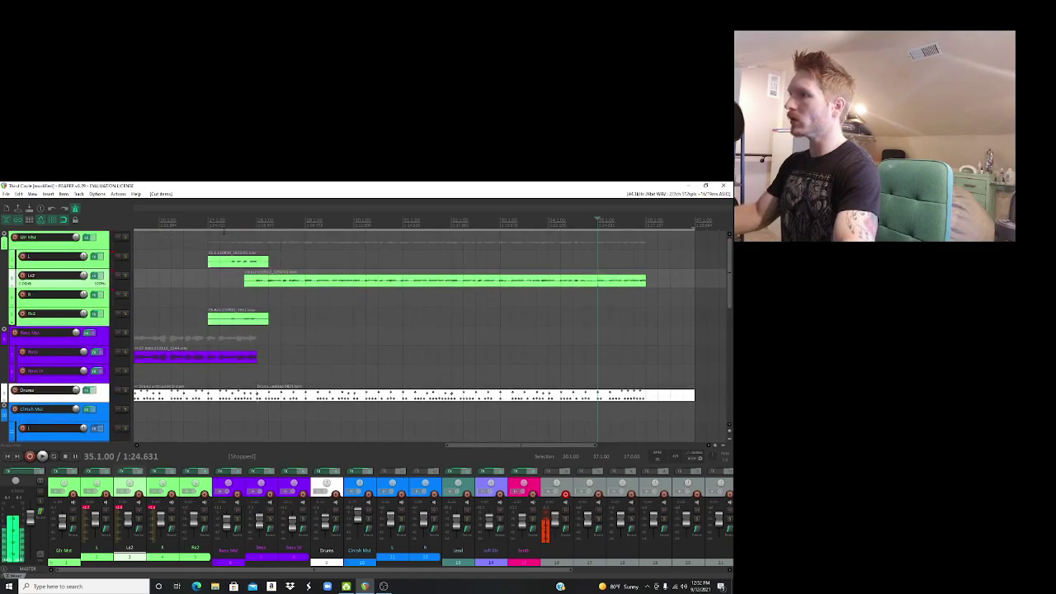
Step: Arm the R guitar track and record a take on it from 27.3.00 until just past bar 36
click(231, 222)
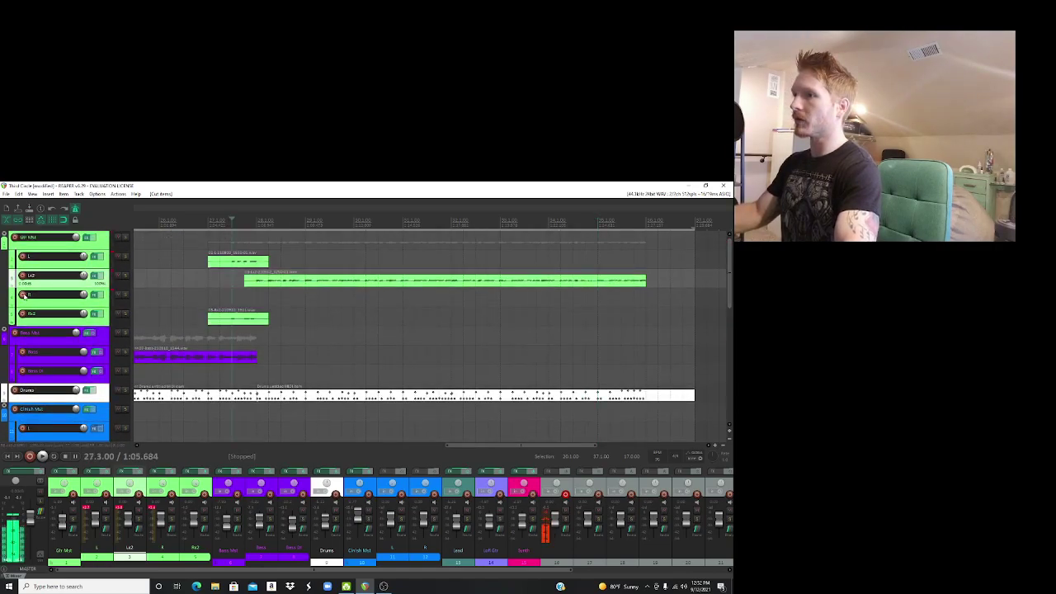
click(22, 295)
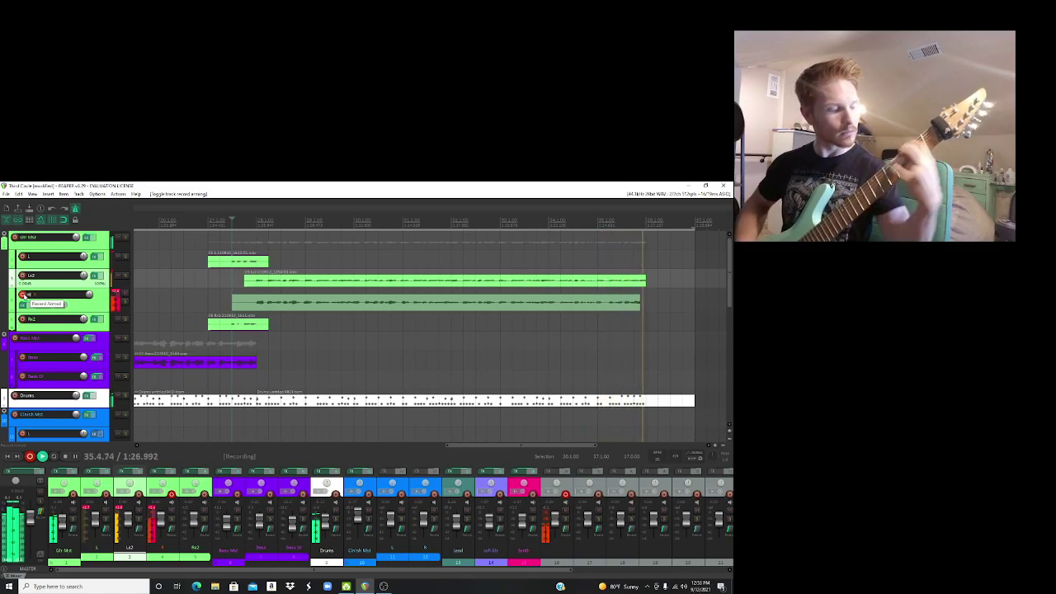
key(space)
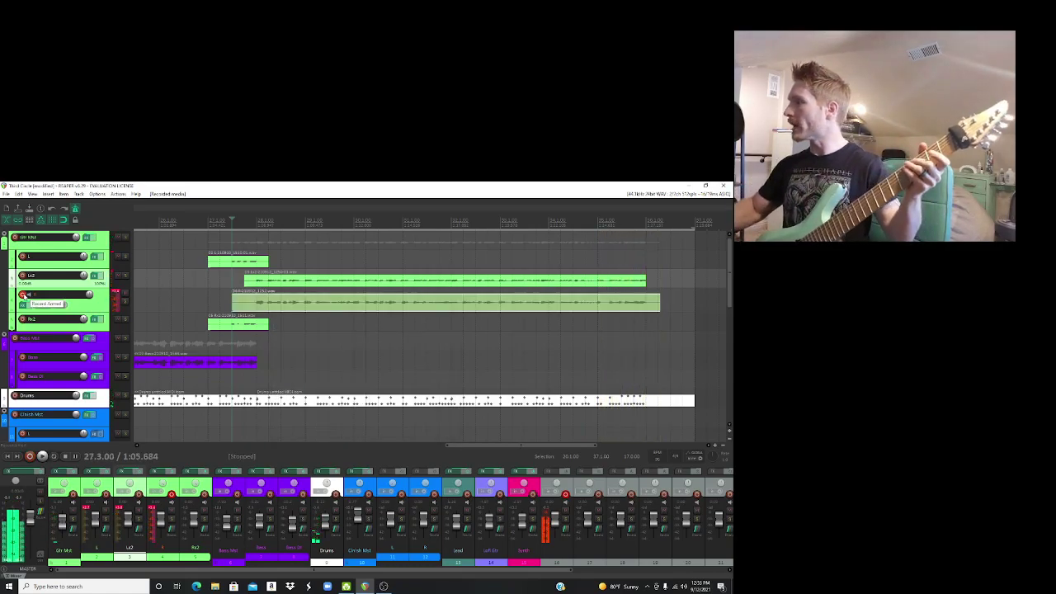
Step: Trim the new R take to run from beat 4 of bar 27 to bar 36 and disarm the track
drag(656, 305, 646, 304)
drag(229, 302, 245, 303)
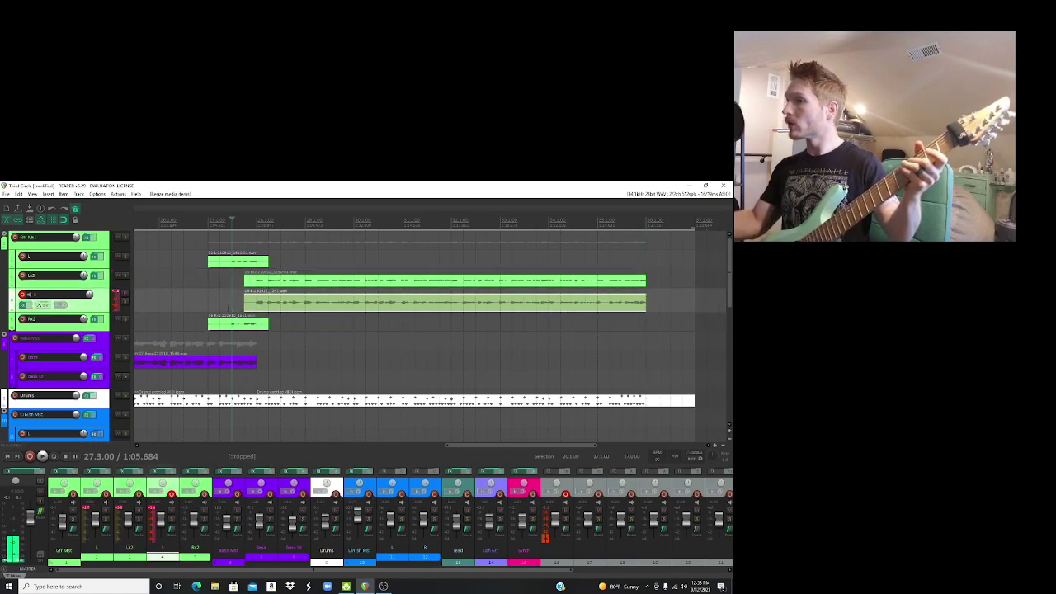
click(23, 294)
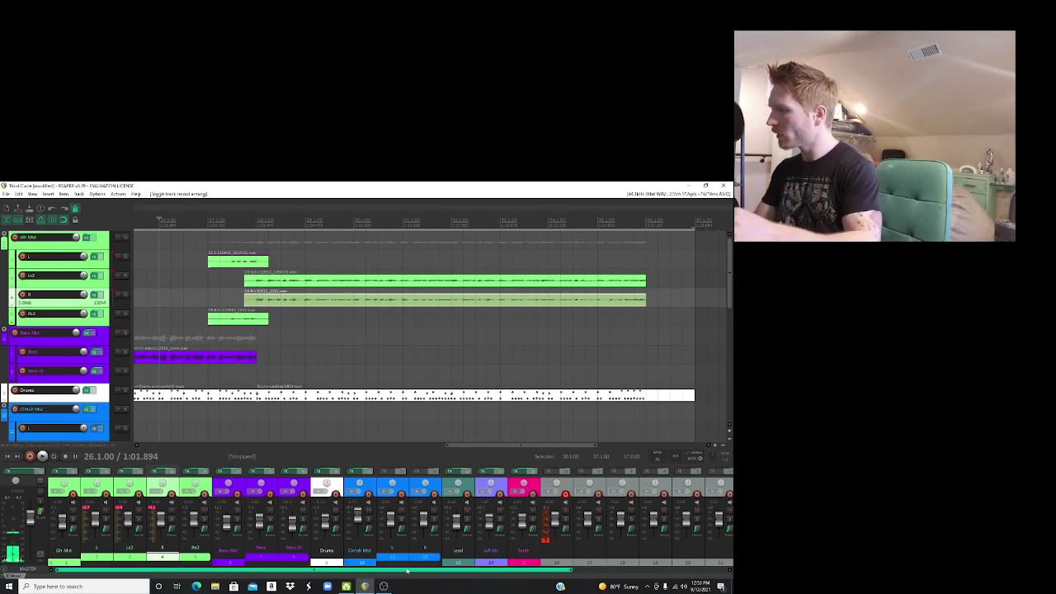
Step: Remove the unnamed tracks 17 to 27 at the end of the project
scroll(396, 568, right, 3)
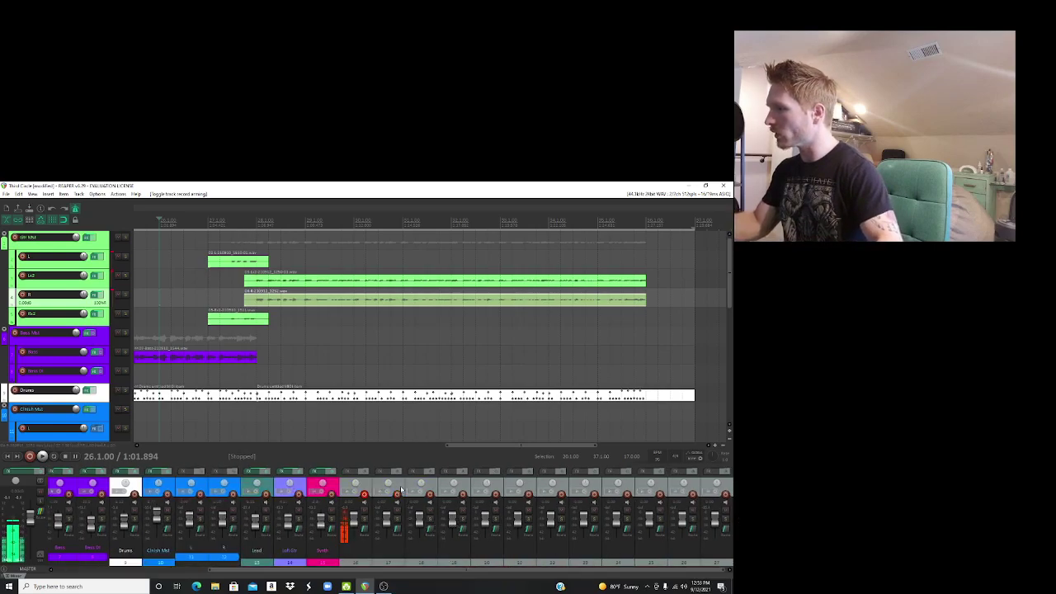
right_click(698, 492)
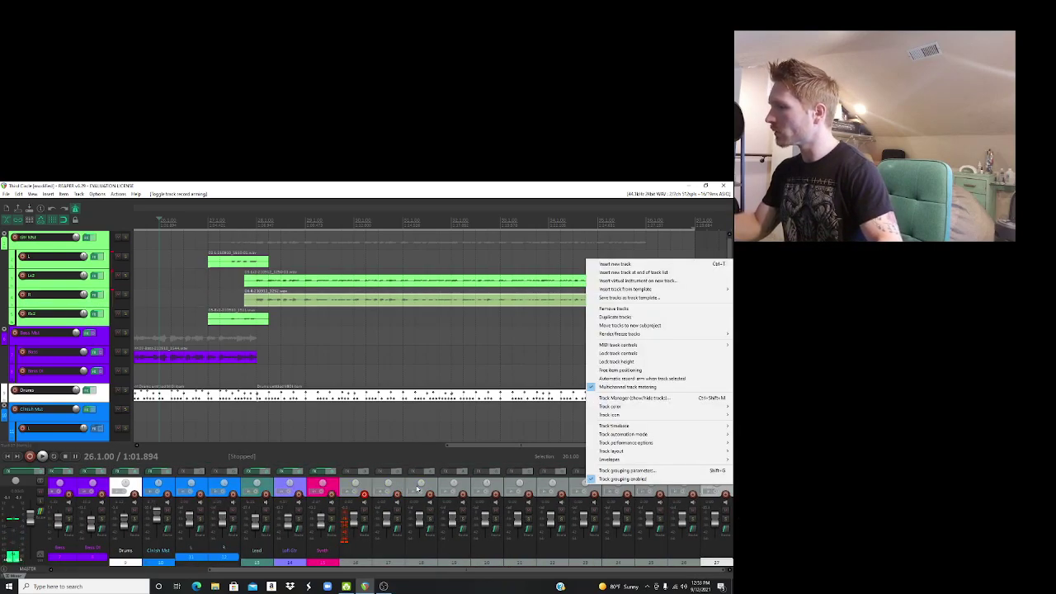
click(393, 487)
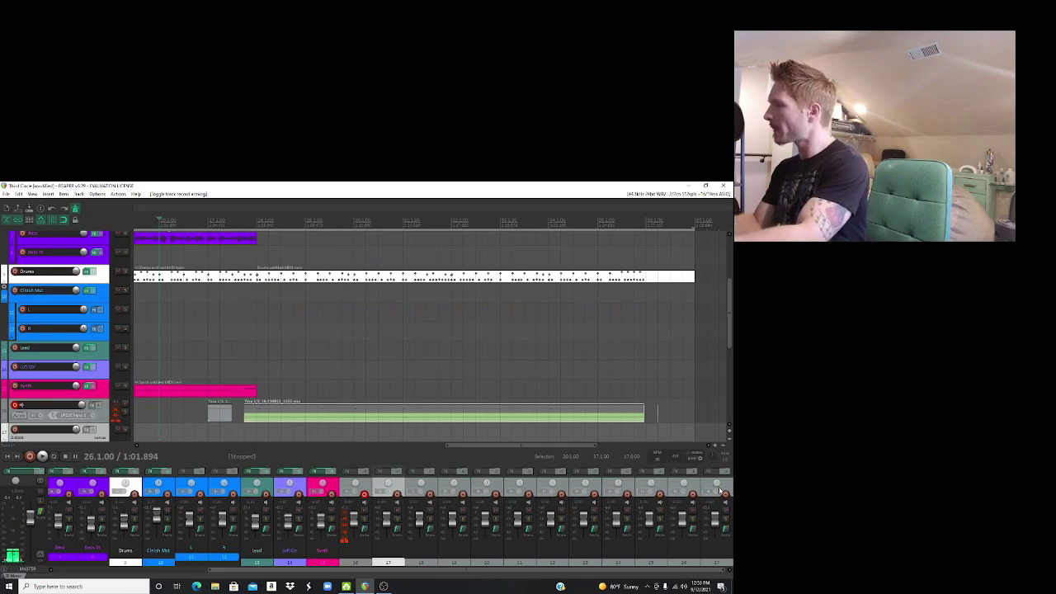
shift+click(706, 486)
right_click(403, 493)
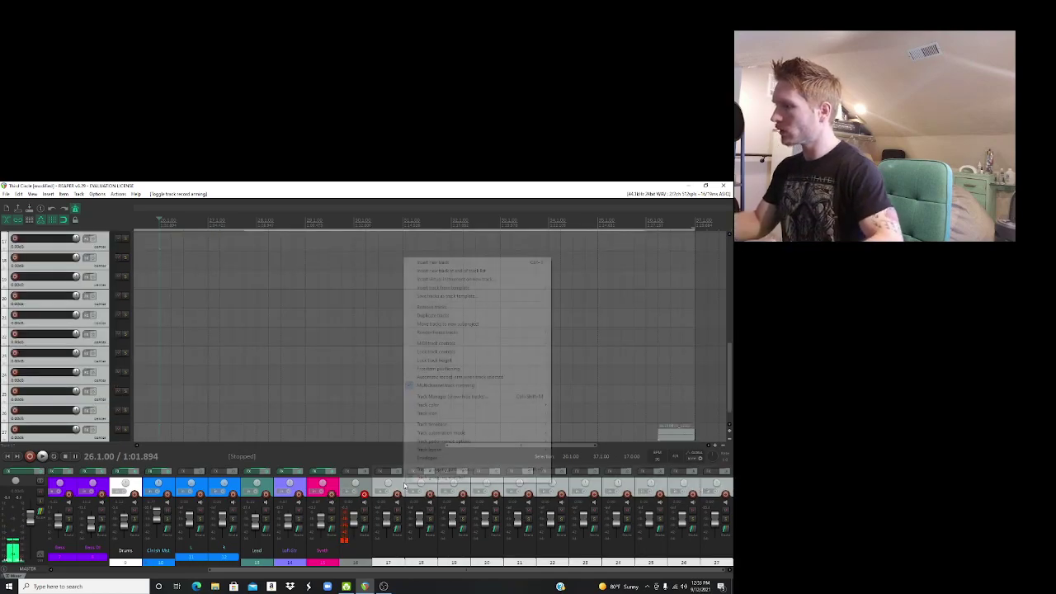
click(446, 311)
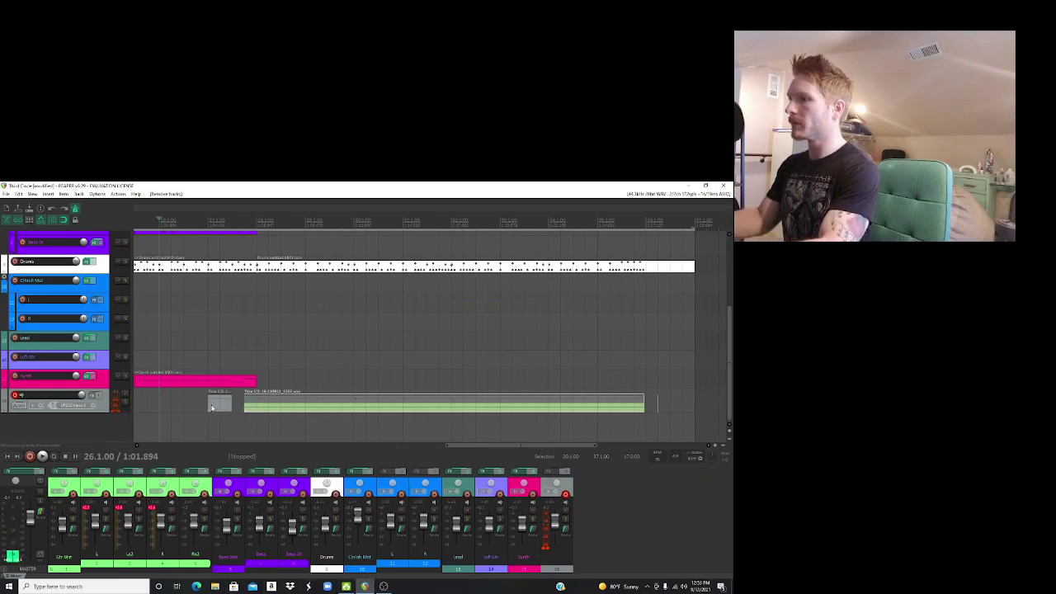
Step: Delete the two leftover recorded items on unnamed track 16
drag(212, 407, 641, 391)
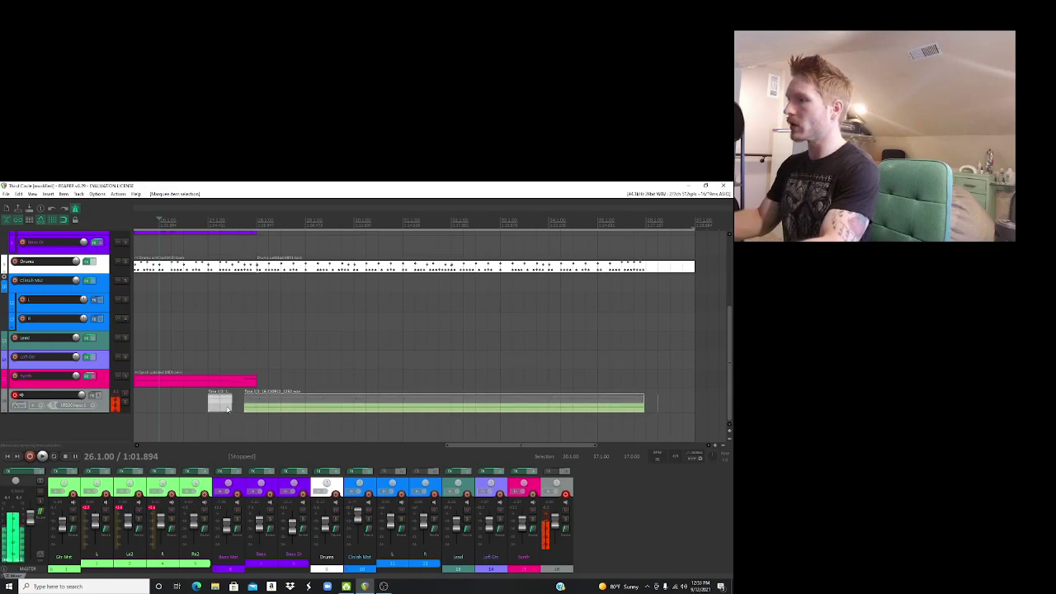
key(Delete)
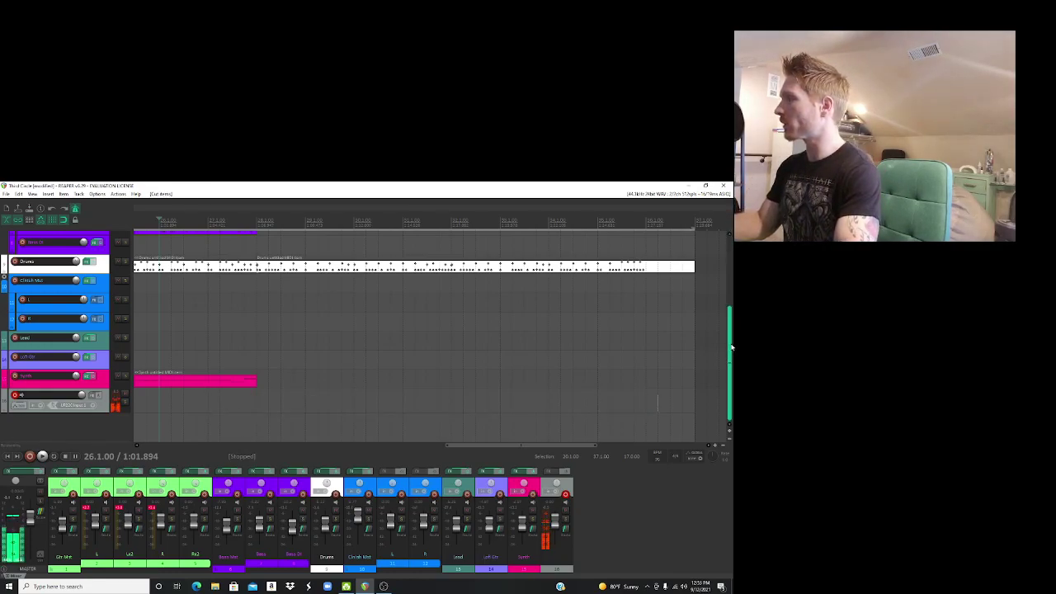
Step: Play the arrangement from bar 26 through bar 36 to review the guitars, checking the audio levels in OBS
drag(731, 347, 731, 268)
key(space)
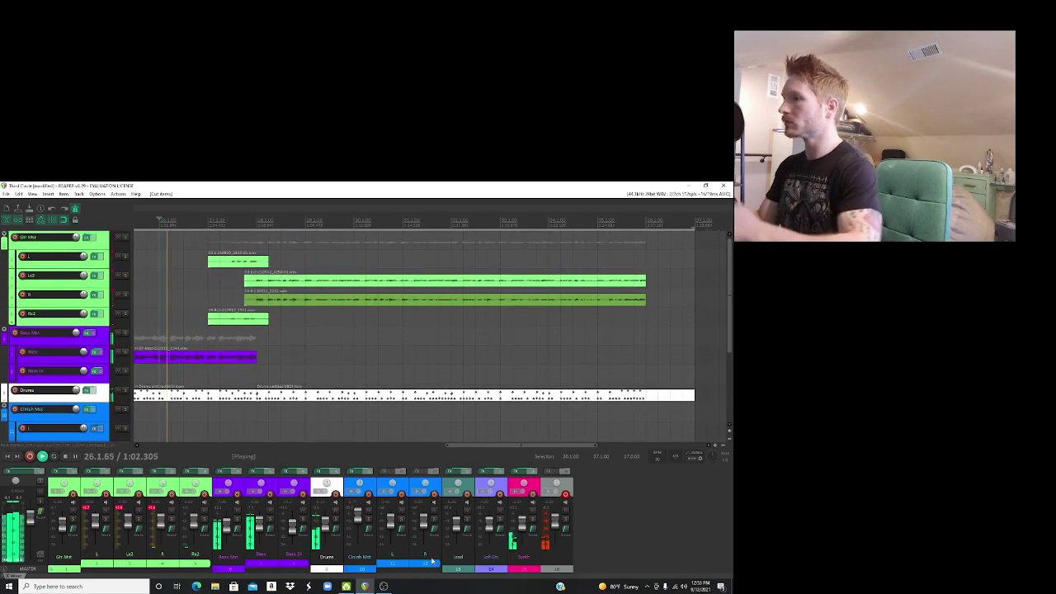
click(383, 586)
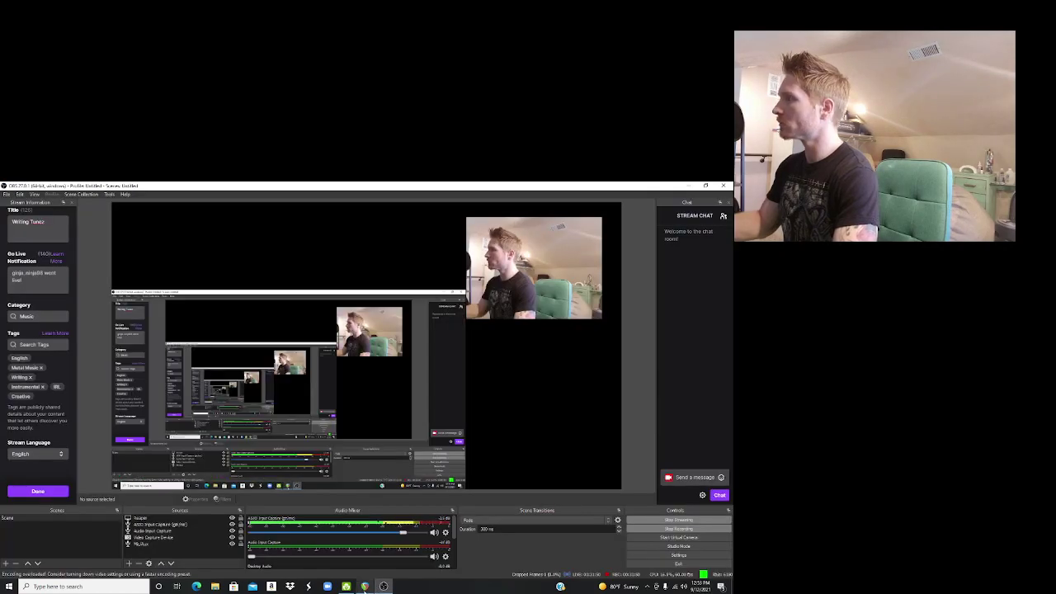
click(364, 586)
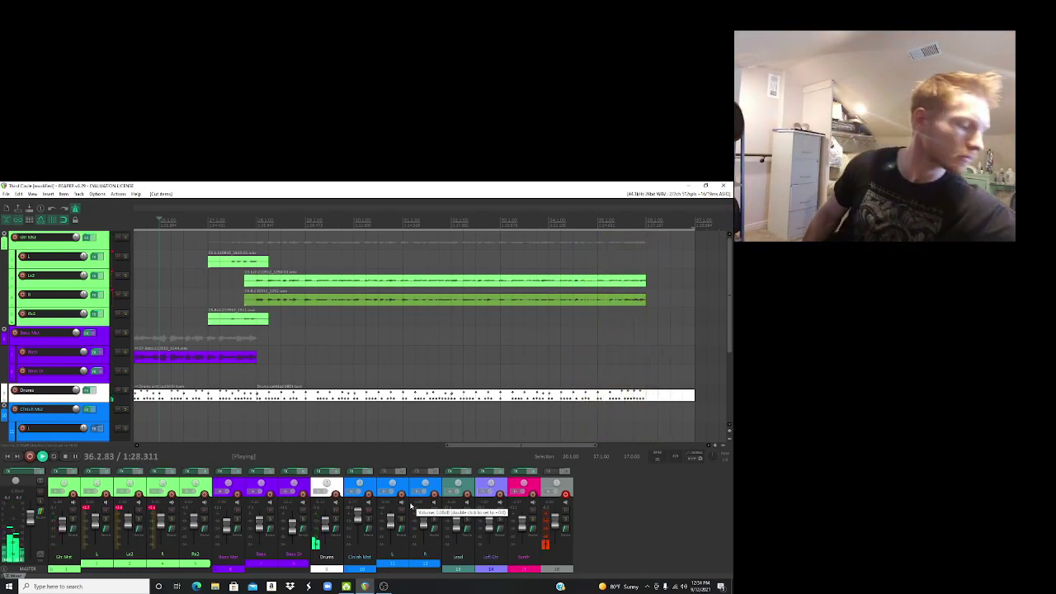
key(space)
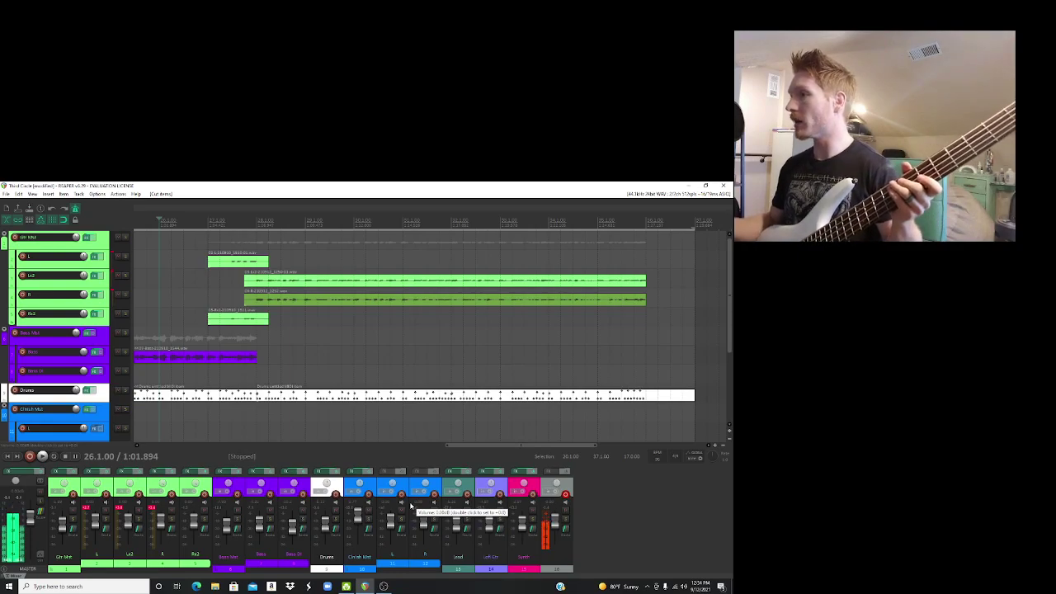
click(383, 586)
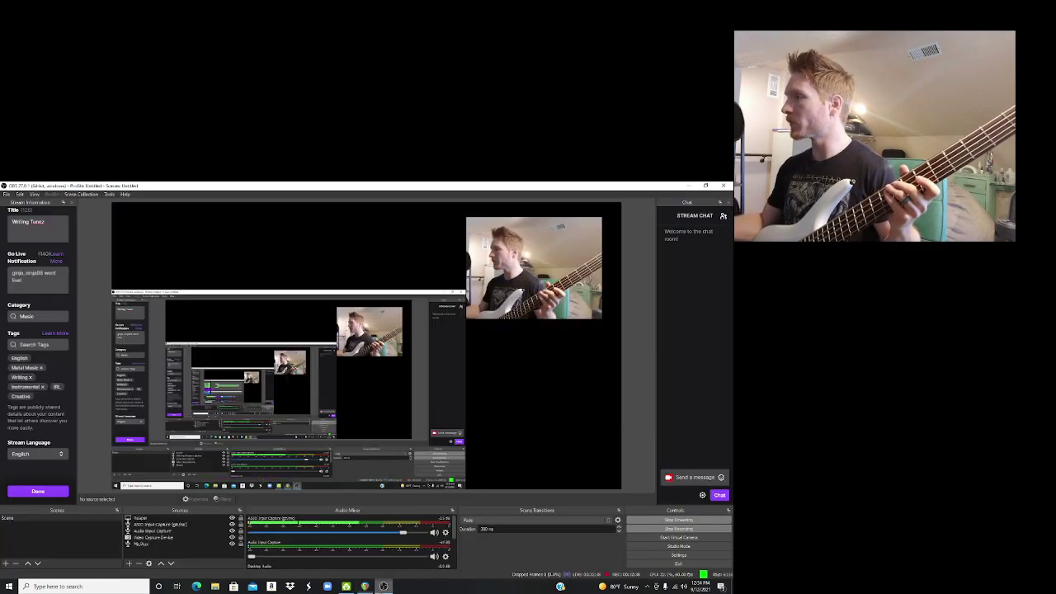
click(365, 586)
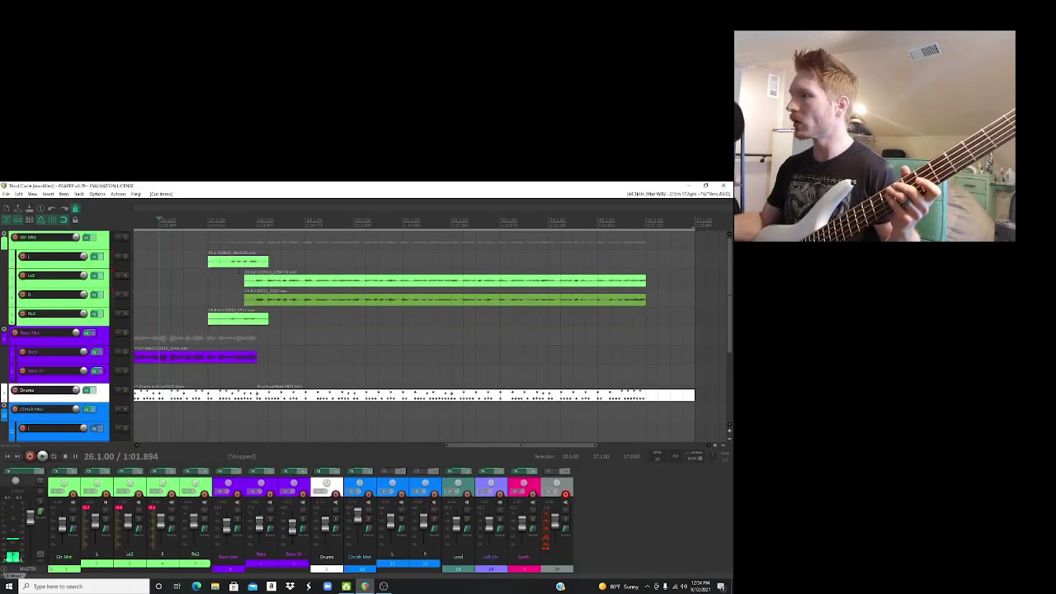
Step: Arm the Bass track and rehearse the bass part over playback from 27.3.00
click(22, 352)
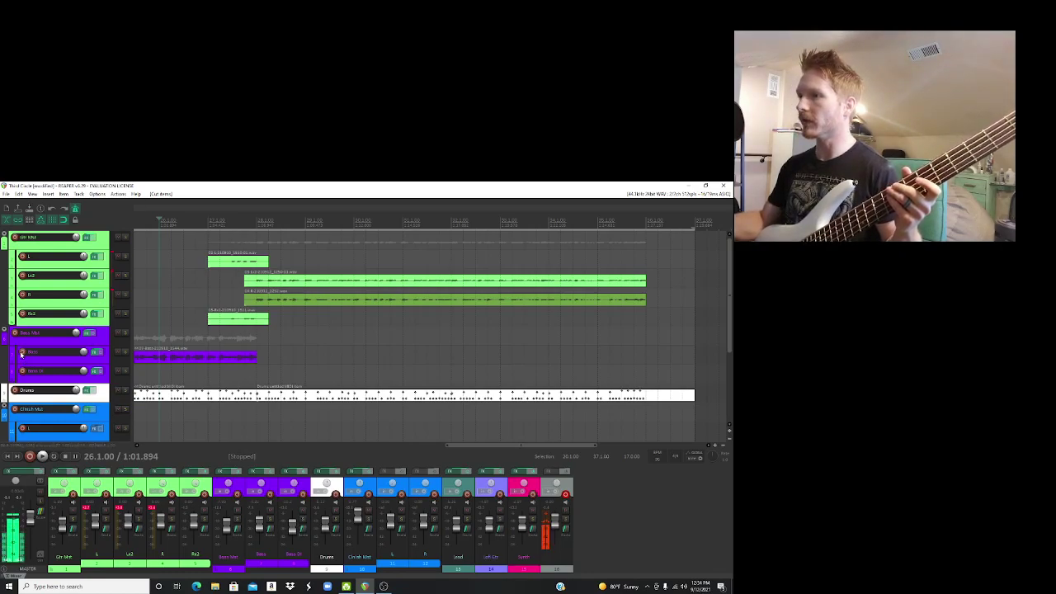
key(space)
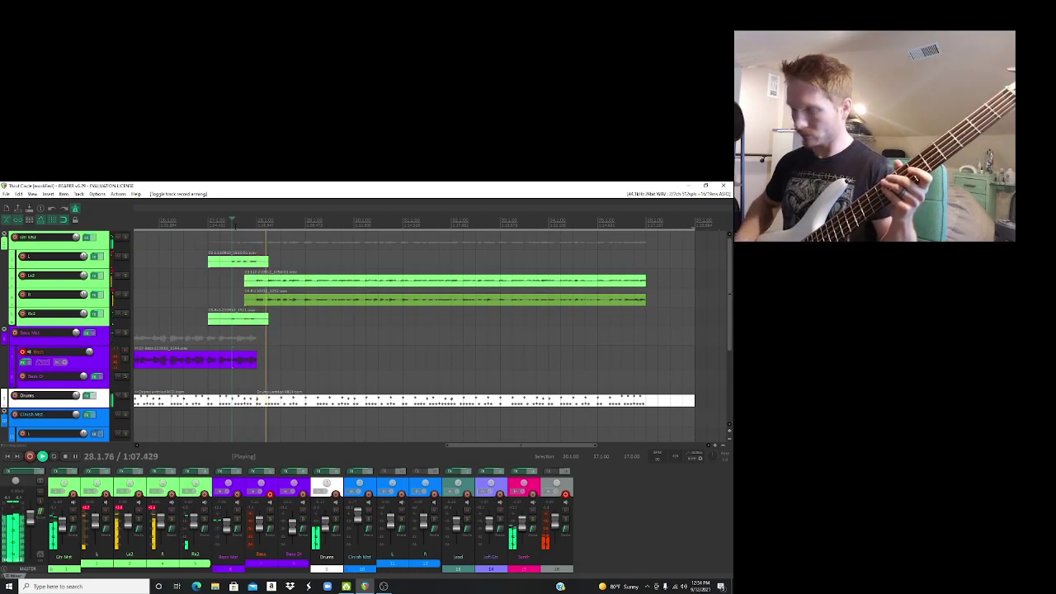
key(space)
key(space)
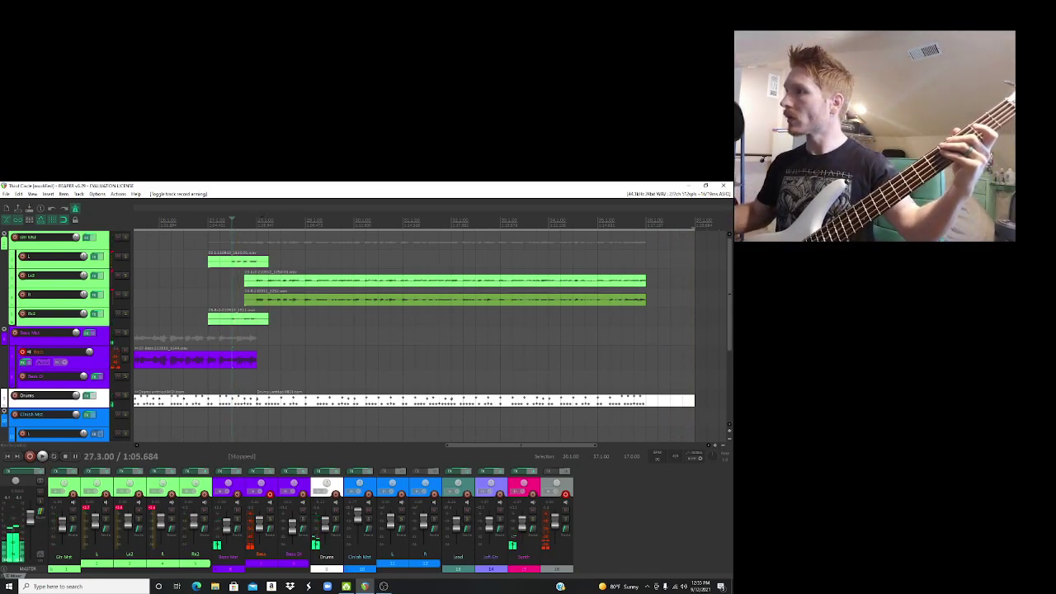
Step: Try to record a take on the Bass track from bar 28, undoing both the recording and the track arming
click(257, 221)
key(ctrl+r)
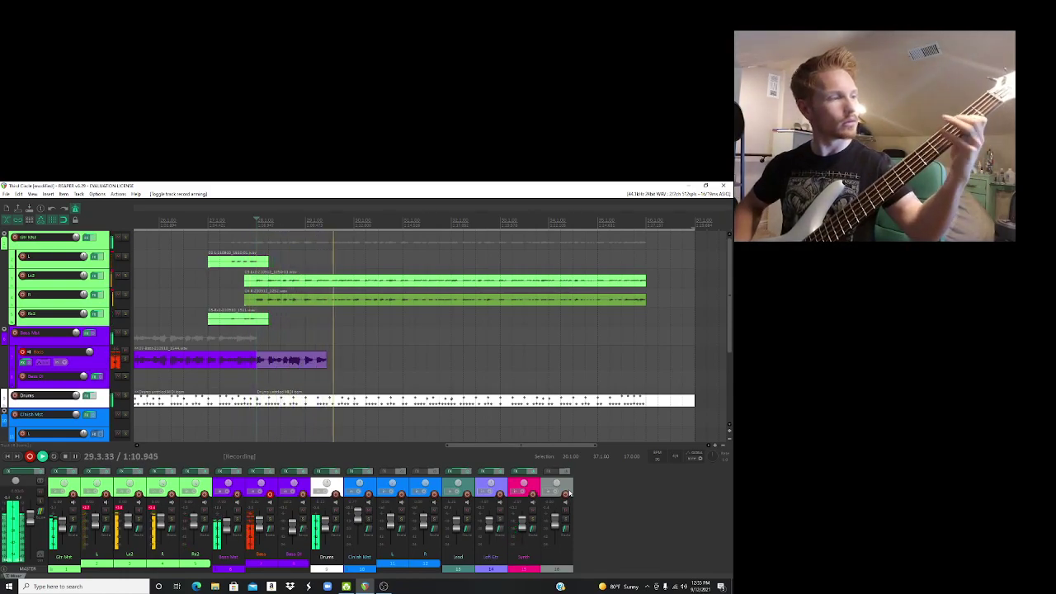
key(space)
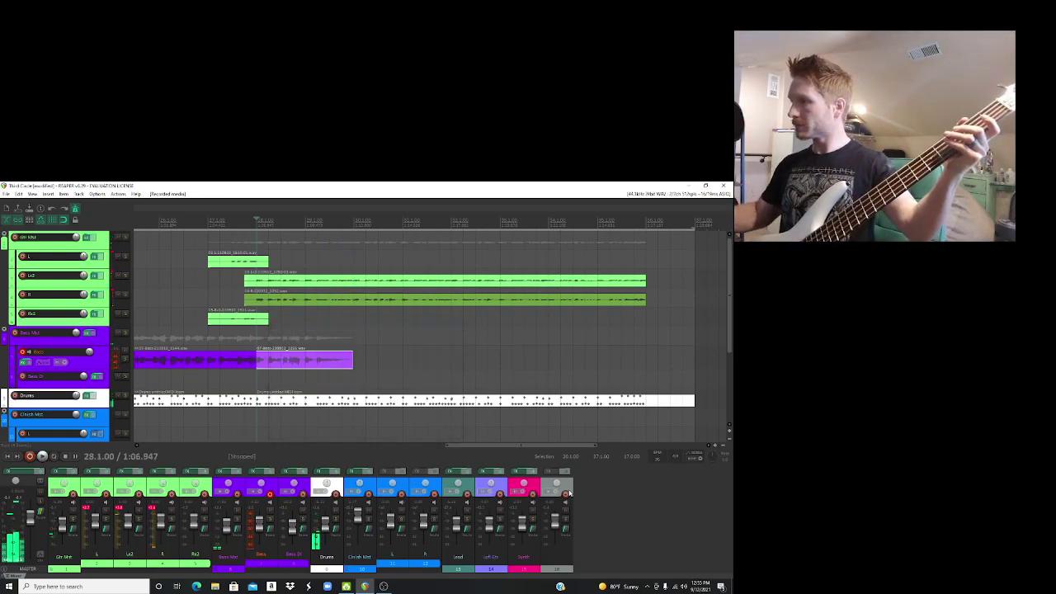
key(ctrl+z)
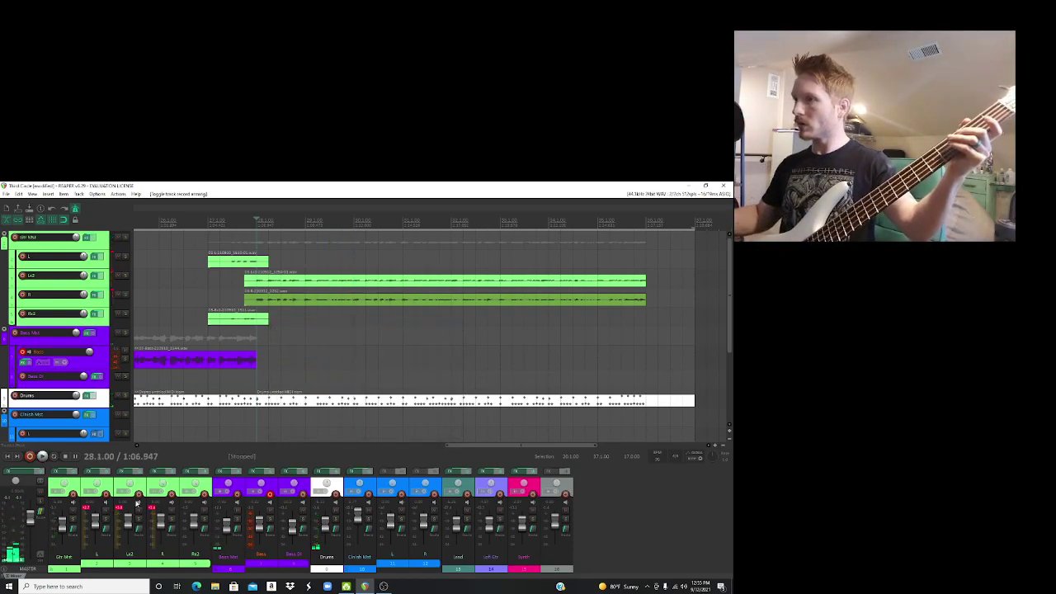
key(ctrl+z)
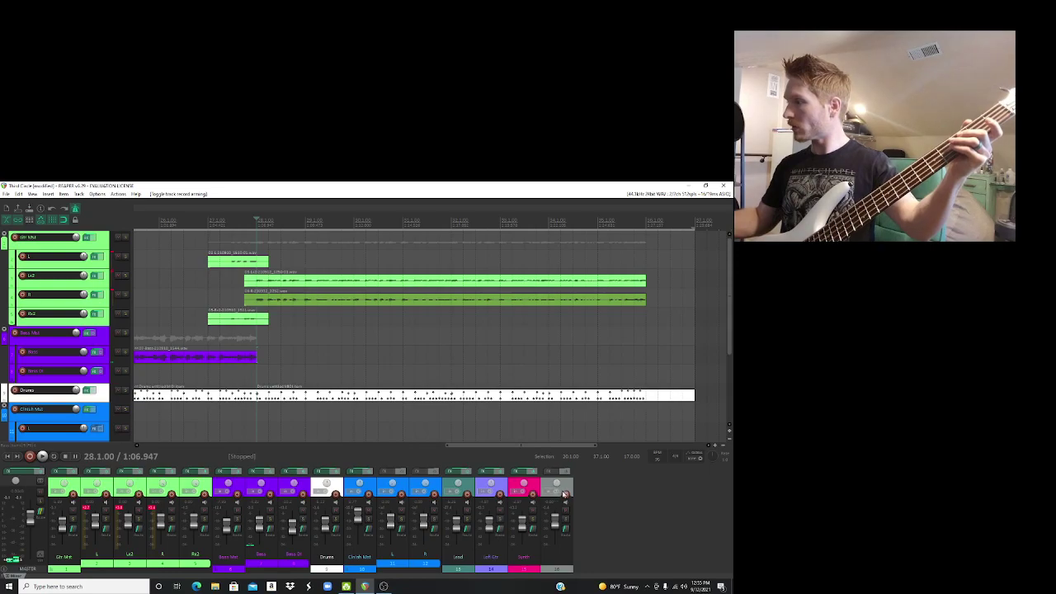
Step: Check the audio input levels in OBS, and arm unnamed track 16 in REAPER
click(383, 587)
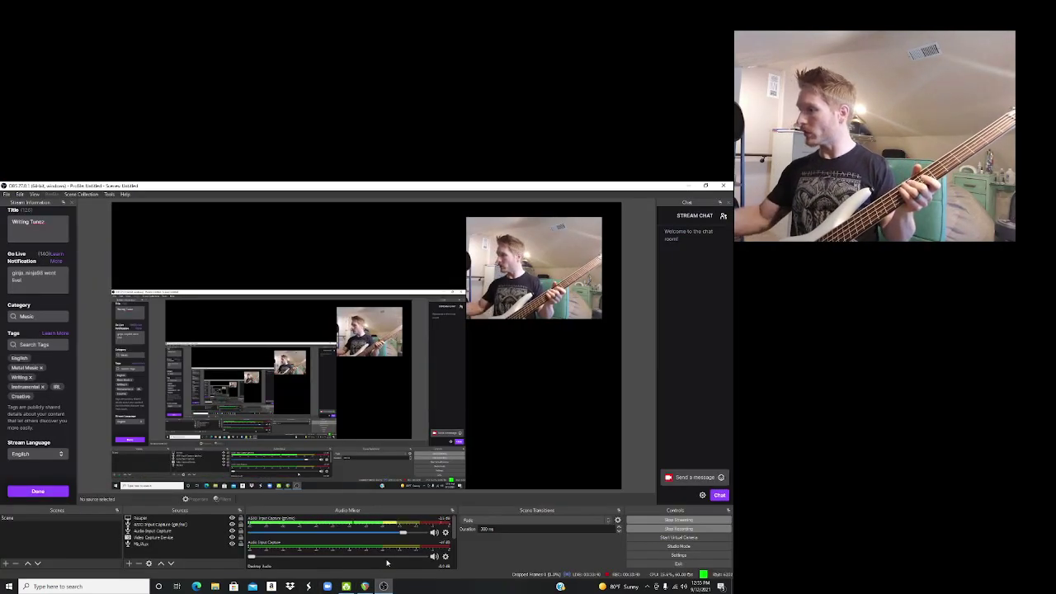
click(365, 587)
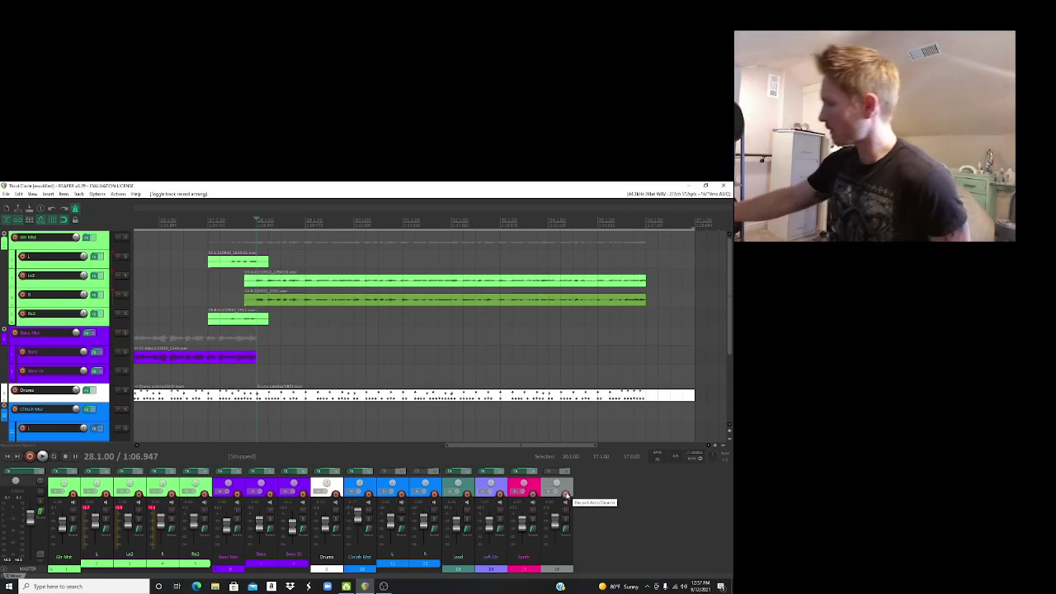
click(566, 495)
key(alt+Tab)
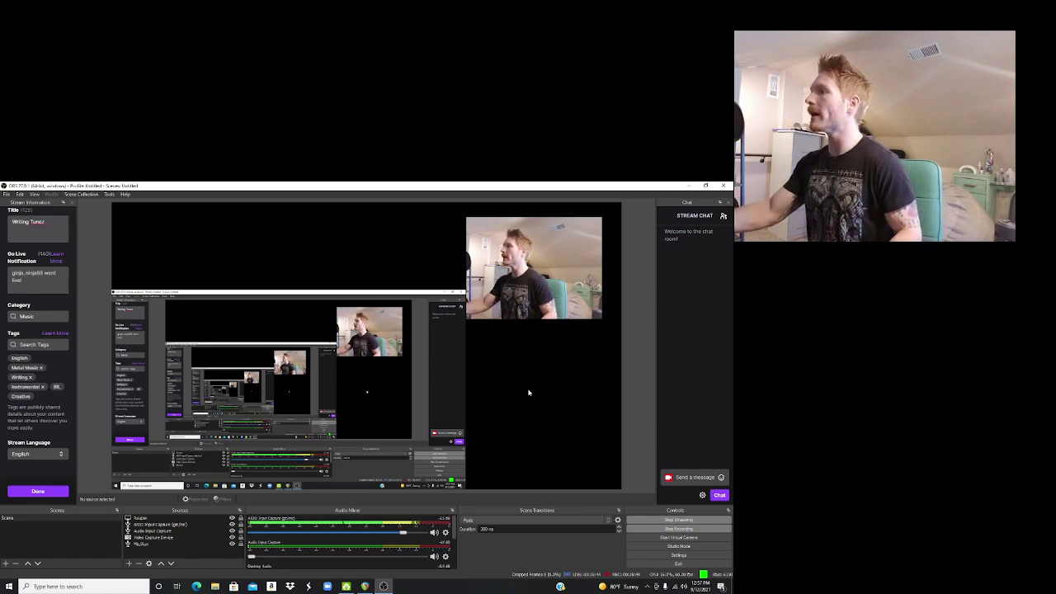
click(365, 585)
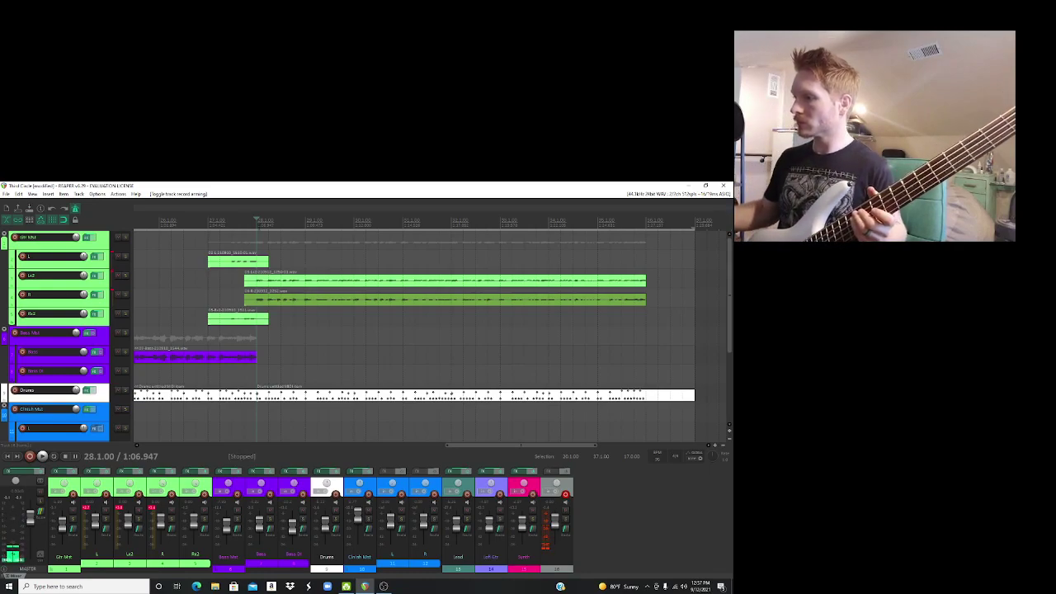
Step: Arm the Bass track and record a full bass take from bar 28 until past bar 36
click(270, 493)
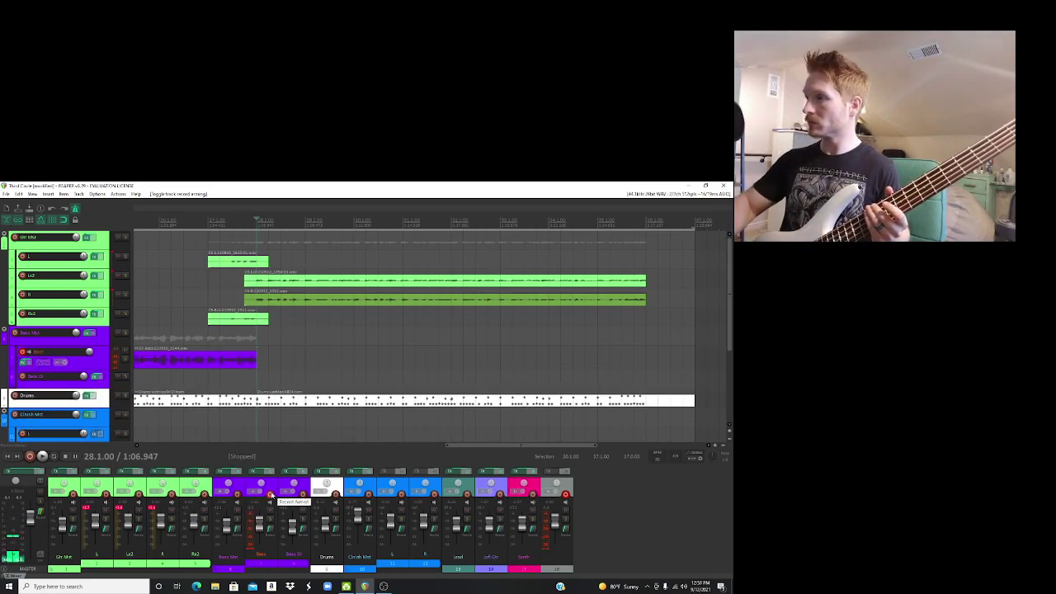
key(ctrl+r)
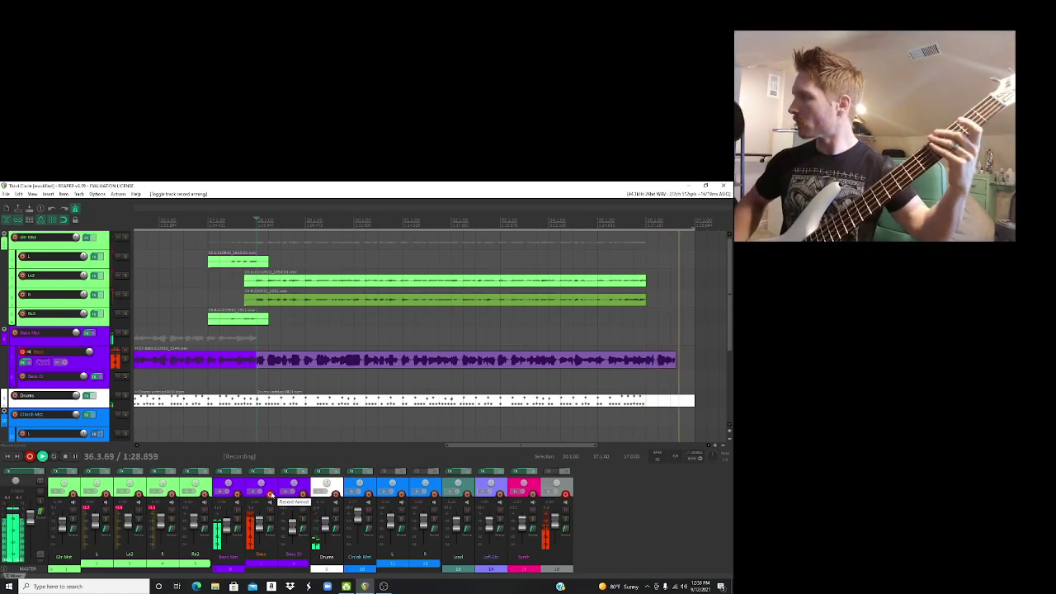
key(space)
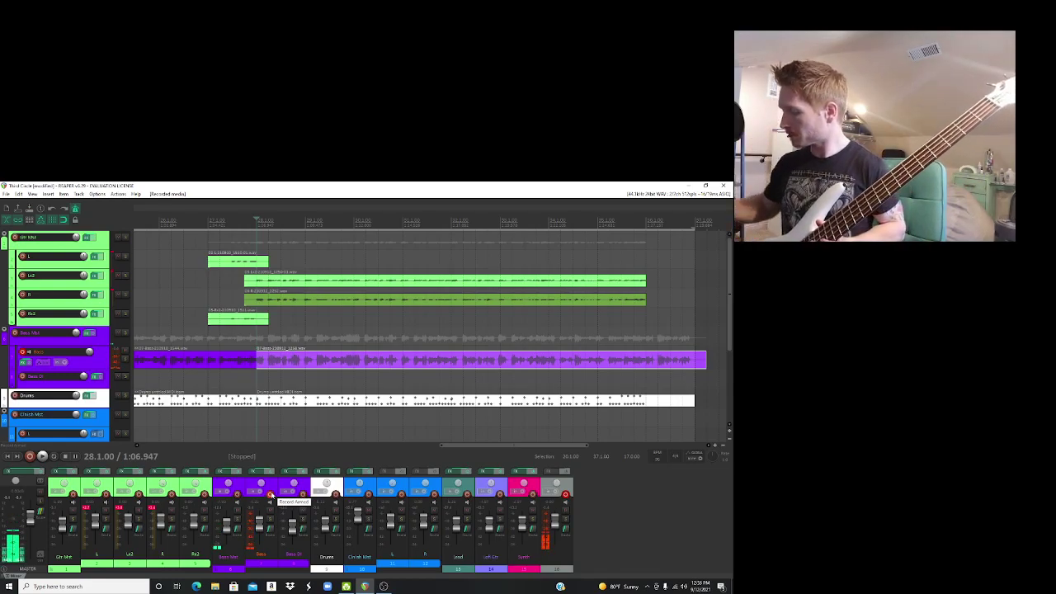
Step: Disarm the Bass track and play back the new bass take from 26.1.00 until past bar 30
click(270, 494)
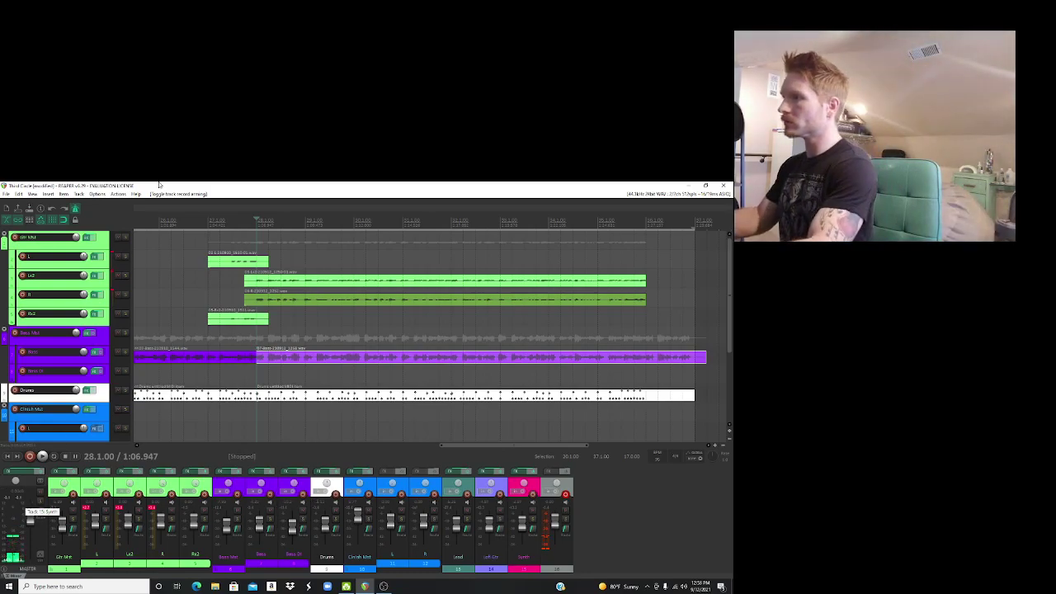
drag(542, 450, 498, 448)
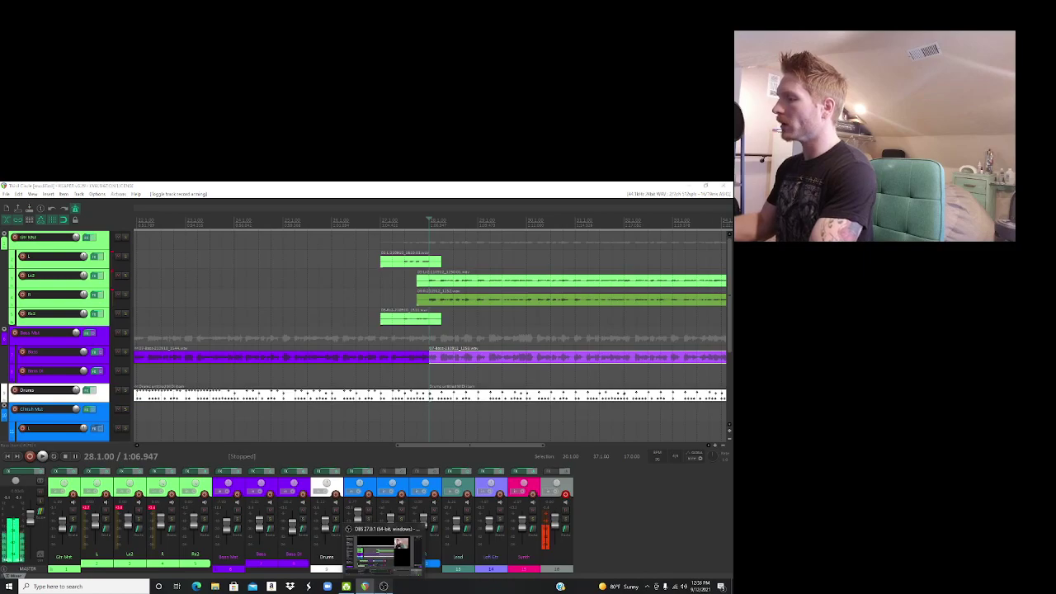
click(384, 586)
click(346, 585)
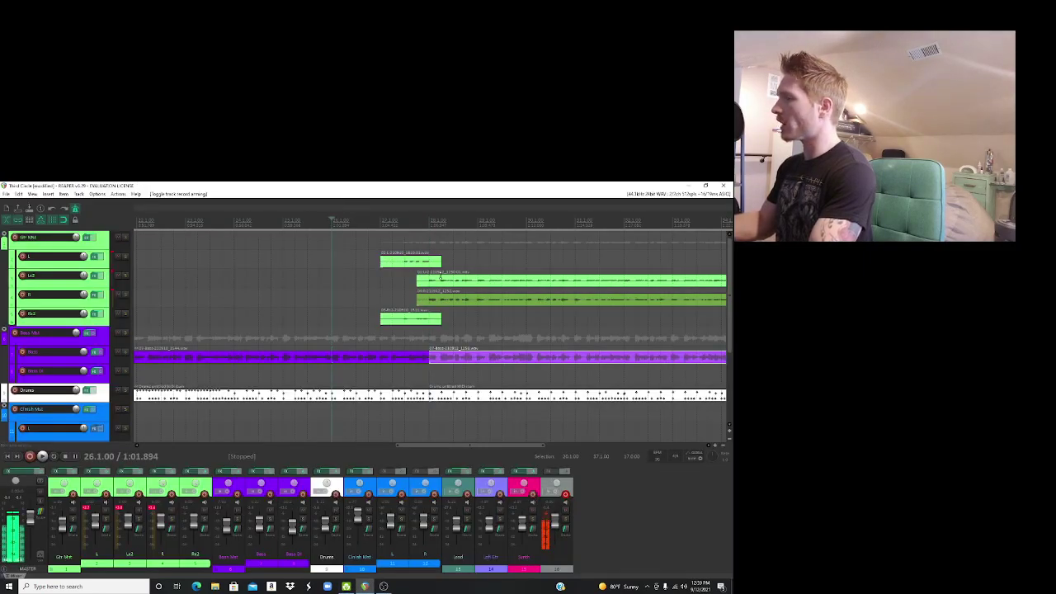
key(space)
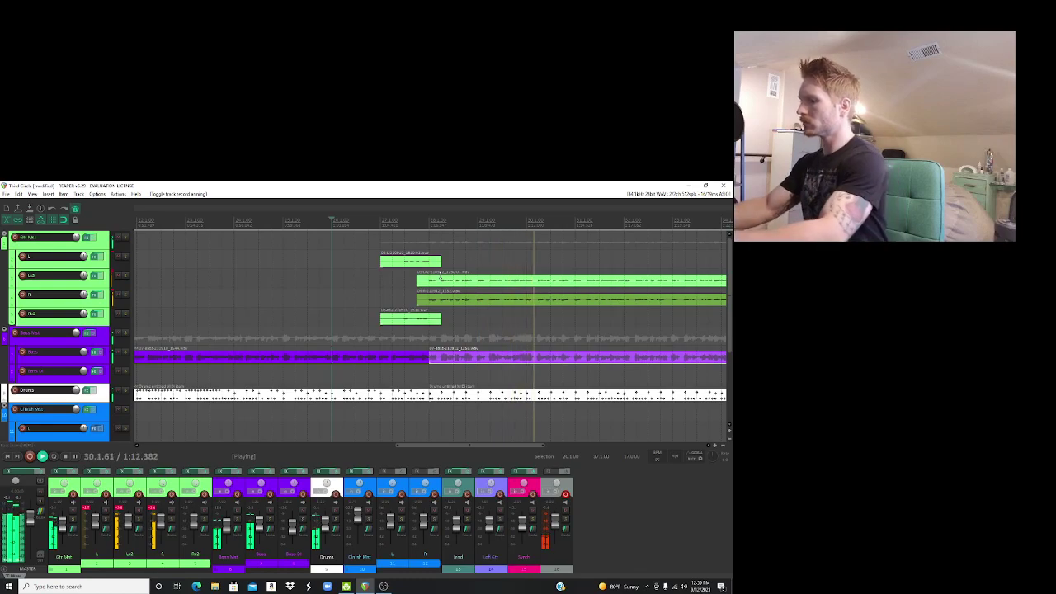
key(space)
Step: Cut the stray recording starting at bar 28 on the unnamed track 16, and play the song back from 26.1.00
drag(731, 293, 731, 359)
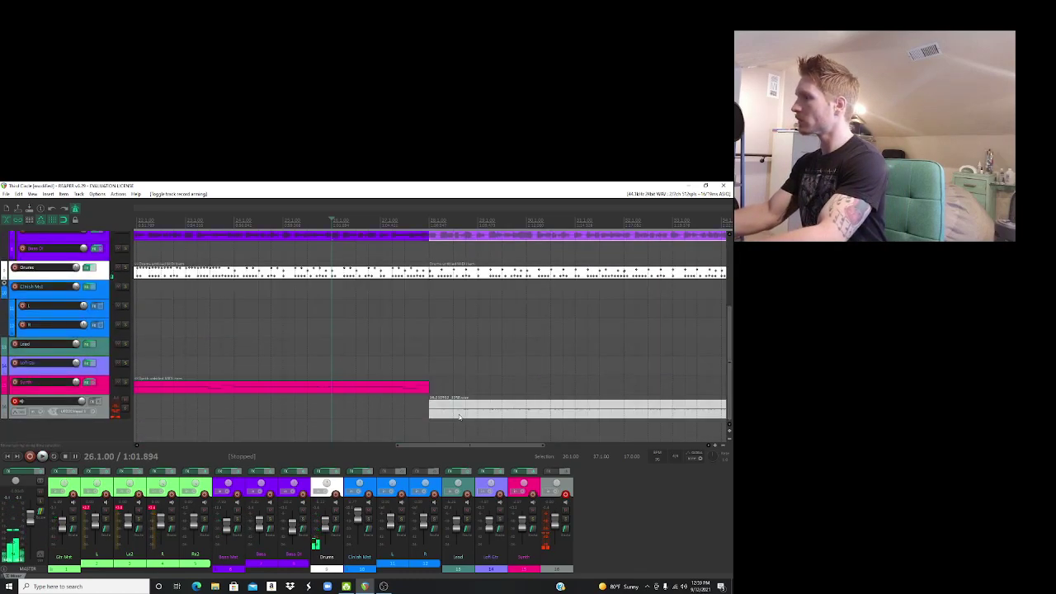
key(ctrl+x)
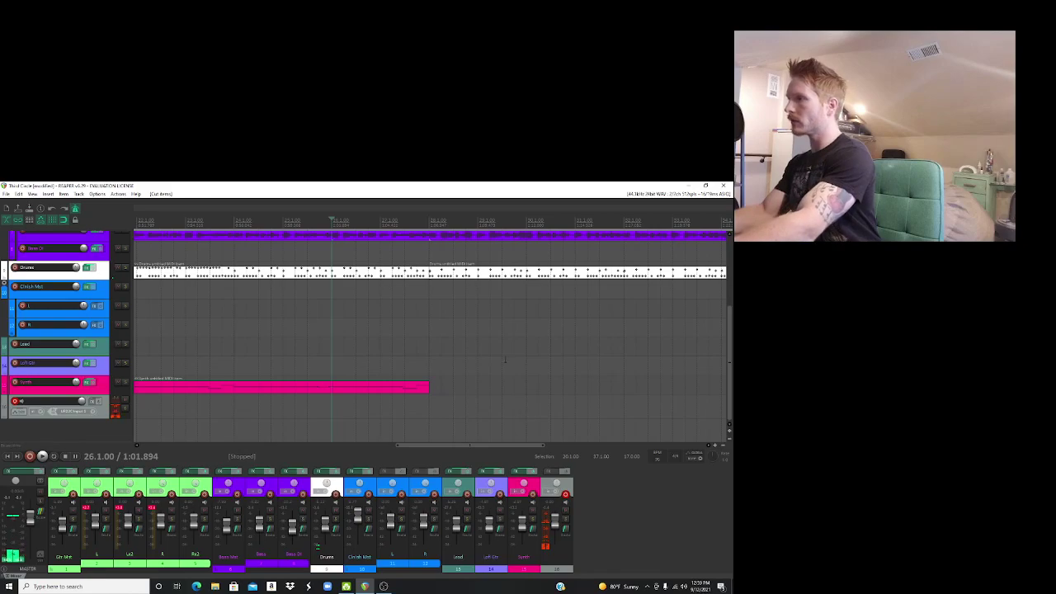
key(space)
drag(731, 330, 733, 280)
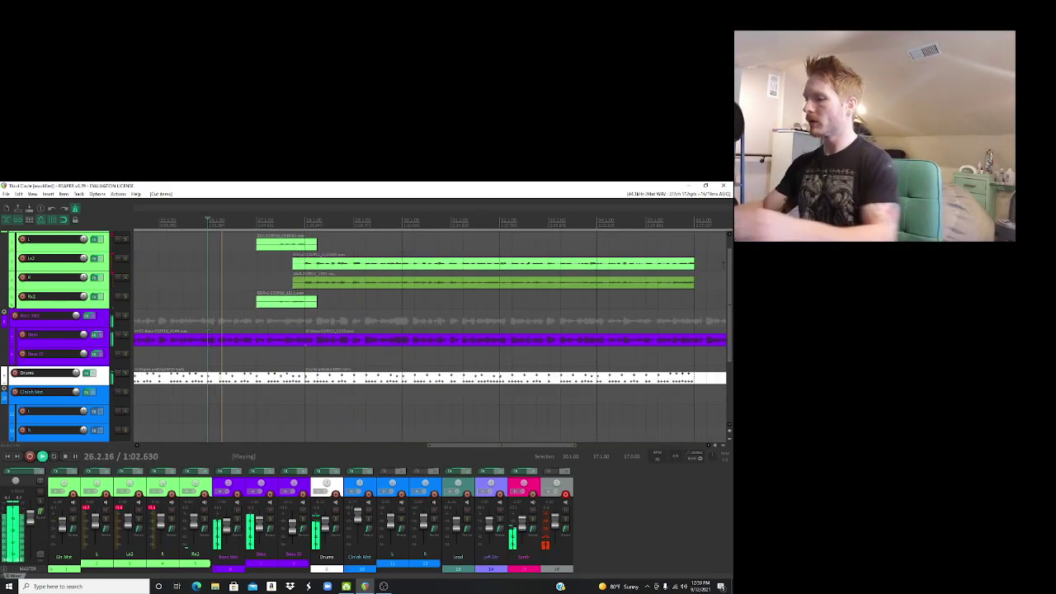
key(space)
Step: Trim the new bass take to the drums' end at bar 37, copy it onto the Bass DI track, and save the project
drag(527, 446, 604, 444)
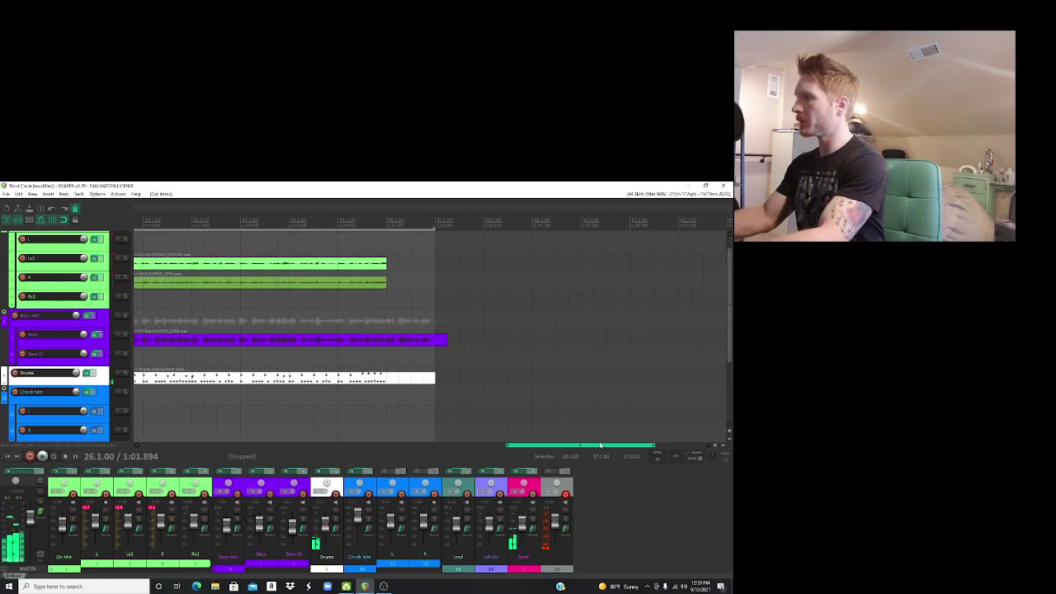
drag(448, 339, 437, 340)
drag(531, 450, 426, 443)
click(403, 344)
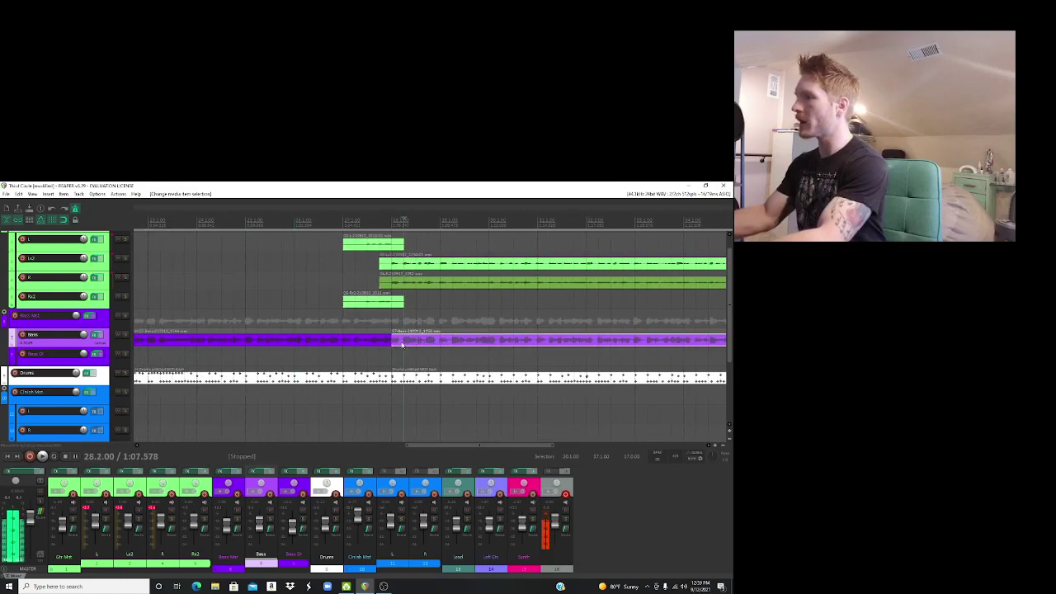
drag(403, 345, 402, 360)
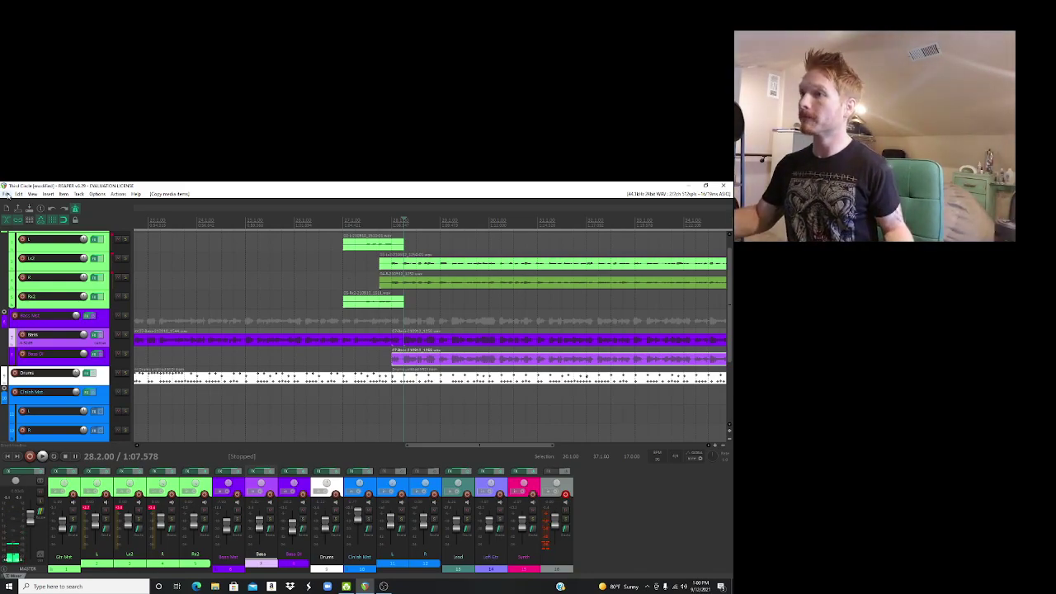
click(6, 194)
click(17, 229)
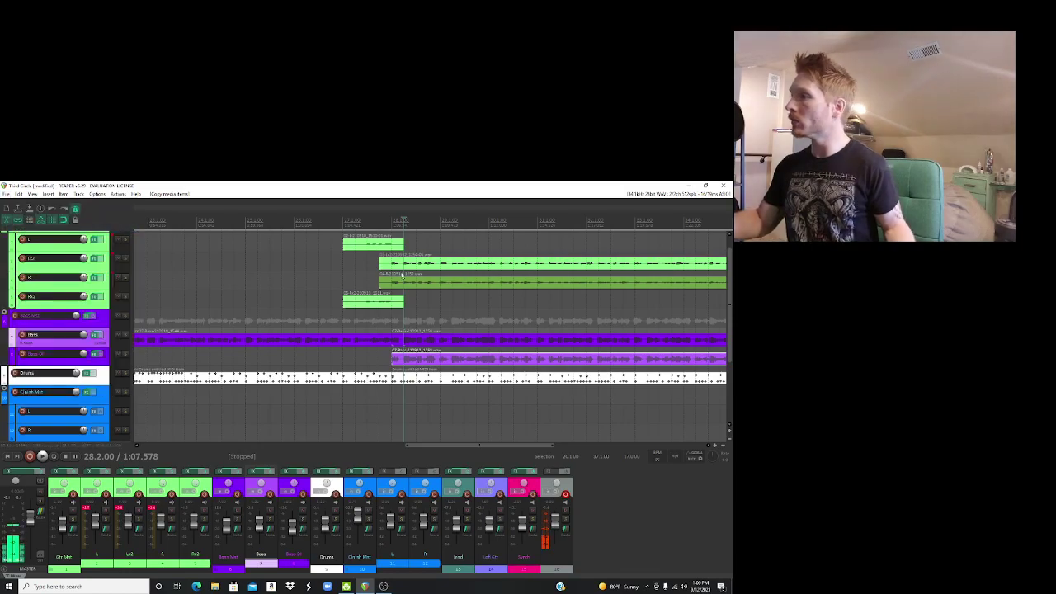
Step: Arm the Lx2 guitar track in place of unnamed track 16, and check the audio levels in OBS before returning to REAPER
click(22, 258)
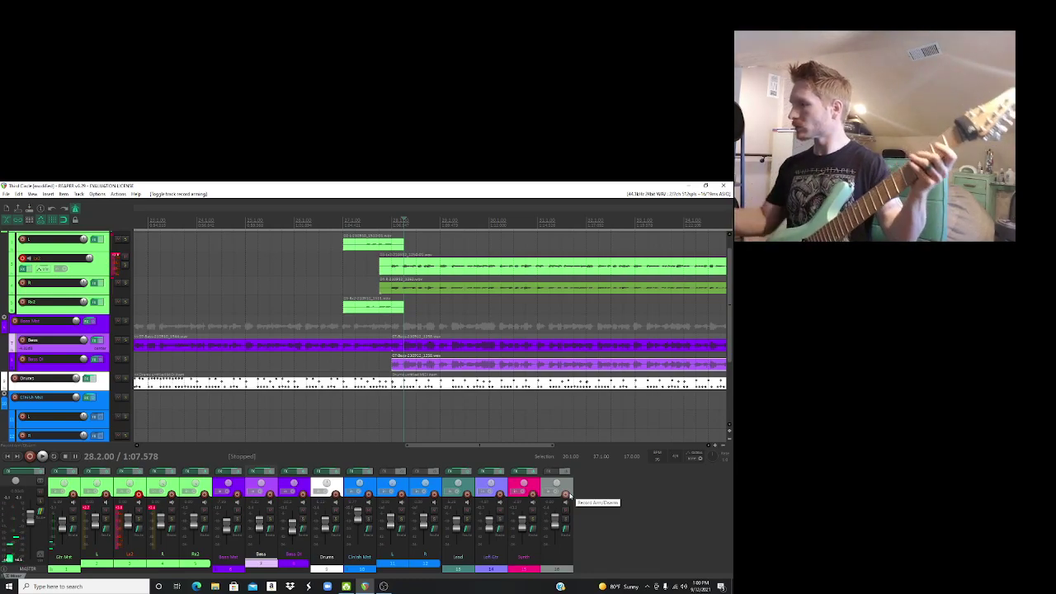
click(385, 586)
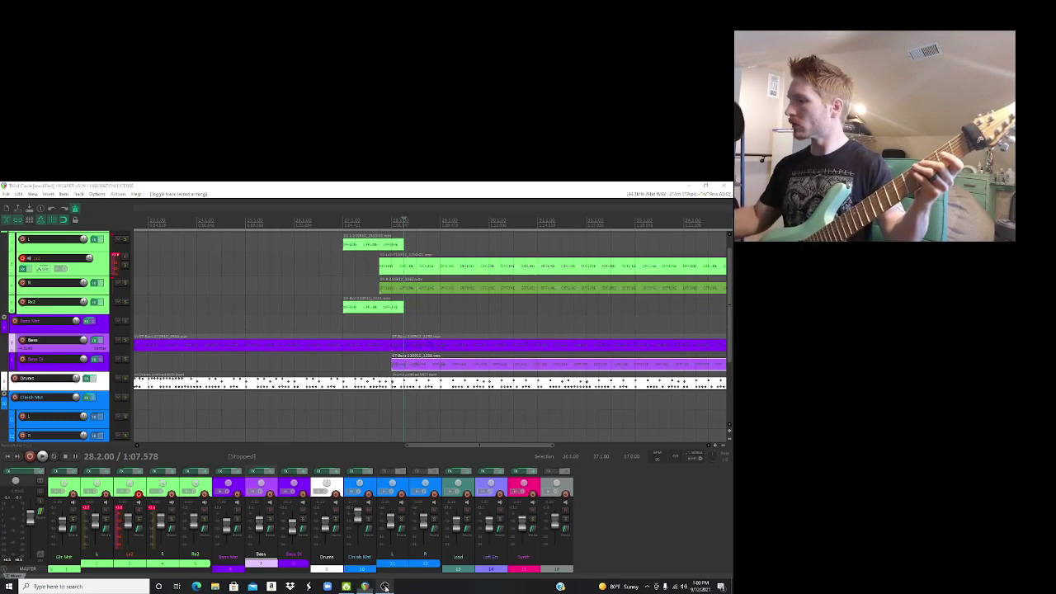
click(383, 586)
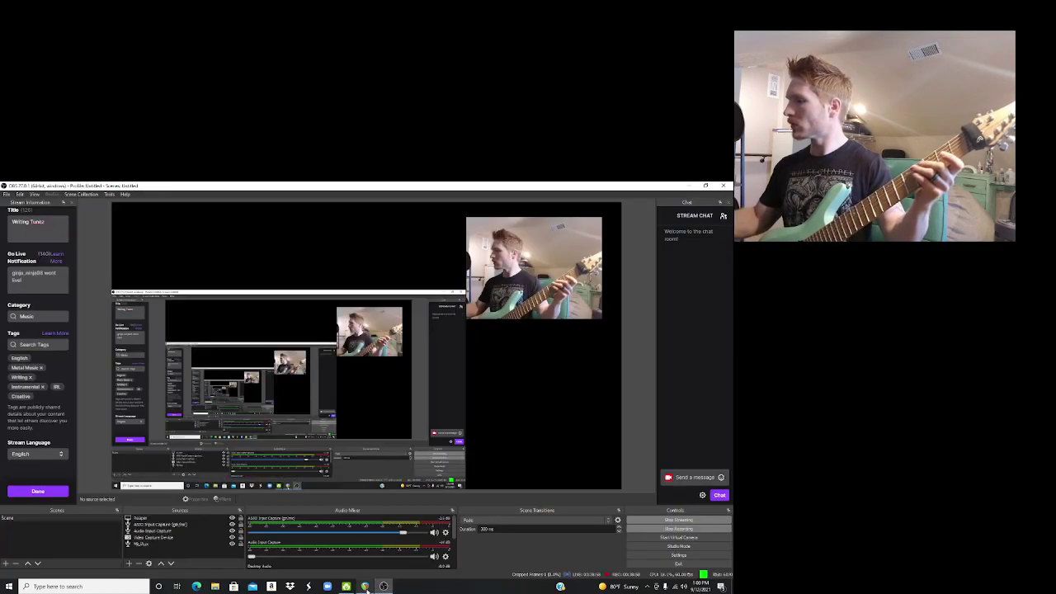
click(365, 587)
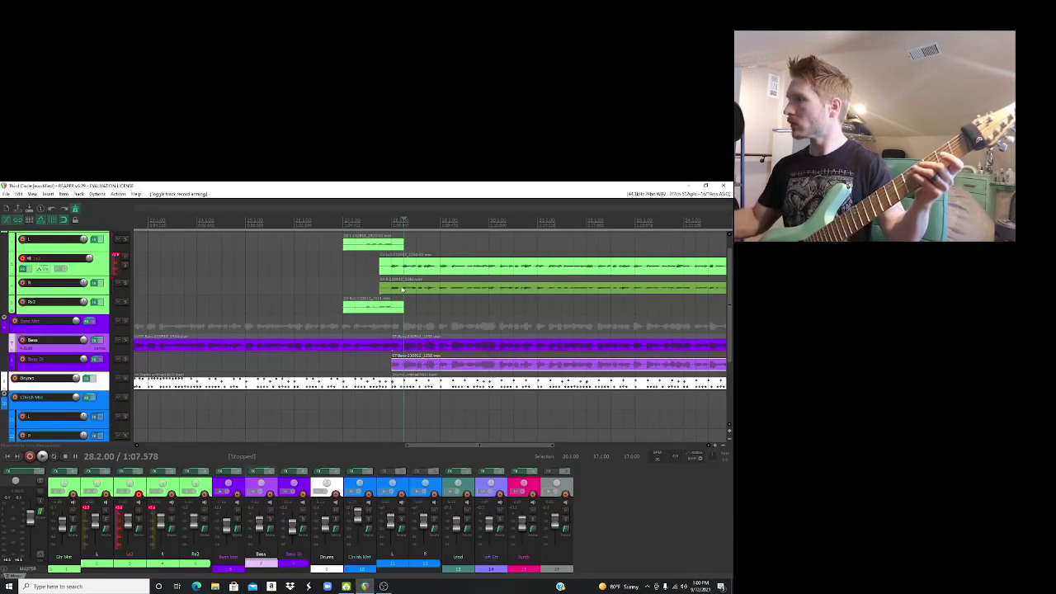
Step: Cut the existing long guitar takes from the Lx2 and R tracks
drag(403, 286, 451, 266)
key(ctrl+x)
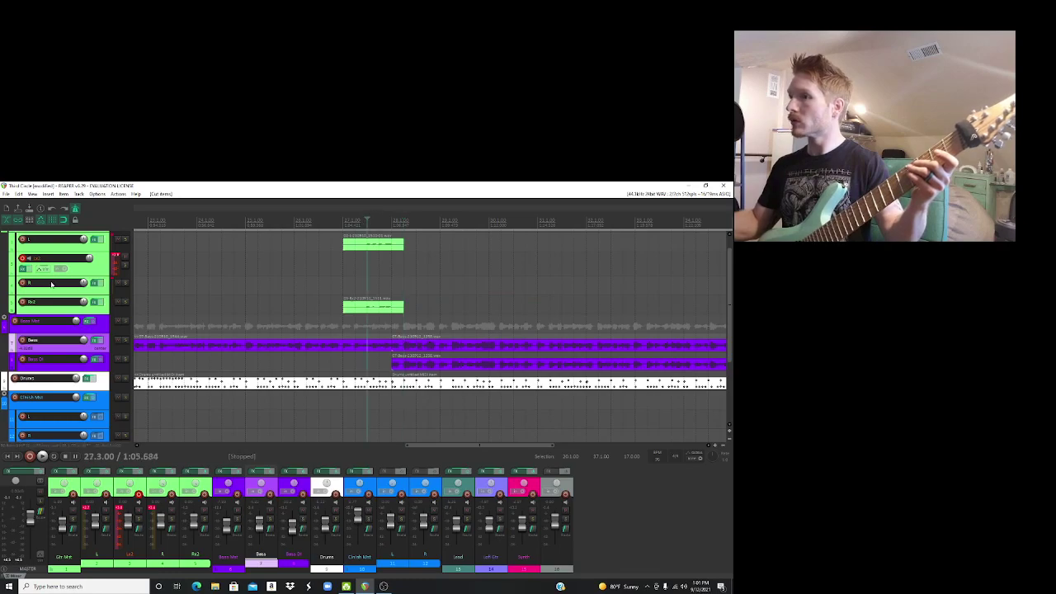
Step: Try to record a guitar take on the Lx2 track from 27.3.00, and cut the recorded item
key(ctrl+r)
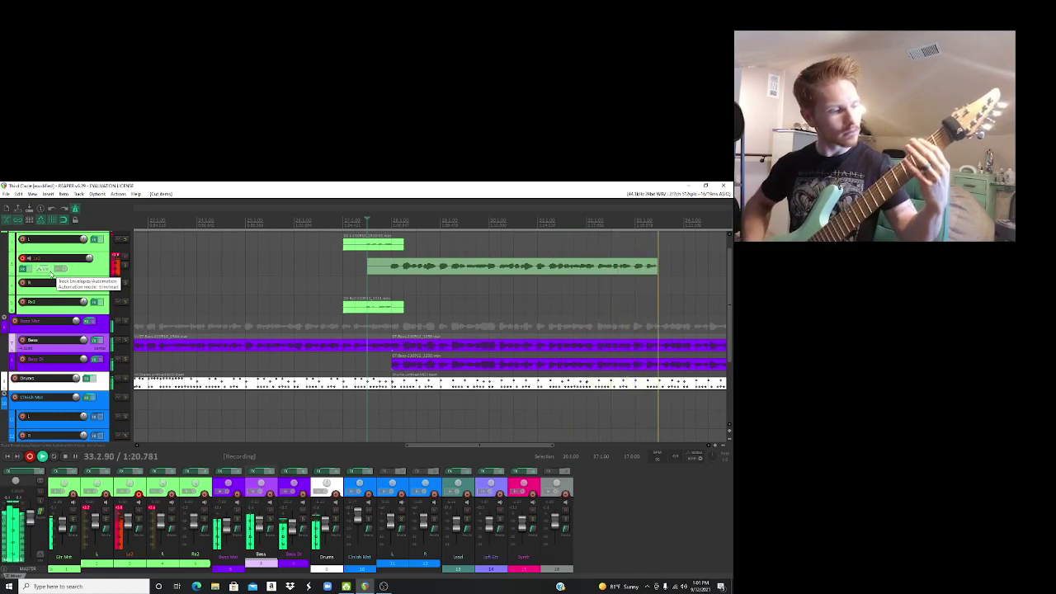
key(space)
key(Return)
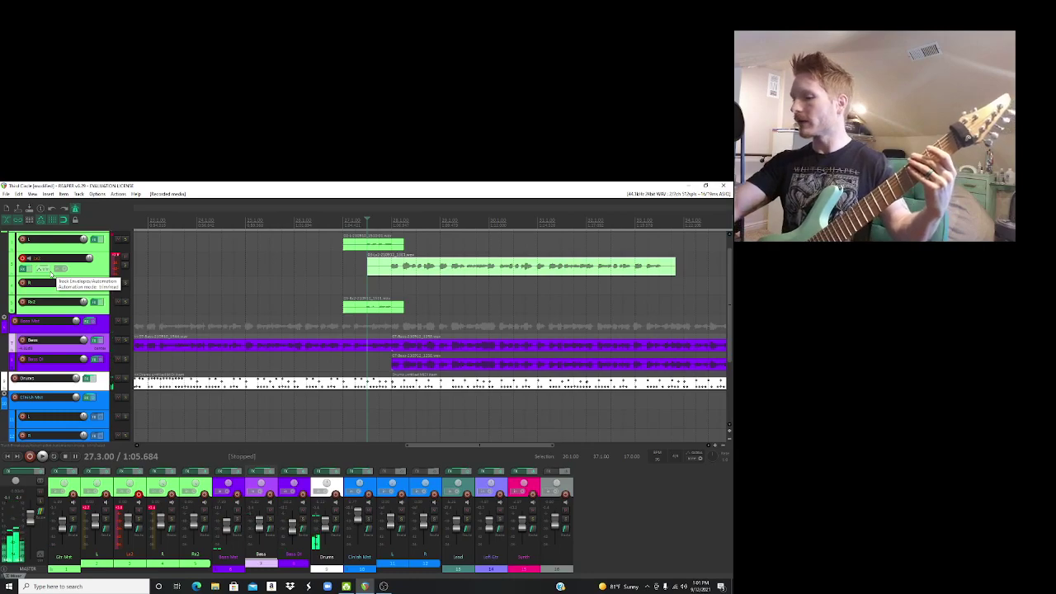
key(ctrl+x)
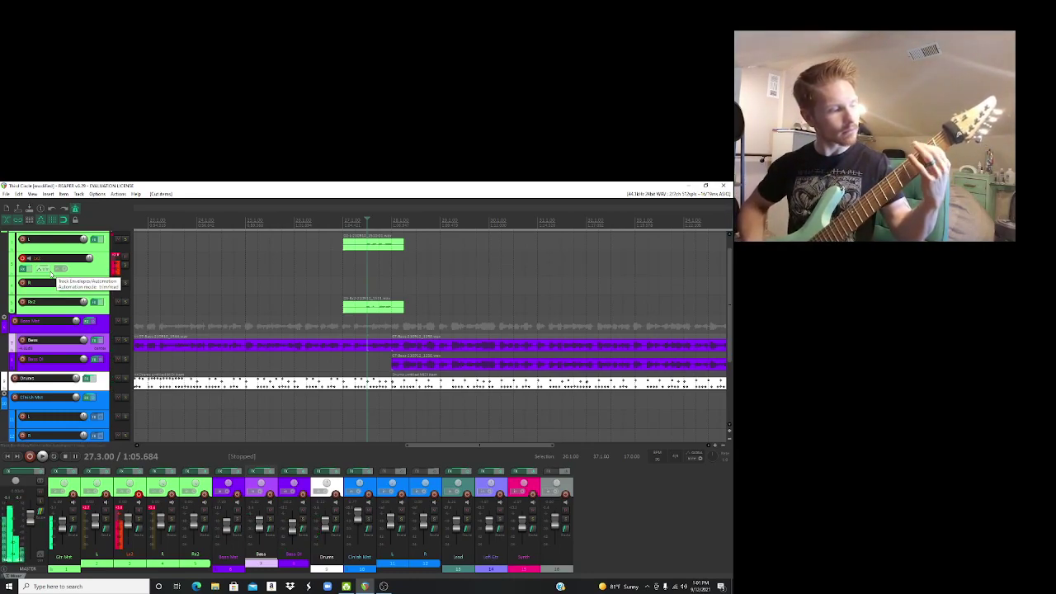
Step: Record a full guitar take on the Lx2 track from 27.3.00 until past bar 36, and arm the R track instead
key(ctrl+r)
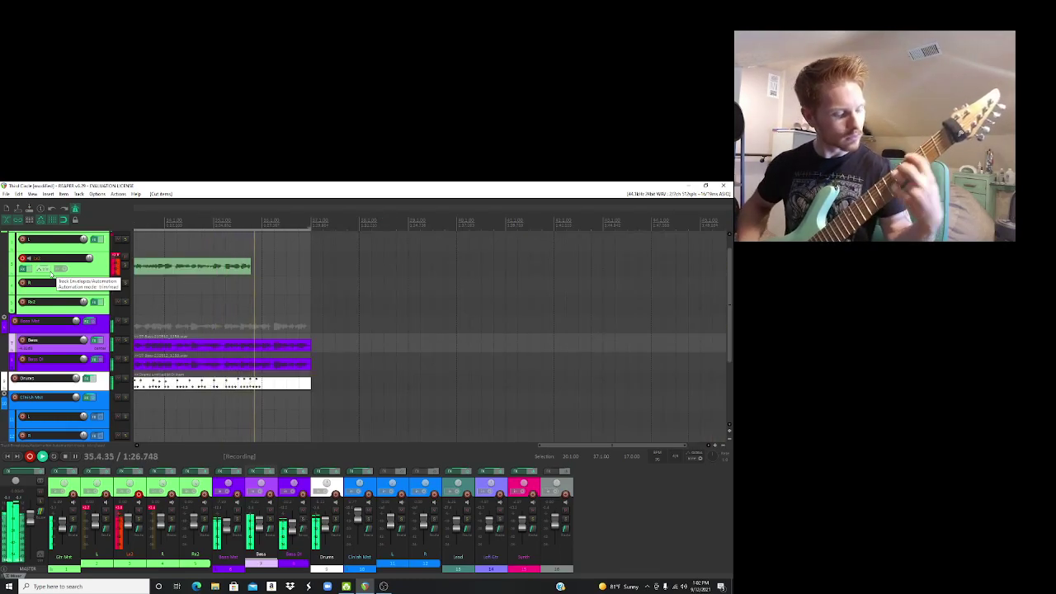
key(space)
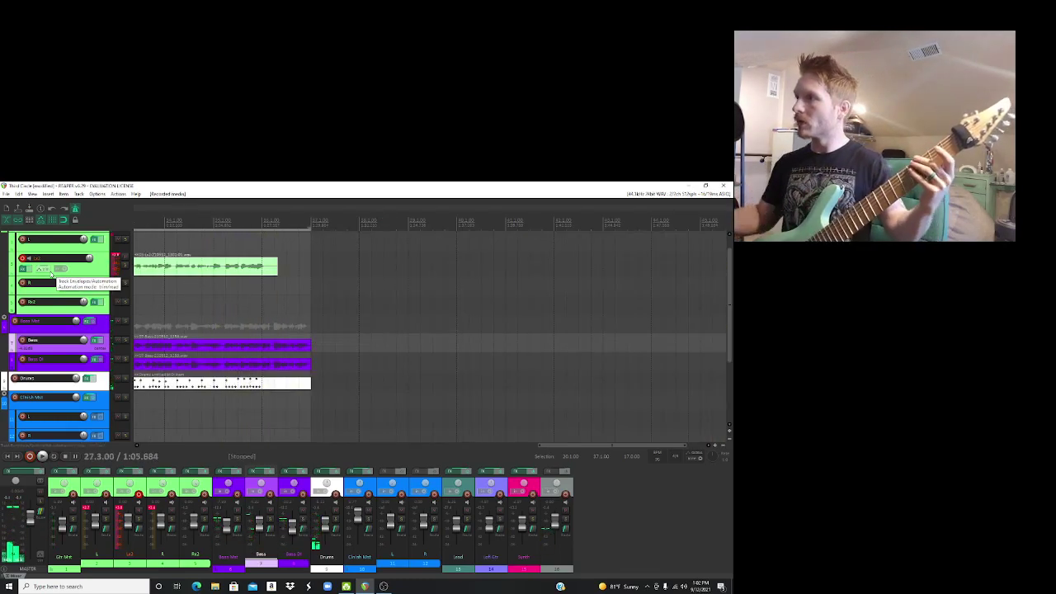
click(22, 264)
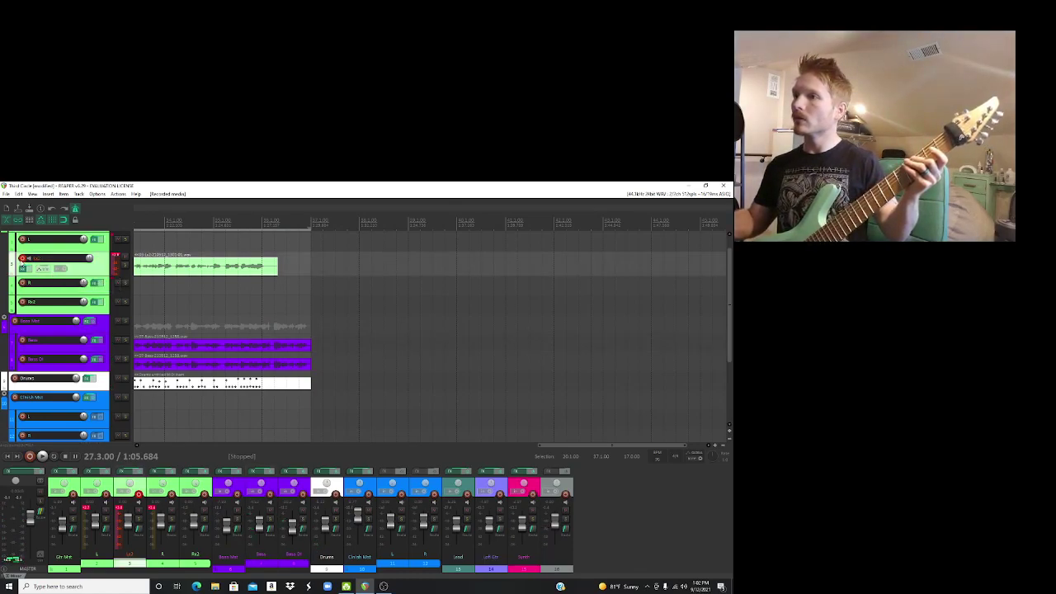
click(23, 258)
click(23, 278)
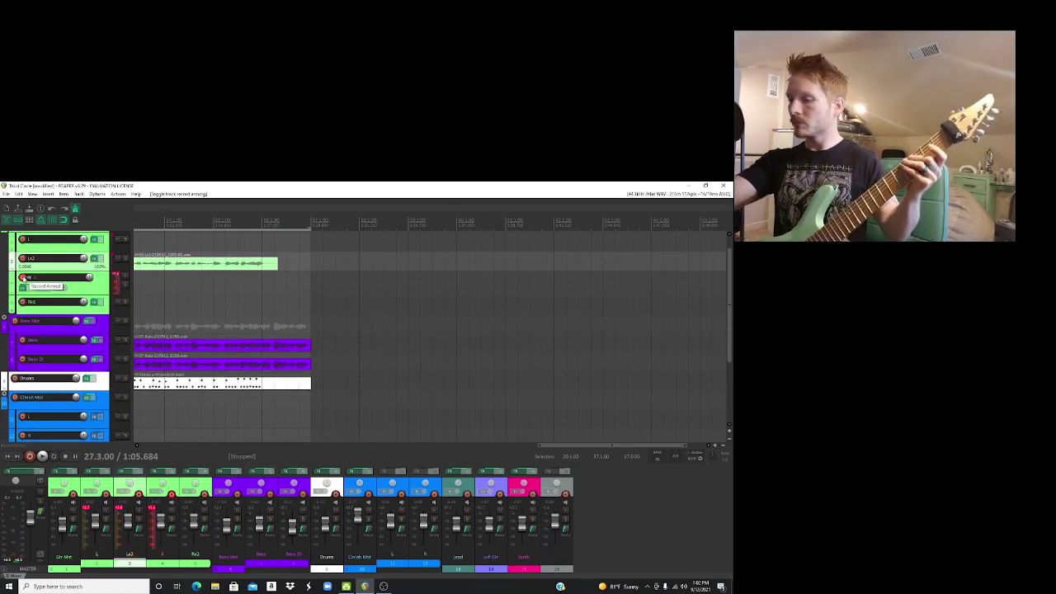
Step: Try to record a guitar take on the R track from 27.3.00, and undo the recording
key(ctrl+t)
key(ctrl+z)
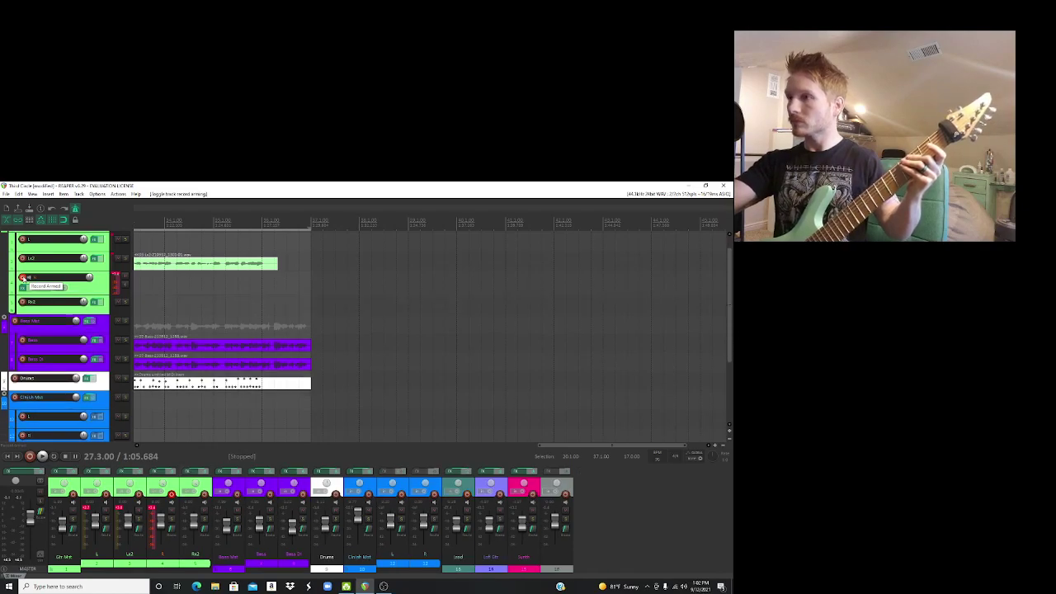
key(ctrl+r)
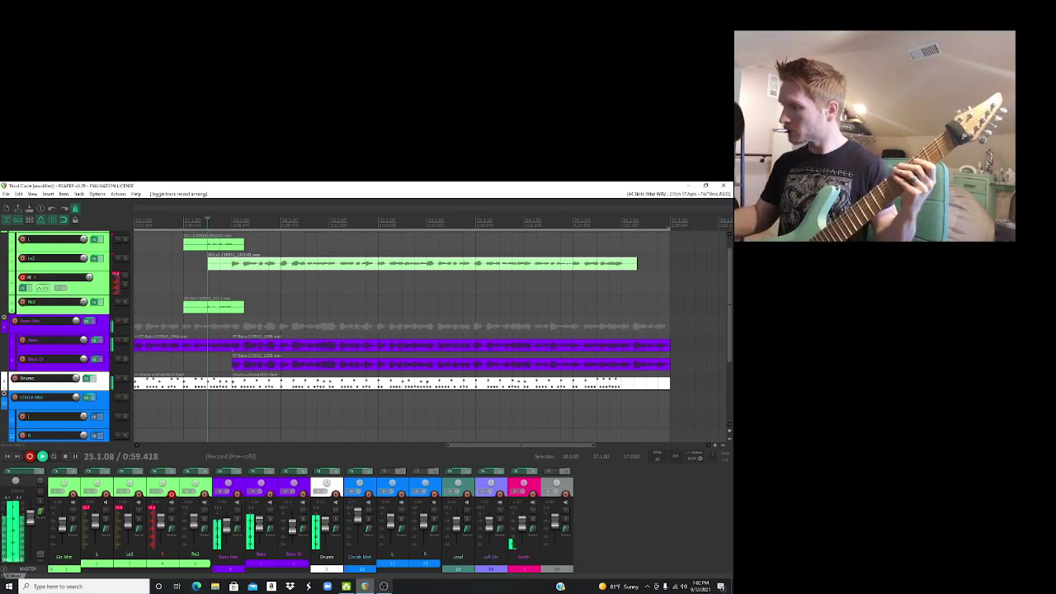
click(384, 587)
click(364, 586)
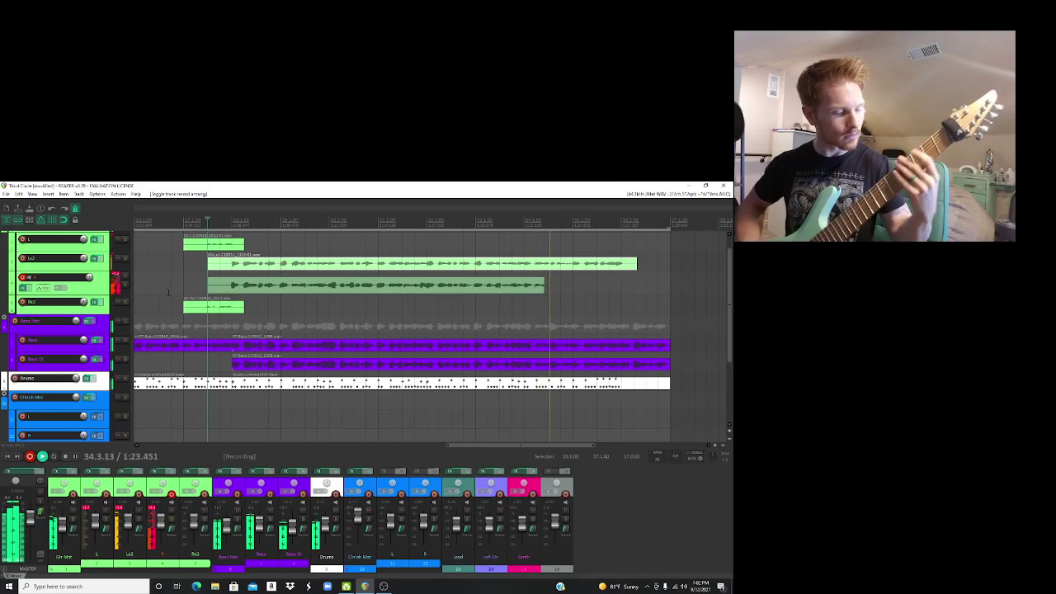
key(space)
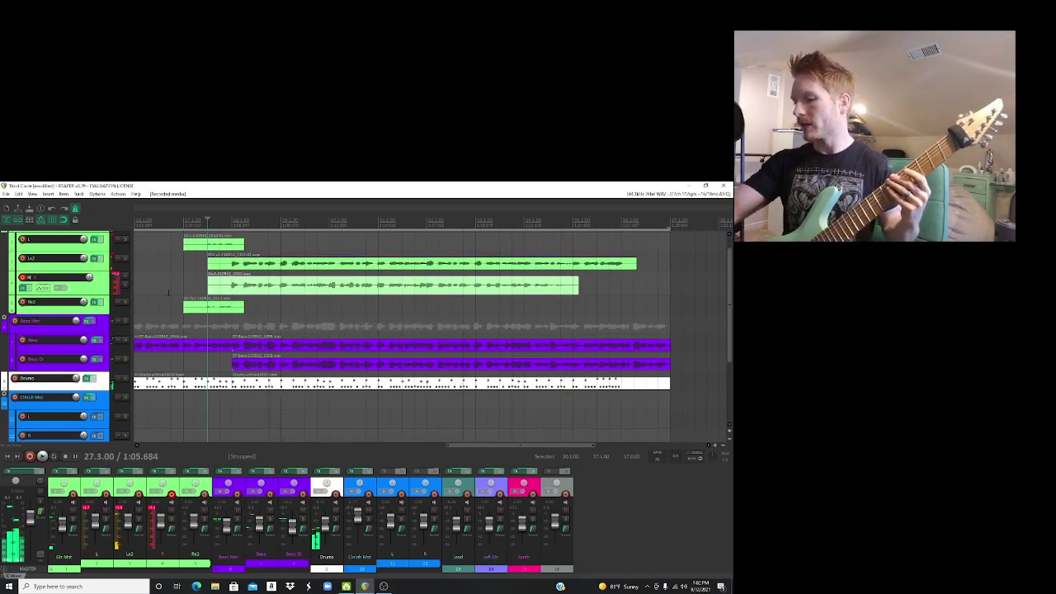
key(ctrl+z)
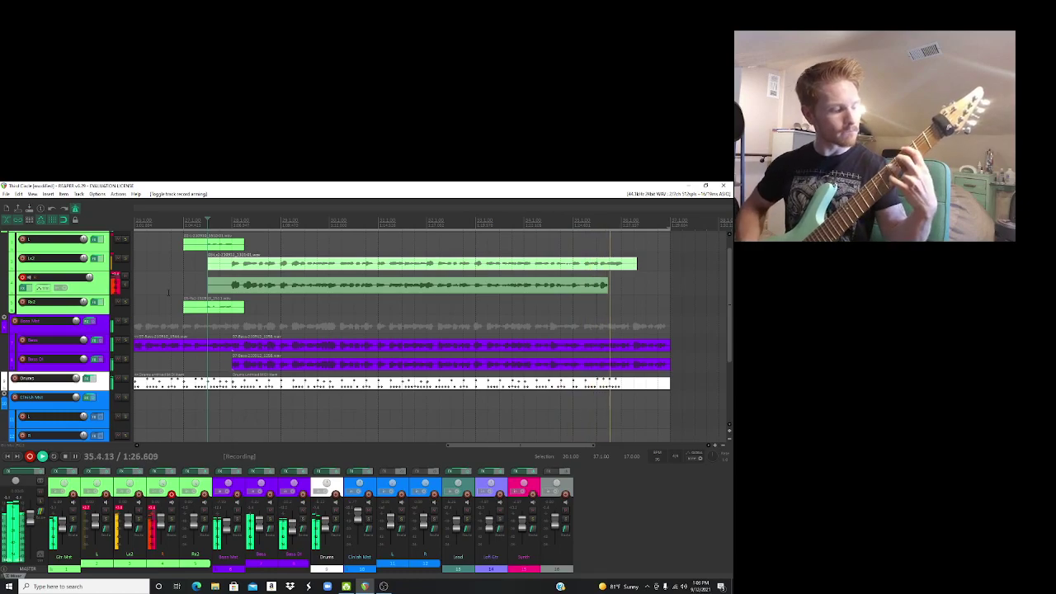
Step: Record a full guitar take on the R track from 27.3.00, and trim the R and Lx2 takes to end at about bar 36
key(space)
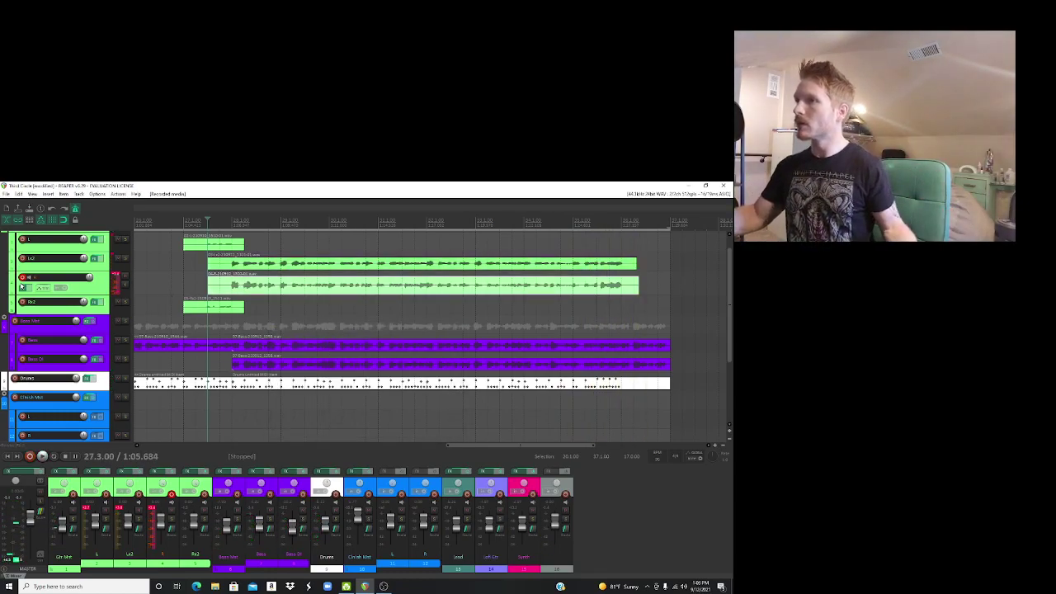
click(22, 278)
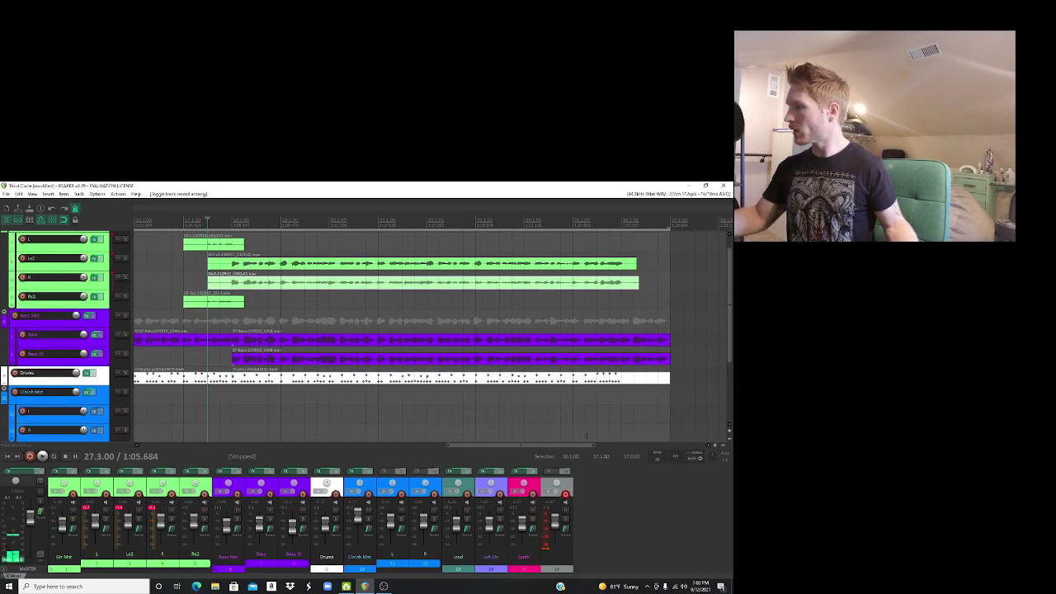
drag(634, 282, 621, 282)
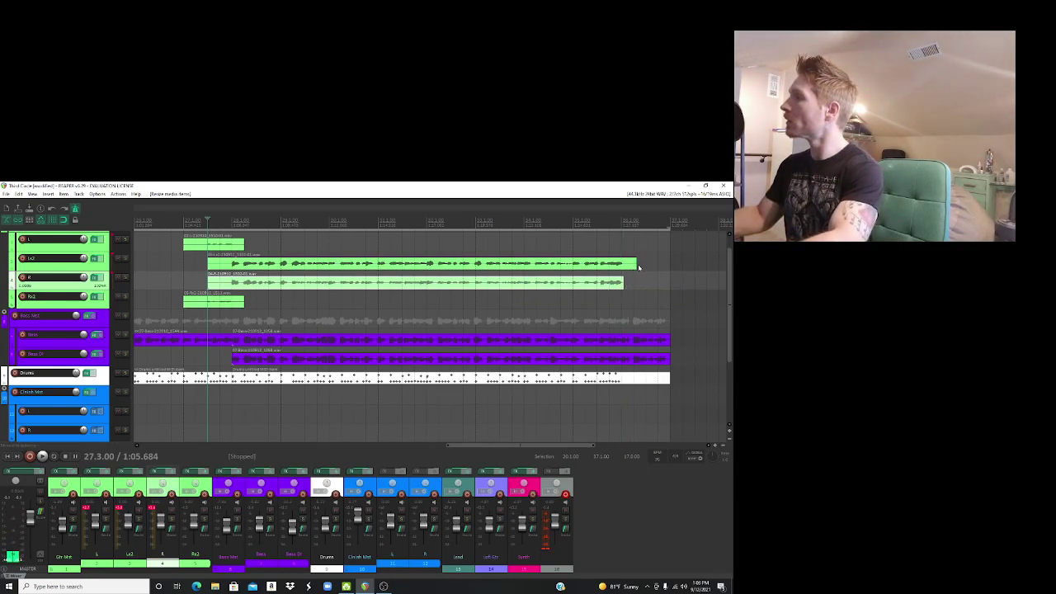
drag(636, 263, 624, 264)
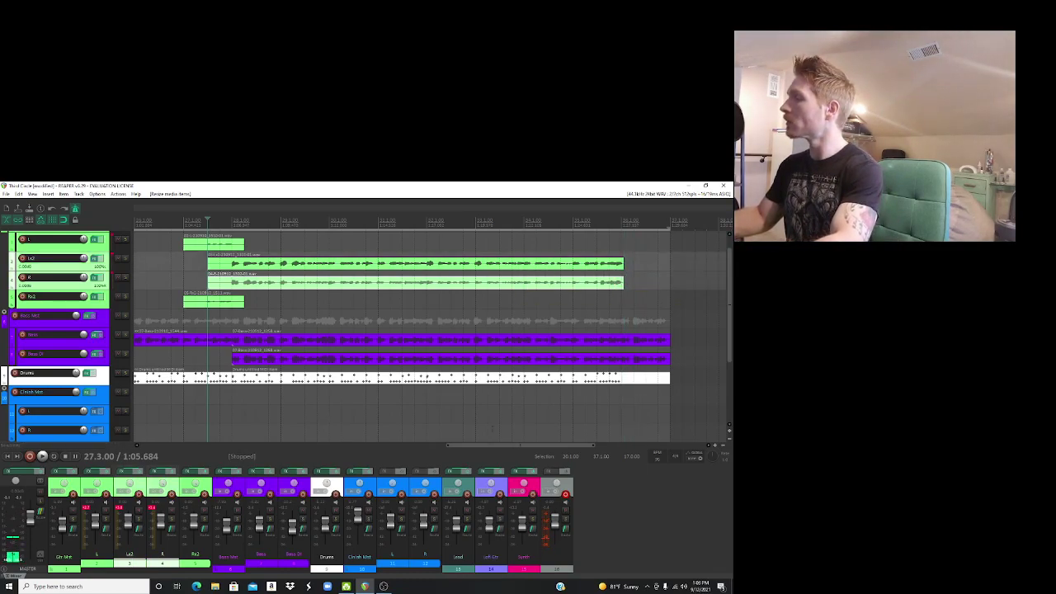
Step: Check the viewer list of the stream chat in OBS, and return to REAPER
click(384, 586)
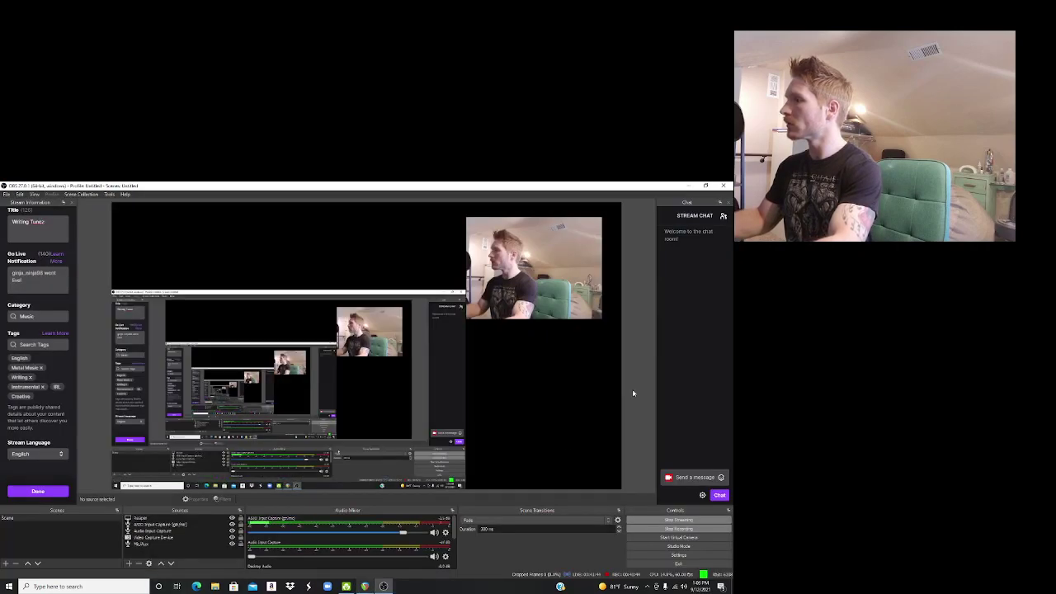
click(723, 216)
click(723, 216)
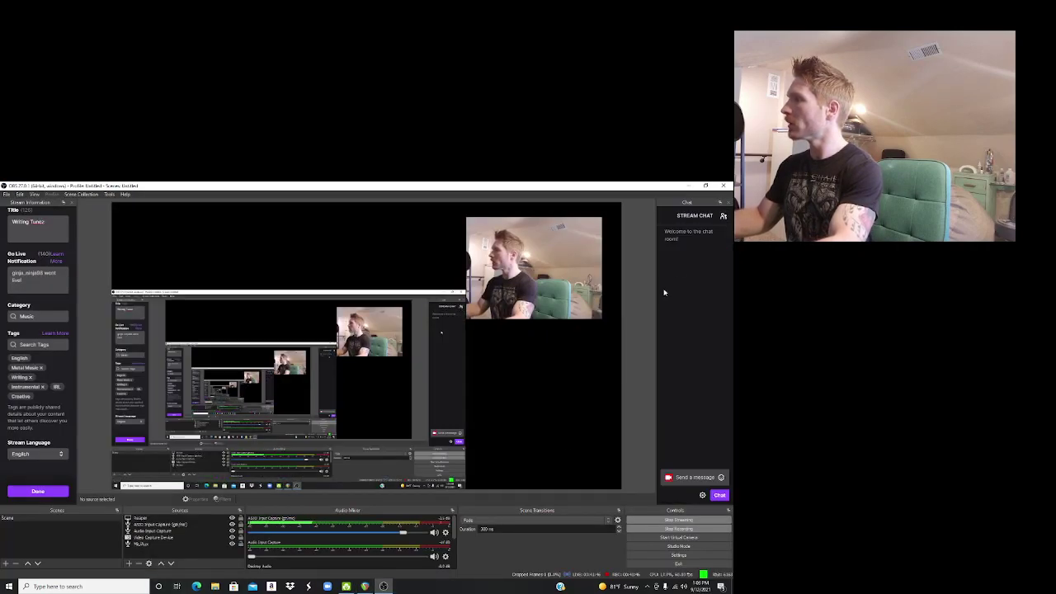
click(364, 586)
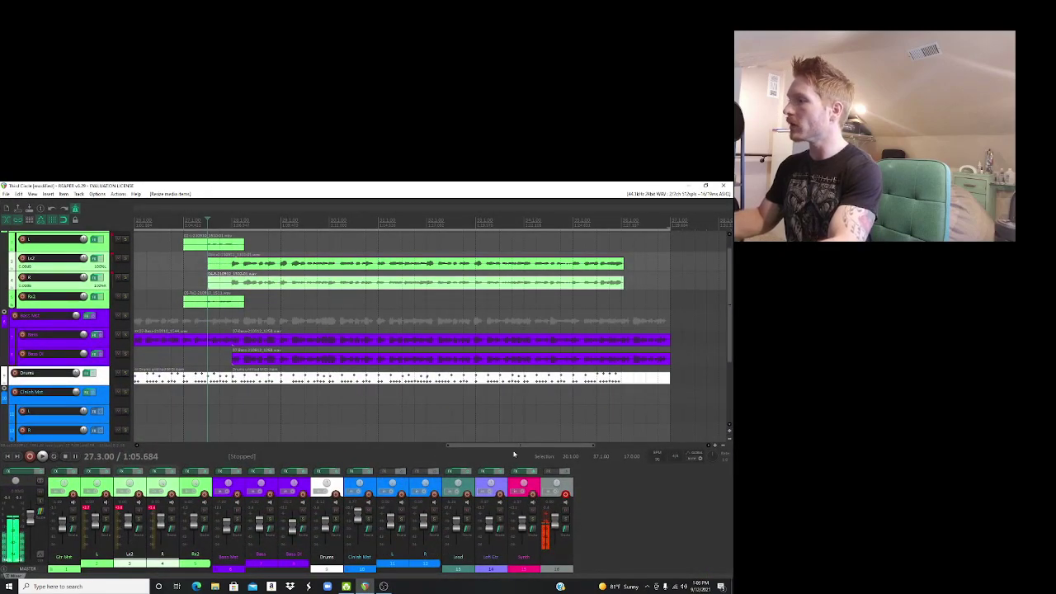
Step: Place the edit cursor at 17.1.00 and save the project
drag(513, 447, 472, 446)
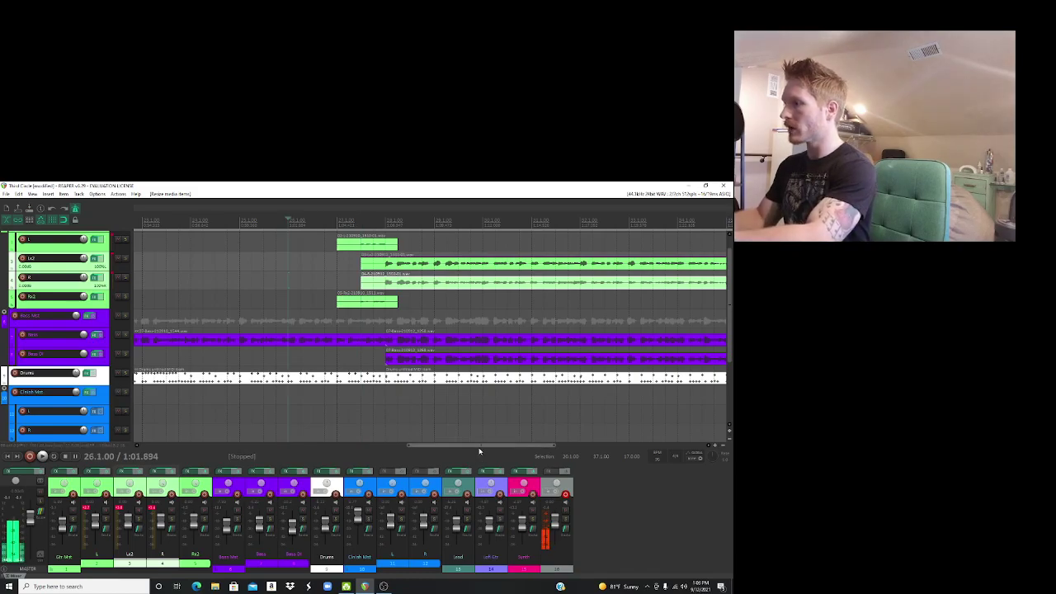
drag(478, 449, 378, 451)
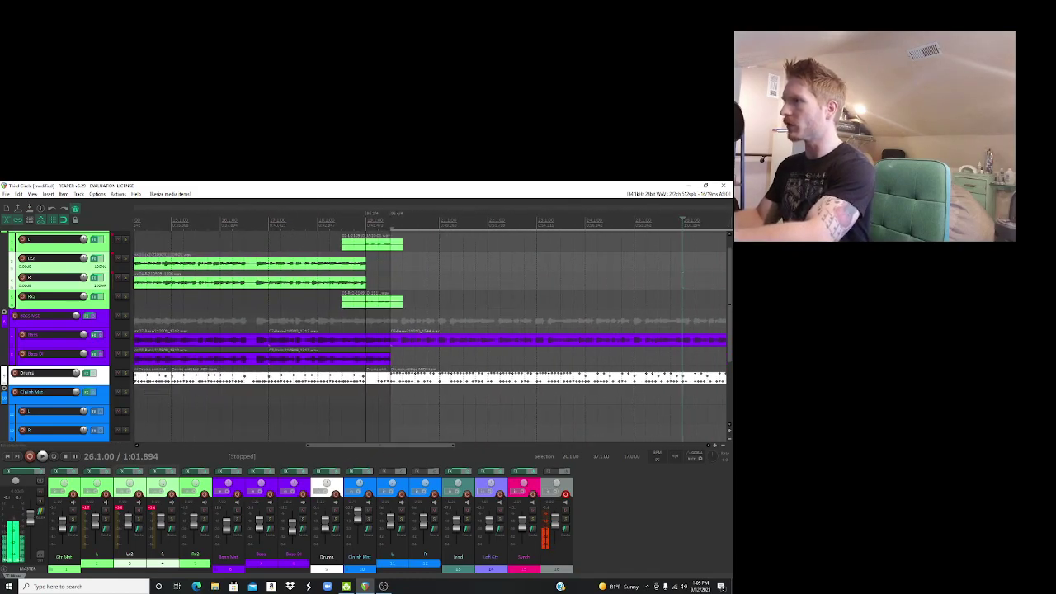
click(268, 221)
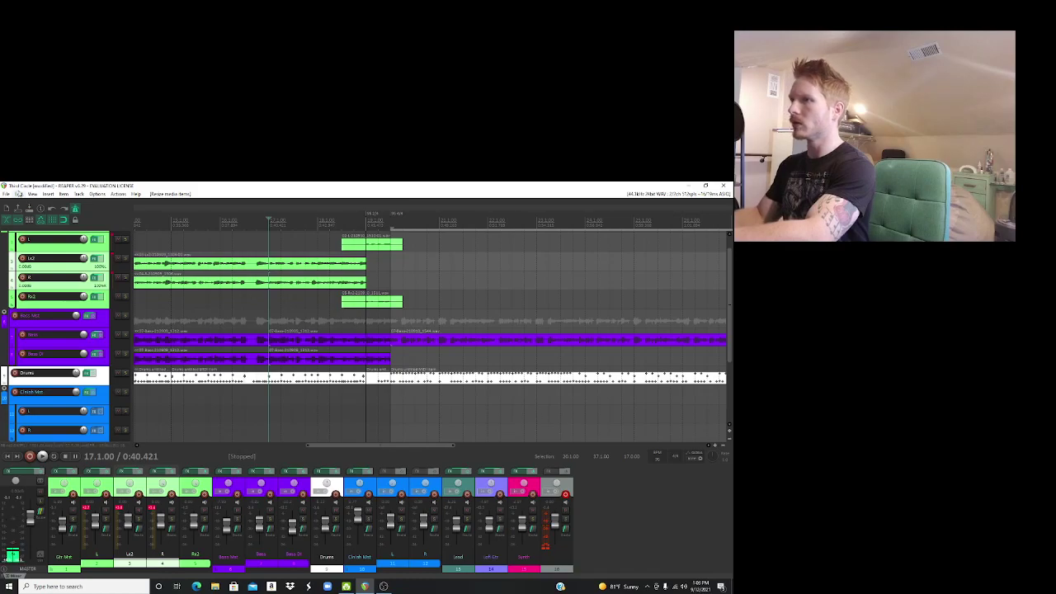
click(6, 195)
click(24, 229)
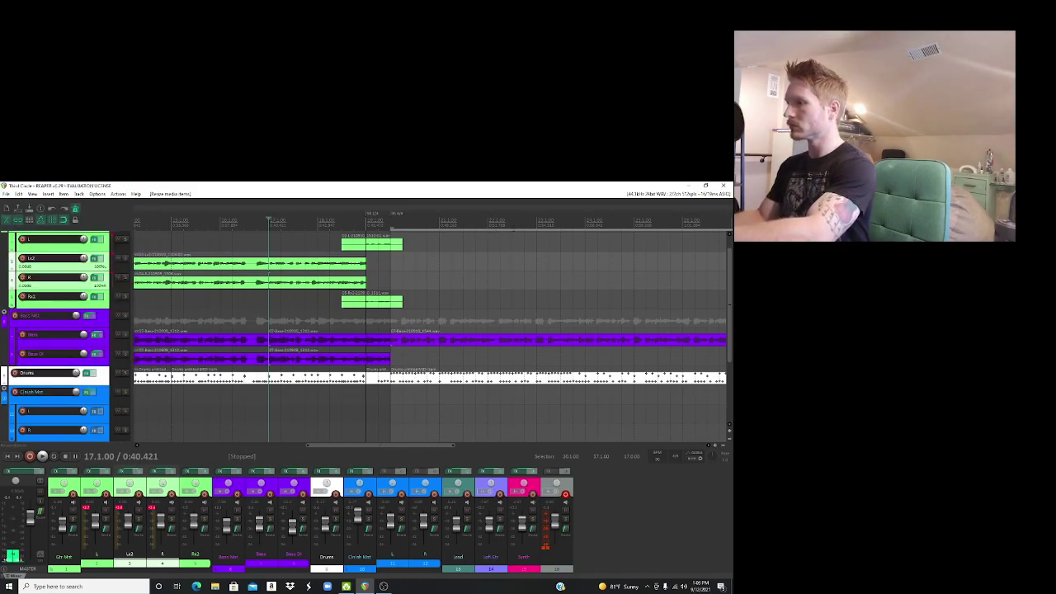
Step: Play the song back from bar 17, and trim the end of the last Bass DI take to bar 36
key(space)
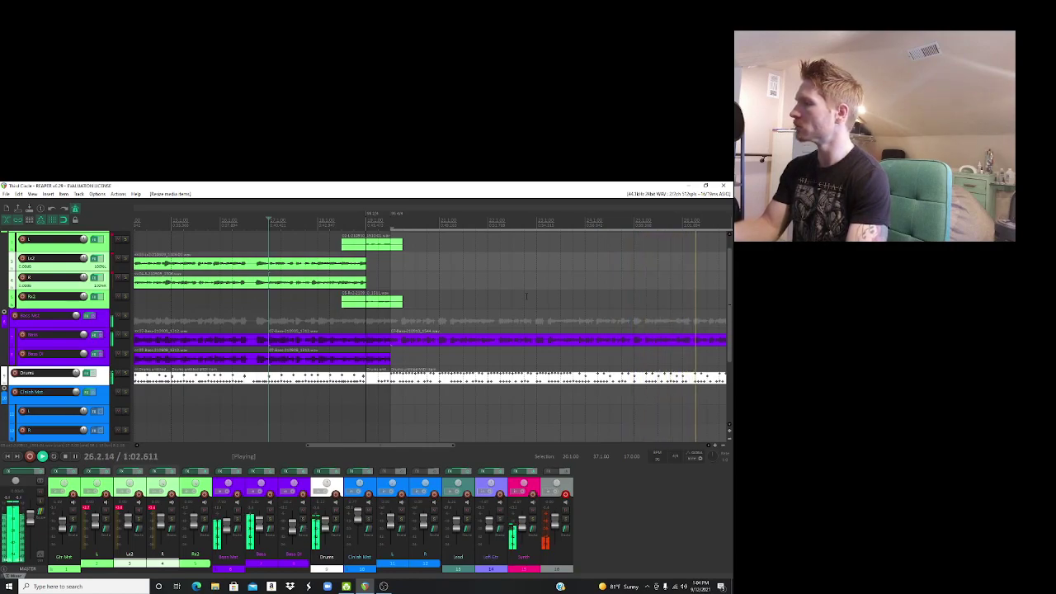
key(ctrl+z)
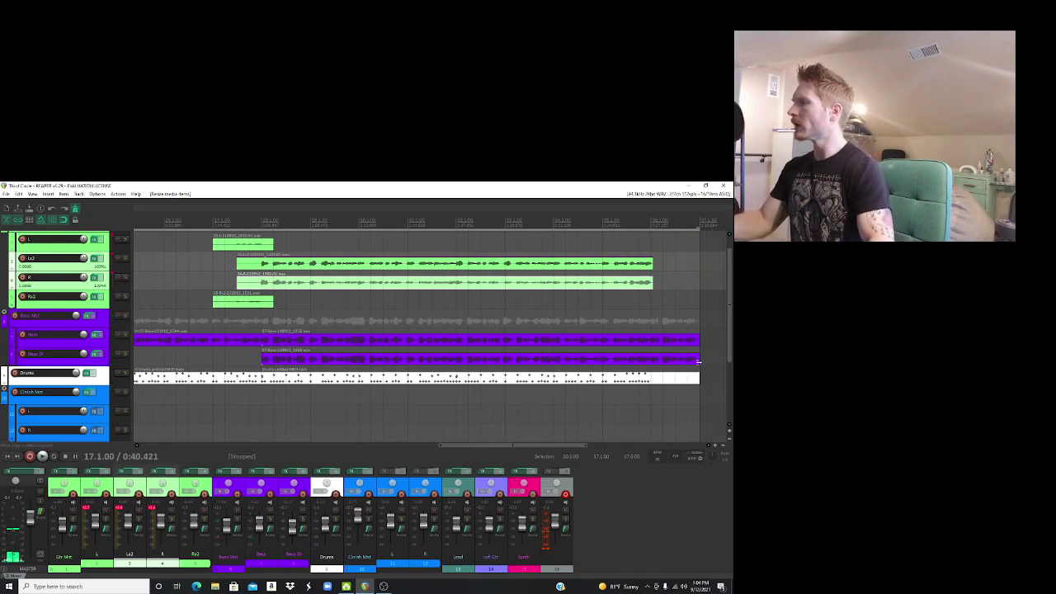
drag(698, 361, 650, 363)
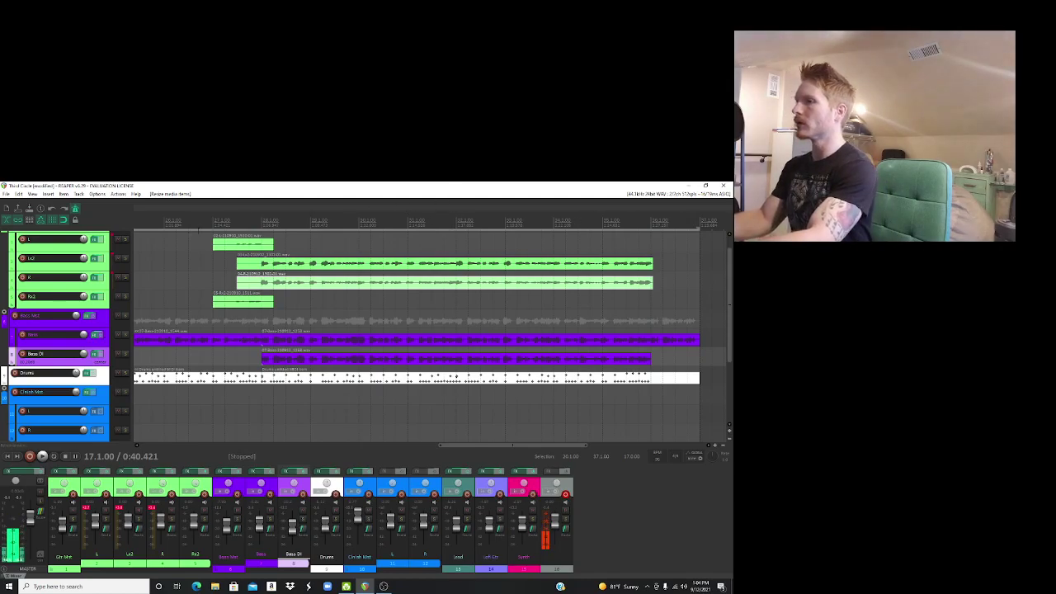
Step: Listen to the song from 17.1.00 until past bar 36, check OBS briefly, and return to REAPER
key(space)
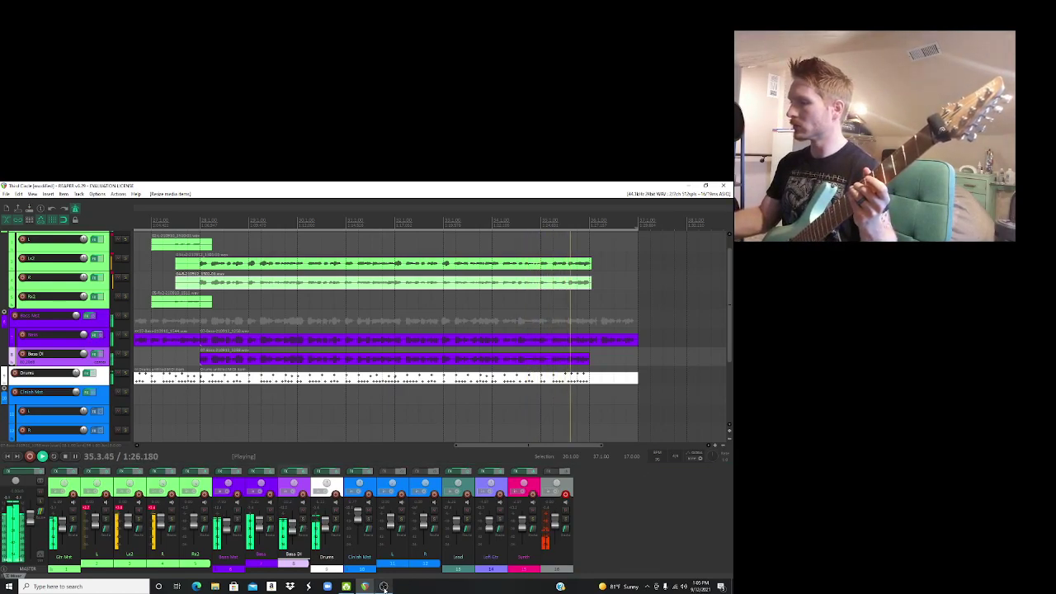
mouse_move(384, 587)
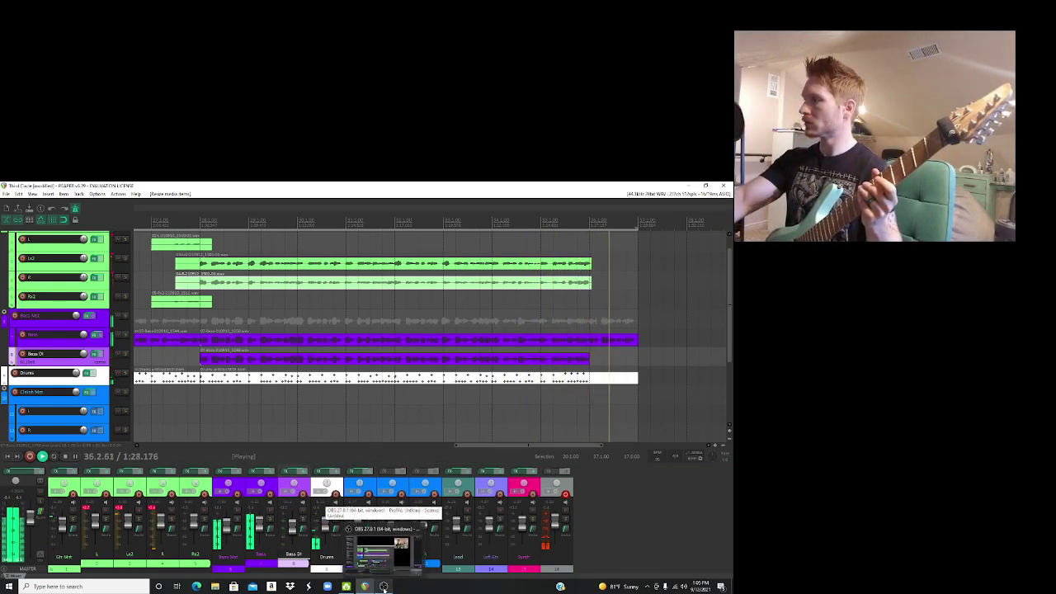
key(space)
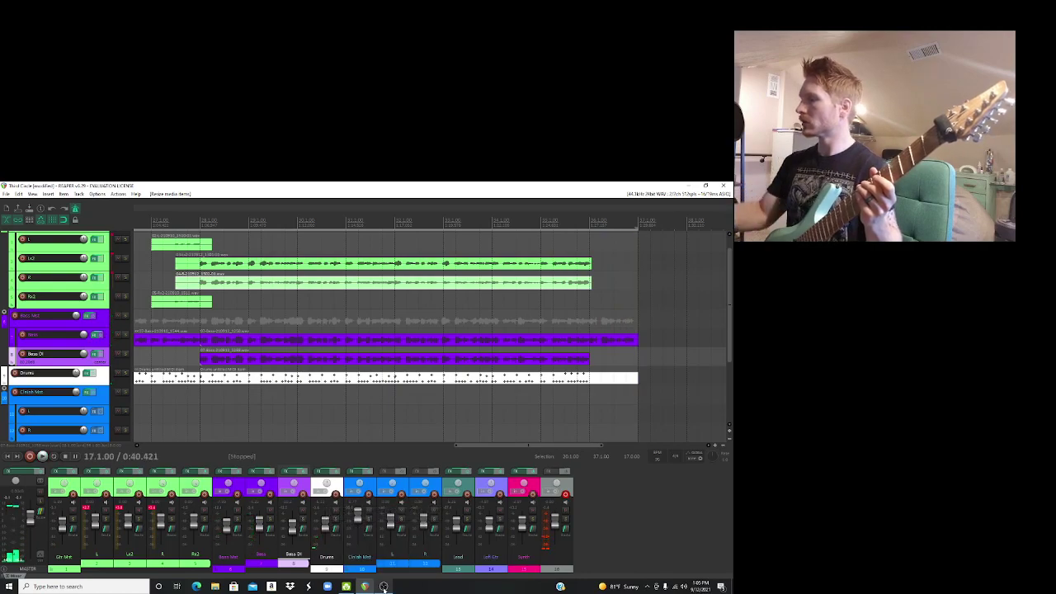
click(383, 588)
click(364, 587)
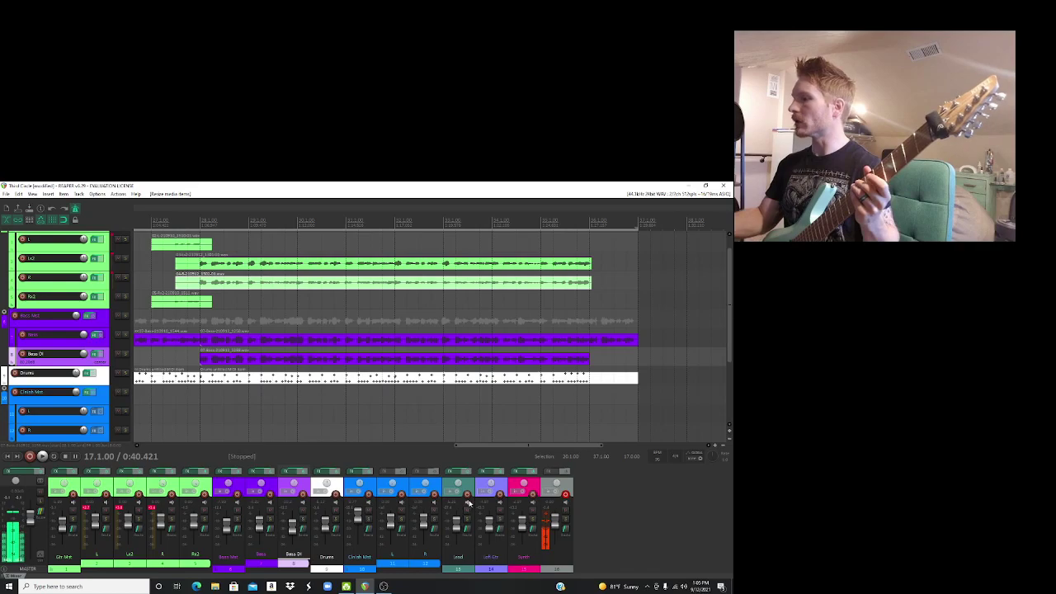
Step: Arm the Lead track for recording, and play the new section from 27.2.00 until past bar 36
click(467, 495)
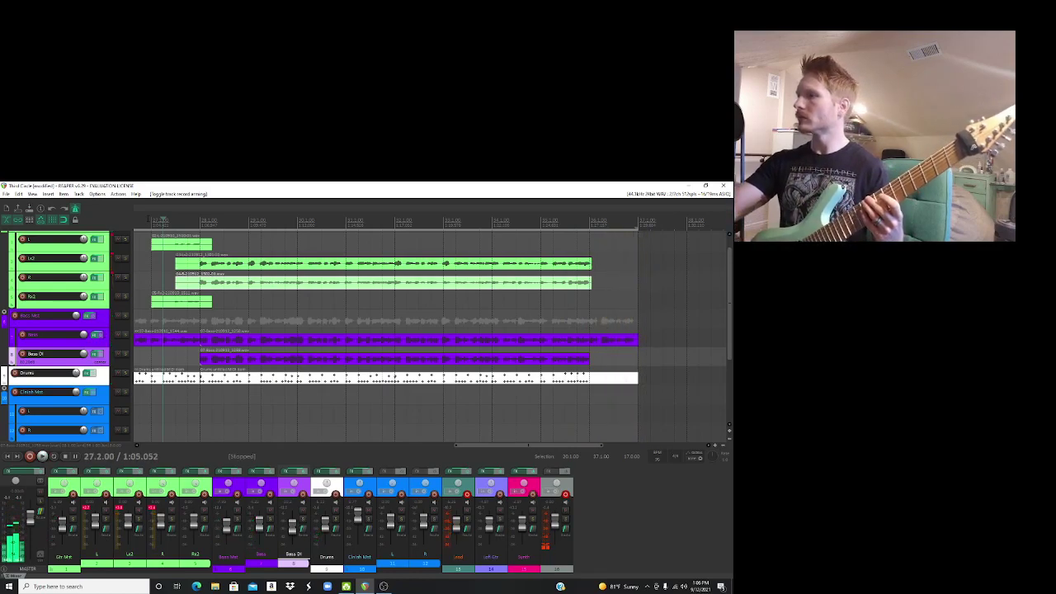
key(space)
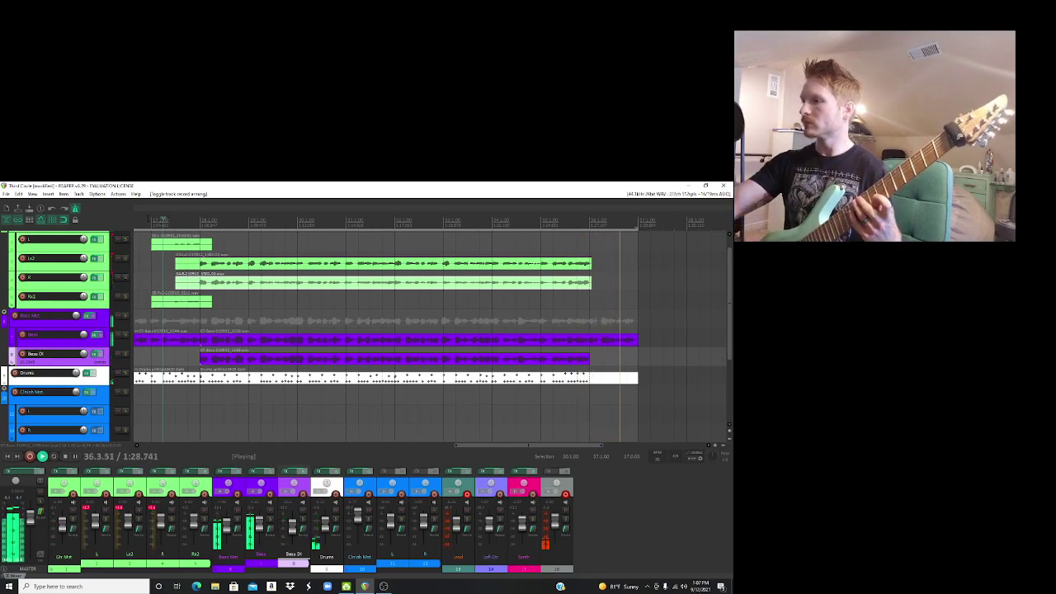
key(space)
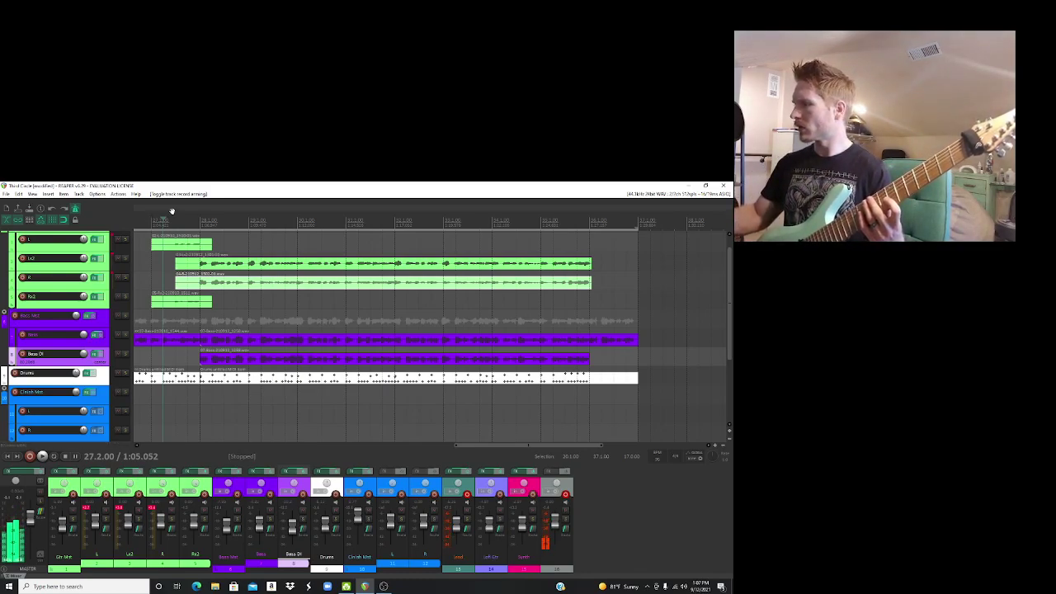
Step: Remove the short recorded clip near measure 37 from the unnamed last track
drag(731, 291, 730, 380)
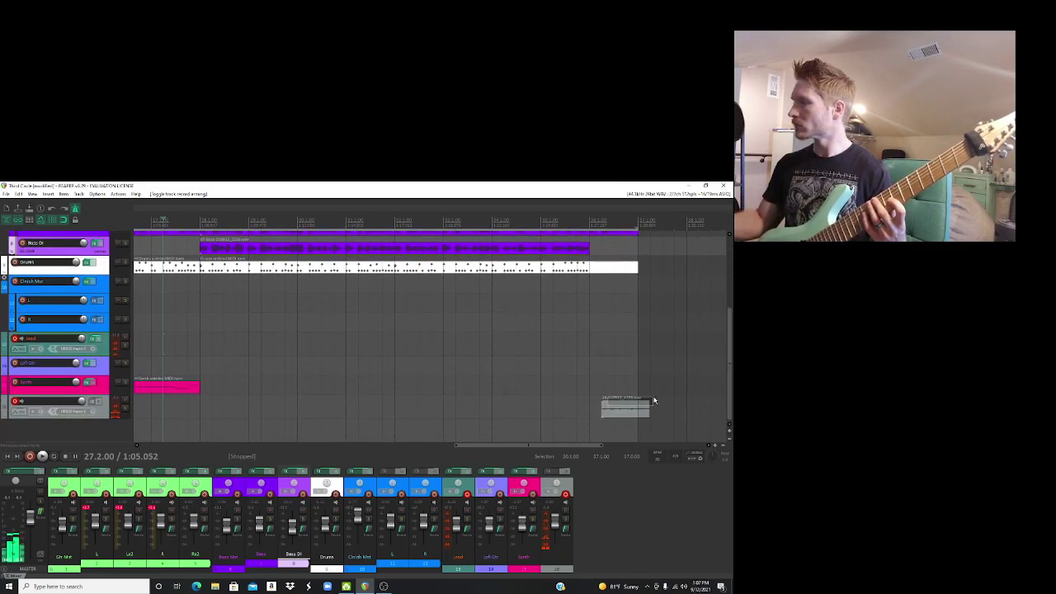
drag(653, 401, 651, 395)
click(652, 397)
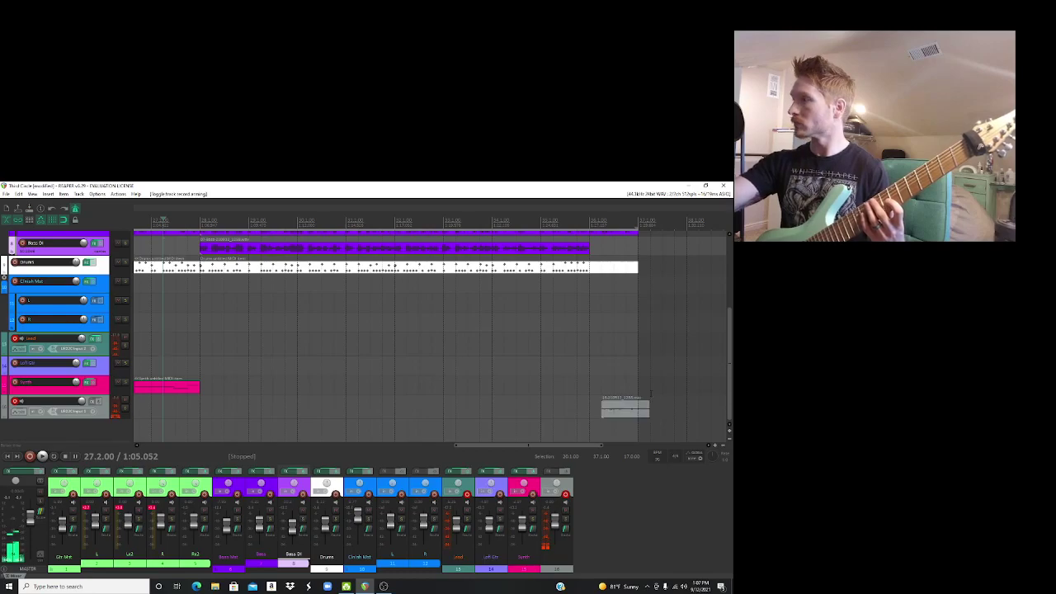
right_click(622, 414)
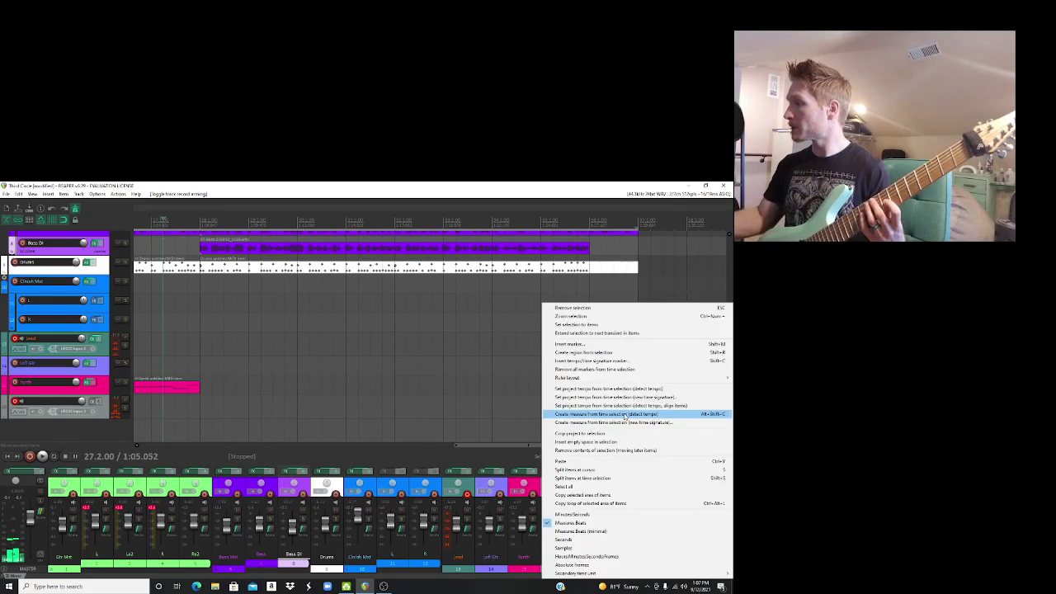
click(627, 412)
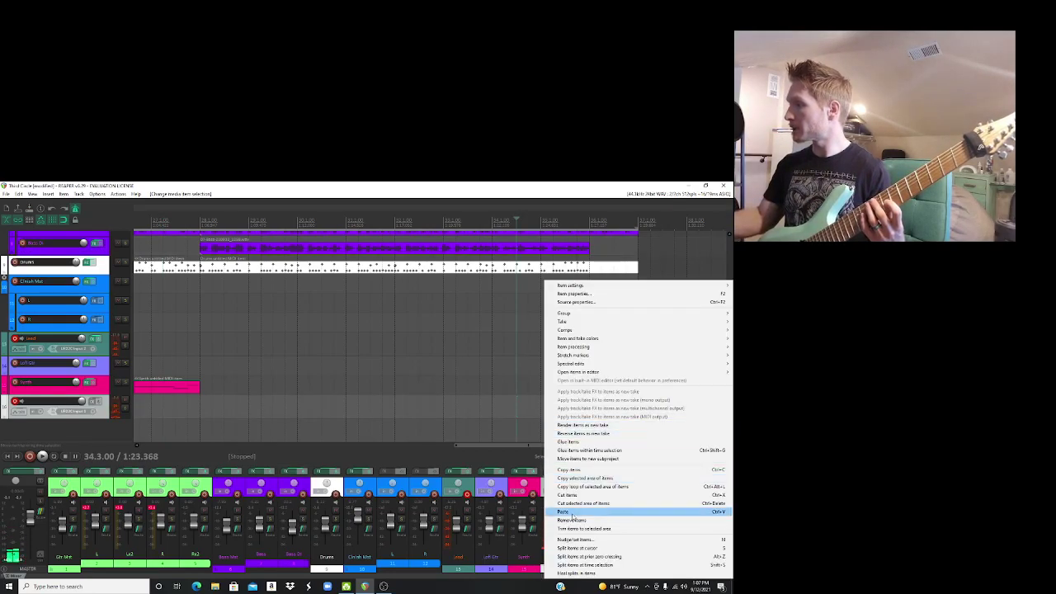
click(581, 522)
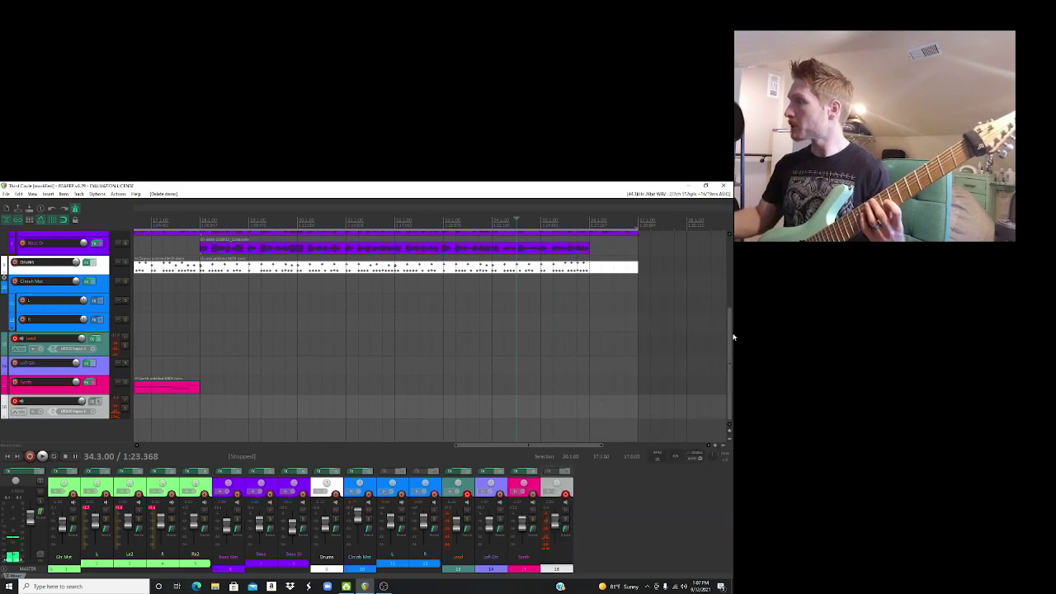
Step: Disarm the unnamed last track and record a guitar take on the Lead track from 28.1.00 to just past measure 37
drag(730, 337, 726, 269)
scroll(726, 269, down, 2)
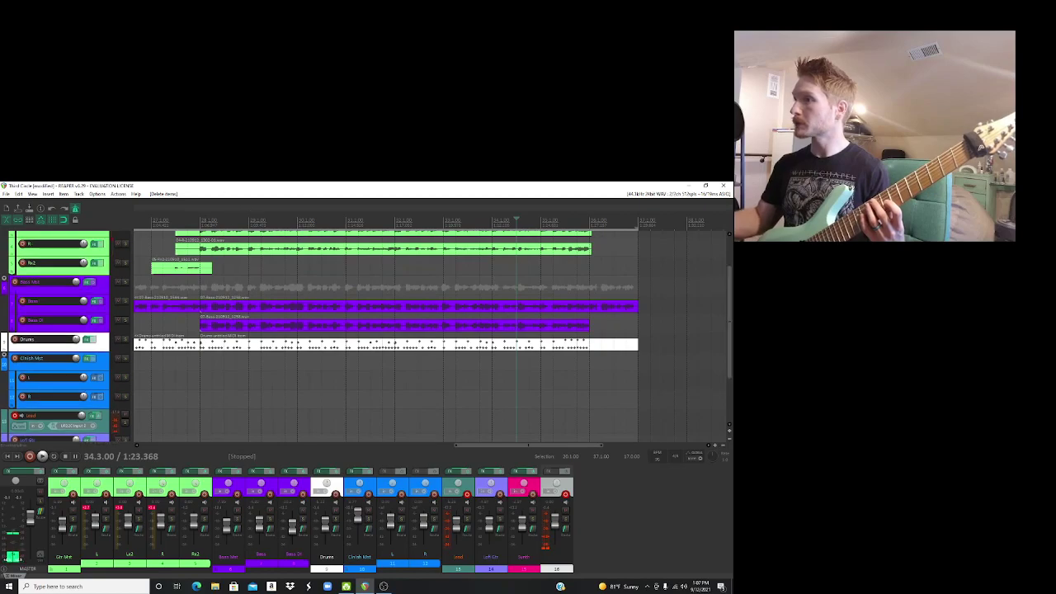
click(200, 371)
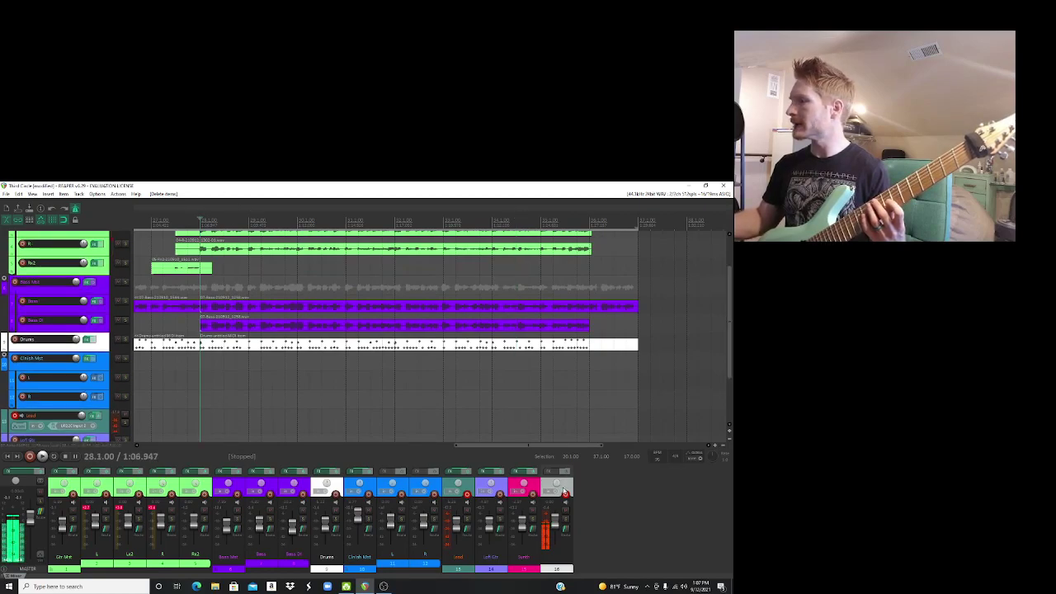
click(564, 495)
key(ctrl+r)
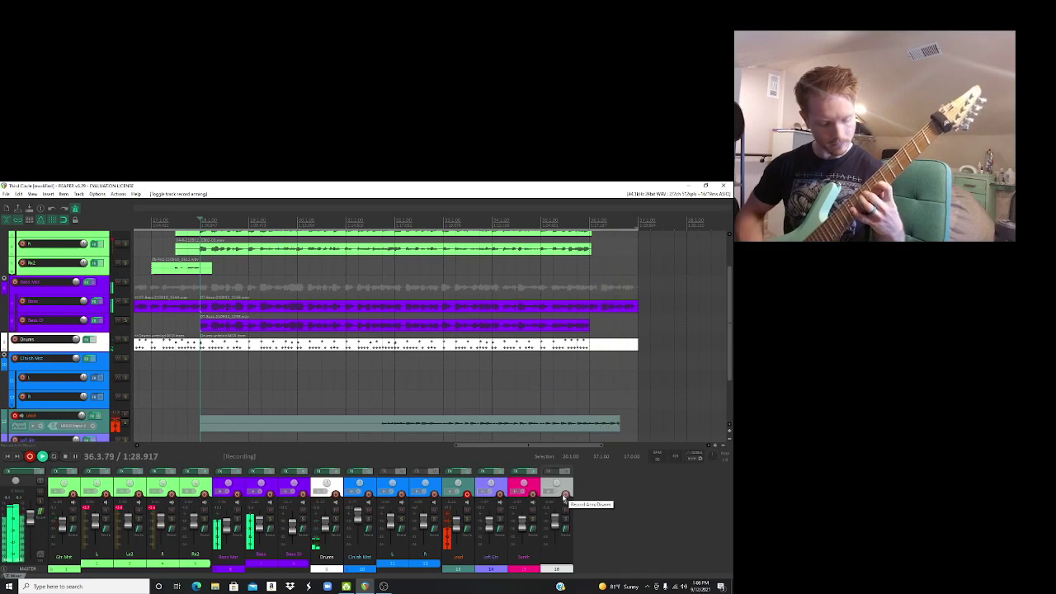
key(space)
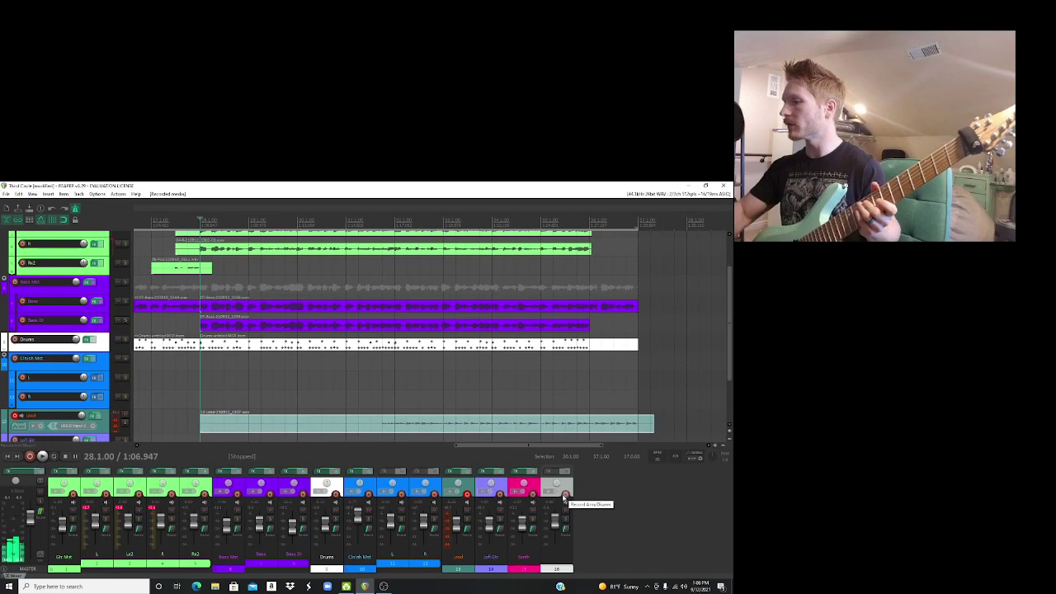
Step: Re-arm the unnamed last track, and trim the Lead take's start to measure 31 with a fade-in ending shortly after measure 32
click(564, 495)
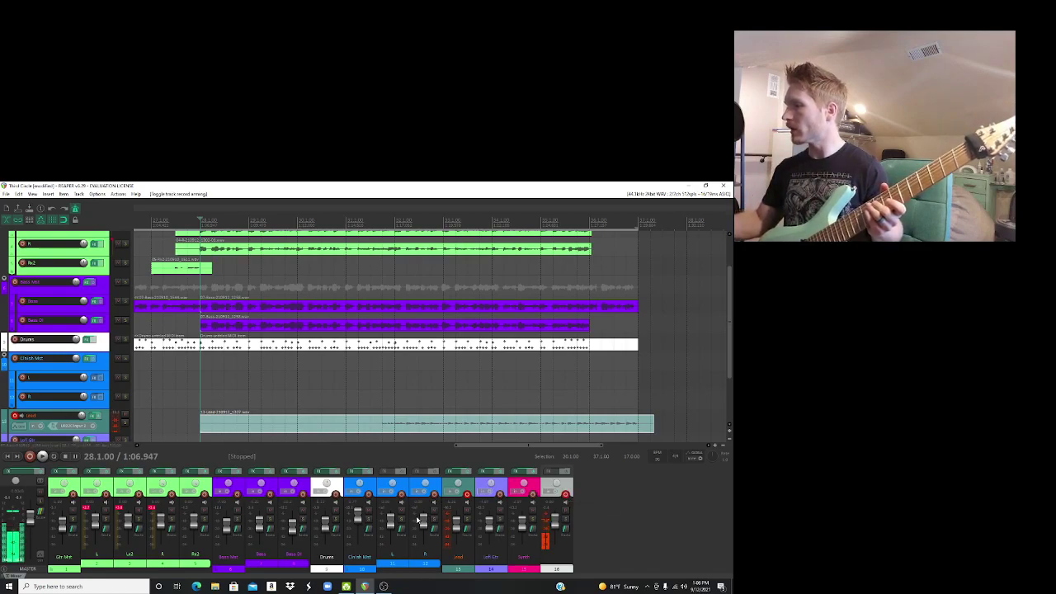
click(384, 586)
click(365, 586)
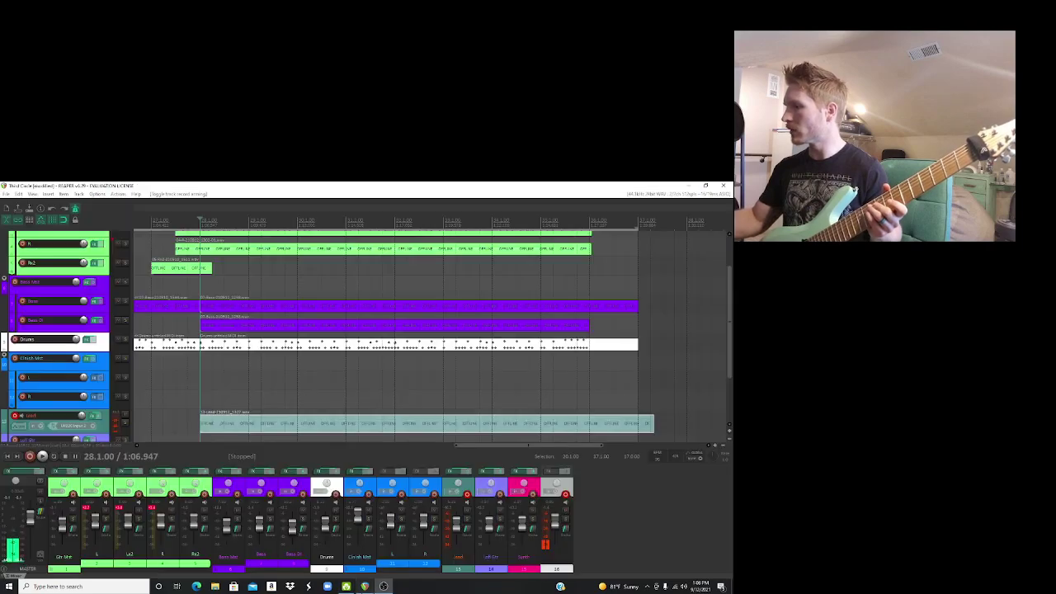
drag(199, 423, 394, 428)
key(space)
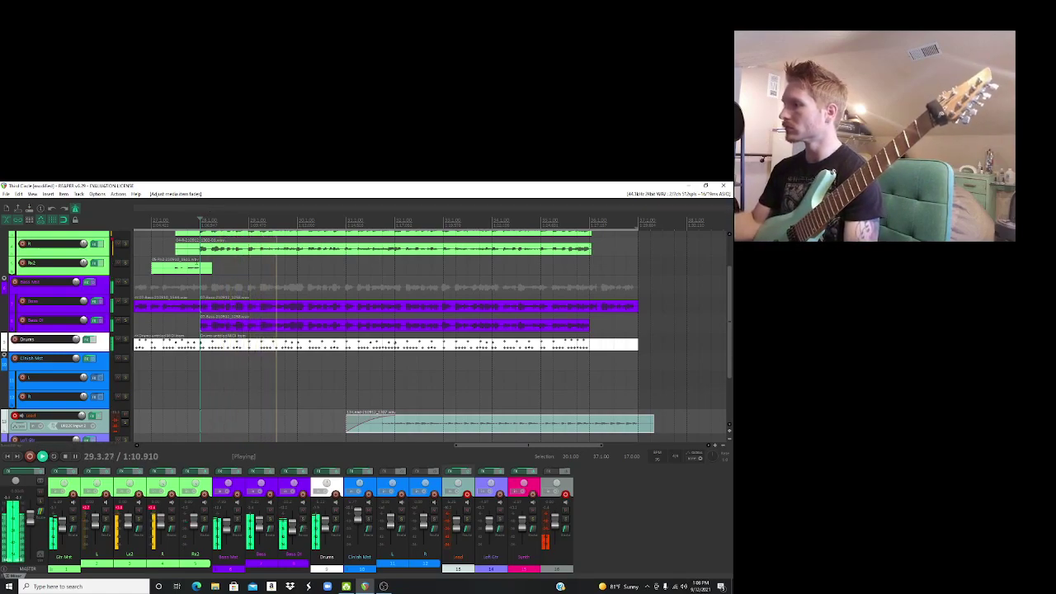
drag(392, 427, 417, 422)
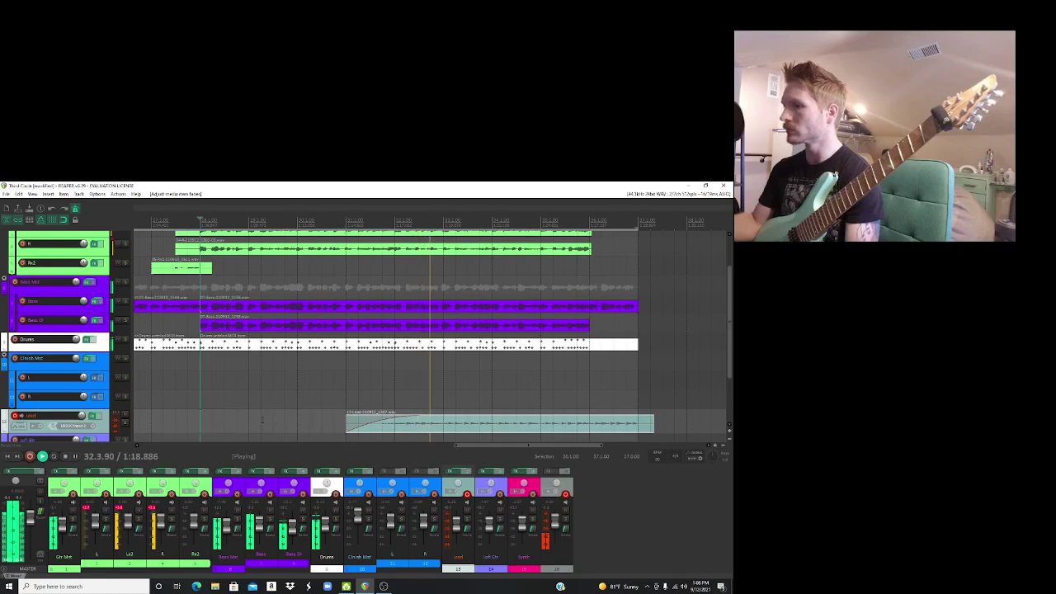
Step: Disarm the Lead track to hear the take, and trim the take's end to 37.1.00
click(15, 417)
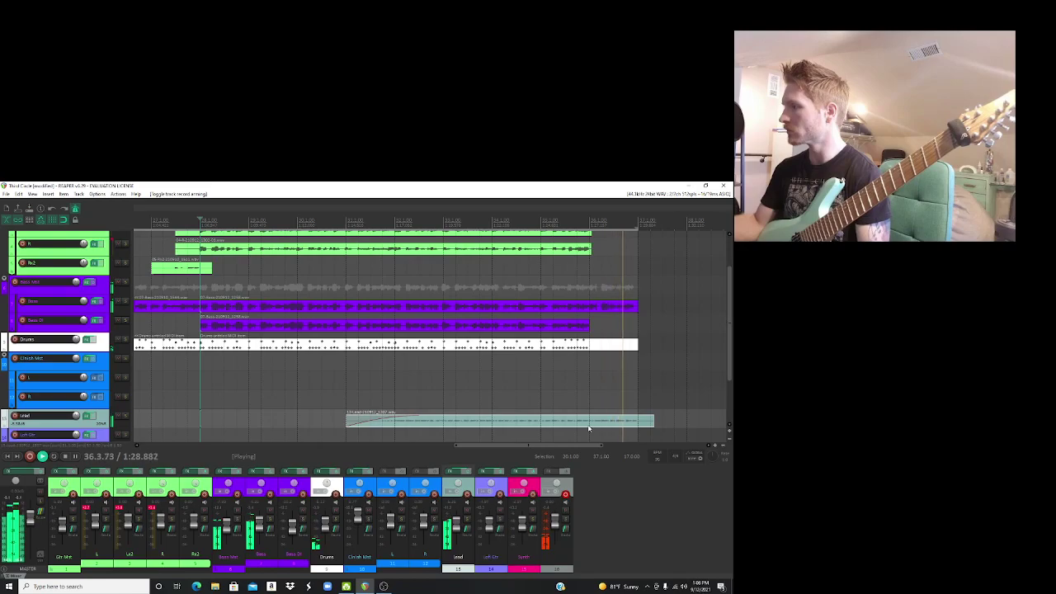
key(space)
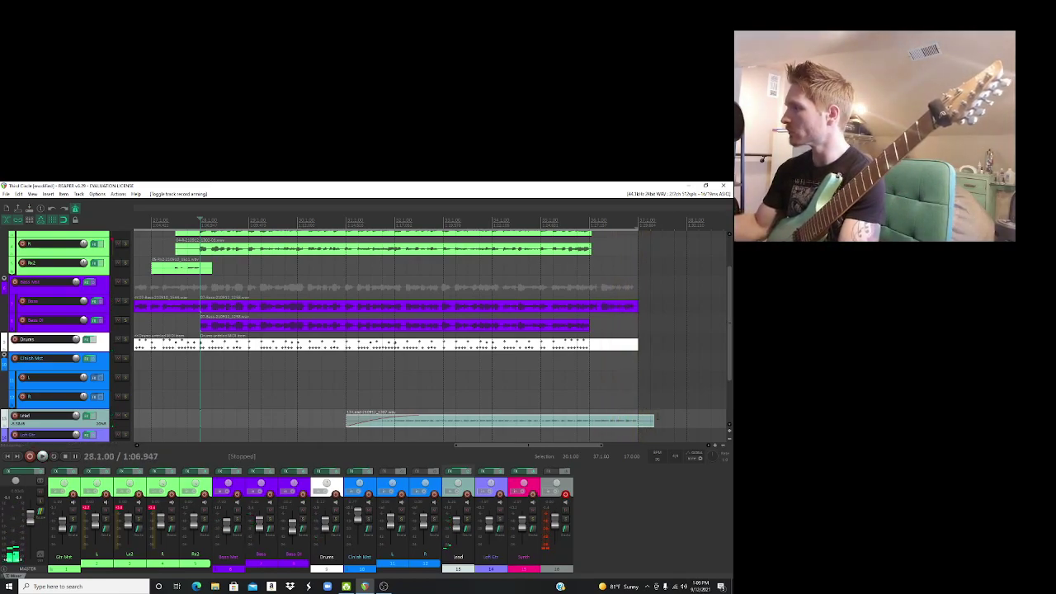
drag(652, 422, 638, 422)
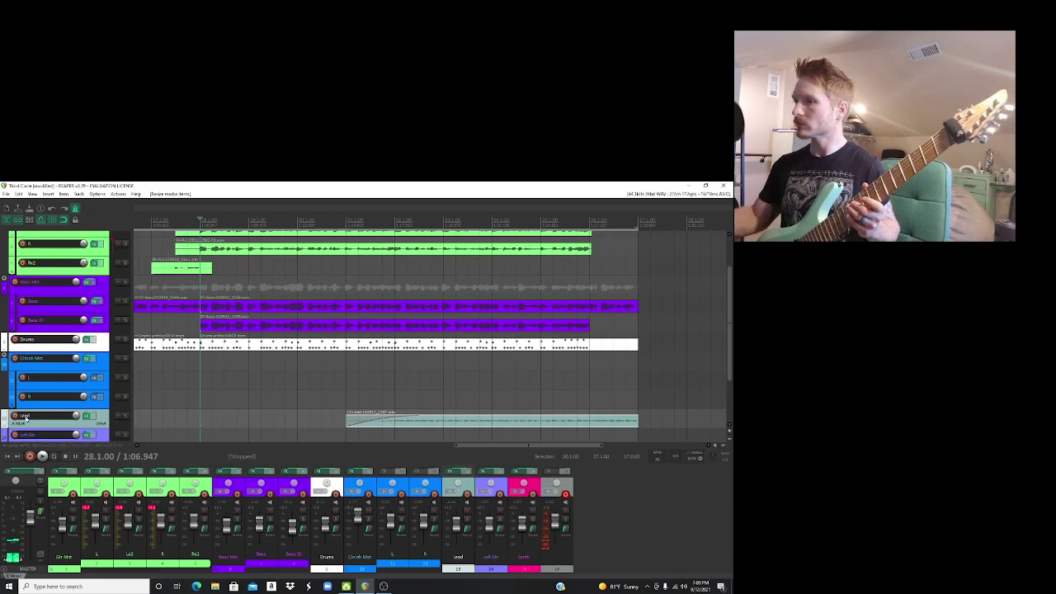
Step: Re-arm the Lead track and play the passage from 36.1.00 to rehearse the next part
click(14, 415)
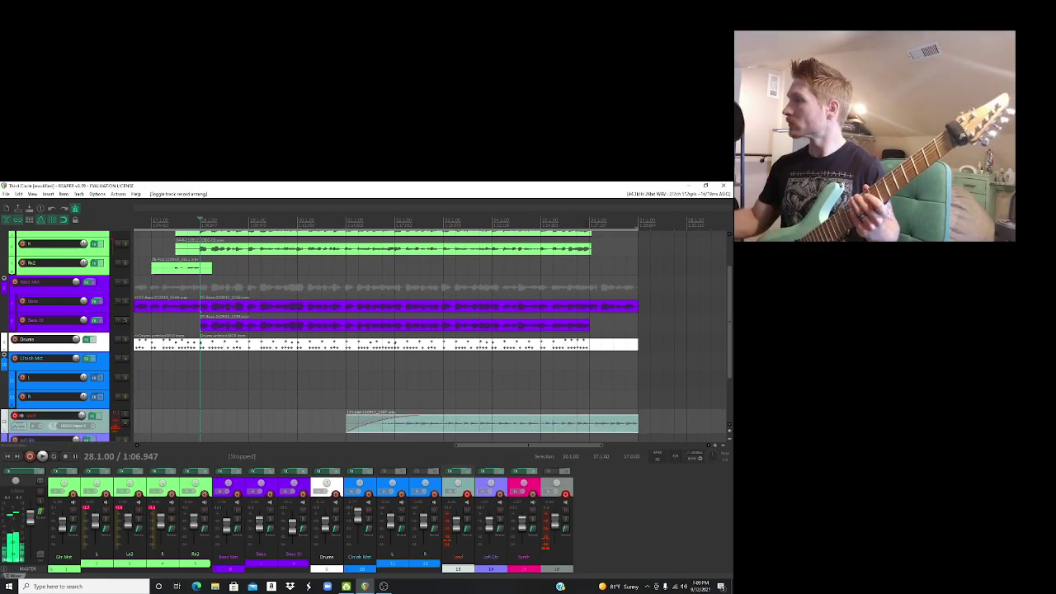
key(space)
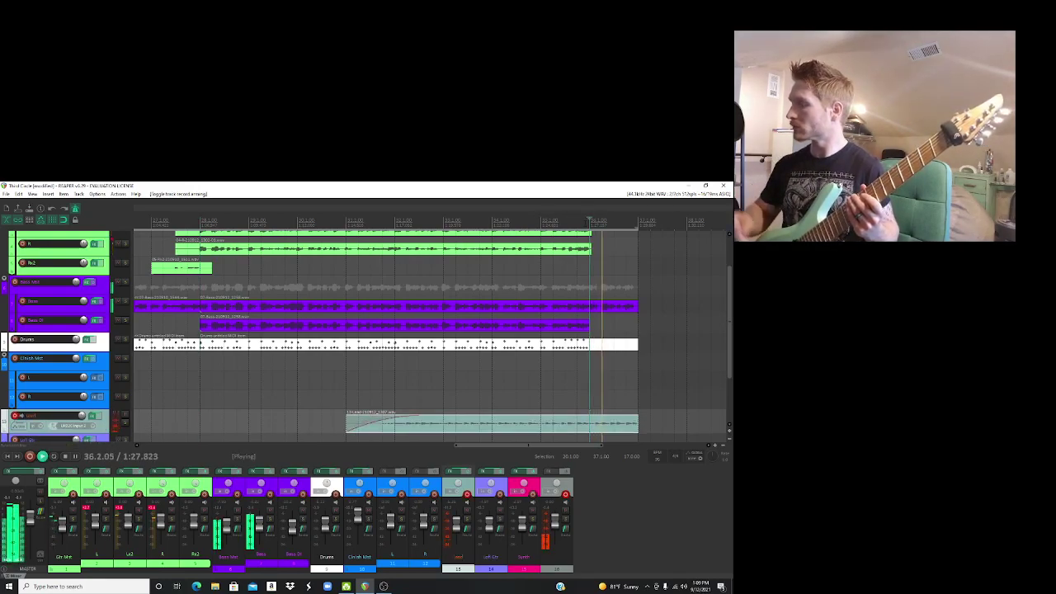
key(space)
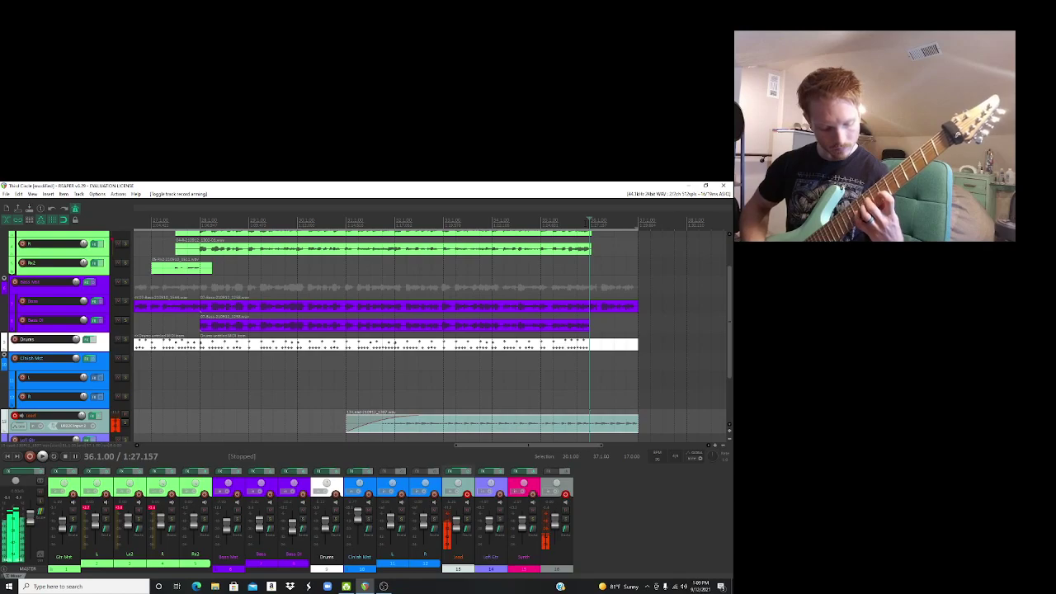
key(space)
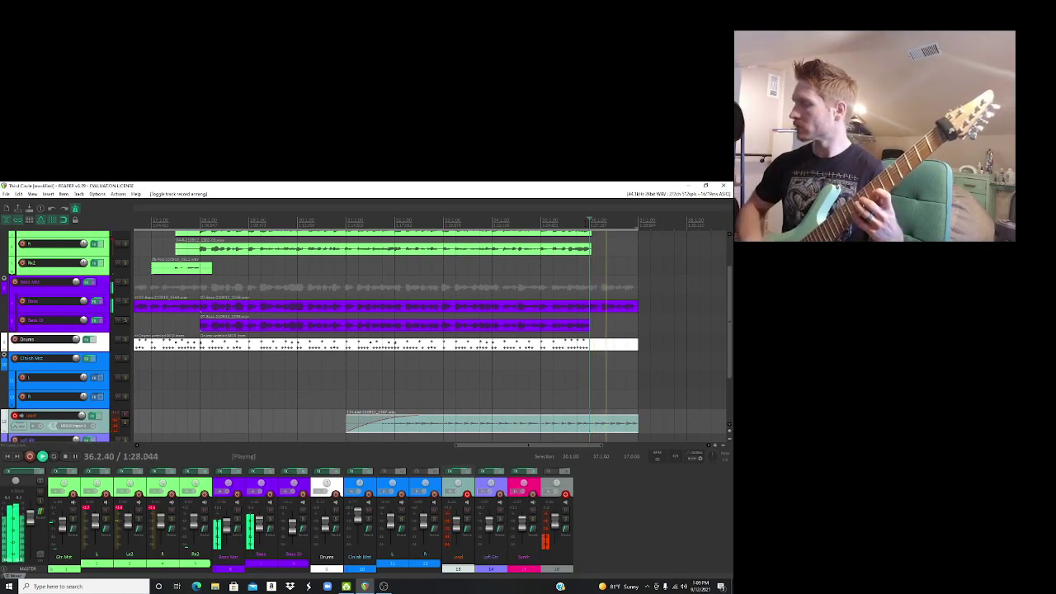
key(space)
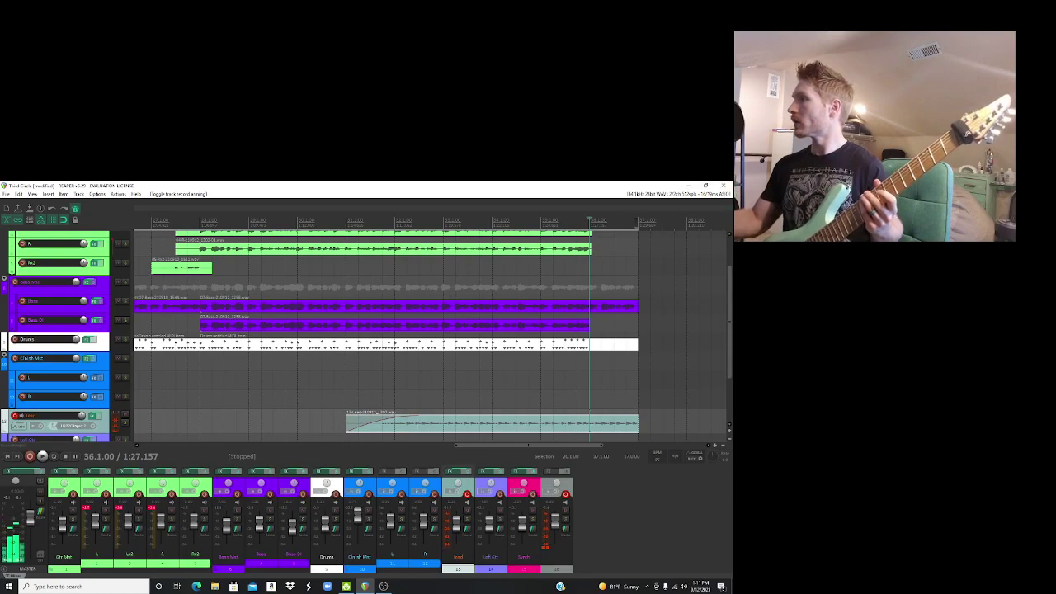
Step: Record a new take on the Lead track from 37.1.00
key(End)
key(ctrl+r)
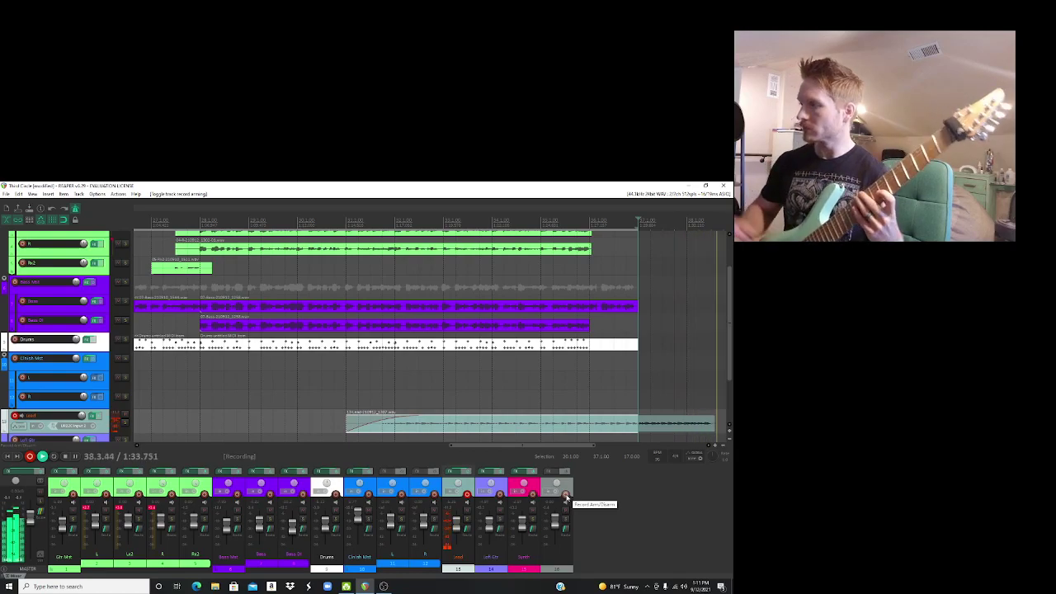
key(space)
key(Return)
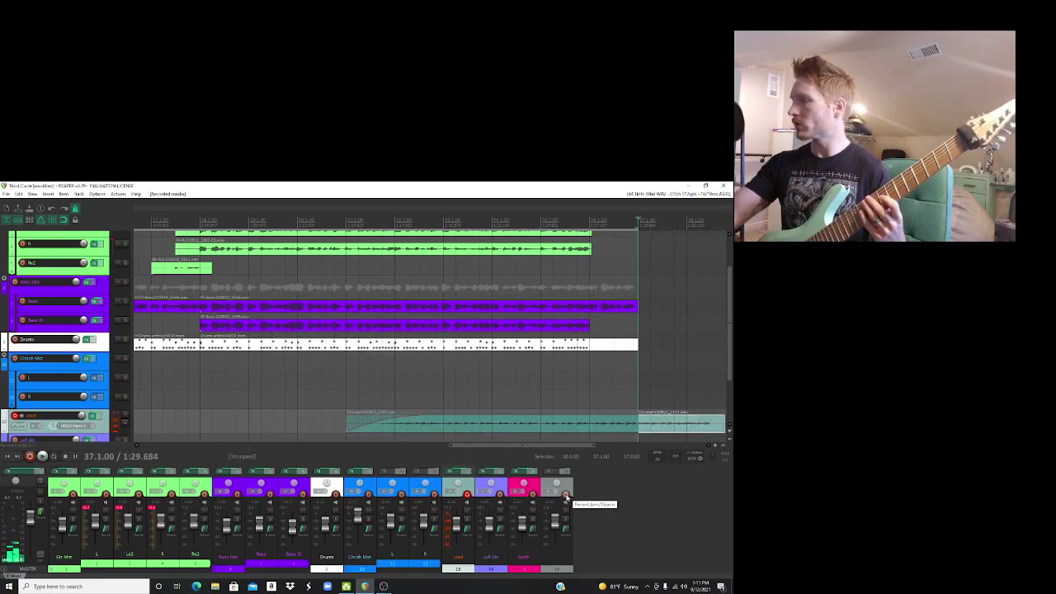
Step: Remove the new take after measure 37 from the Lead track
scroll(729, 347, down, 4)
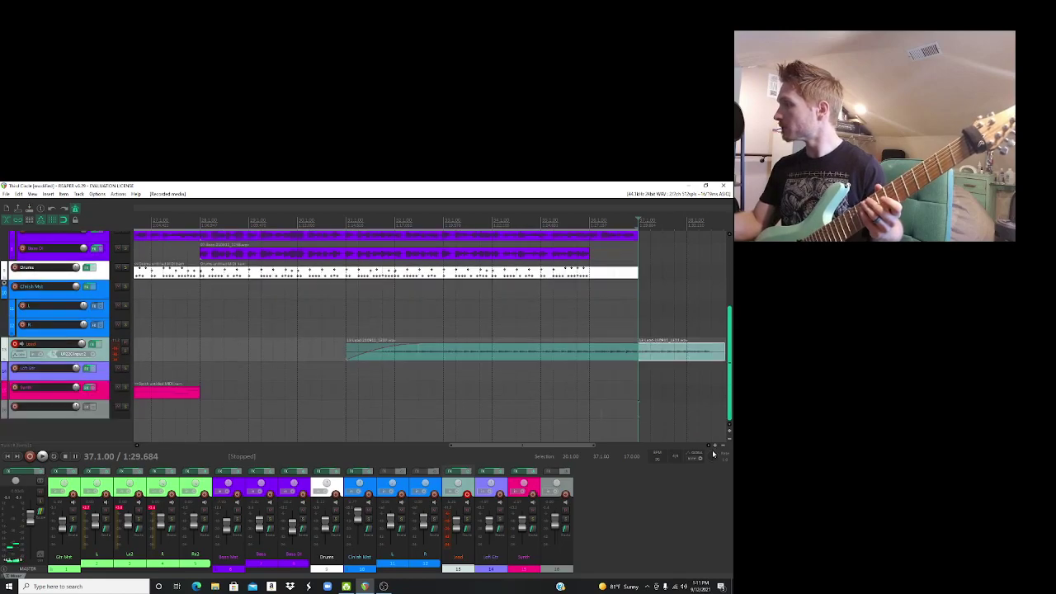
right_click(680, 363)
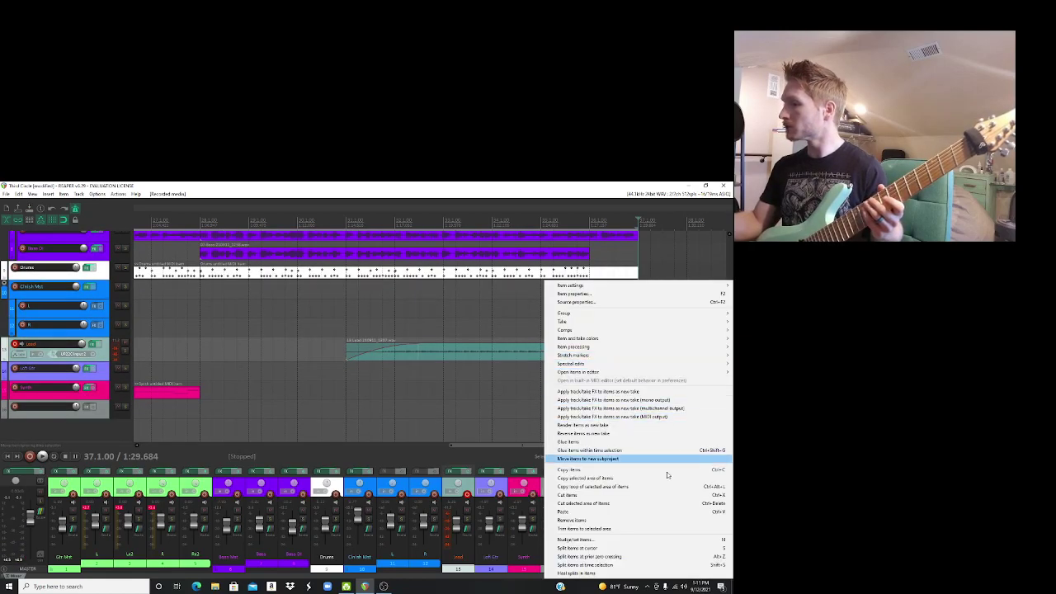
click(597, 520)
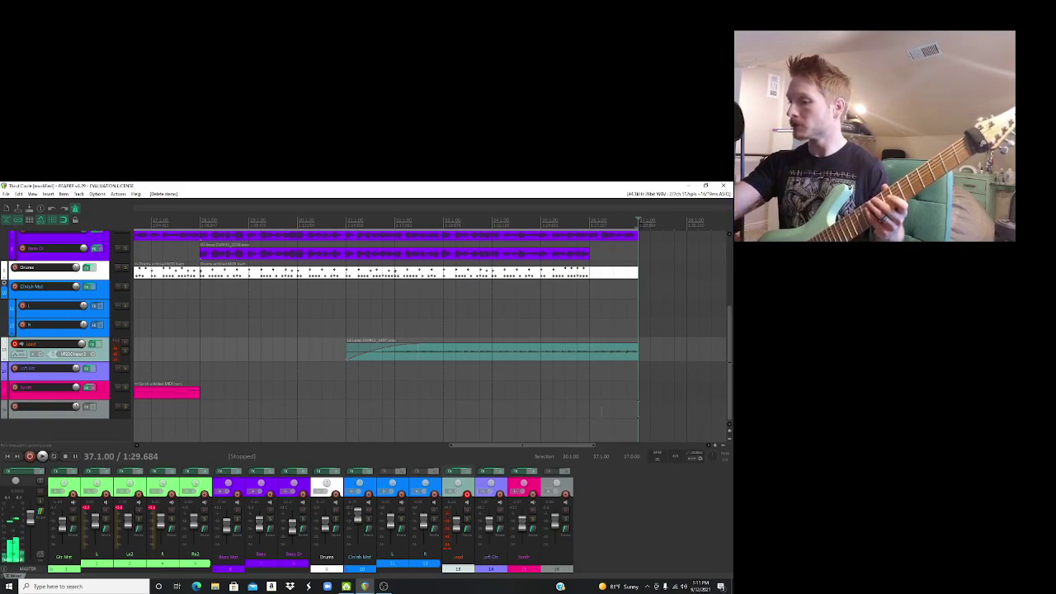
Step: Try two more Lead takes from 37.1.00, discarding each one
key(ctrl+r)
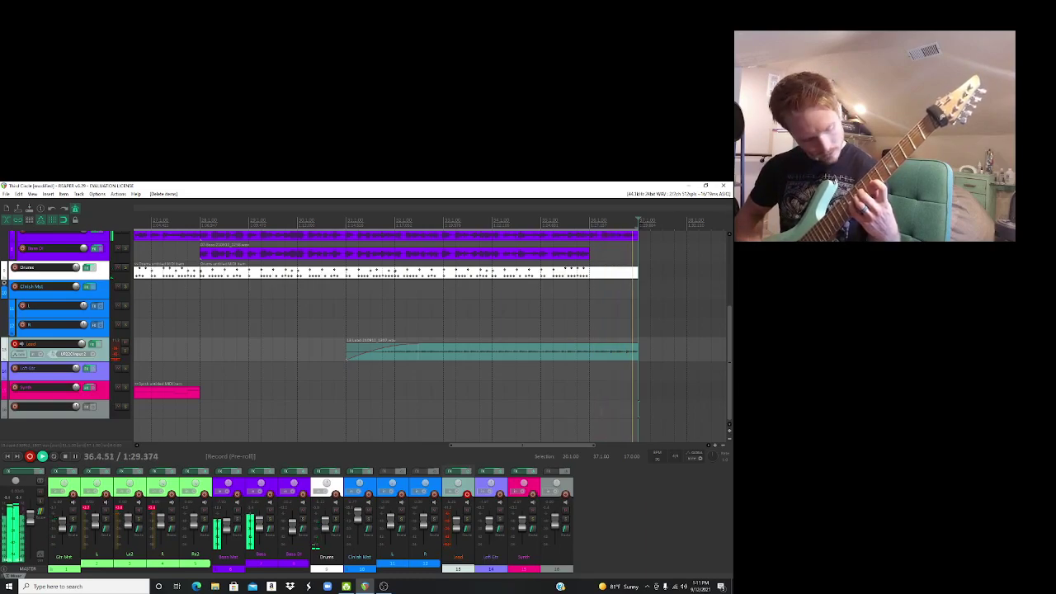
key(space)
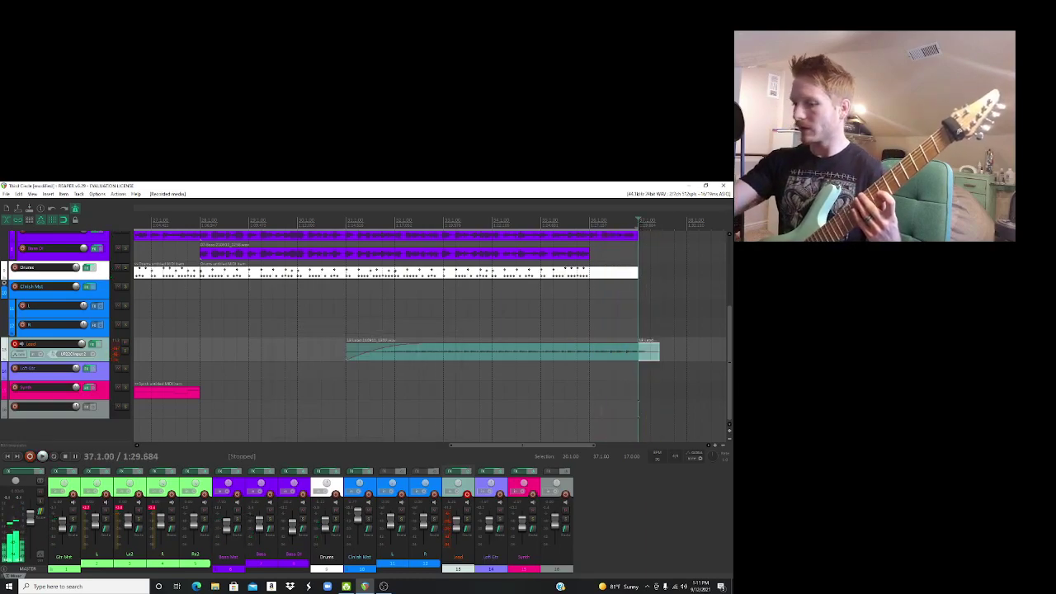
key(ctrl+r)
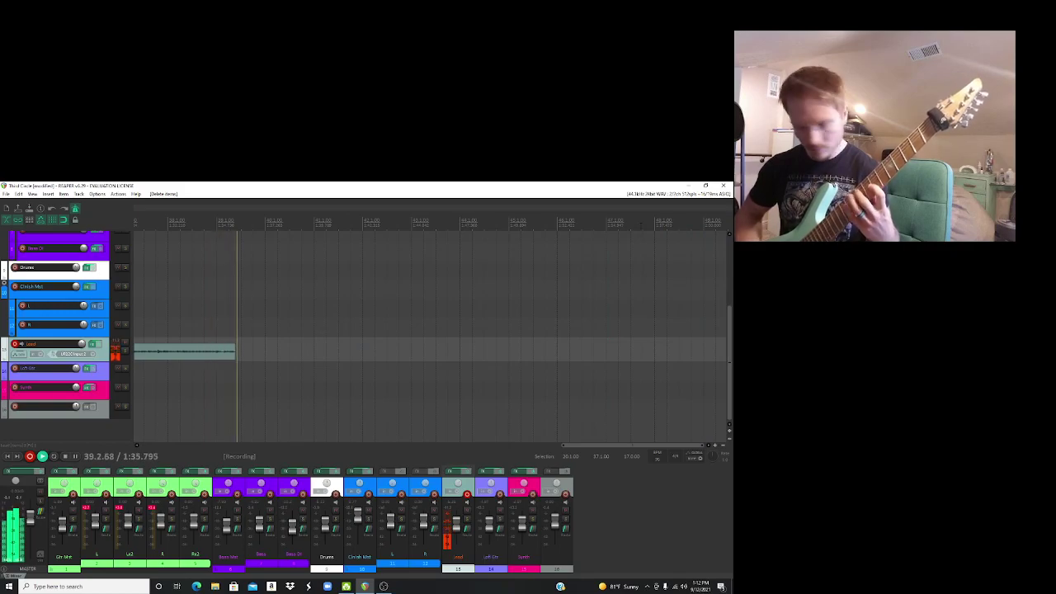
key(space)
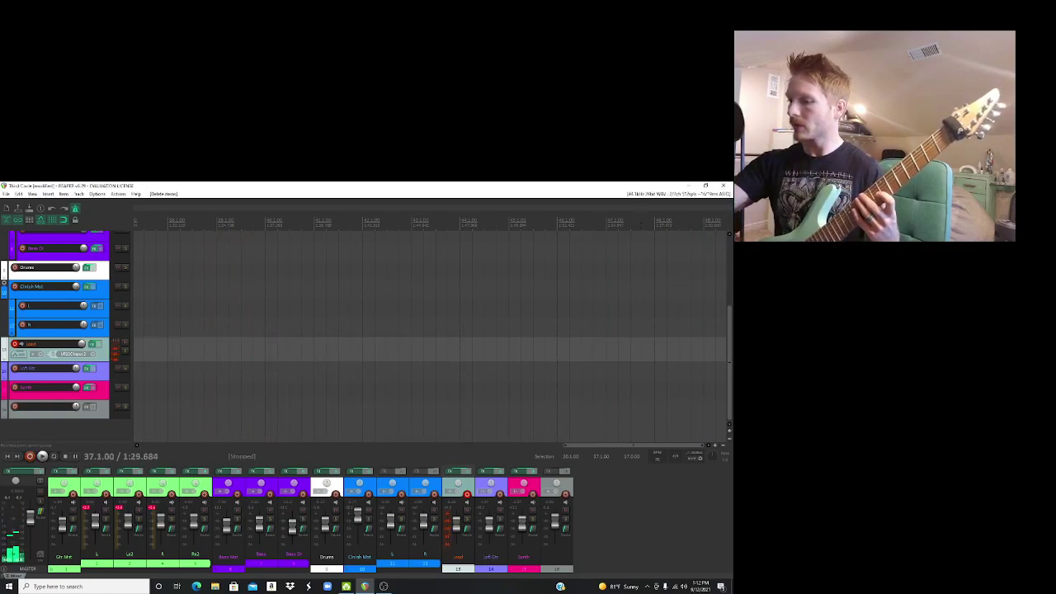
Step: Start a new Lead take from 37.1.00 and raise the metronome's primary beat volume and secondary beat gain during the lead-in
key(ctrl+r)
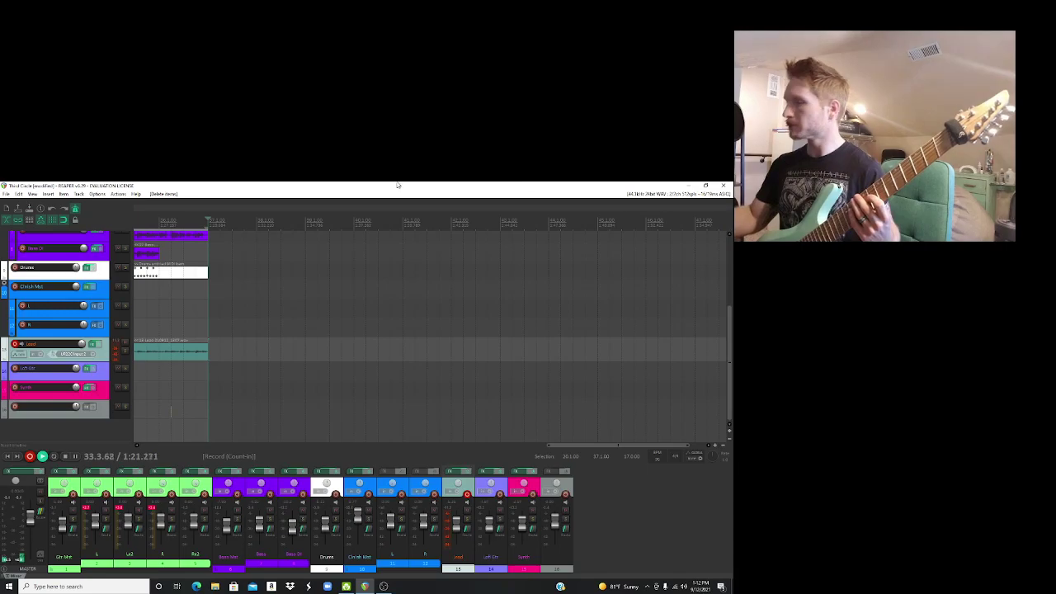
right_click(75, 209)
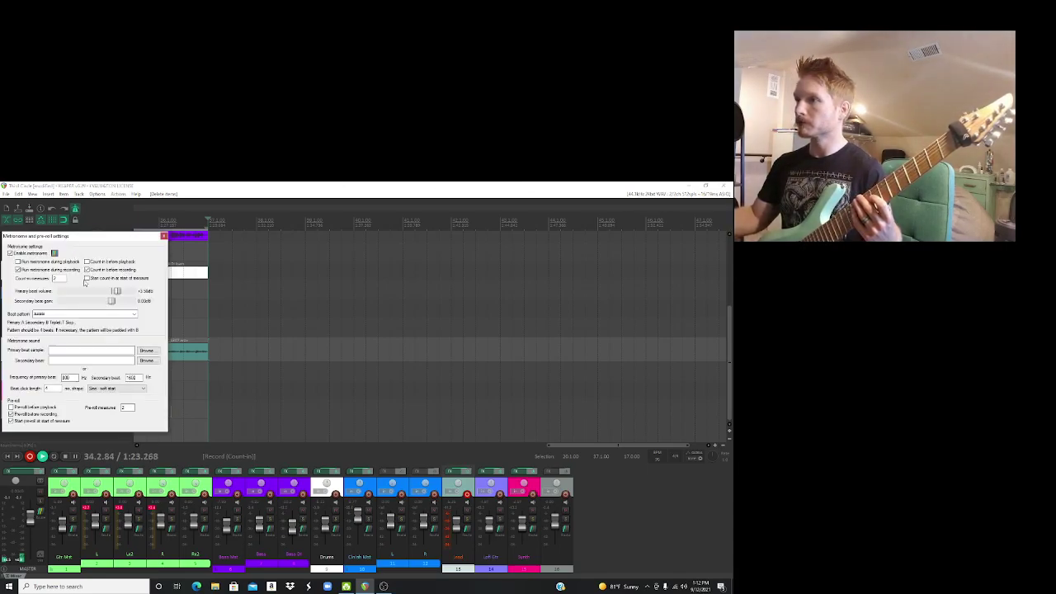
drag(121, 296, 118, 294)
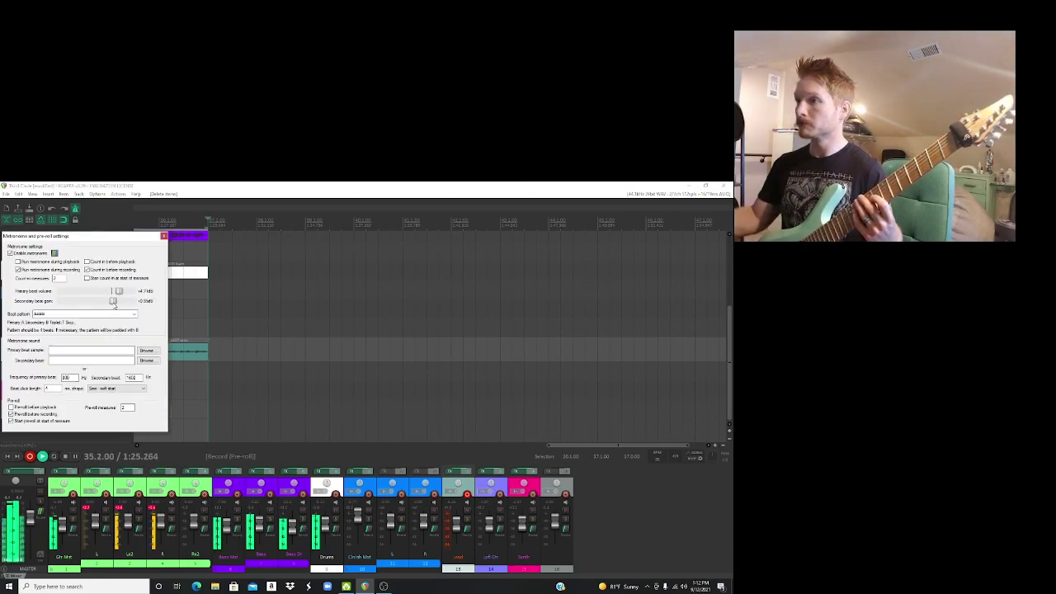
click(163, 236)
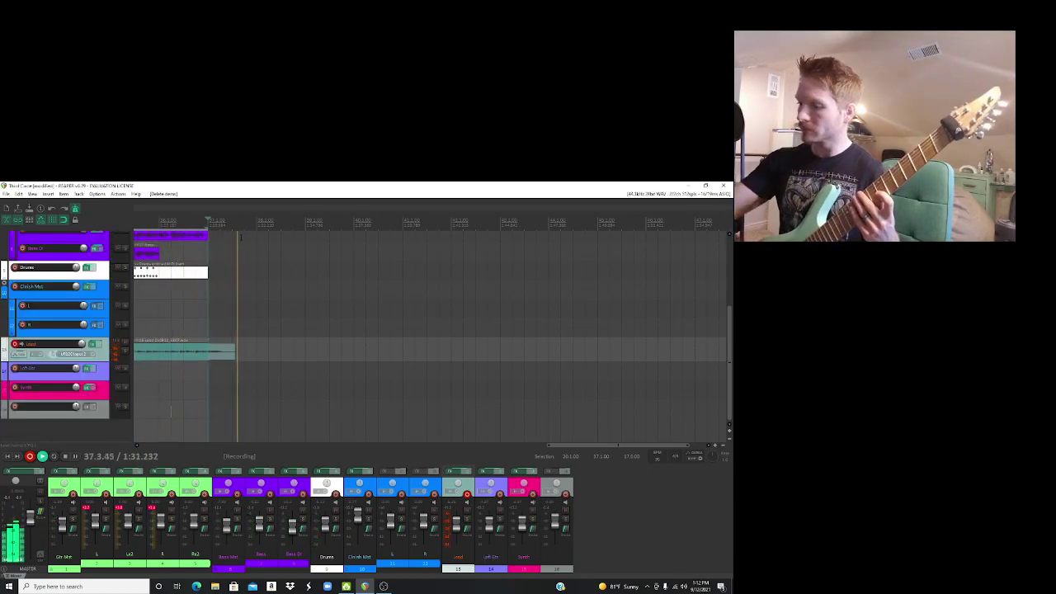
Step: Discard the running Lead take, try another from 37.1.00 while checking OBS during its count-in, and delete it
key(space)
key(Escape)
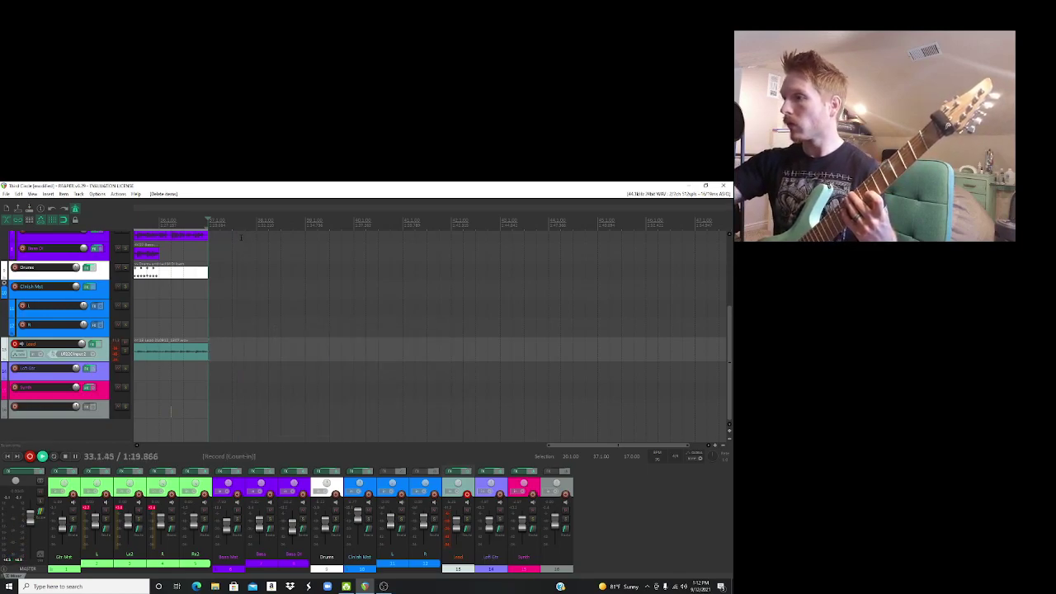
click(363, 587)
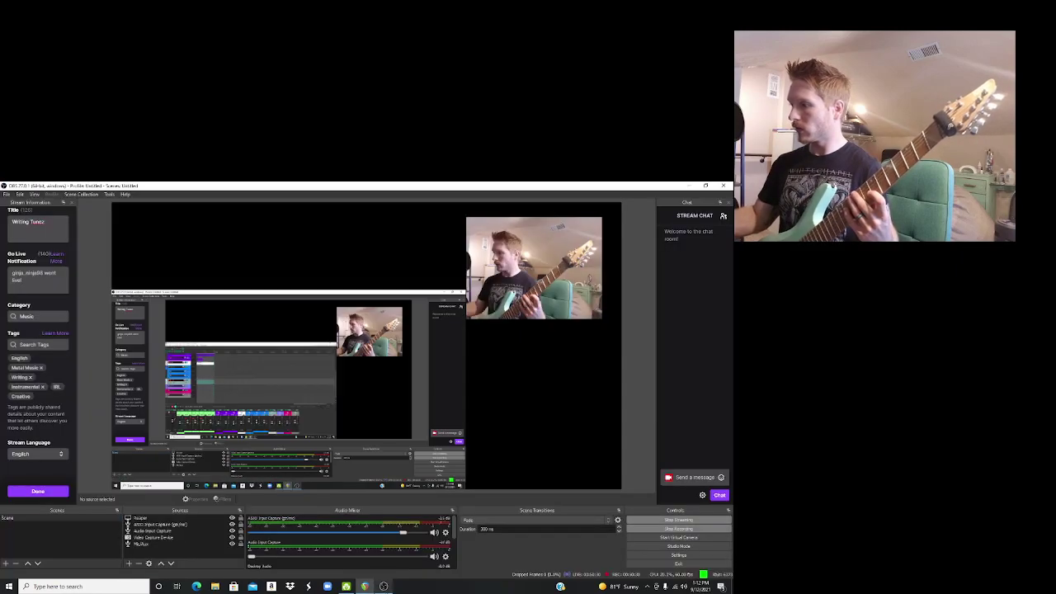
click(363, 586)
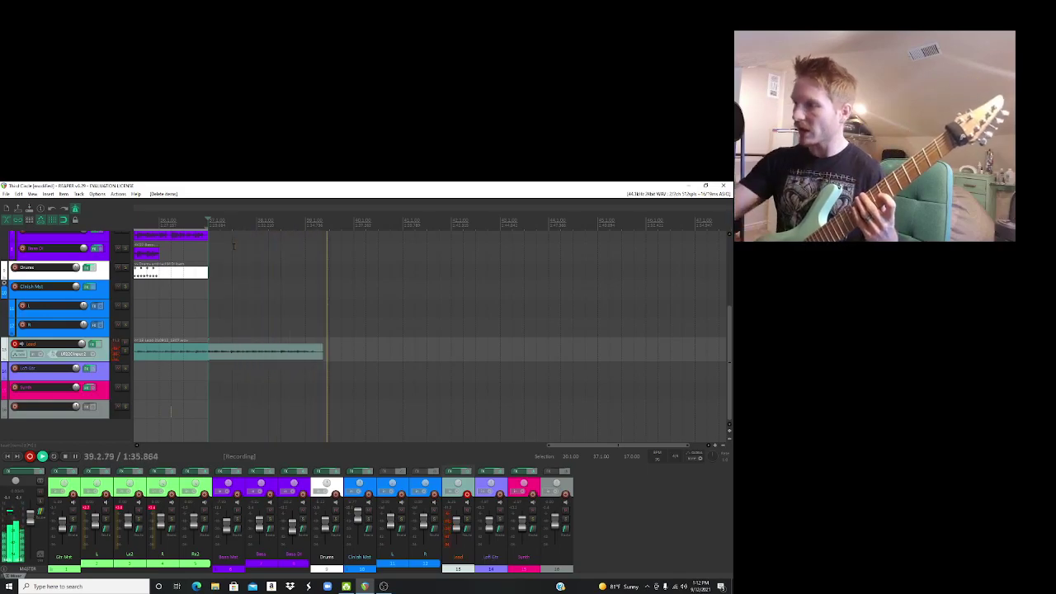
key(space)
key(Delete)
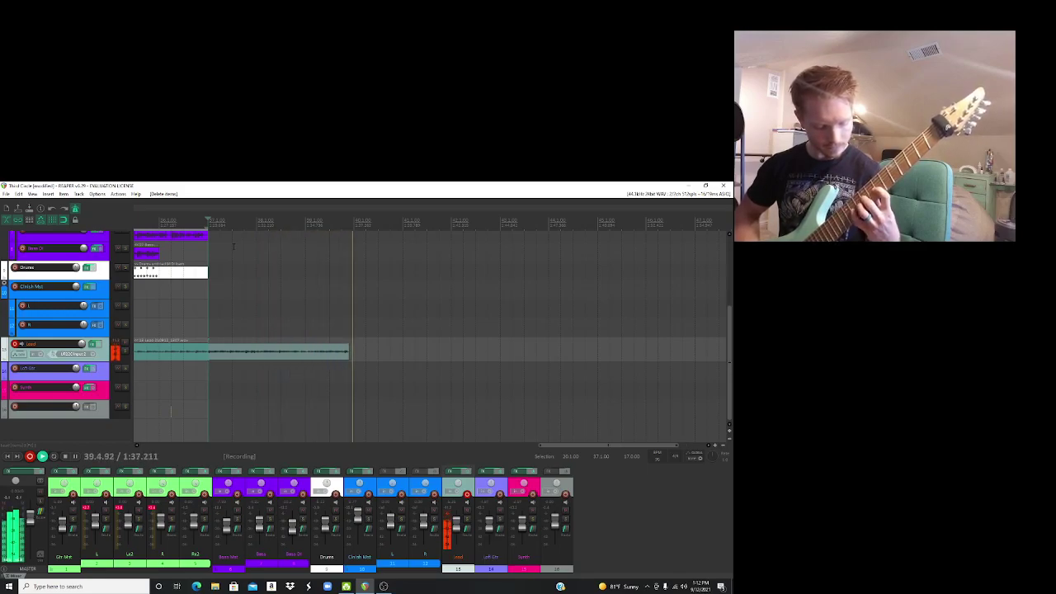
Step: Save a Lead take recorded from 37.1.00, trim its end to 39.1.00, and record a continuation from there
key(space)
key(Return)
key(space)
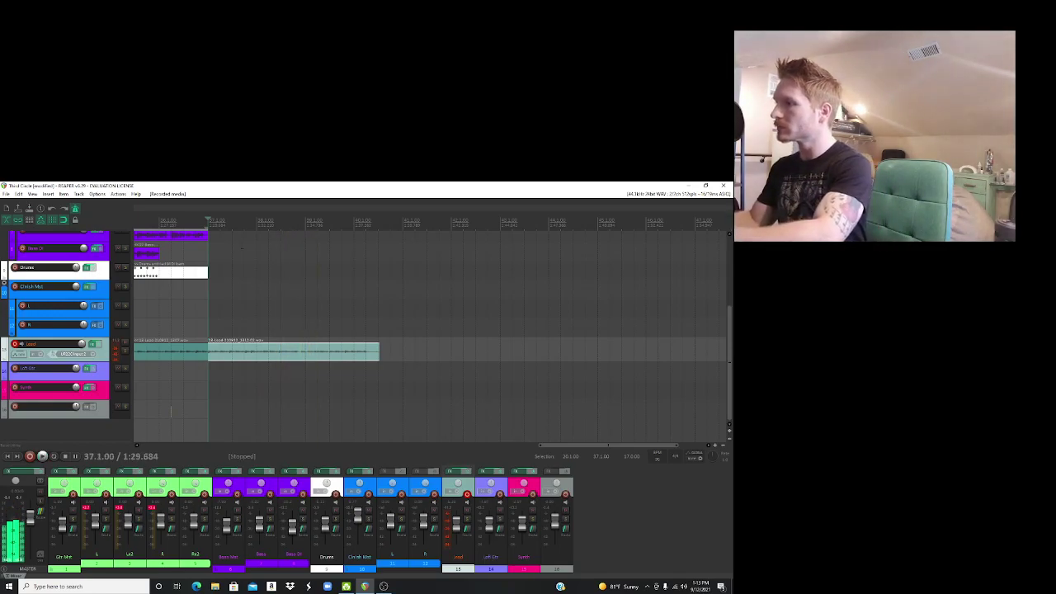
drag(379, 354, 305, 353)
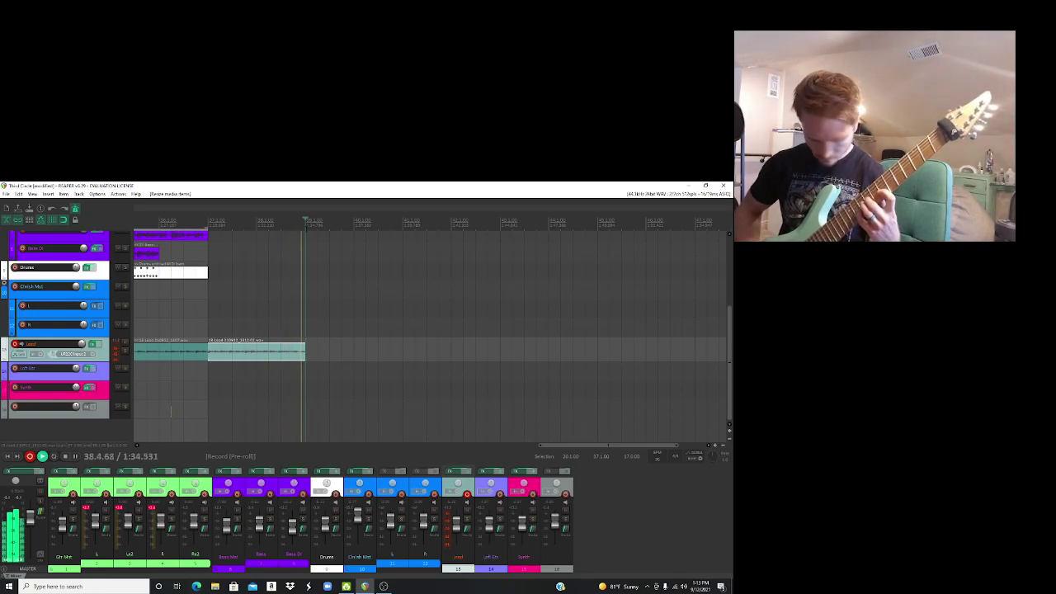
key(space)
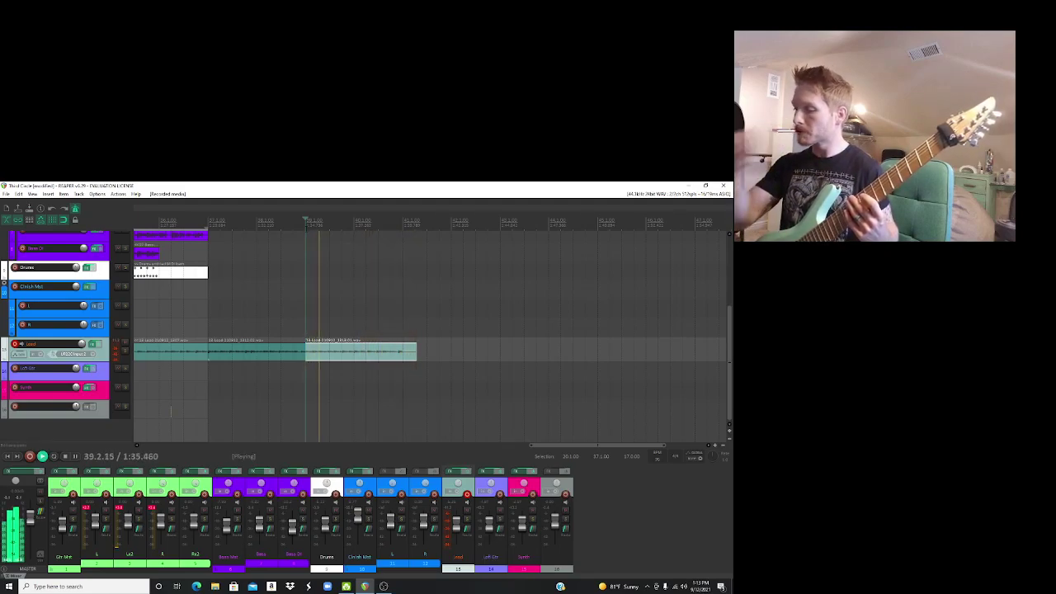
Step: Save the project, then cut both new Lead takes after measure 37
click(7, 195)
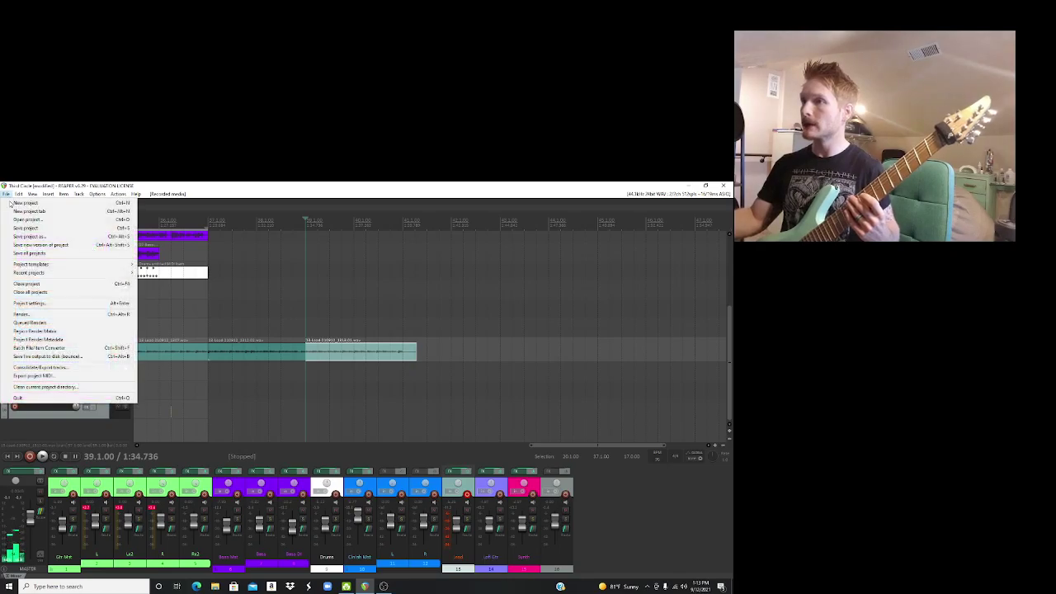
click(202, 290)
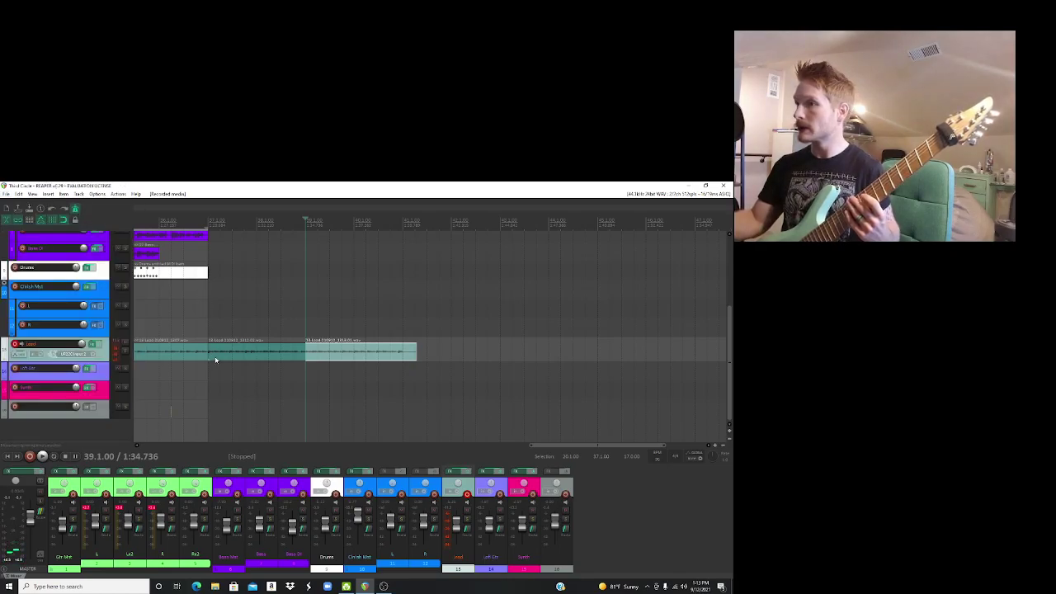
drag(249, 357, 346, 356)
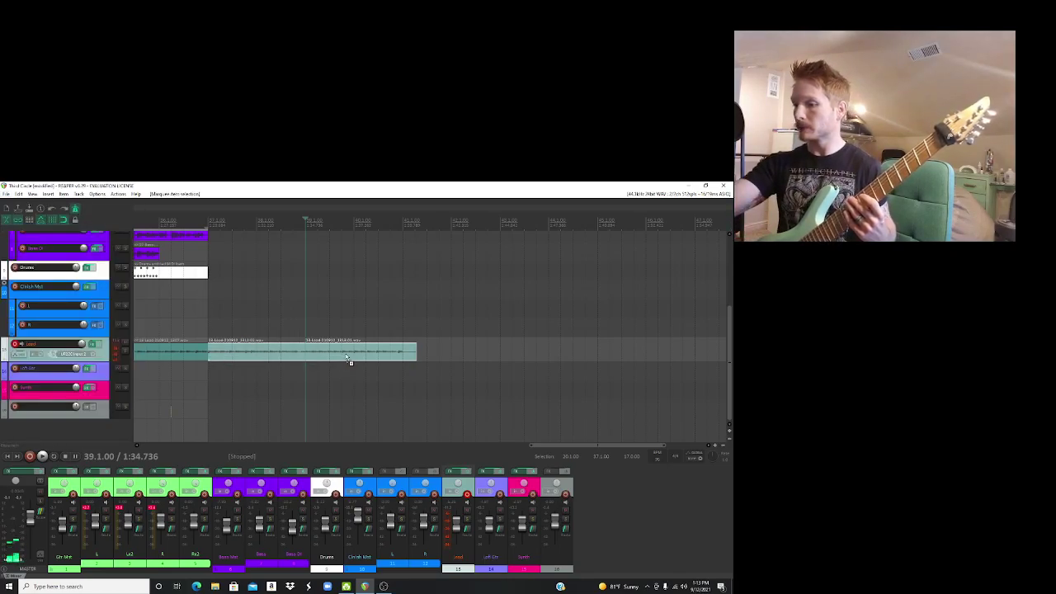
key(ctrl+z)
key(ctrl+x)
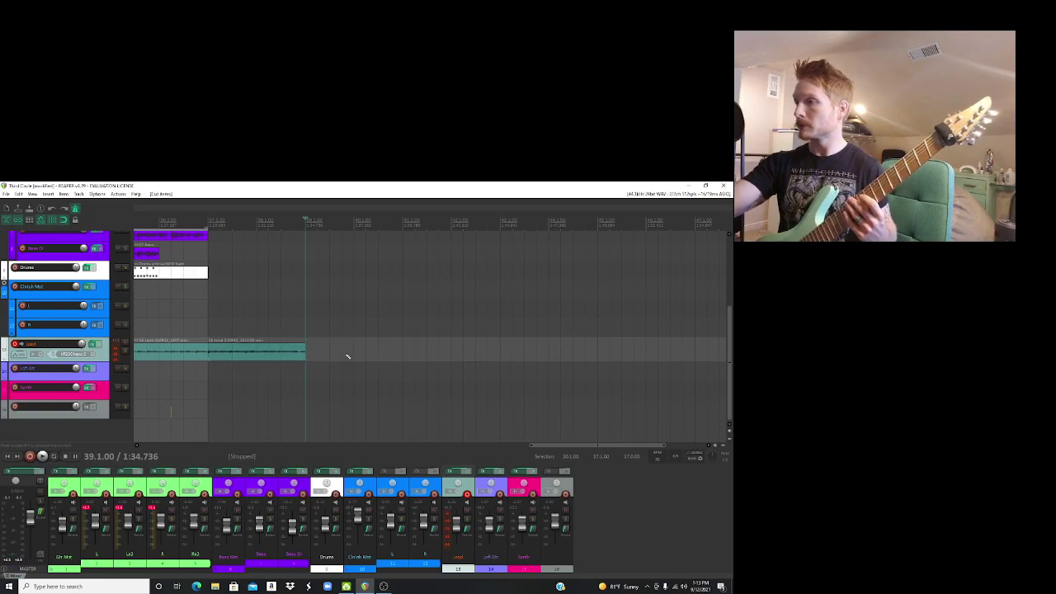
drag(229, 354, 279, 347)
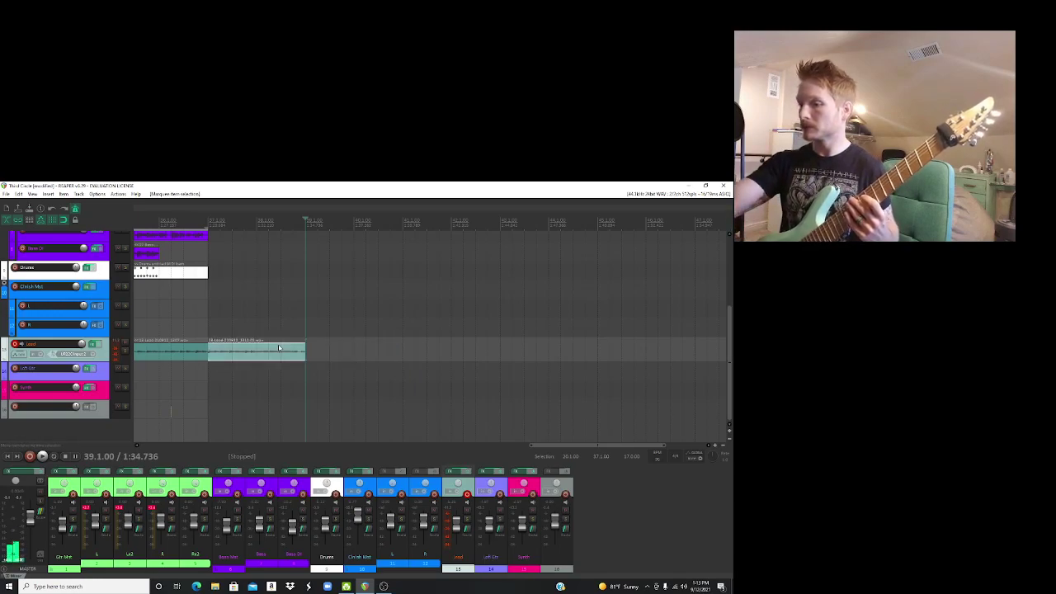
key(ctrl+x)
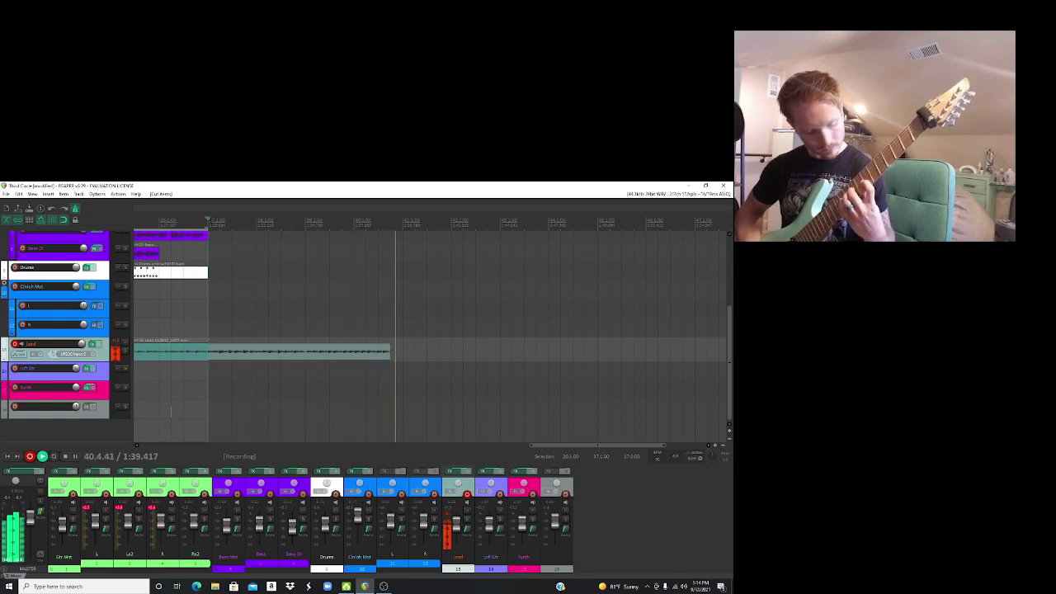
Step: Try another Lead take from 37.1.00, cutting it after playback
key(space)
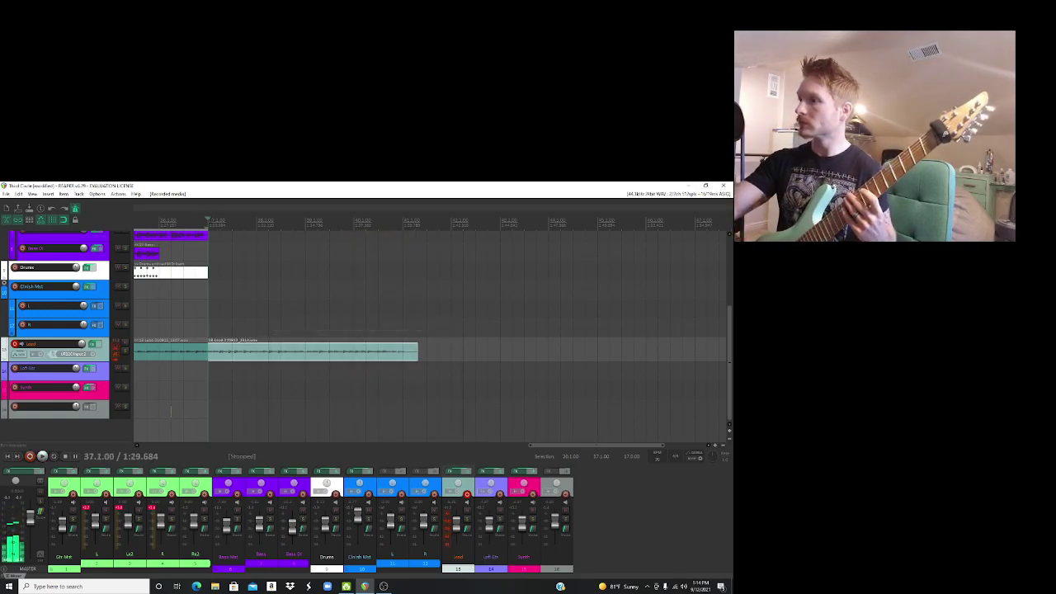
key(space)
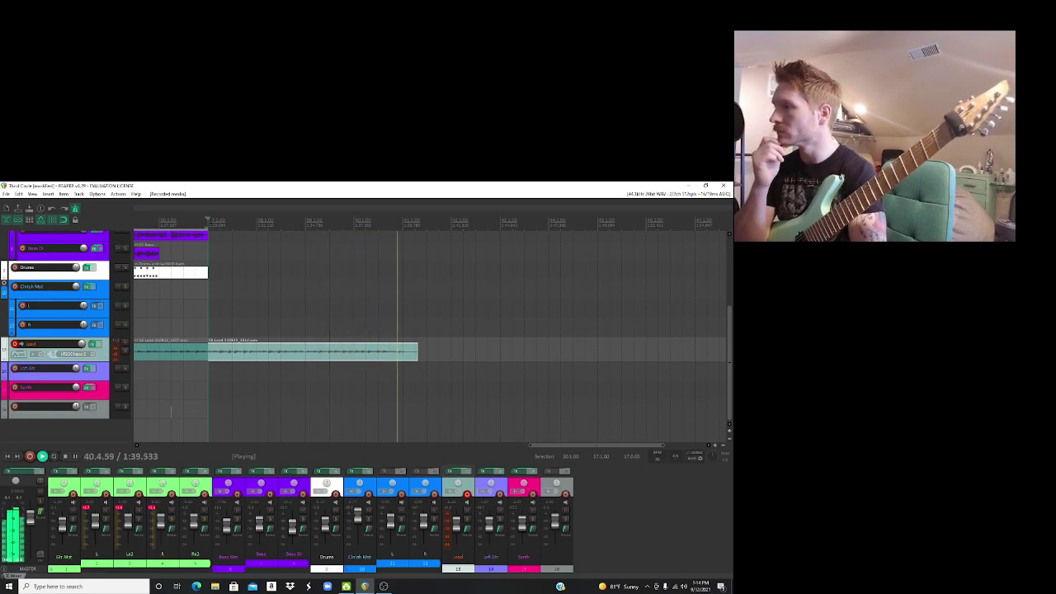
key(space)
key(ctrl+x)
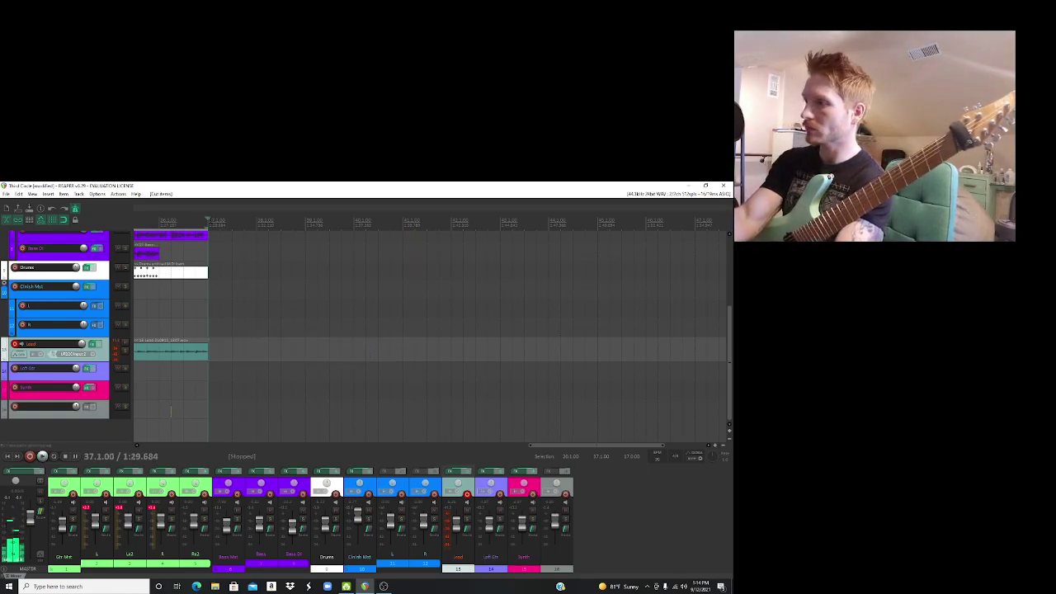
Step: Record a new Lead take from 37.1.00 to just past measure 41 and play it back
key(ctrl+r)
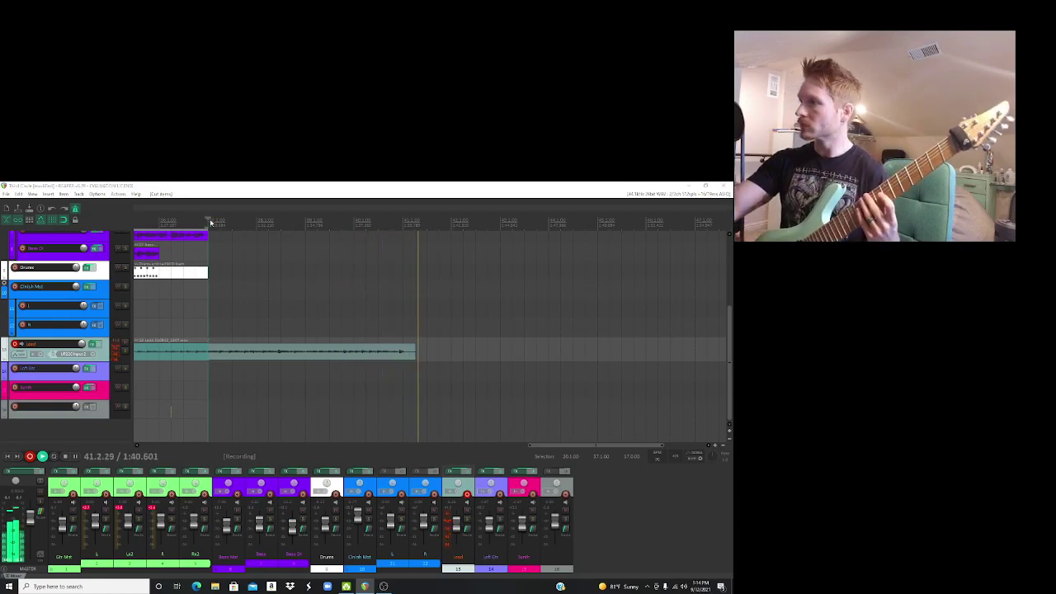
key(space)
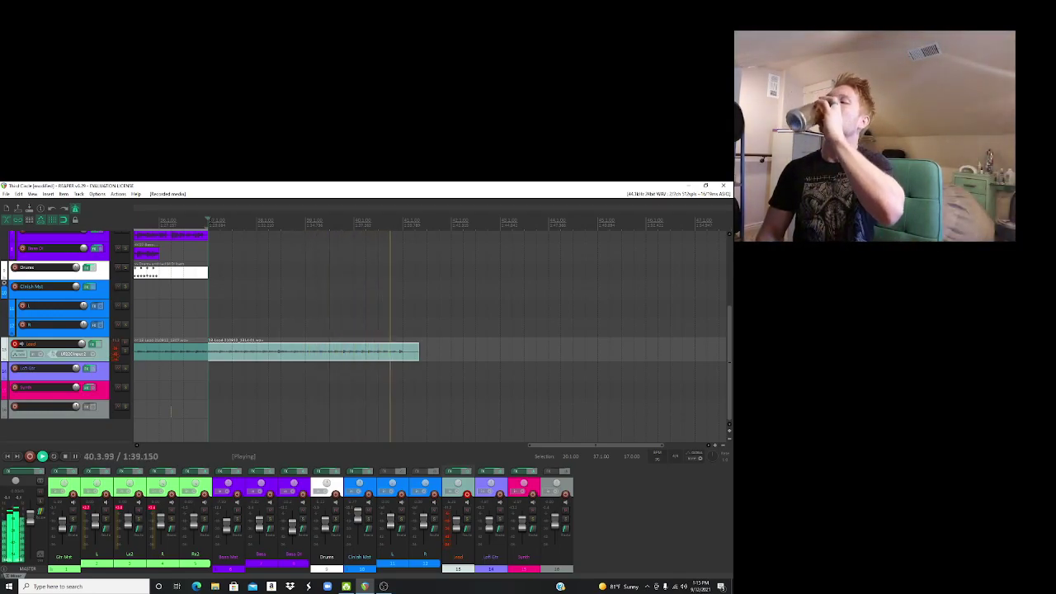
key(space)
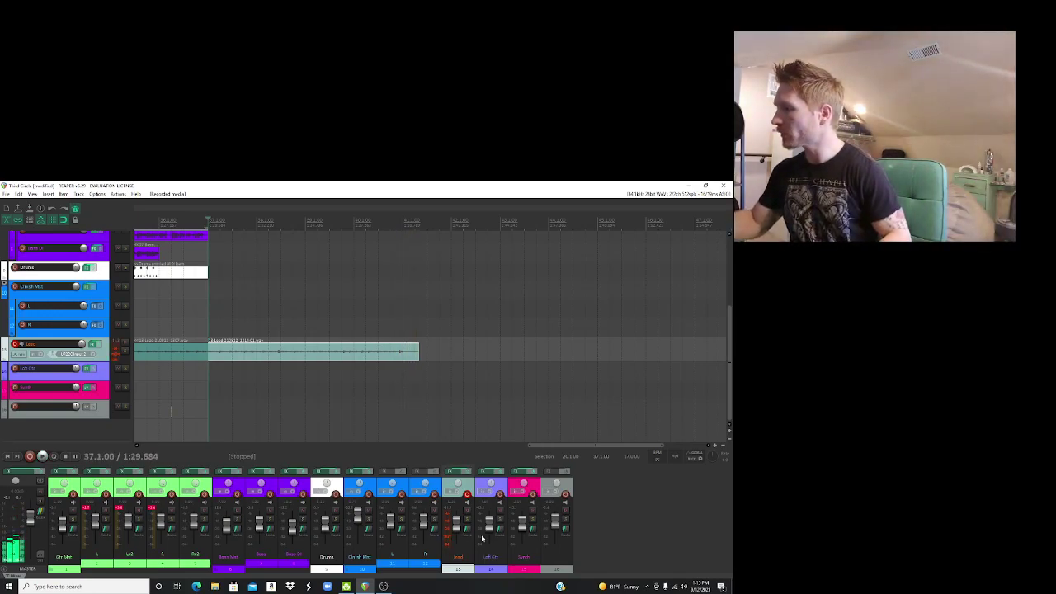
Step: Disarm the Lead track, save the project, and leave the unnamed track below Synth armed for recording
click(467, 495)
click(565, 495)
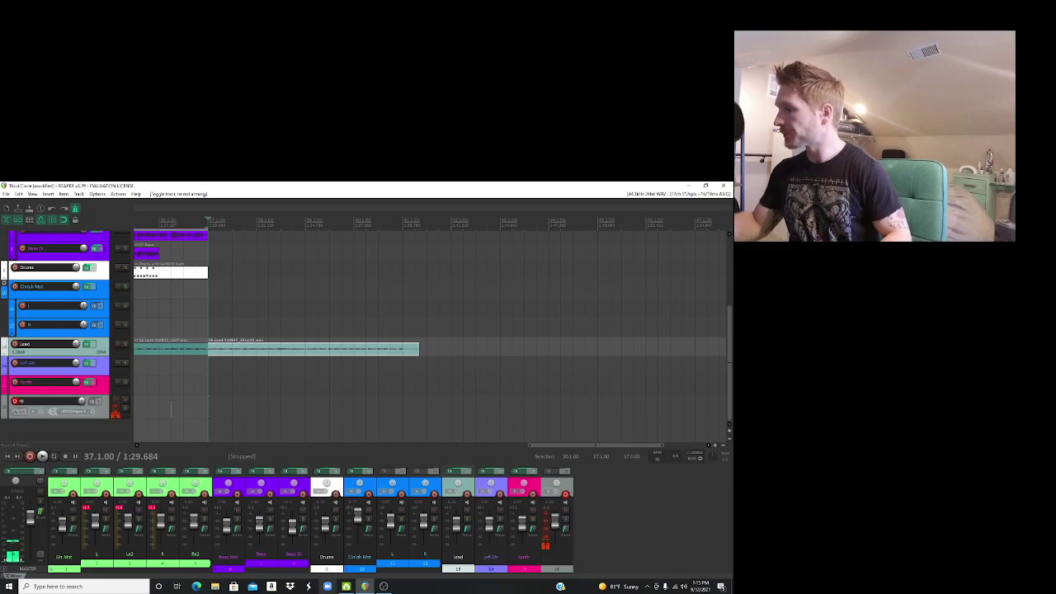
click(5, 194)
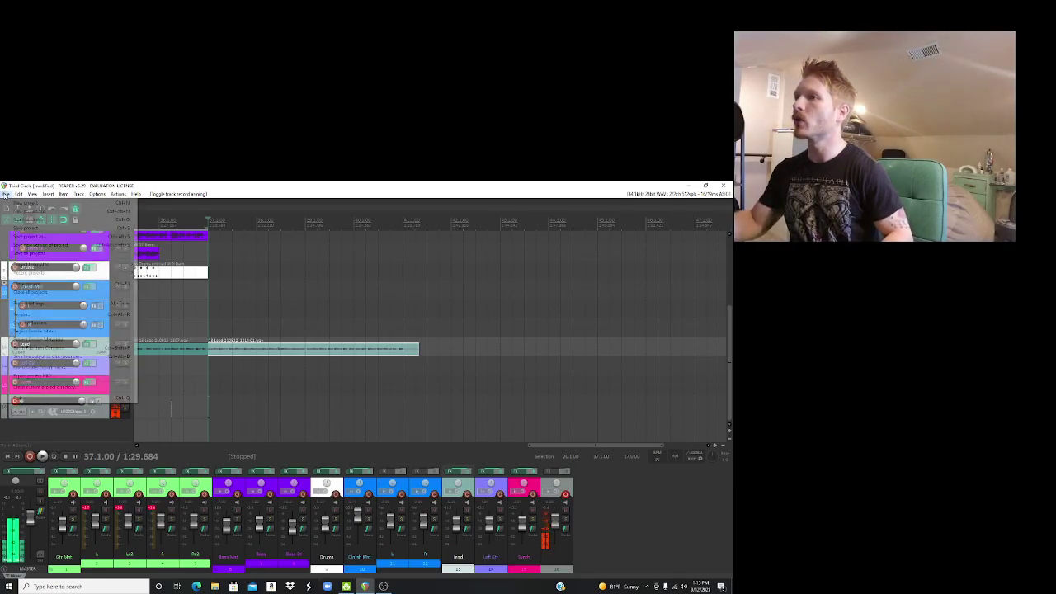
key(Escape)
click(14, 401)
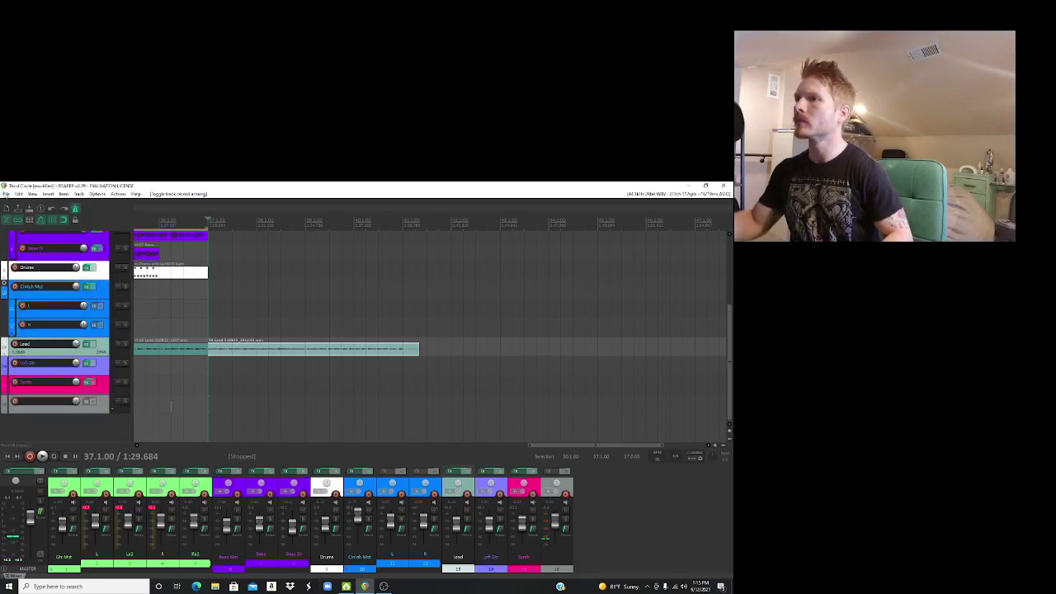
click(5, 194)
key(Escape)
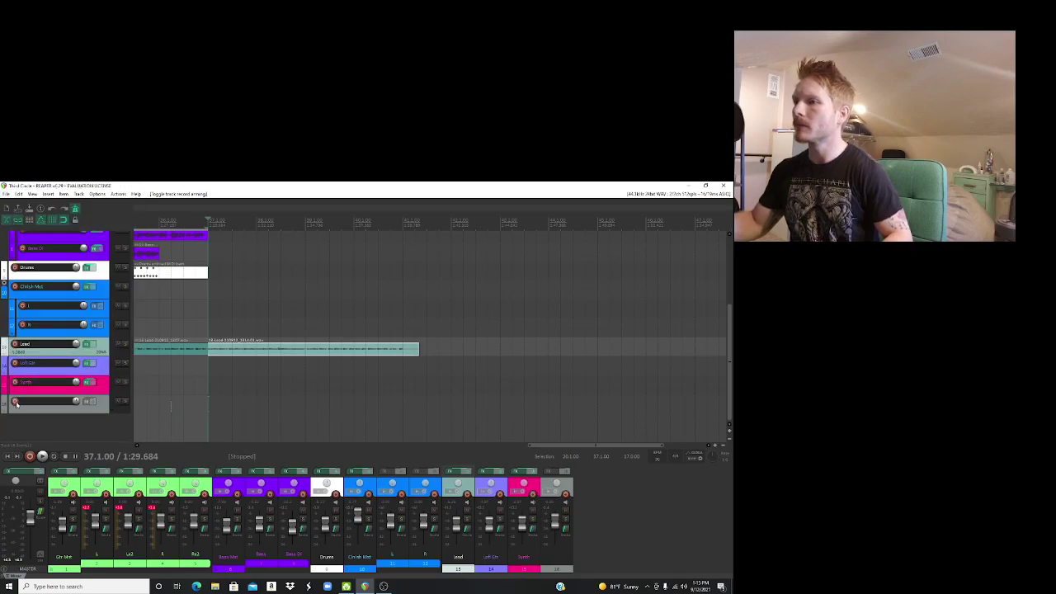
click(15, 402)
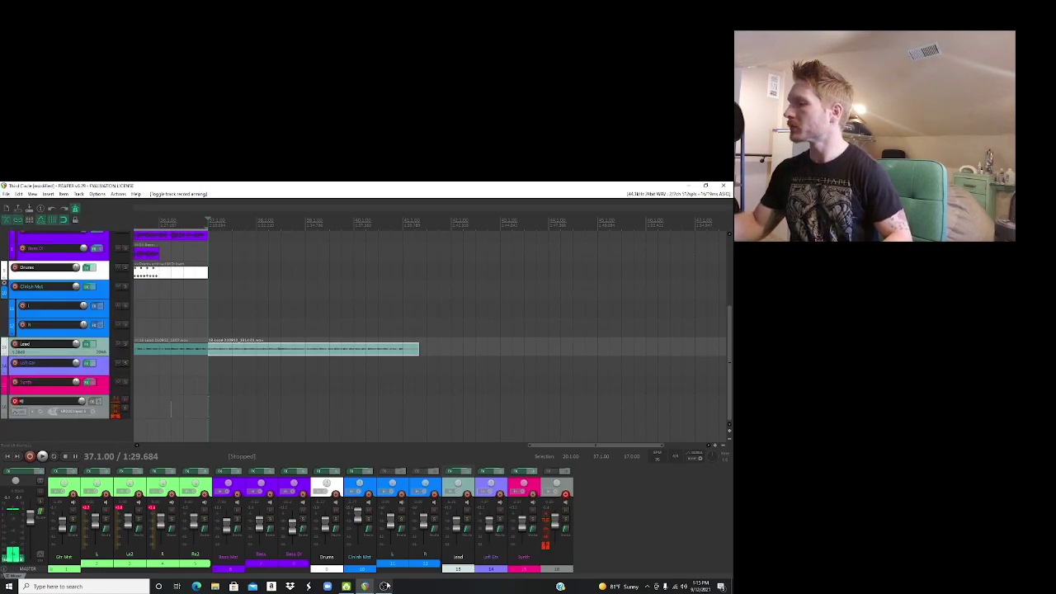
Step: Switch to OBS to check the stream and return to REAPER
click(383, 585)
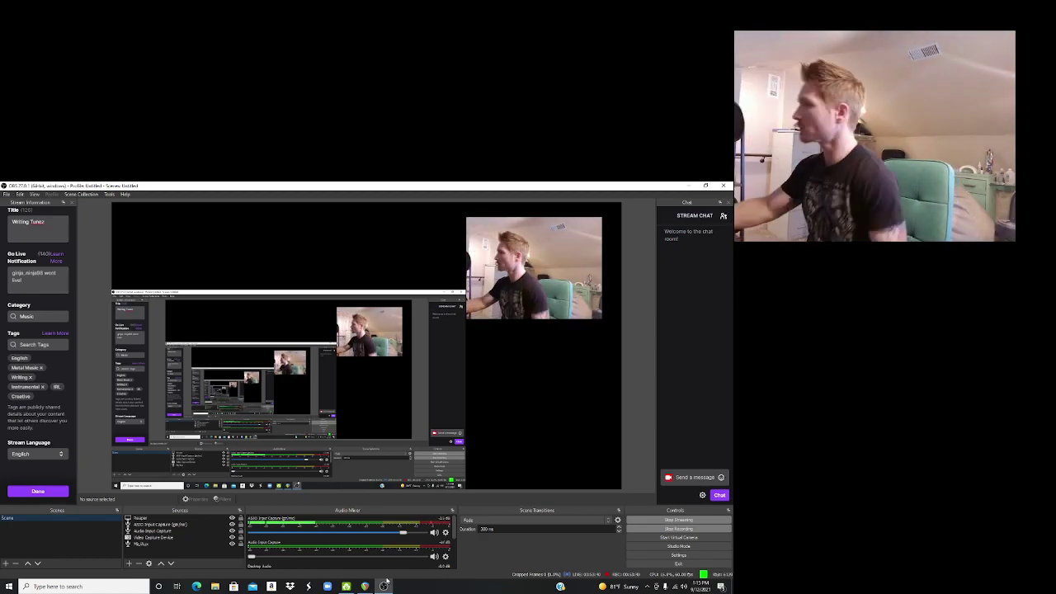
click(365, 585)
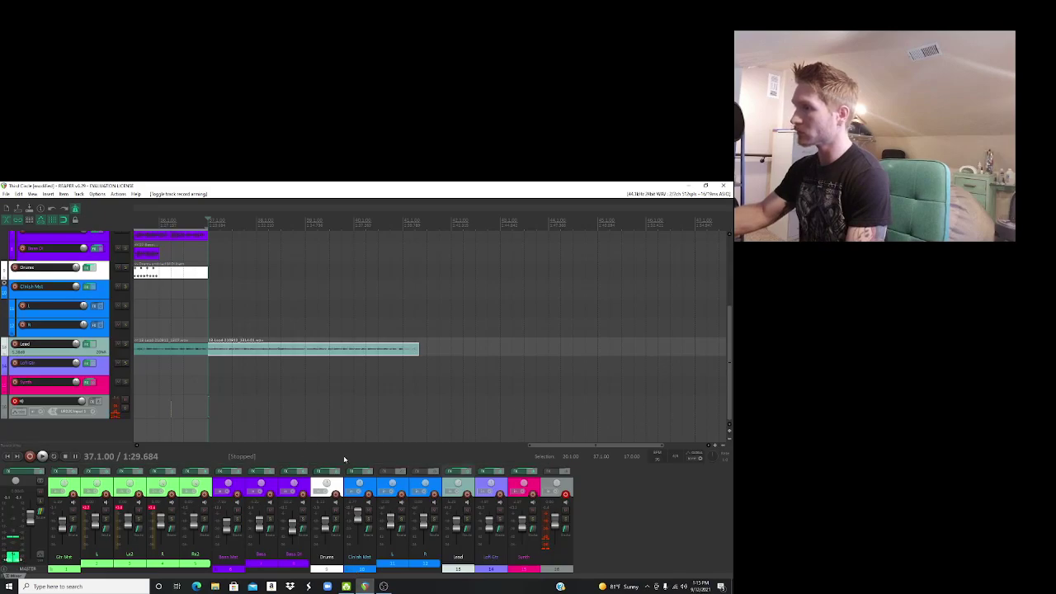
Step: Cut the stray sliver item just after measure 36 on the unnamed track
drag(558, 449, 483, 457)
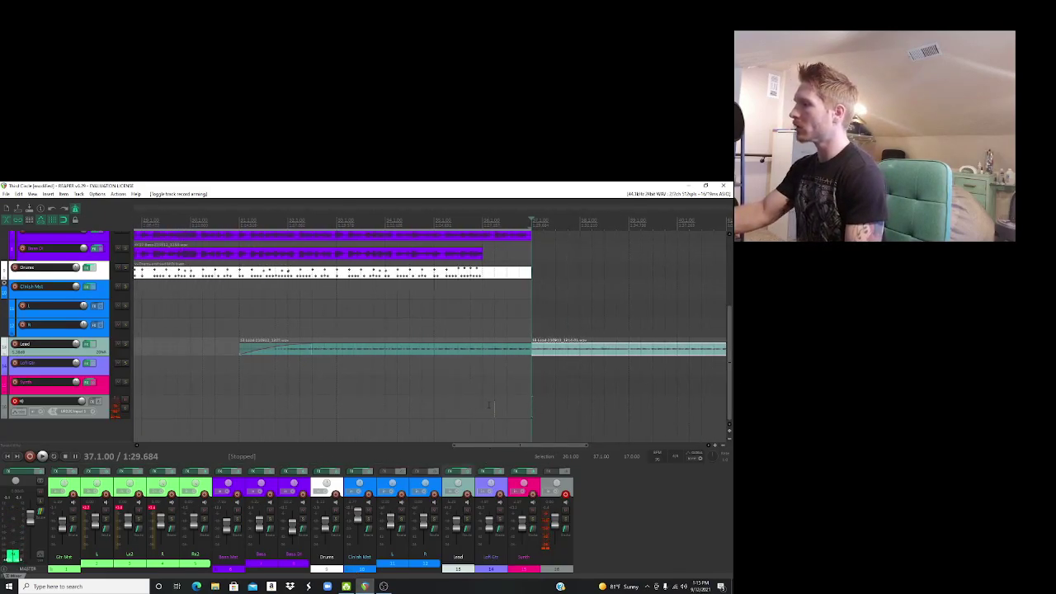
drag(492, 406, 526, 407)
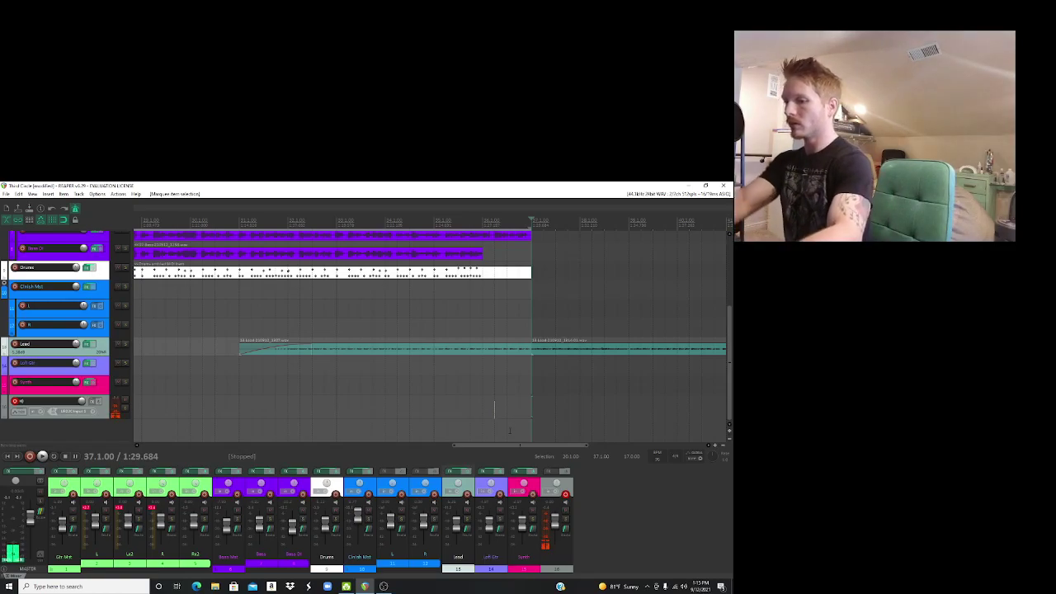
key(ctrl+z)
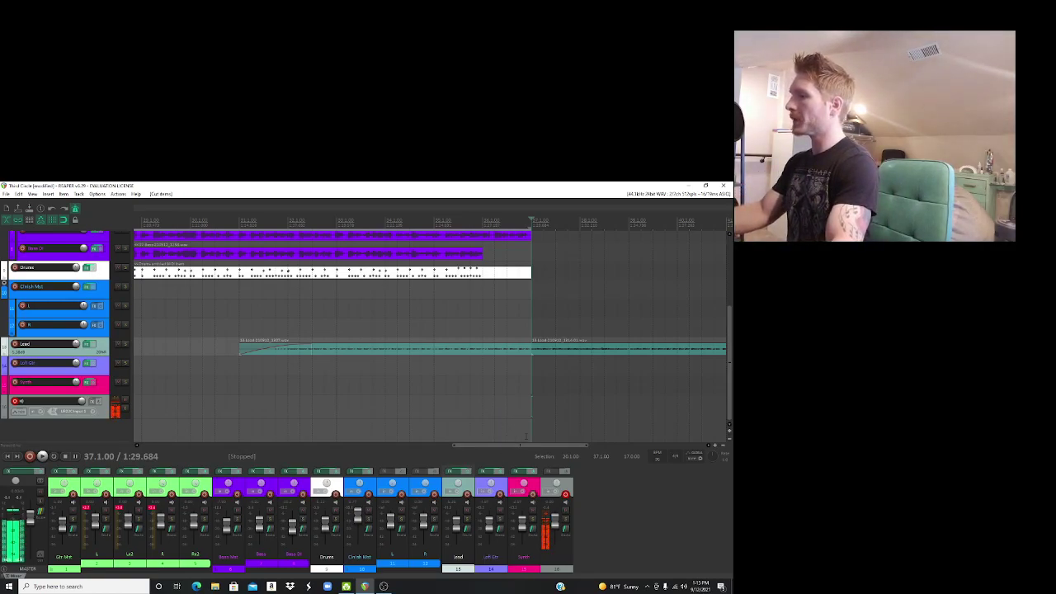
Step: Look over the arrangement's earlier sections and the guitar, bass, drum and lead parts leading up to measure 37
scroll(566, 378, down, 2)
drag(599, 450, 301, 450)
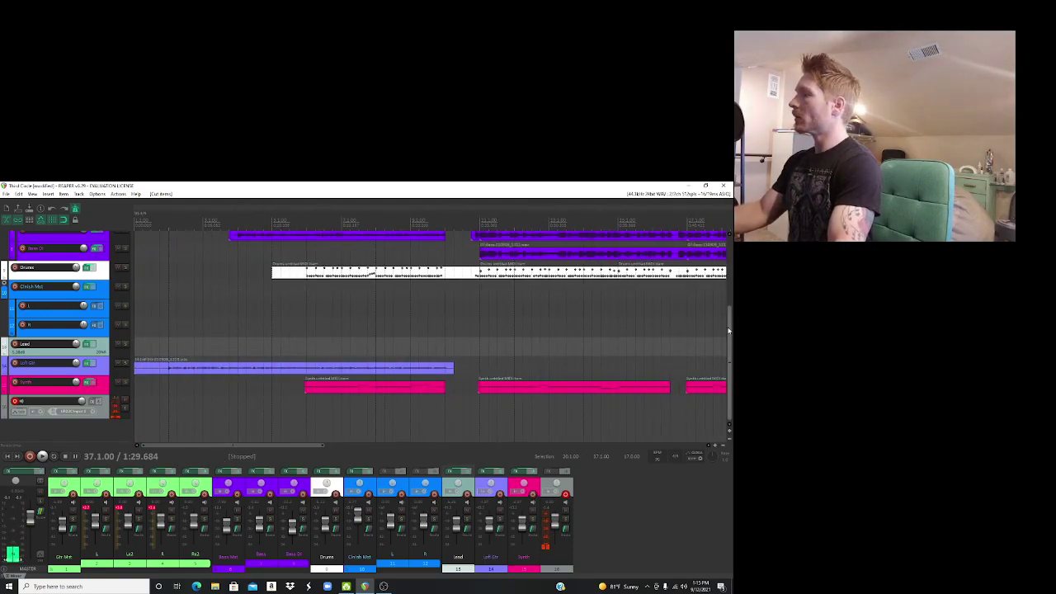
drag(729, 330, 732, 297)
drag(263, 448, 383, 462)
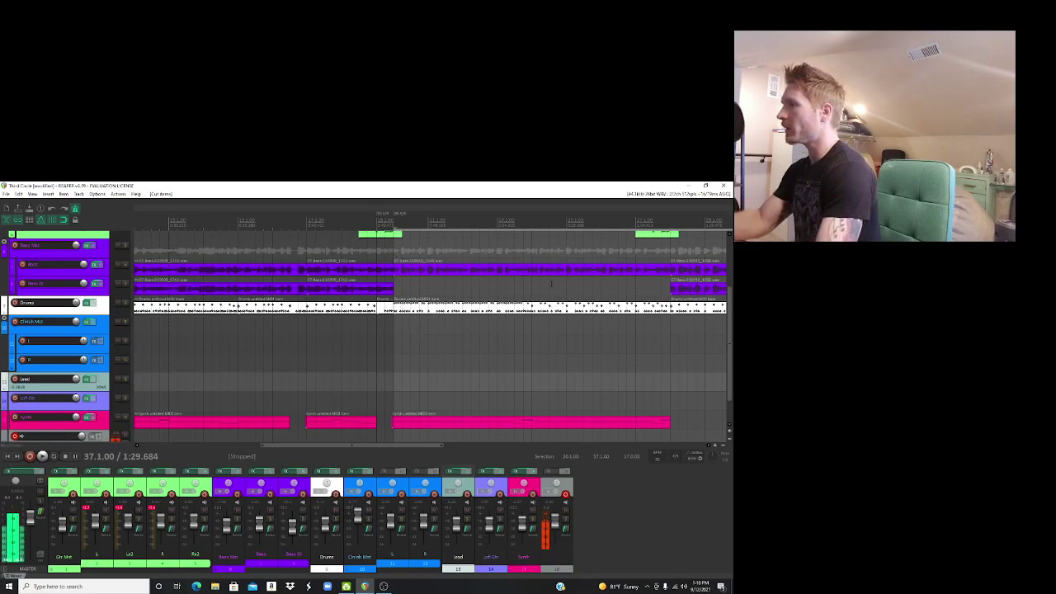
scroll(338, 434, right, 5)
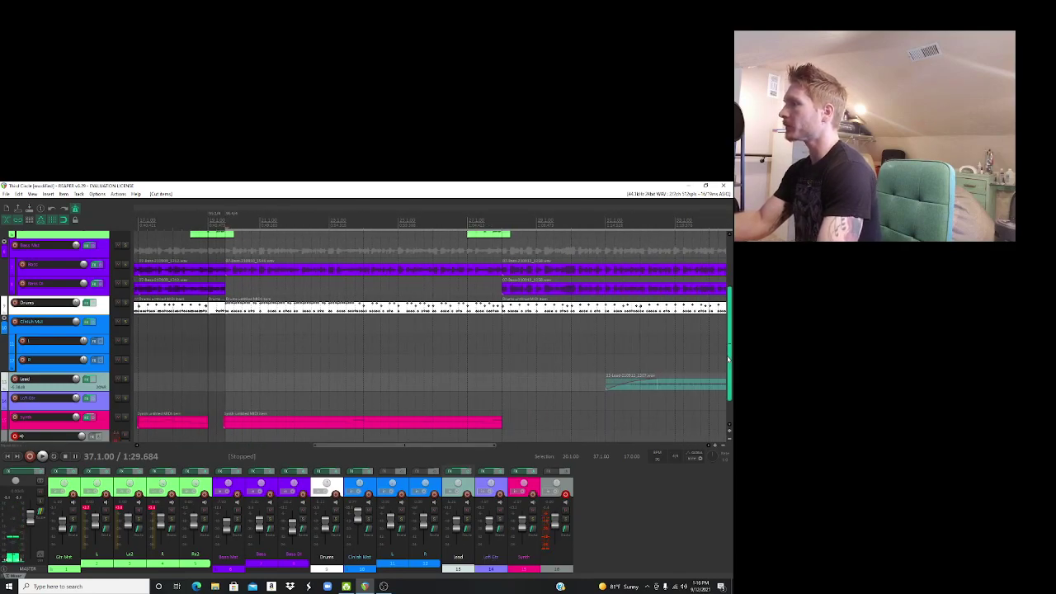
scroll(728, 358, up, 3)
scroll(408, 446, right, 5)
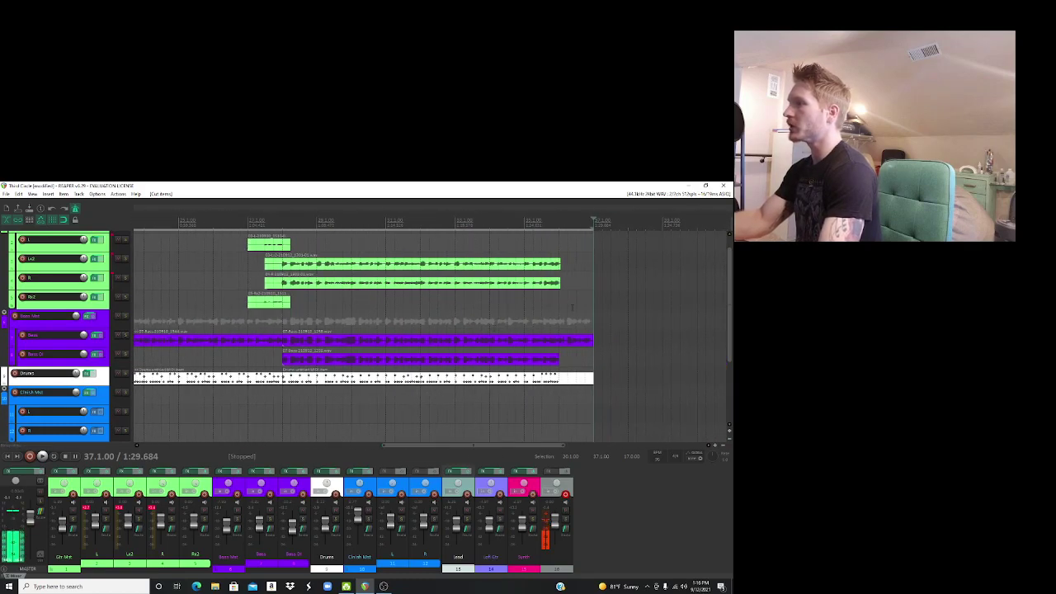
drag(731, 313, 729, 358)
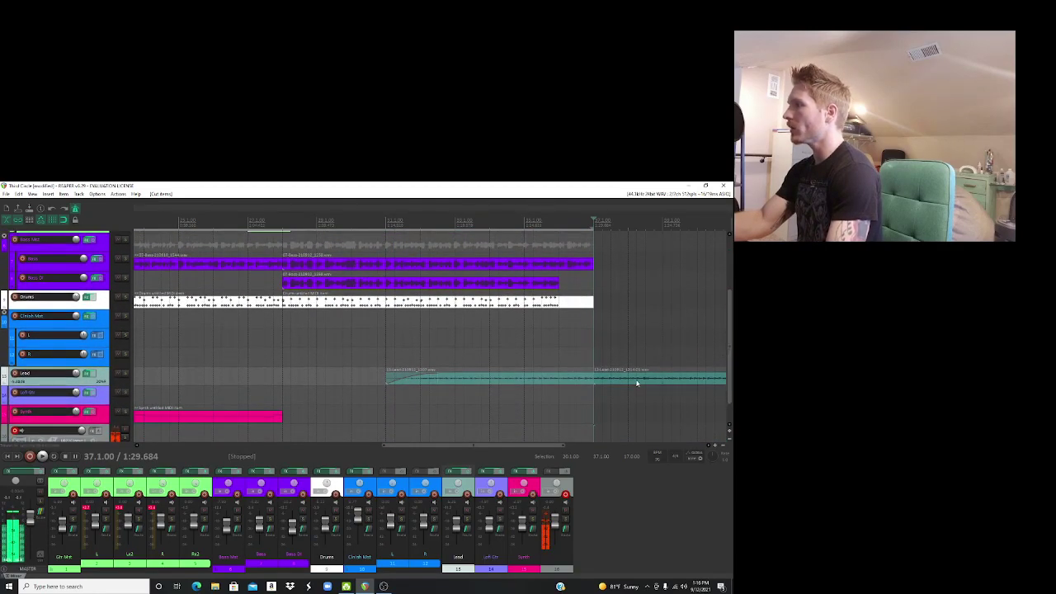
drag(428, 446, 317, 446)
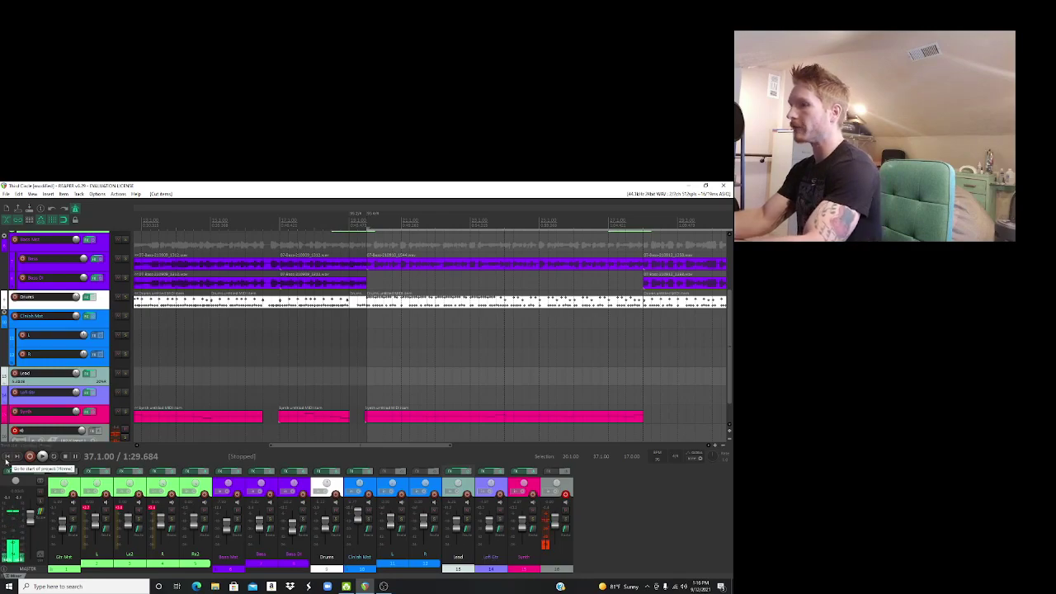
Step: Disarm the unnamed track below Synth and play the song from 1.1.00 with all tracks in view
click(7, 459)
click(565, 495)
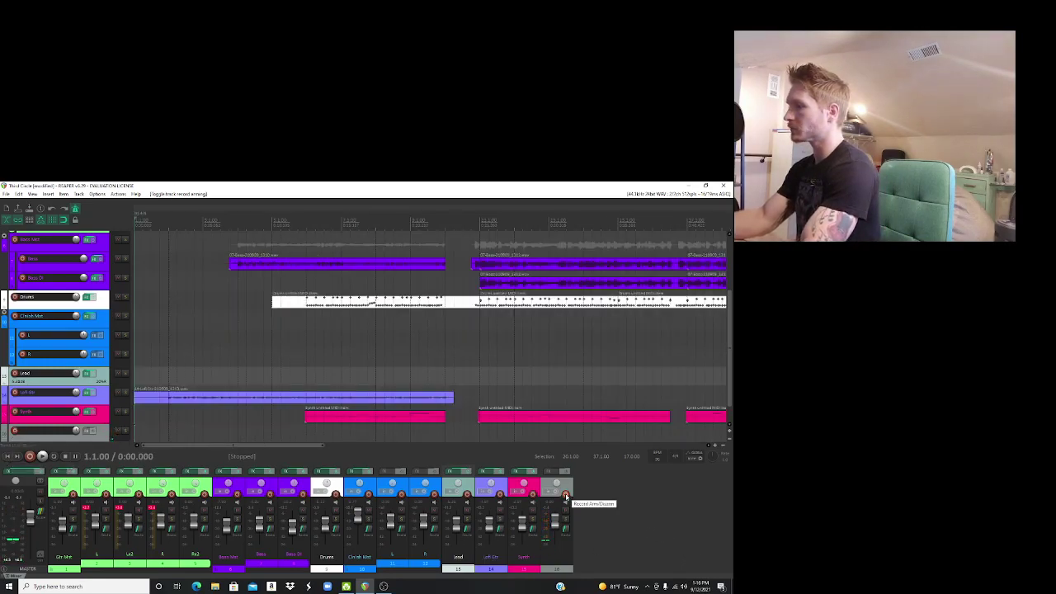
key(space)
click(729, 441)
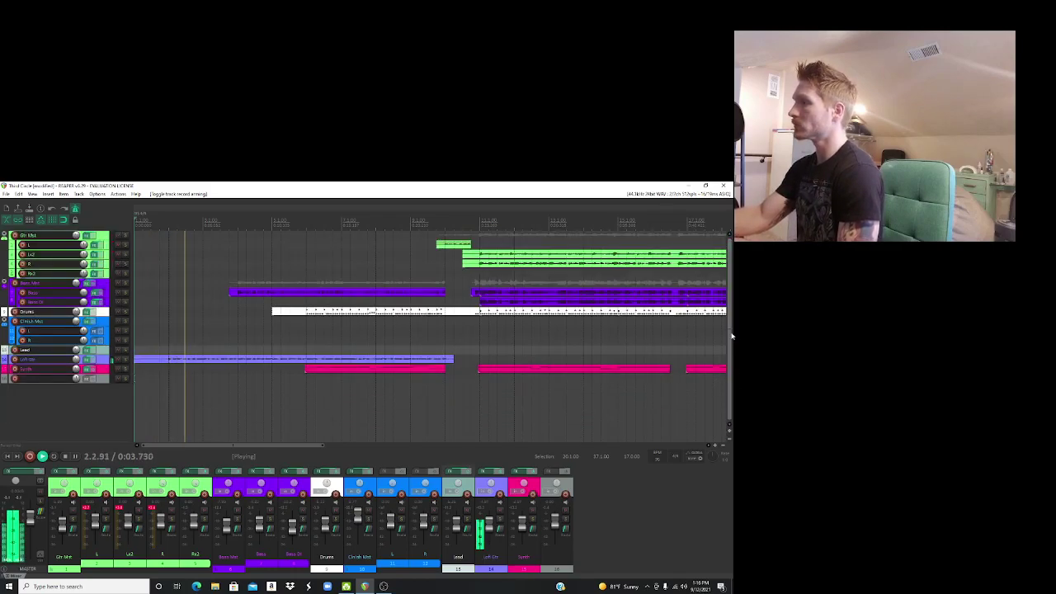
click(730, 433)
click(729, 433)
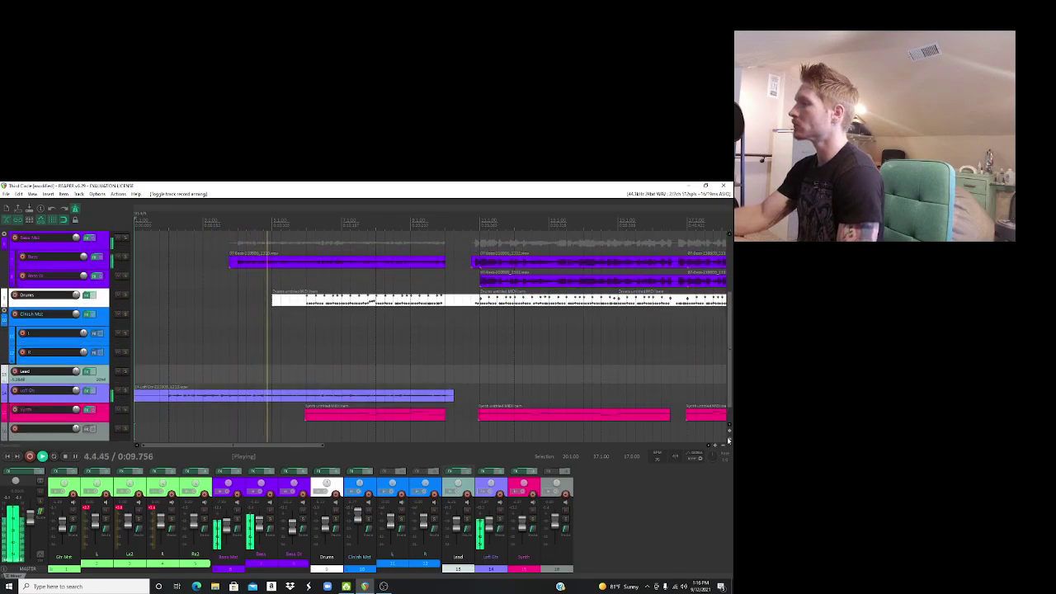
scroll(731, 370, up, 3)
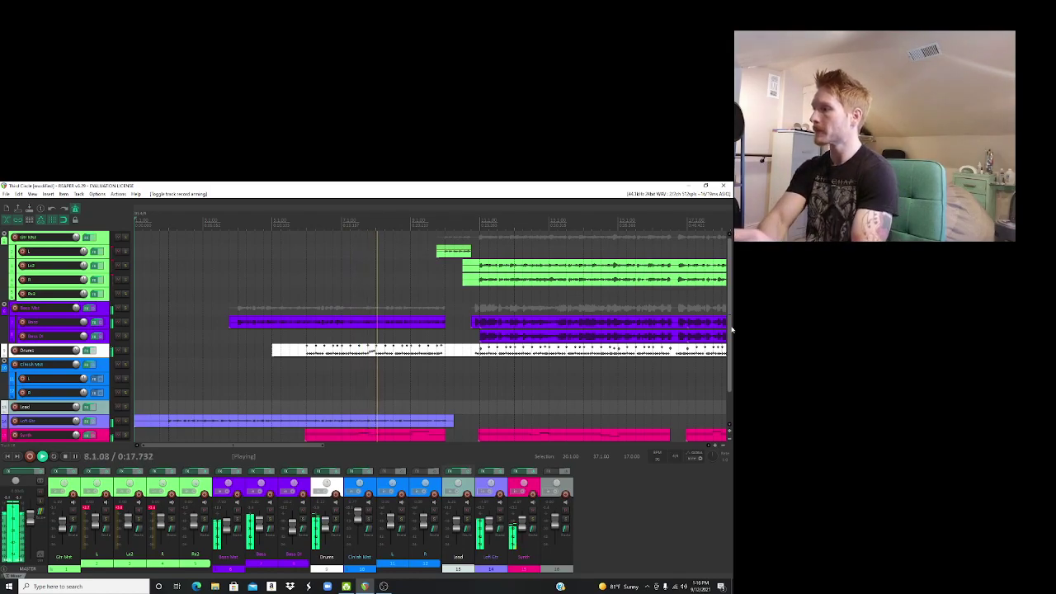
scroll(730, 330, down, 1)
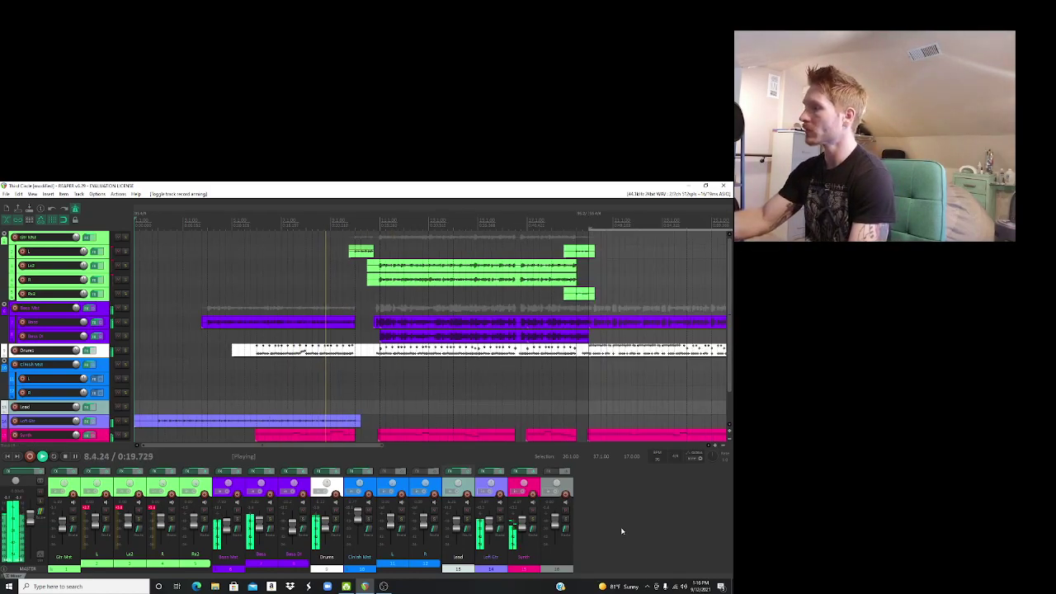
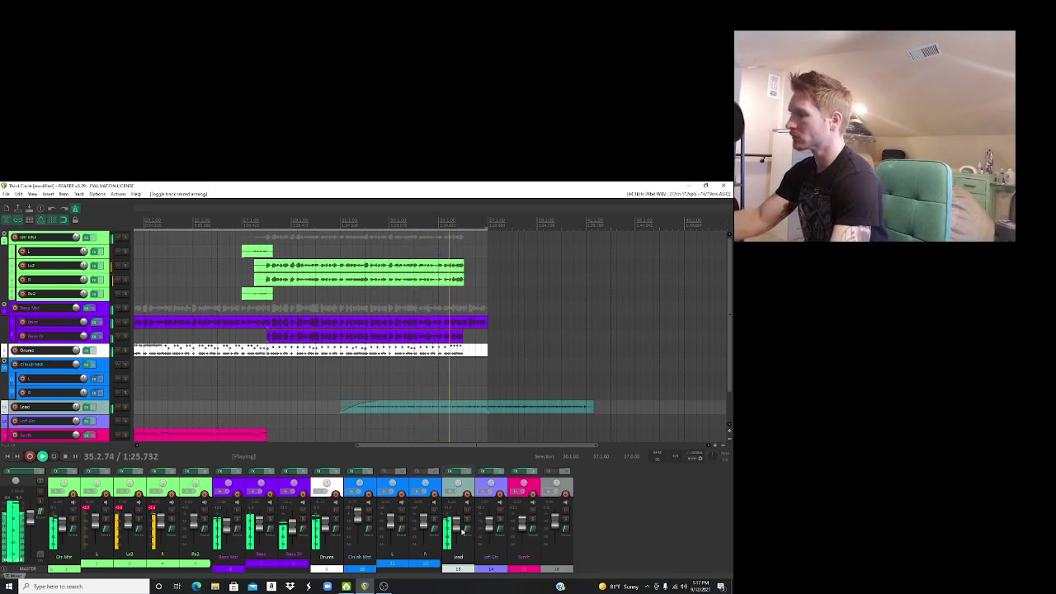
Step: Adjust the Lead track's volume during playback and audition the part from 31.1.00 to measure 37
mouse_move(458, 529)
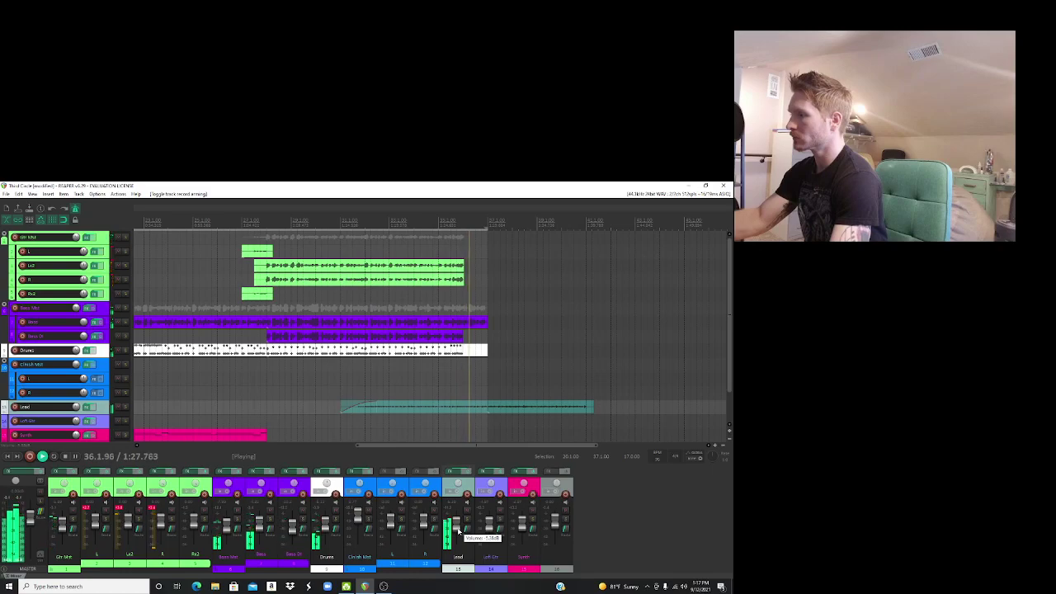
drag(458, 530, 459, 557)
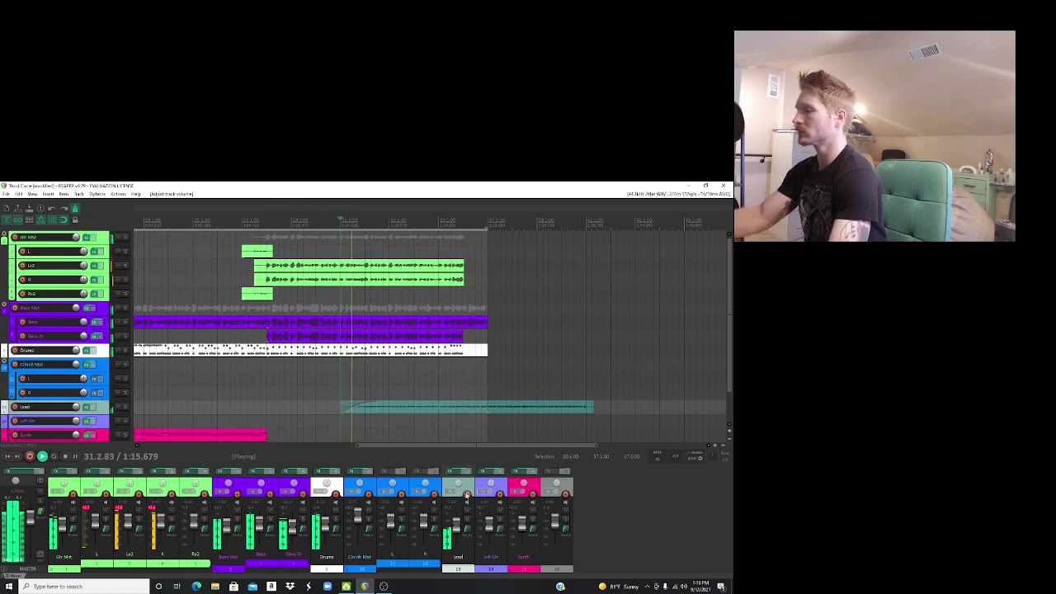
mouse_move(459, 528)
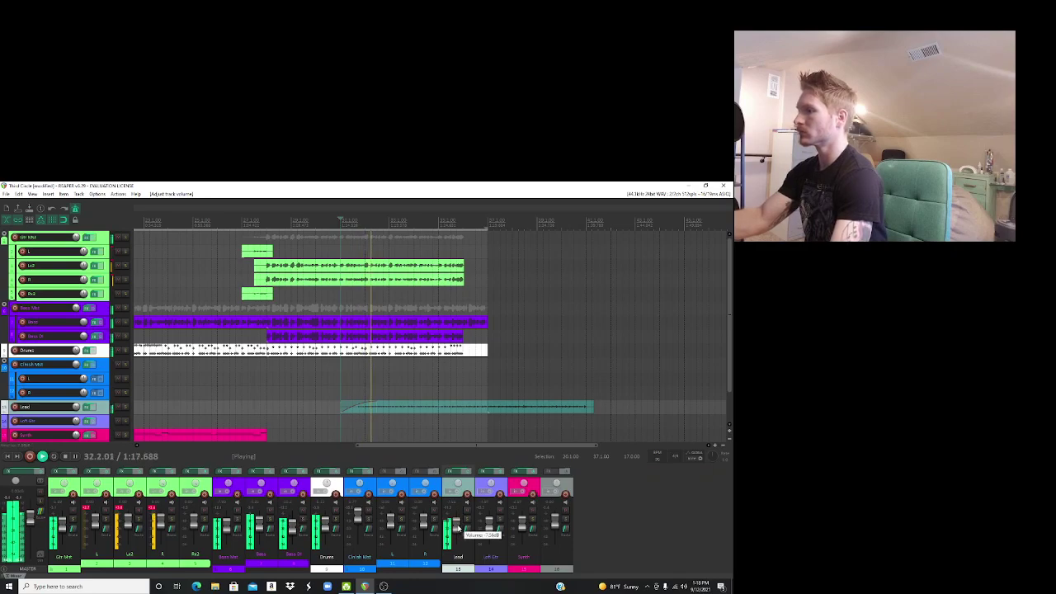
scroll(459, 528, down, 1)
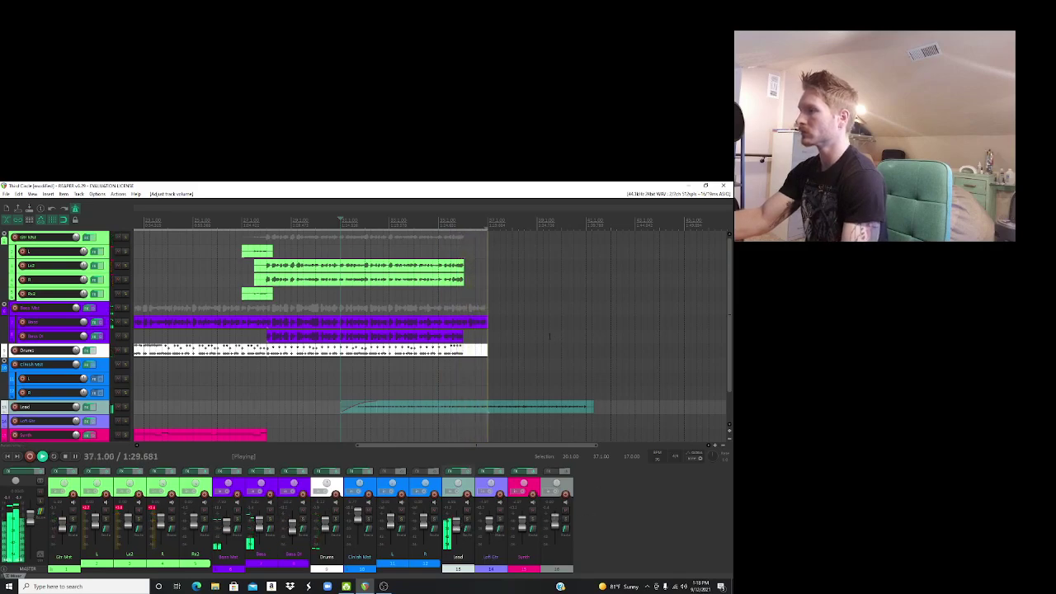
key(space)
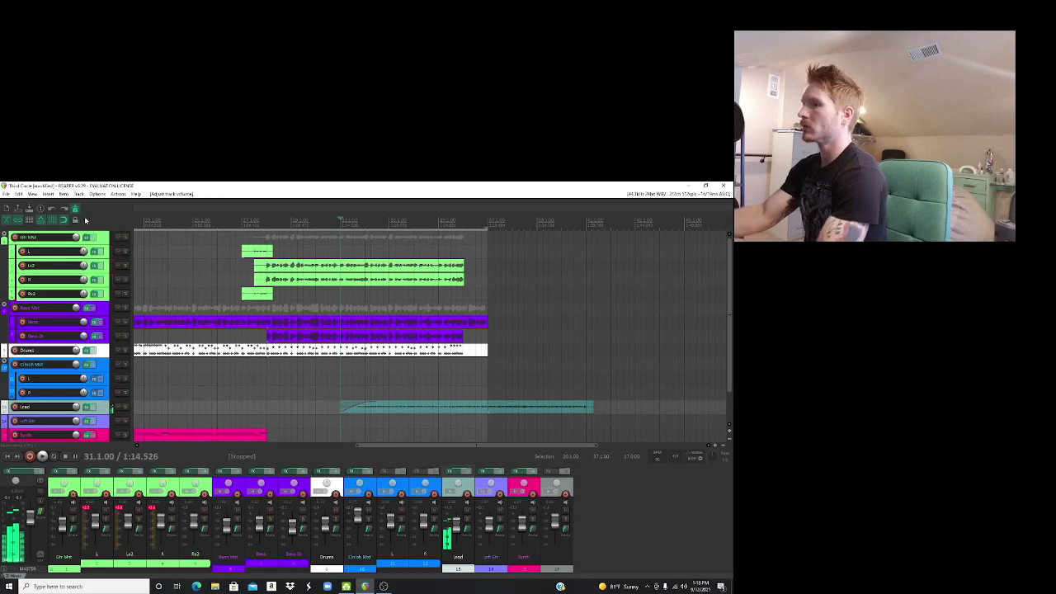
Step: Save the project and arm the unnamed track below Synth for recording
click(5, 193)
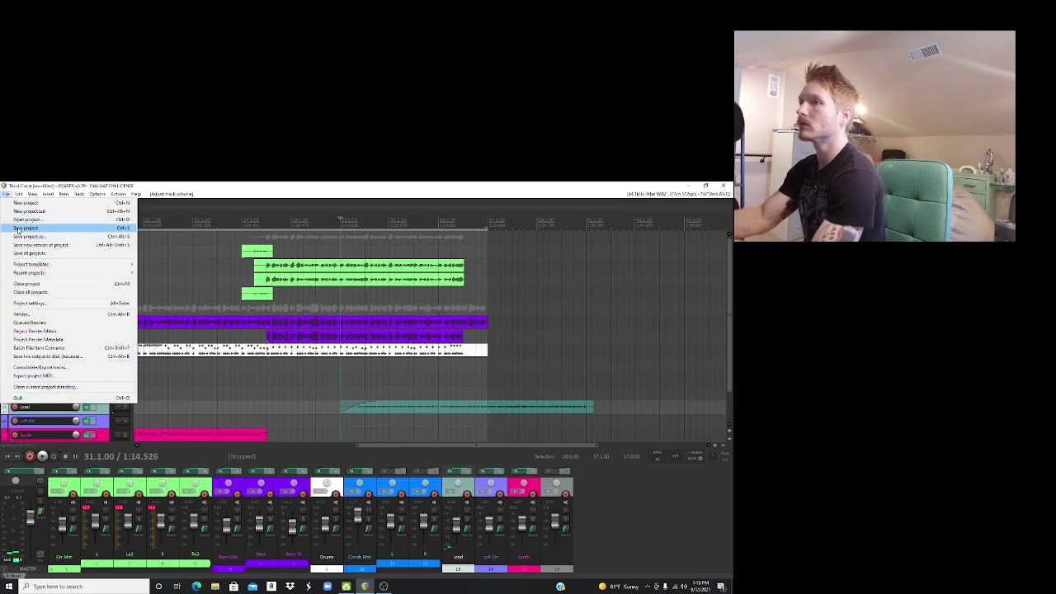
click(17, 229)
click(566, 494)
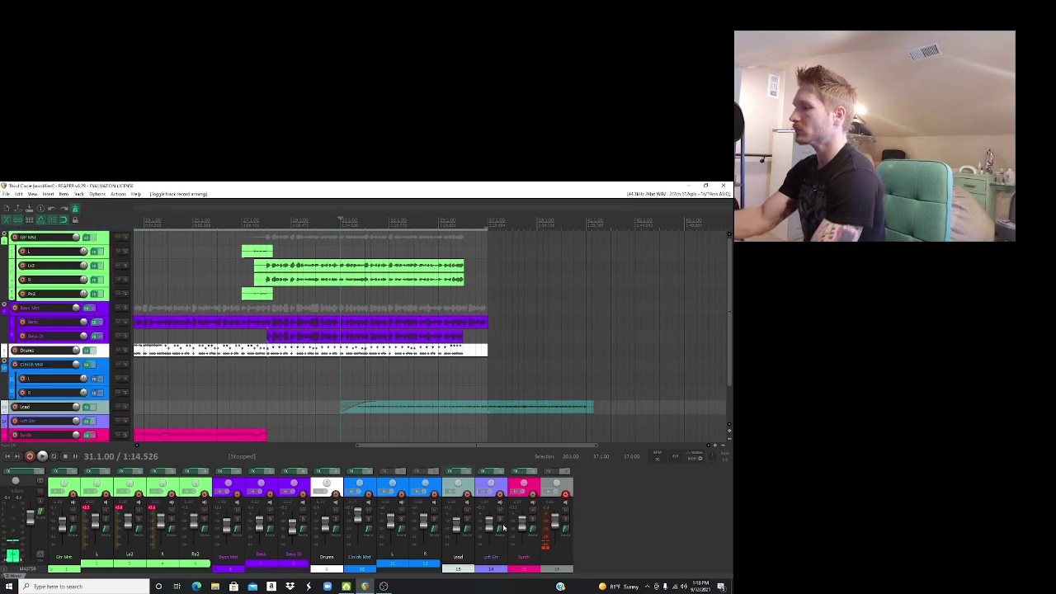
Step: Check the stream in OBS and switch back to REAPER
click(385, 587)
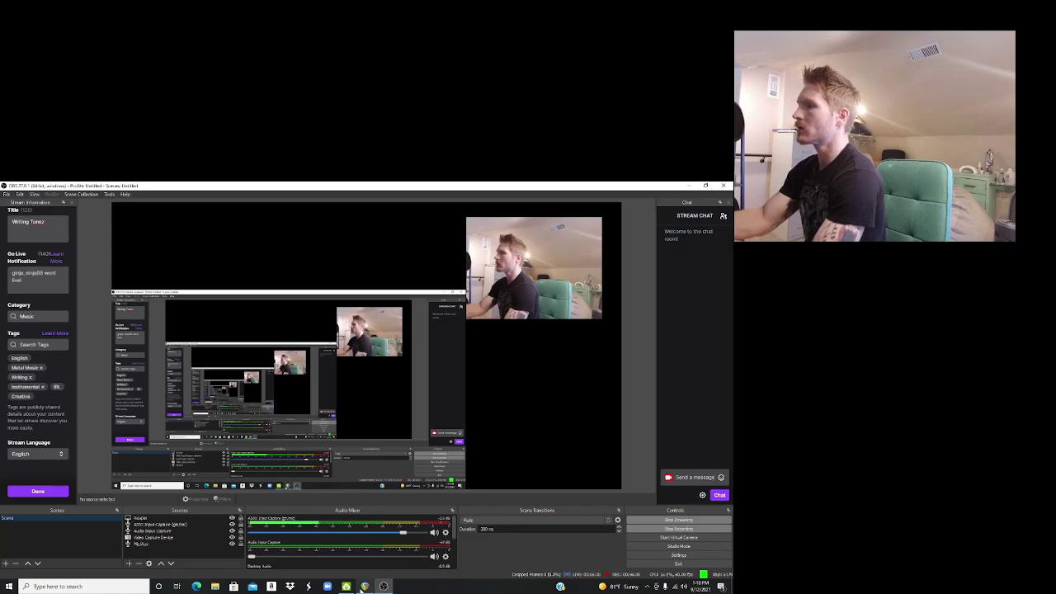
click(365, 586)
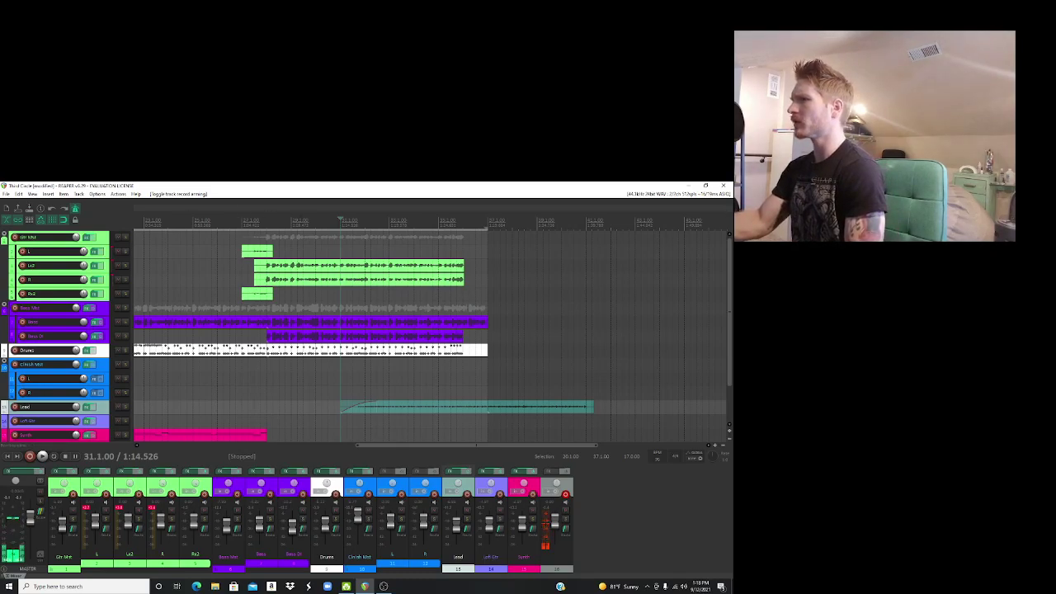
Step: Play the section from 31.1.00, and play again from 26.1.00 to past measure 38
key(space)
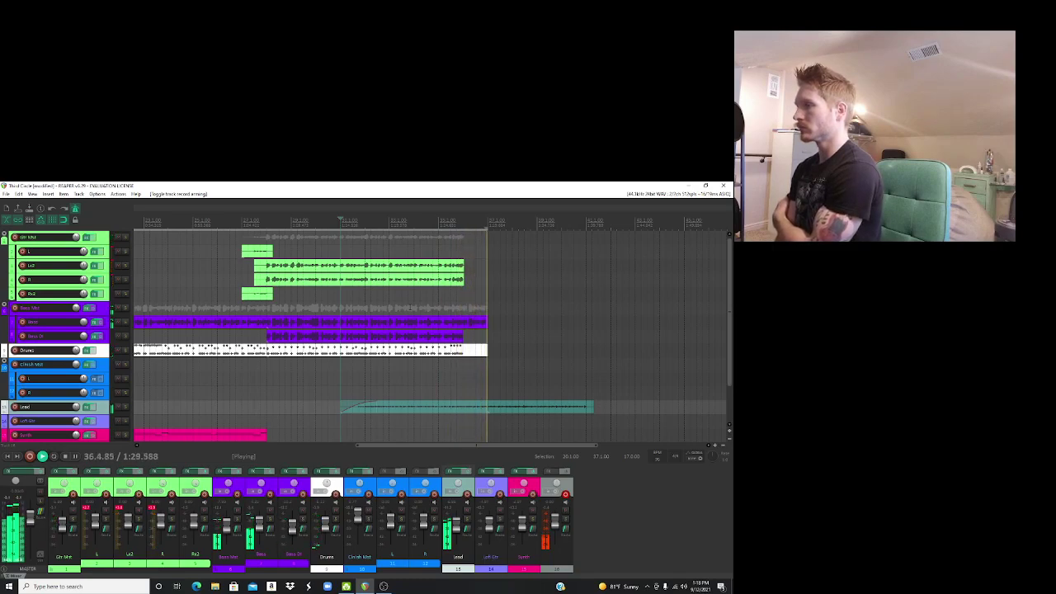
key(space)
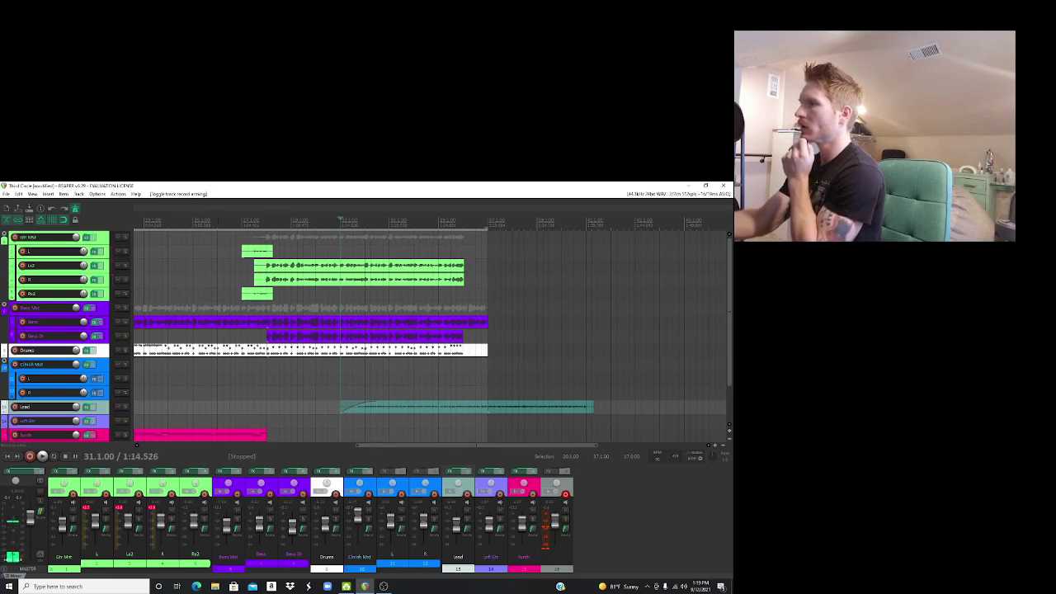
click(217, 247)
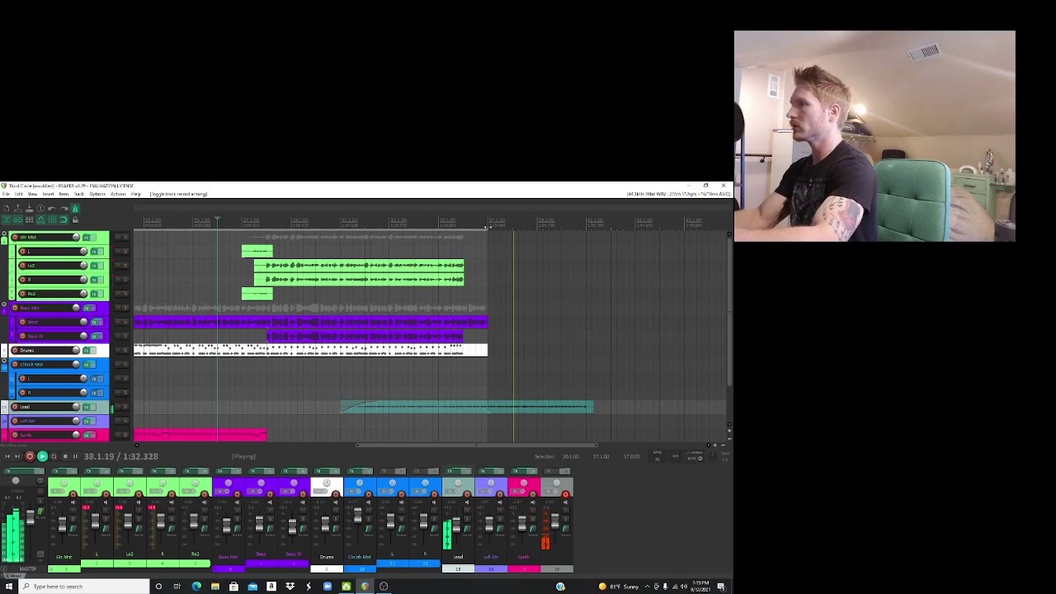
key(space)
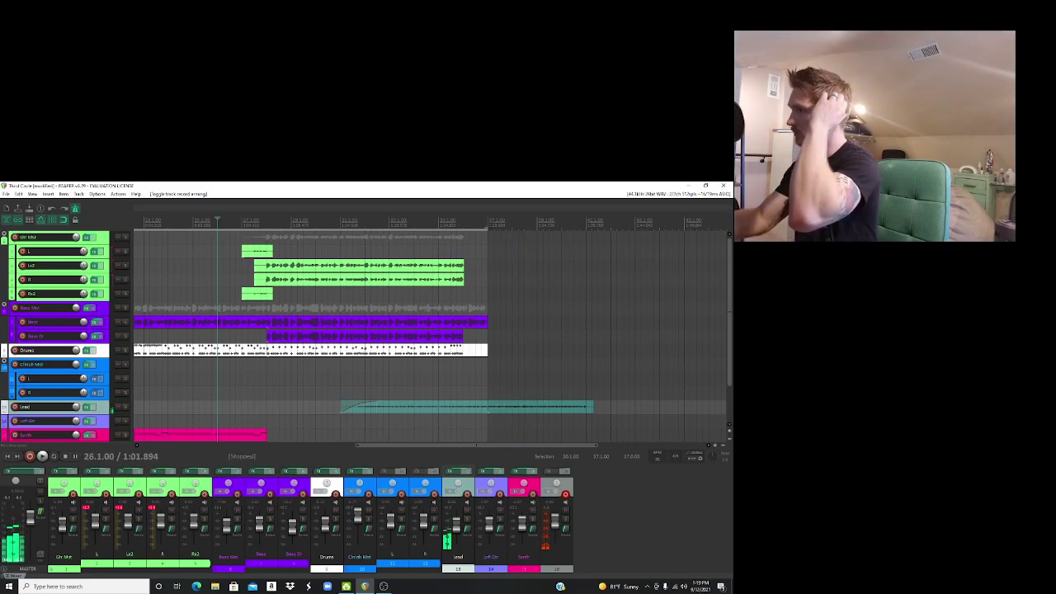
Step: Select the time range 37.1.00 to 45.1.00 and insert a new MIDI item there on the Drums track
drag(489, 237, 684, 239)
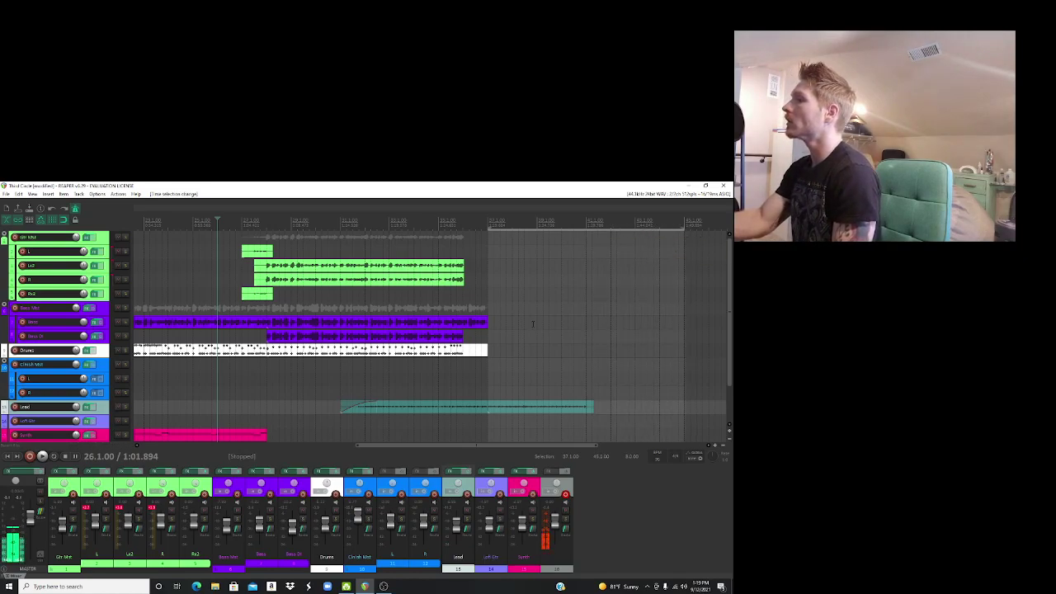
click(488, 351)
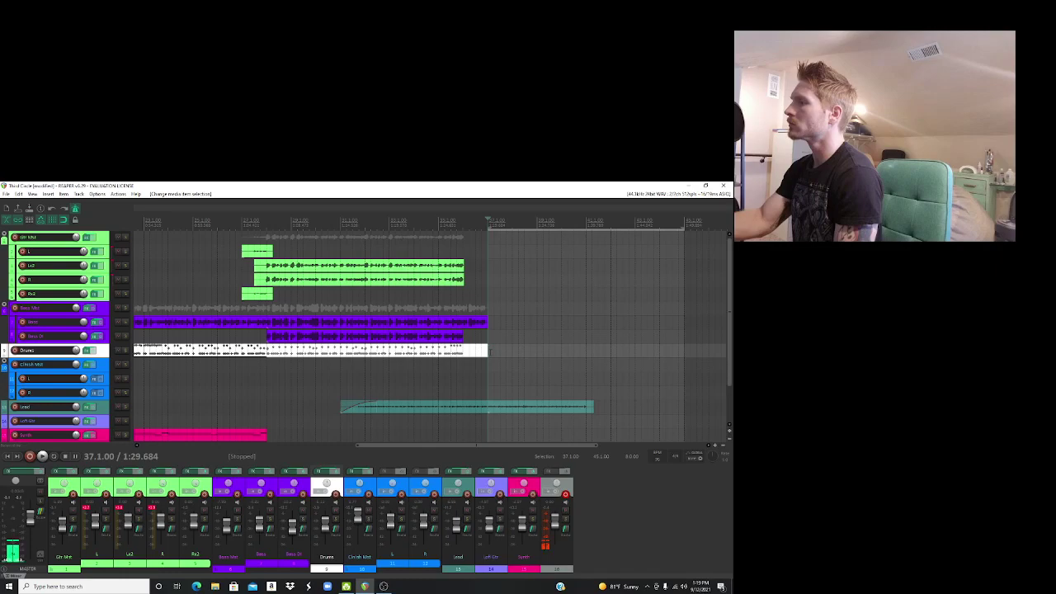
click(49, 193)
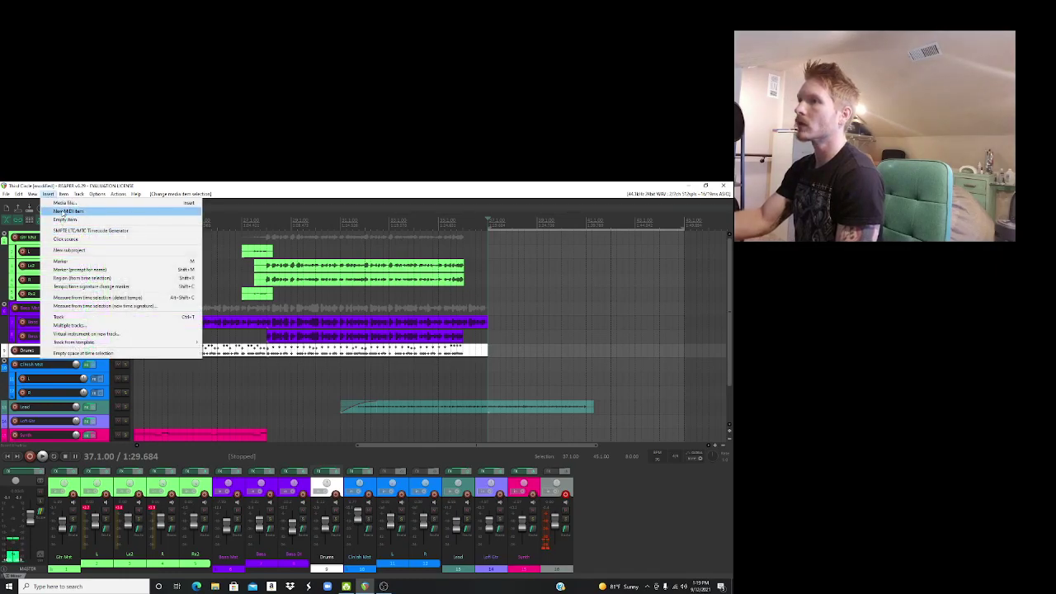
click(66, 212)
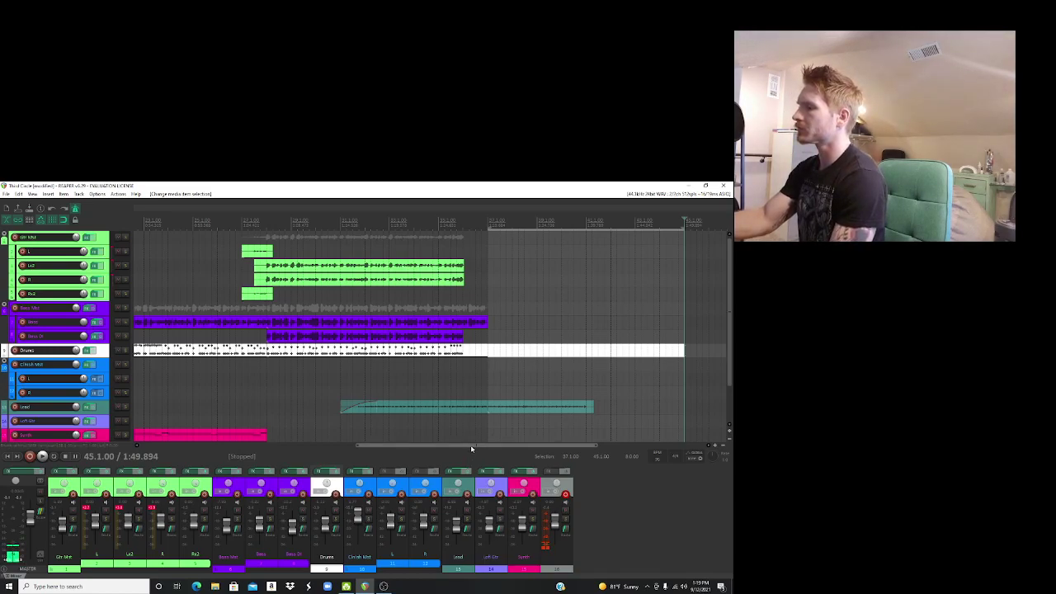
Step: Play back the section from 31.1.00 and place the edit cursor at 37.1.00
drag(470, 444, 449, 445)
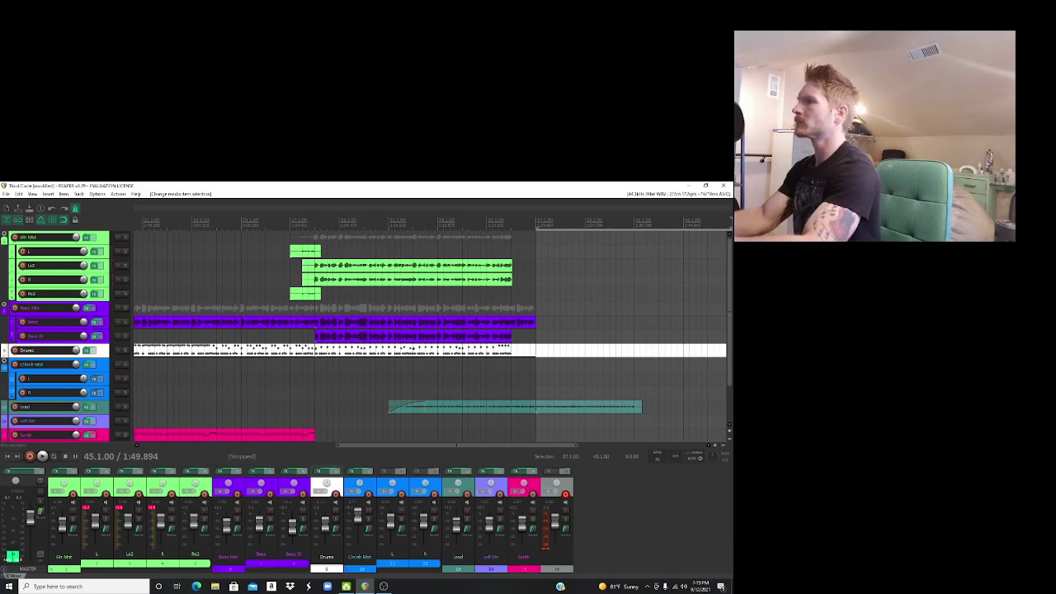
key(space)
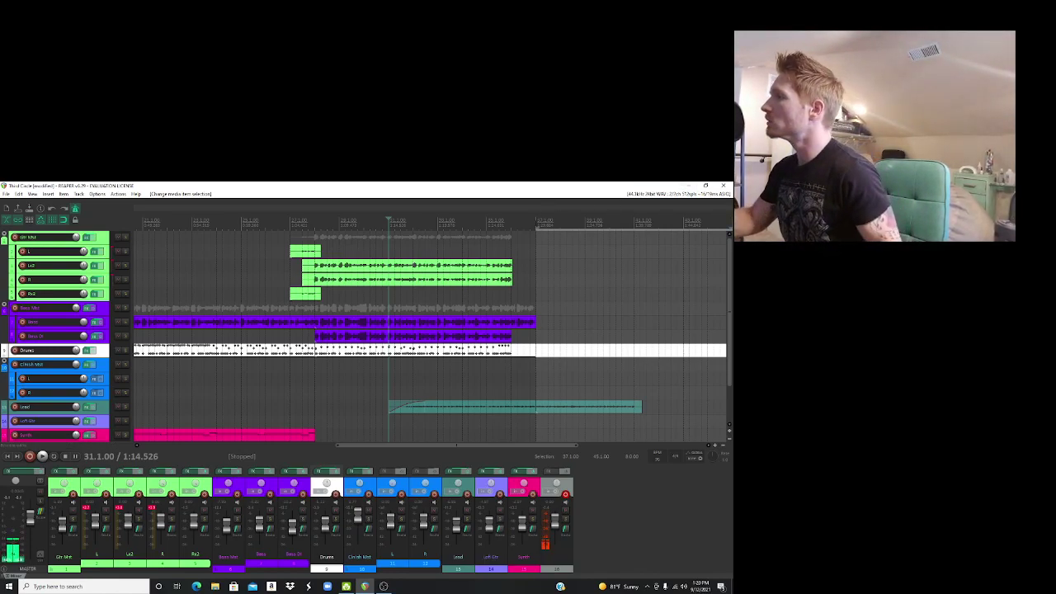
key(End)
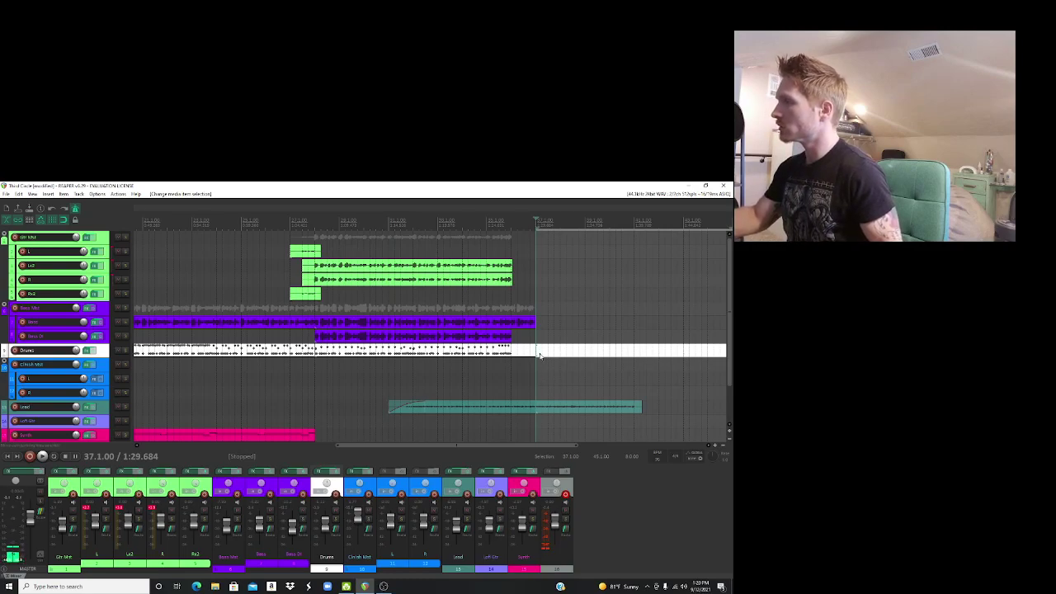
Step: Open the new Drums item starting at measure 37 in the MIDI editor and briefly check OBS
double_click(503, 351)
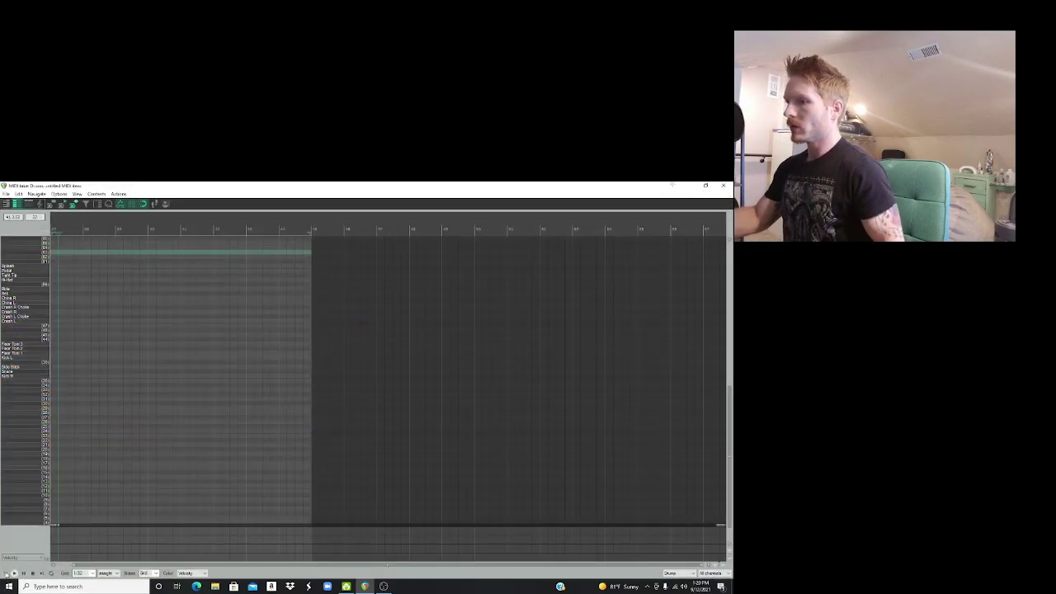
click(383, 586)
click(364, 585)
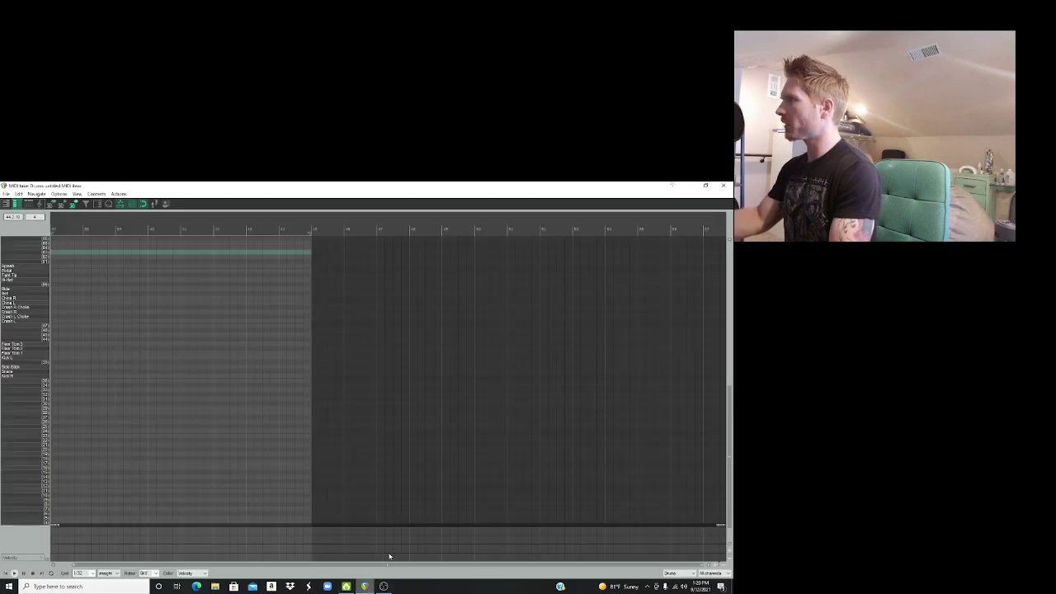
scroll(248, 483, left, 1)
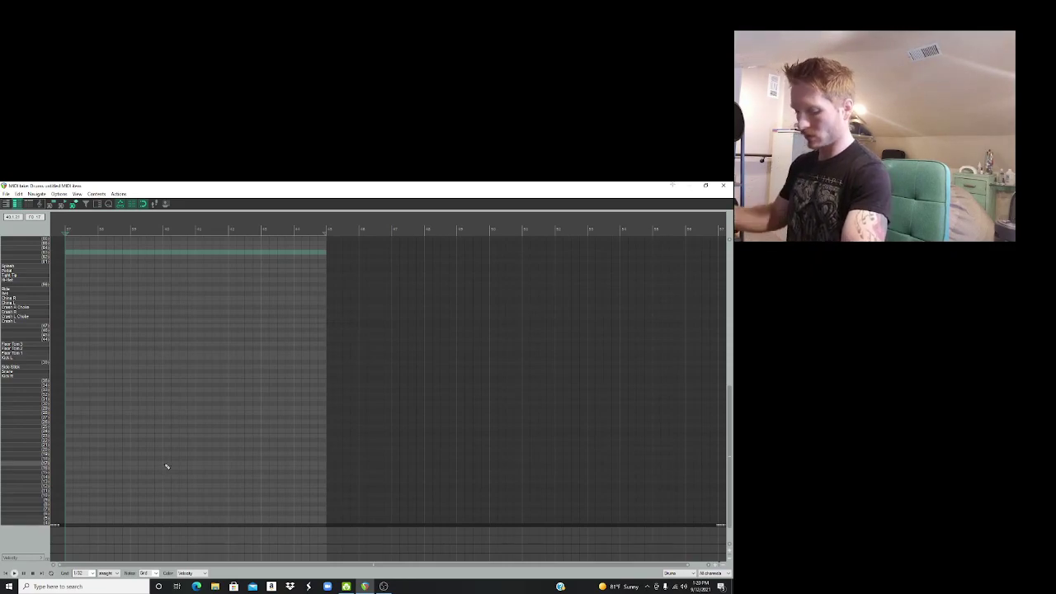
Step: Record-arm the Drums track and reopen its new item at measure 37 in the MIDI editor
click(729, 186)
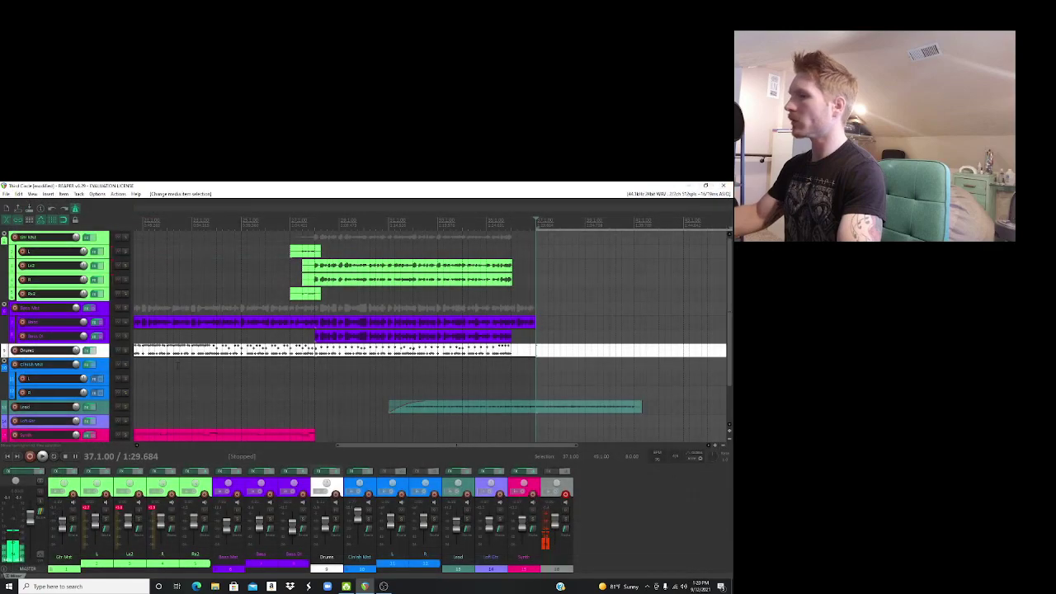
click(14, 350)
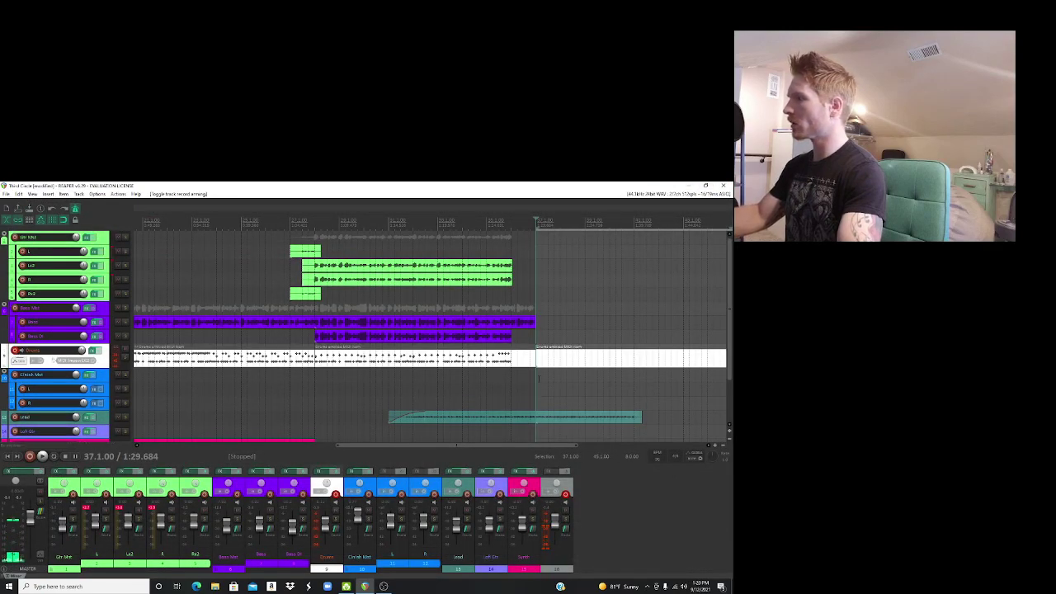
scroll(729, 356, down, 5)
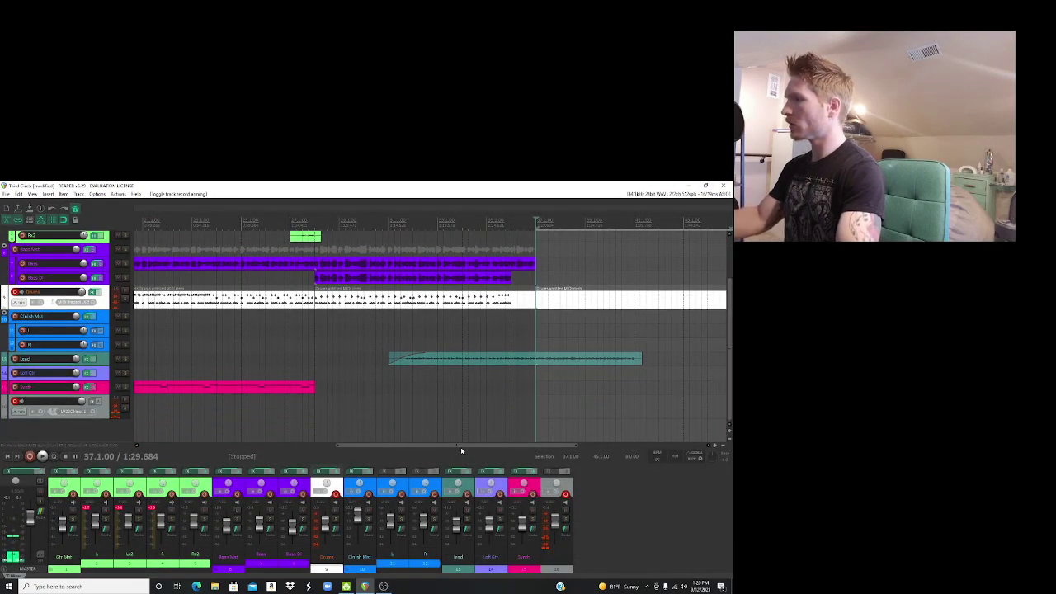
drag(460, 446, 484, 425)
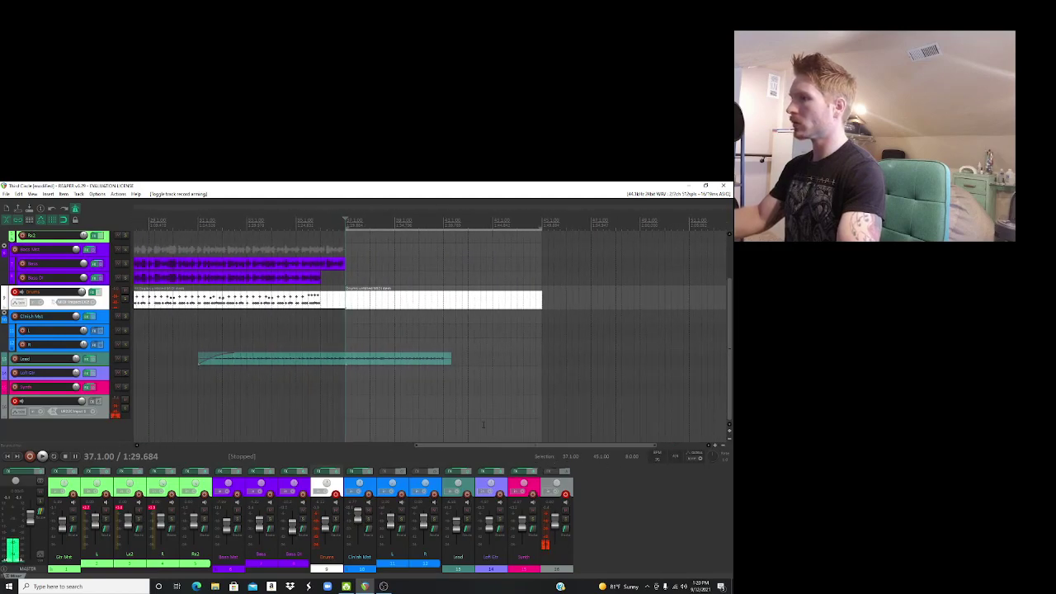
double_click(351, 303)
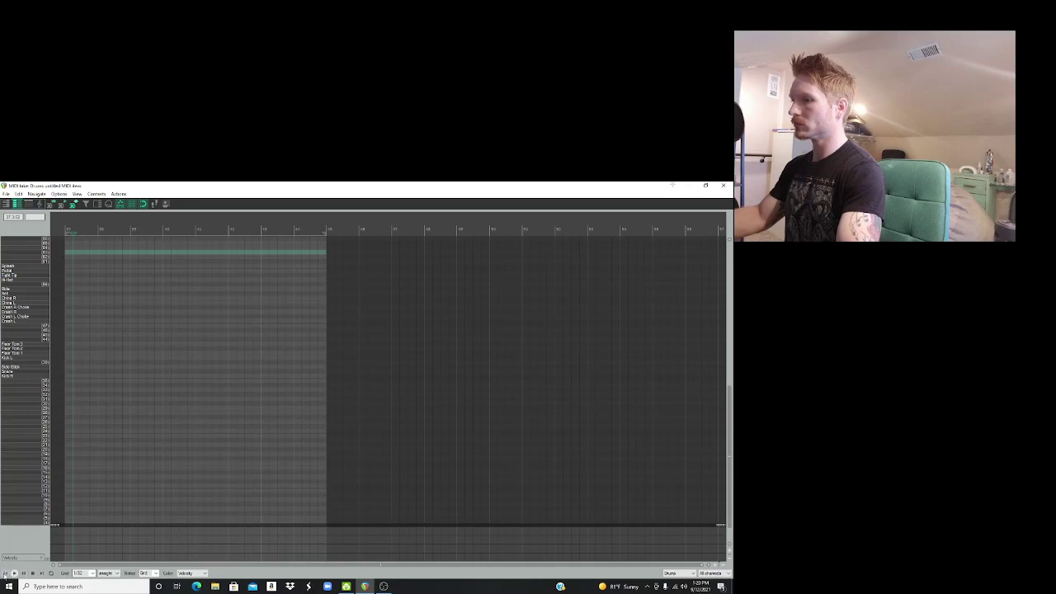
Step: Record Crash L, Crash R and China R hits from the start of measure 37, and delete the extra recorded audio file
click(4, 573)
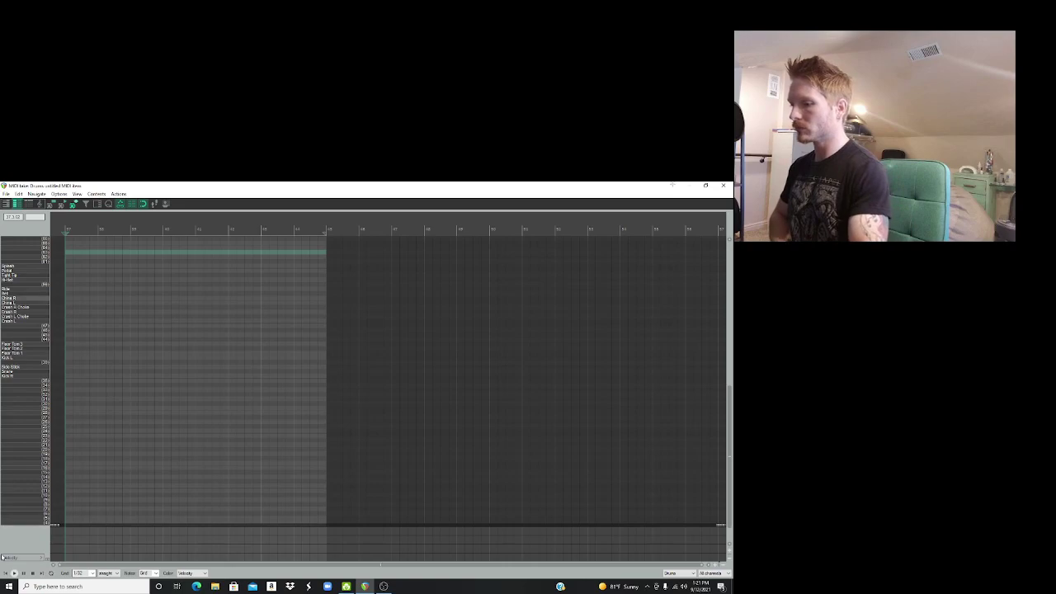
key(space)
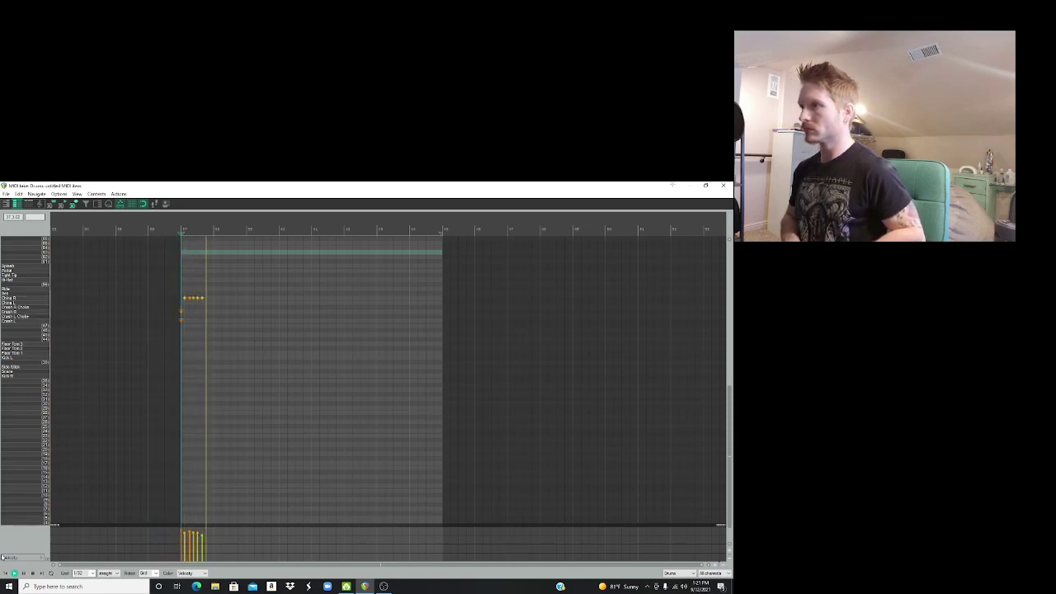
key(space)
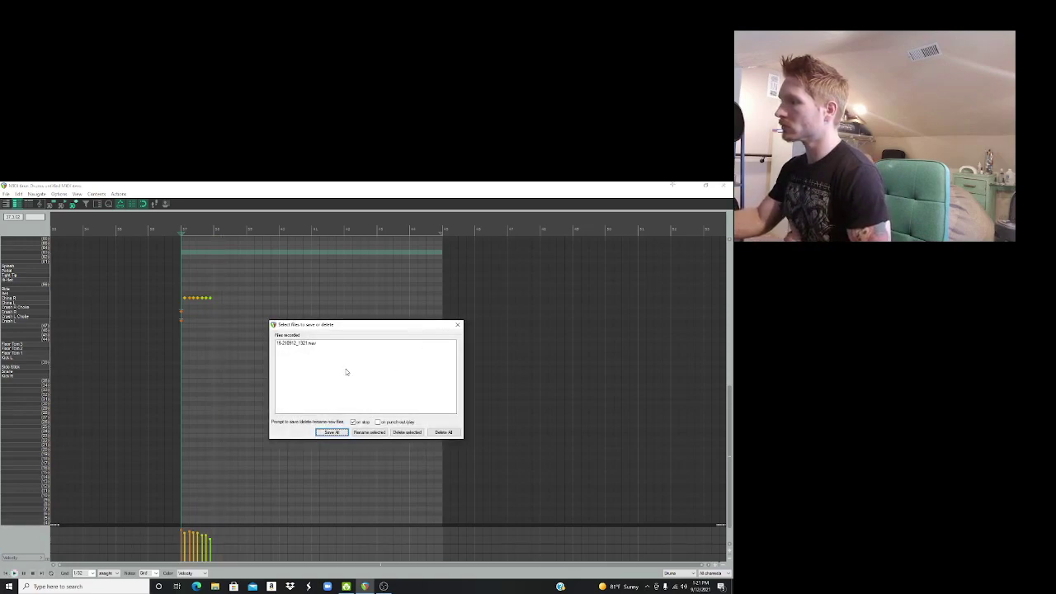
click(293, 344)
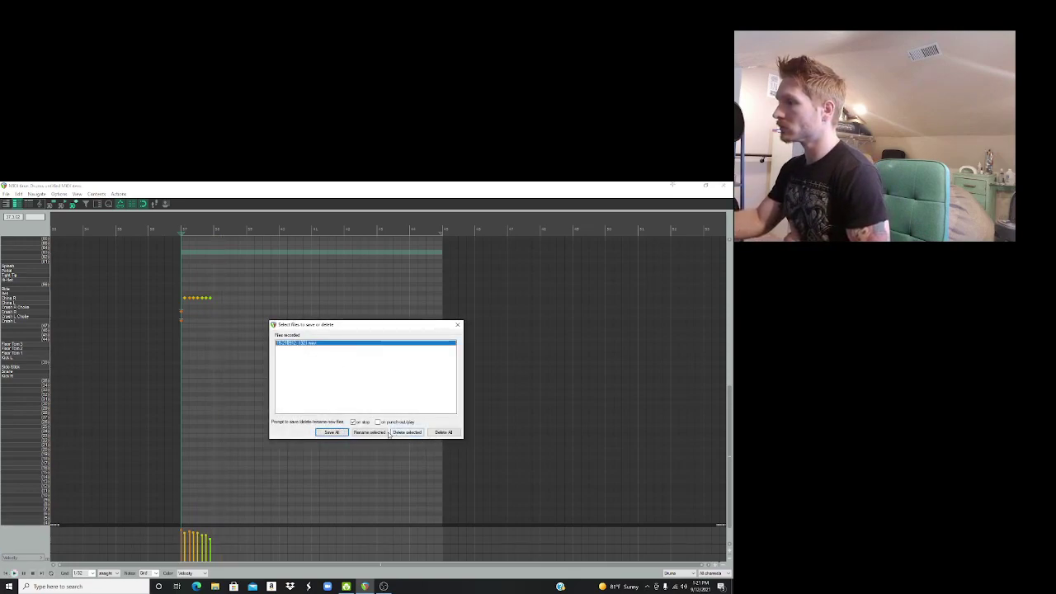
click(355, 405)
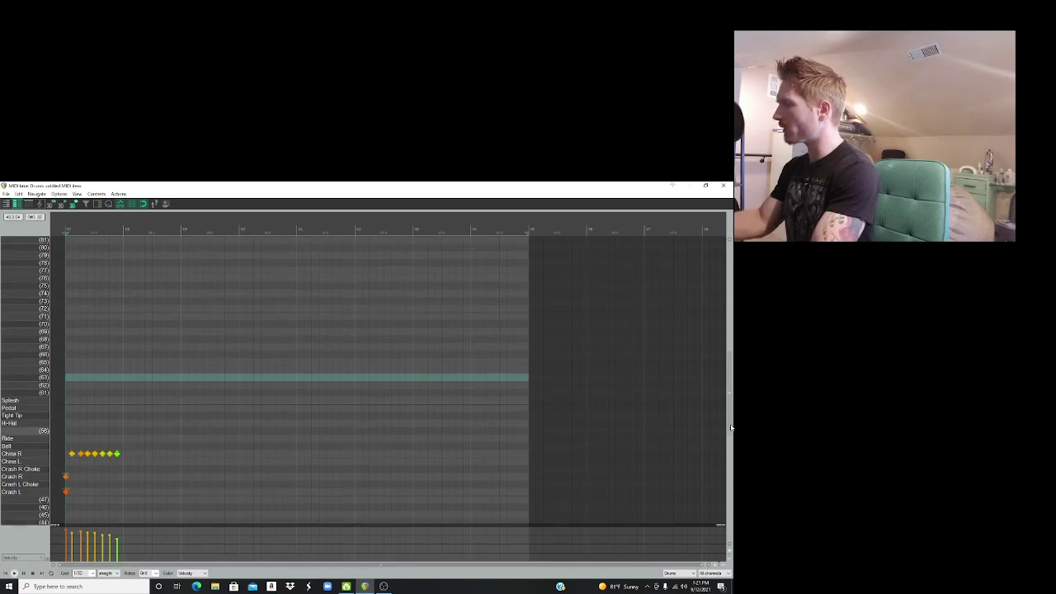
Step: Align the China R notes in measure 37 to the grid and raise the velocity of the quieter last hits
drag(731, 448, 731, 481)
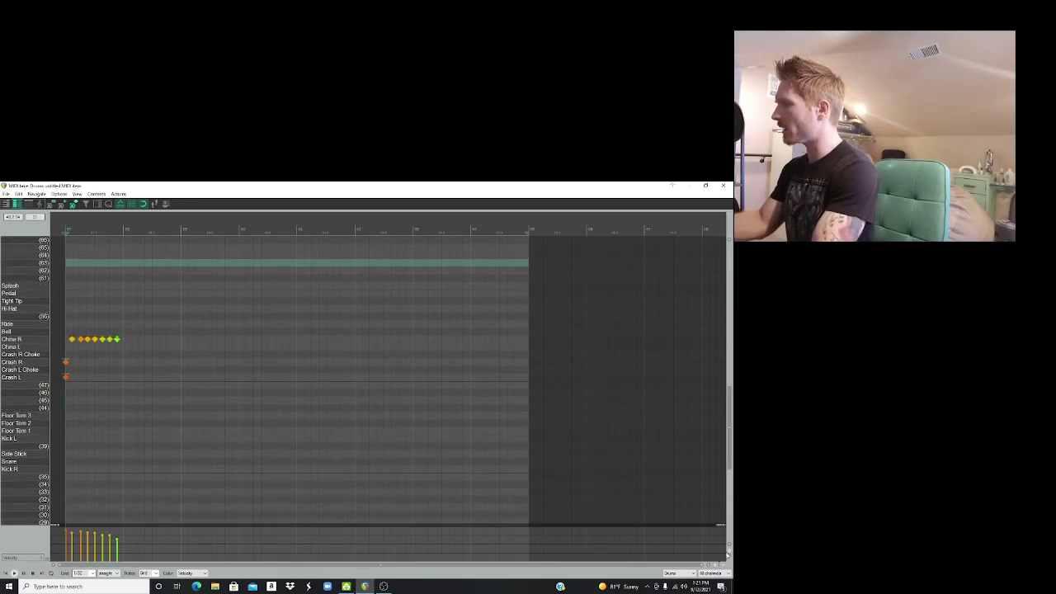
scroll(729, 551, up, 3)
scroll(227, 516, up, 2)
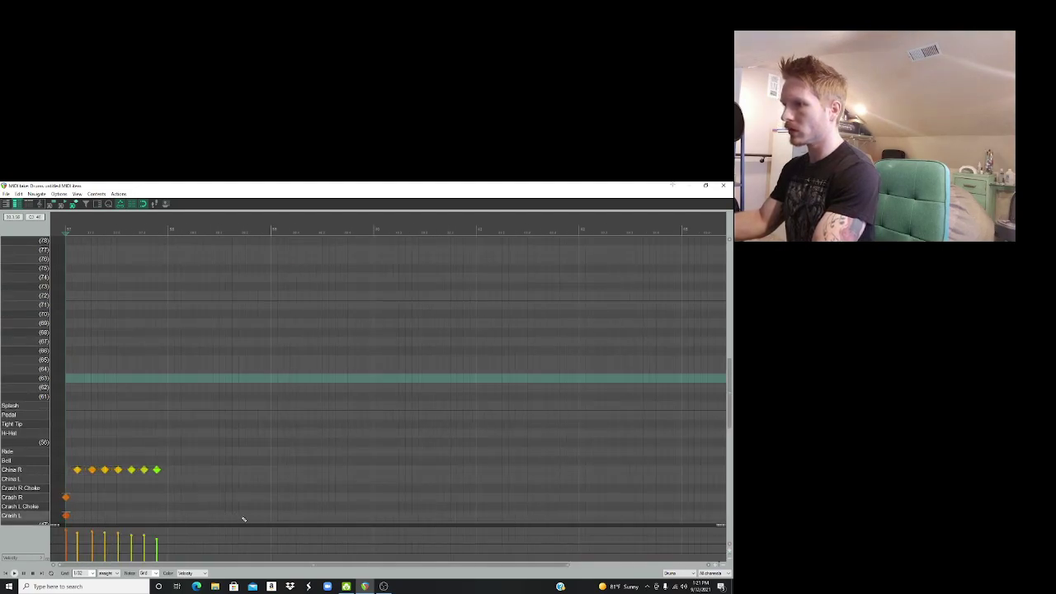
scroll(266, 520, down, 1)
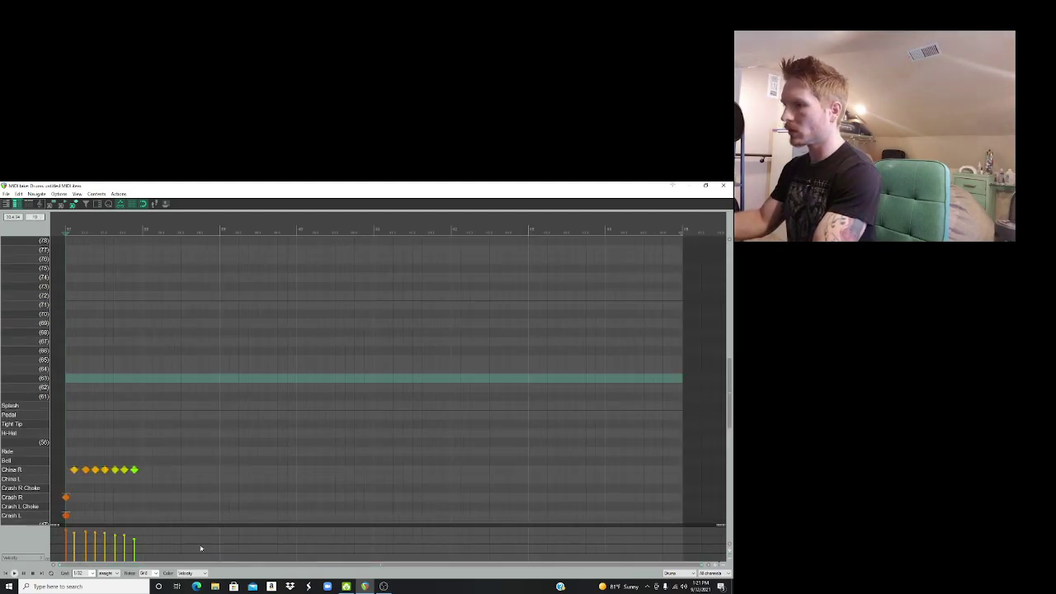
scroll(731, 385, down, 5)
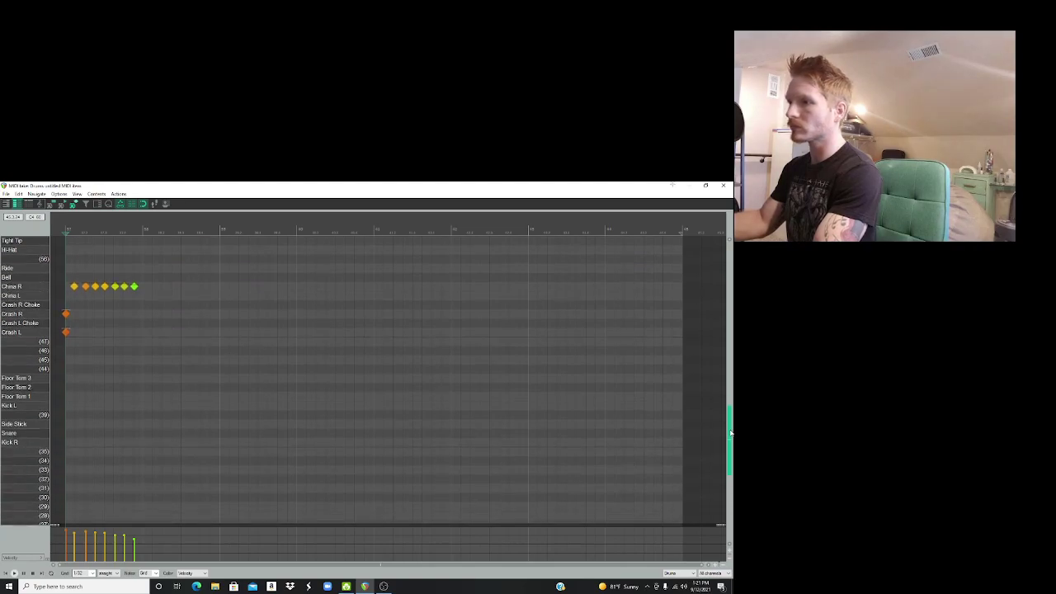
click(77, 288)
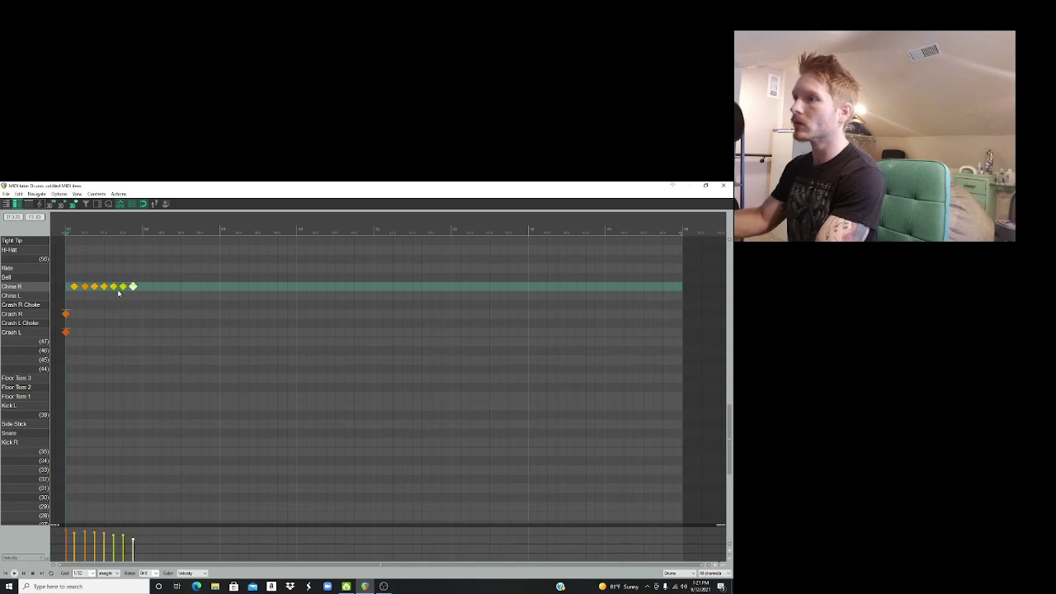
drag(109, 292, 133, 287)
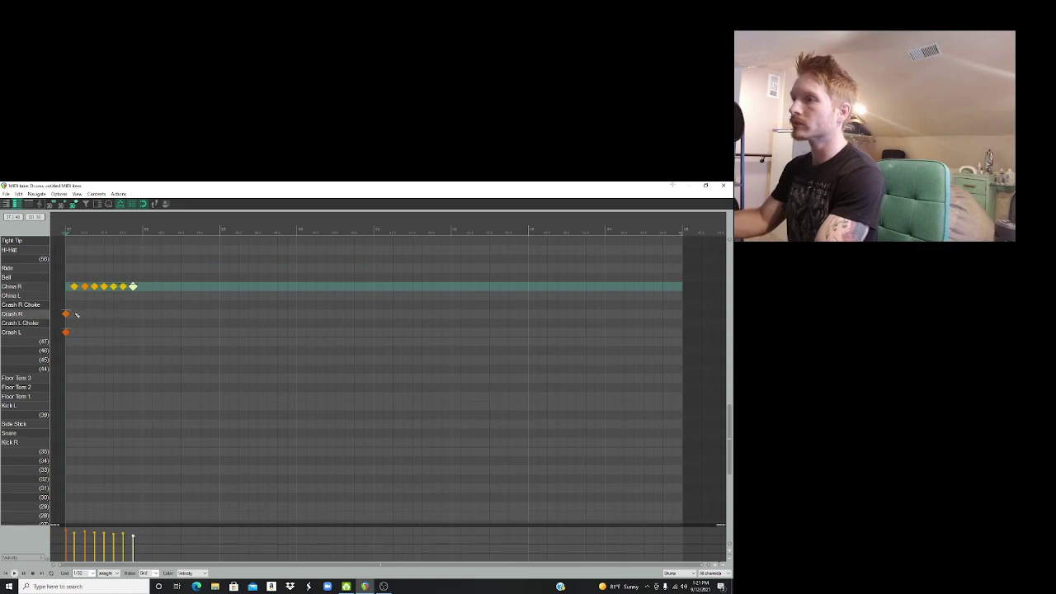
Step: Record Kick R and Snare hits beneath the cymbals in measure 37, and delete the extra recorded audio file
key(space)
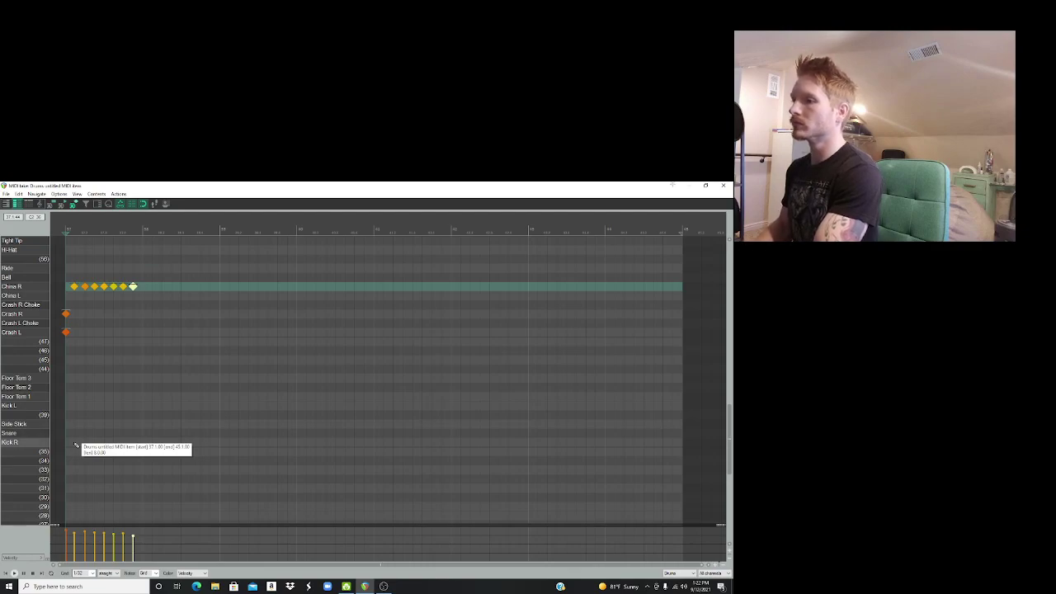
key(space)
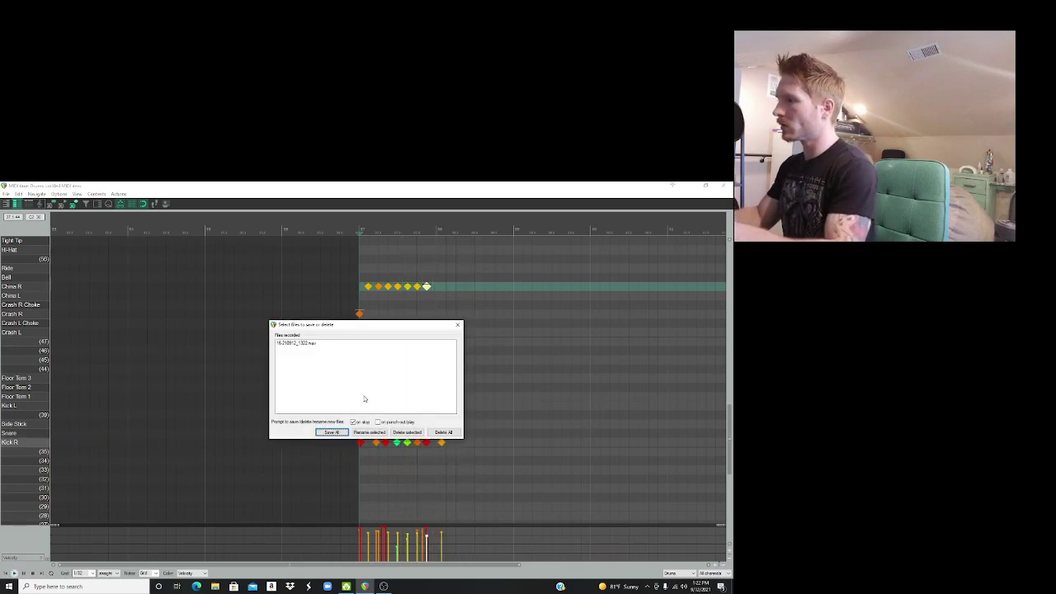
click(381, 406)
click(407, 433)
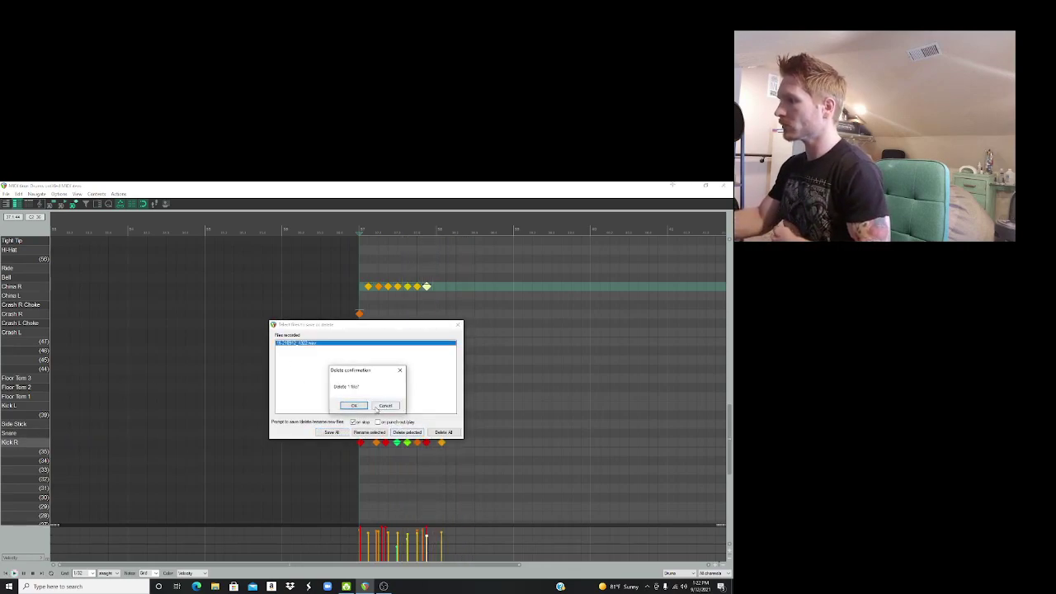
click(354, 407)
Step: Align the first Kick R and Snare notes of measure 37 to the grid and lower the velocities of the loudest ones
click(359, 443)
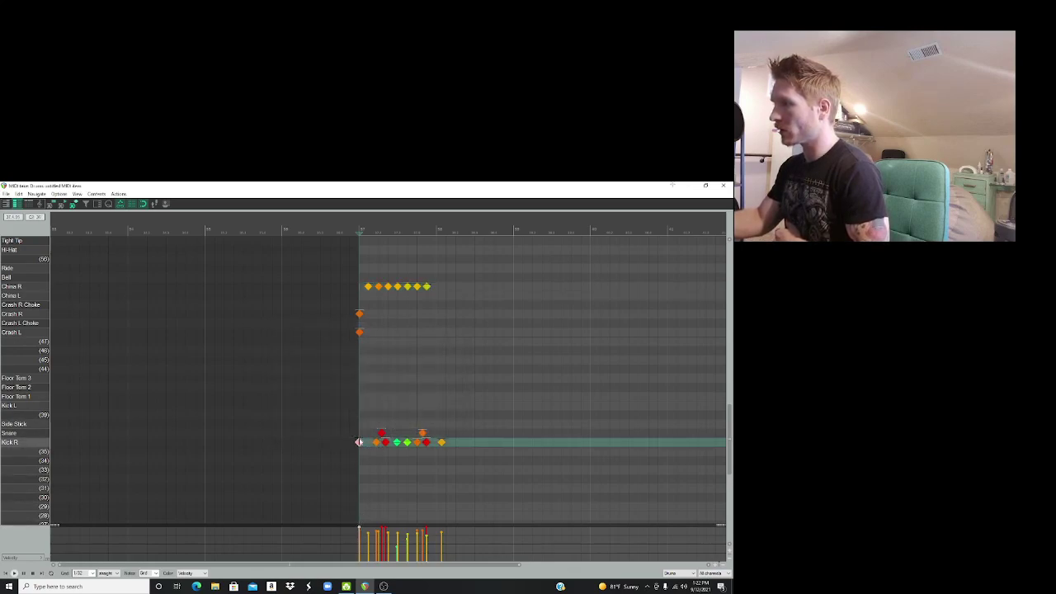
click(381, 433)
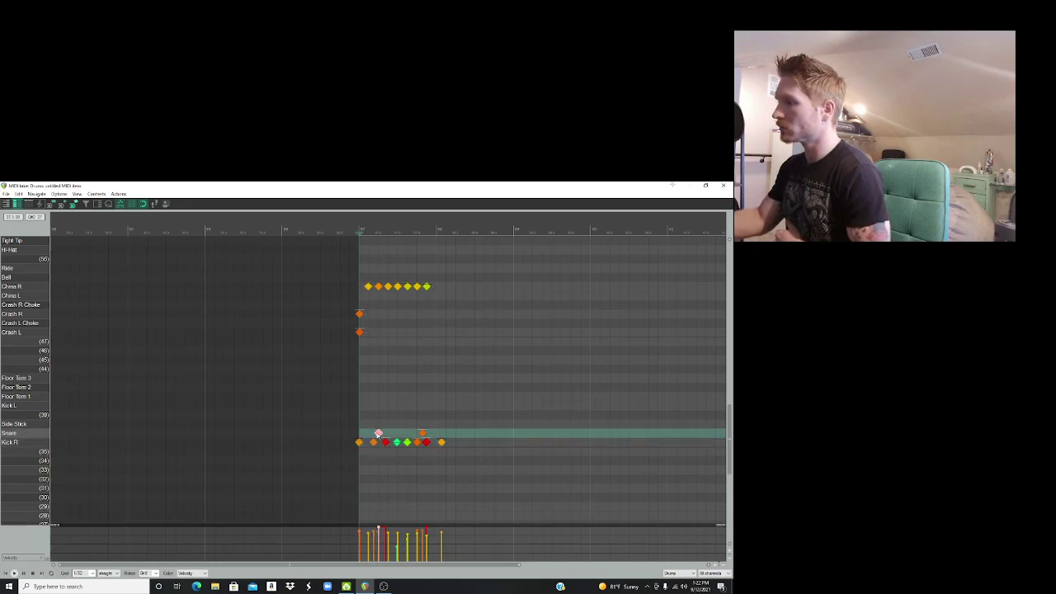
key(ctrl+Right)
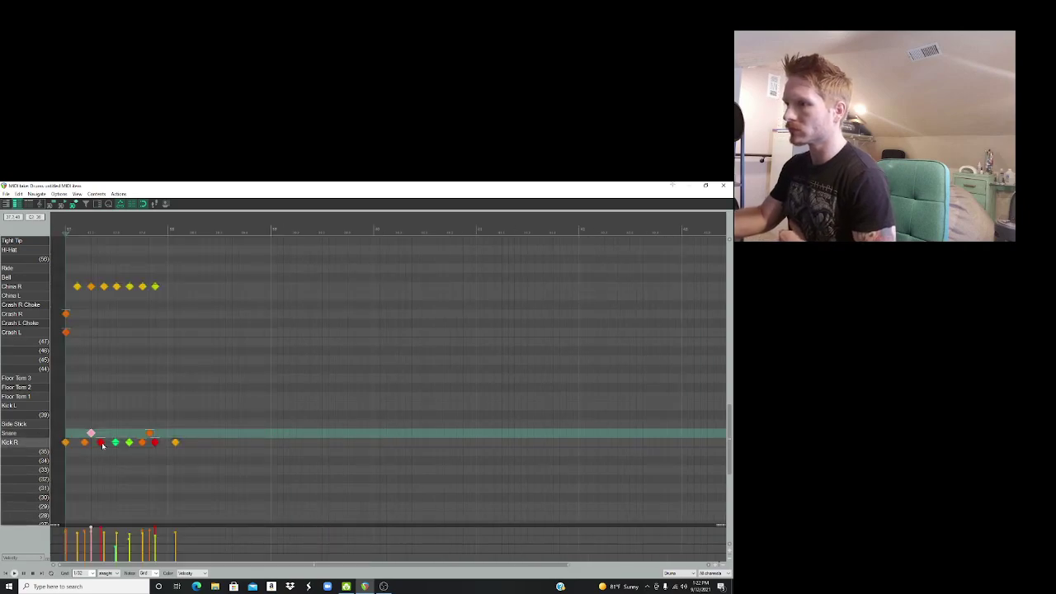
click(101, 444)
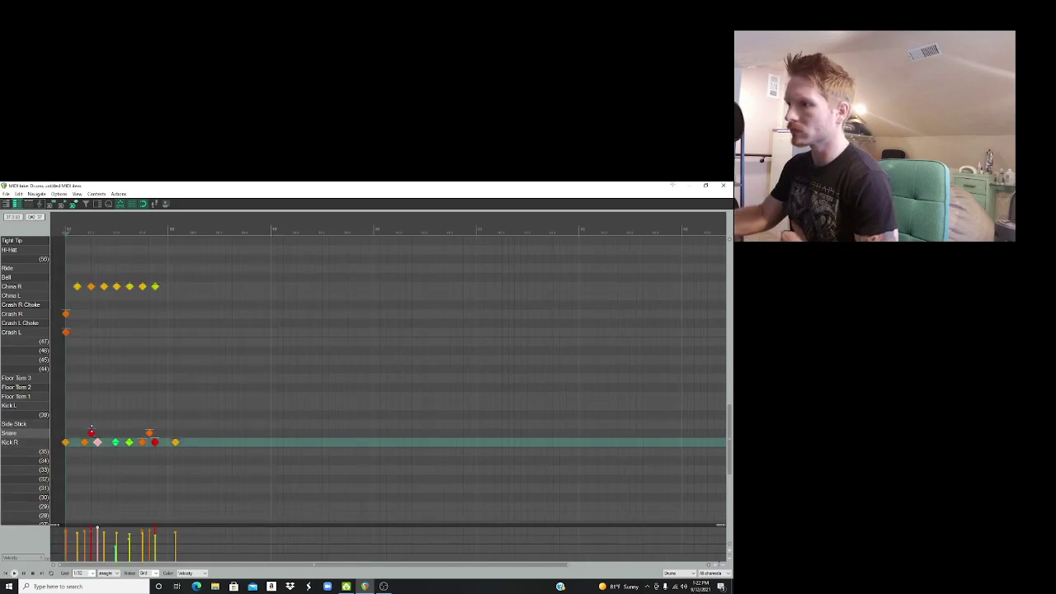
click(92, 431)
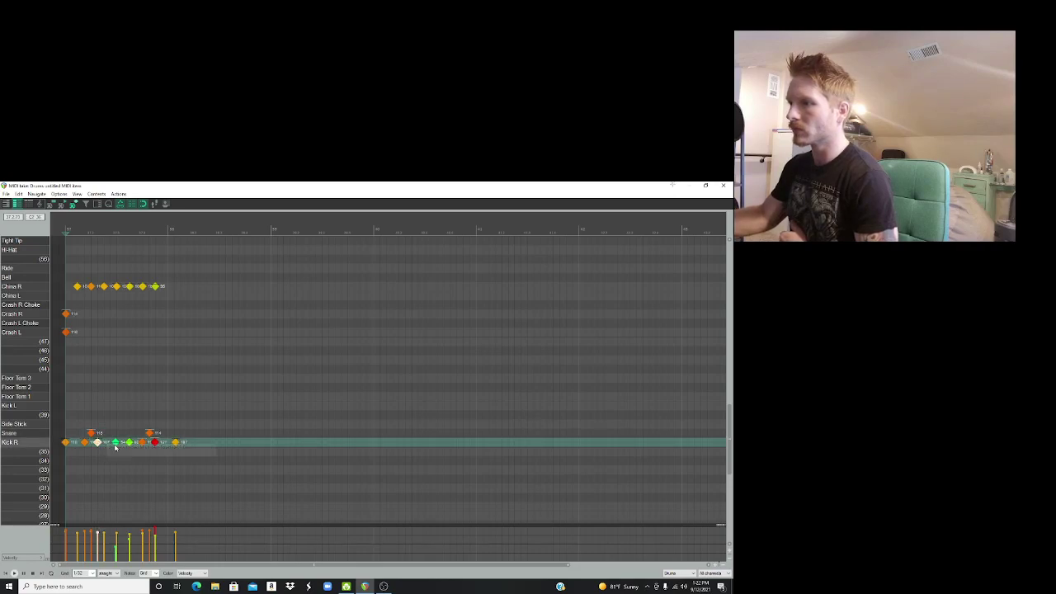
Step: Even out the velocities of the remaining Kick R notes in measure 37 and delete the stray kick just inside measure 38
click(116, 443)
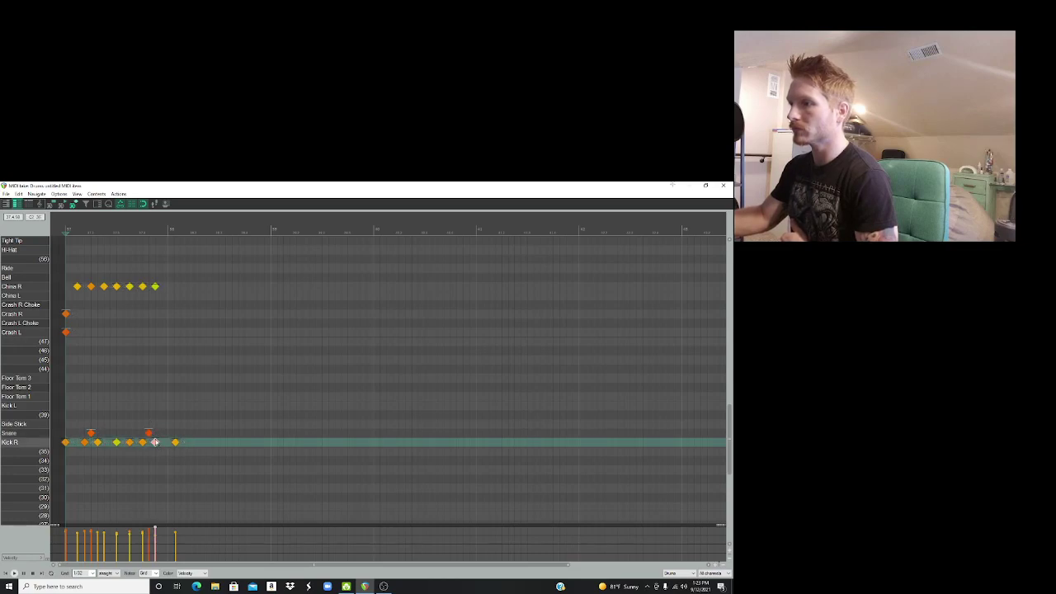
click(154, 442)
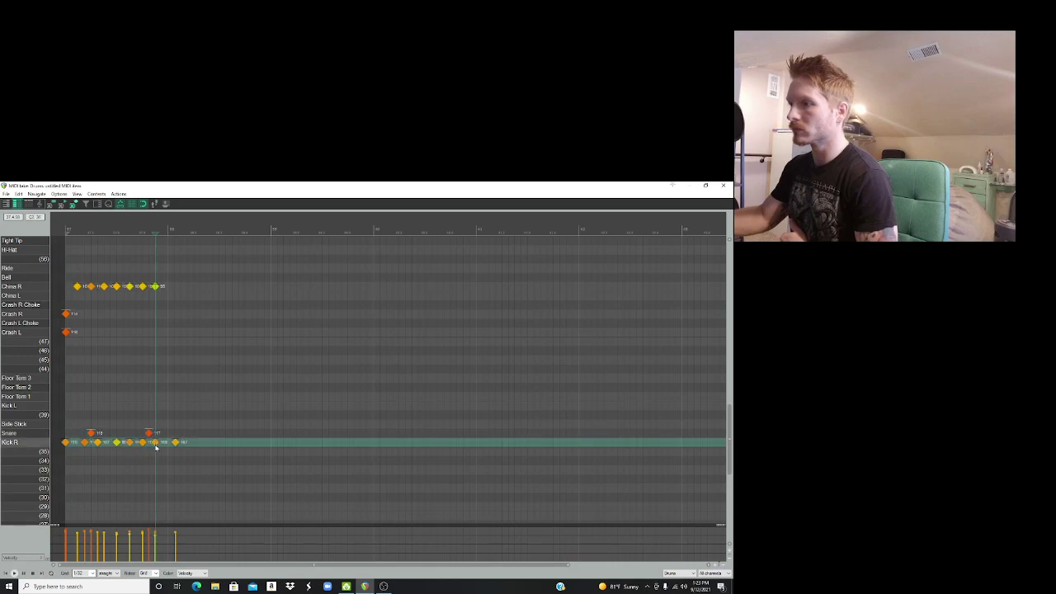
click(175, 442)
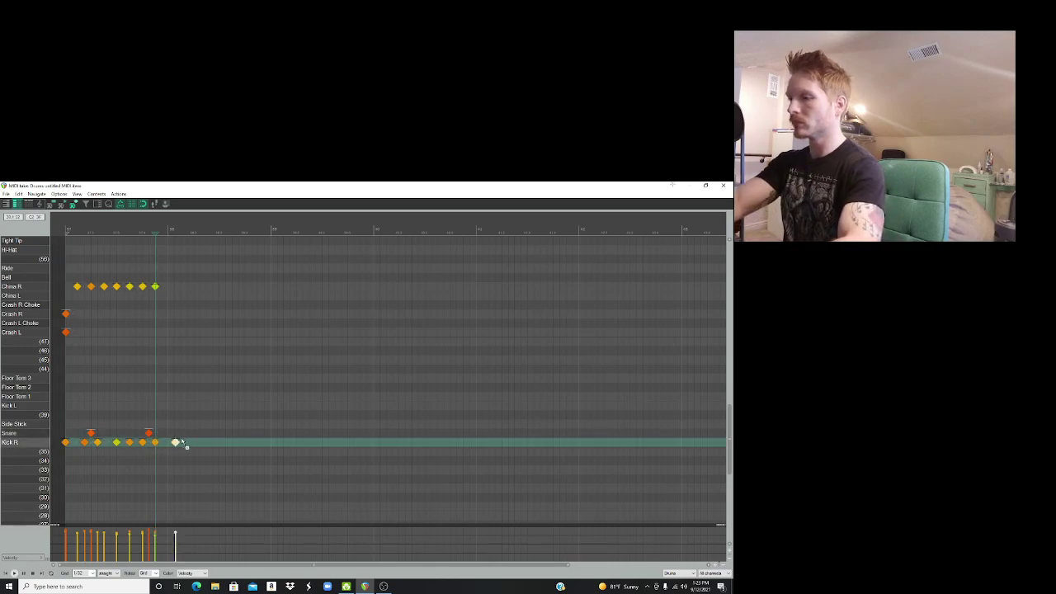
key(Delete)
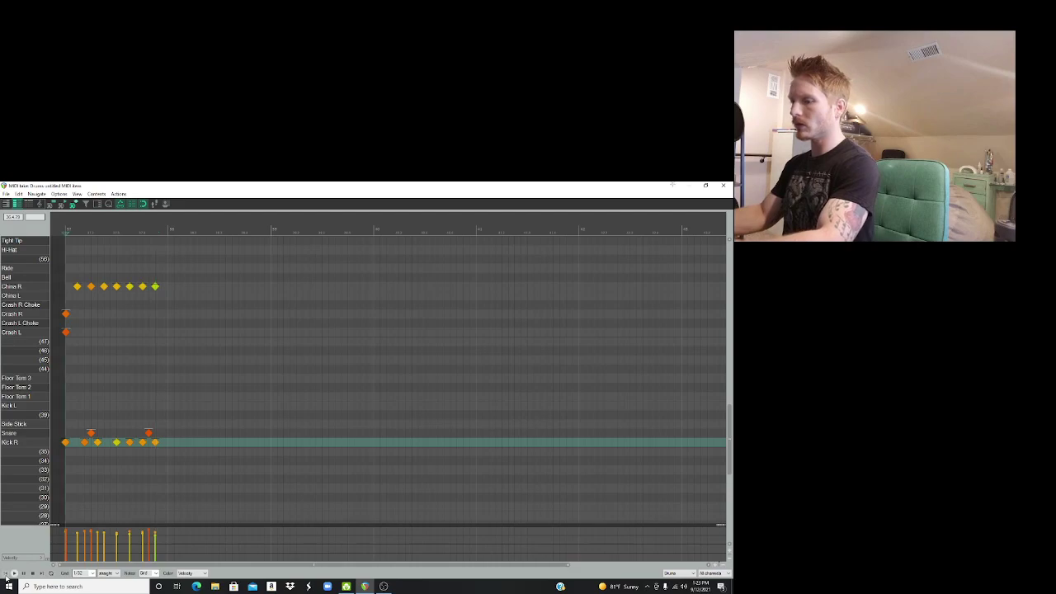
Step: Play back the drum pattern twice from the start of measure 37 to check the kick and snare timing
click(7, 573)
click(12, 573)
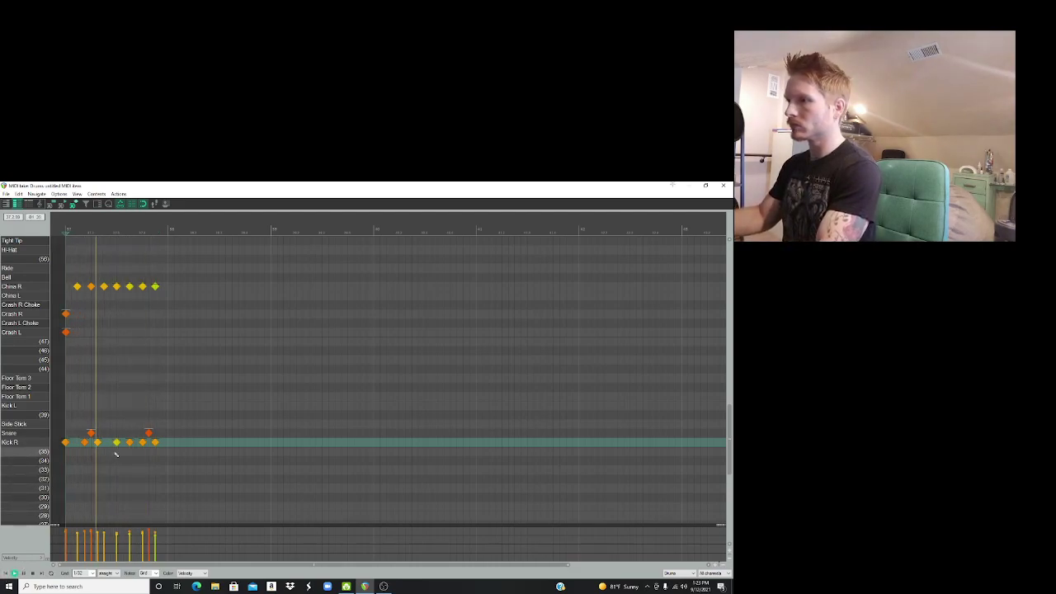
key(space)
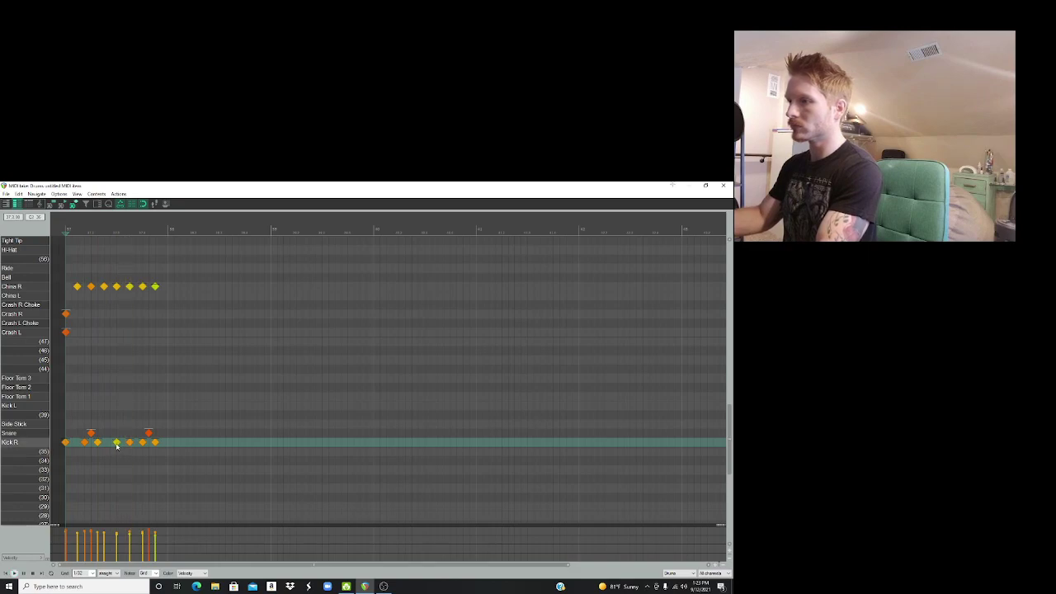
key(space)
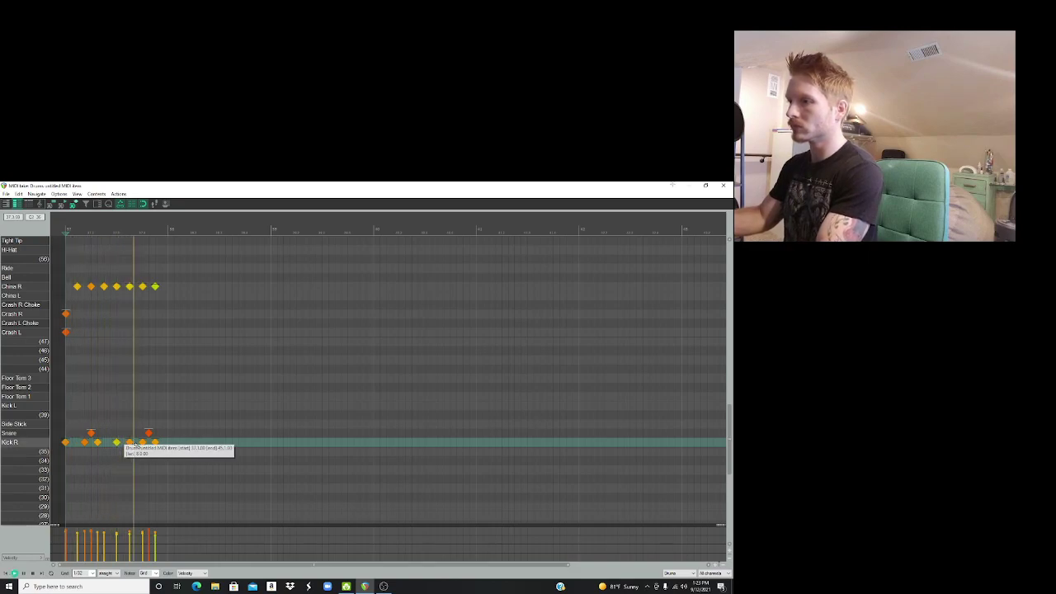
Step: Try shifting the last three Kick R notes and the second Snare note of measure 37 slightly earlier, and move them back
drag(131, 443, 122, 443)
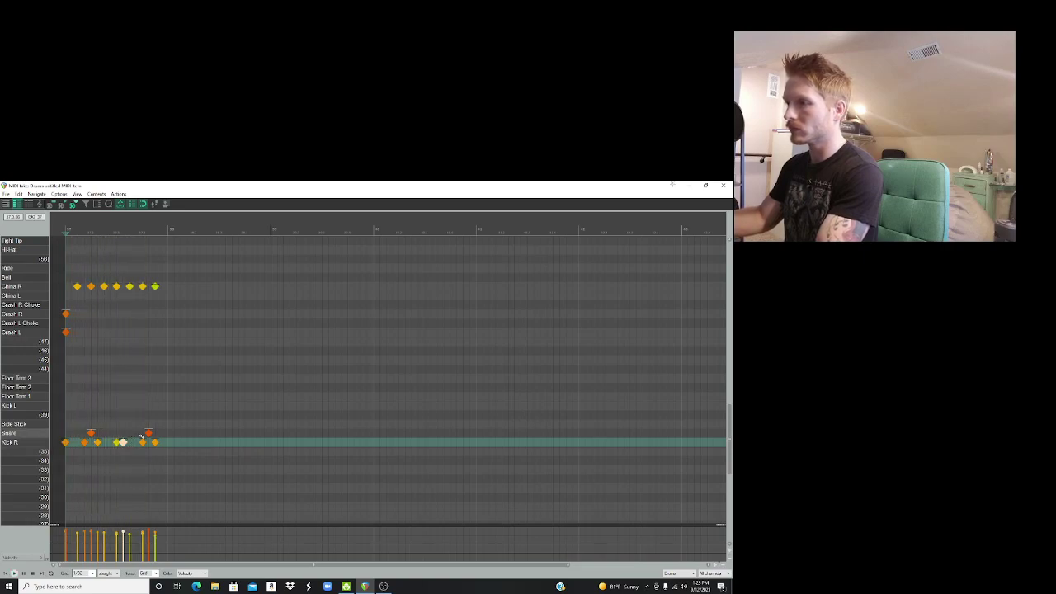
mouse_move(138, 450)
mouse_down()
mouse_move(162, 428)
mouse_move(136, 443)
mouse_up()
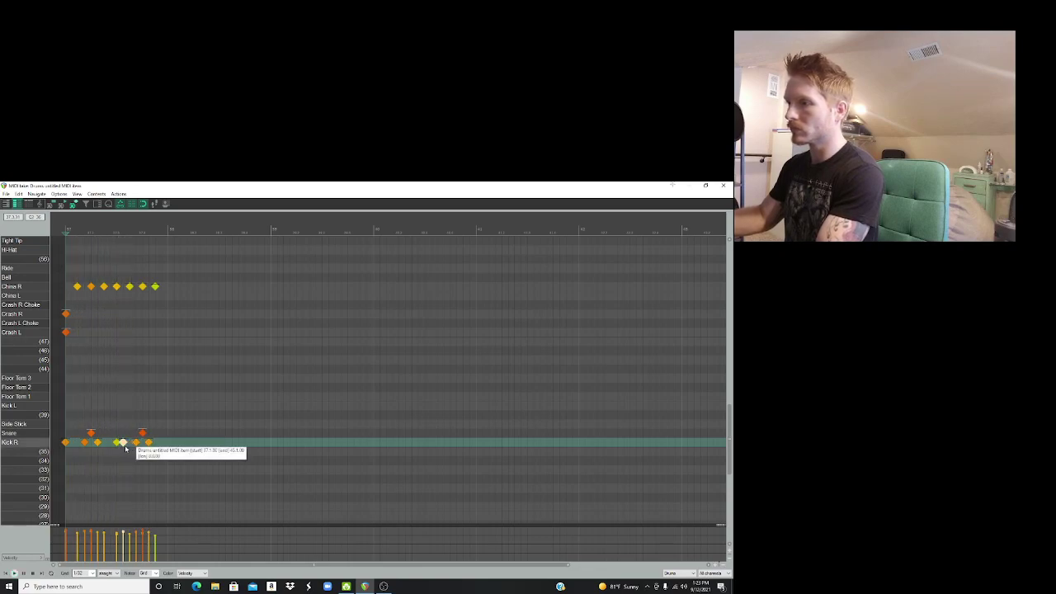
click(129, 452)
click(130, 443)
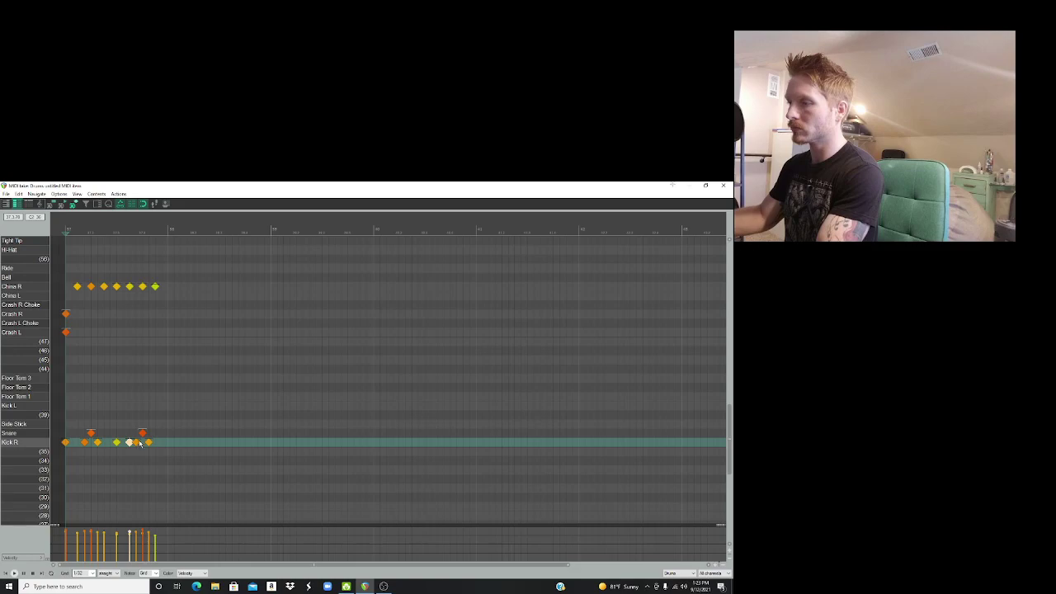
click(140, 443)
drag(141, 443, 144, 445)
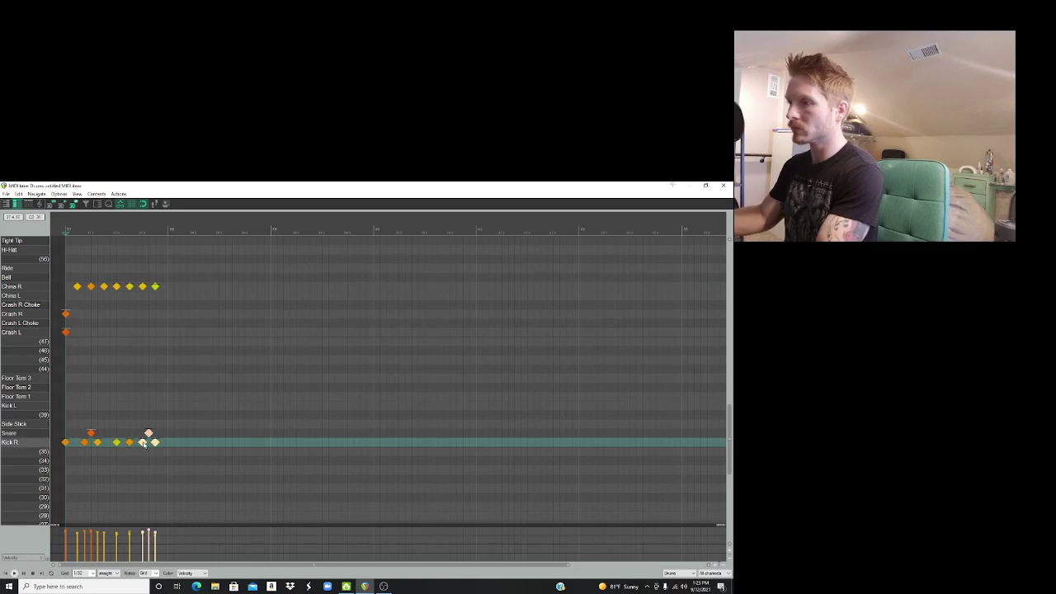
Step: Play back measure 37 to check the timing of the last Kick R and Snare notes
key(space)
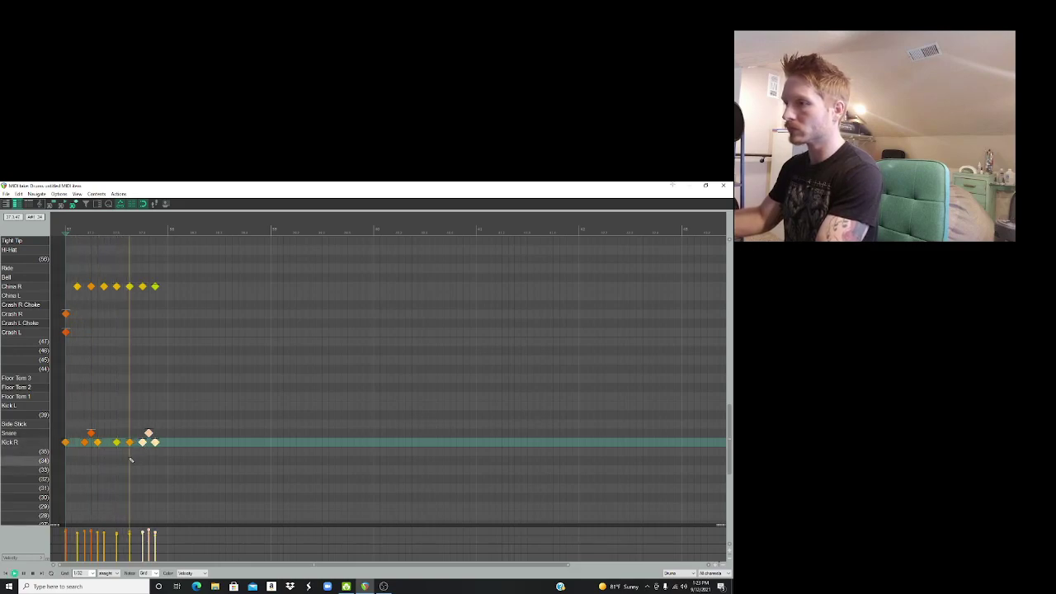
key(space)
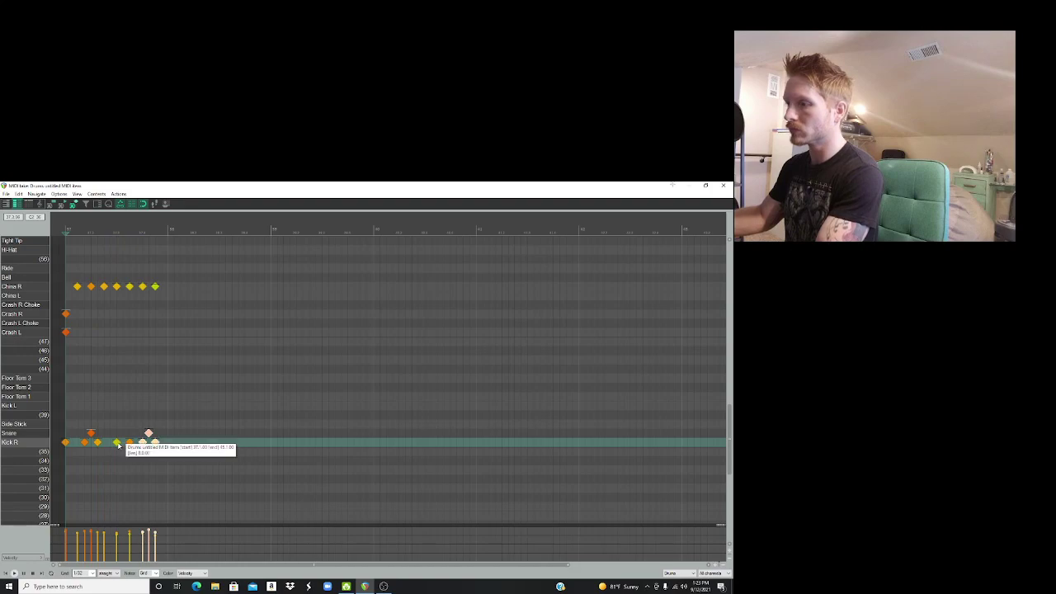
key(space)
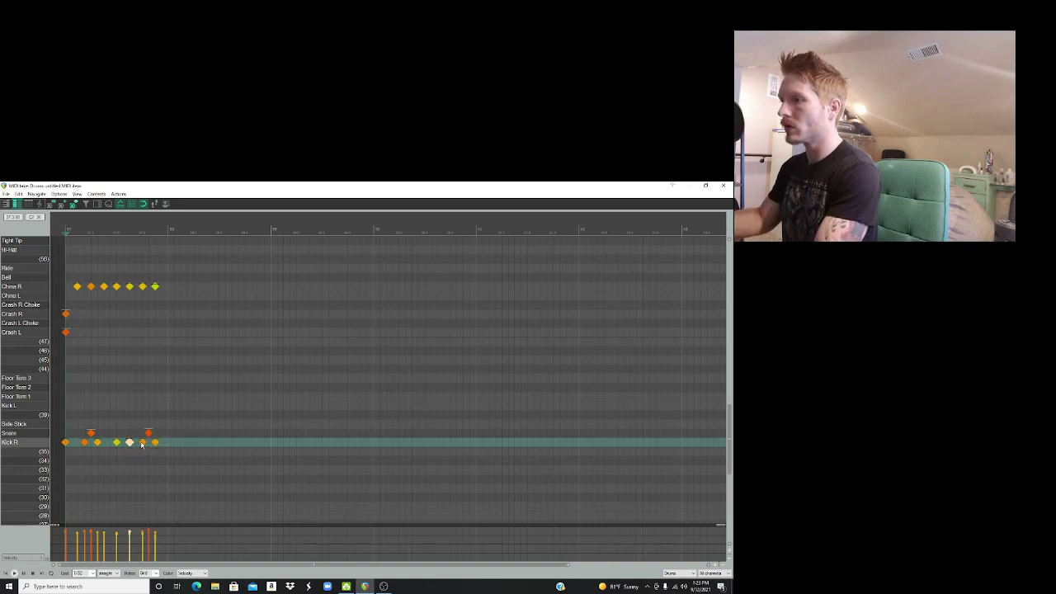
Step: Try moving the last two Kick R notes and second Snare of measure 37 slightly later, filling the gap with a copied kick
drag(160, 428, 139, 450)
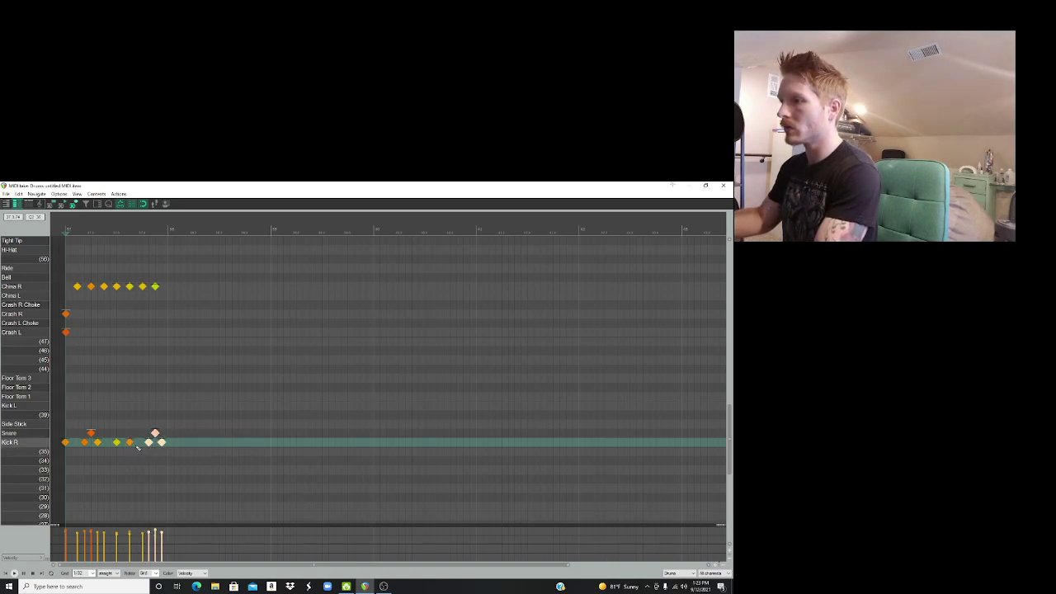
click(129, 443)
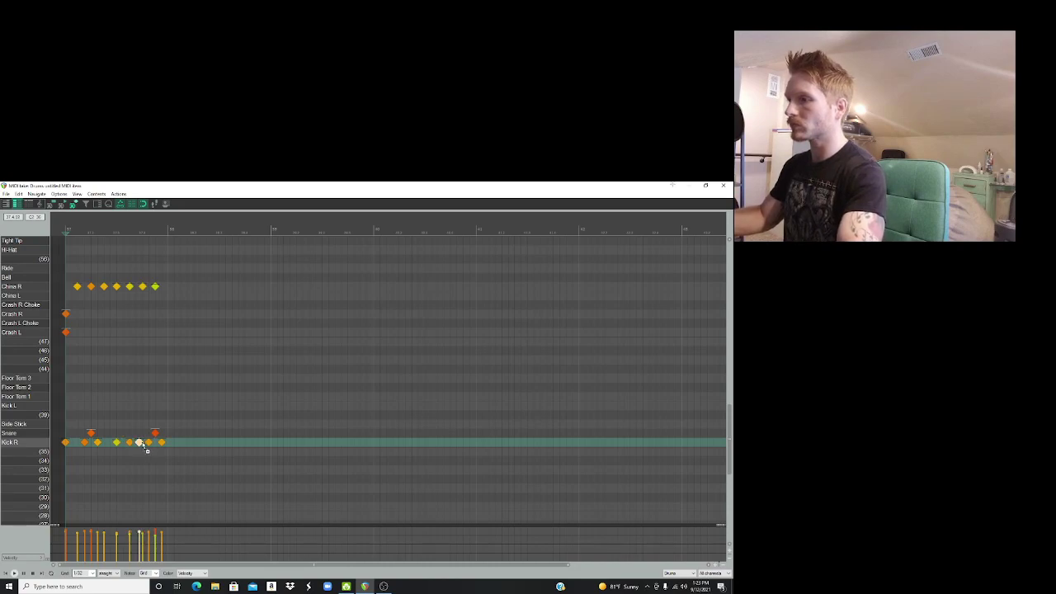
key(space)
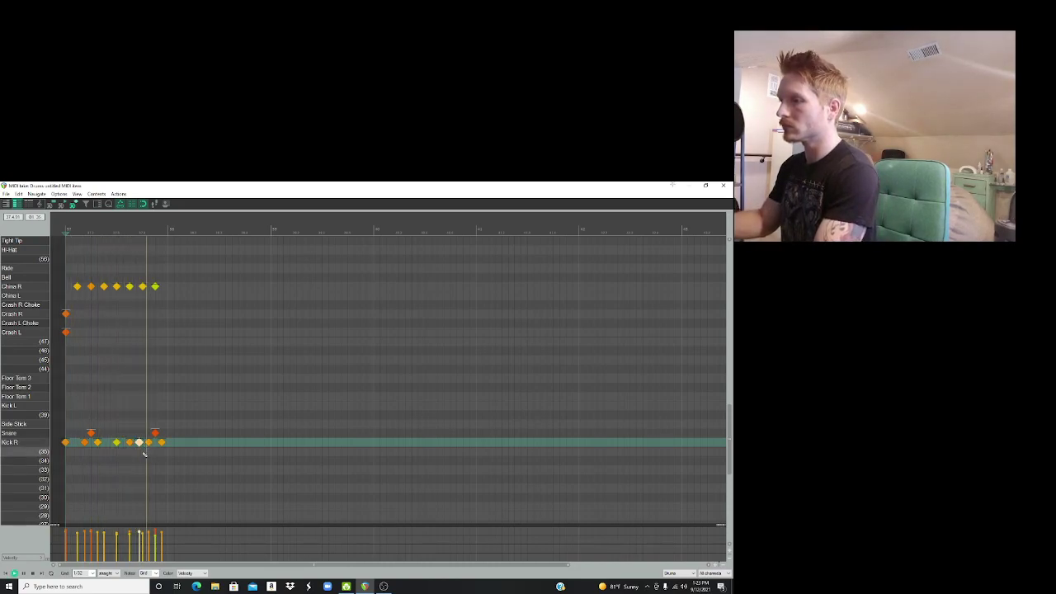
key(space)
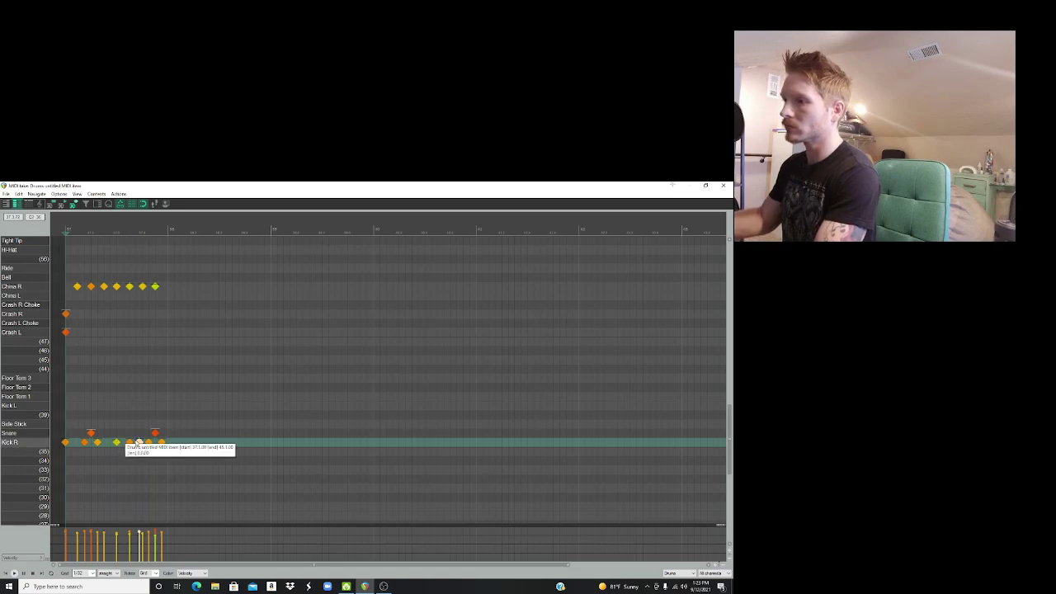
key(space)
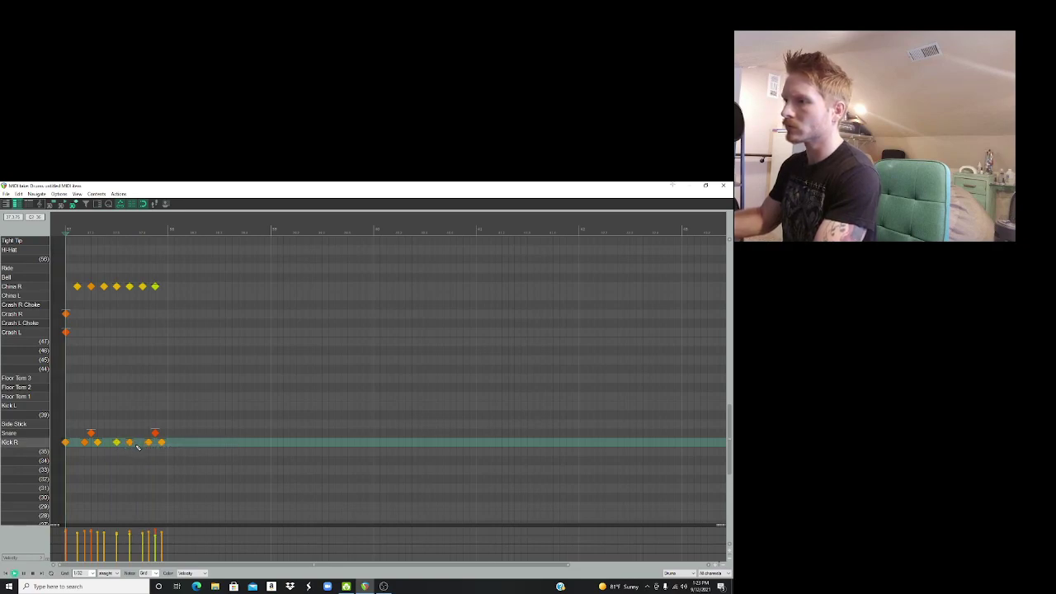
Step: Move the fourth and fifth Kick R notes of measure 37 one grid step earlier and play back the pattern
key(space)
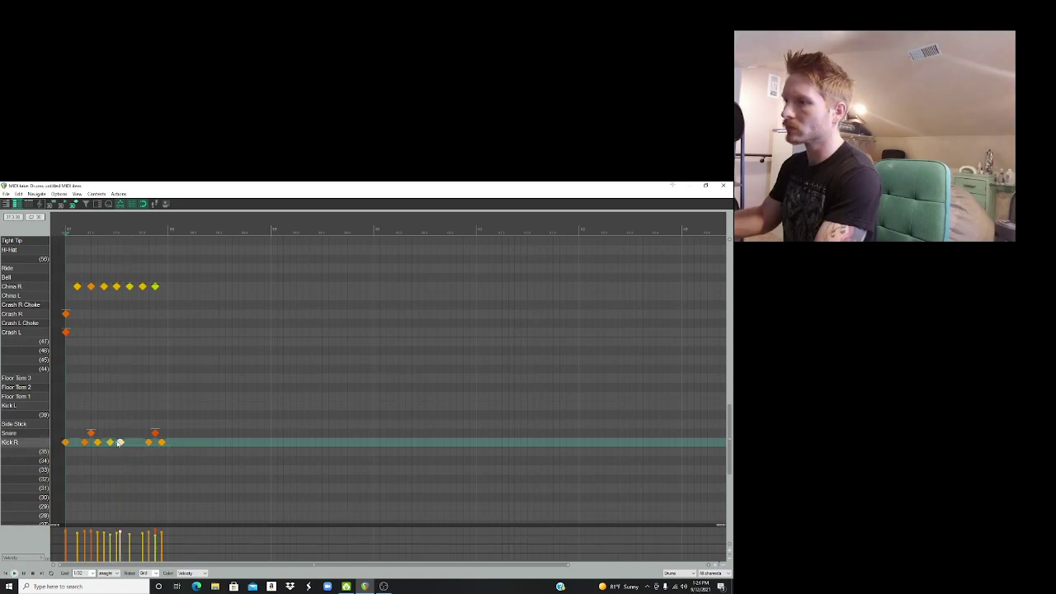
drag(119, 443, 123, 443)
key(space)
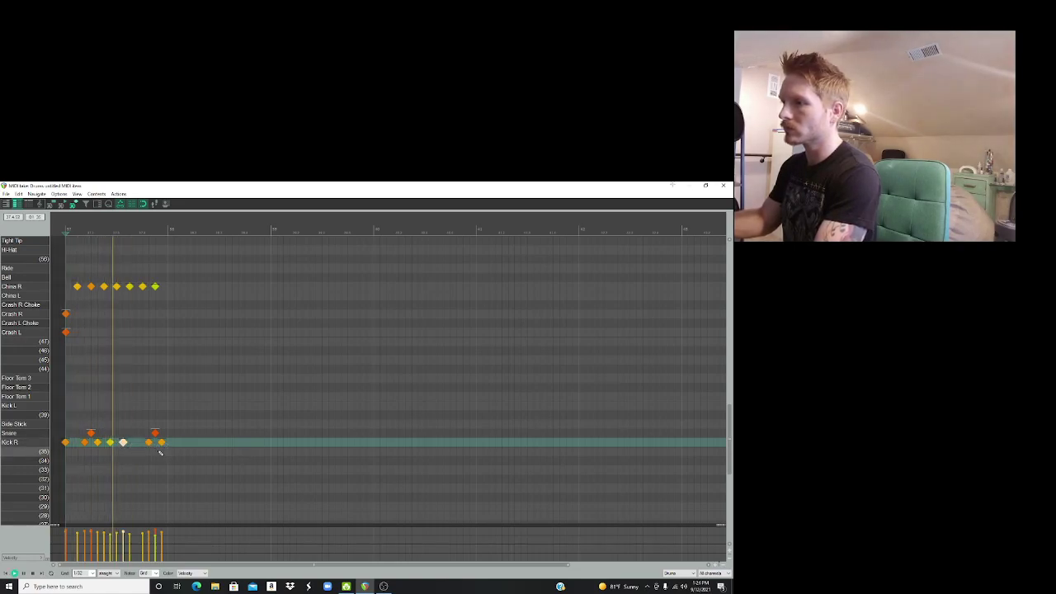
key(space)
Step: Try copying the fourth Kick R note into the gap before the last two kicks of measure 37, checking it by playback
click(110, 443)
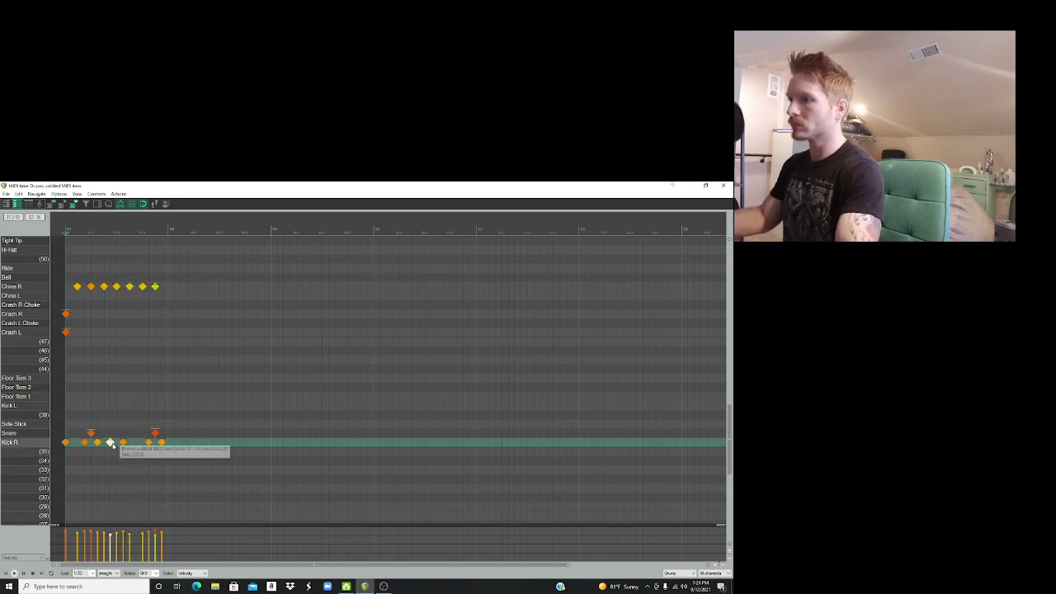
click(136, 443)
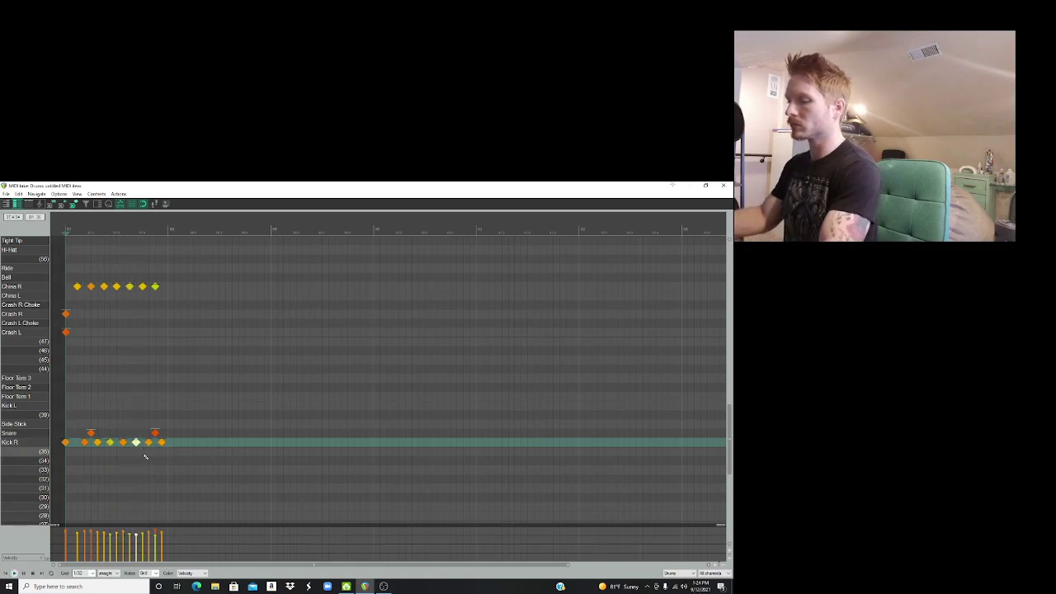
key(space)
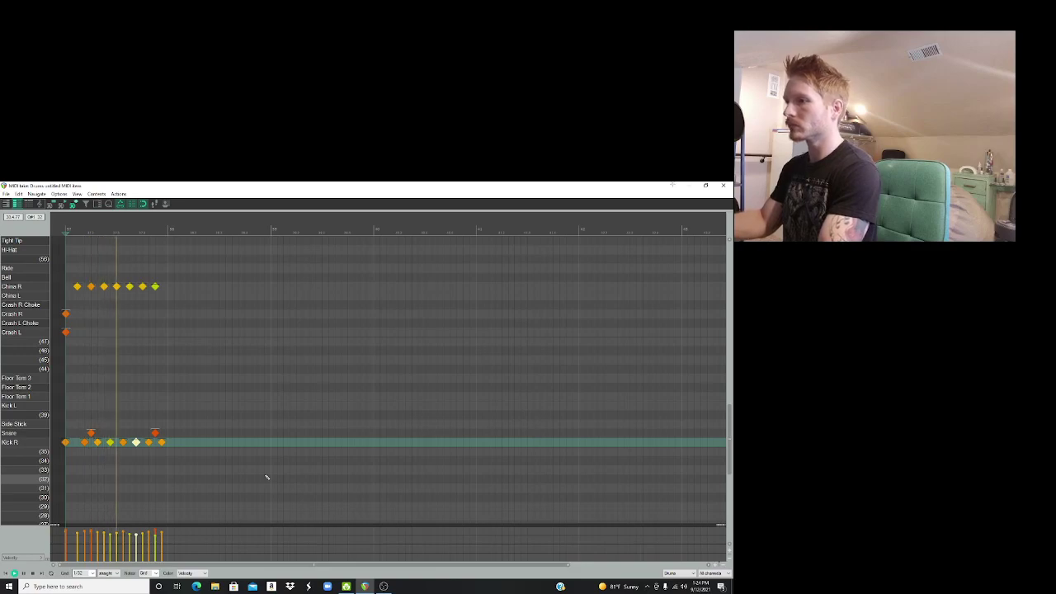
key(space)
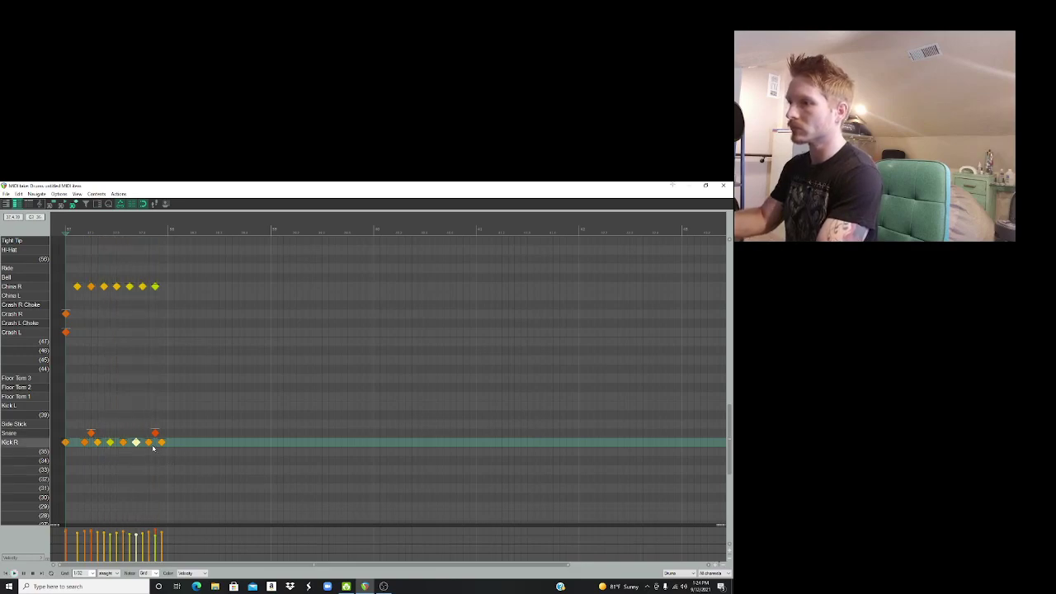
key(space)
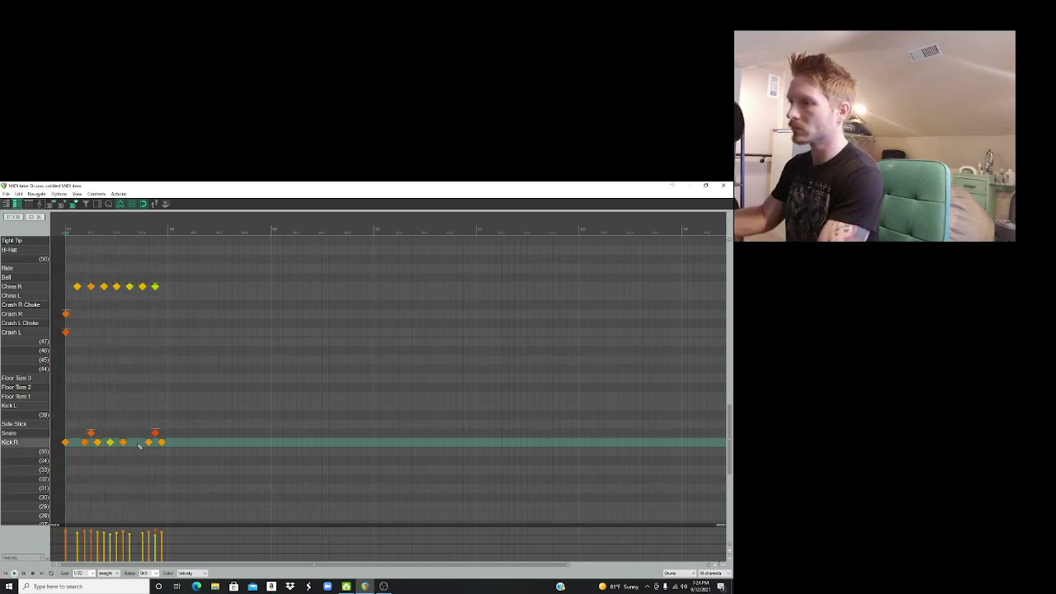
Step: Move the last two Kick R notes and the second Snare of measure 37 earlier to close the gap, and play back the result
click(152, 443)
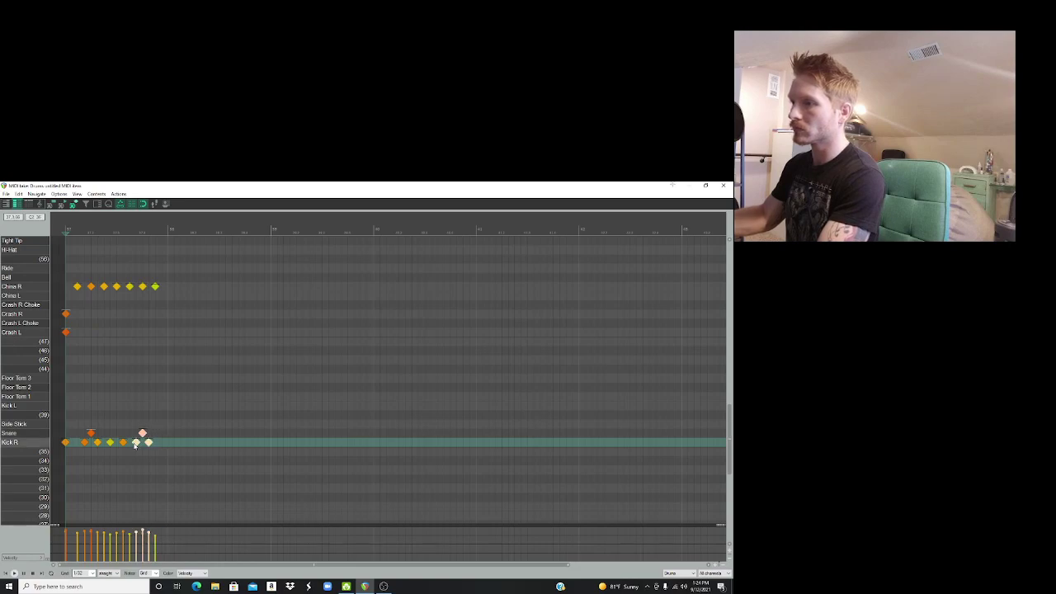
key(space)
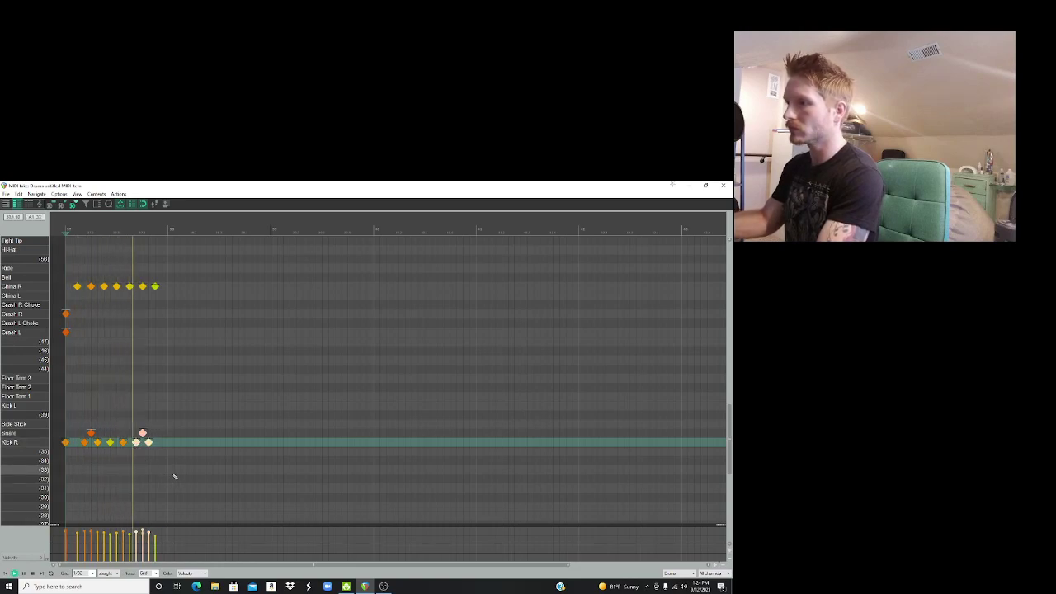
key(space)
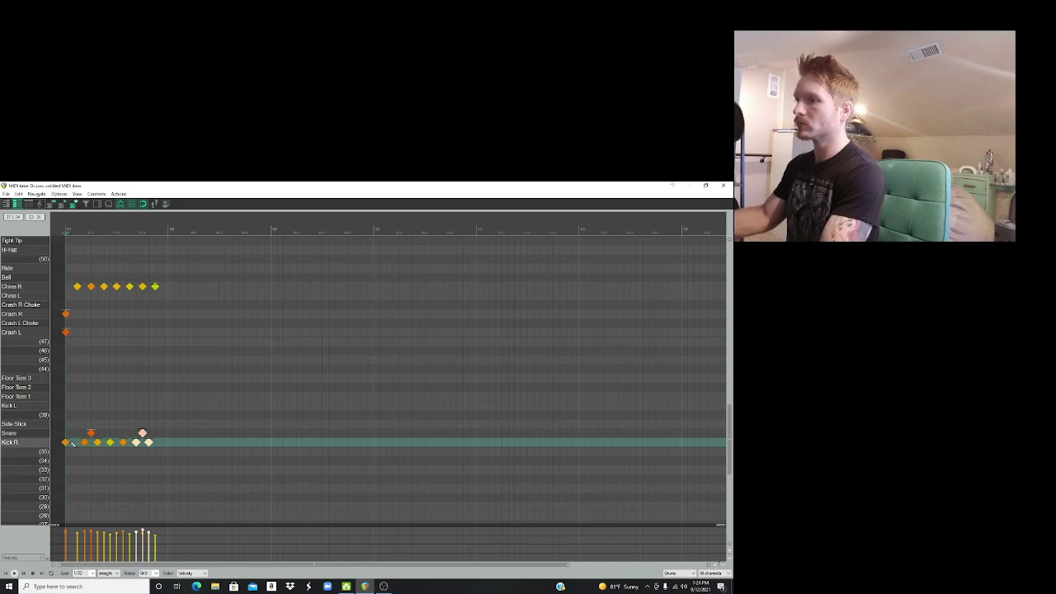
Step: Copy measure 37's first five Kick R notes, first Snare, Crash R note and all China R notes to the same positions in measure 38
drag(66, 445, 169, 444)
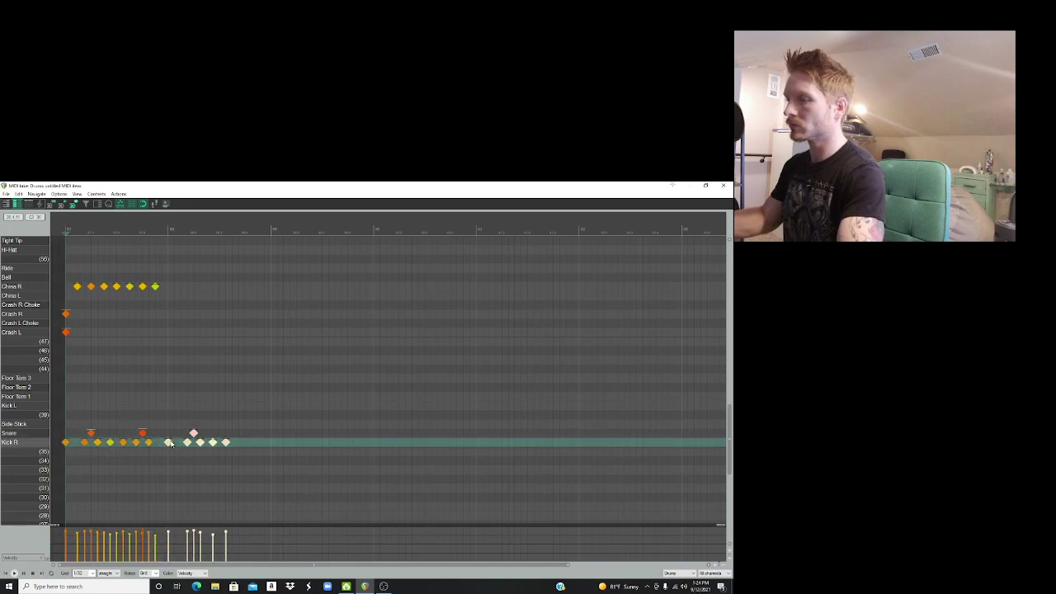
key(space)
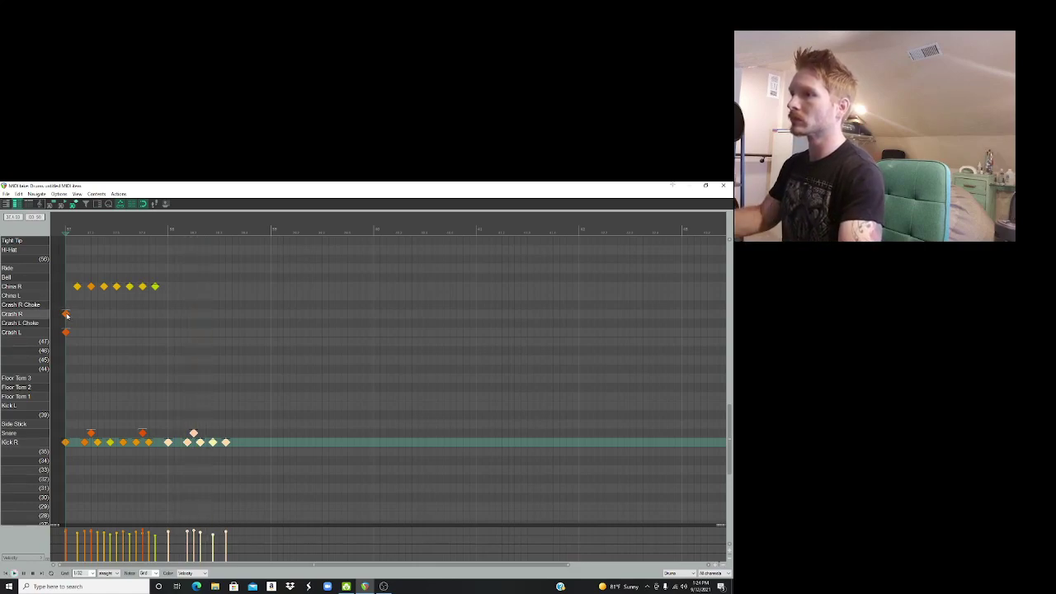
drag(66, 316, 164, 276)
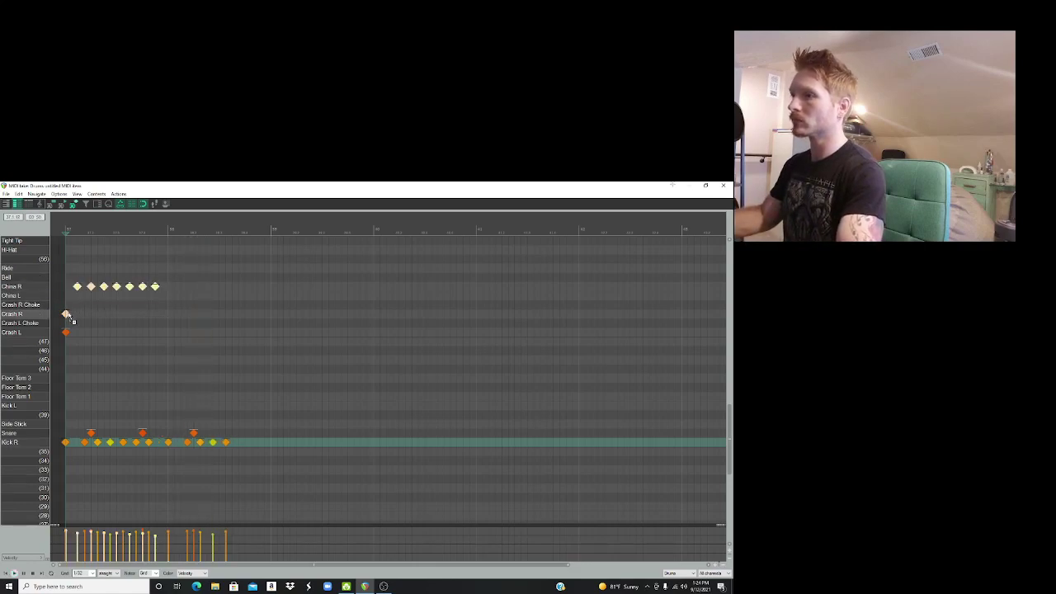
drag(66, 316, 173, 321)
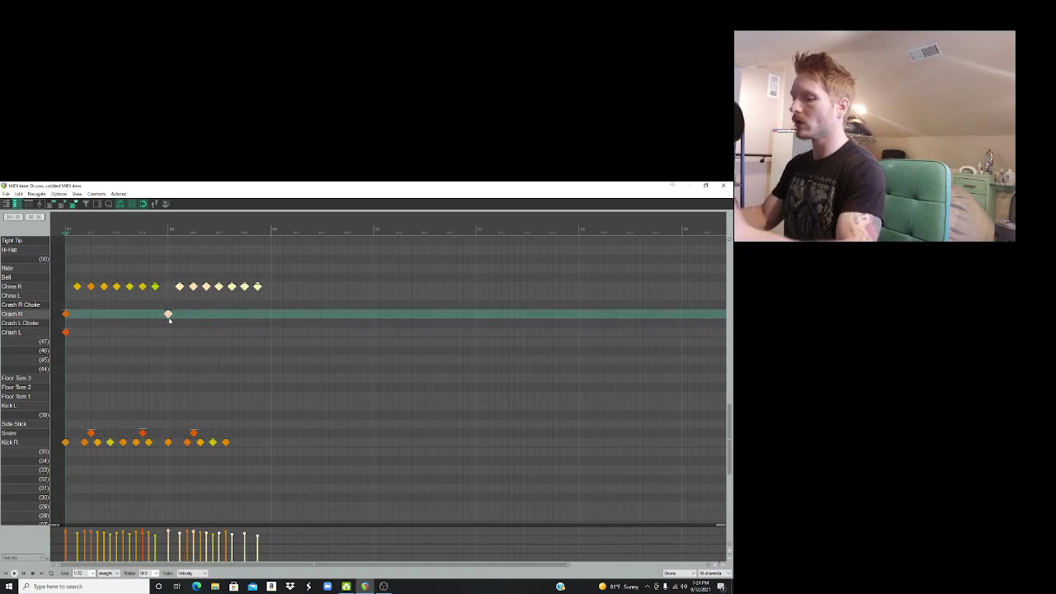
Step: Delete the first China R note of measure 38 and play back both measures to check the copied pattern
key(space)
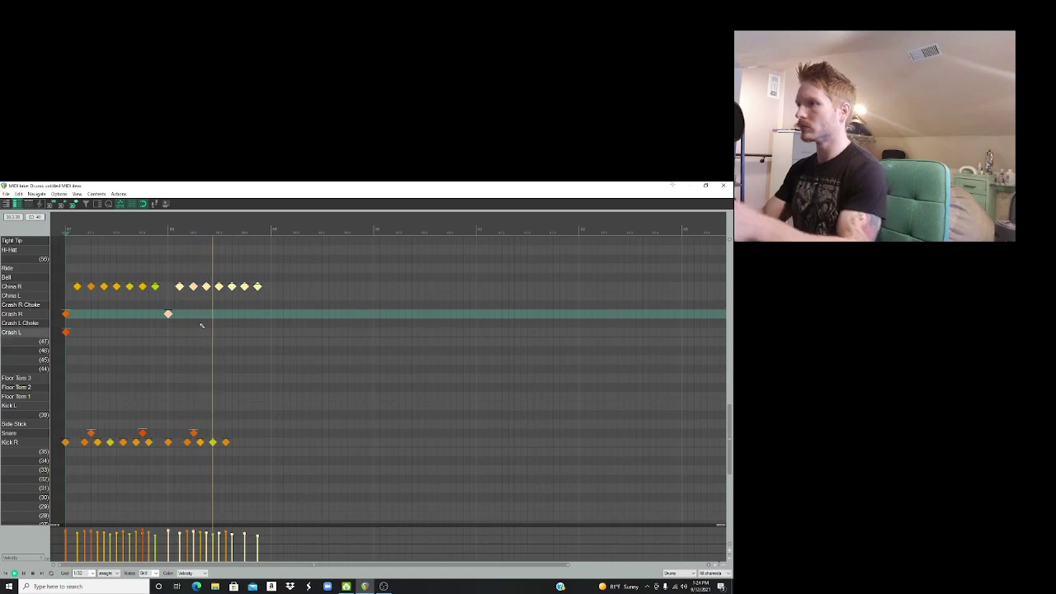
key(space)
key(space)
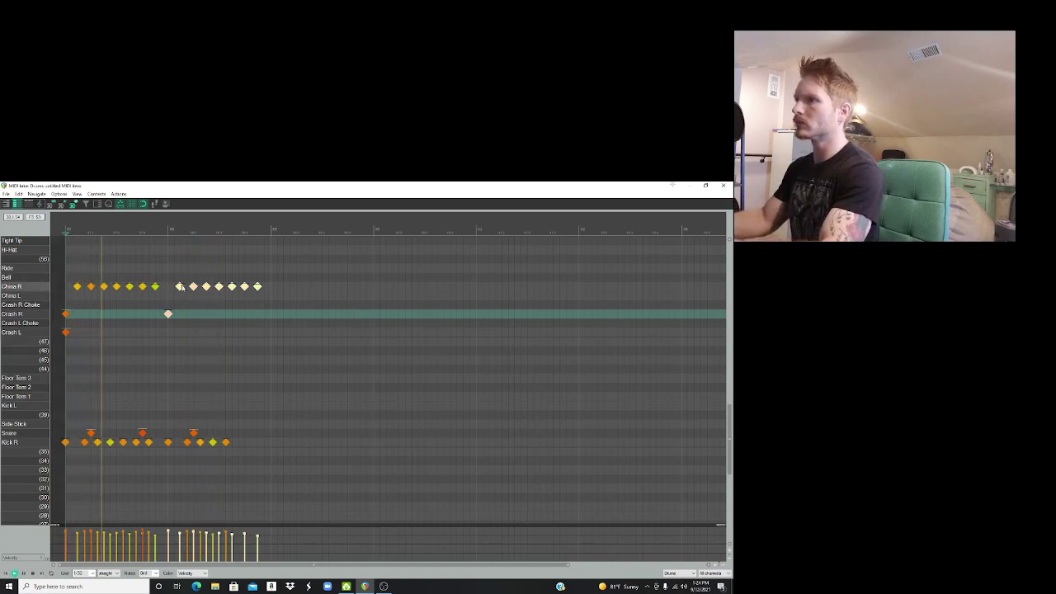
double_click(179, 287)
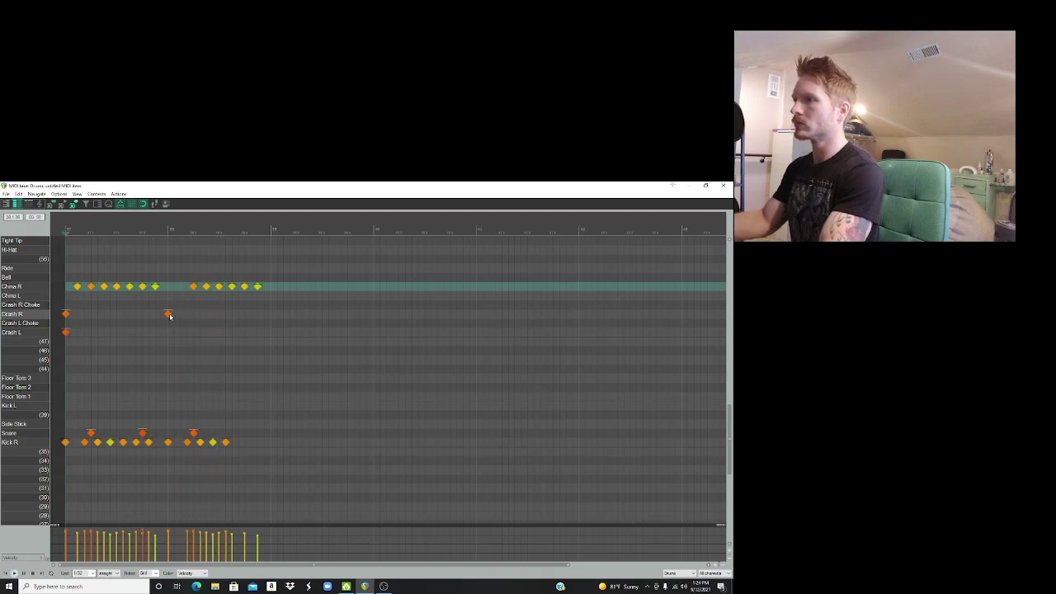
click(168, 315)
key(space)
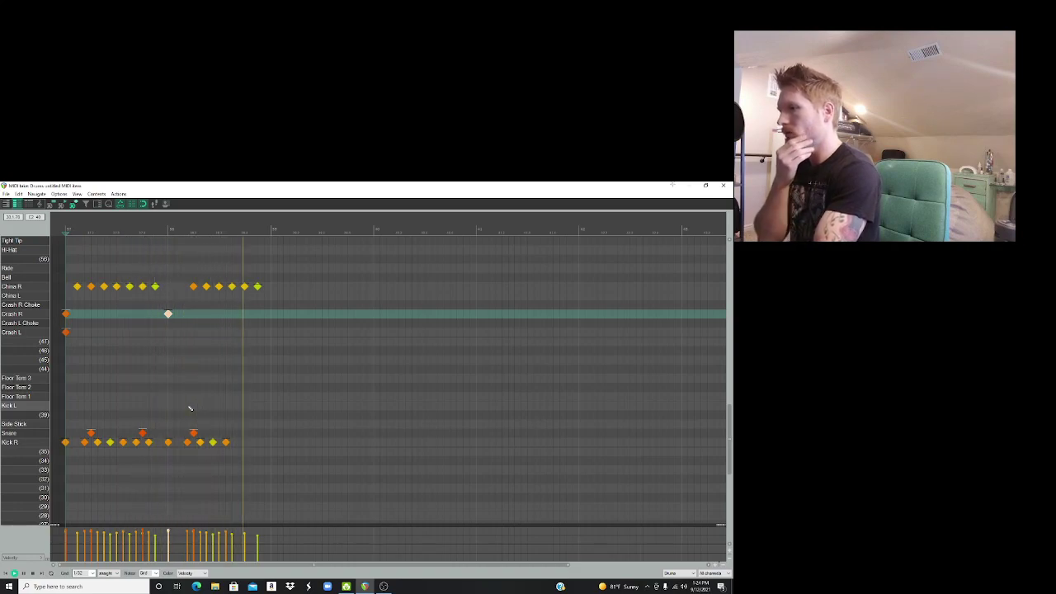
Step: Add a Kick R, Snare, Floor Tom 1 and Floor Tom 2 fill at the end of measure 38, removing its last two China R notes
click(226, 443)
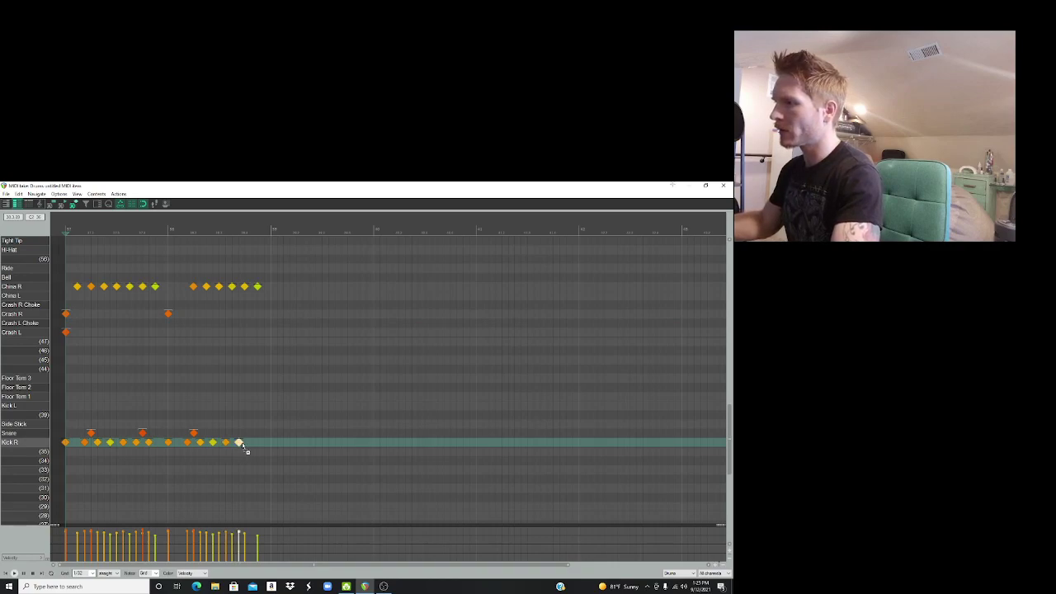
drag(244, 450, 253, 402)
click(257, 415)
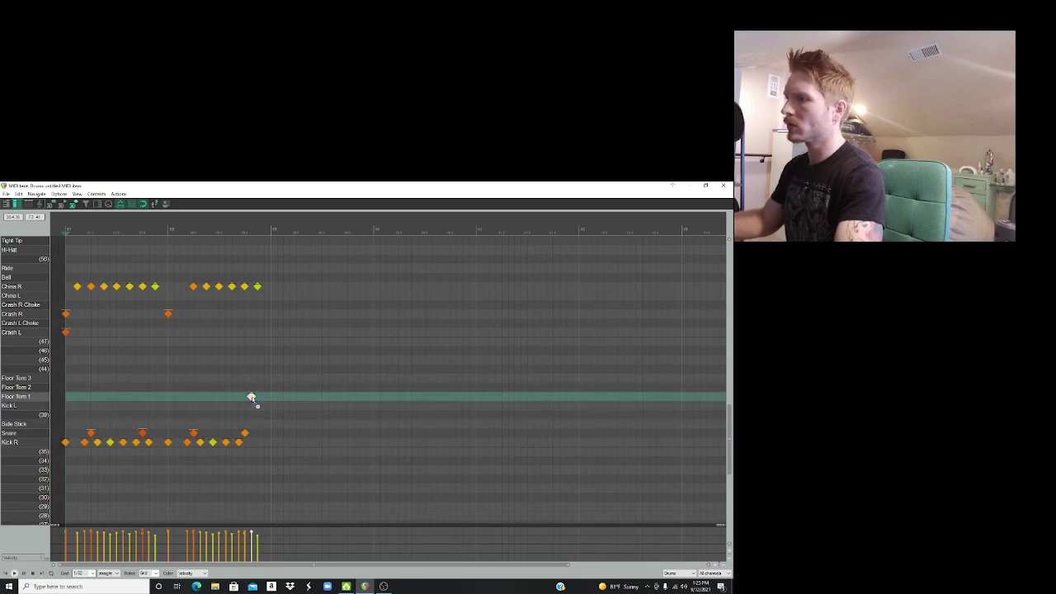
click(257, 388)
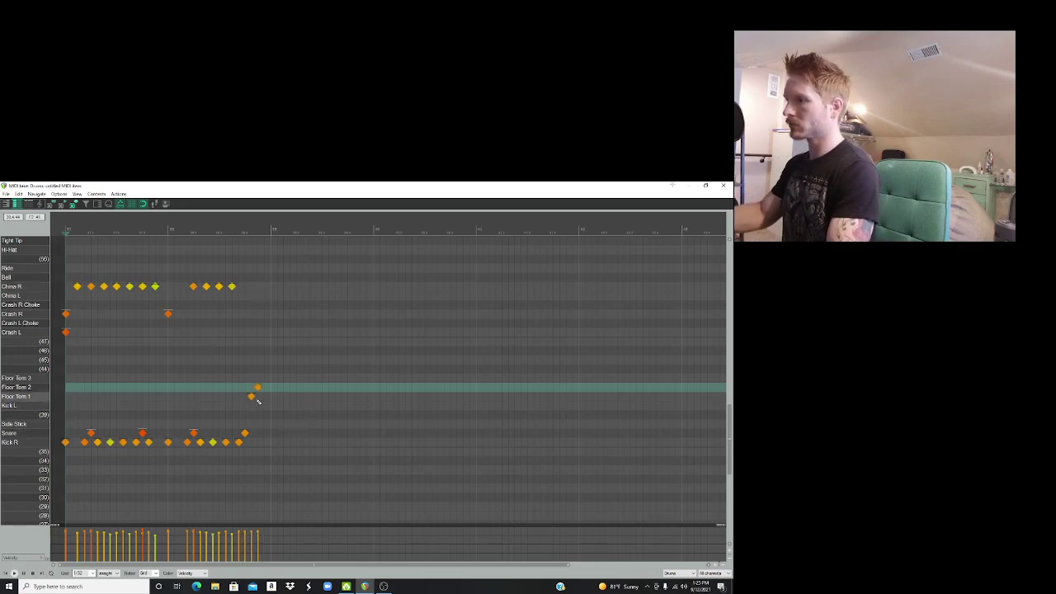
Step: Raise the velocities of the Snare, Floor Tom 1 and Floor Tom 2 notes in the fill ending measure 38
click(244, 430)
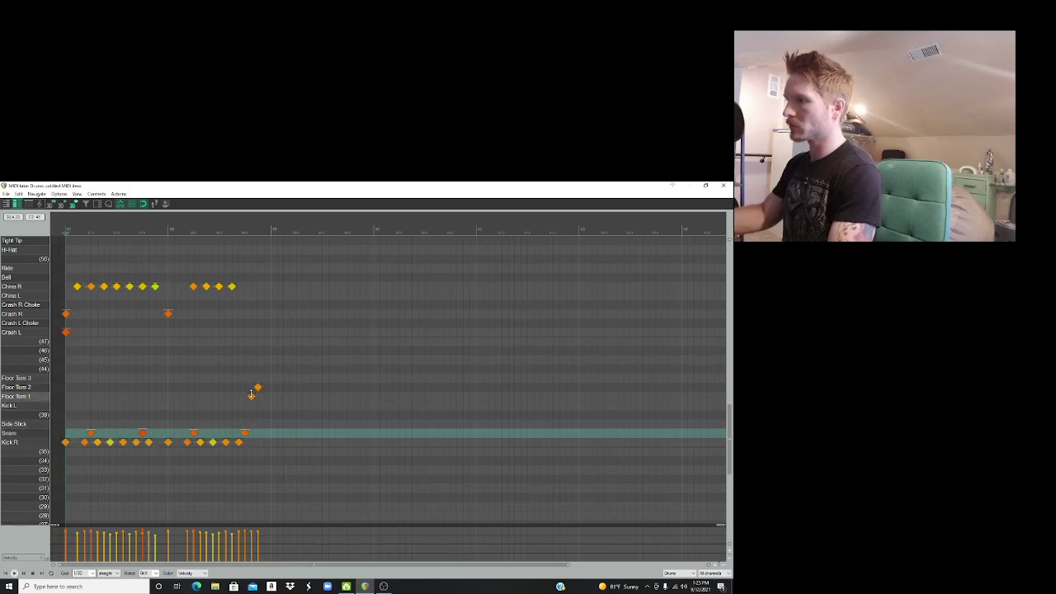
click(251, 396)
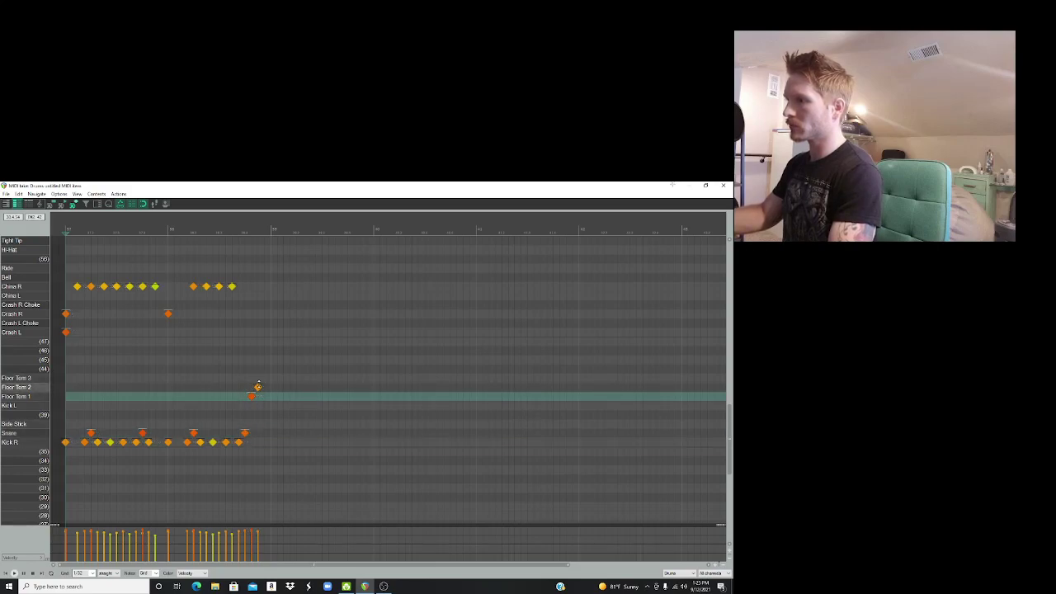
click(259, 383)
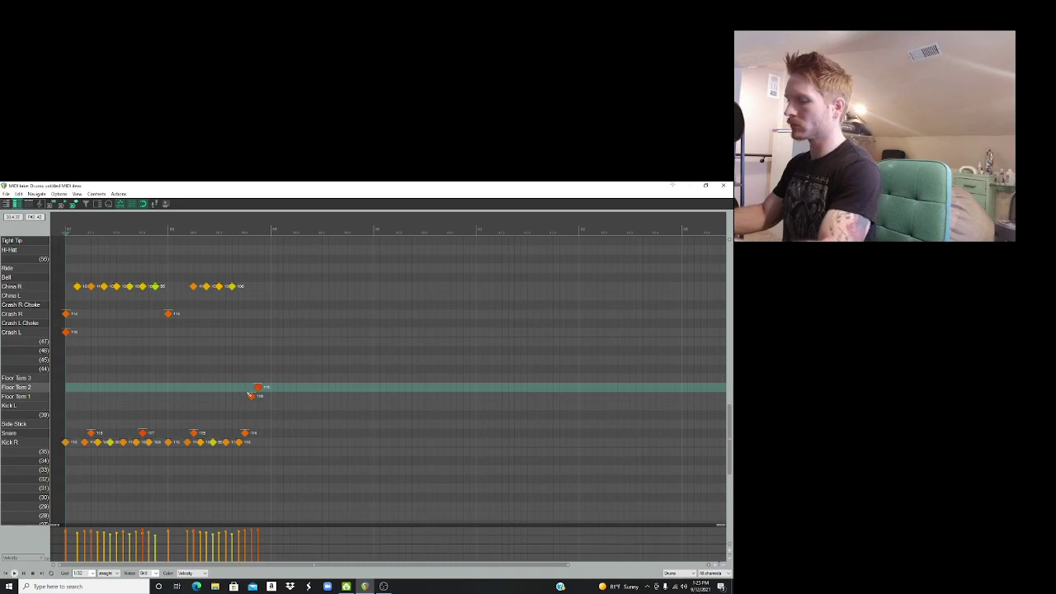
Step: Play back measures 37 and 38 to check the groove and the closing tom fill
key(space)
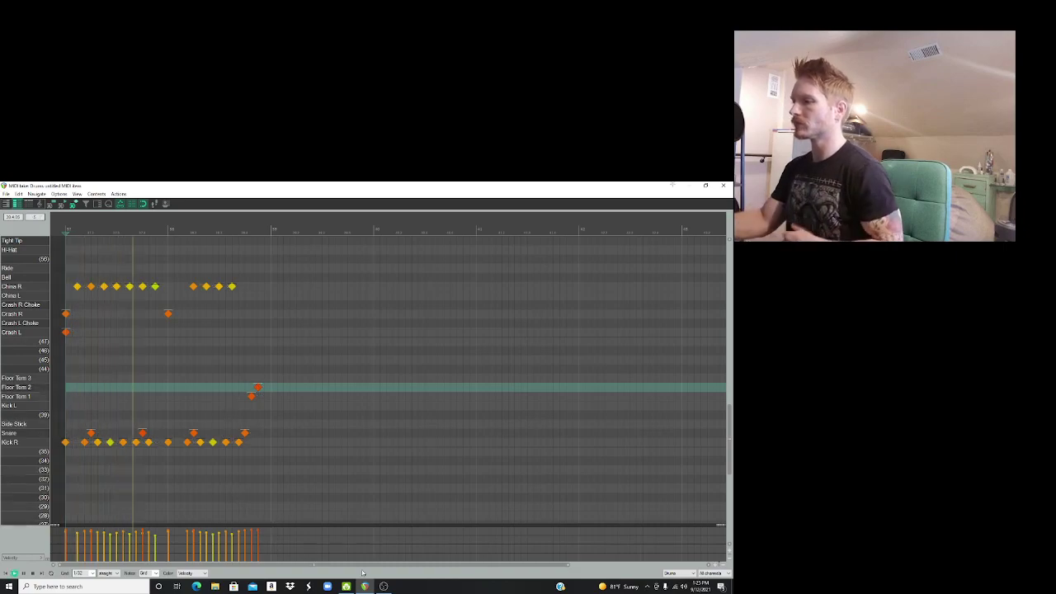
click(383, 585)
click(364, 585)
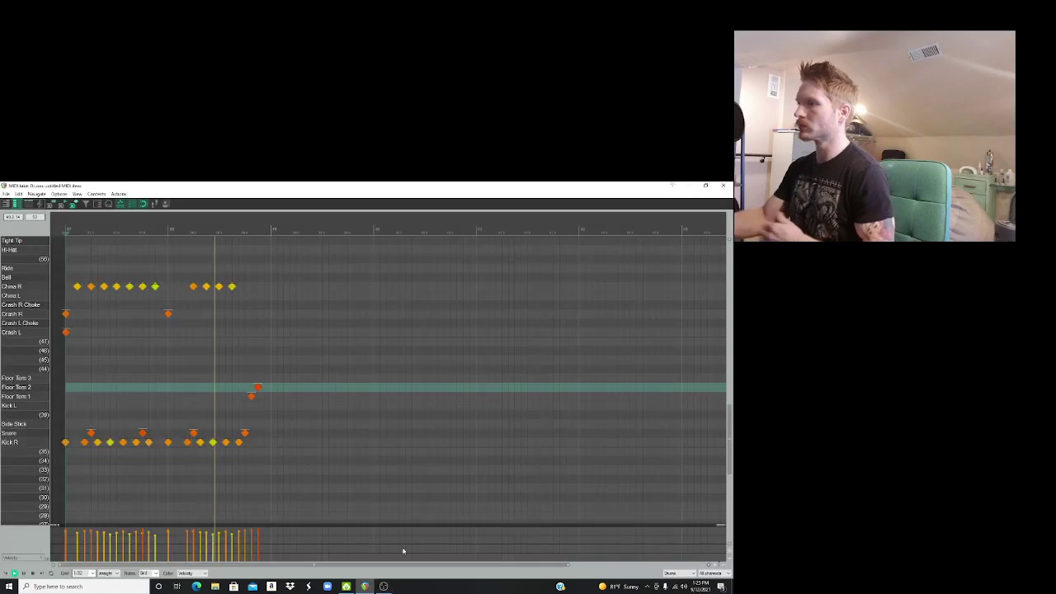
key(space)
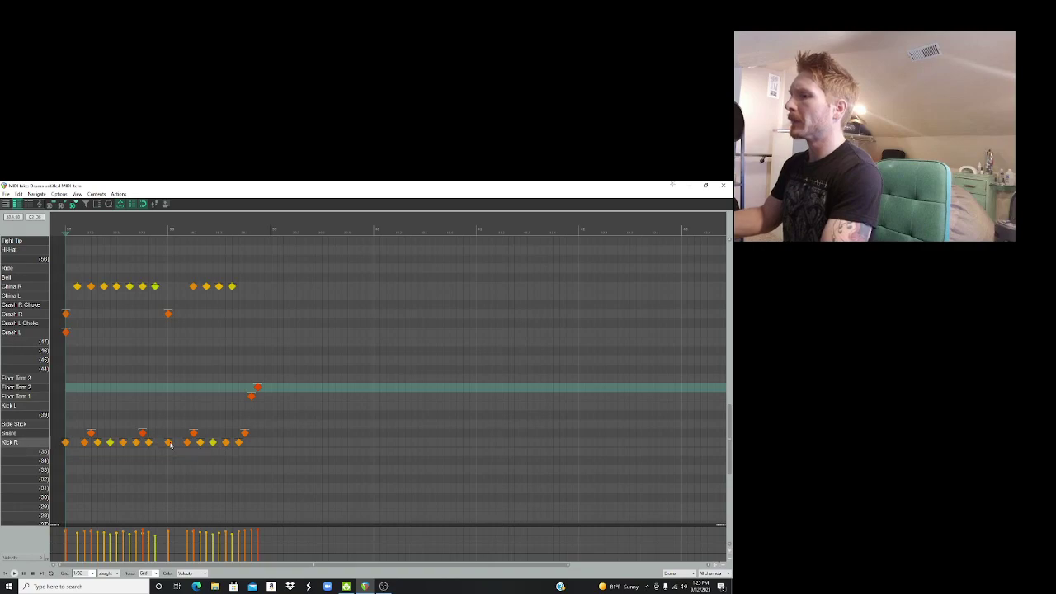
Step: Copy measure 38's kick, snare and tom notes, and replace its closing Floor Tom 1 and Floor Tom 2 hits with one Kick R note
drag(168, 443, 251, 397)
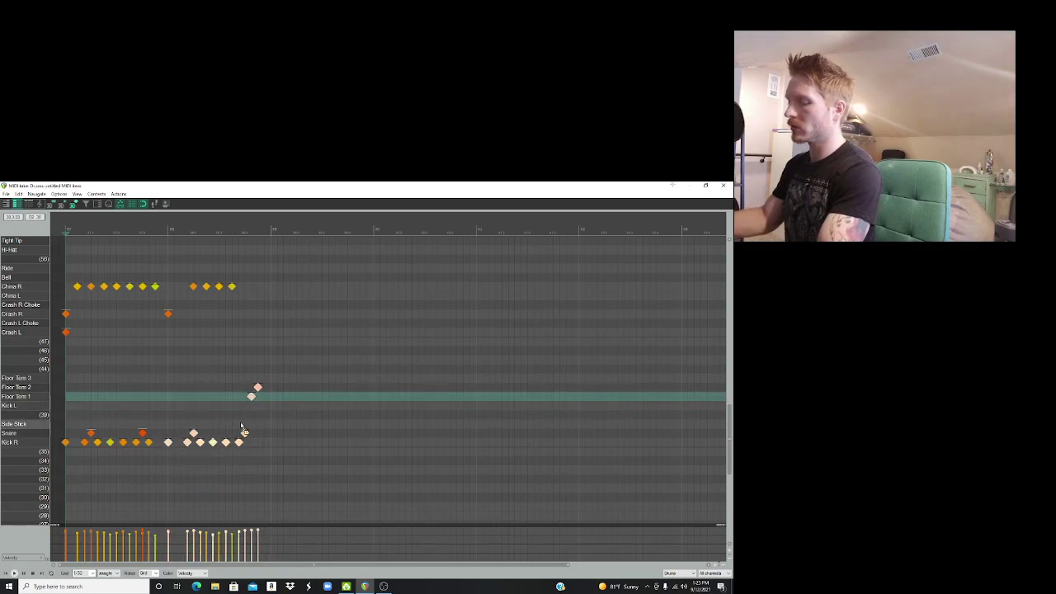
click(251, 396)
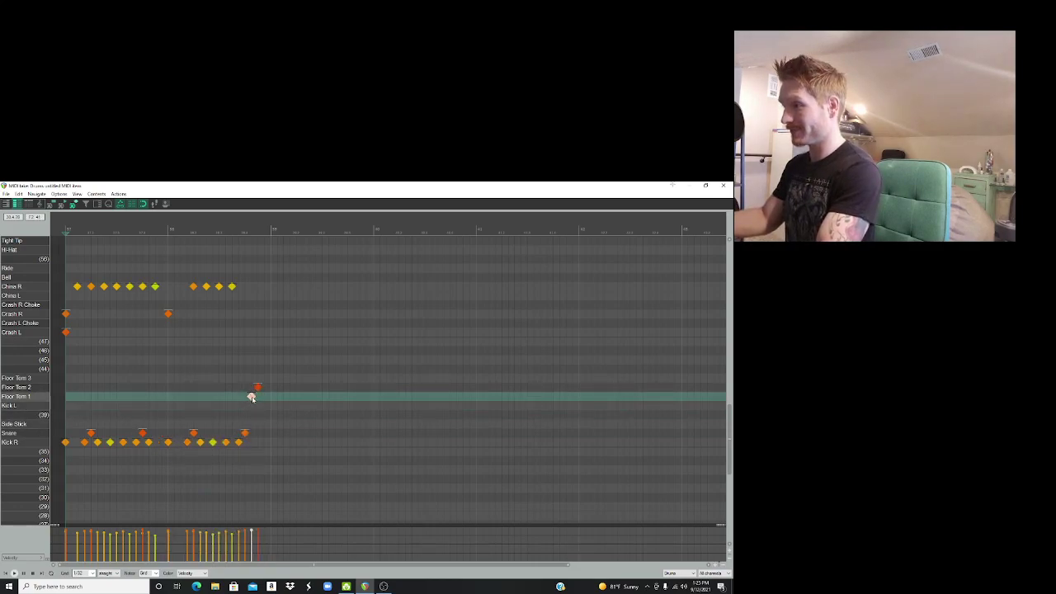
drag(252, 396, 250, 439)
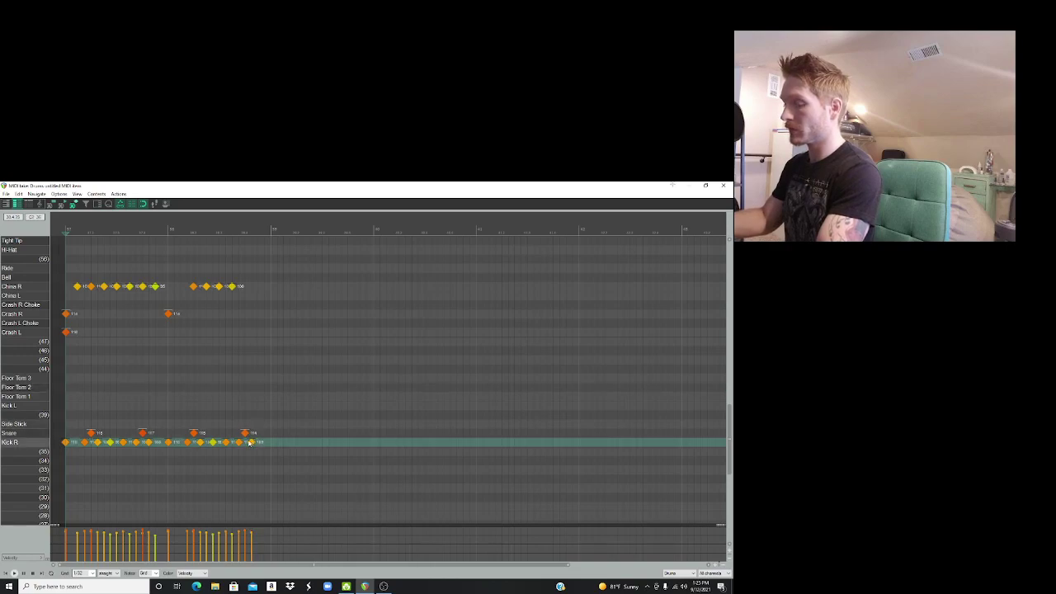
Step: Add two China R notes at the end of measure 38 and play back the revised pattern
key(space)
click(232, 286)
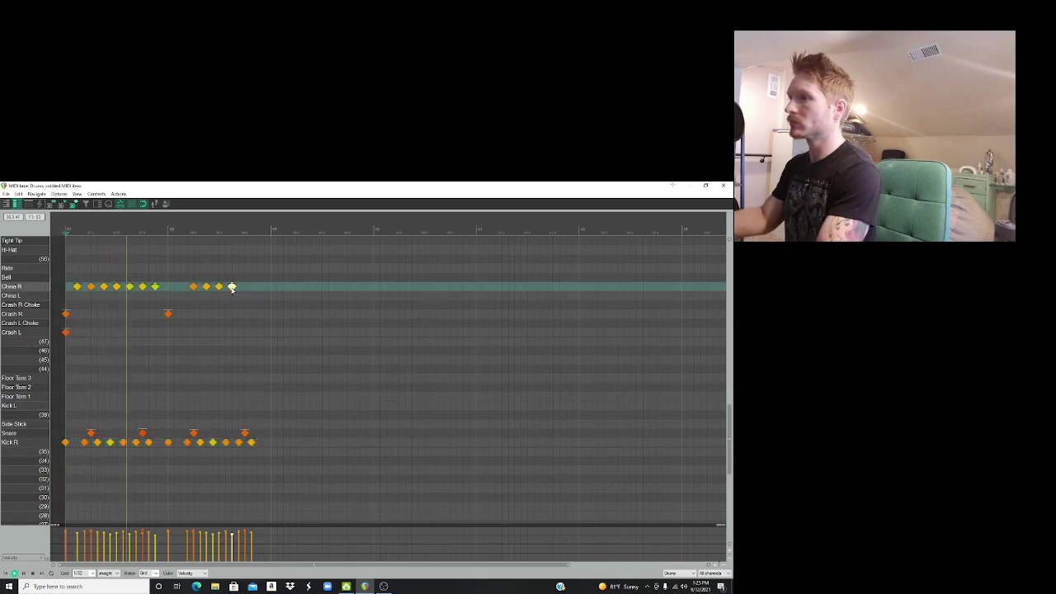
click(245, 286)
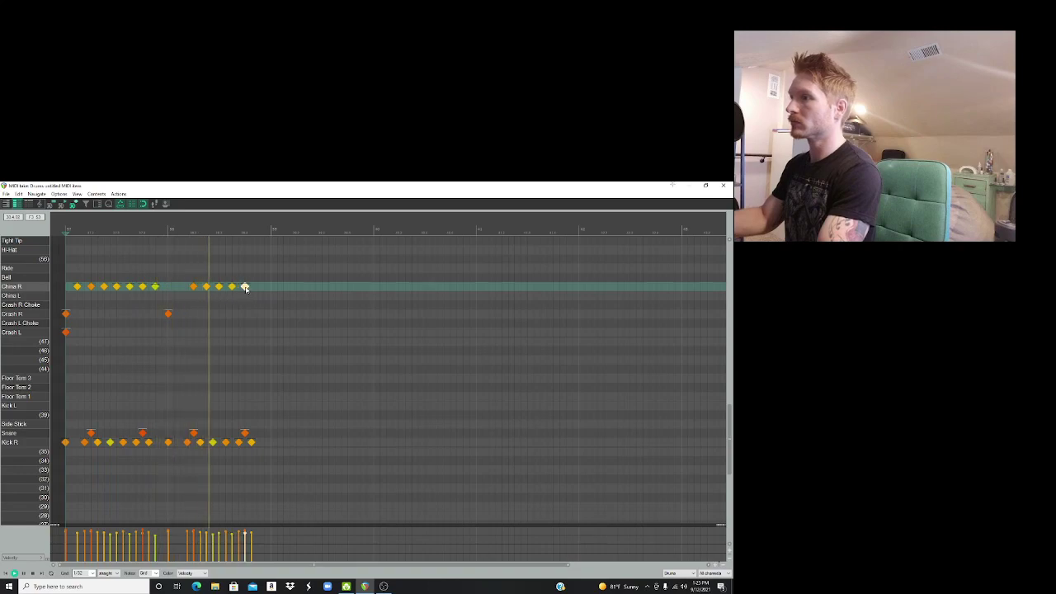
click(251, 286)
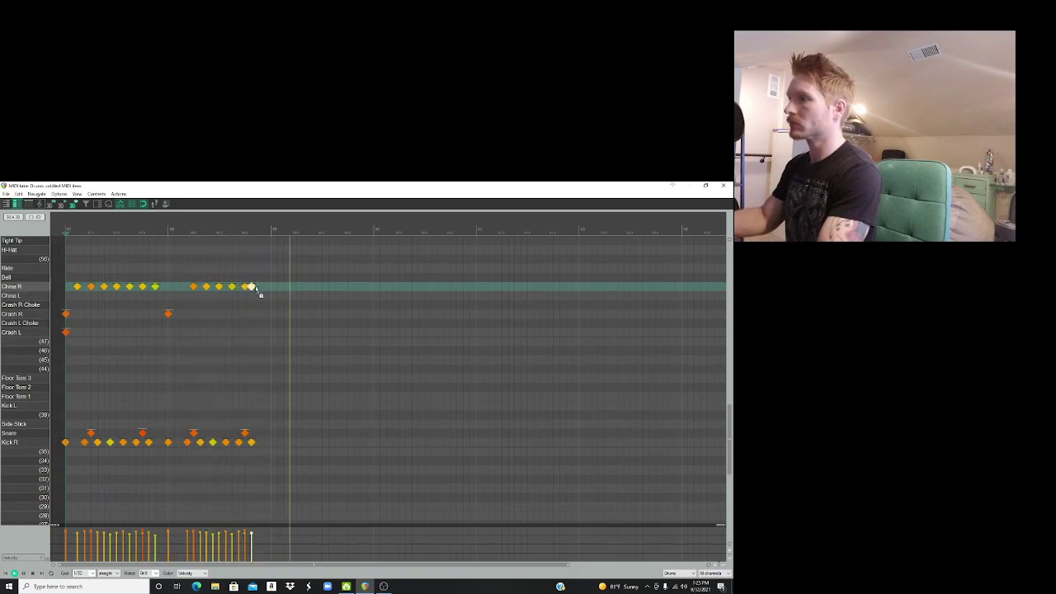
click(258, 286)
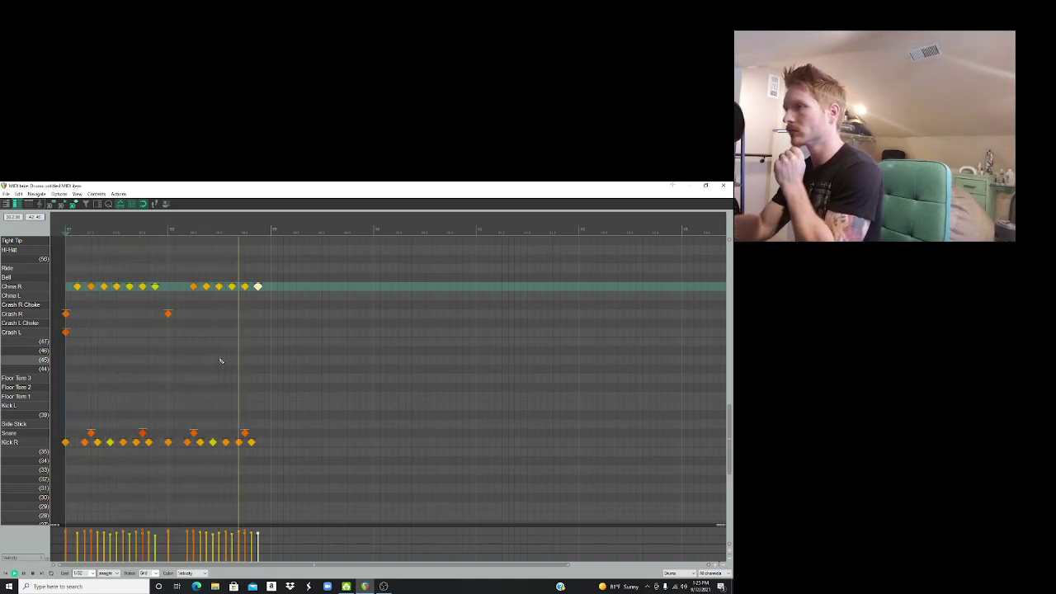
key(space)
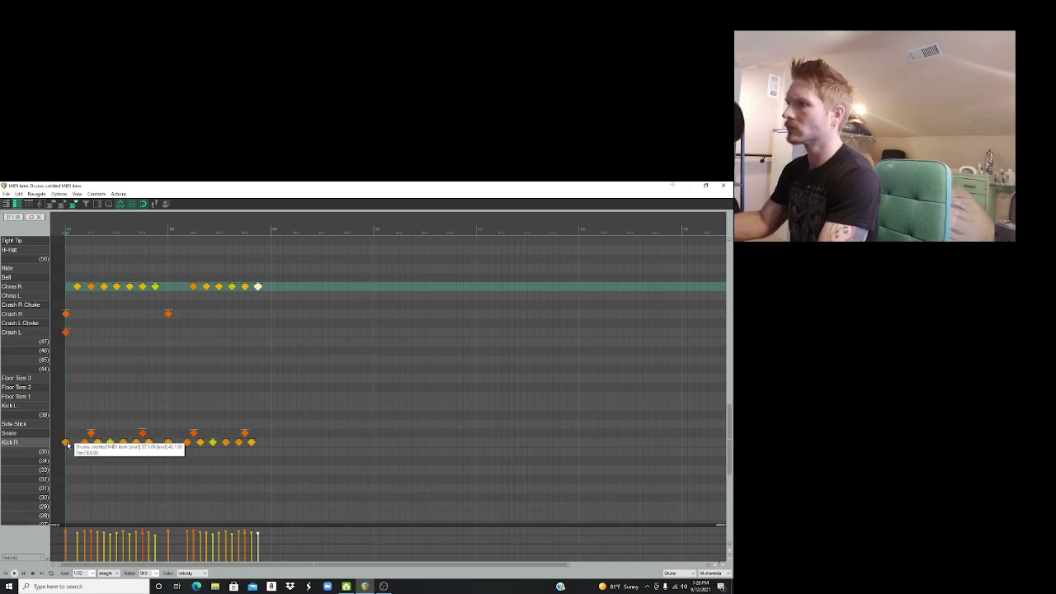
Step: Duplicate the whole measure 38 pattern into measure 39 and paste the copied kick, snare and tom fill notes into measure 40
drag(170, 444, 263, 363)
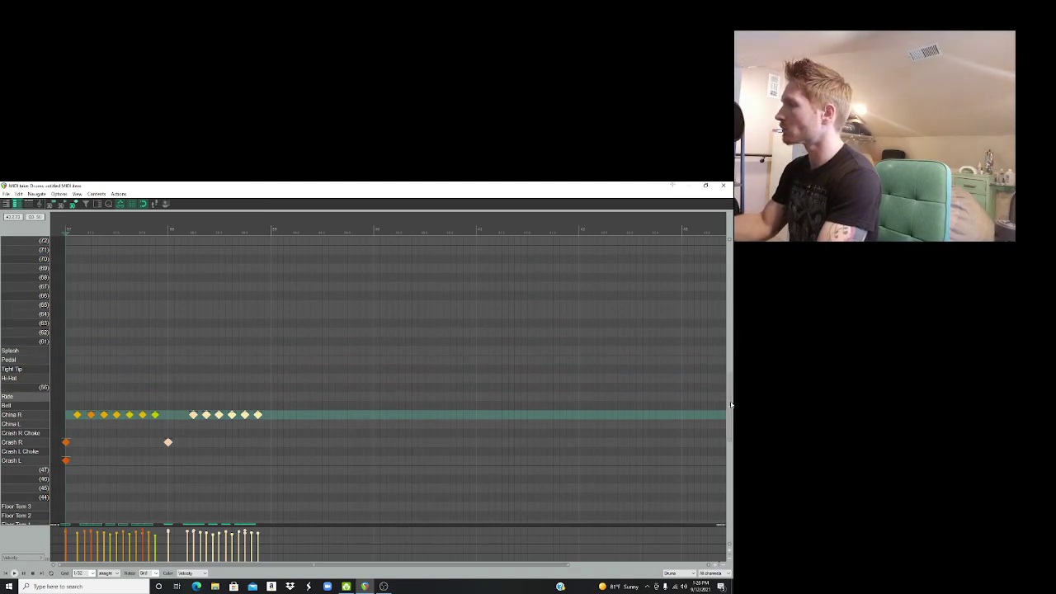
scroll(731, 405, down, 5)
drag(175, 465, 276, 462)
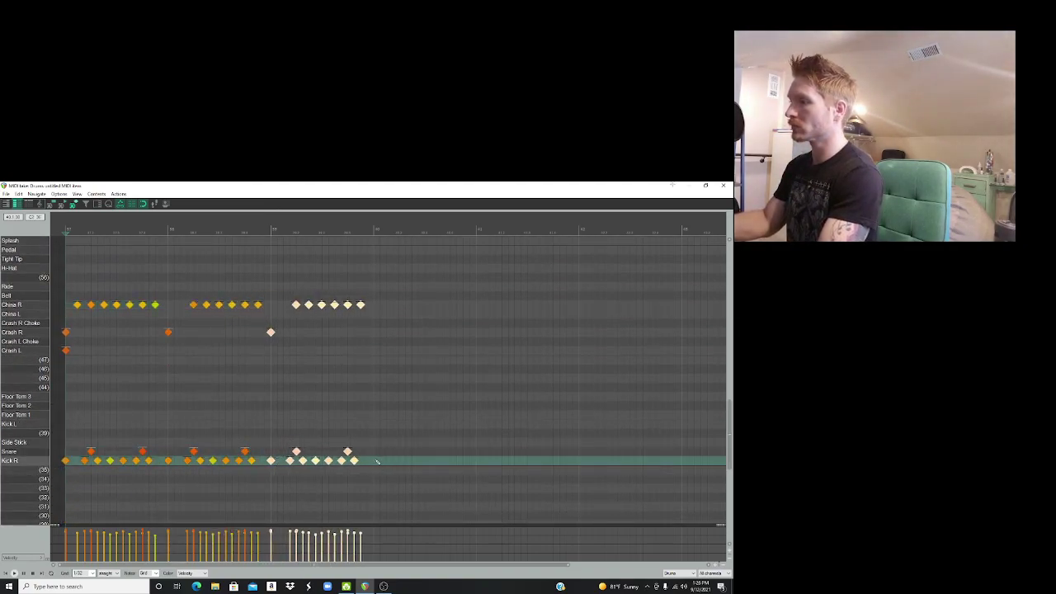
key(ctrl+v)
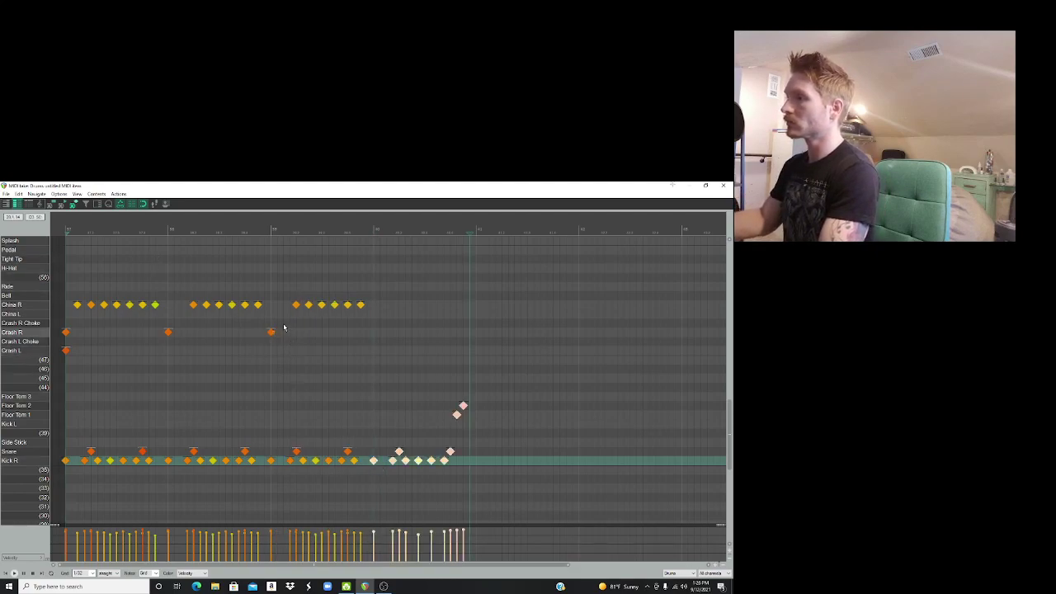
Step: Duplicate measure 39's Crash R and China R notes into measure 40, align them to its downbeat and play back from measure 37
drag(272, 335, 376, 339)
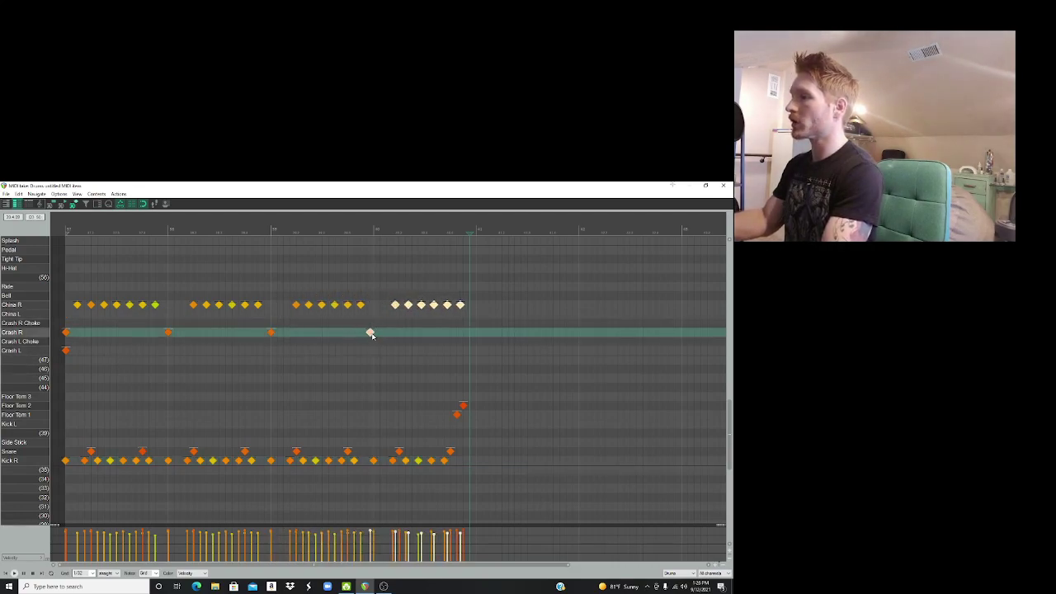
key(Right)
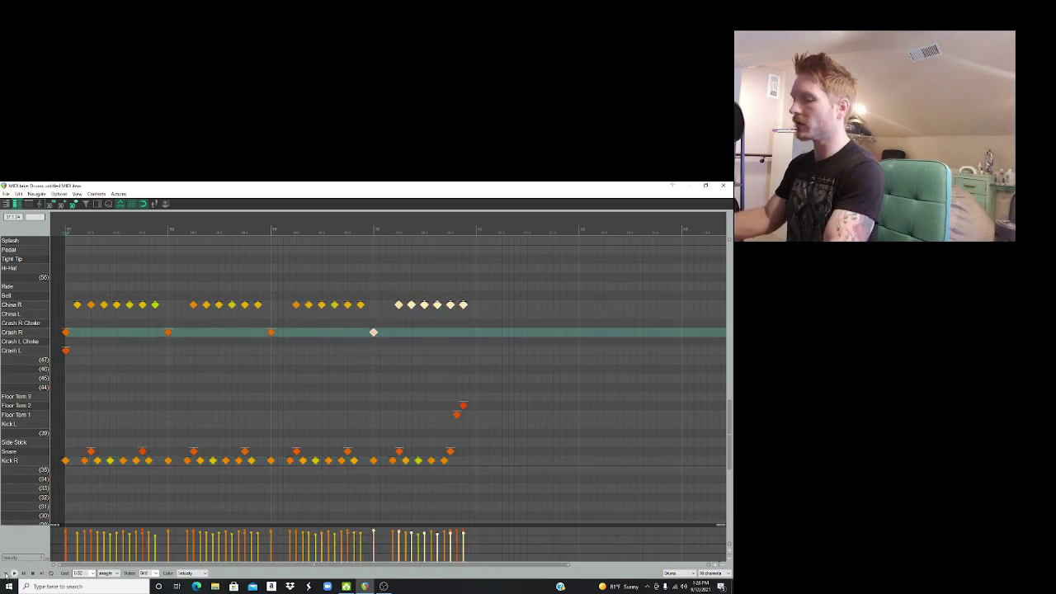
click(7, 573)
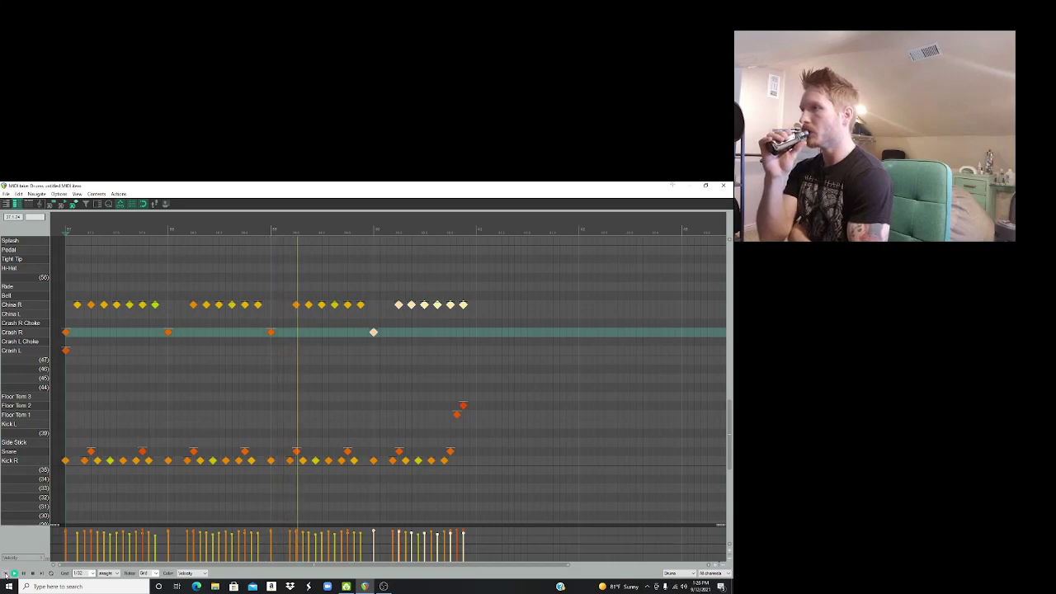
click(7, 573)
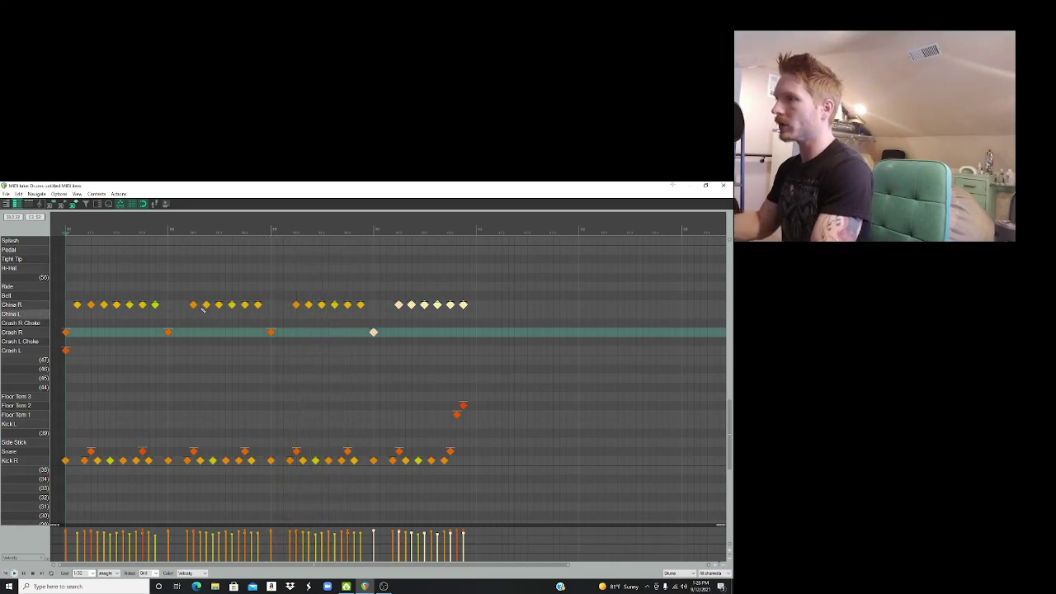
Step: Add a China R note just before the China R run in each of measures 38, 39 and 40, and play it back
click(206, 305)
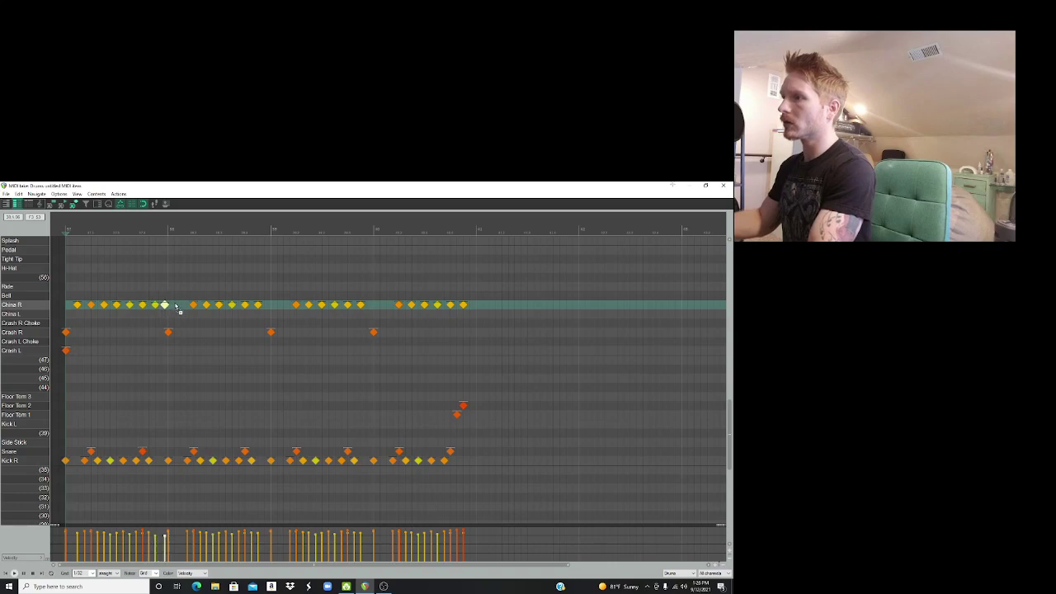
click(283, 305)
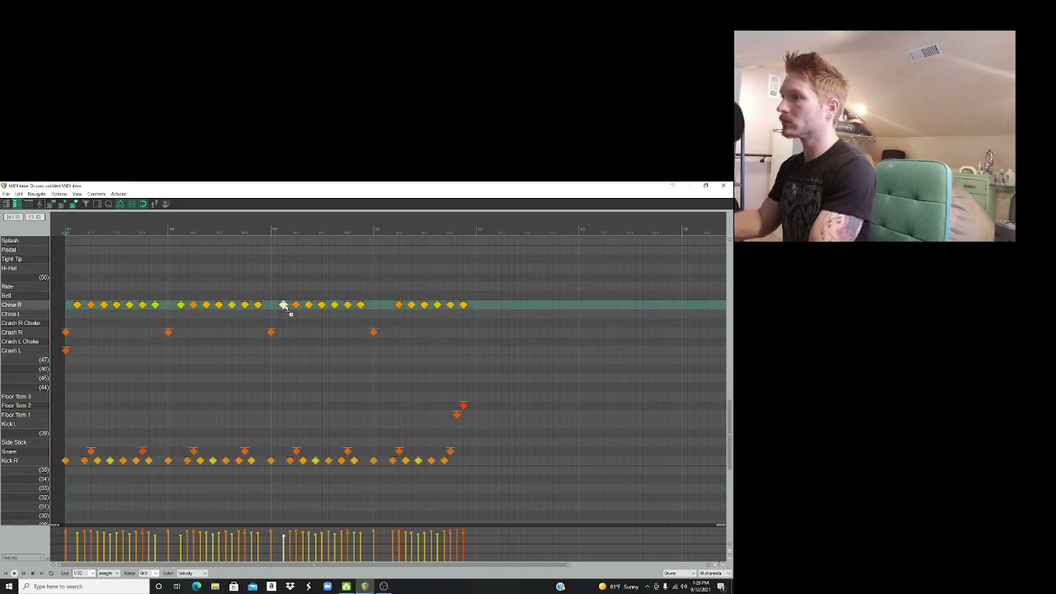
click(391, 306)
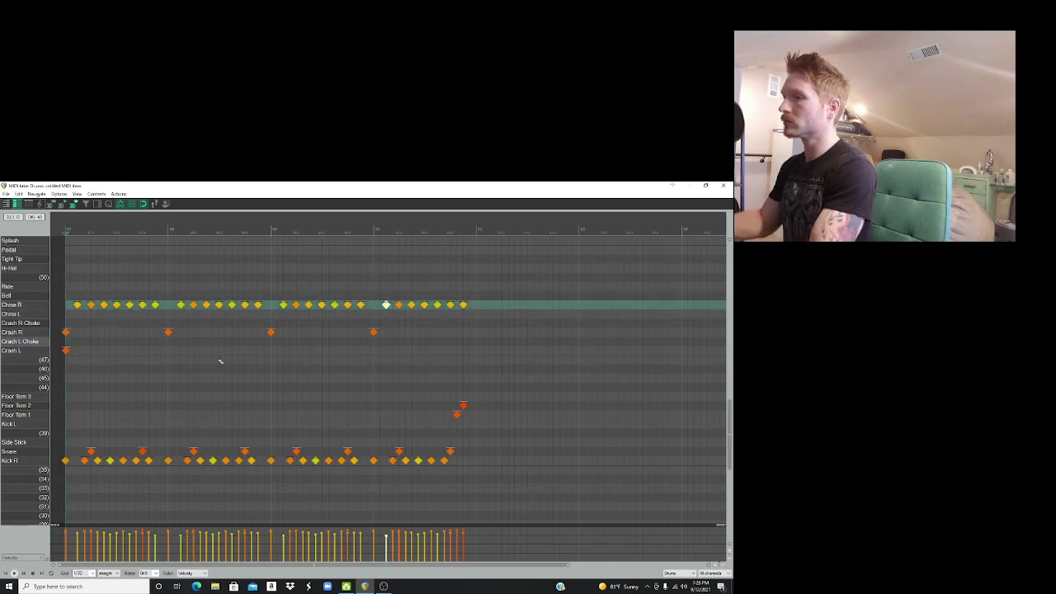
key(space)
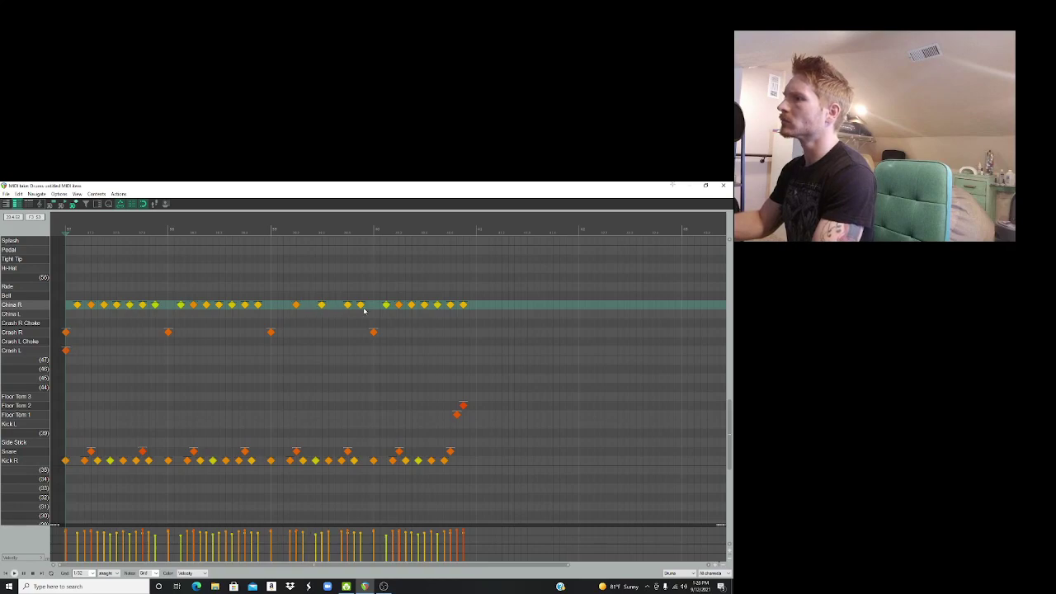
Step: Rework measure 39's cymbals into China R pairs after Crash R hits on beats 1 and 3, and play it back
key(space)
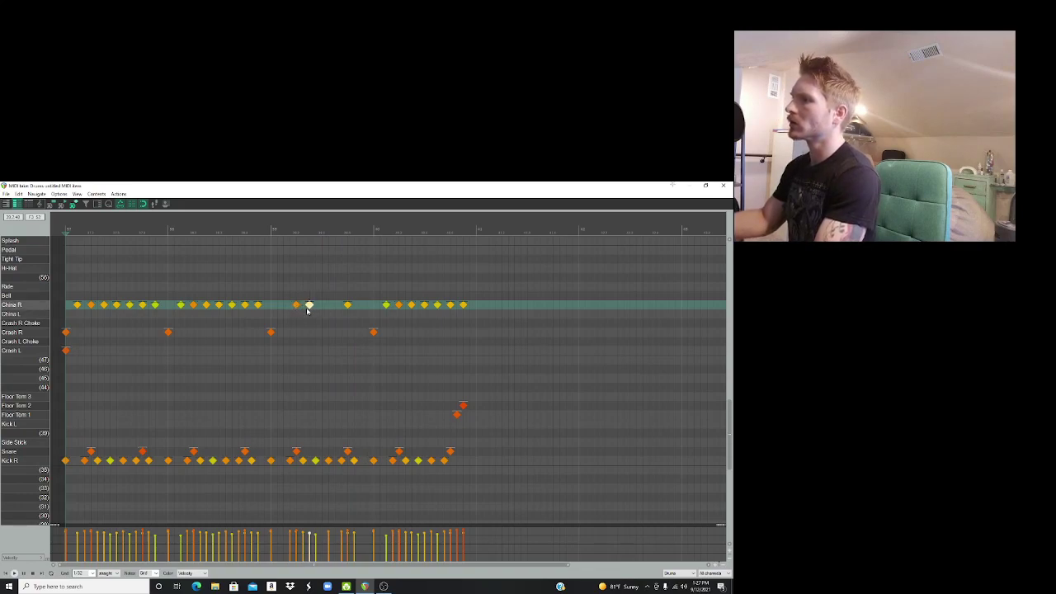
click(271, 331)
click(323, 332)
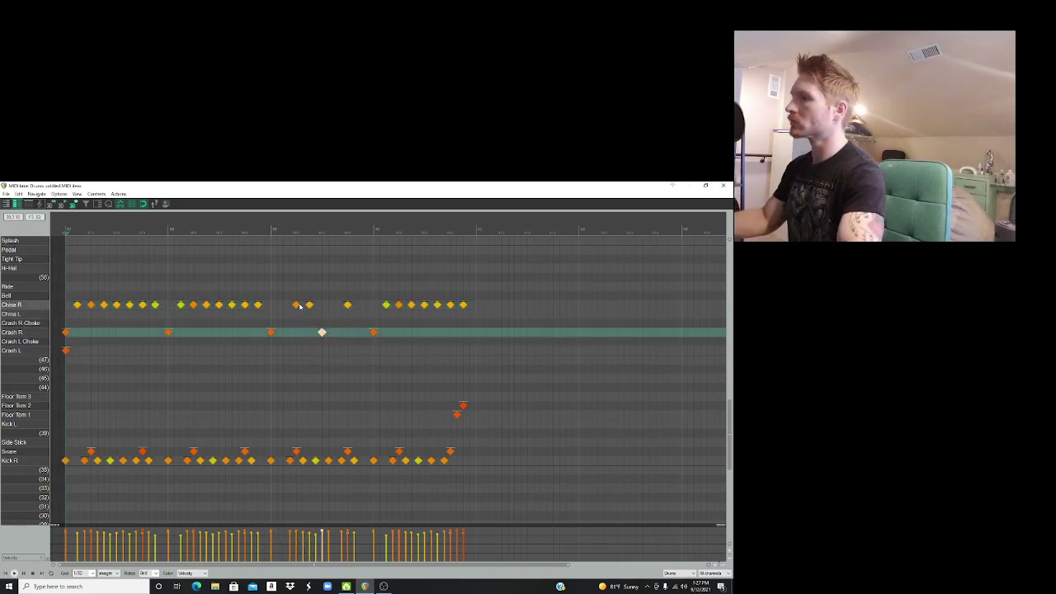
click(297, 305)
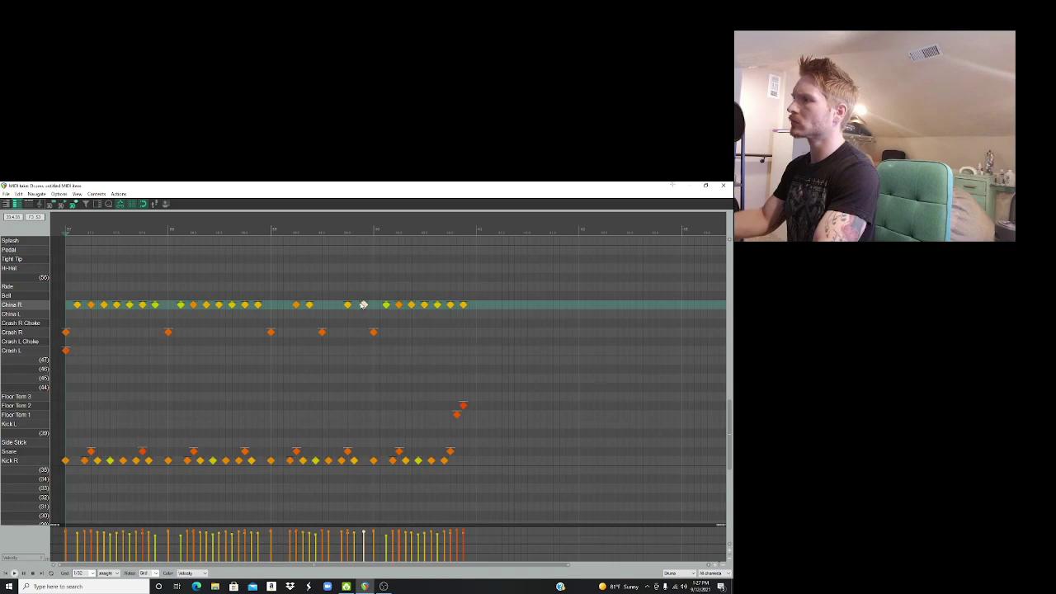
key(space)
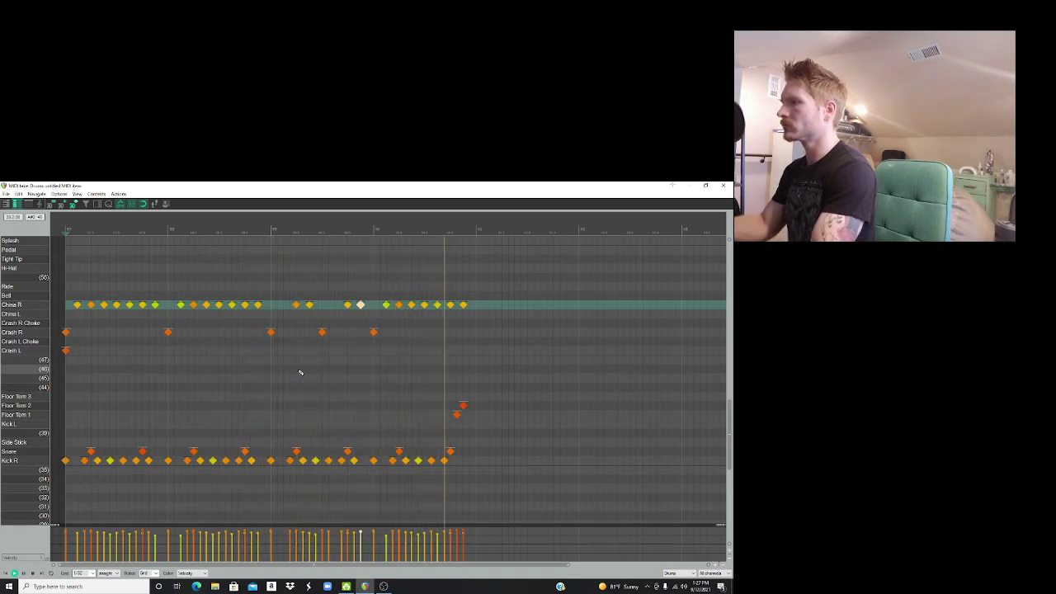
Step: Delete the last two China R notes over the closing fill of measure 40 and play back the part
click(450, 306)
ctrl+click(463, 305)
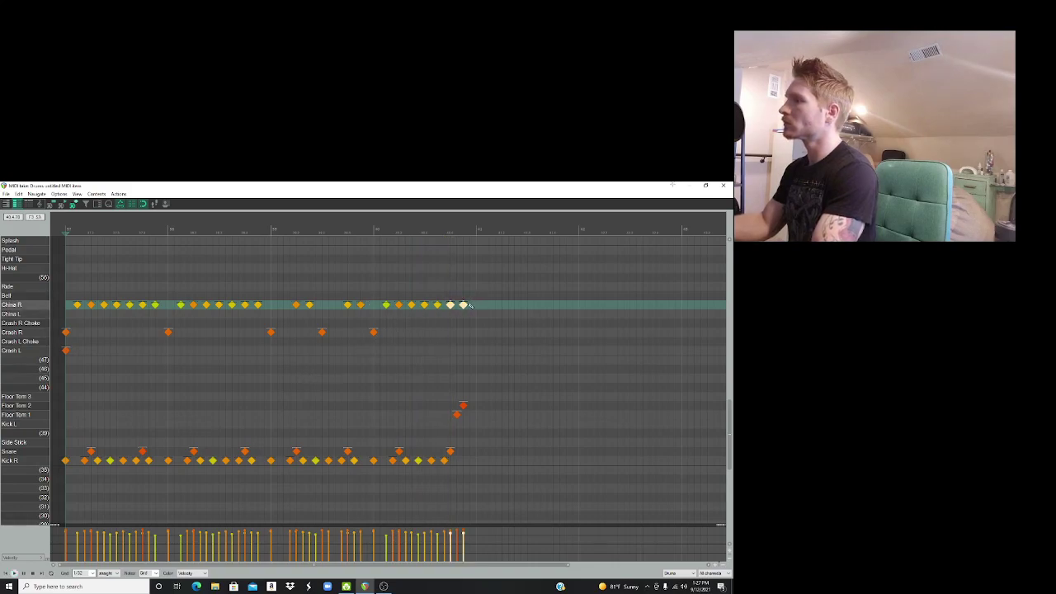
key(Delete)
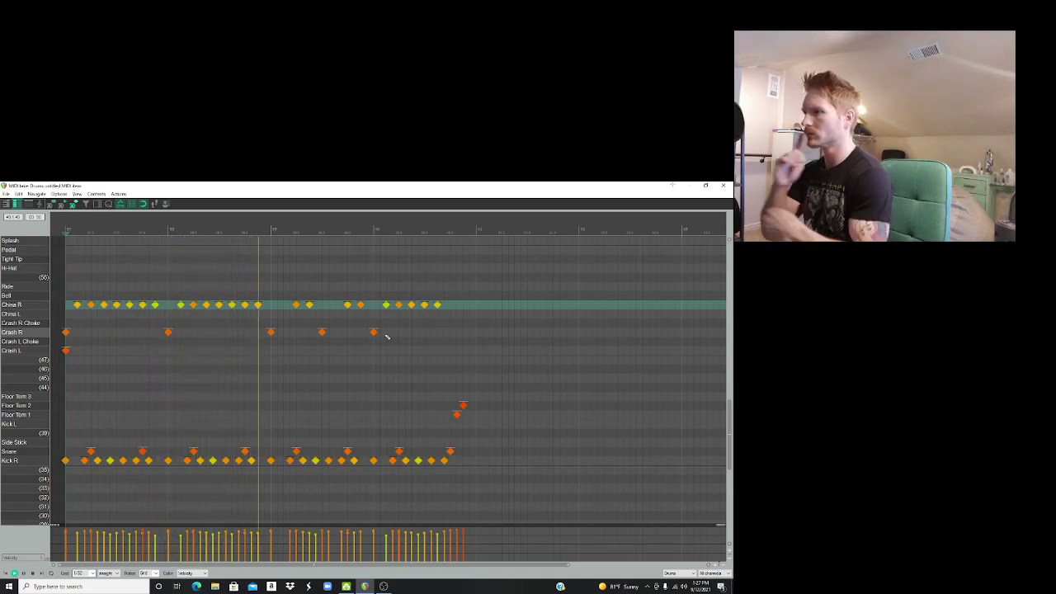
key(space)
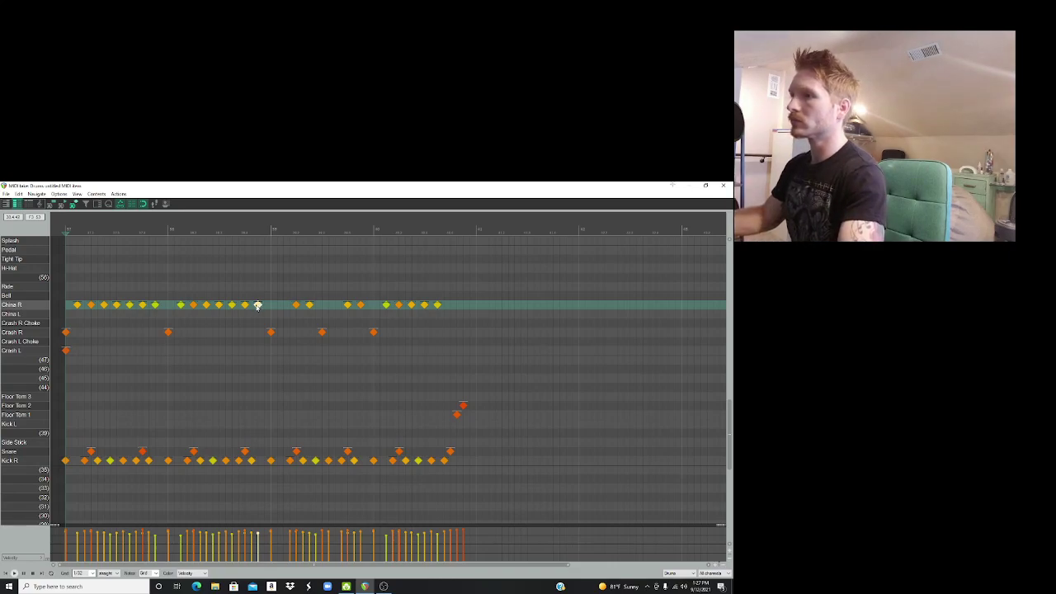
Step: Replace the last China R note of measure 38 with louder Crash R Choke and Crash L Choke hits, and play them back
drag(257, 305, 257, 342)
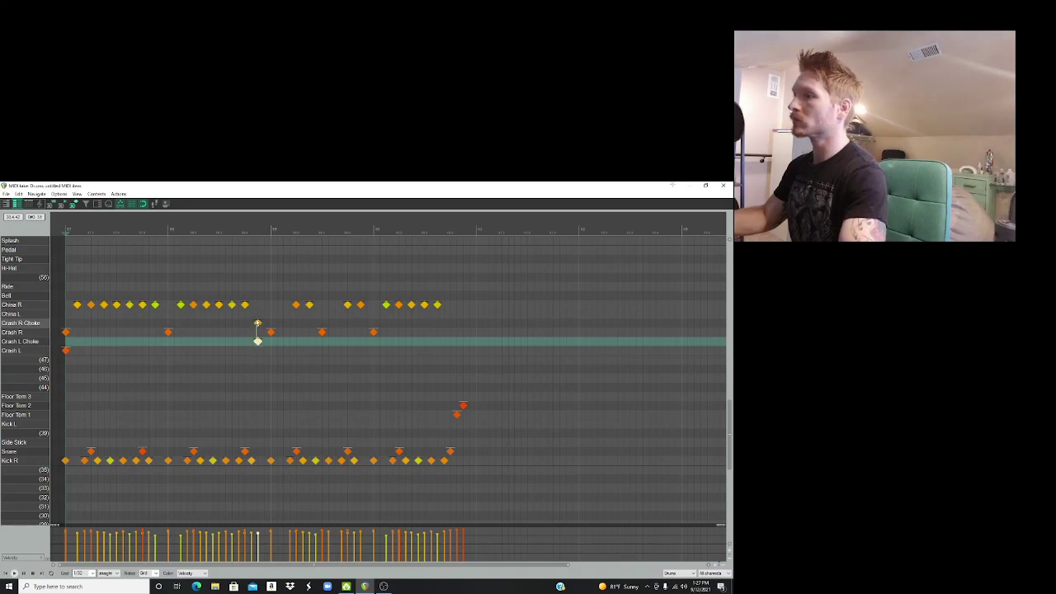
click(258, 323)
click(257, 342)
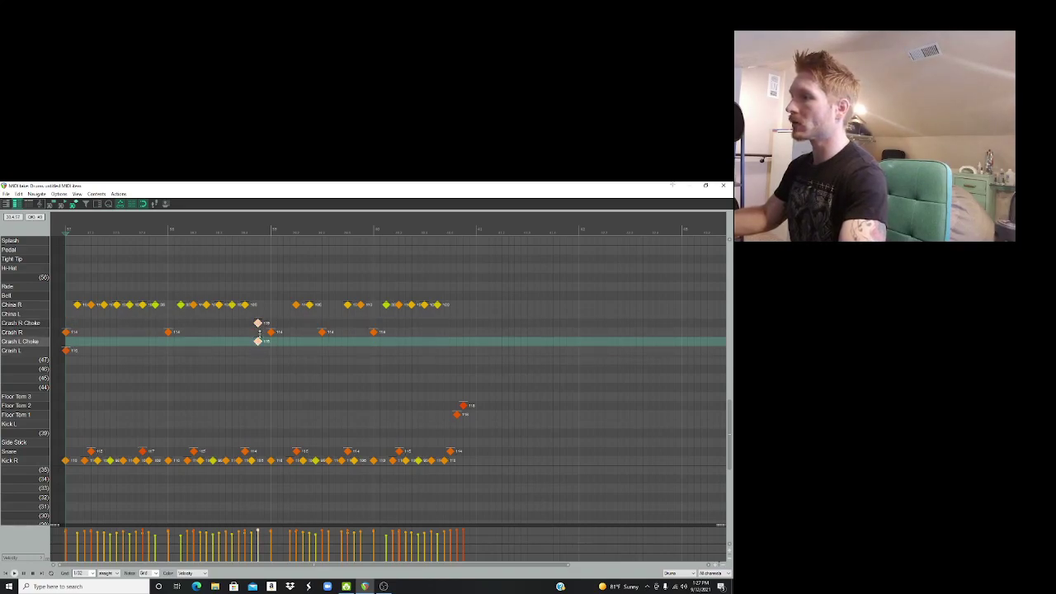
key(space)
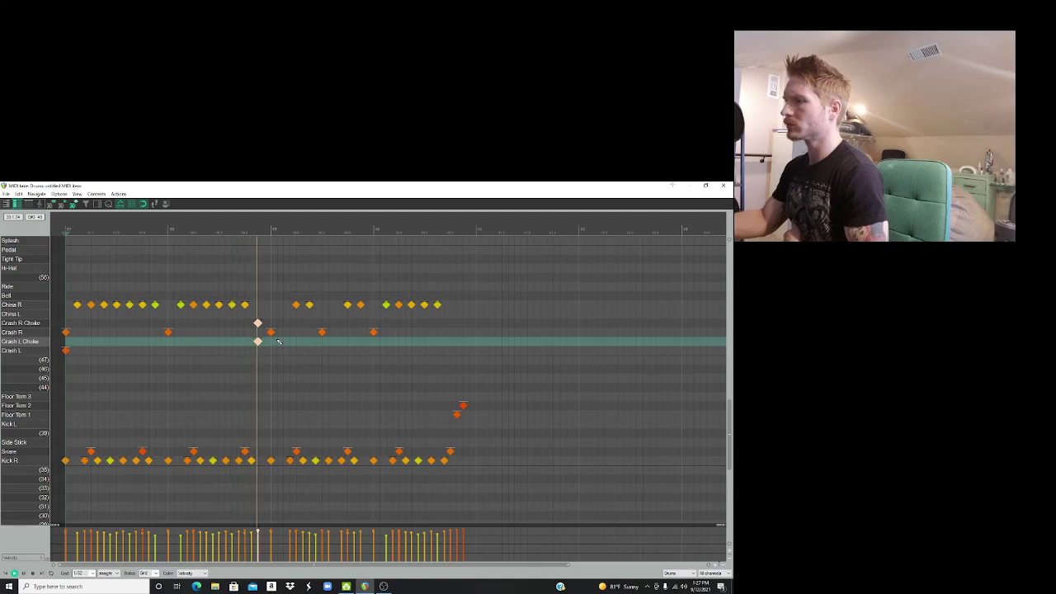
key(space)
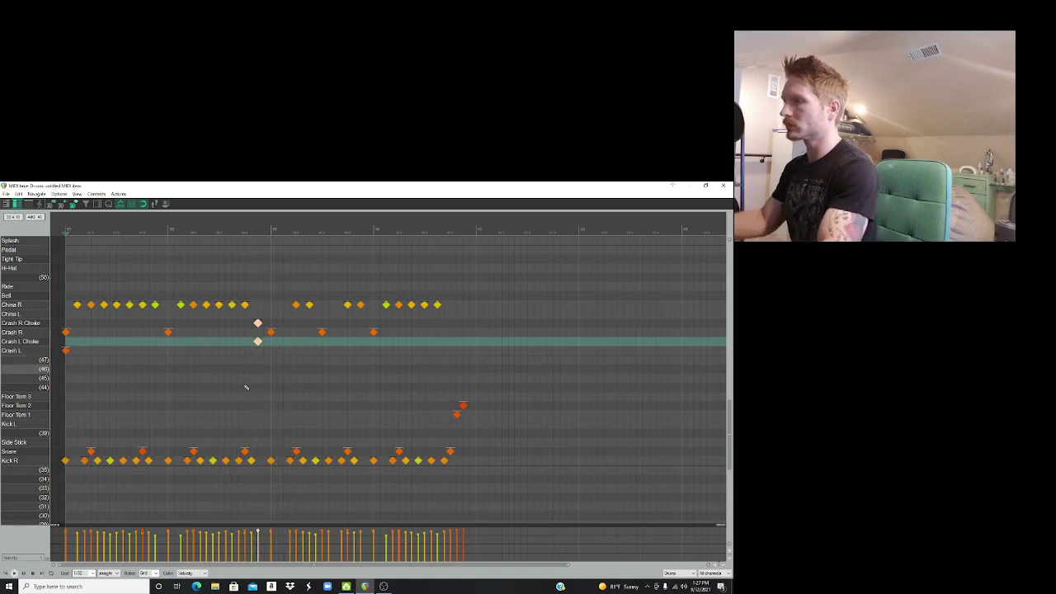
Step: Delete the Kick R note just before the crash chokes in measure 38 and play back the change
double_click(252, 465)
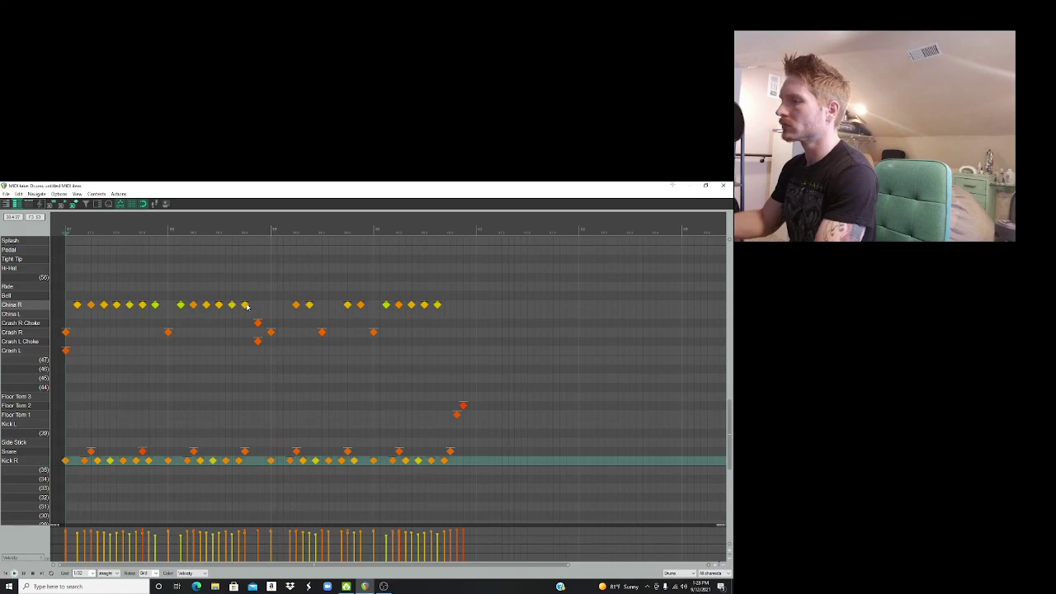
key(space)
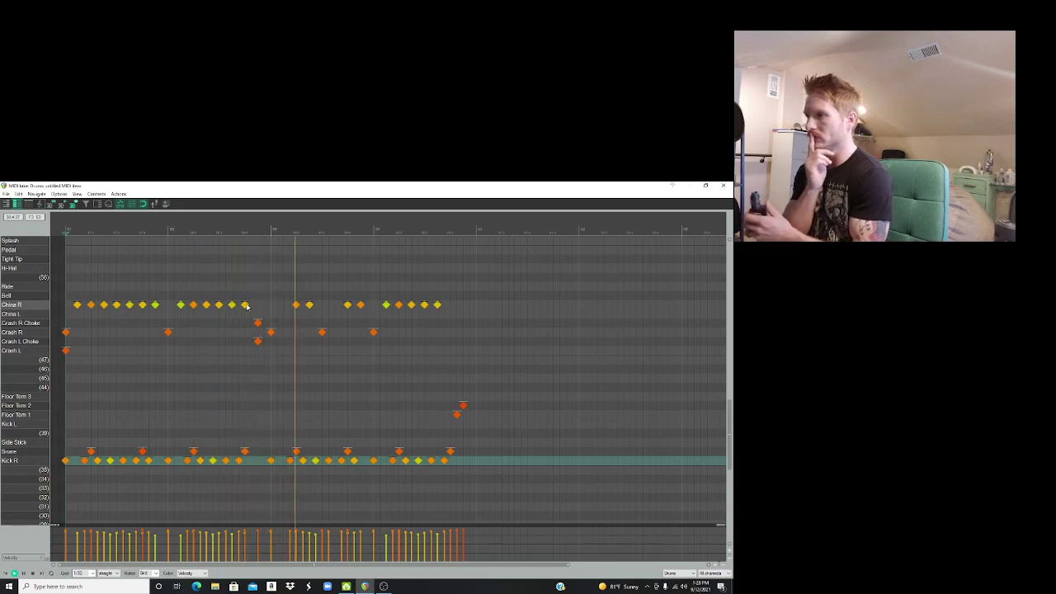
key(space)
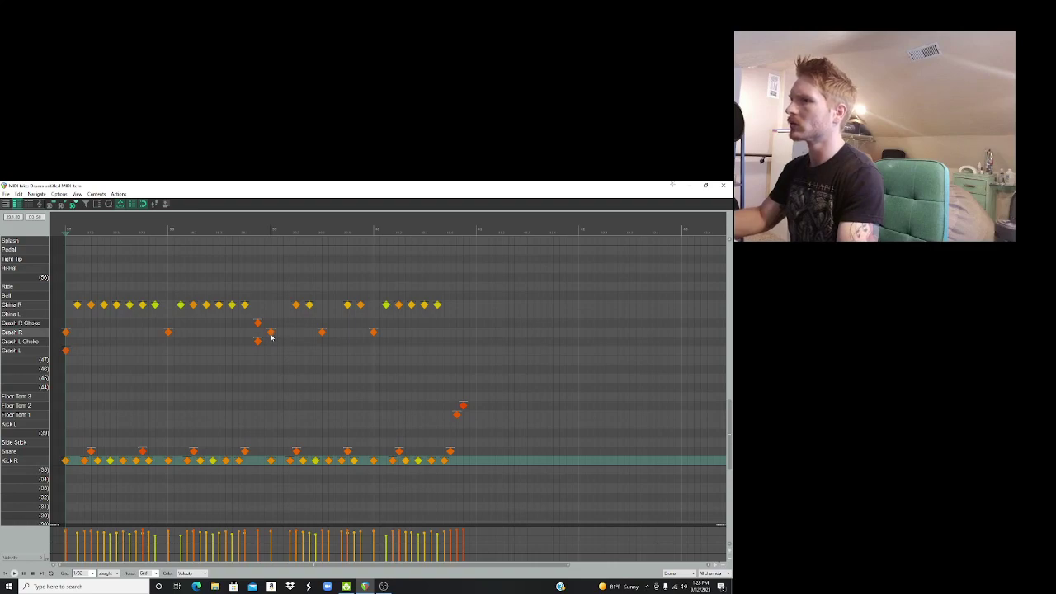
Step: Delete all Crash R and China R notes from measure 39
drag(270, 337, 363, 293)
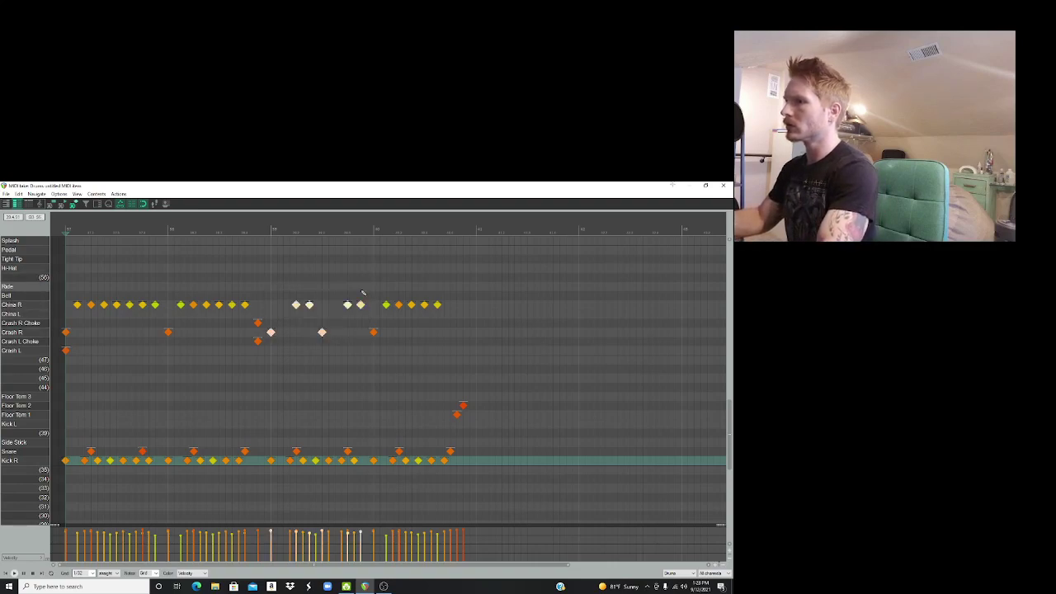
key(Delete)
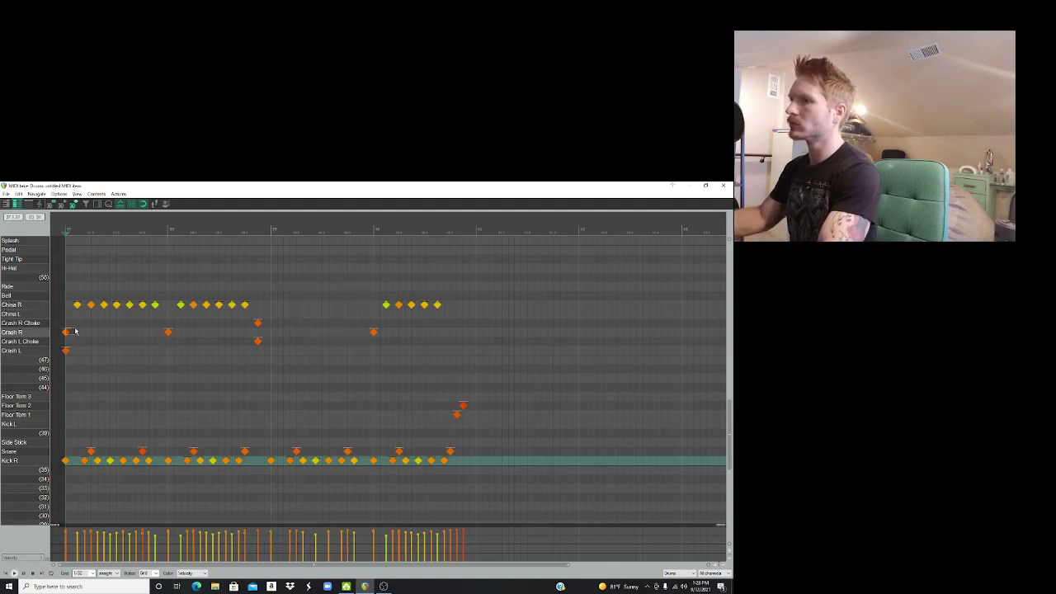
Step: Copy the opening Crash R hit and the China R notes of measure 37 into measure 39, and play back the part
mouse_move(75, 331)
mouse_down()
mouse_move(165, 297)
mouse_move(71, 330)
mouse_up()
click(116, 332)
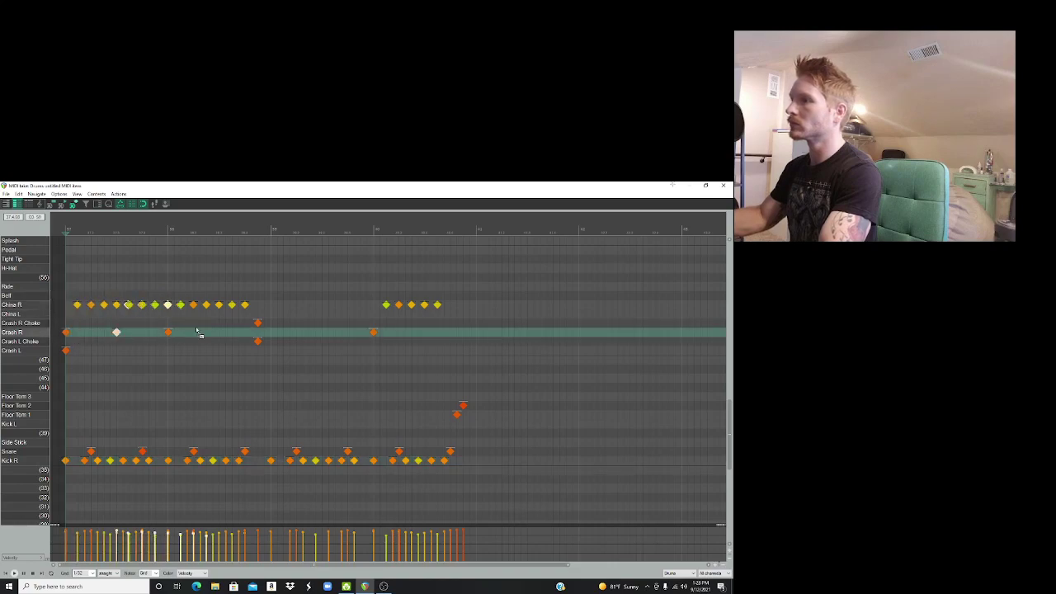
key(ctrl+v)
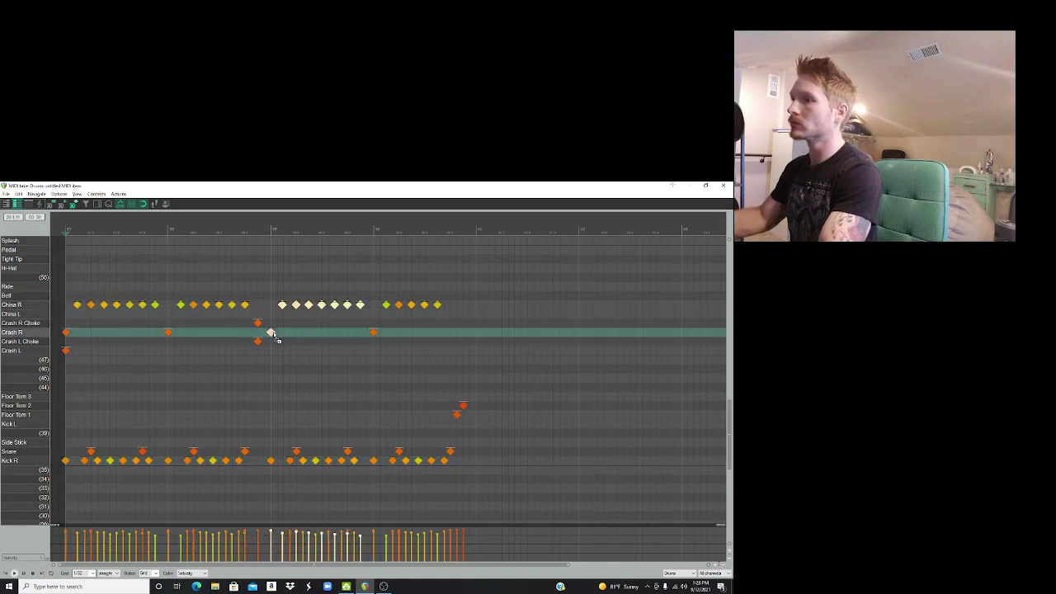
key(space)
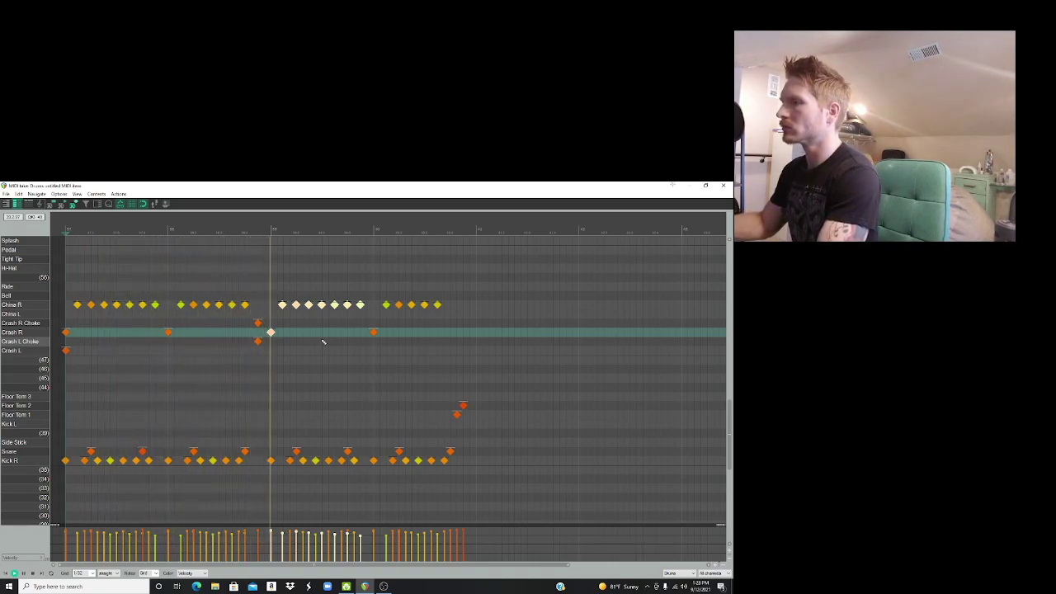
key(space)
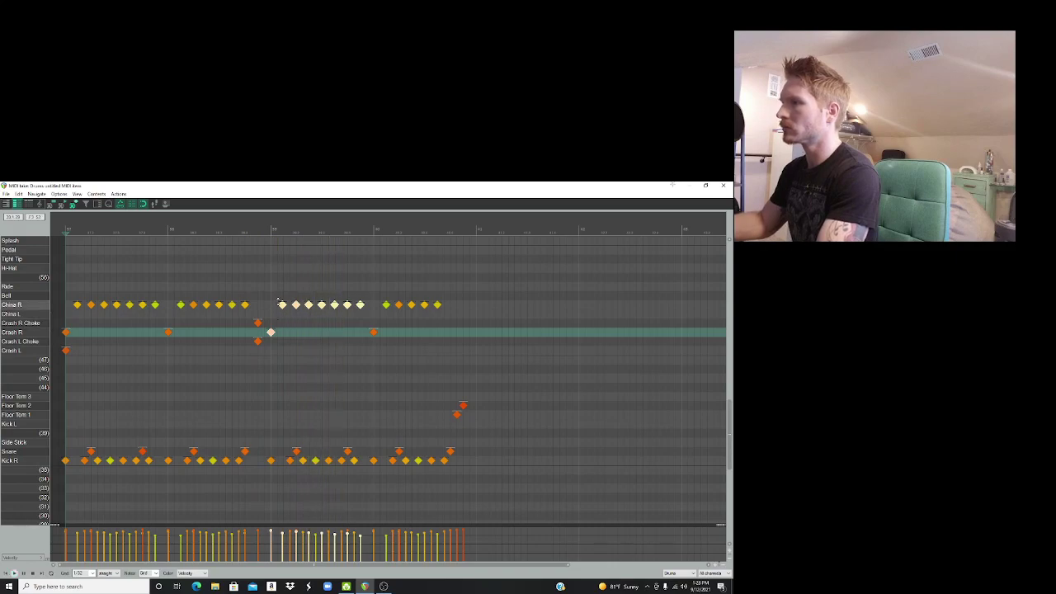
Step: Adjust the first and third China R notes of measure 39 and play back the part
click(282, 306)
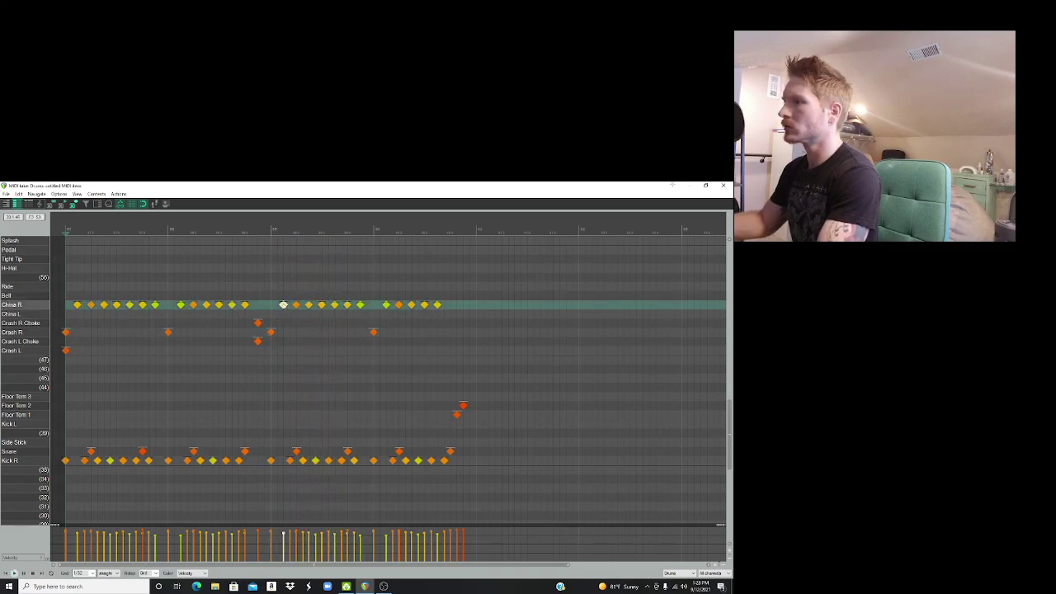
key(space)
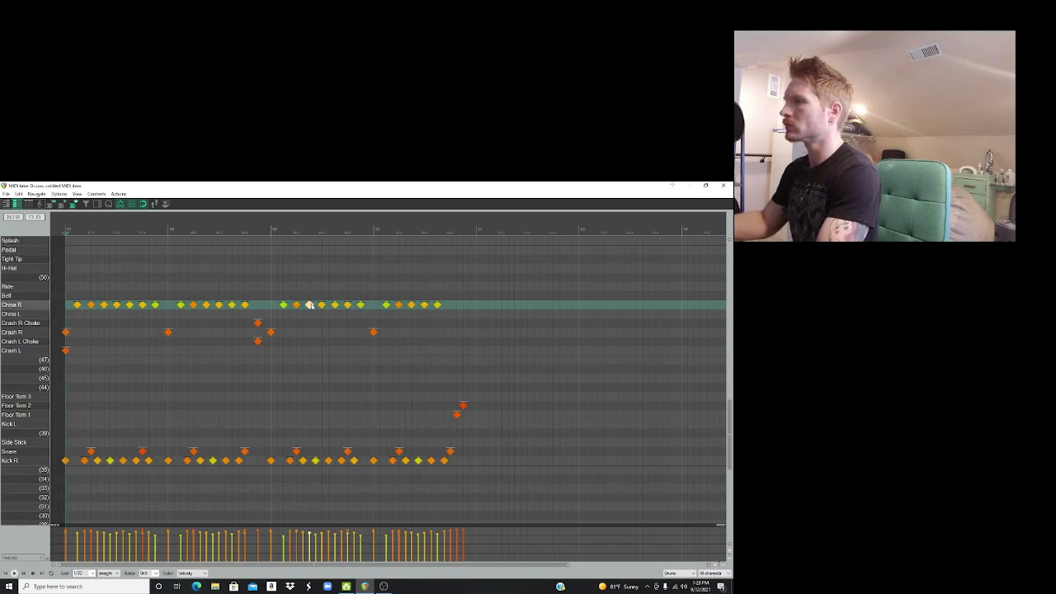
key(space)
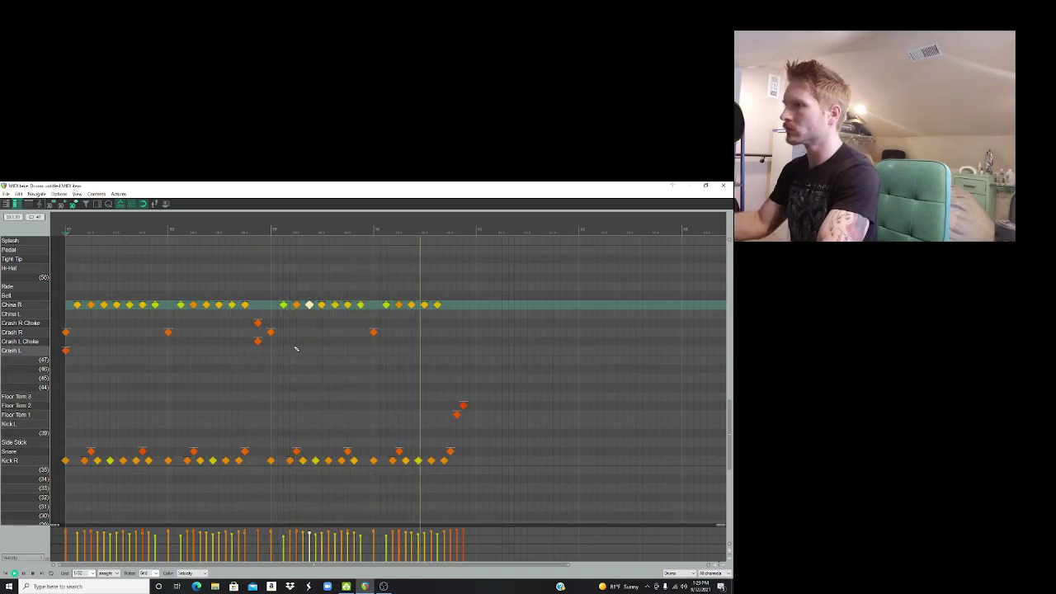
key(space)
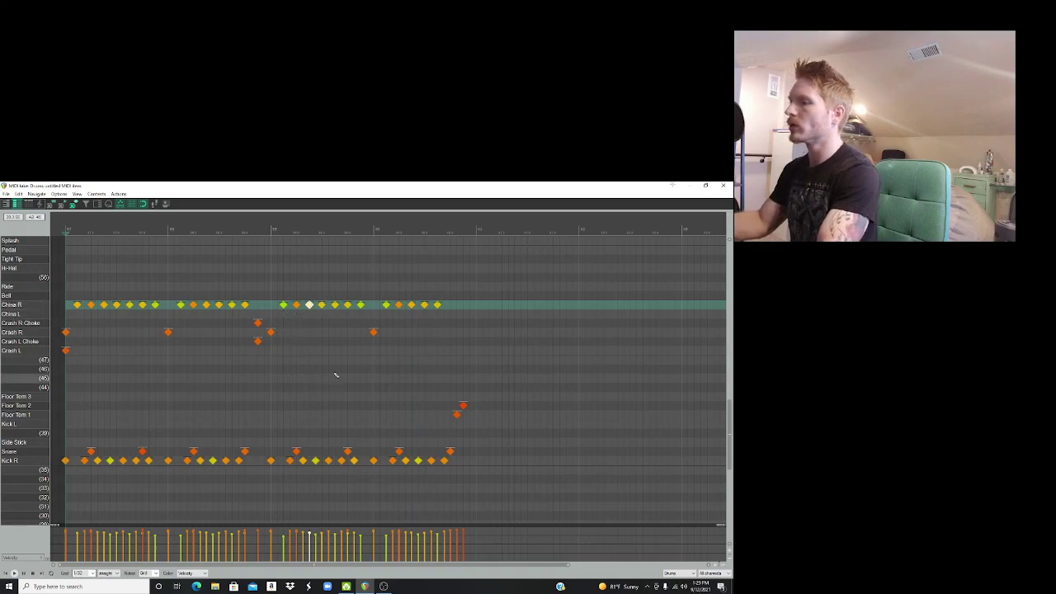
Step: Replace the two crash chokes in measure 38 with one Crash R hit, add a Kick R note just before it, and play them back
click(260, 343)
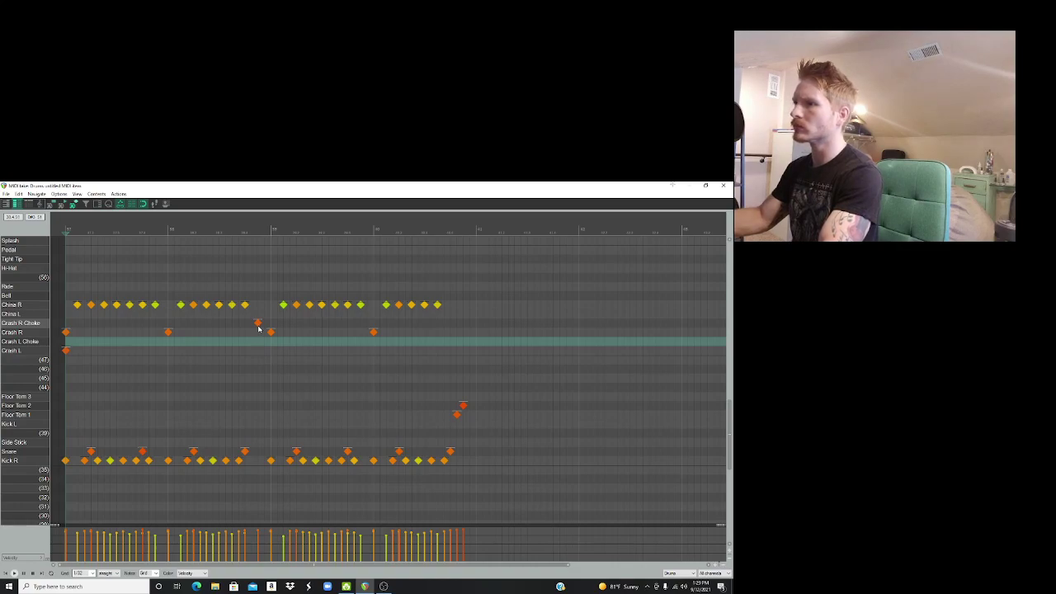
drag(257, 322, 257, 332)
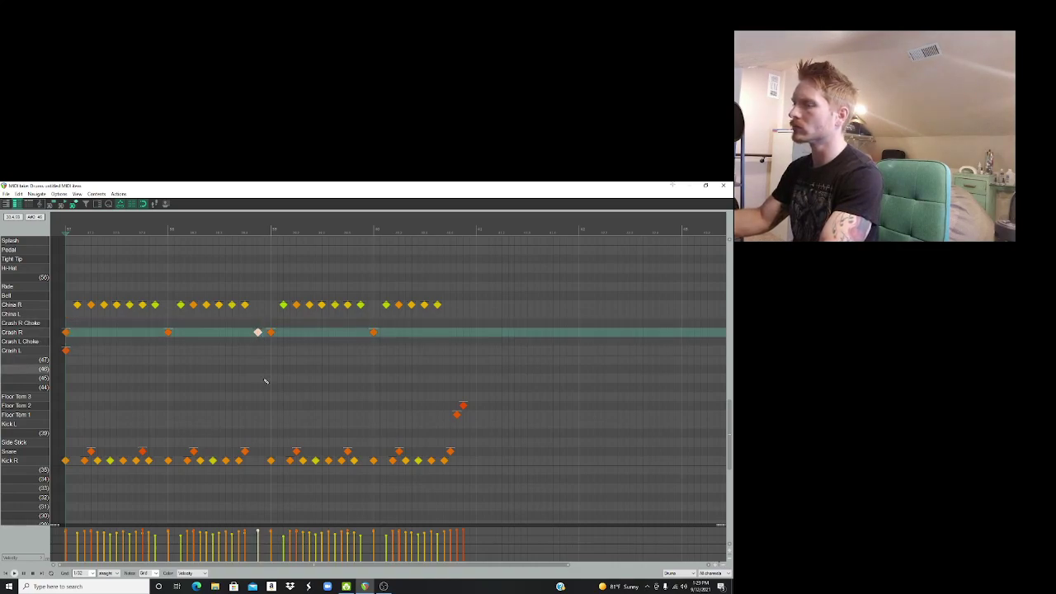
click(238, 461)
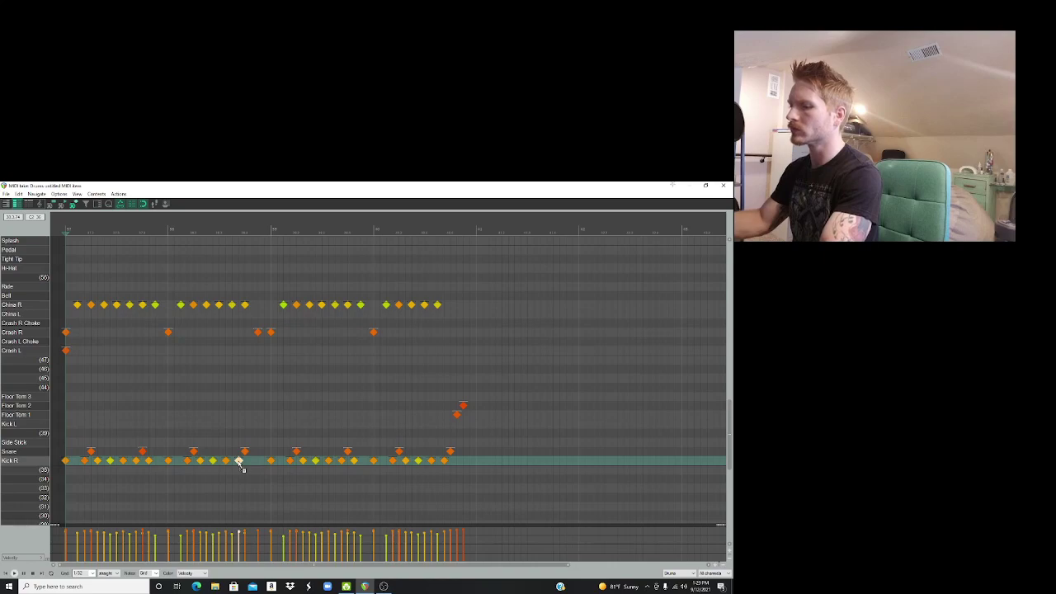
key(space)
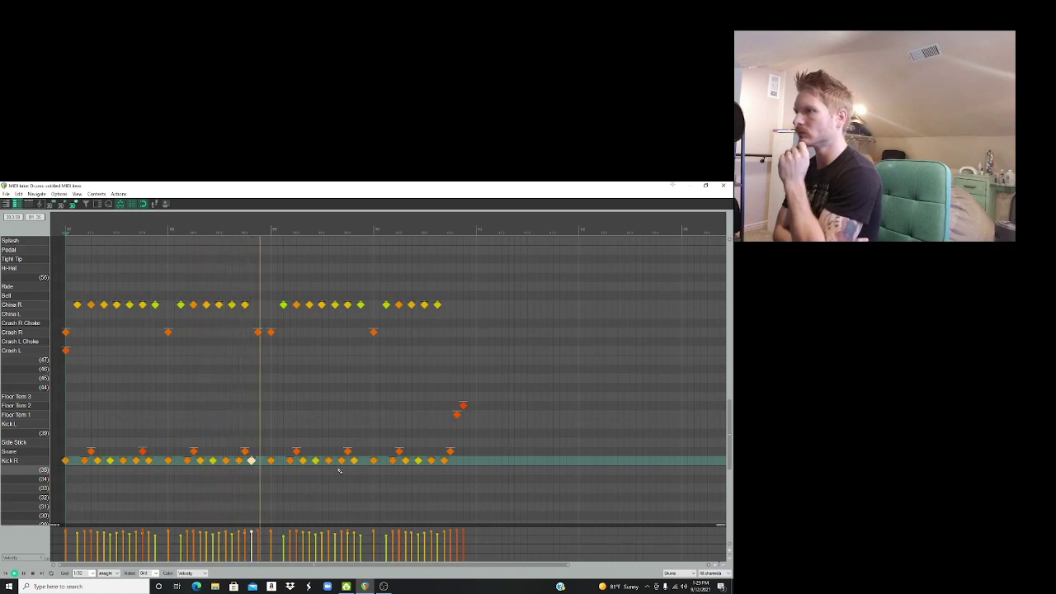
key(space)
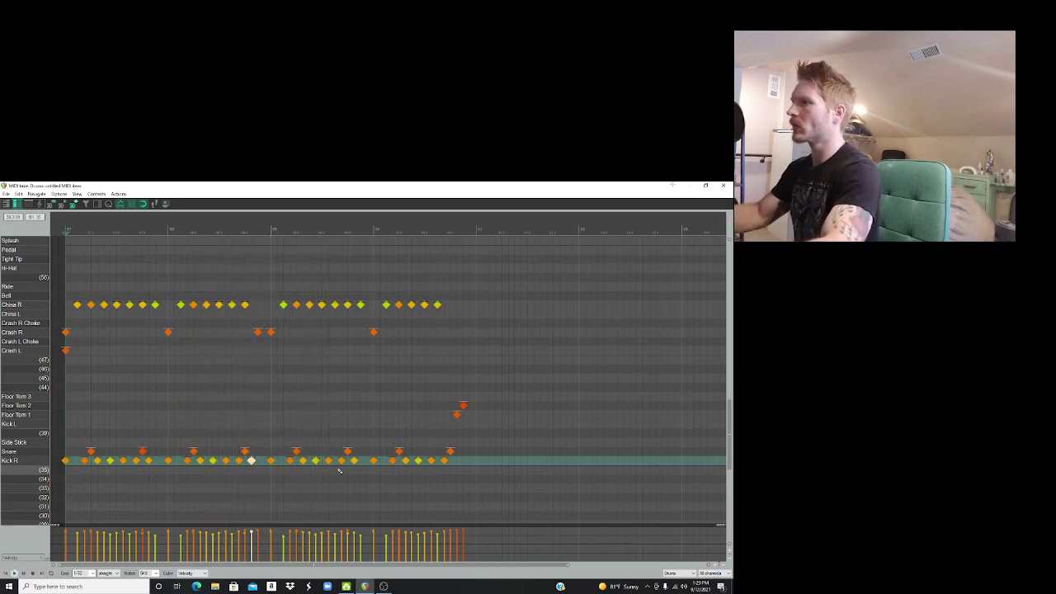
Step: Delete the first, third and fifth China R notes of measure 39 and play back the thinner pattern
double_click(283, 307)
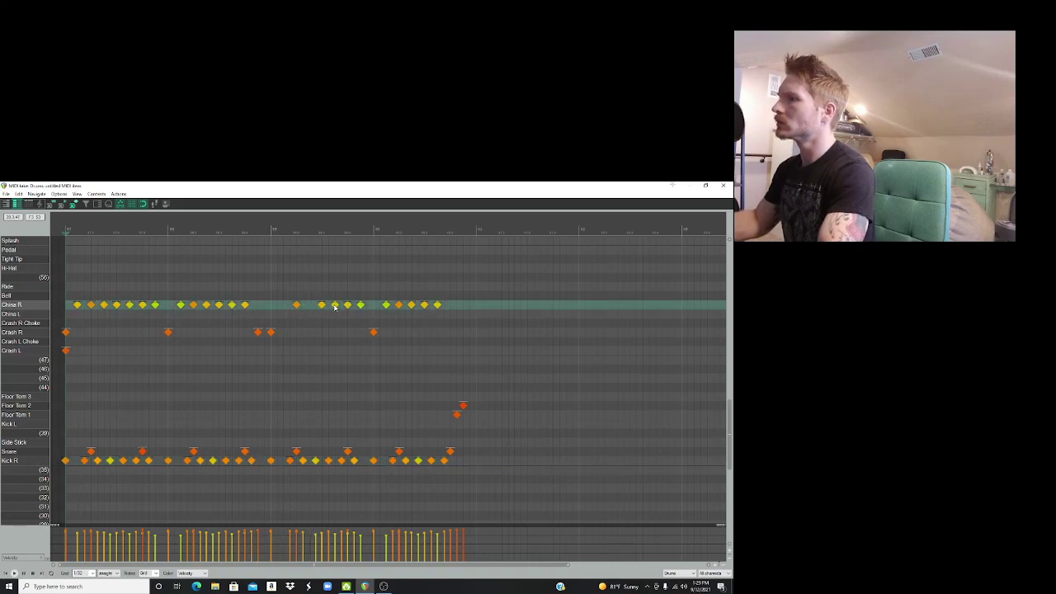
key(space)
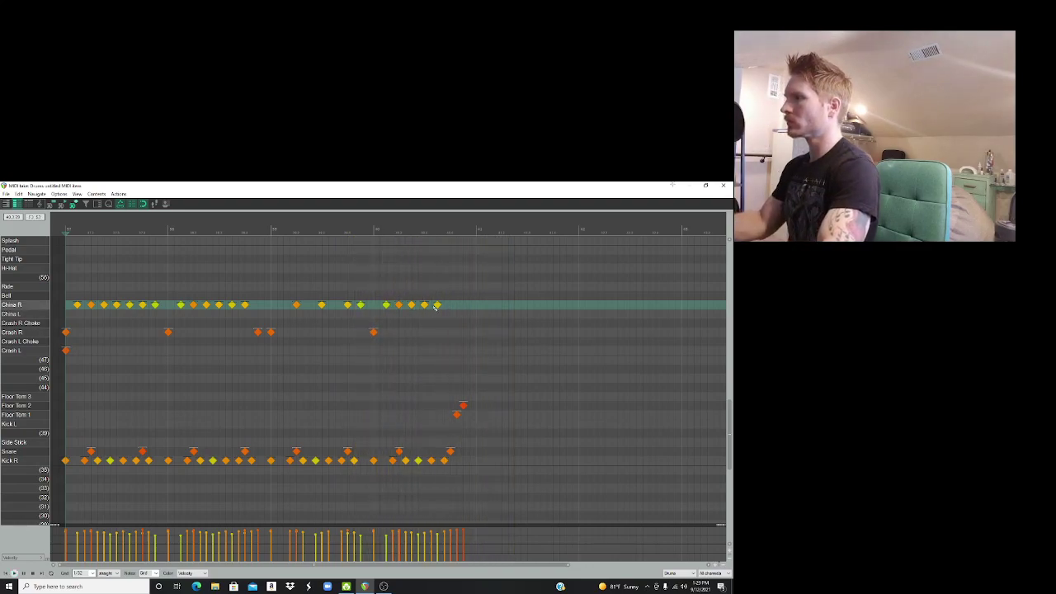
click(383, 586)
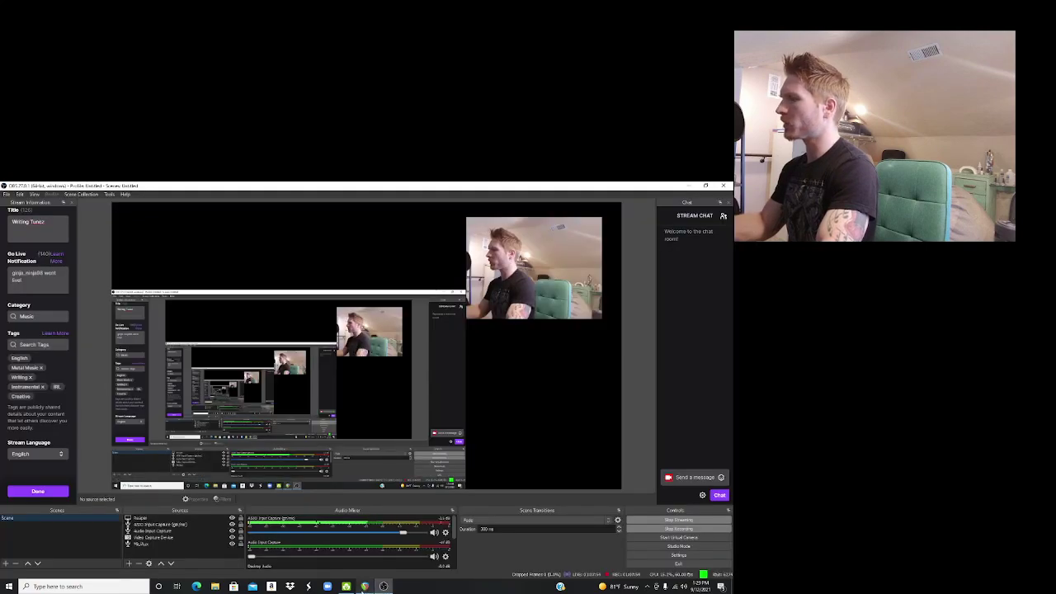
click(364, 586)
key(space)
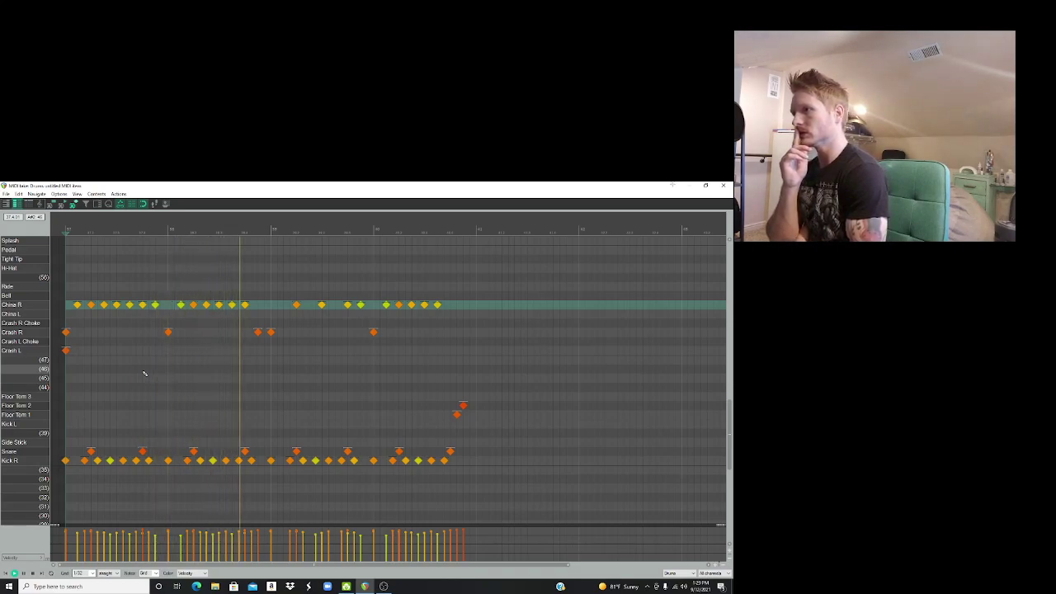
Step: Put the third and fifth China R notes back in measure 39 and play the part through measure 40
key(space)
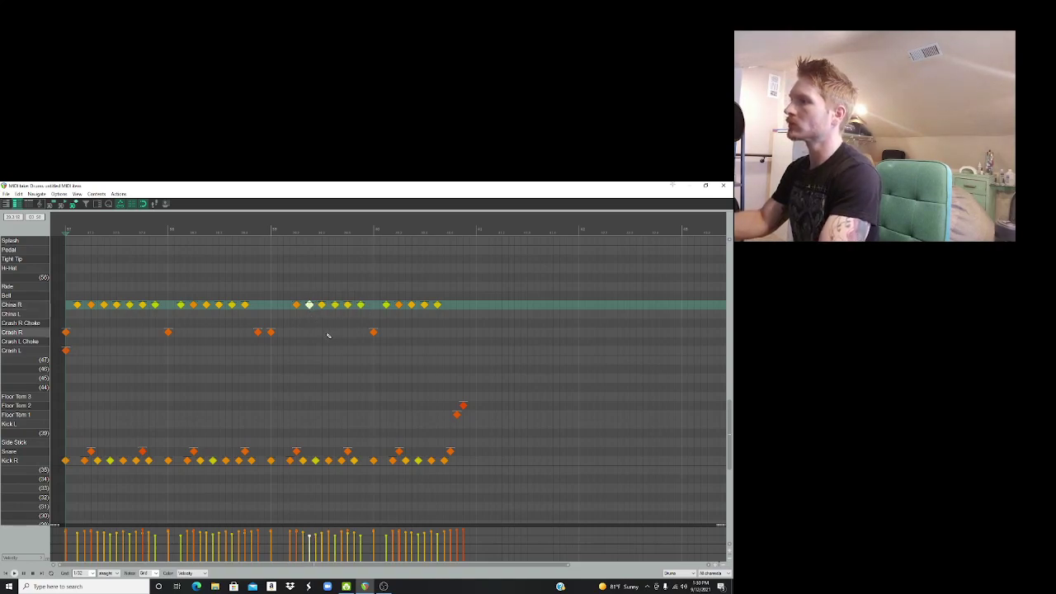
key(space)
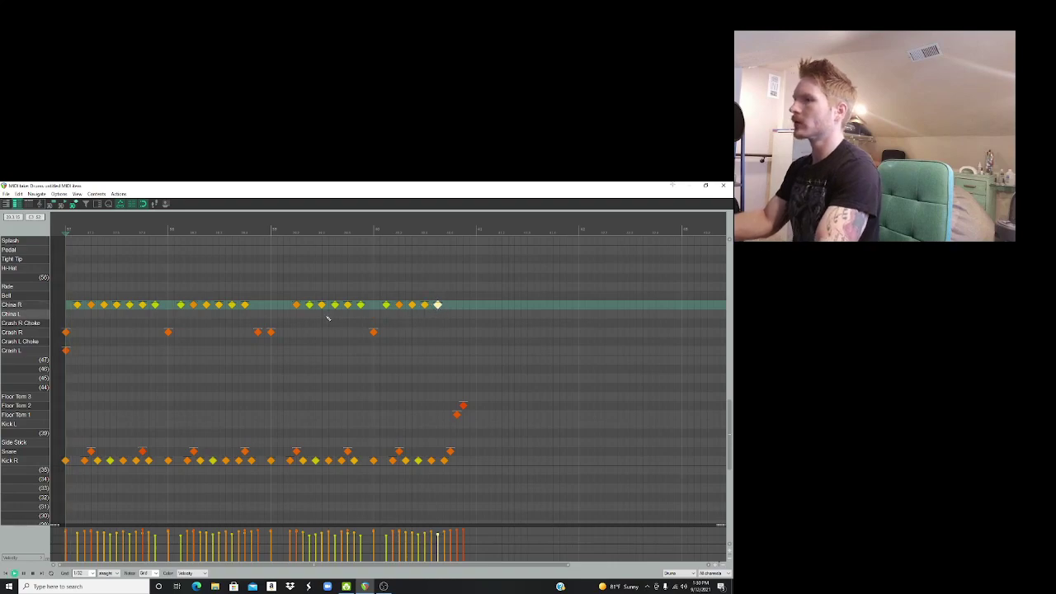
key(space)
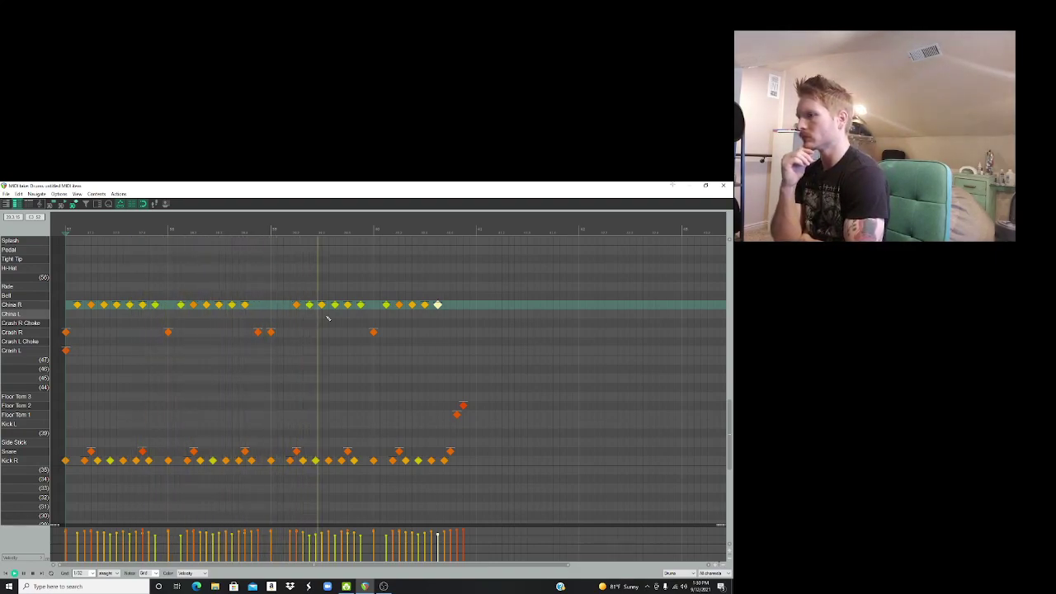
key(space)
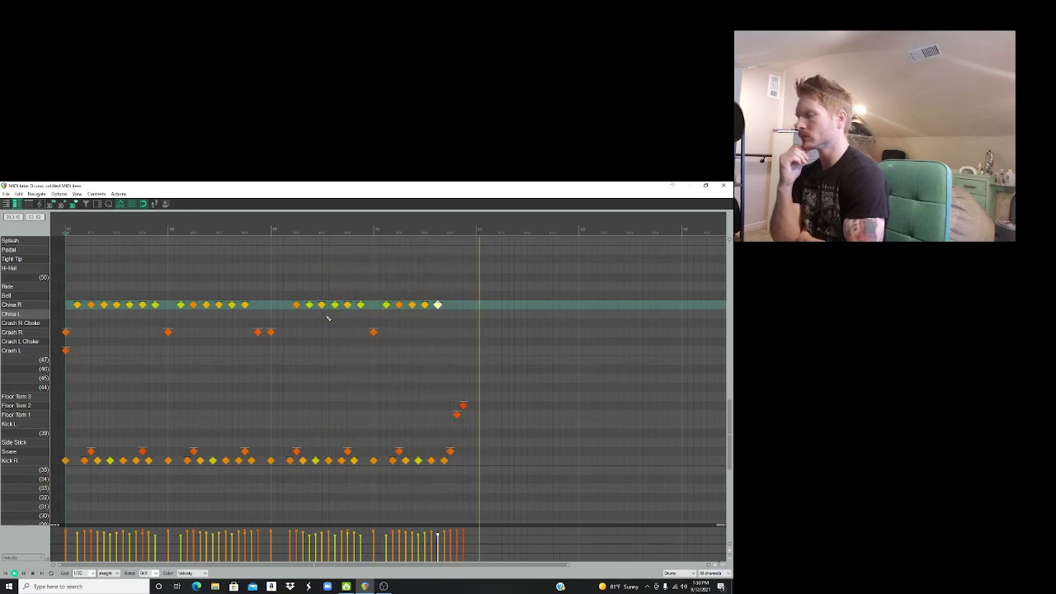
key(space)
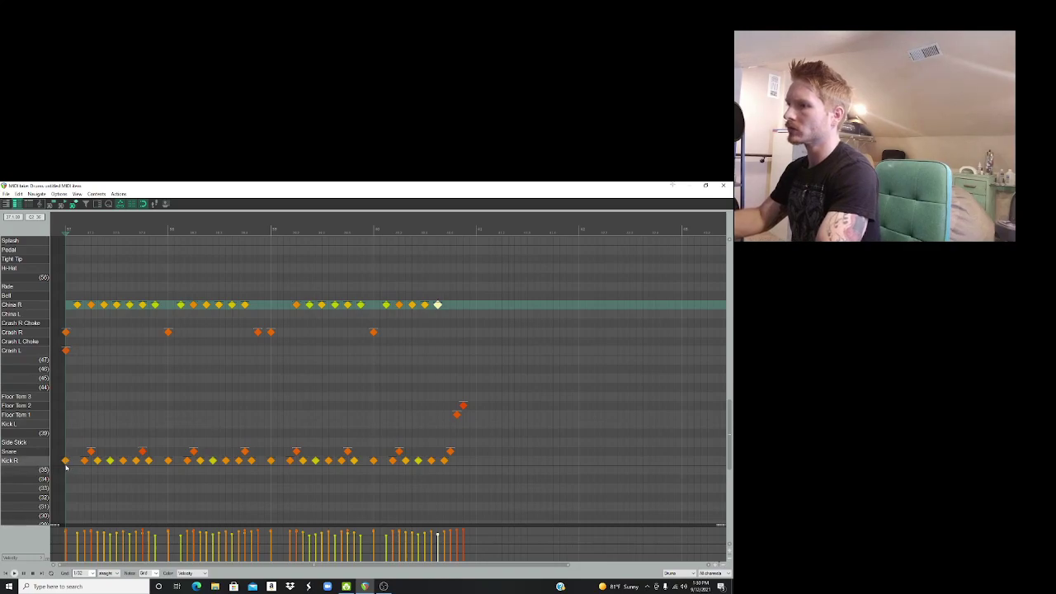
Step: Copy all drum notes of measures 37 to 40, paste them at the start of measure 41, and play back the part
key(ctrl+a)
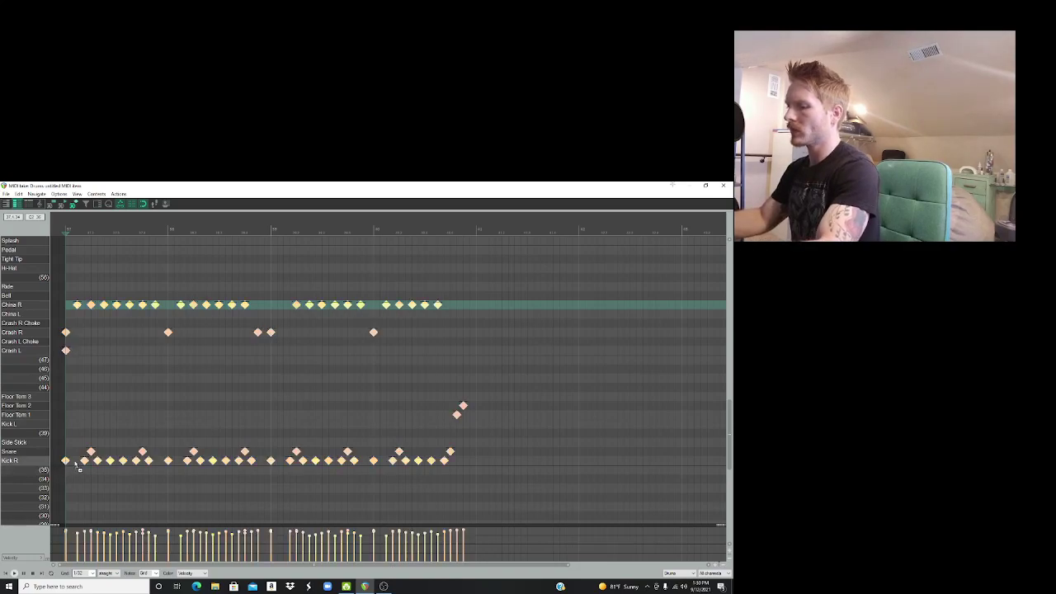
click(481, 467)
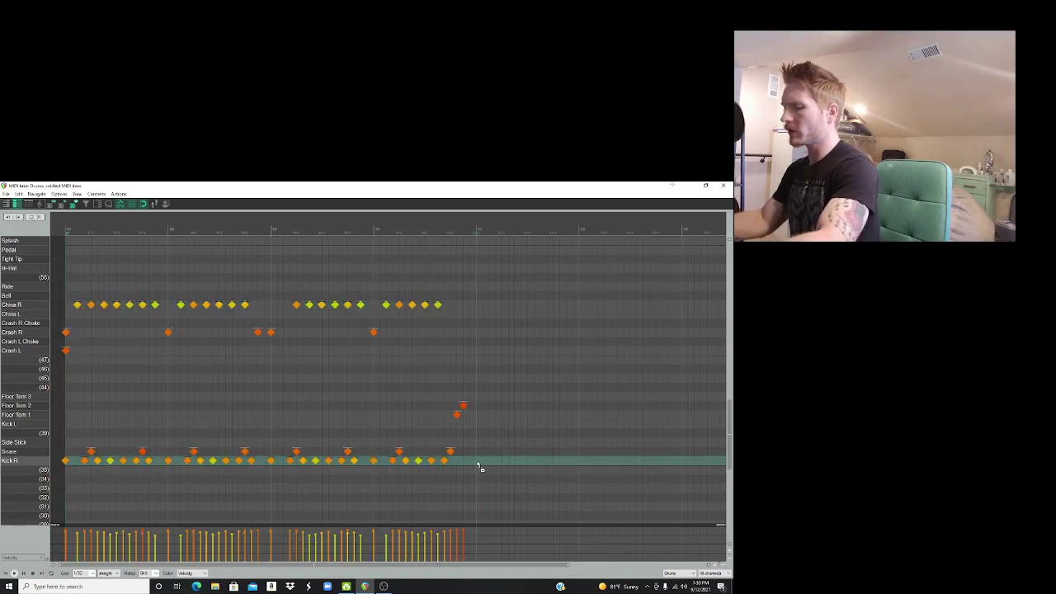
scroll(477, 464, right, 2)
key(ctrl+v)
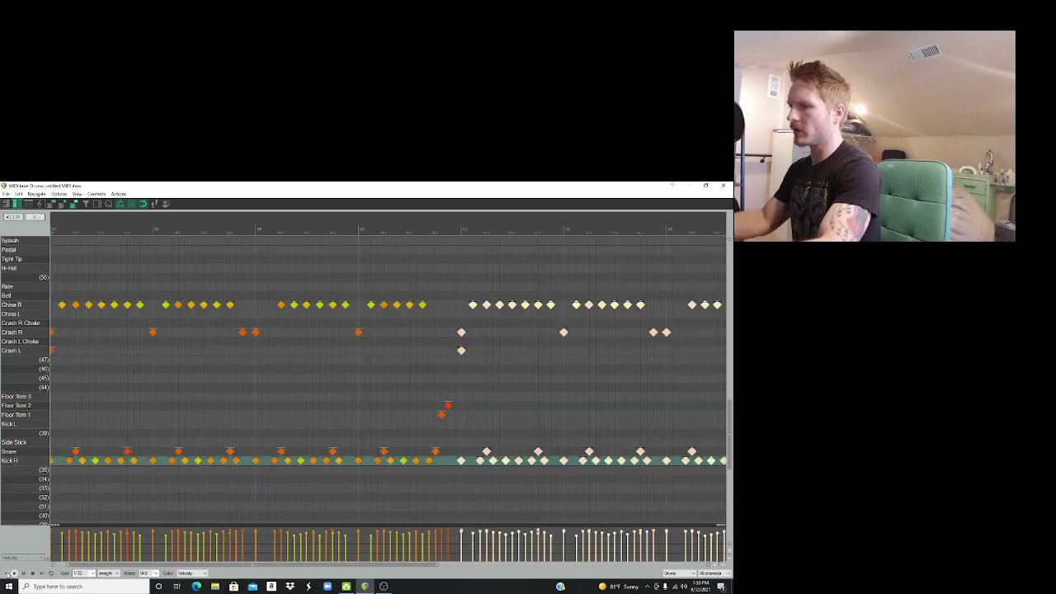
key(space)
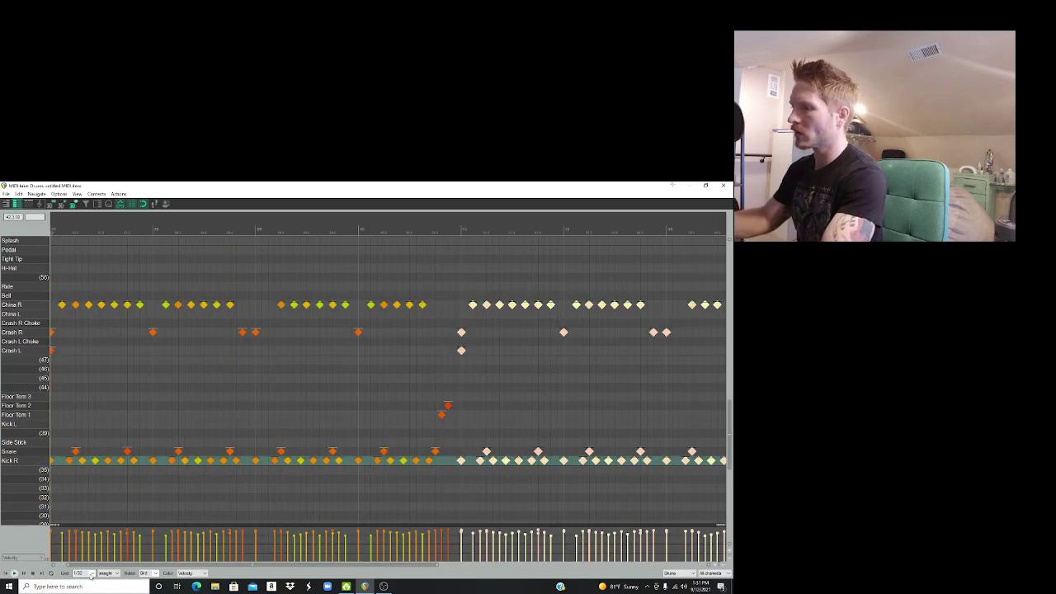
Step: Replace the two floor tom hits ending measure 44 with a Kick R note followed by two Snare notes, and play back the part
drag(241, 566, 462, 566)
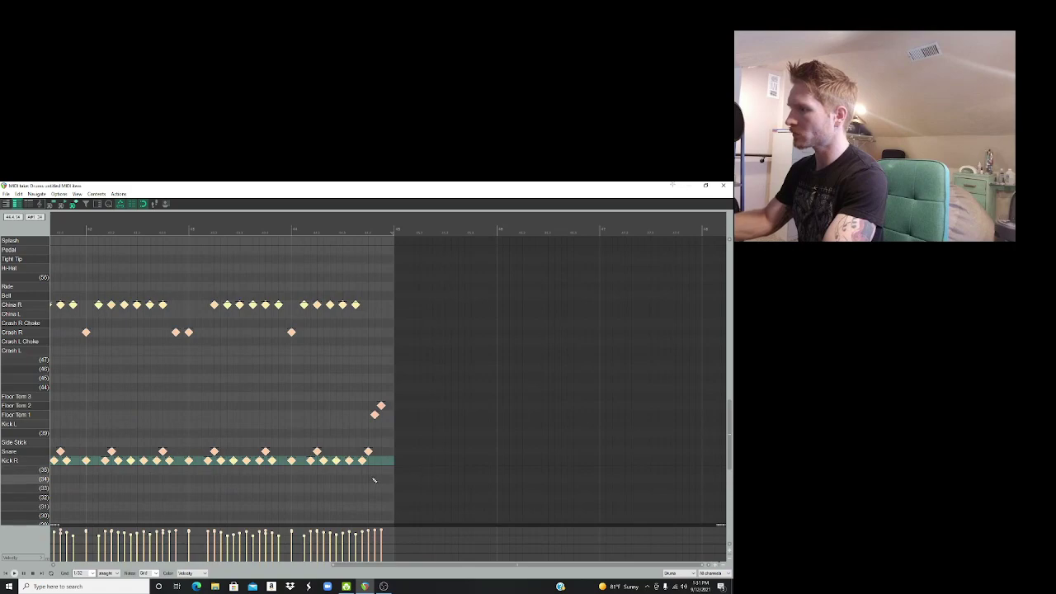
click(375, 415)
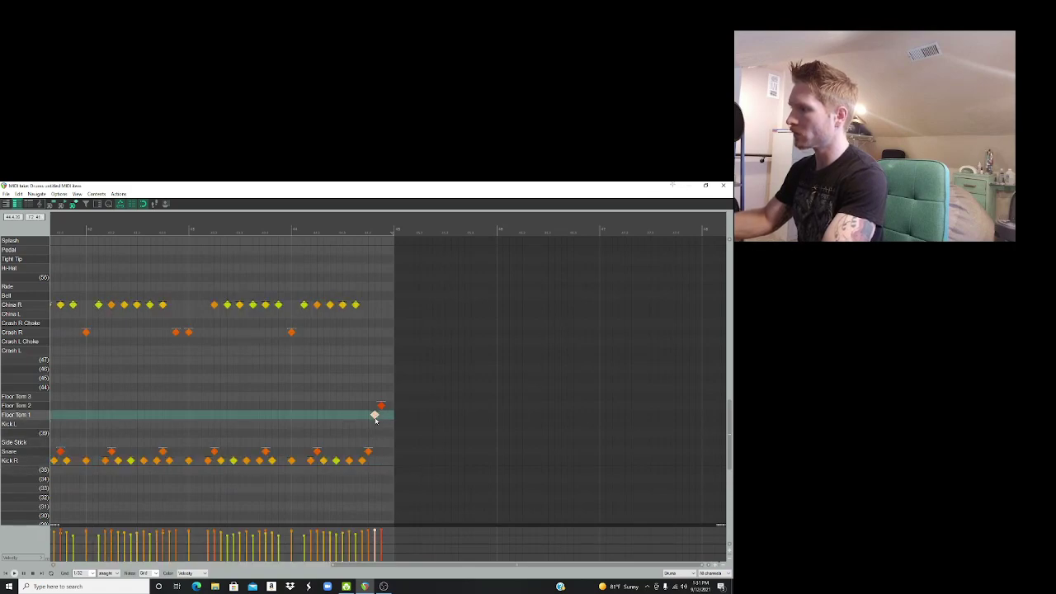
drag(376, 419, 374, 463)
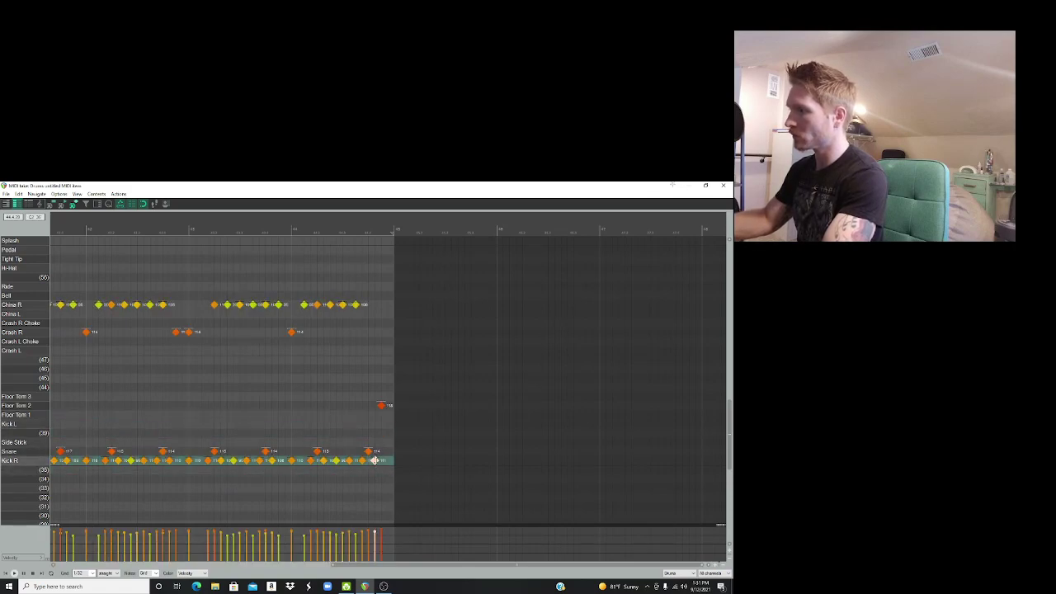
drag(381, 405, 384, 456)
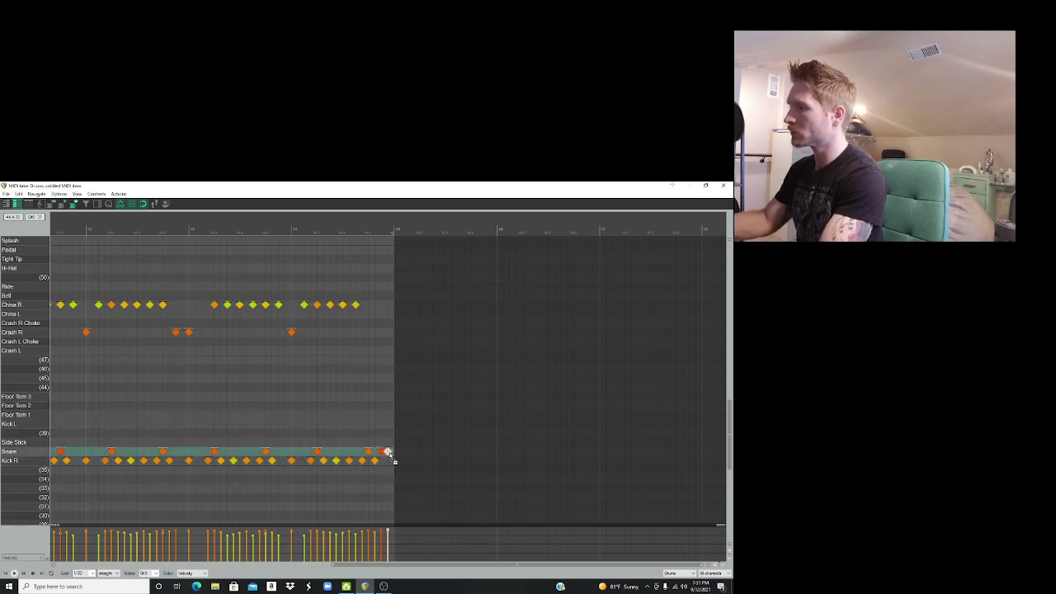
key(space)
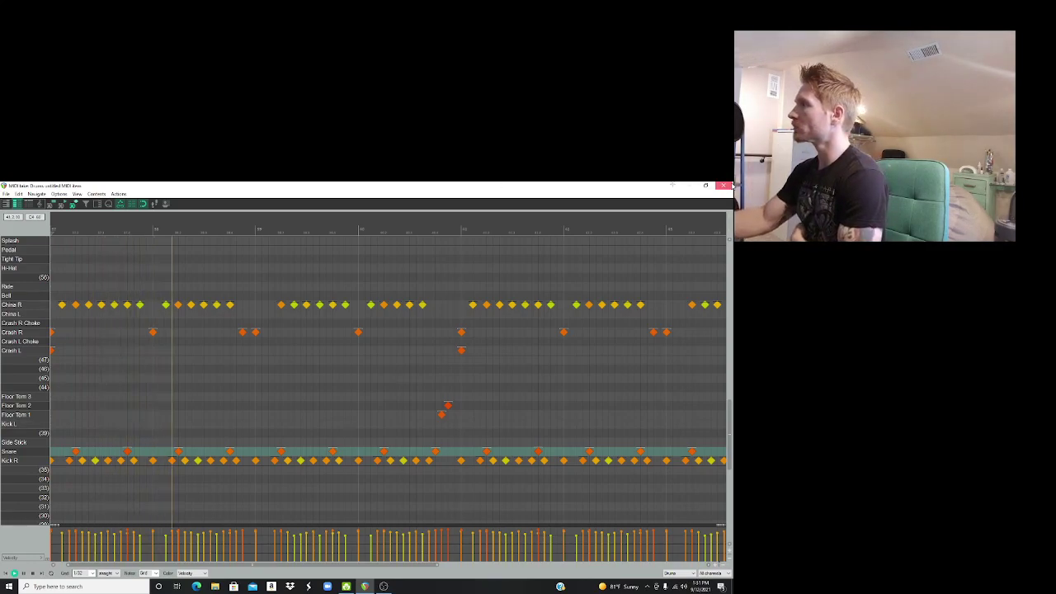
Step: Close the drum notes and duplicate the Lead item that starts at measure 37 so the copy begins at measure 41
key(Escape)
click(357, 362)
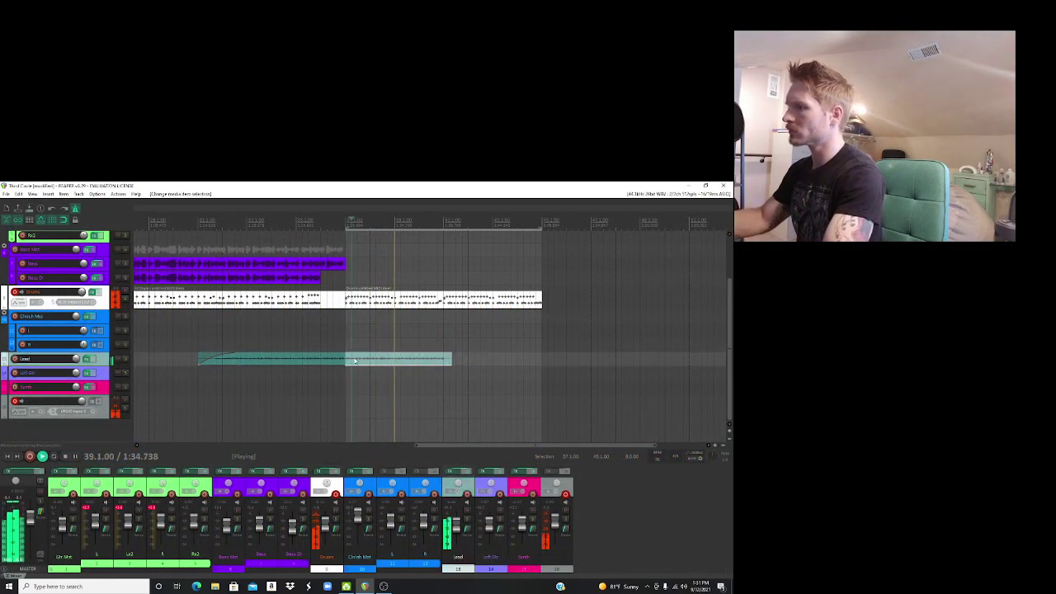
drag(357, 361, 449, 361)
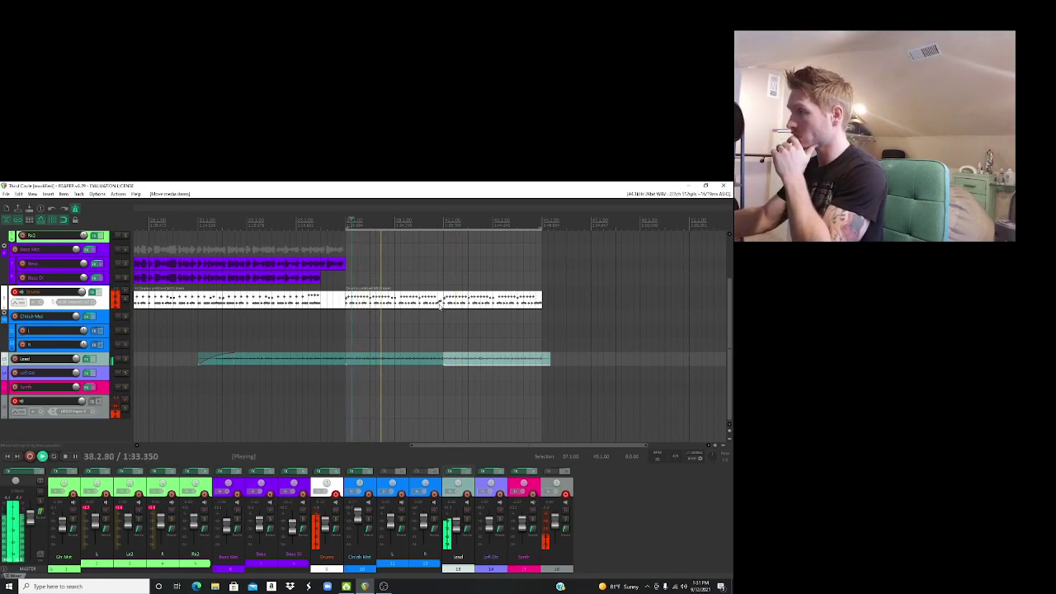
Step: Open the drum notes that start at measure 37 and play the part from the end of measure 40 into measure 41
double_click(440, 304)
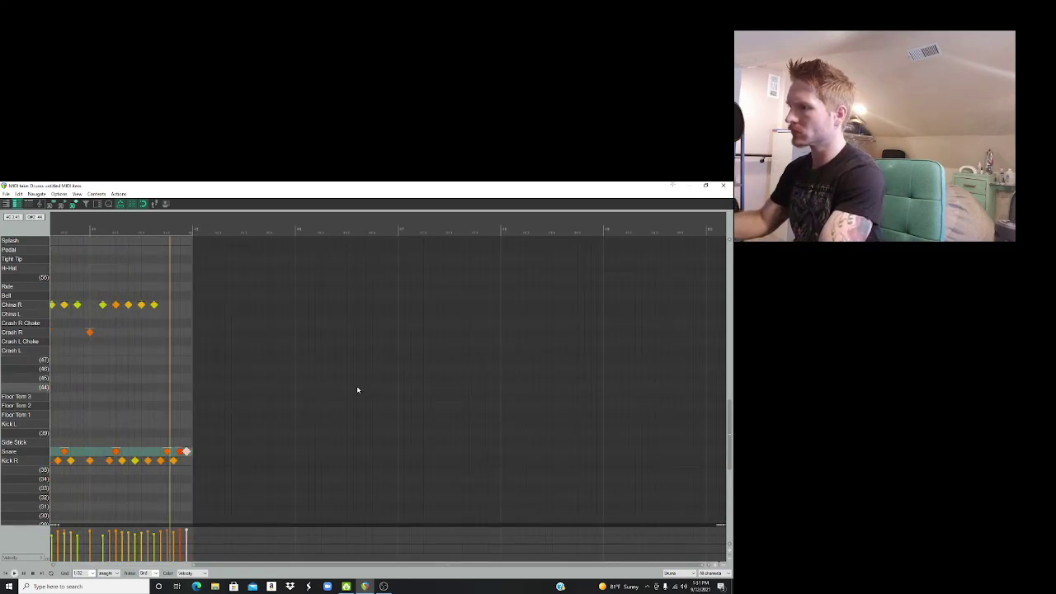
drag(391, 564, 235, 566)
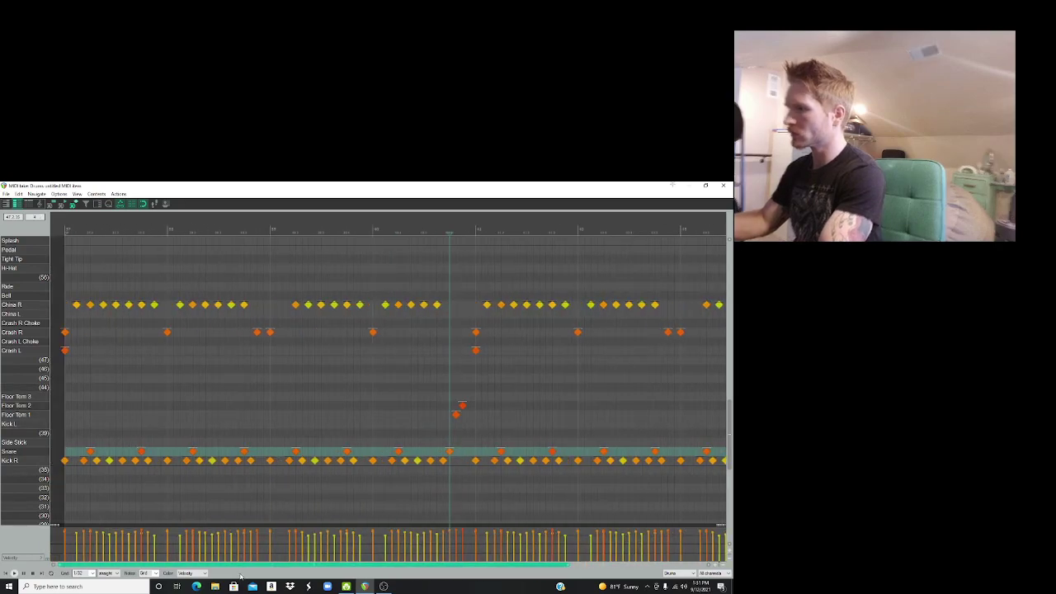
key(space)
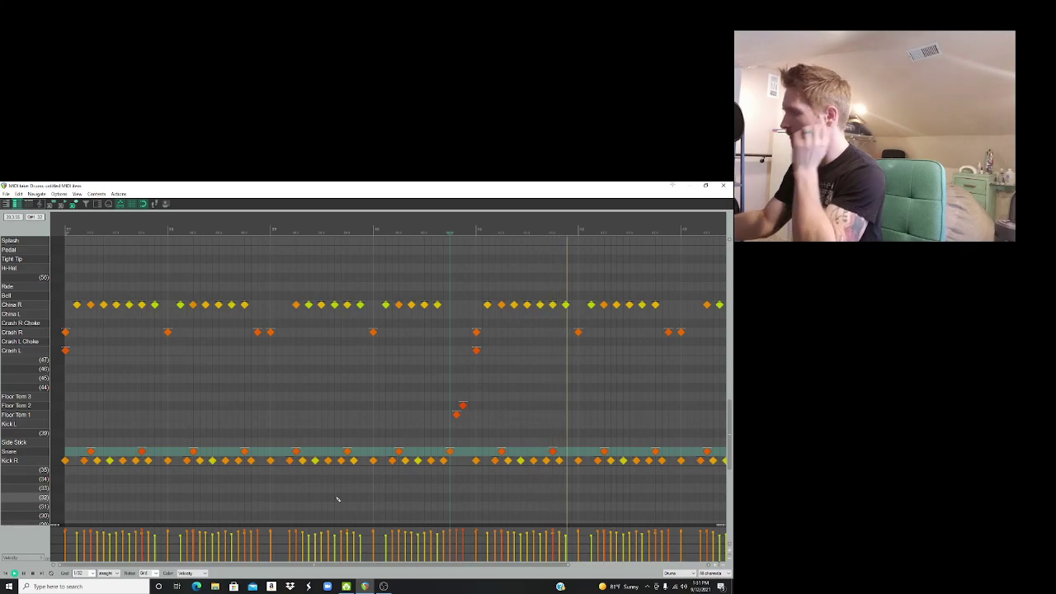
key(space)
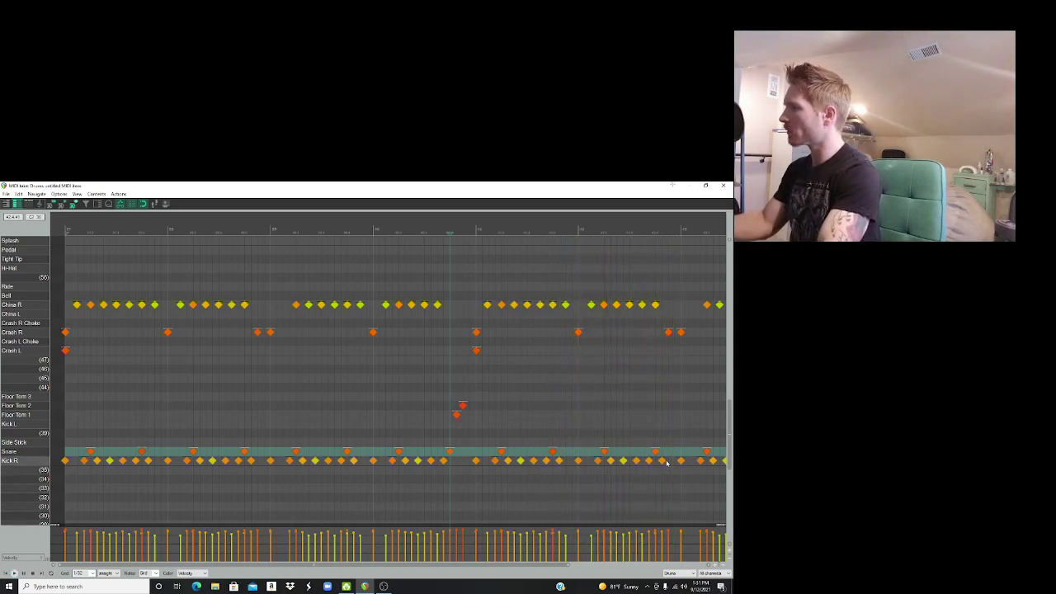
Step: Try extra Kick R notes at the end of measure 42 and early in measure 43, and play back the part
click(664, 462)
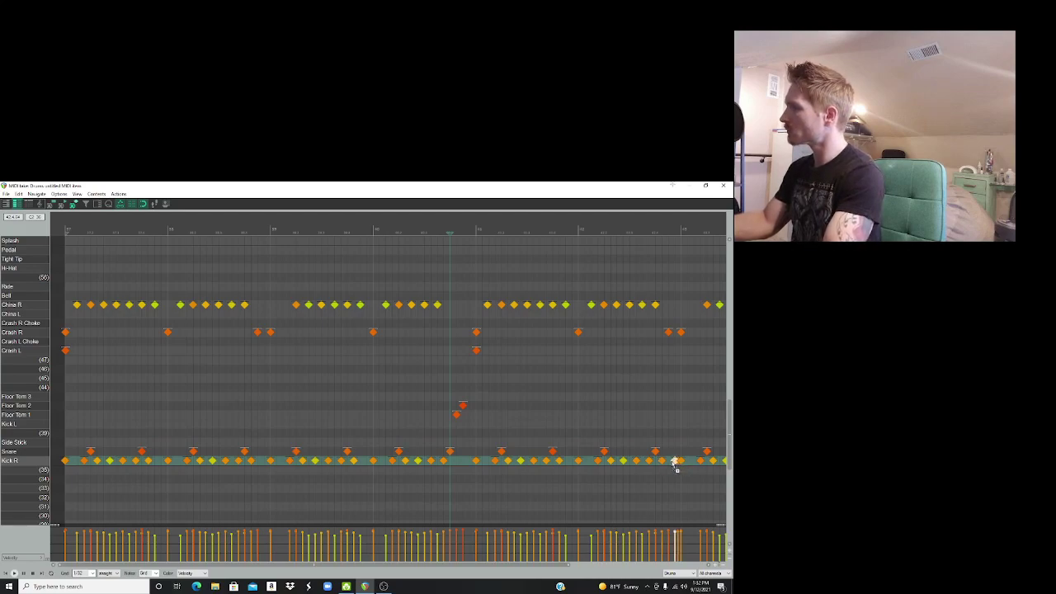
key(space)
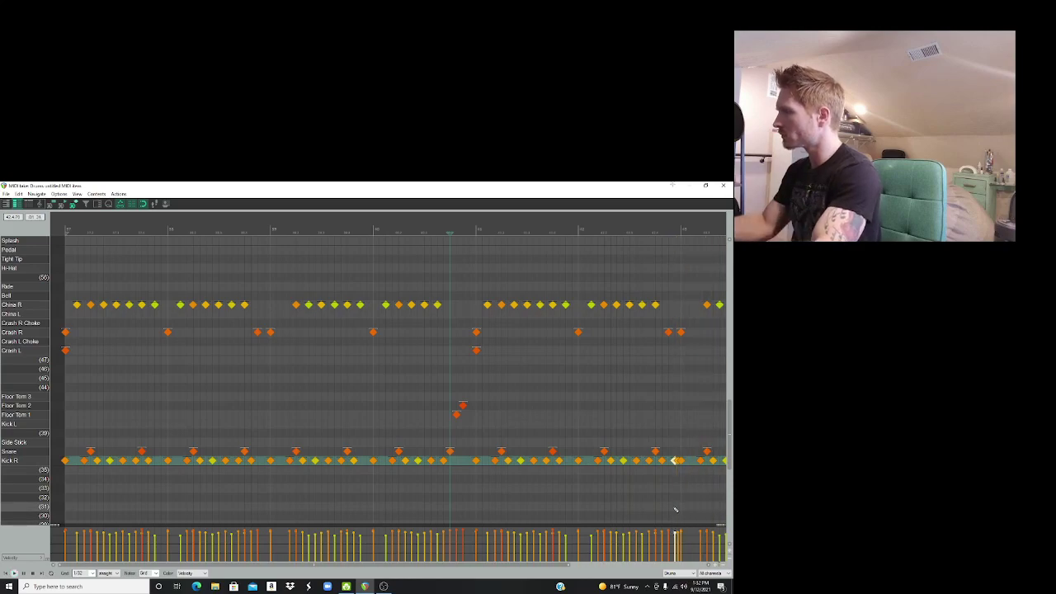
scroll(674, 508, up, 2)
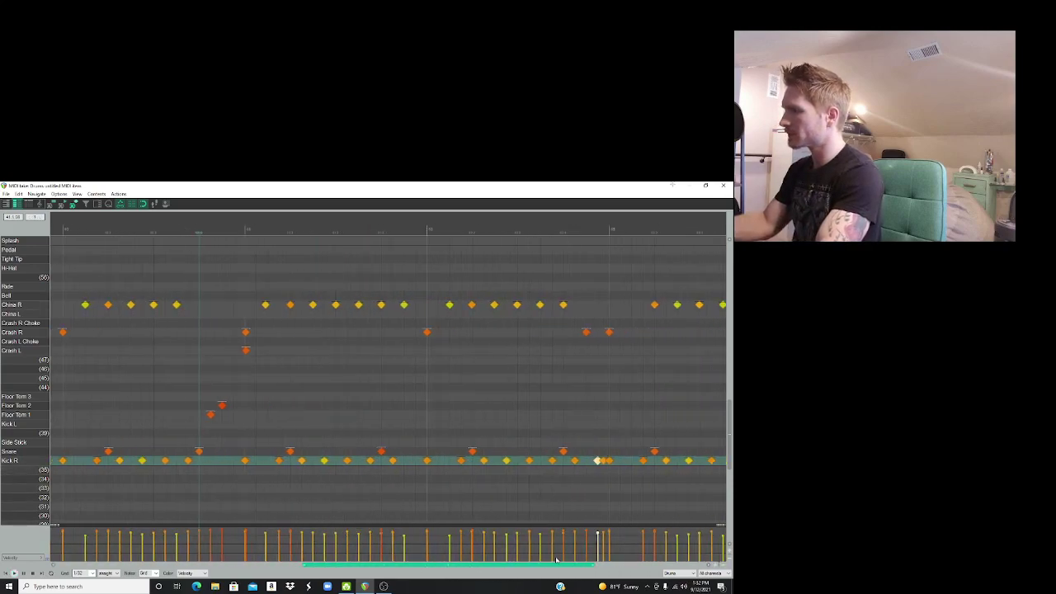
drag(546, 465, 541, 462)
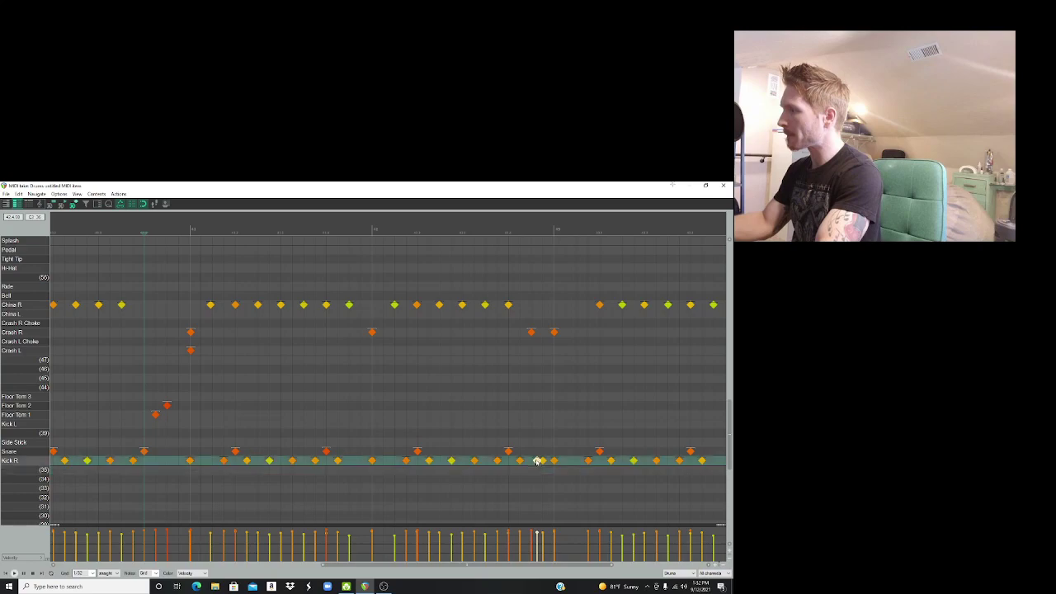
key(space)
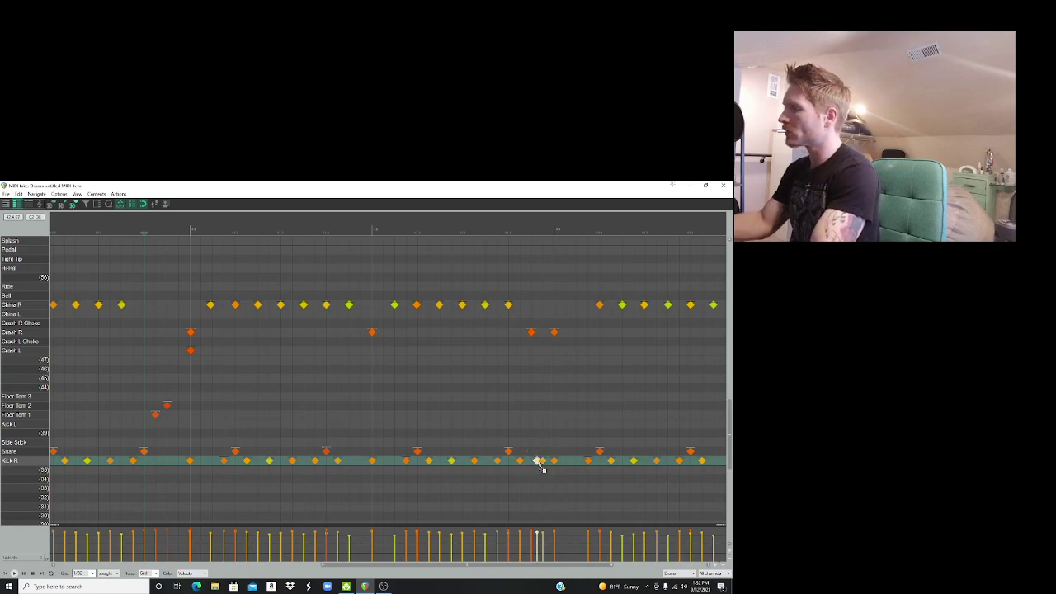
key(space)
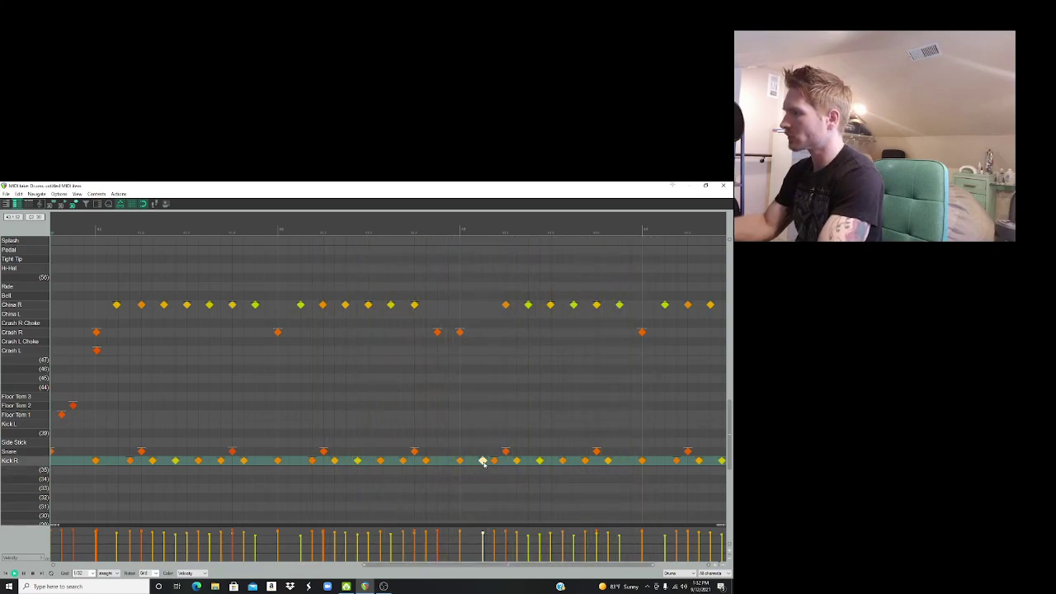
key(space)
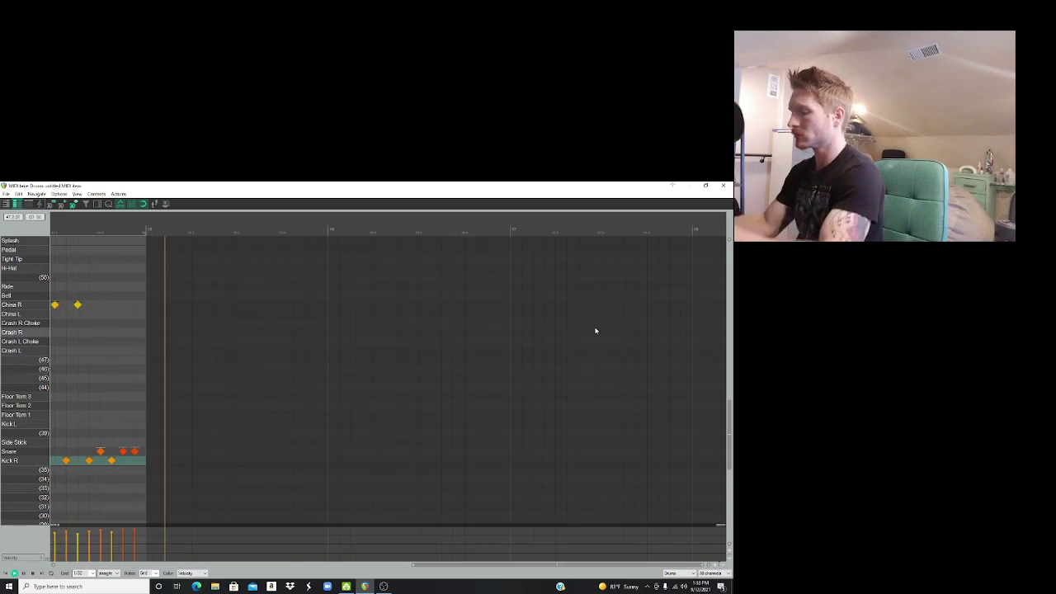
key(space)
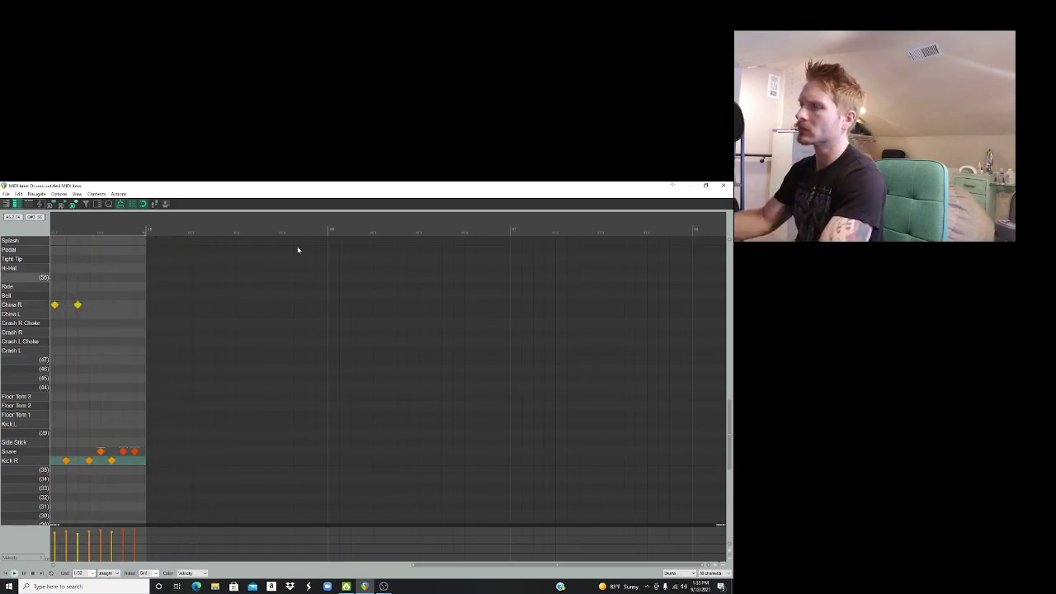
Step: Close the drum notes, disarm the Drums track for recording, and save the project
click(726, 184)
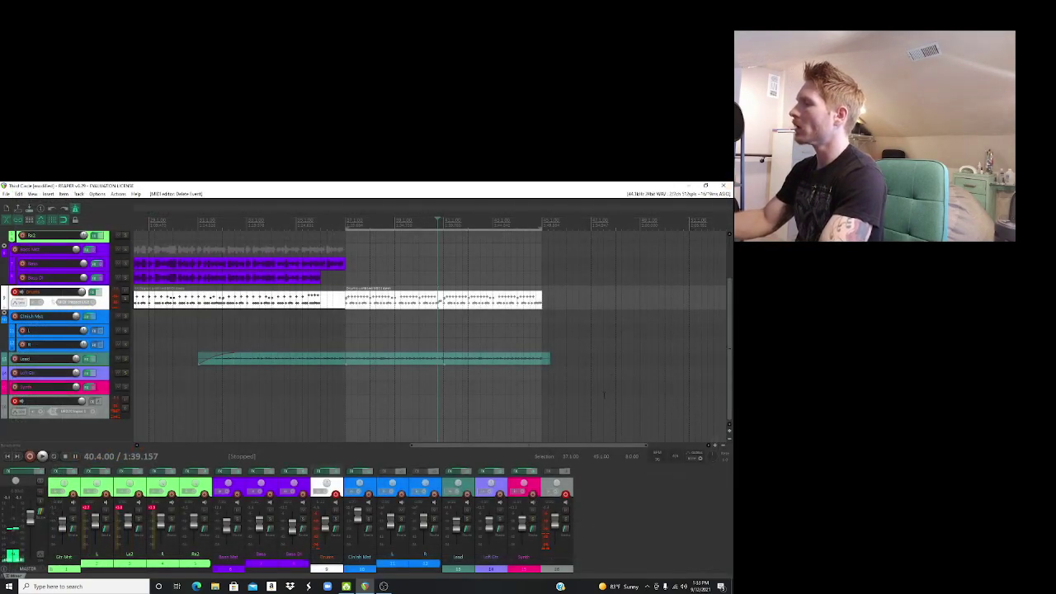
click(383, 587)
click(366, 587)
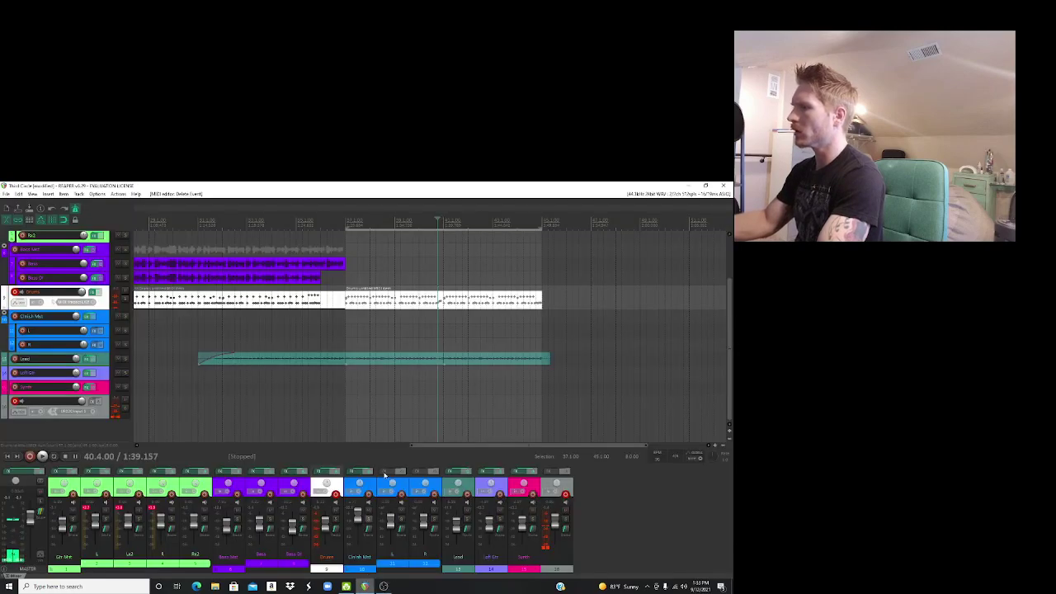
click(335, 495)
click(6, 194)
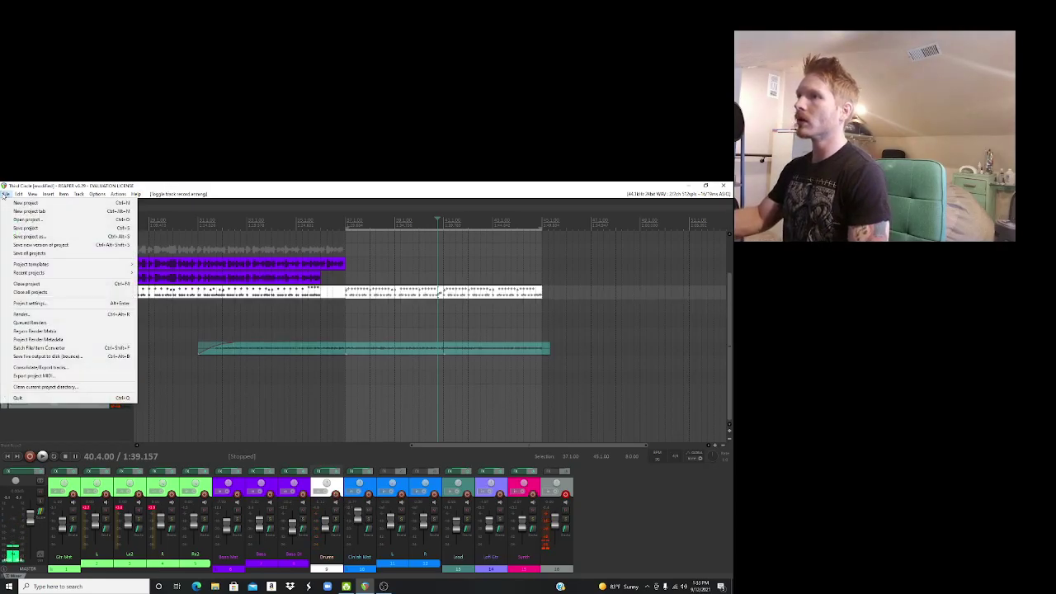
click(379, 231)
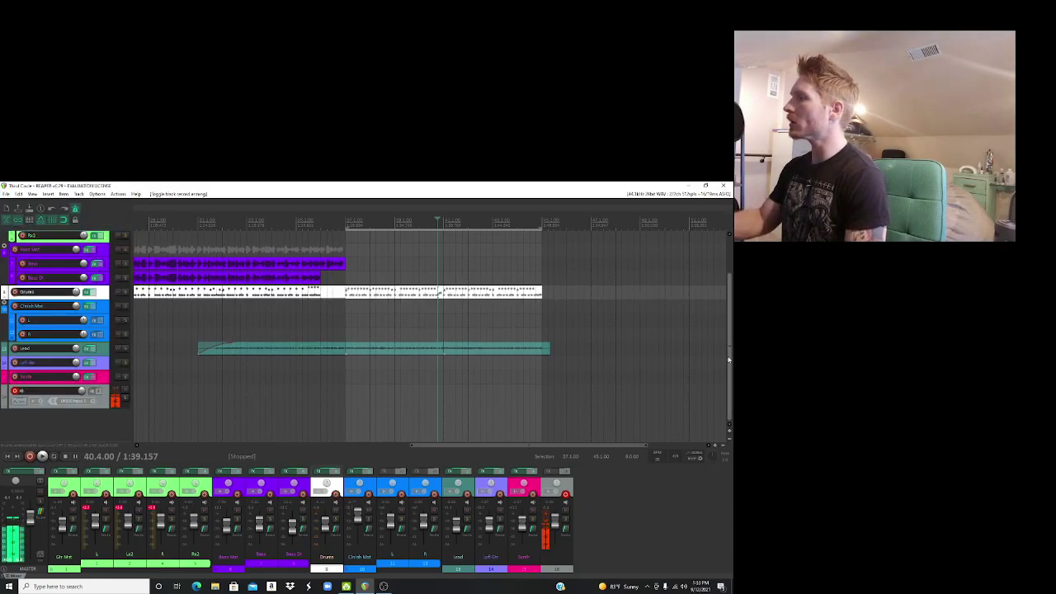
Step: Arm the second left guitar track in the green guitar group for recording
drag(729, 360, 733, 314)
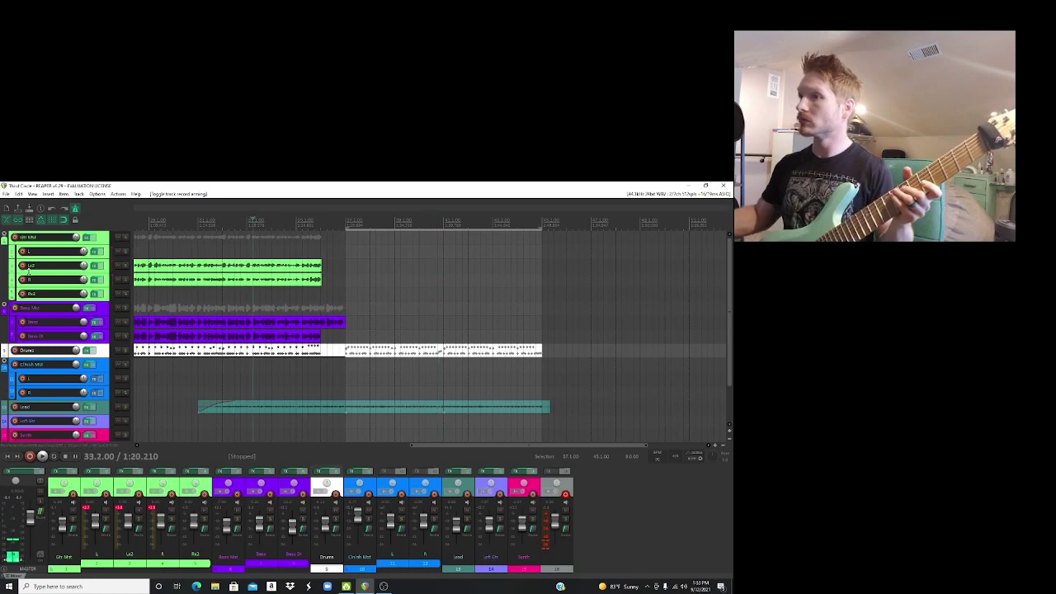
key(ctrl+t)
key(space)
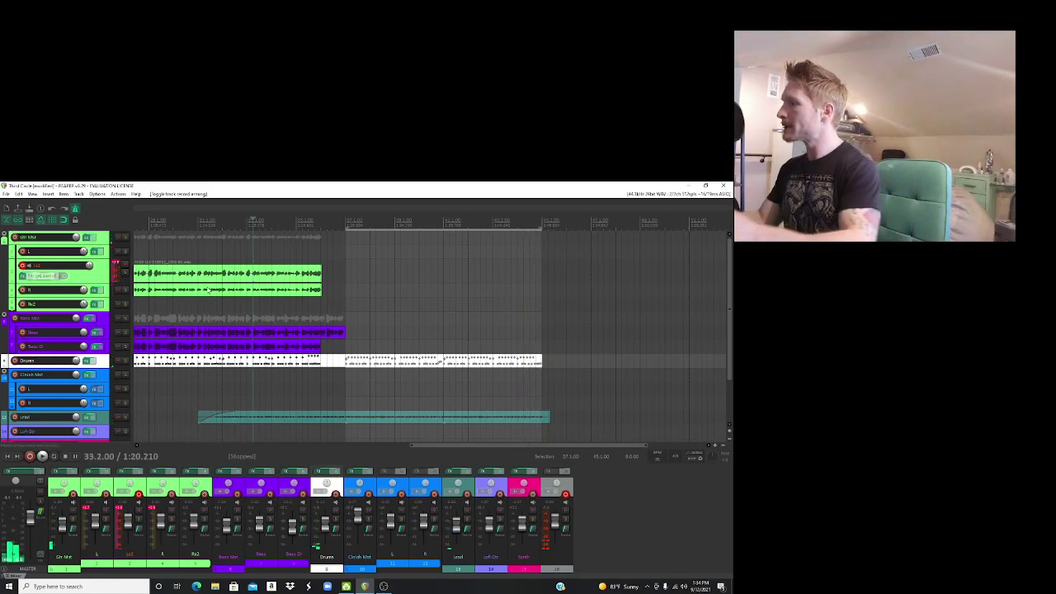
Step: Trim the last Lead item so it ends just past the start of measure 45, and split the drum item at measure 41
drag(550, 420, 542, 419)
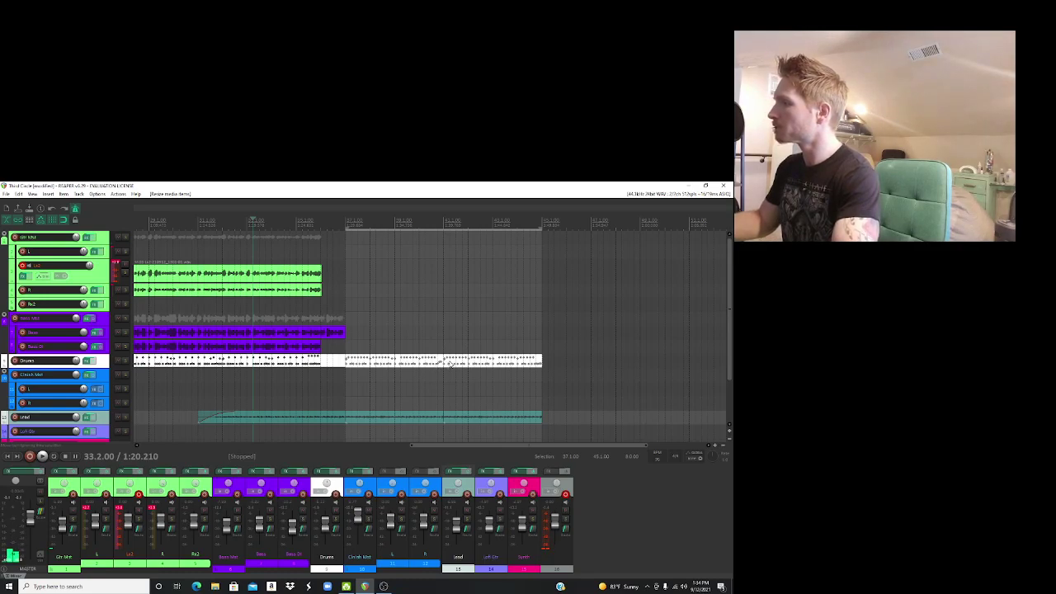
drag(451, 363, 548, 421)
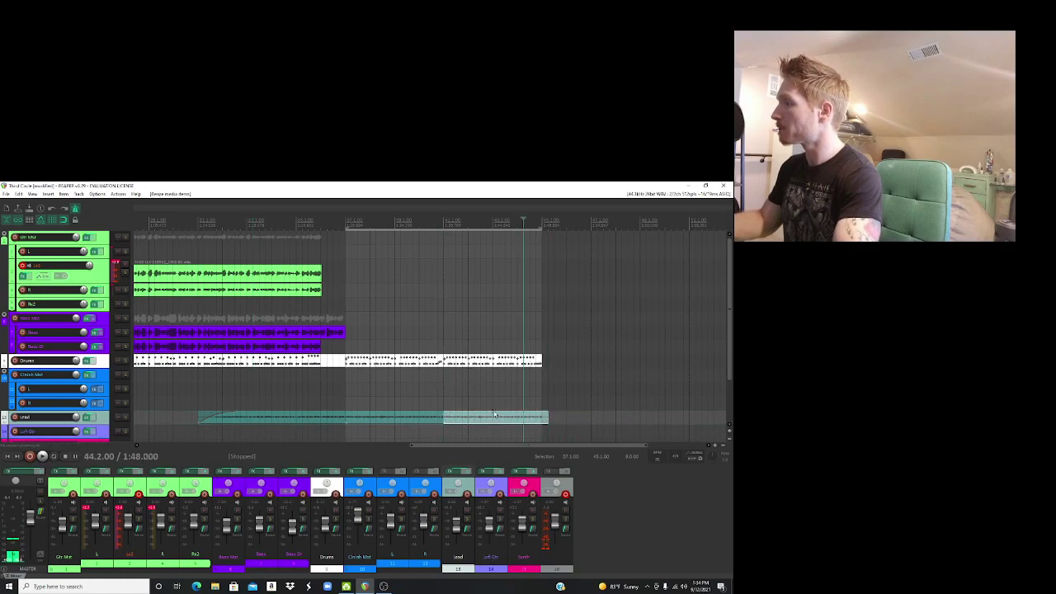
click(452, 365)
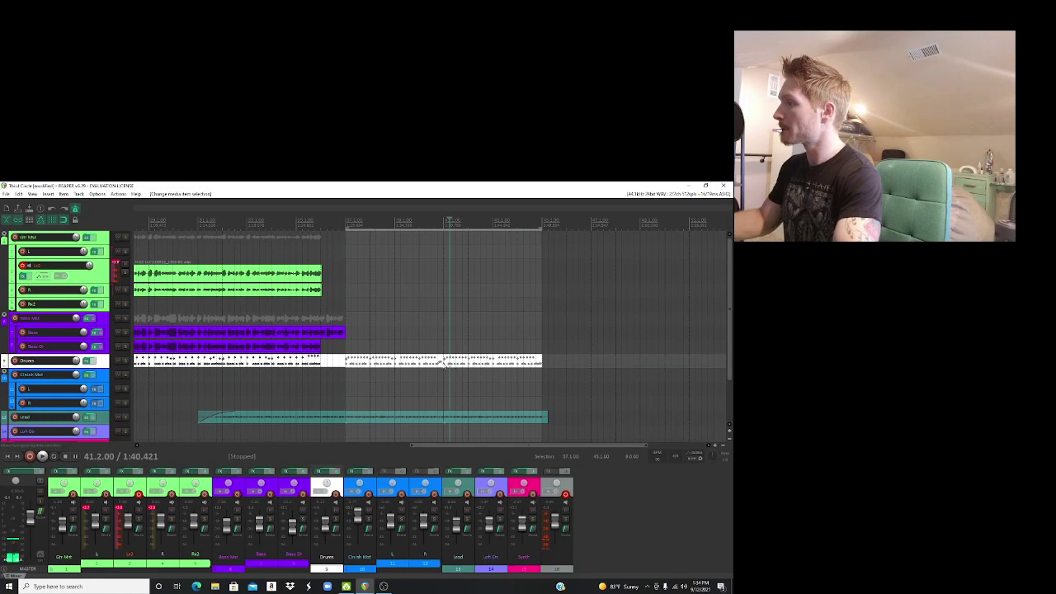
click(444, 365)
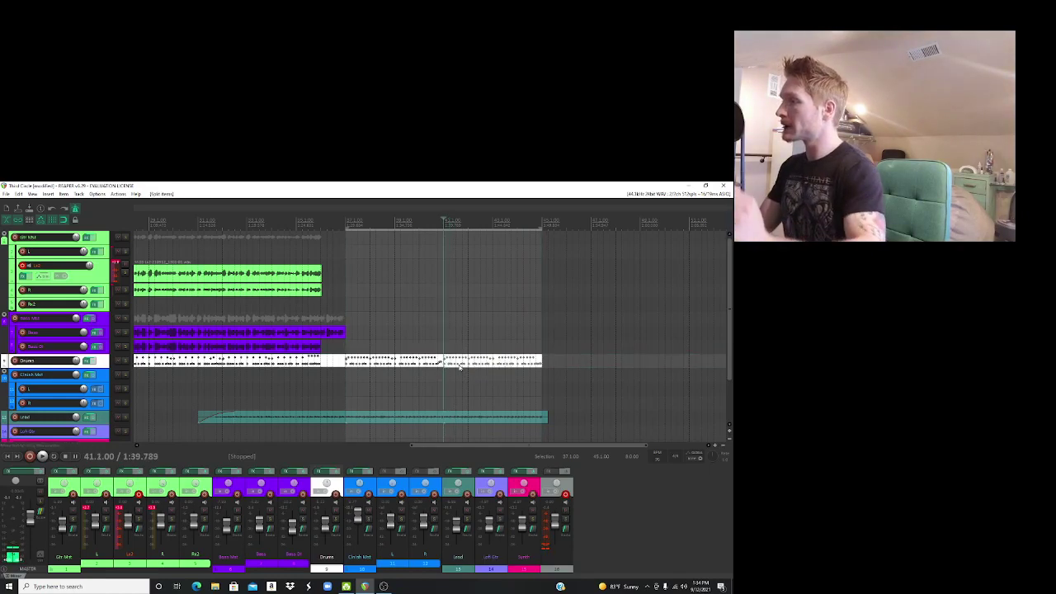
Step: Move the measure 41 drum and Lead items to measure 45, and copy the measure 37 drum and Lead items to measure 41
drag(475, 367, 555, 365)
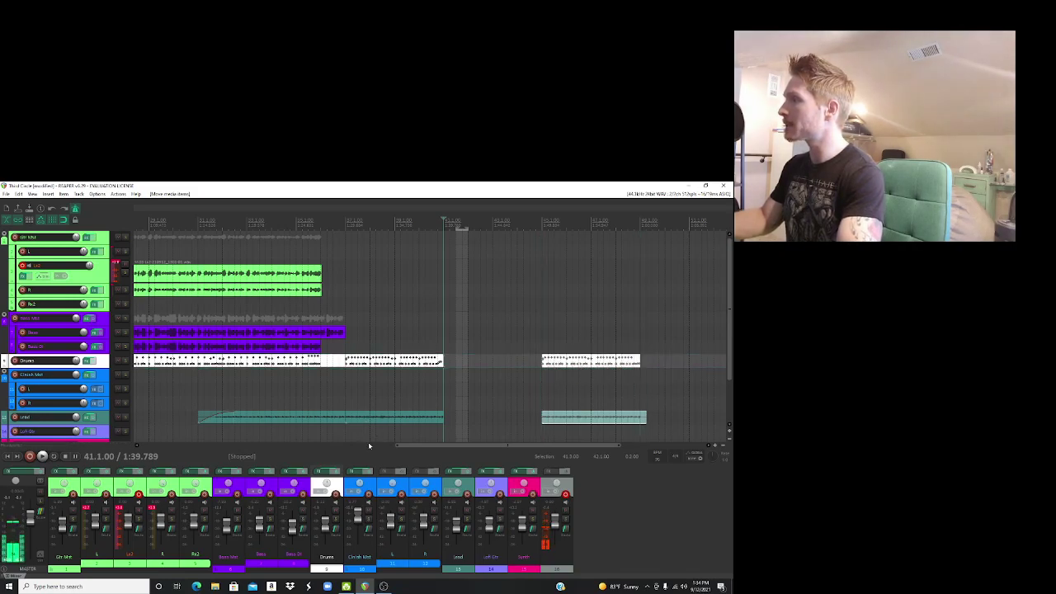
drag(385, 363, 465, 369)
Step: Play the song from measure 35 through measure 48 to practise guitar over the extended section
click(308, 221)
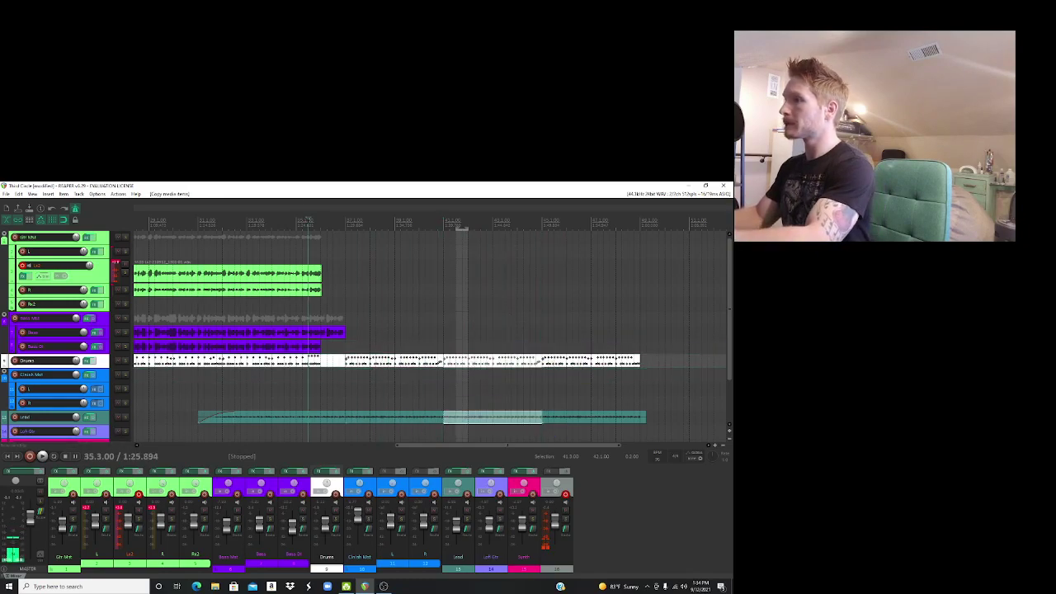
key(space)
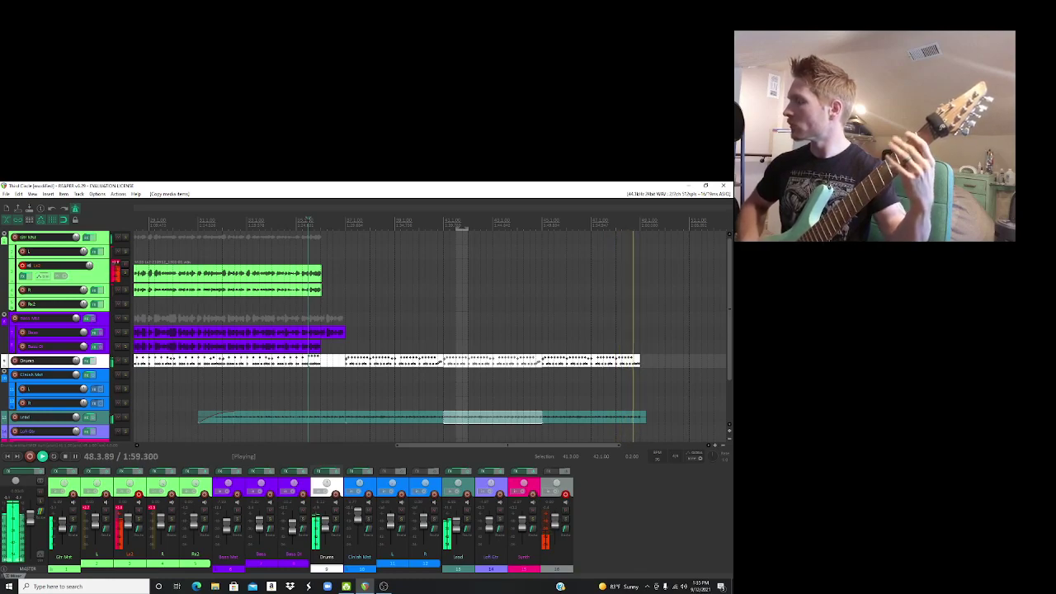
key(space)
key(space)
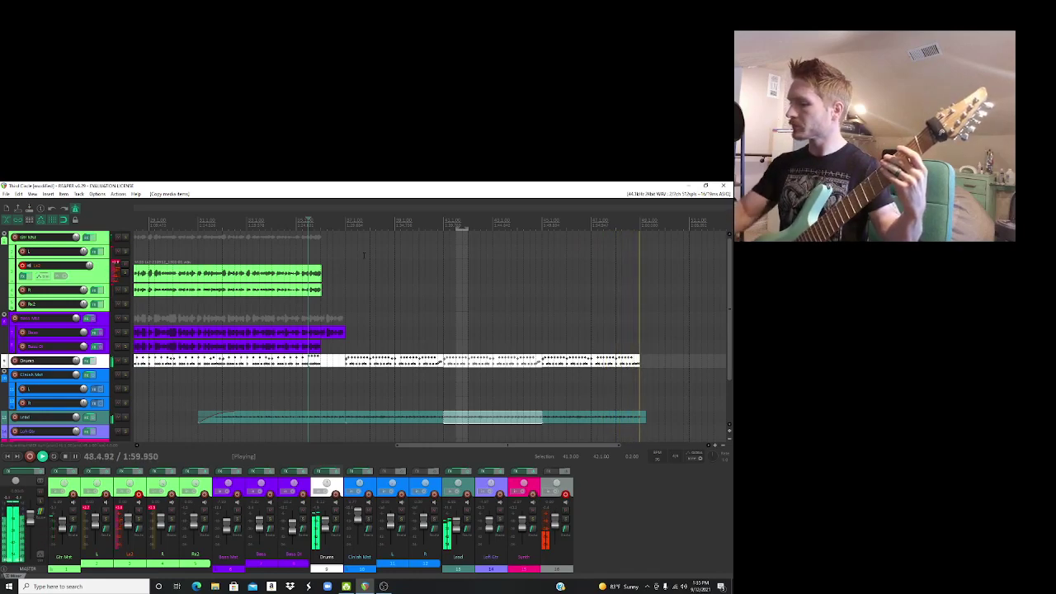
key(space)
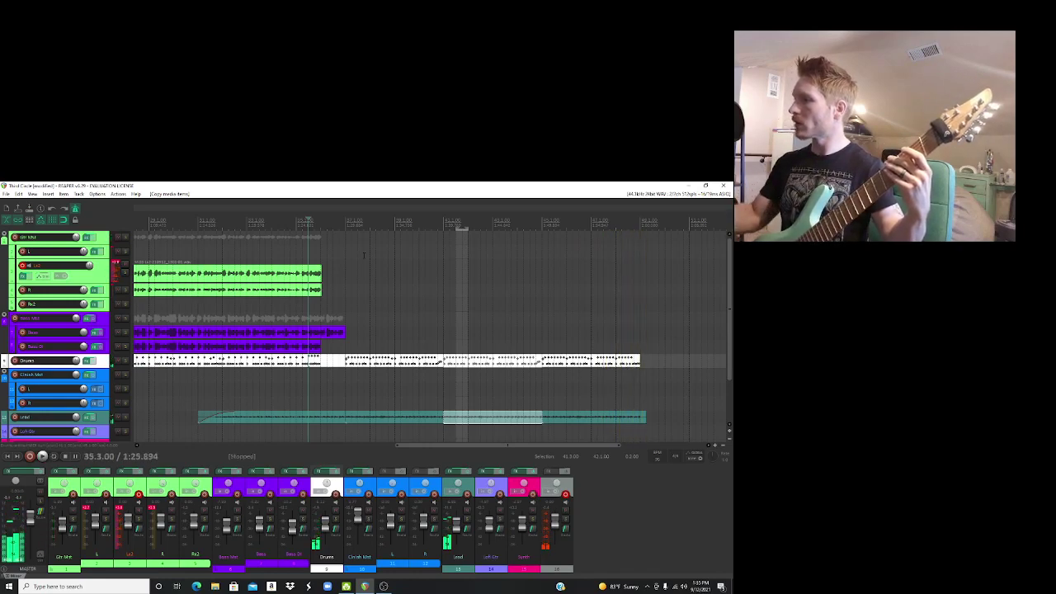
Step: Open the drum item at measure 37, play it back from its start, and close the drum notes
click(351, 365)
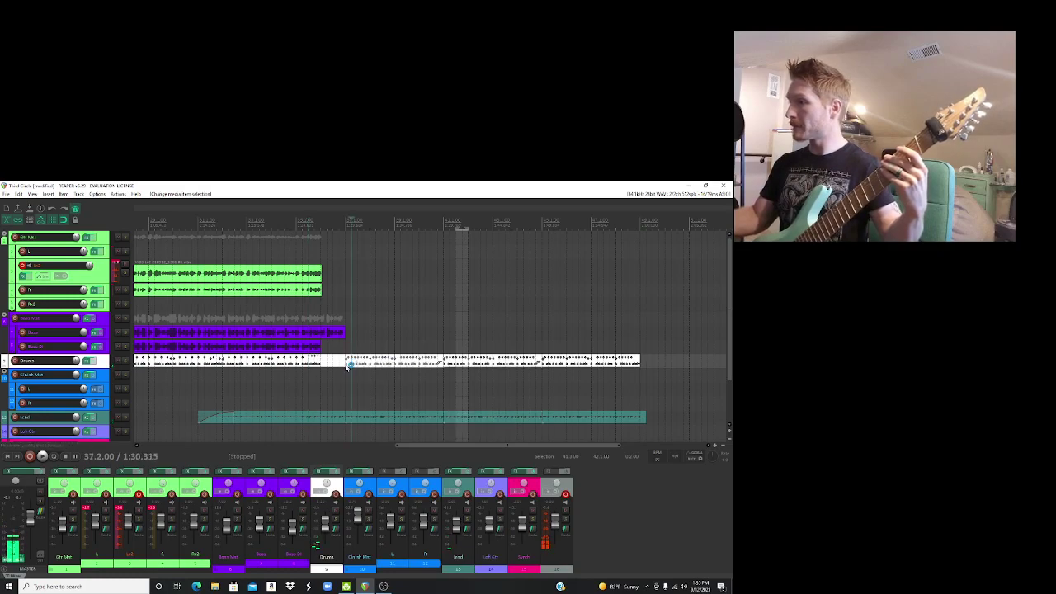
double_click(352, 365)
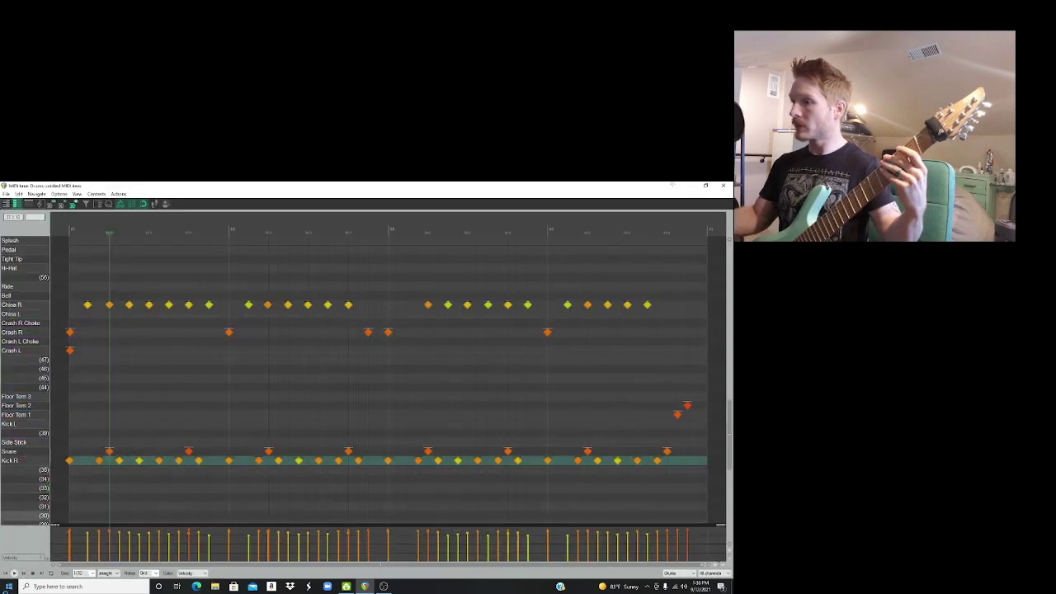
click(11, 573)
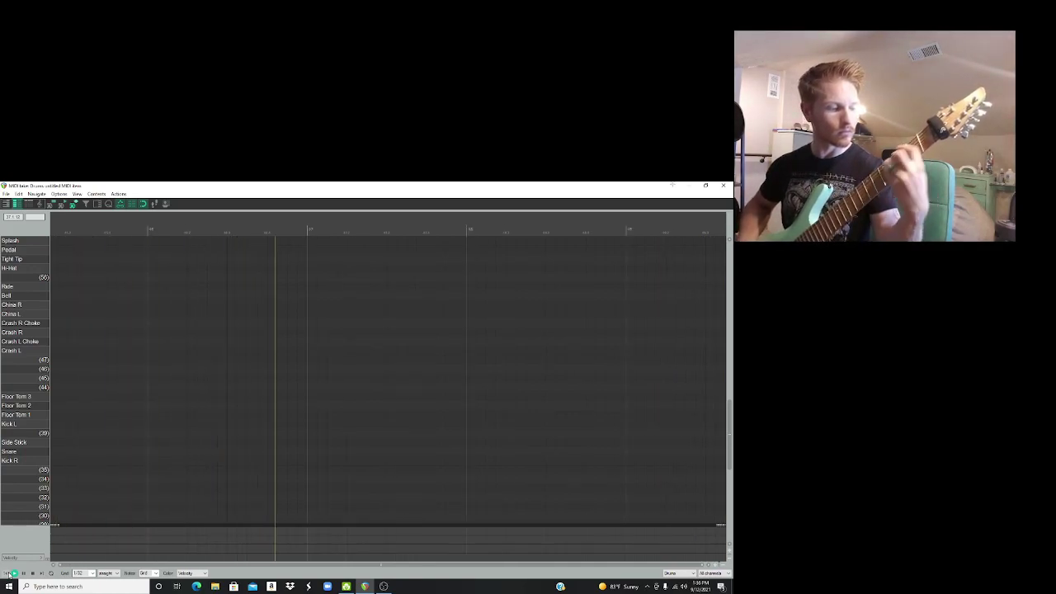
click(11, 573)
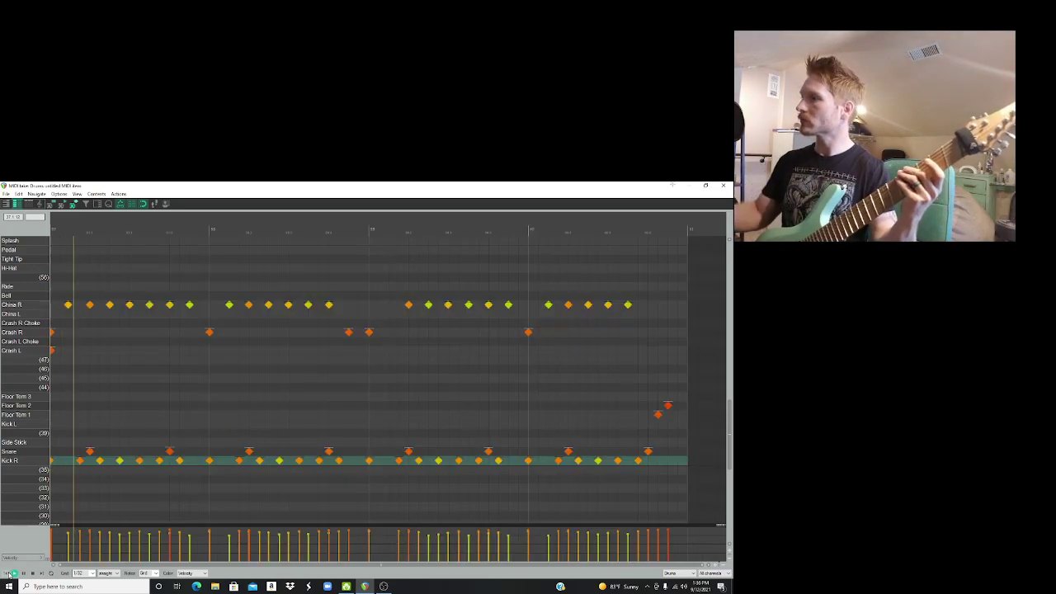
click(724, 184)
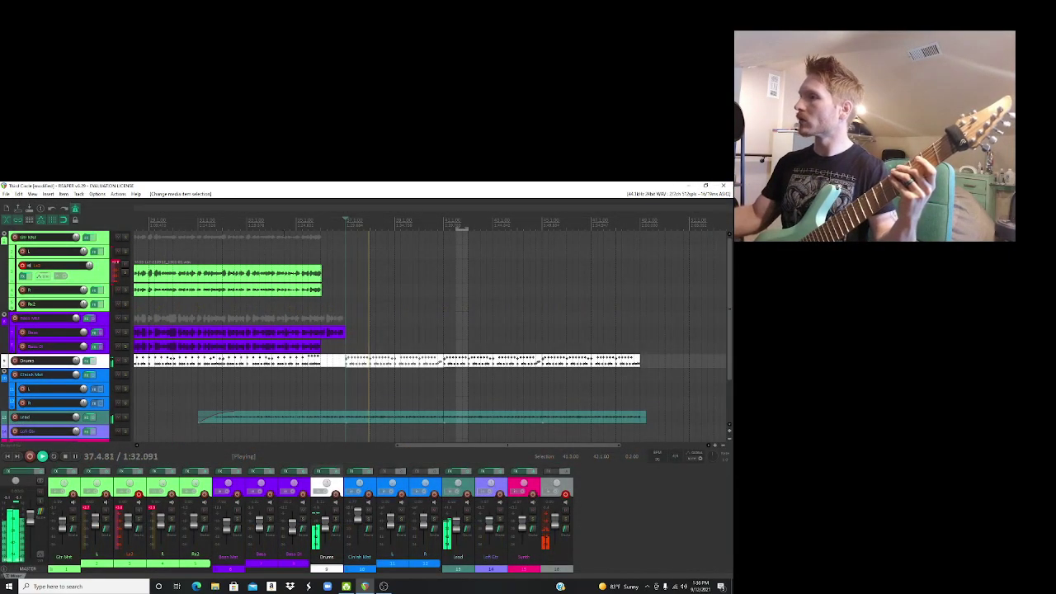
Step: Play the song from measure 36 to rehearse the guitar part
key(space)
key(space)
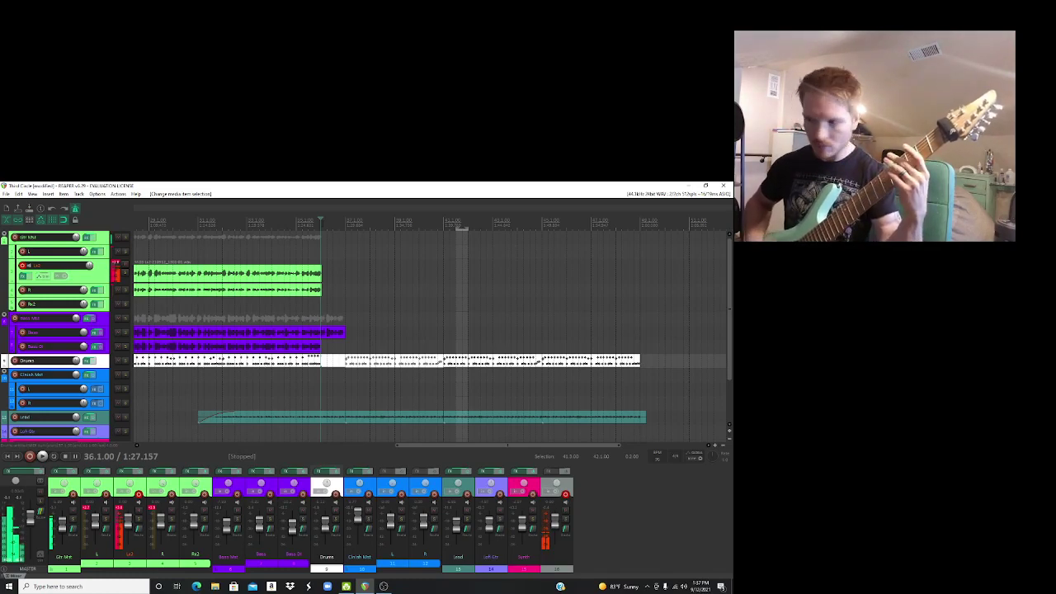
key(space)
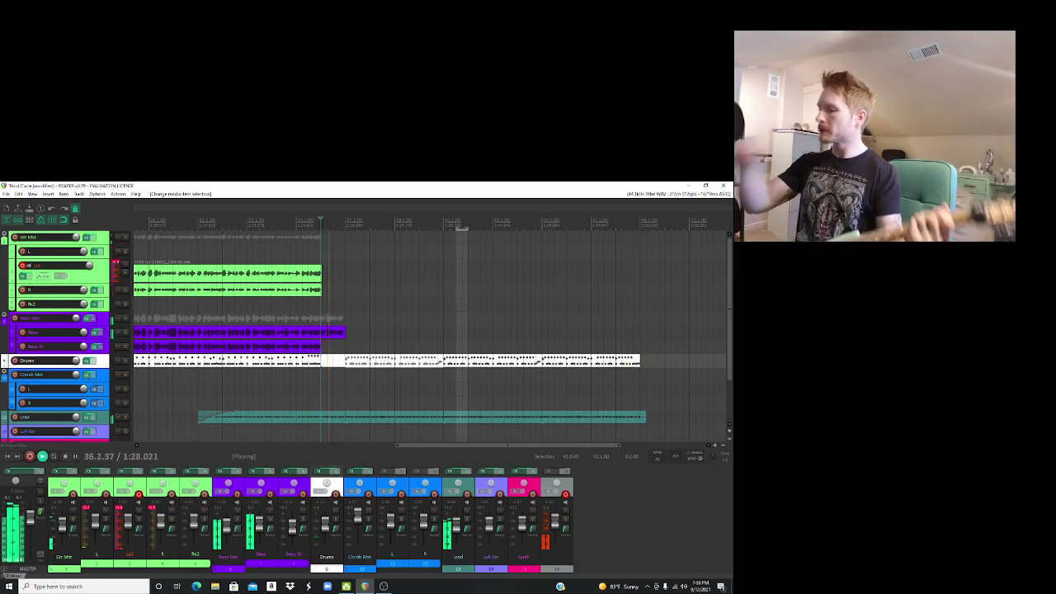
key(space)
key(equal)
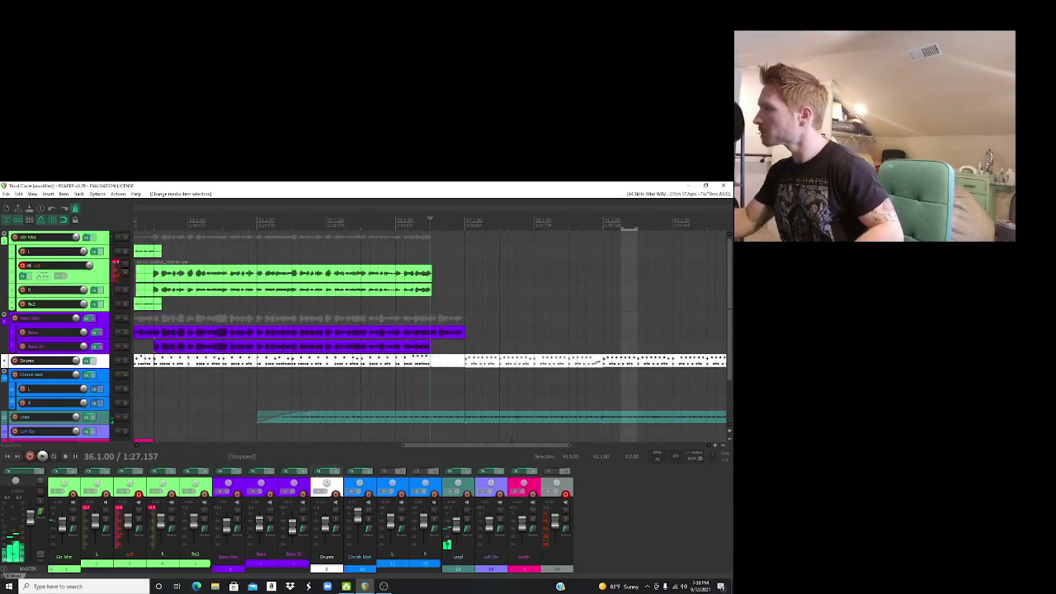
Step: Check how far the arrangement extends past measure 37 and play briefly from measure 36
scroll(499, 449, right, 10)
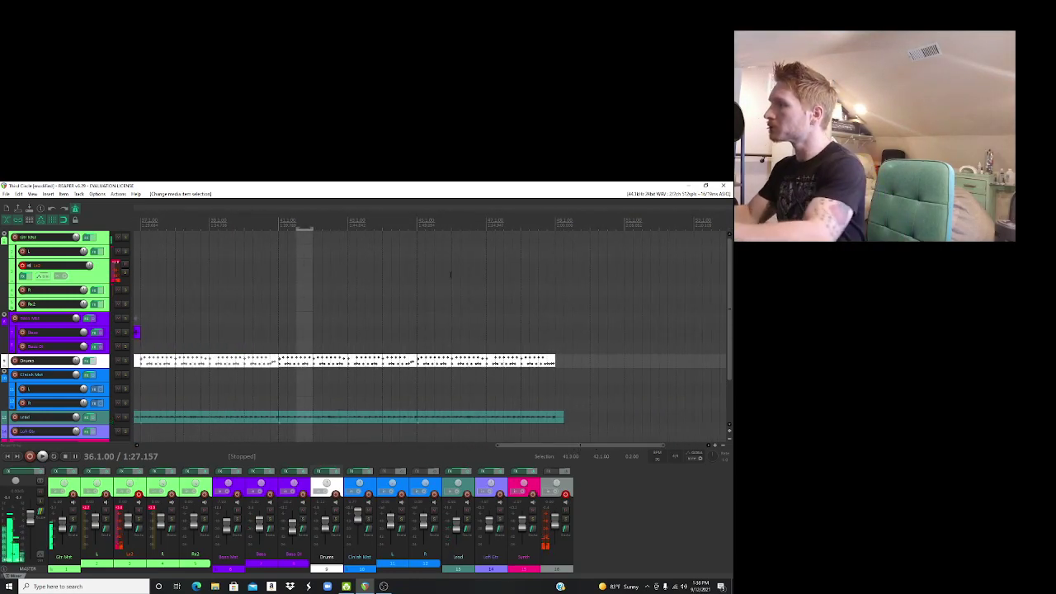
scroll(512, 449, left, 3)
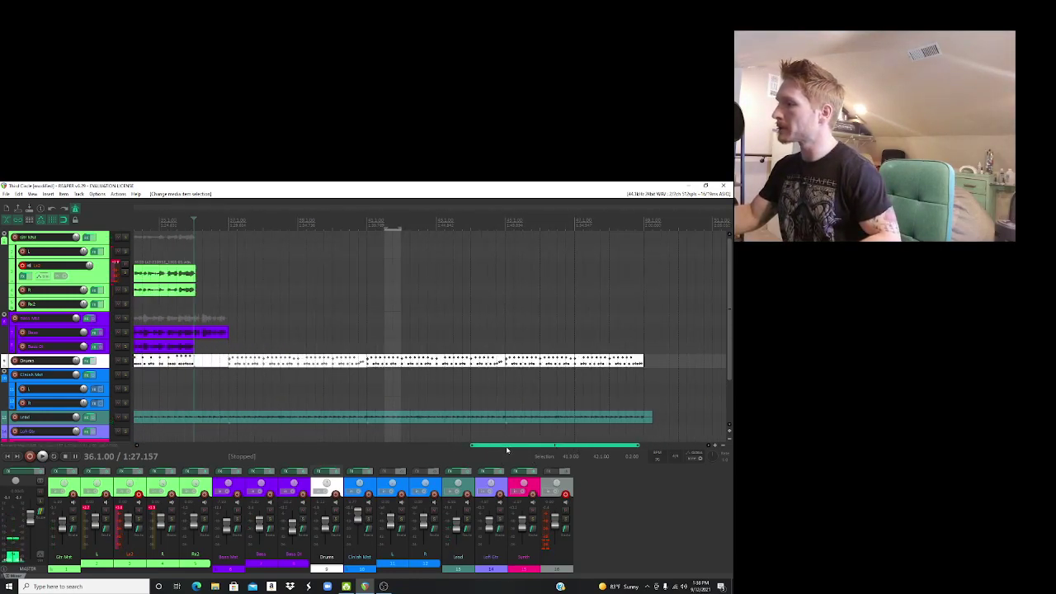
key(space)
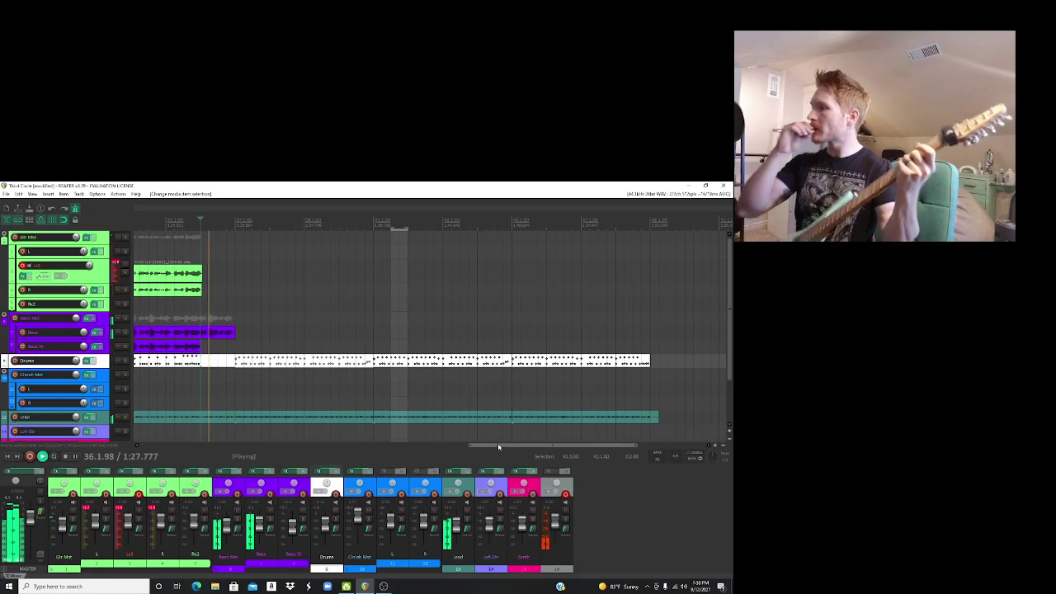
key(space)
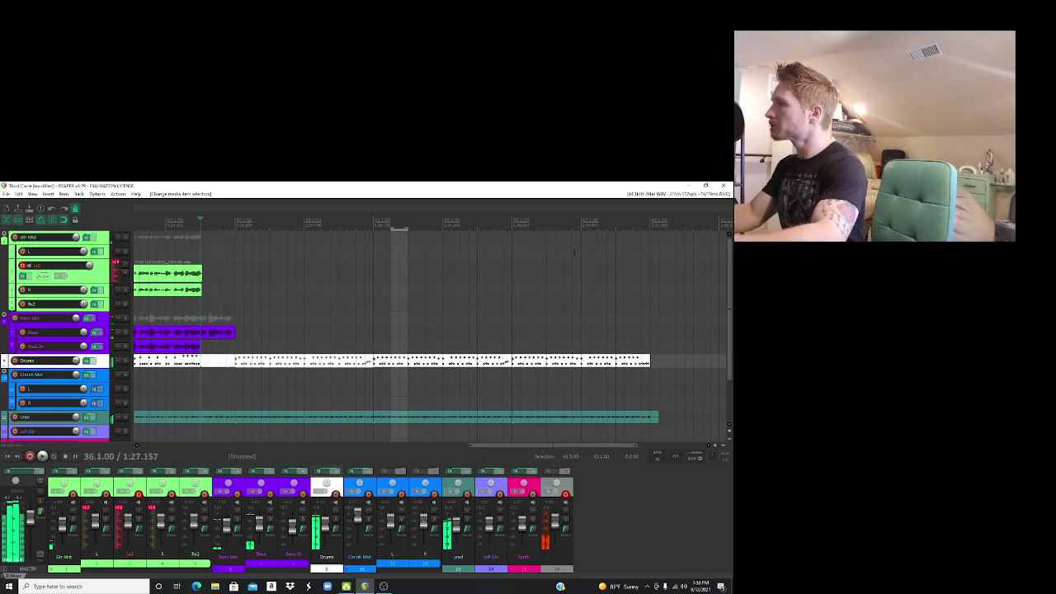
Step: Split off the last two measures of the drum and Lead parts at measure 47 and copy them to measure 49
click(581, 247)
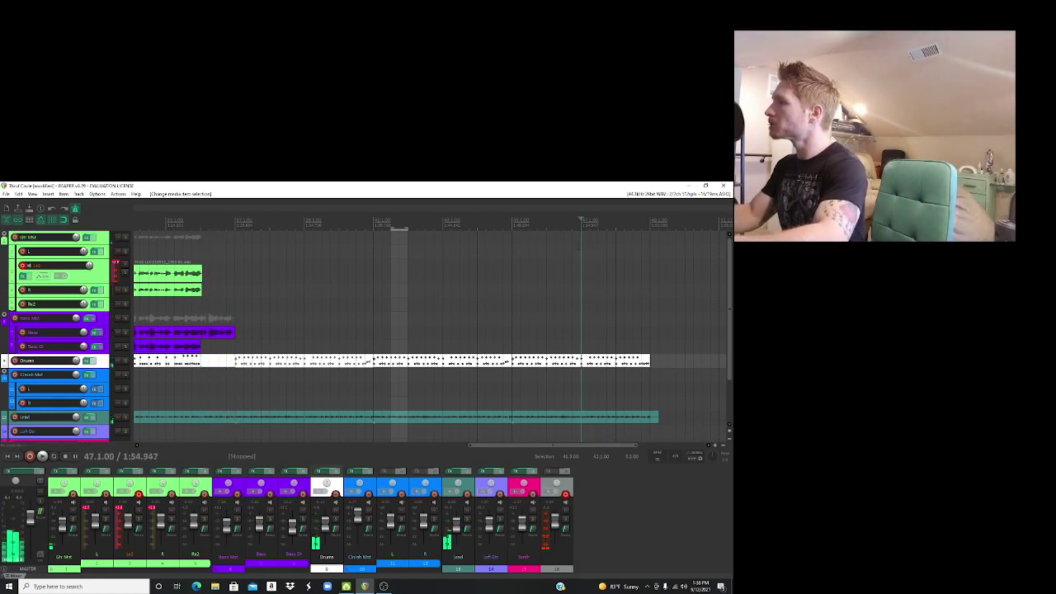
click(585, 420)
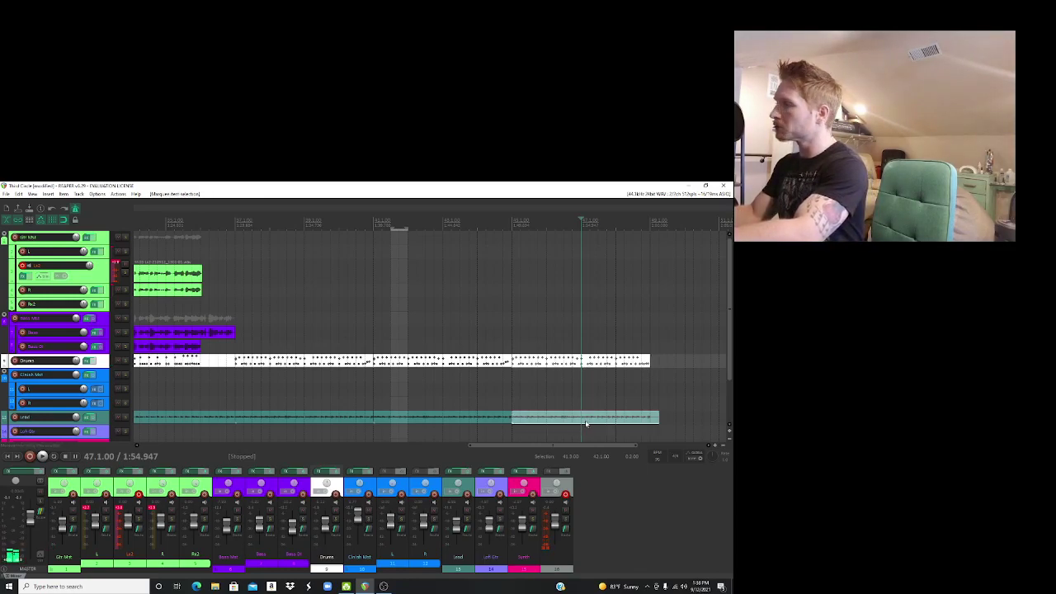
key(s)
drag(659, 416, 649, 420)
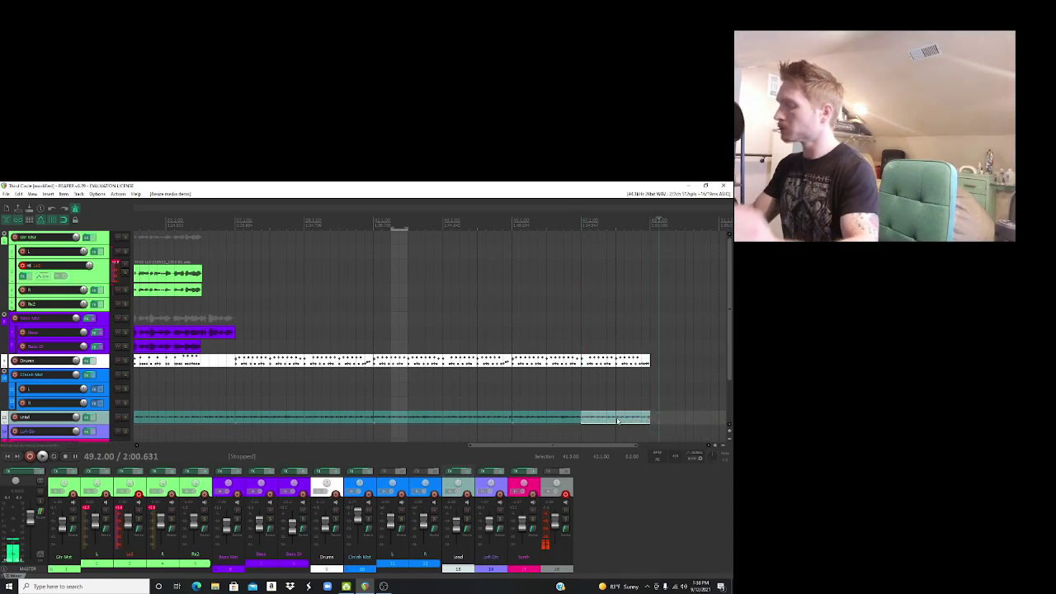
drag(608, 361, 615, 362)
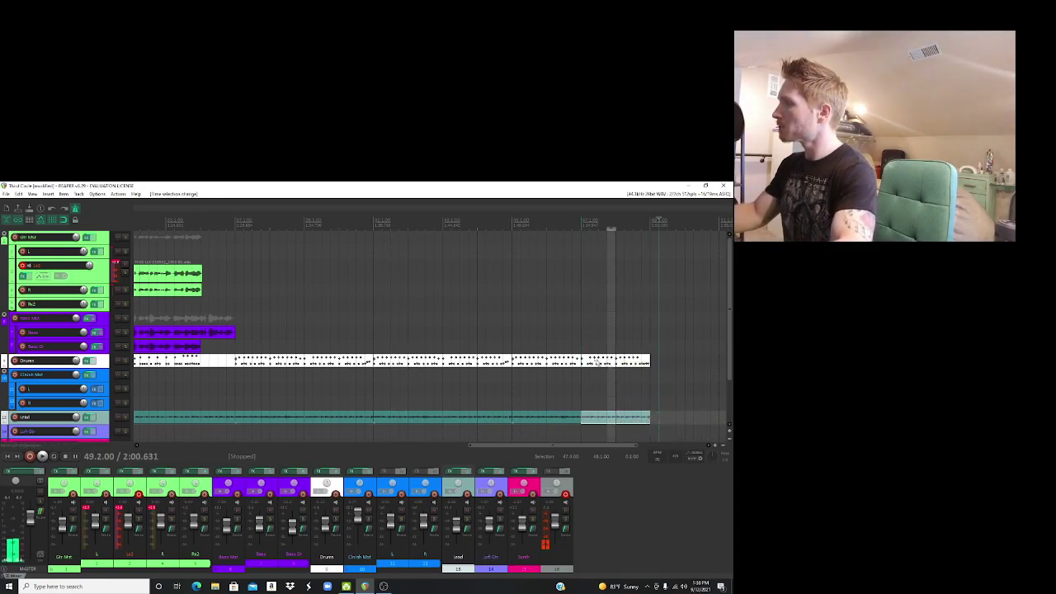
drag(591, 421, 693, 424)
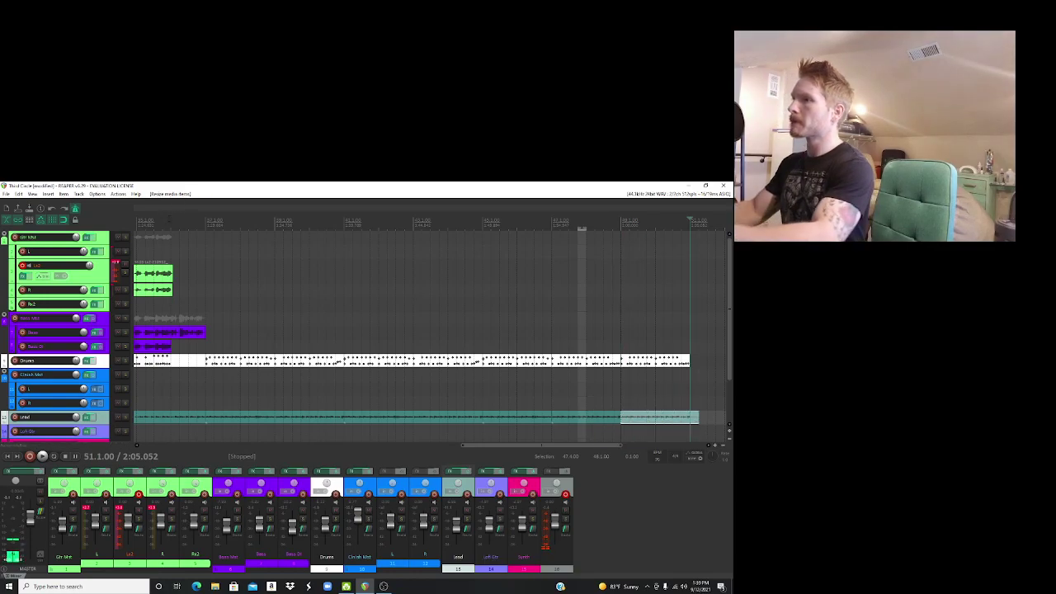
Step: Play the song from measure 35.2 to rehearse the guitar part, and place the edit cursor at measure 36.3
key(space)
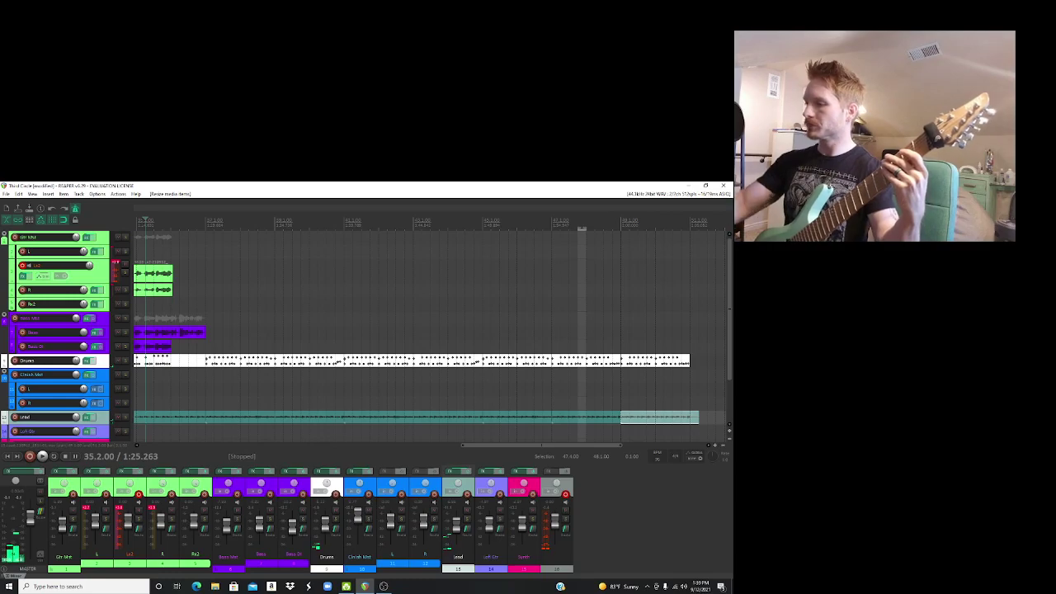
click(386, 587)
click(364, 584)
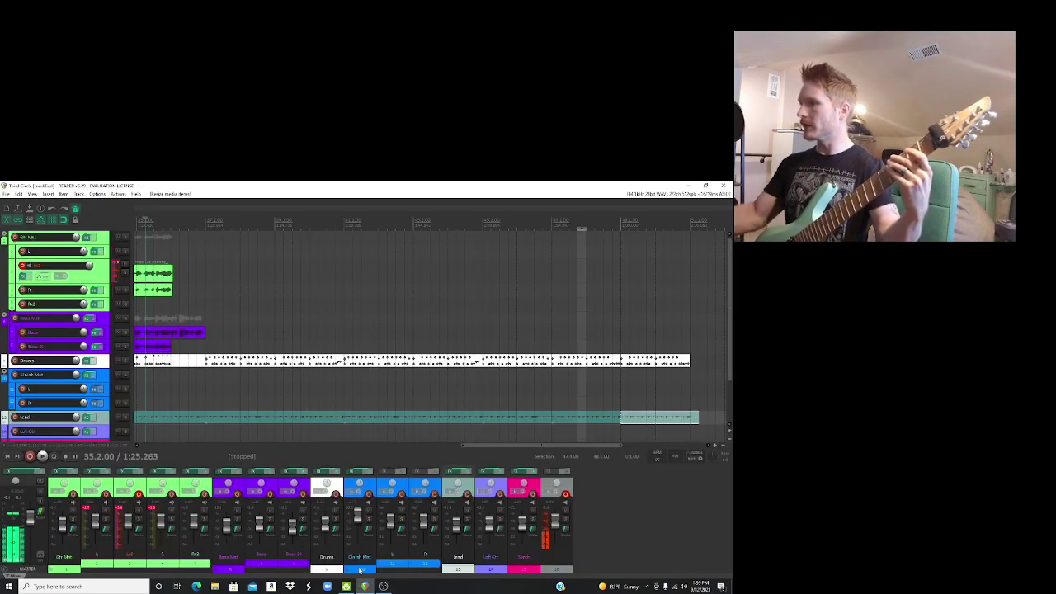
key(space)
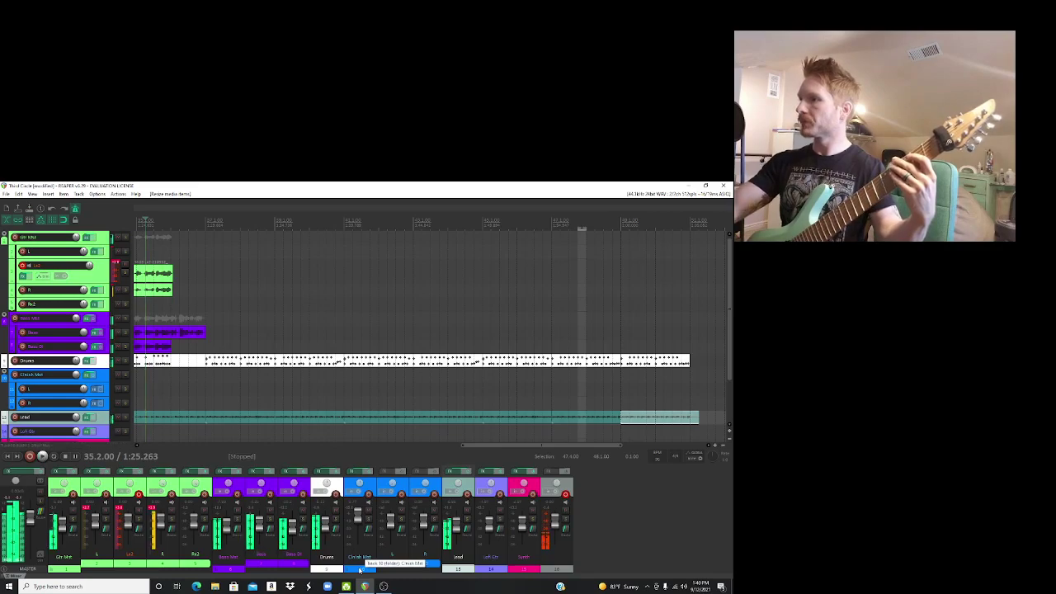
click(189, 221)
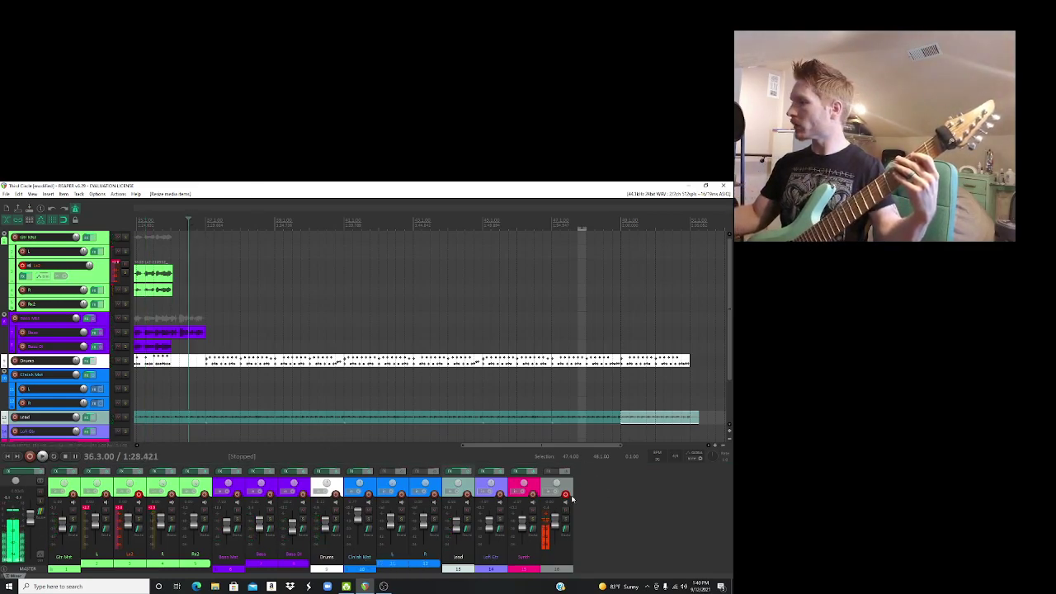
click(565, 495)
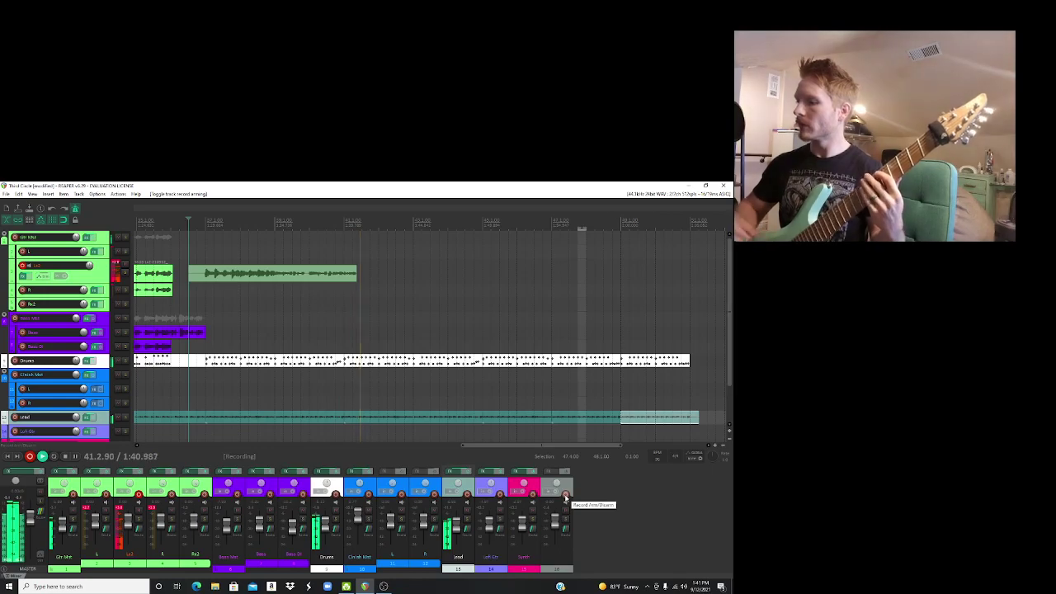
key(space)
key(Return)
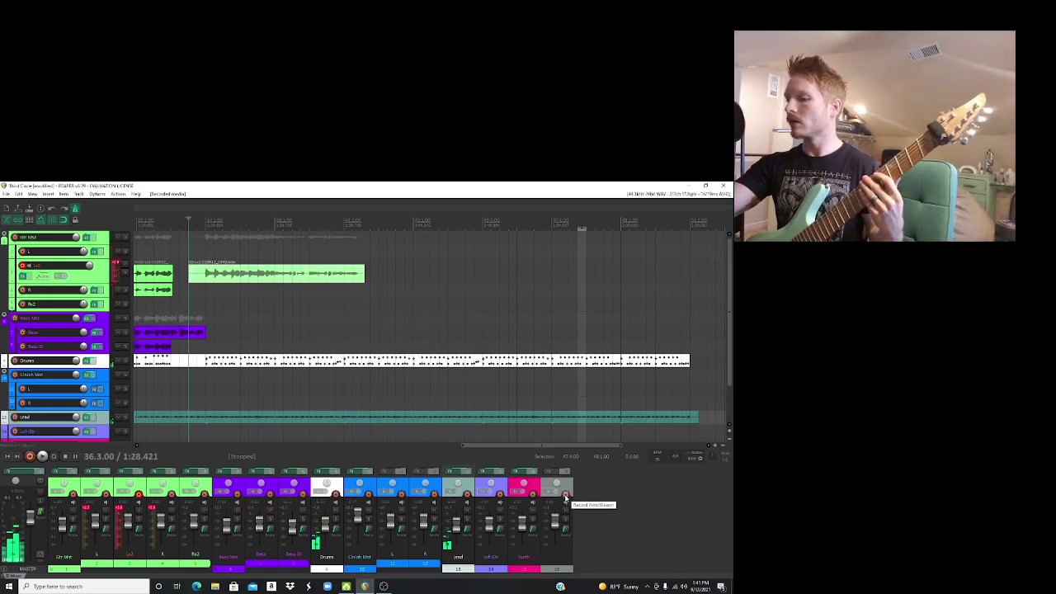
Step: Record a guitar take on the armed second left guitar track from measure 36.3 and trim its end to measure 51
click(566, 495)
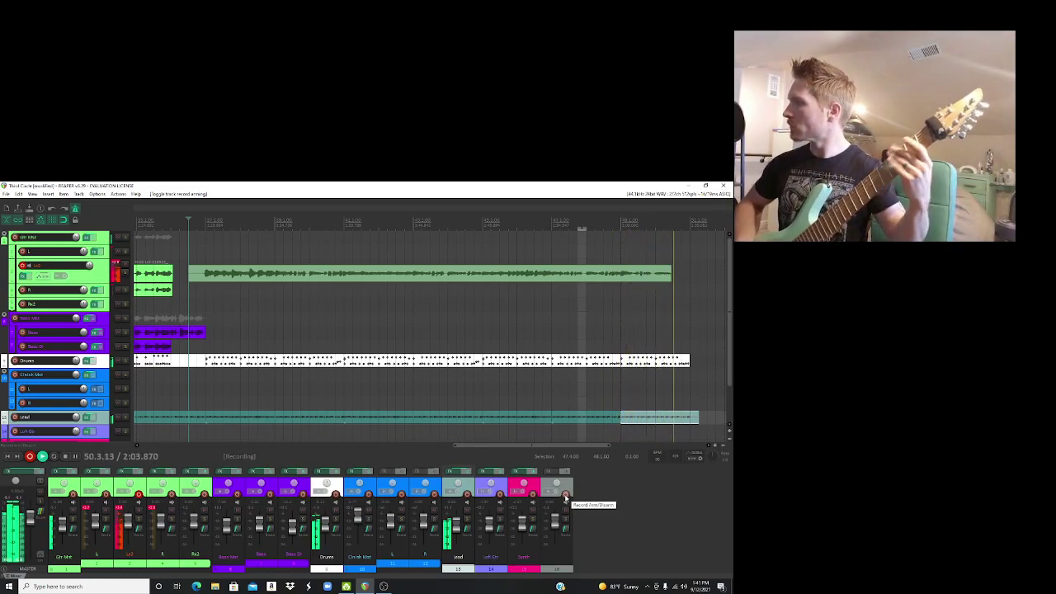
key(space)
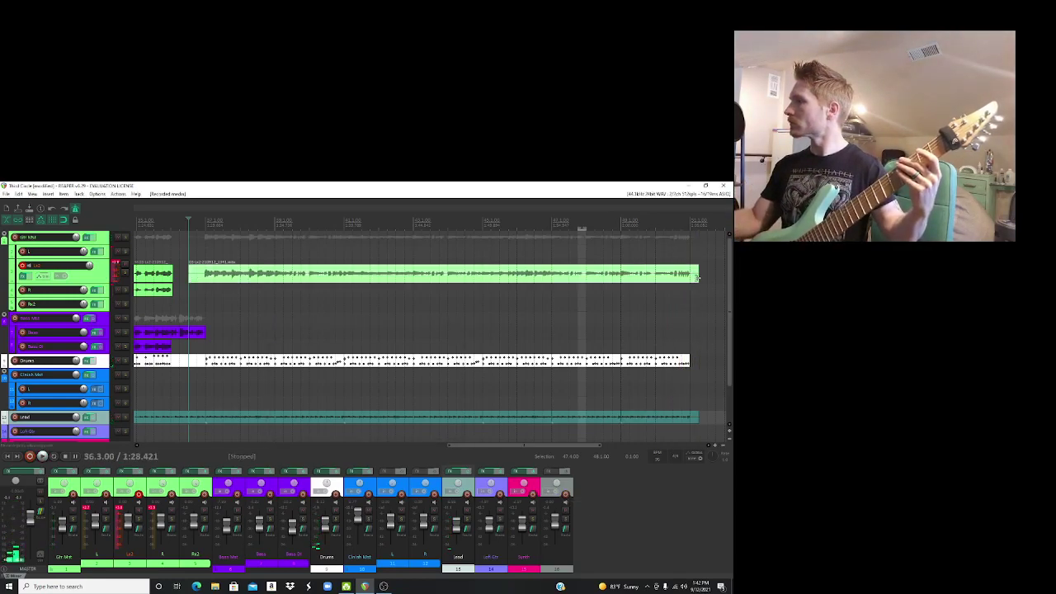
drag(698, 278, 690, 278)
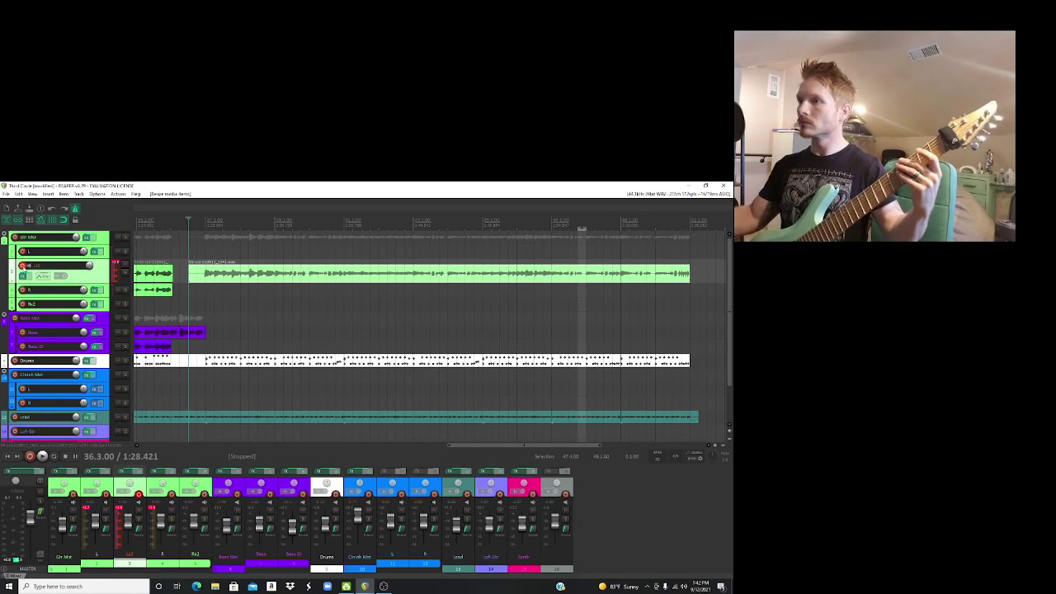
Step: Record a doubling guitar take on the R track from measure 36.3, trimmed to end at measure 51, and disarm the track
click(23, 290)
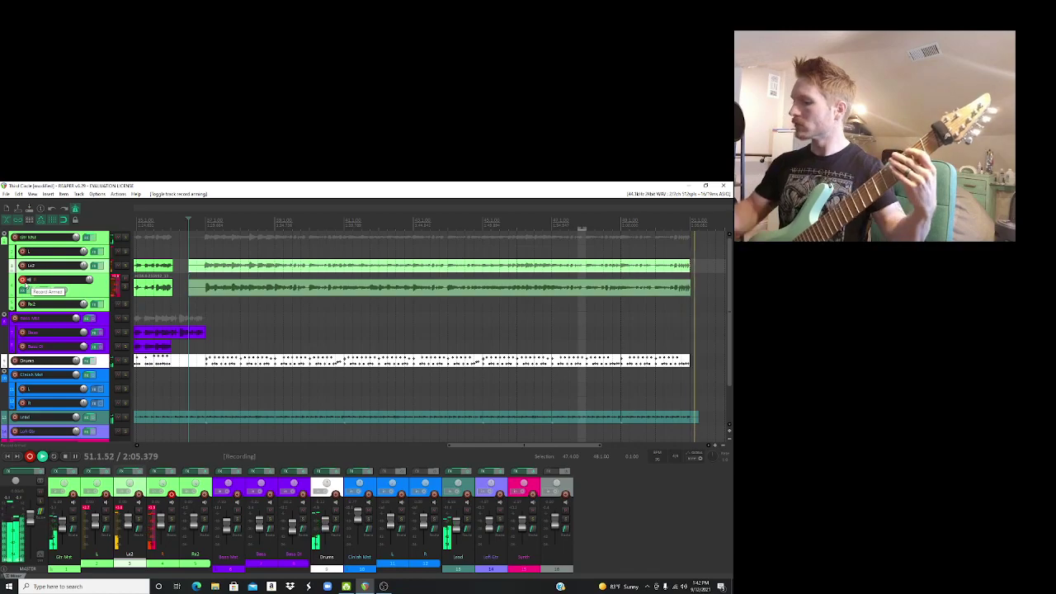
key(space)
key(Return)
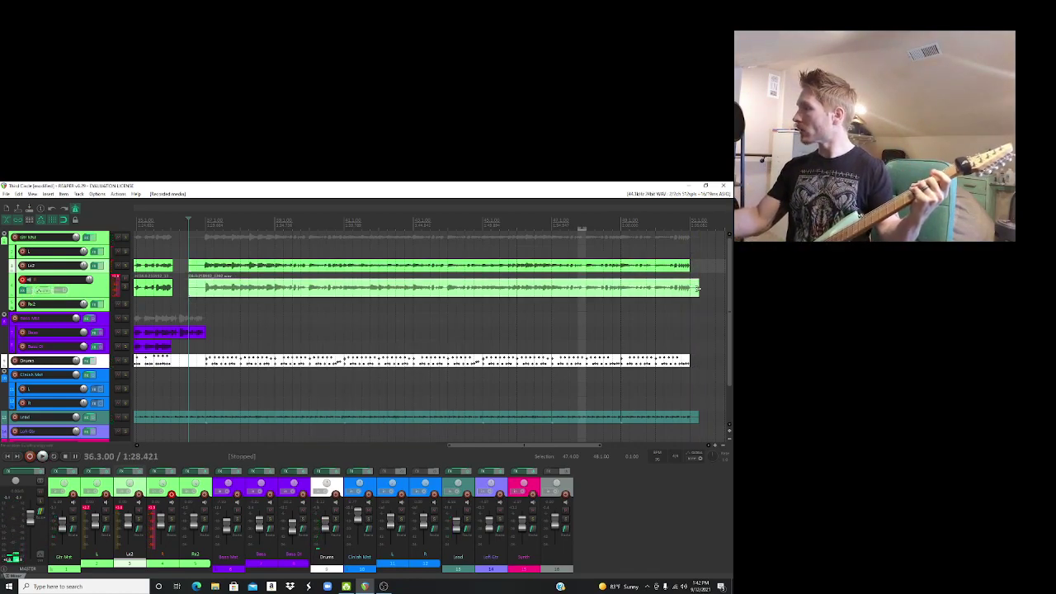
drag(697, 287, 690, 288)
click(565, 494)
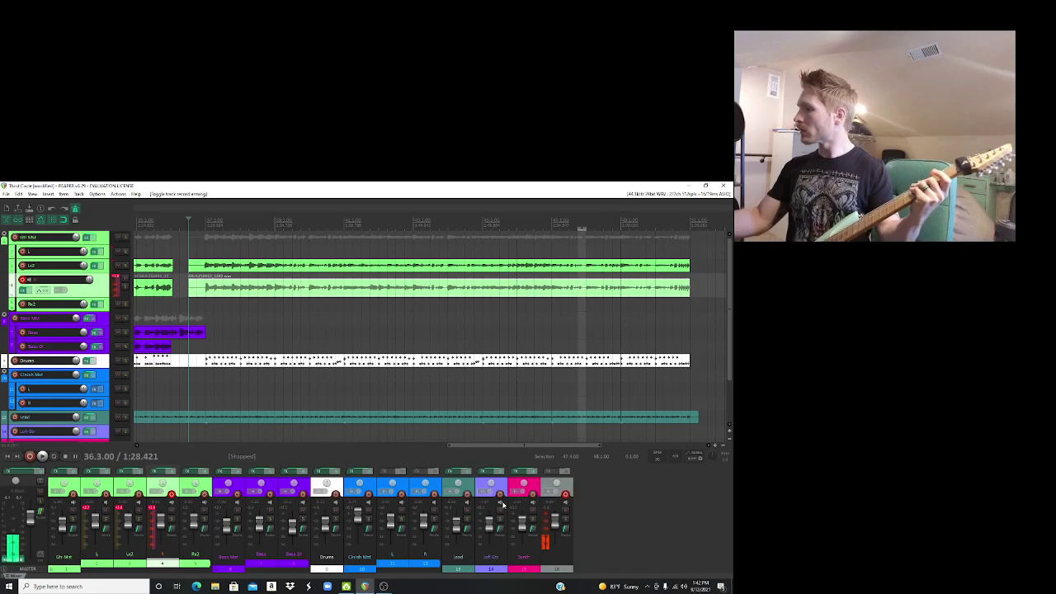
click(170, 493)
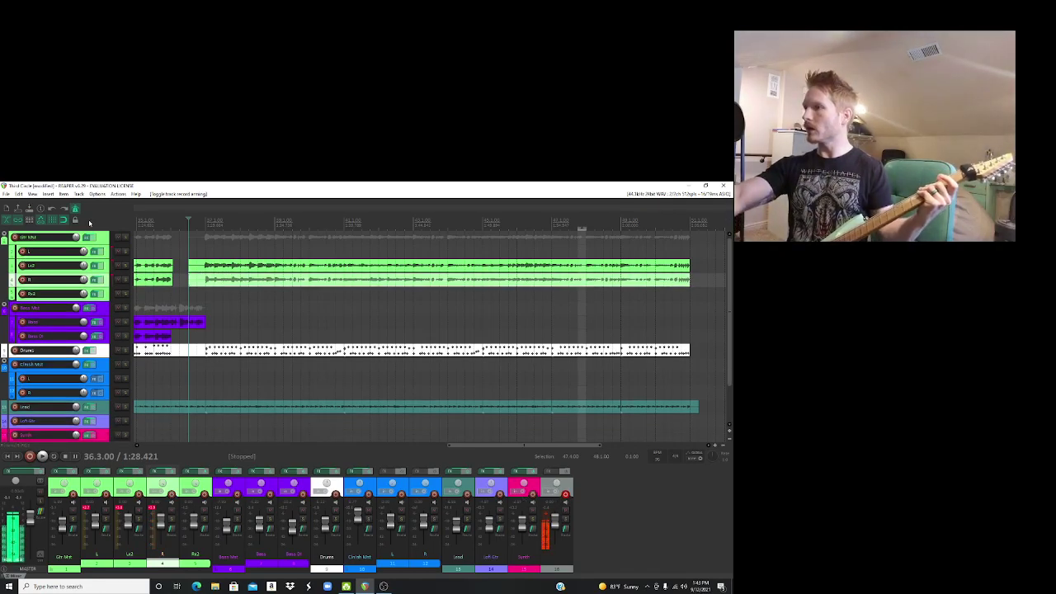
Step: Play back the new guitar takes from measure 36.3 while checking the stream chat's viewer list in OBS
key(space)
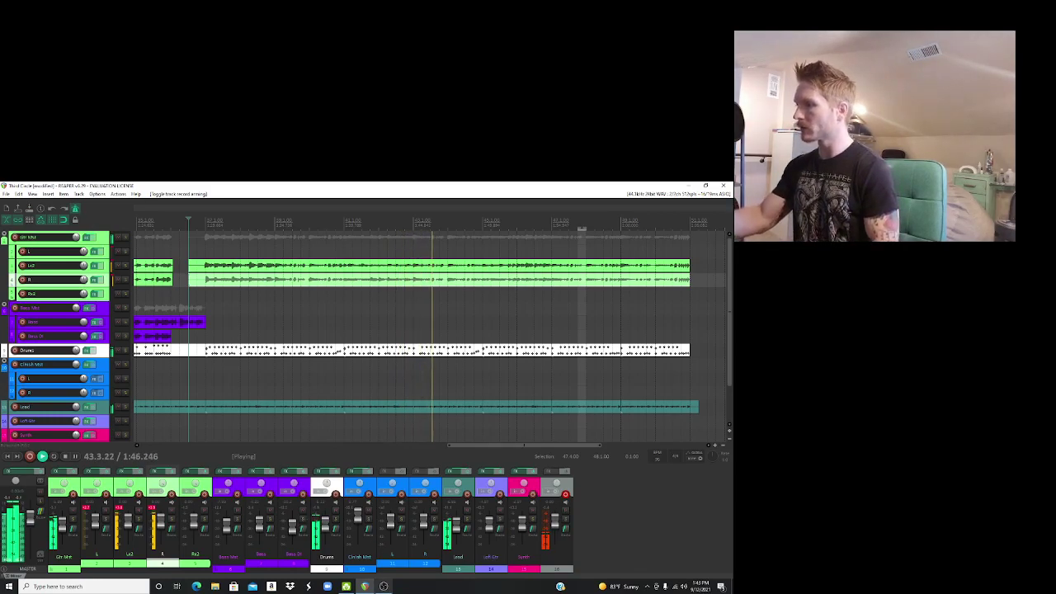
click(383, 587)
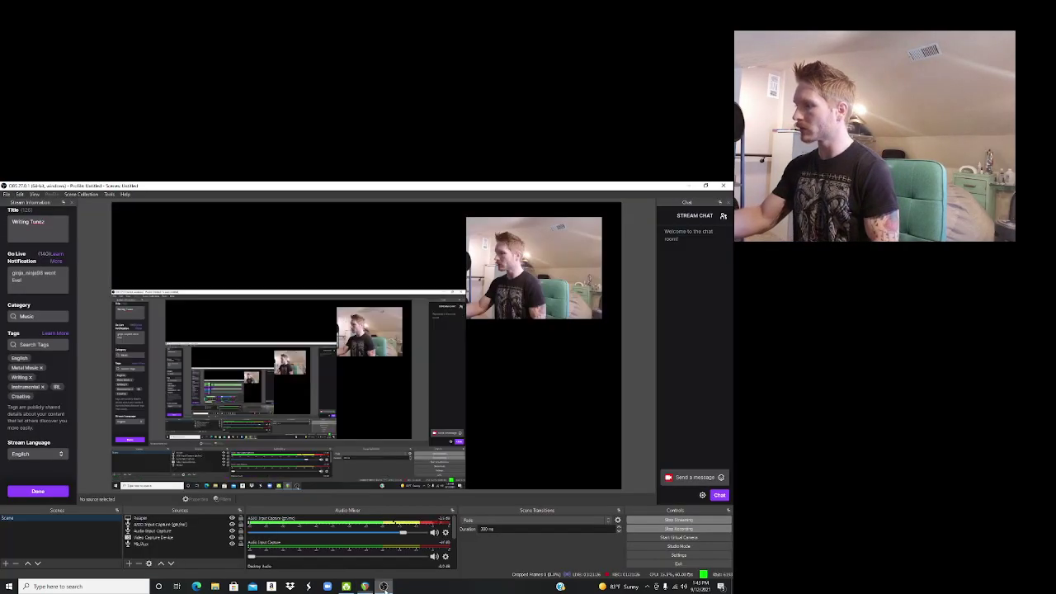
click(723, 217)
click(724, 217)
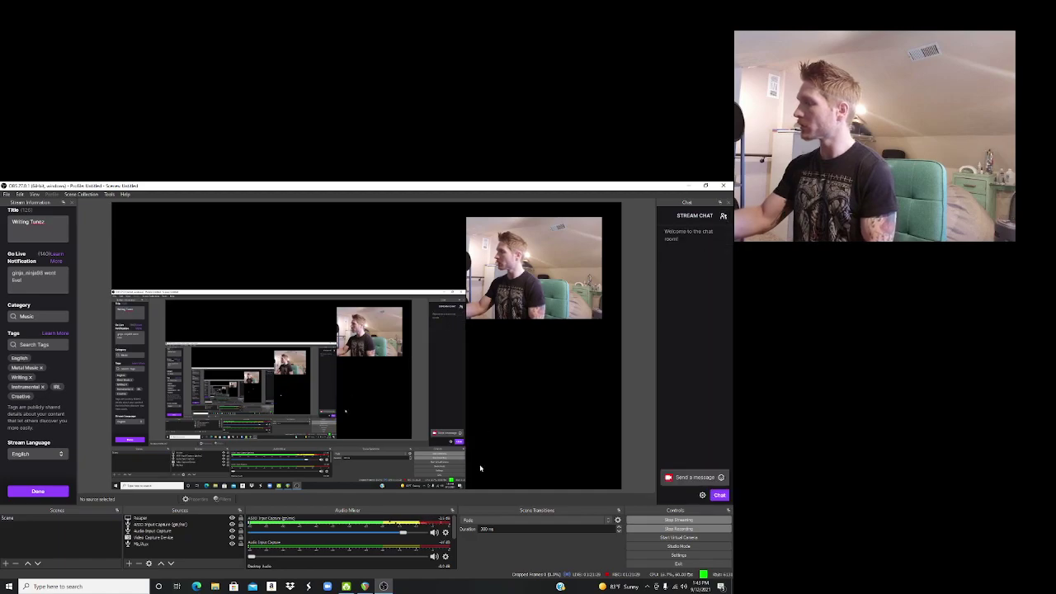
click(368, 585)
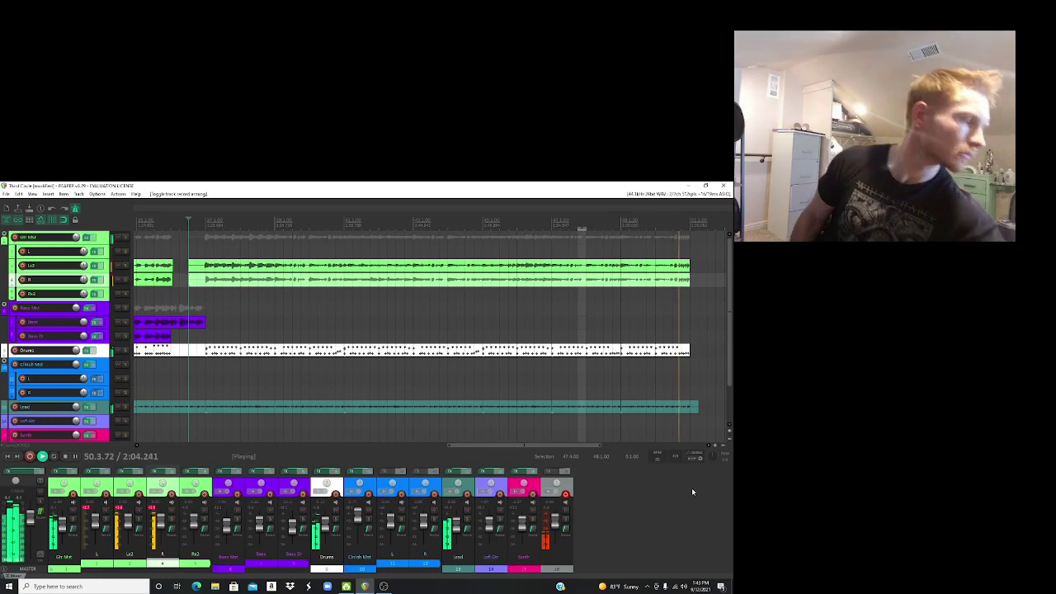
key(space)
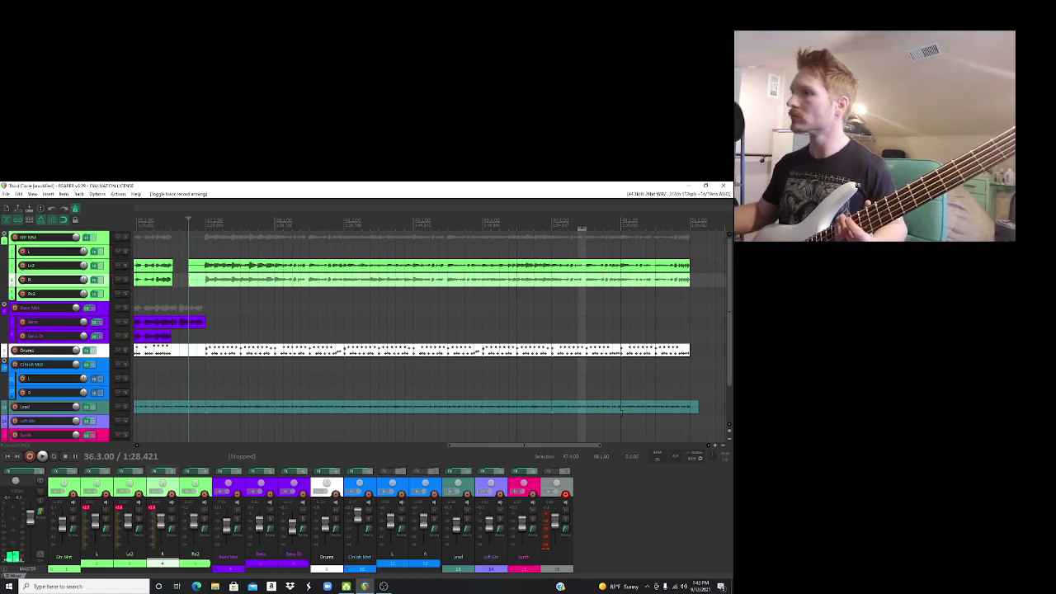
Step: Arm the Bass track for recording from measure 37 and delete the first short take
click(206, 221)
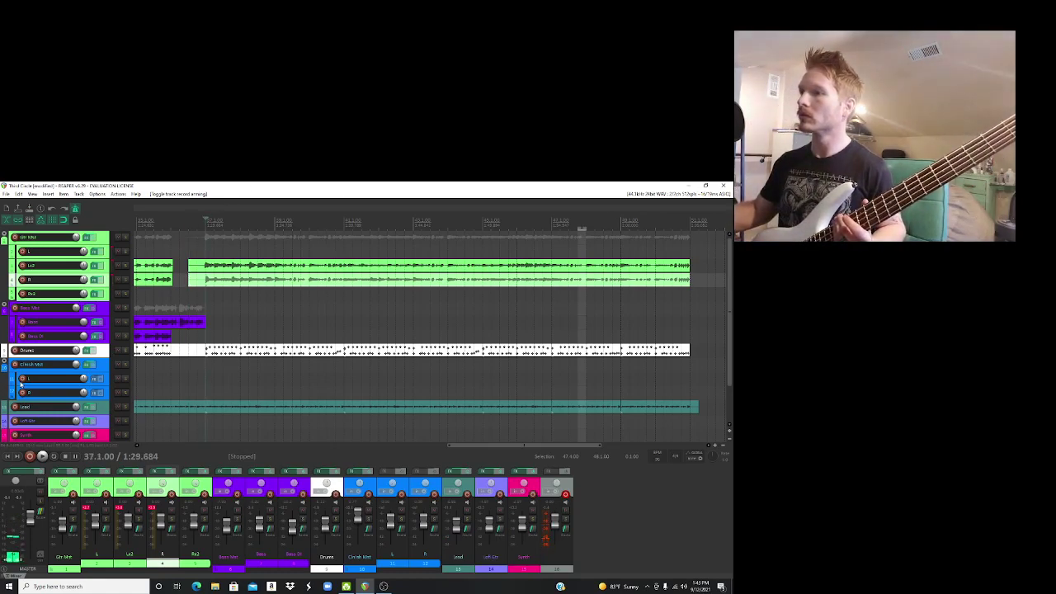
click(26, 322)
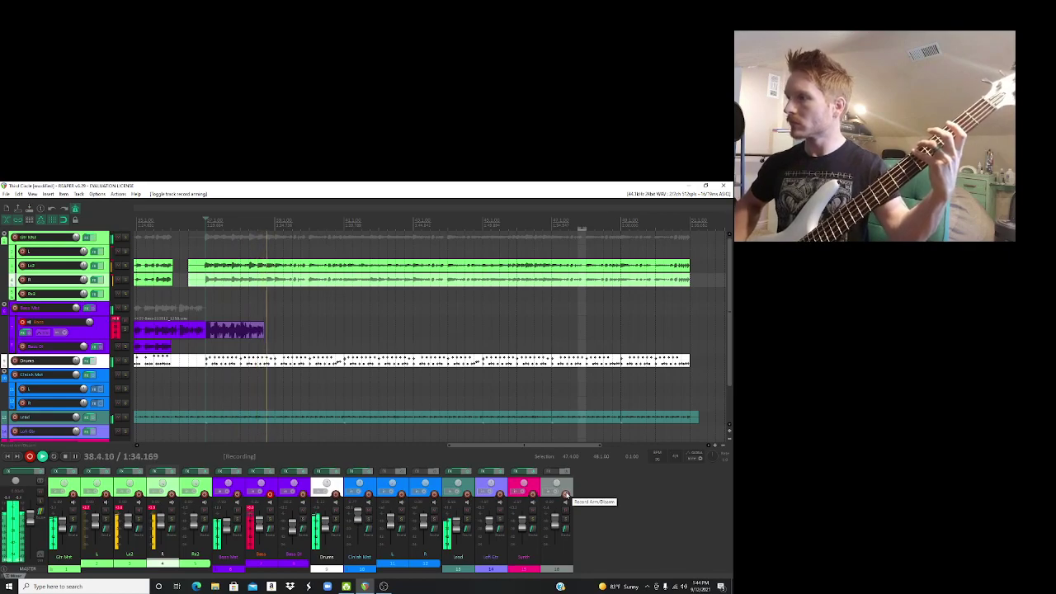
key(space)
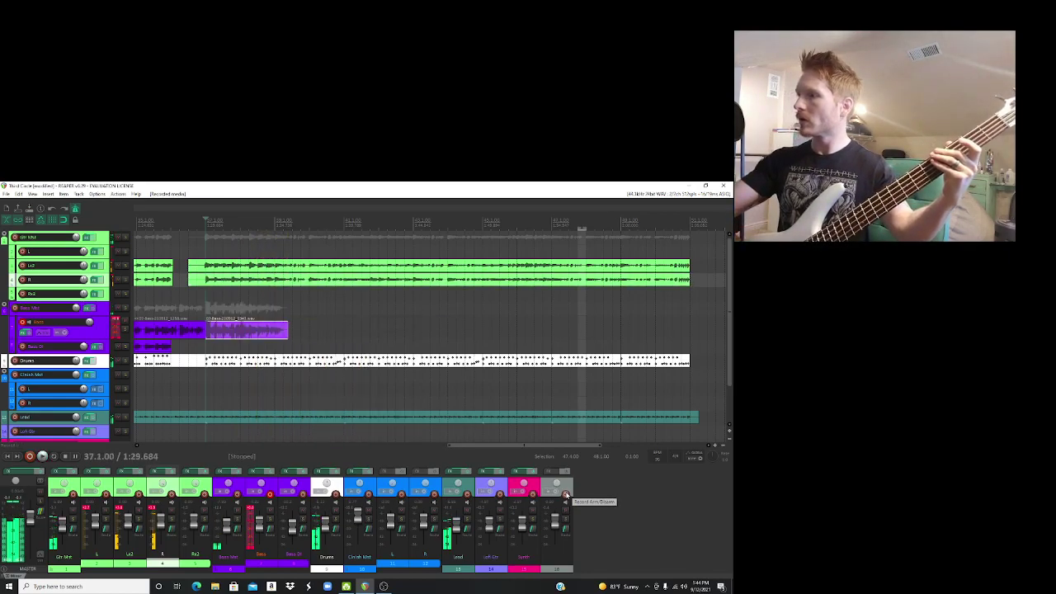
key(Delete)
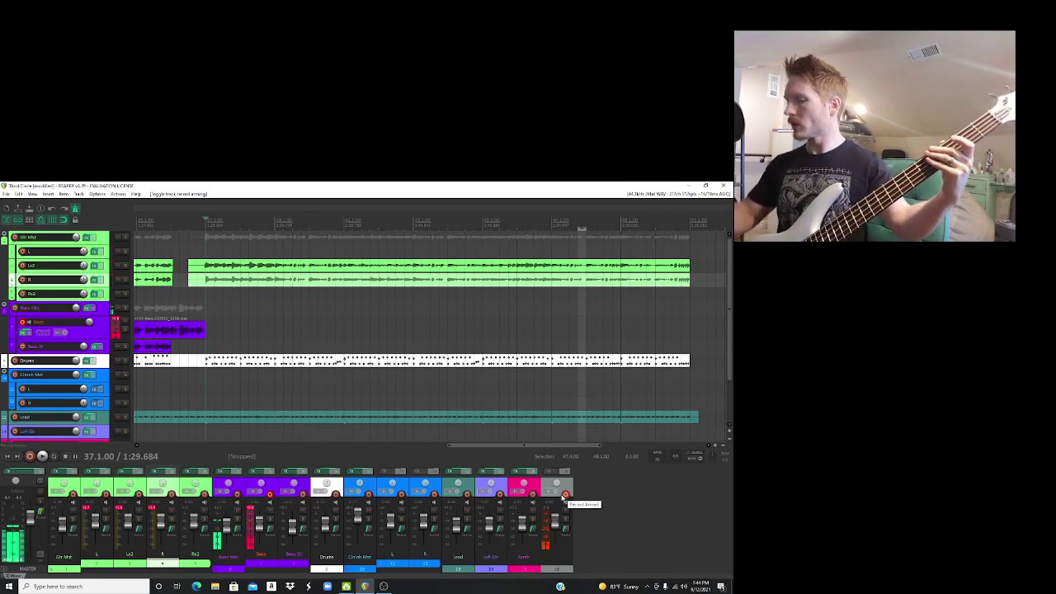
Step: Record a new bass take on the Bass track from measure 37 and save the recorded file
key(ctrl+r)
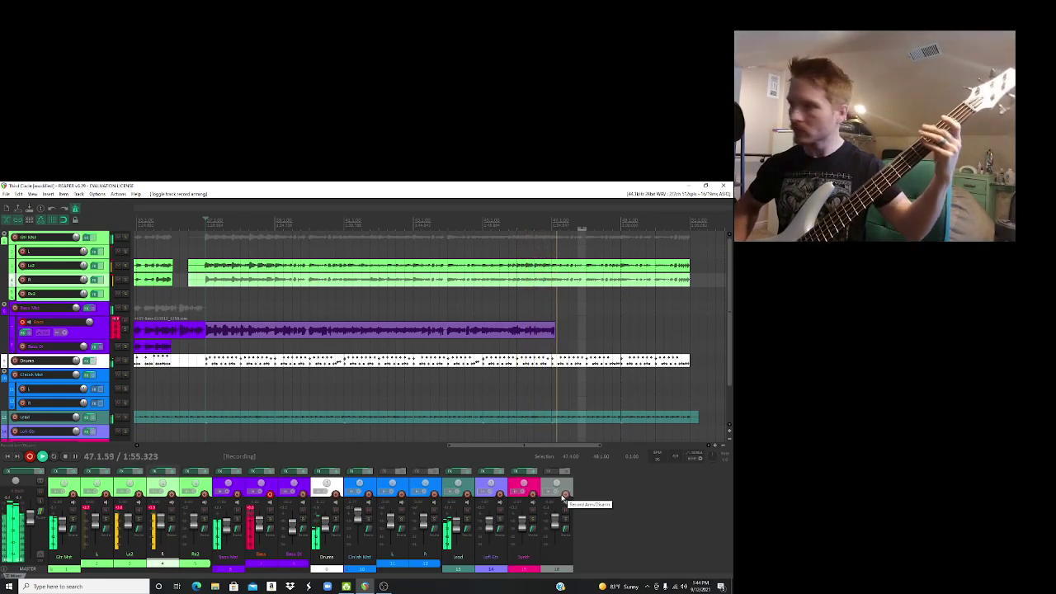
key(space)
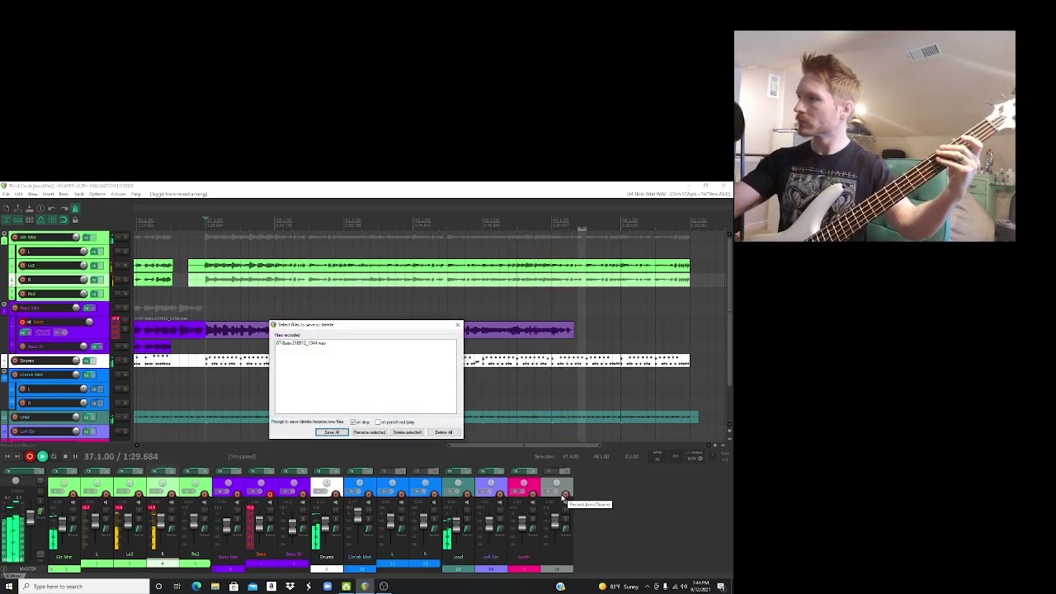
key(Return)
Step: Play back the bass take from measure 37 and trim its end to measure 45
key(space)
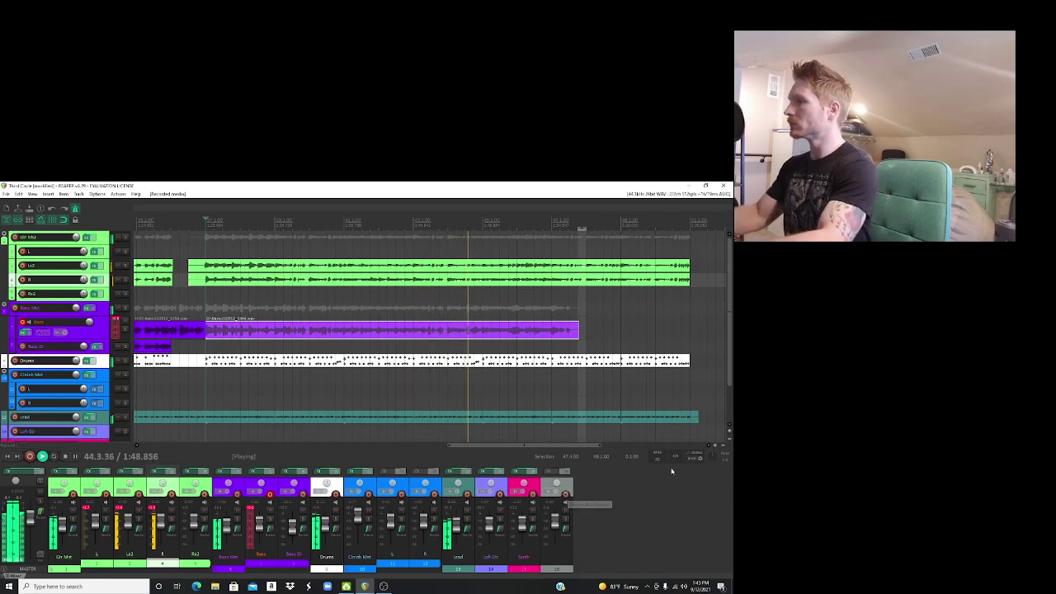
key(space)
drag(578, 334, 483, 334)
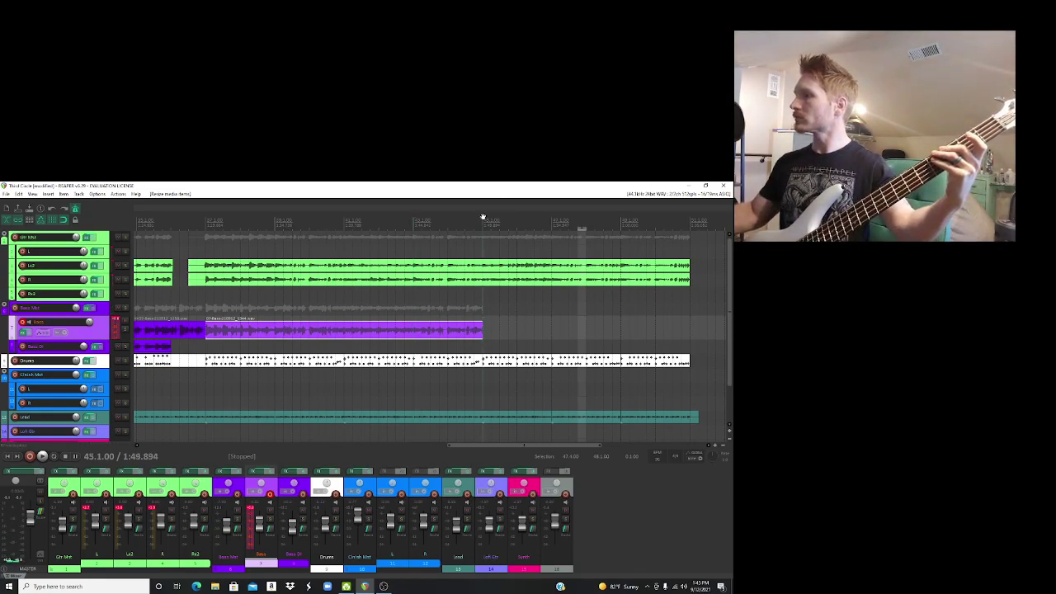
Step: Record a bass take on the Bass track from measure 45 and delete the recorded file
key(ctrl+r)
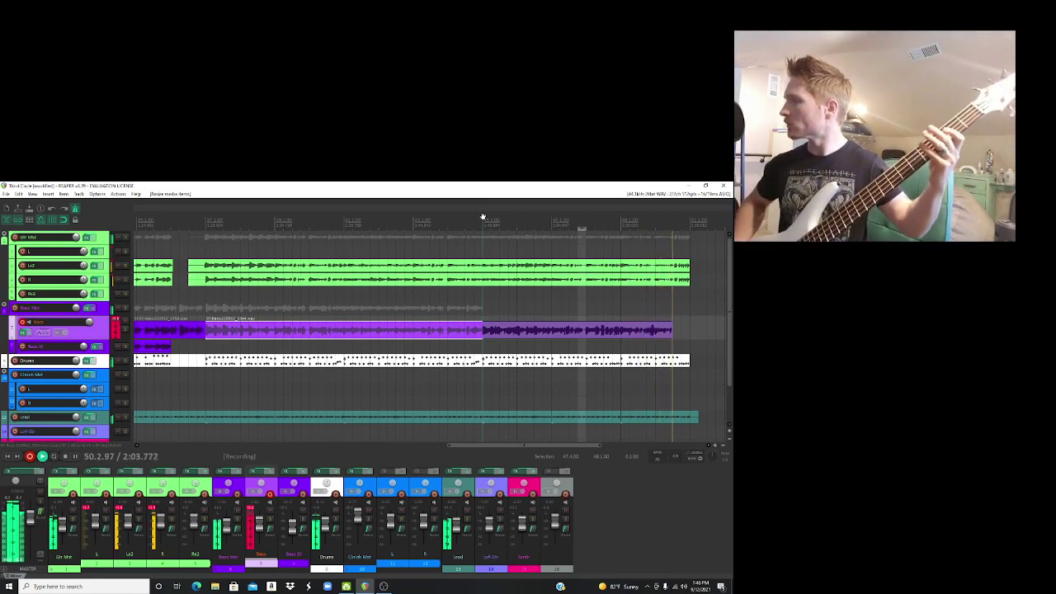
key(space)
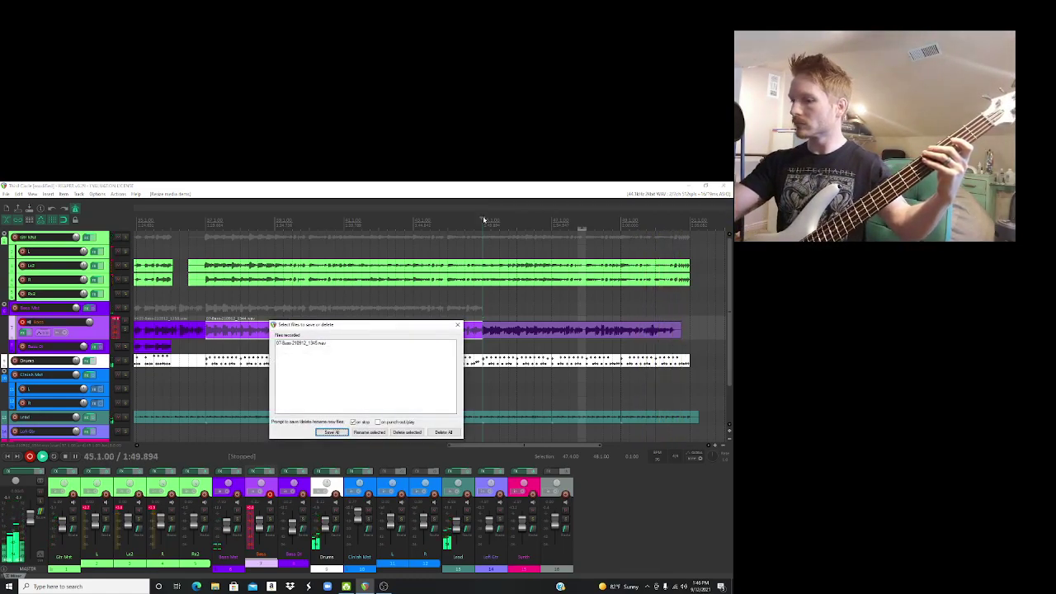
key(Delete)
Step: Record another bass take from measure 45, keeping it with its end trimmed to measure 51 and the Bass track disarmed
key(ctrl+r)
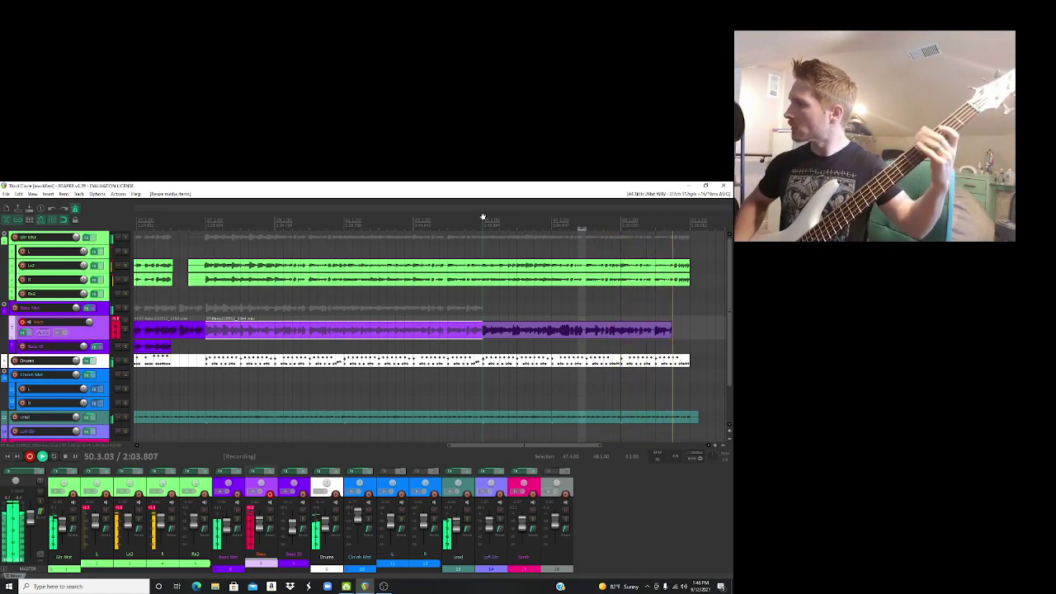
key(space)
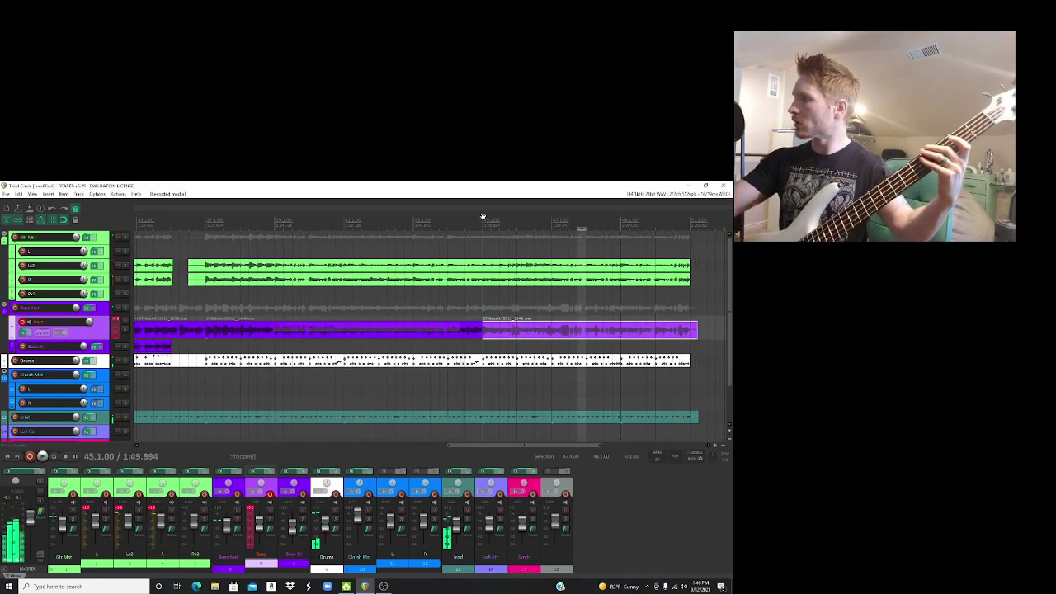
click(22, 322)
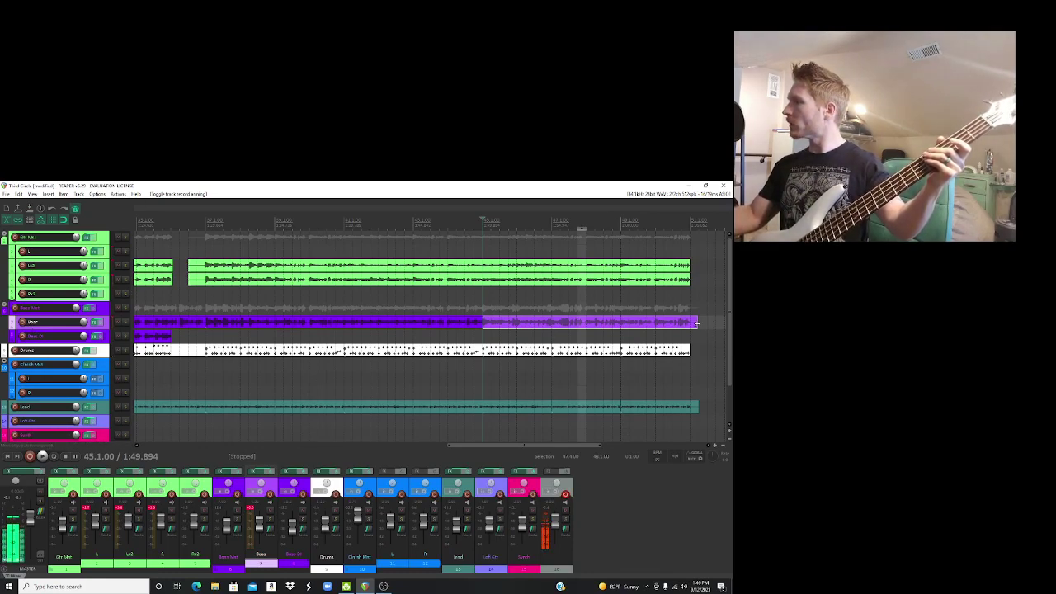
drag(697, 323, 690, 322)
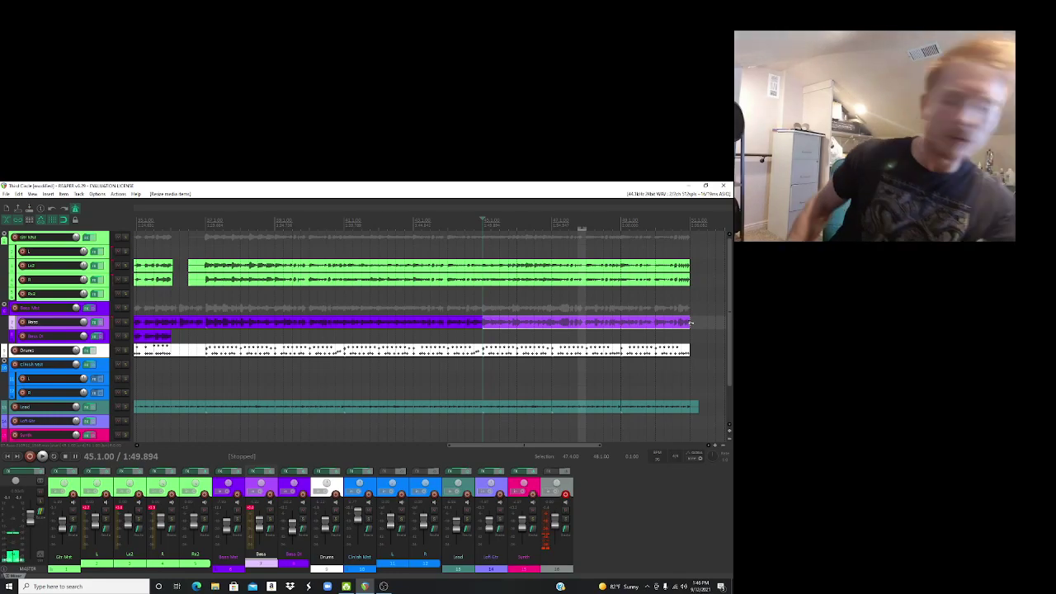
Step: Copy both new bass takes, spanning measures 37 to 51, onto the Bass DI track at the same position
click(292, 324)
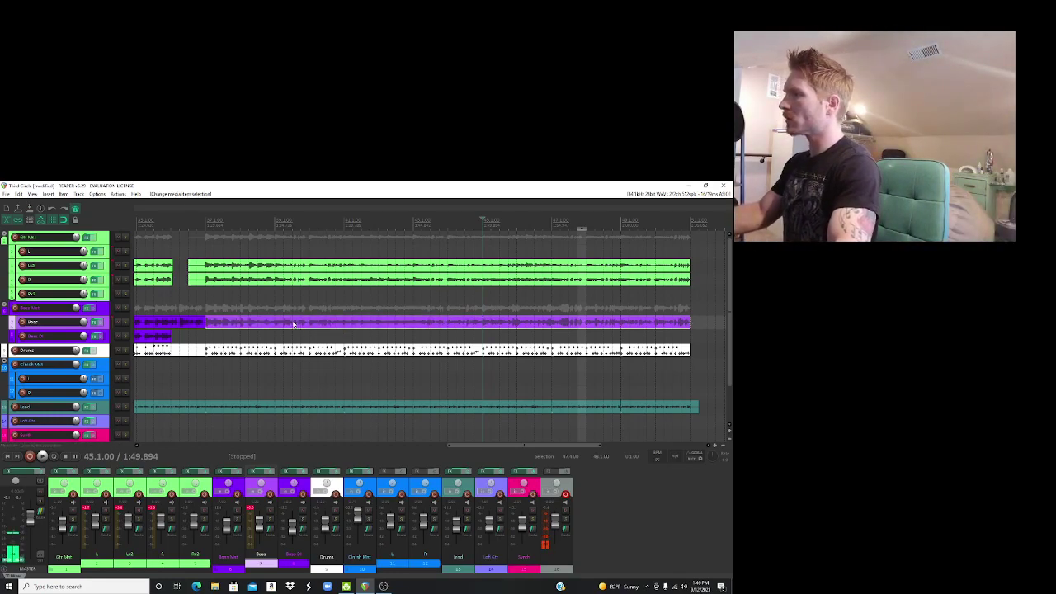
drag(298, 324, 295, 336)
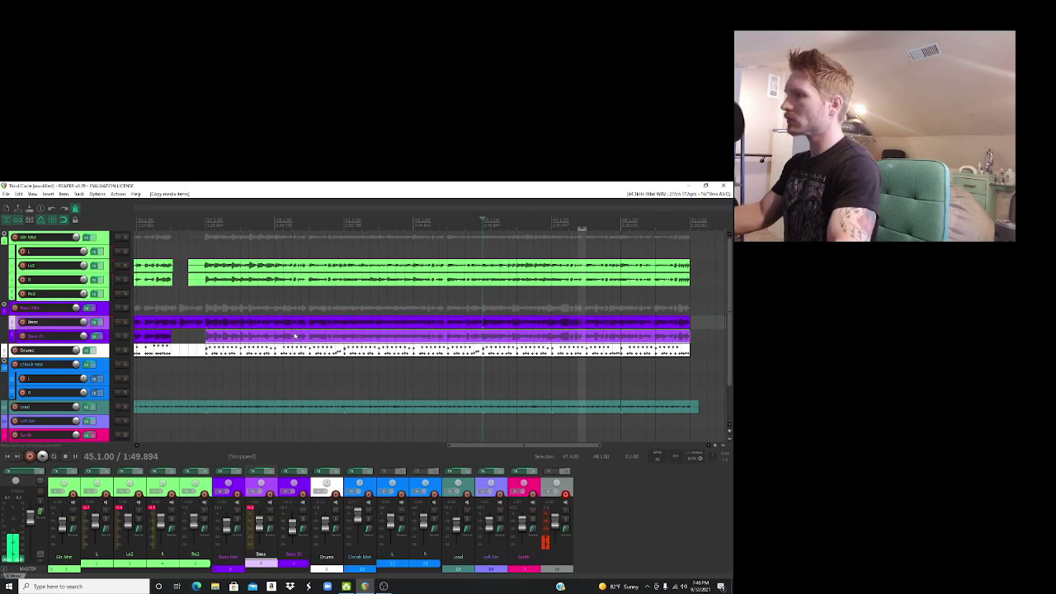
Step: Play back the song from measure 35 through the end of the new section to check the doubled bass
drag(474, 446, 271, 473)
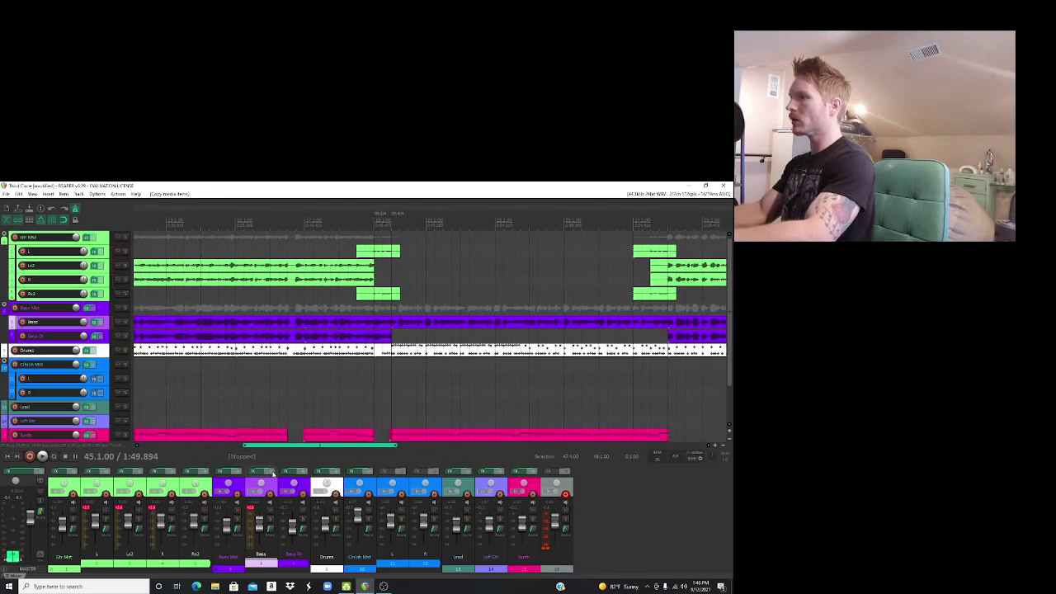
scroll(487, 266, right, 3)
scroll(471, 446, right, 7)
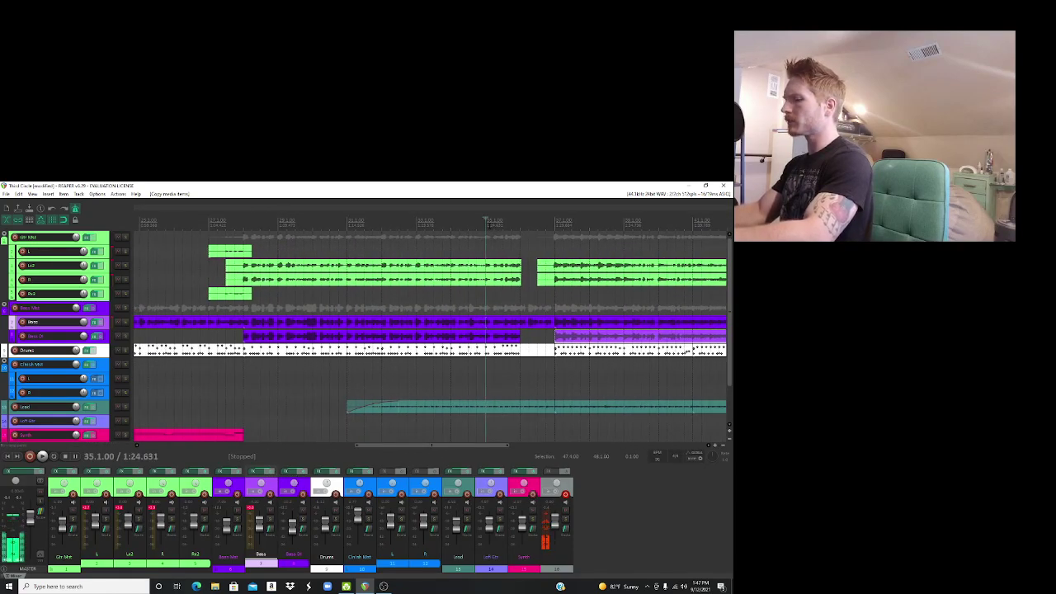
key(space)
scroll(422, 447, right, 2)
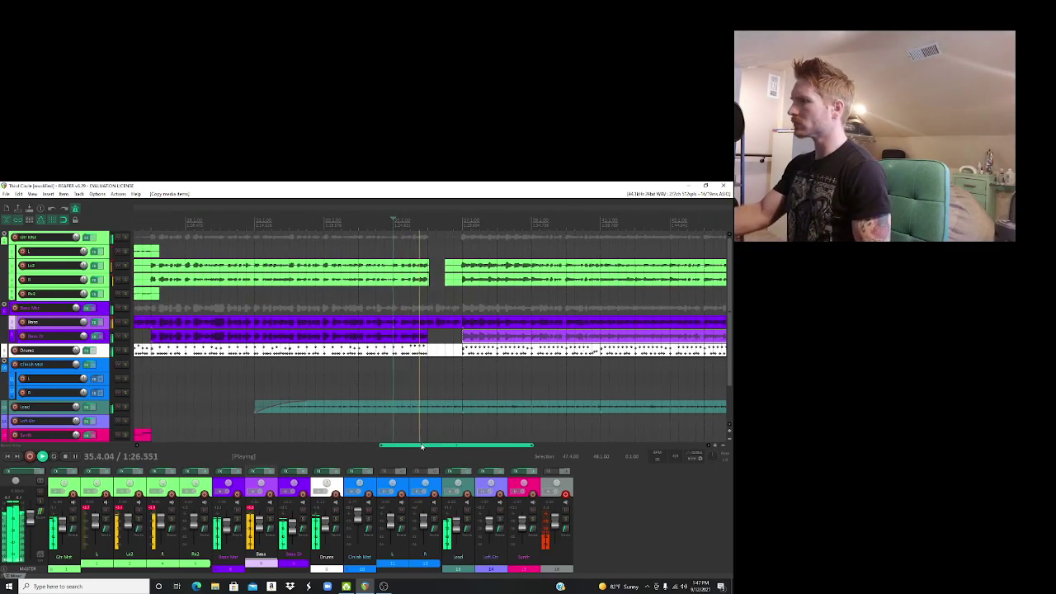
drag(422, 446, 463, 447)
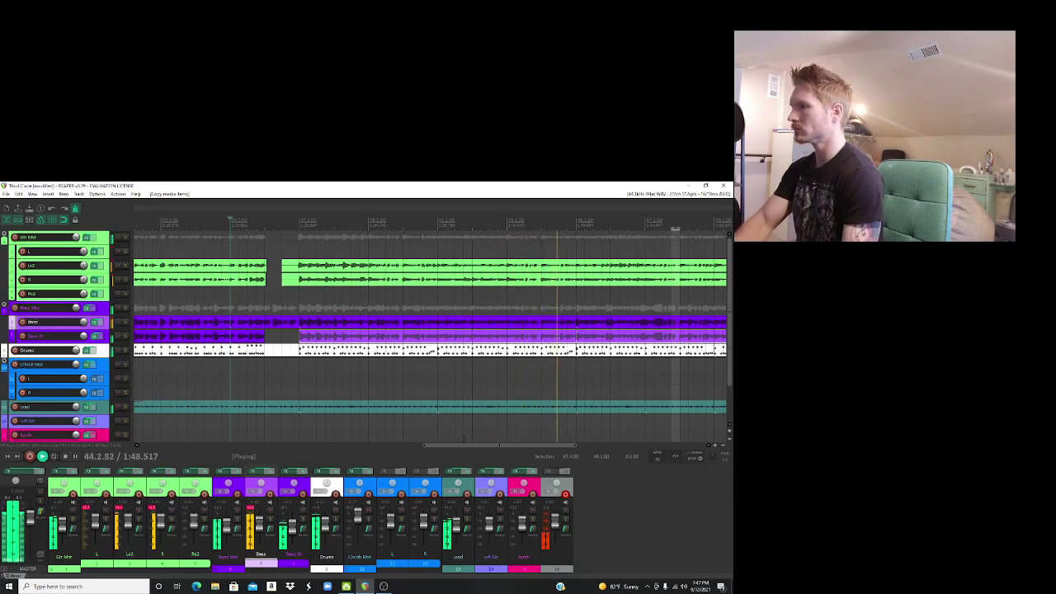
drag(469, 447, 543, 455)
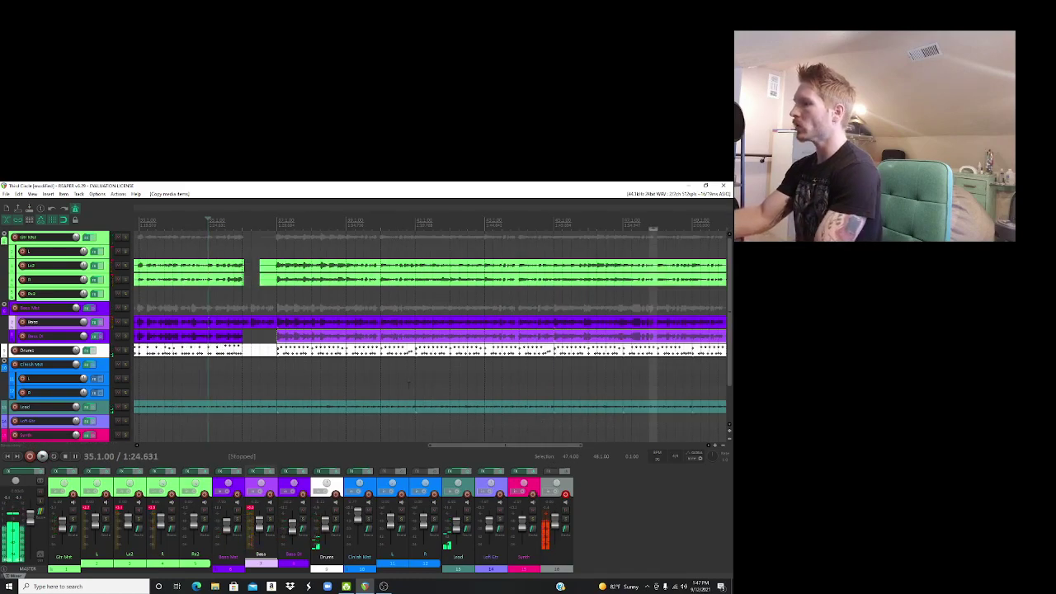
drag(493, 446, 586, 453)
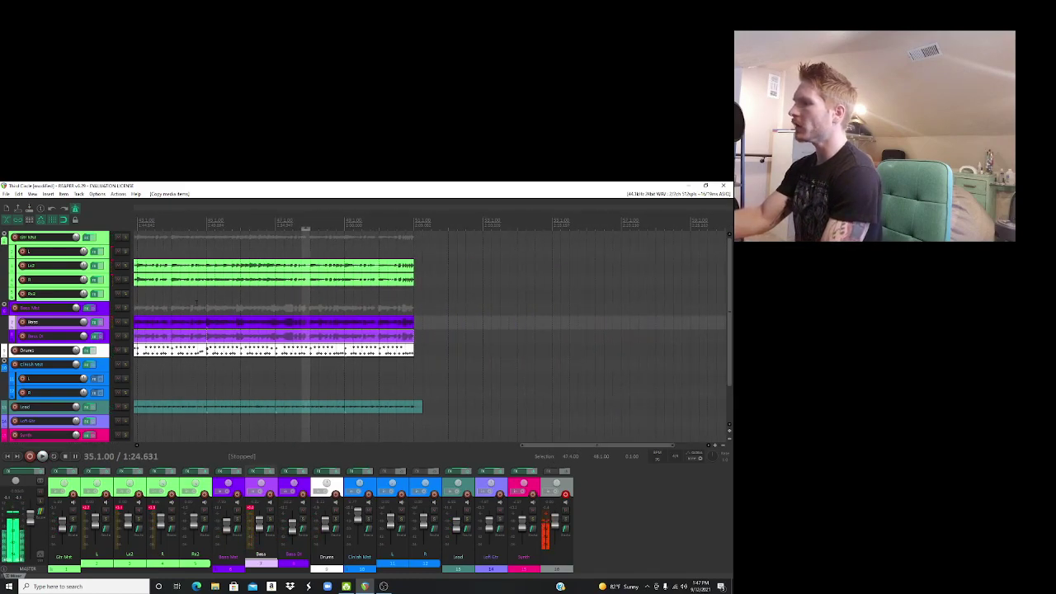
Step: Save the project and switch to OBS to check the stream
click(5, 194)
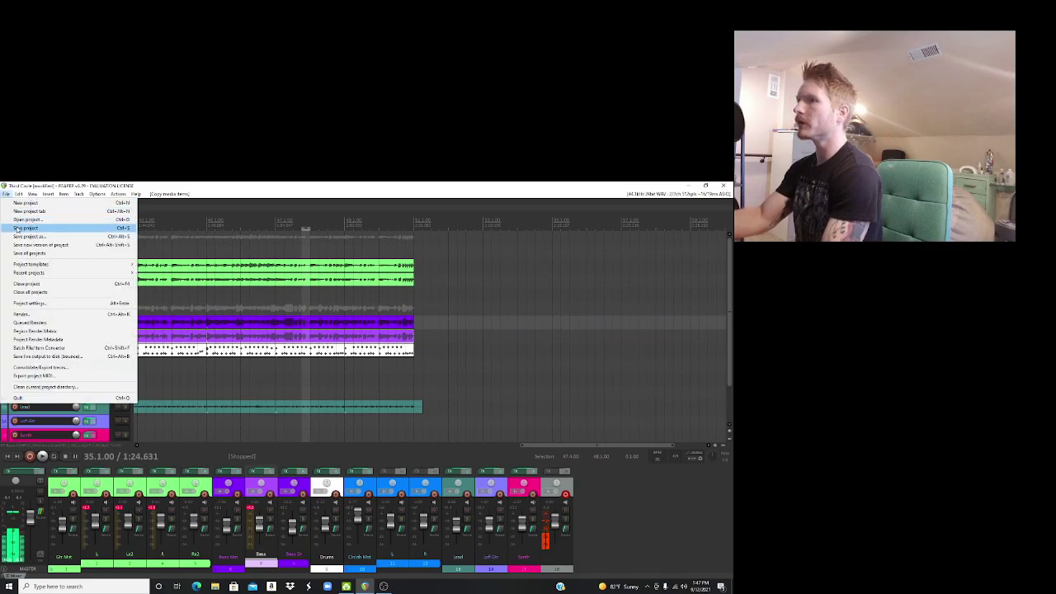
click(260, 318)
key(ctrl+s)
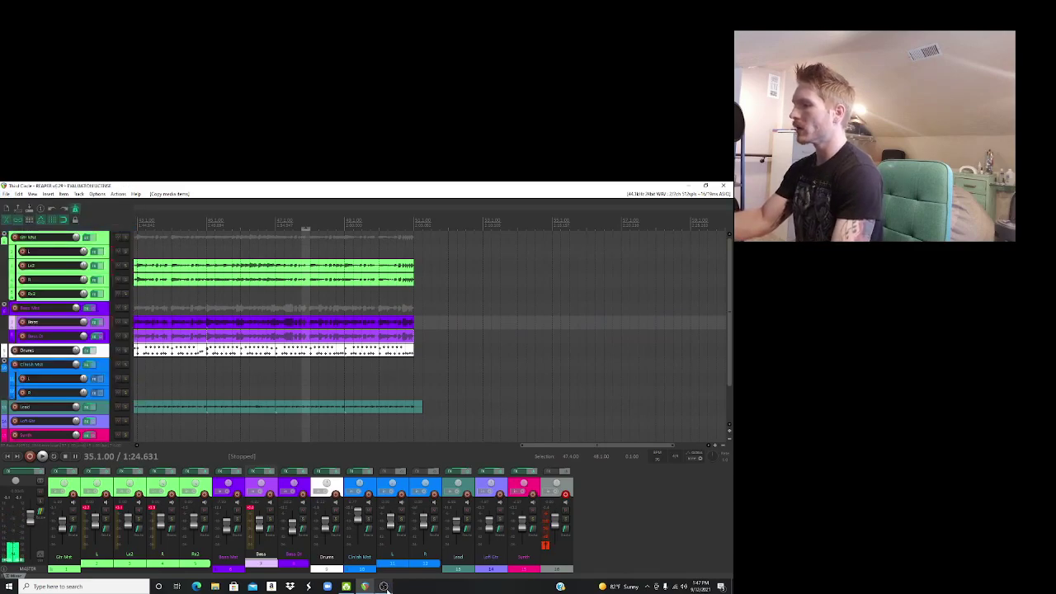
click(384, 587)
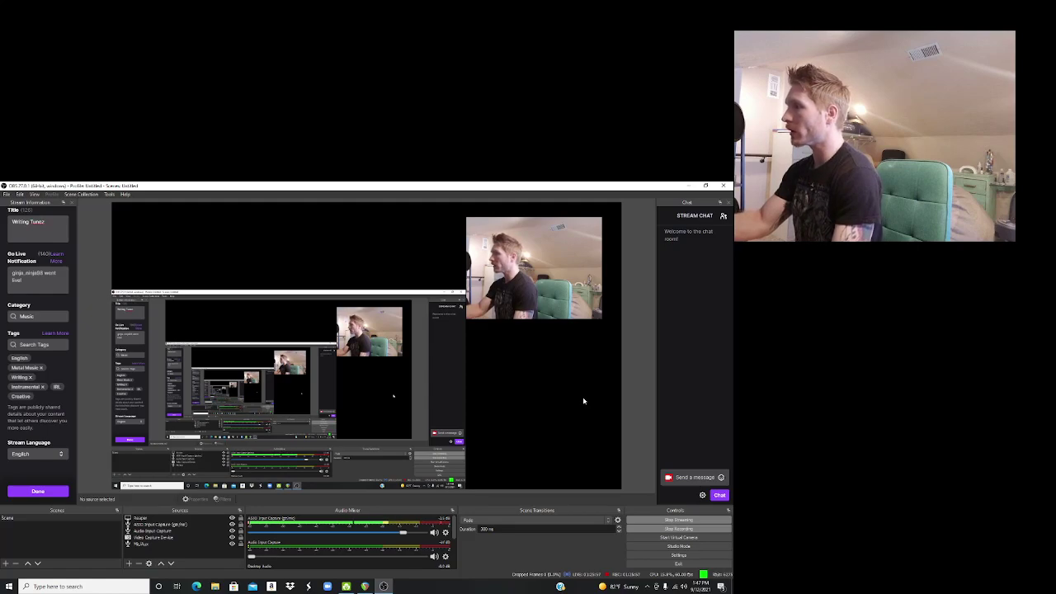